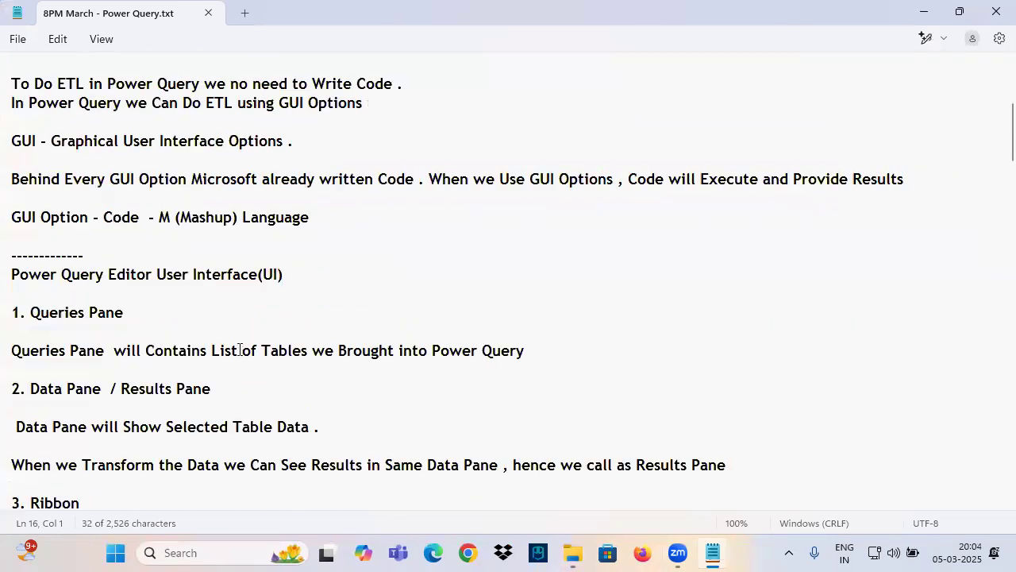
Step: Go through the Power Query notes to the Class 2 section and highlight the Datatypes topic
scroll(184, 358, up, 8)
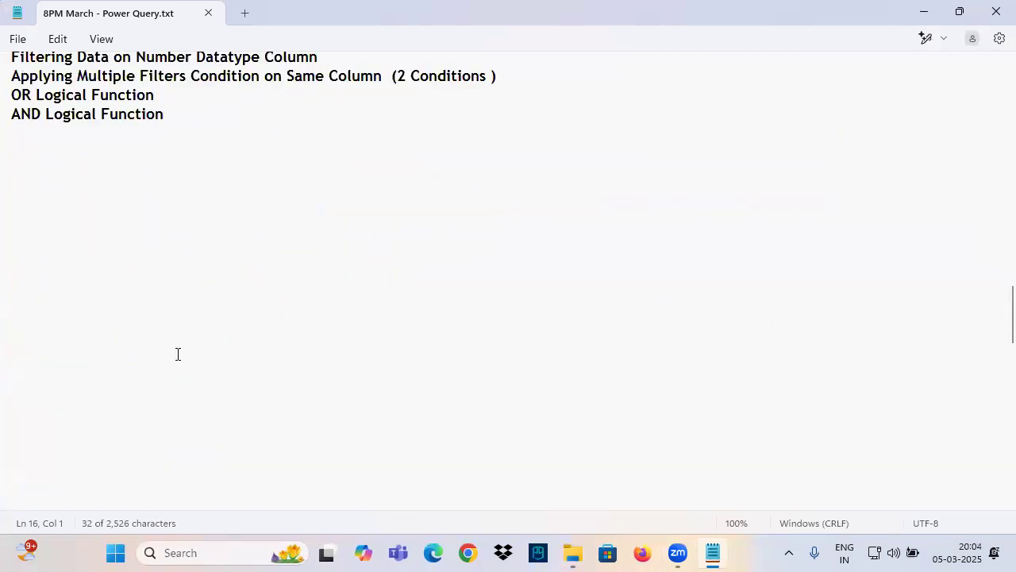
scroll(110, 308, up, 2)
drag(19, 264, 109, 261)
click(120, 267)
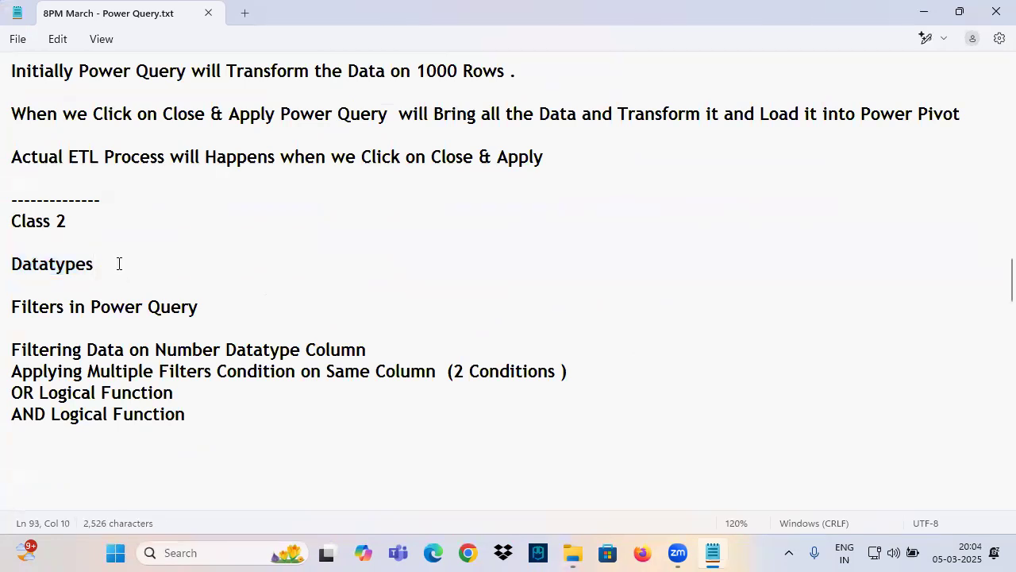
drag(138, 270, 19, 269)
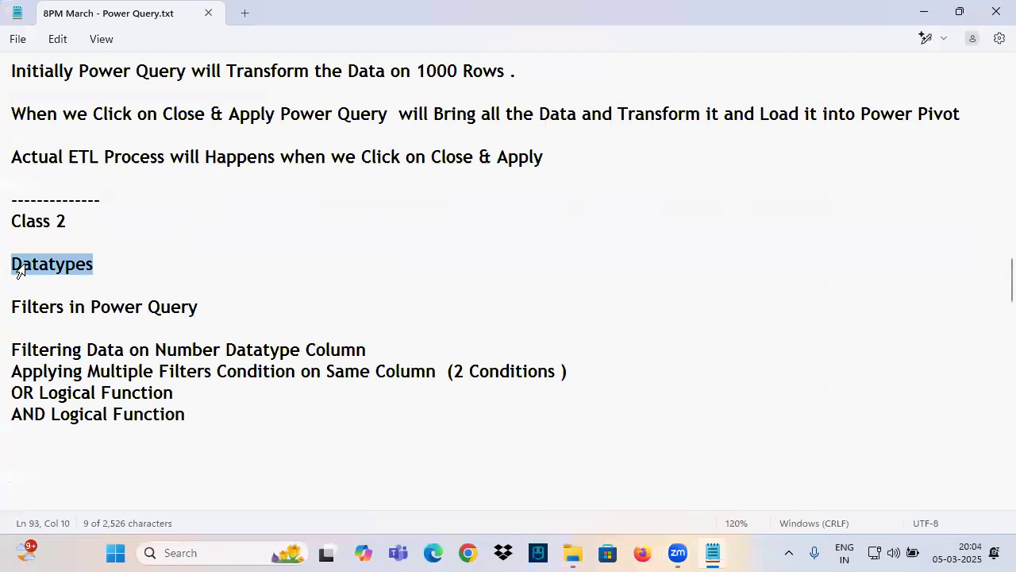
Step: Switch to Power BI Desktop, start a blank report and open the Power Query Editor
click(994, 554)
double_click(208, 39)
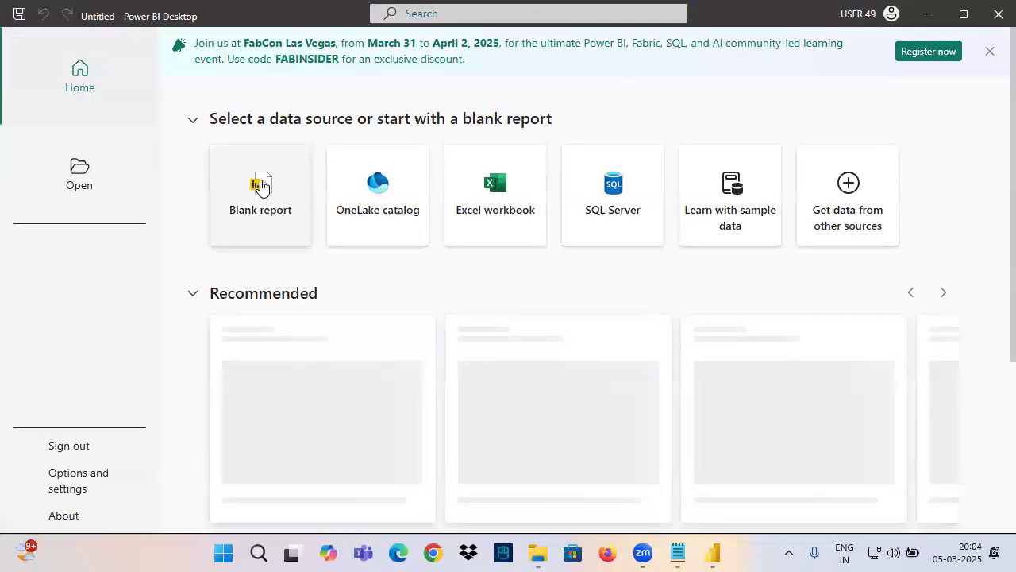
click(261, 185)
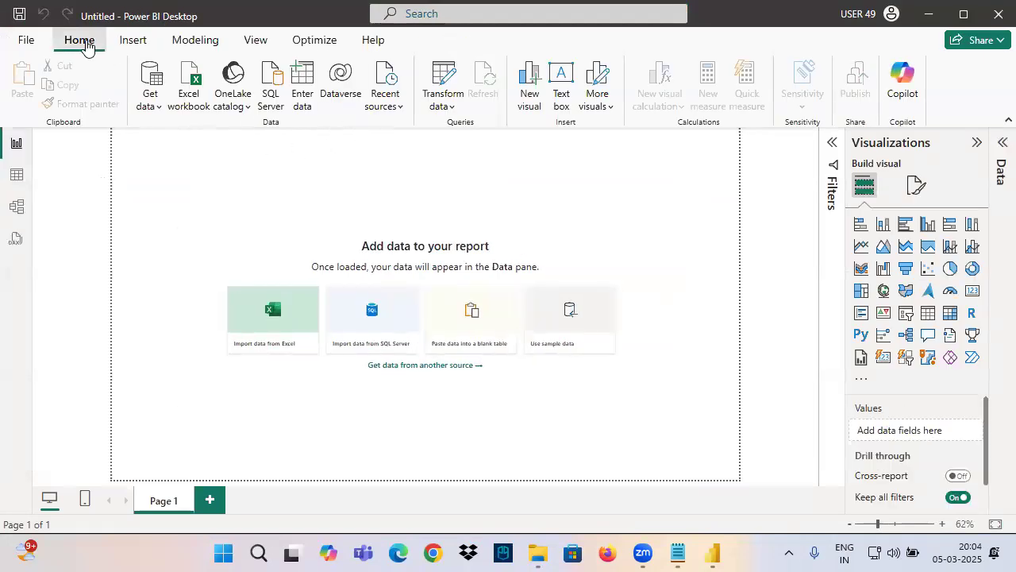
click(447, 85)
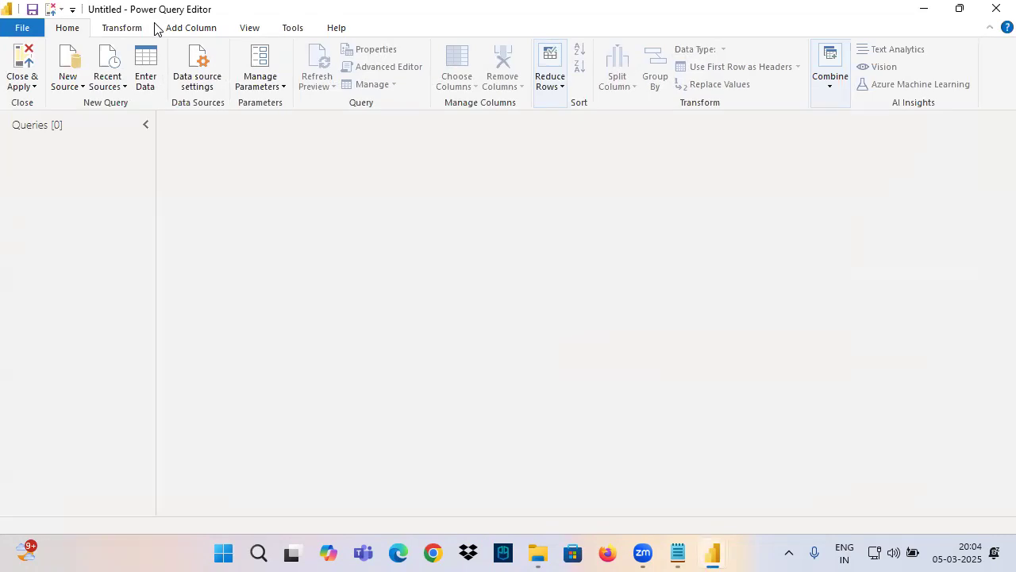
Step: Import the Orders sheet from the Sample - Superstore Excel workbook as a new query
click(70, 83)
click(96, 127)
click(177, 195)
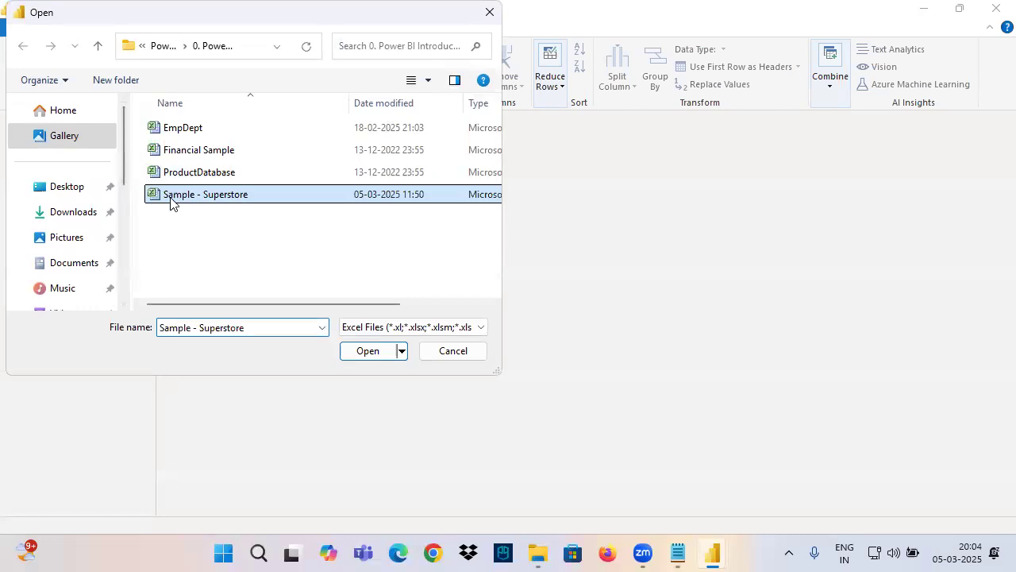
click(366, 351)
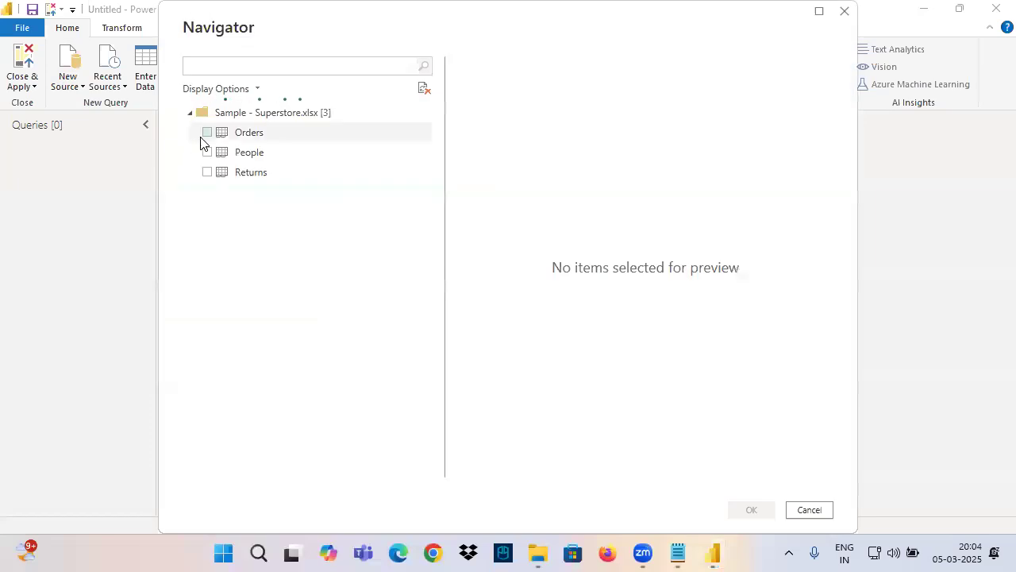
click(202, 140)
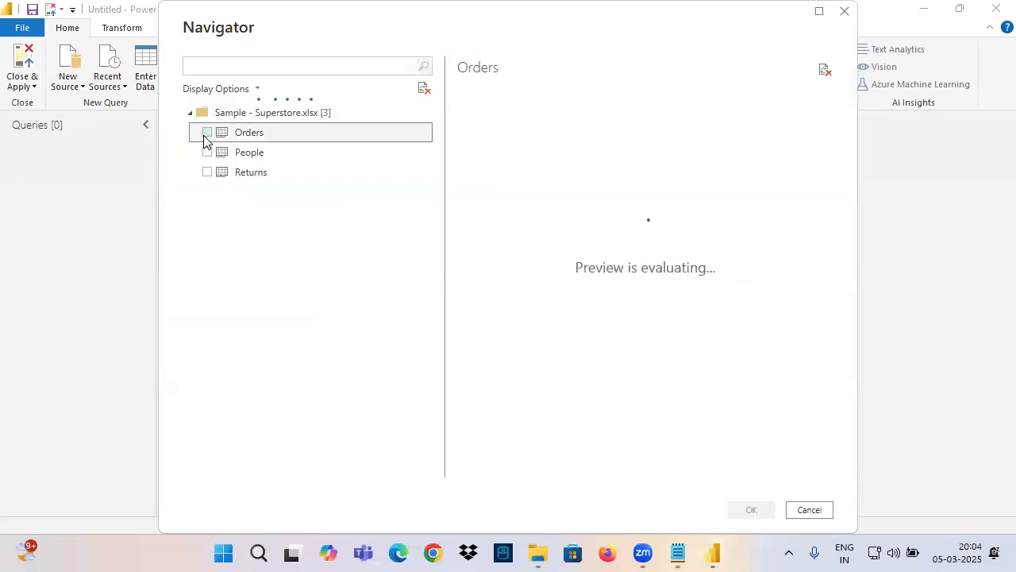
click(207, 132)
click(750, 509)
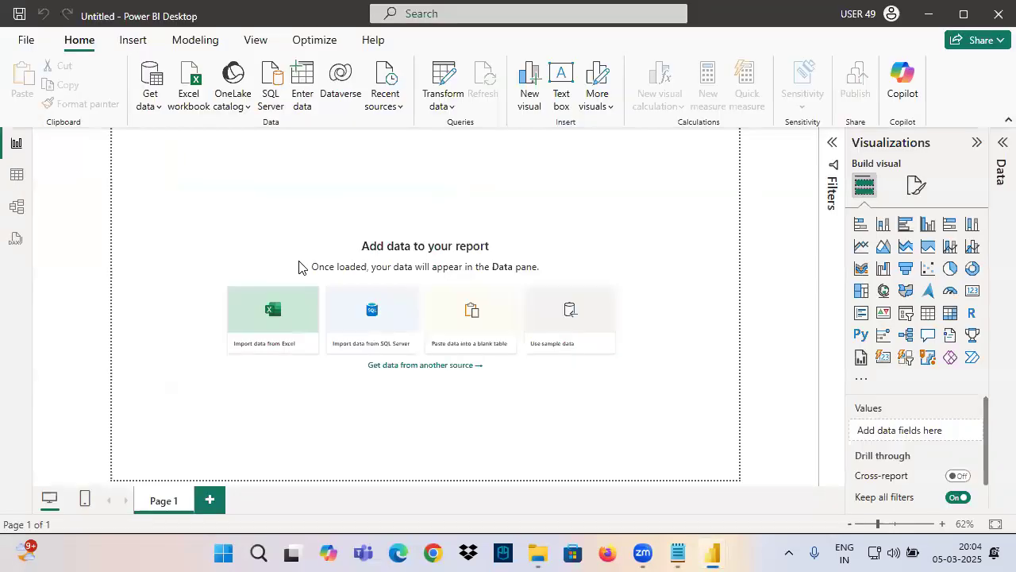
click(378, 303)
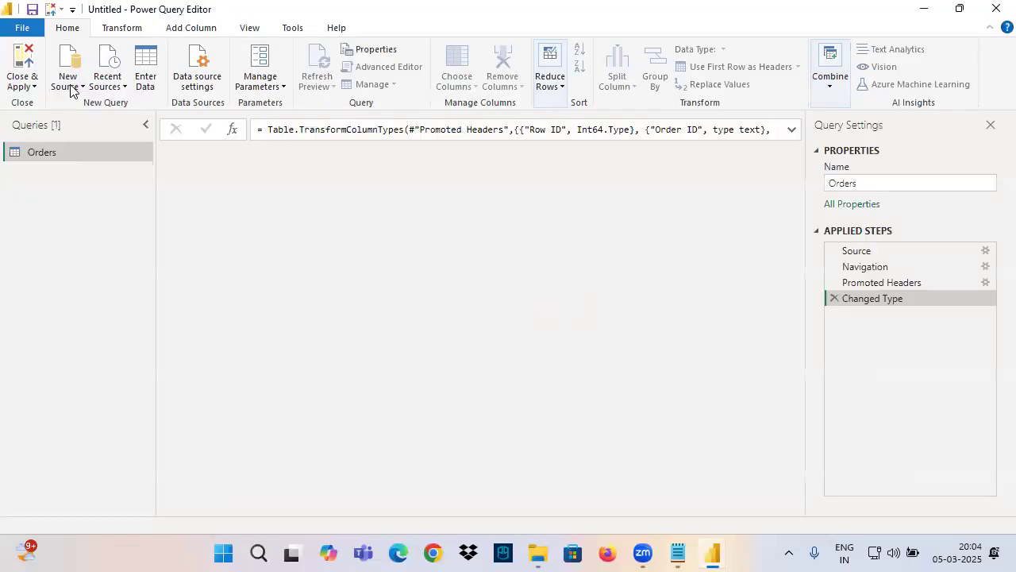
Step: Import the Emp, Dept and Manager sheets from the EmpDept Excel workbook as new queries
click(70, 85)
click(105, 125)
click(186, 128)
click(366, 350)
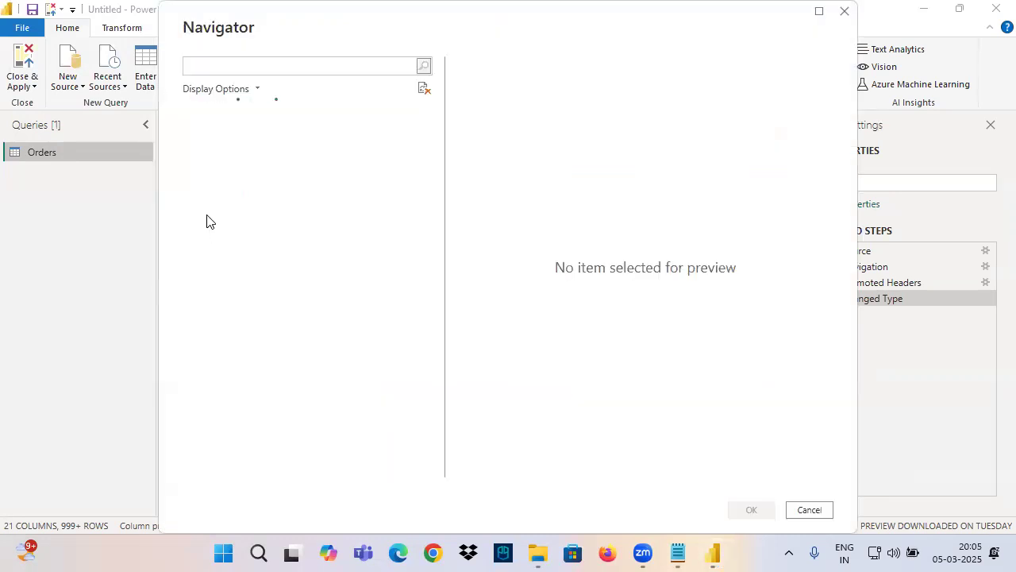
click(207, 231)
click(207, 211)
click(207, 273)
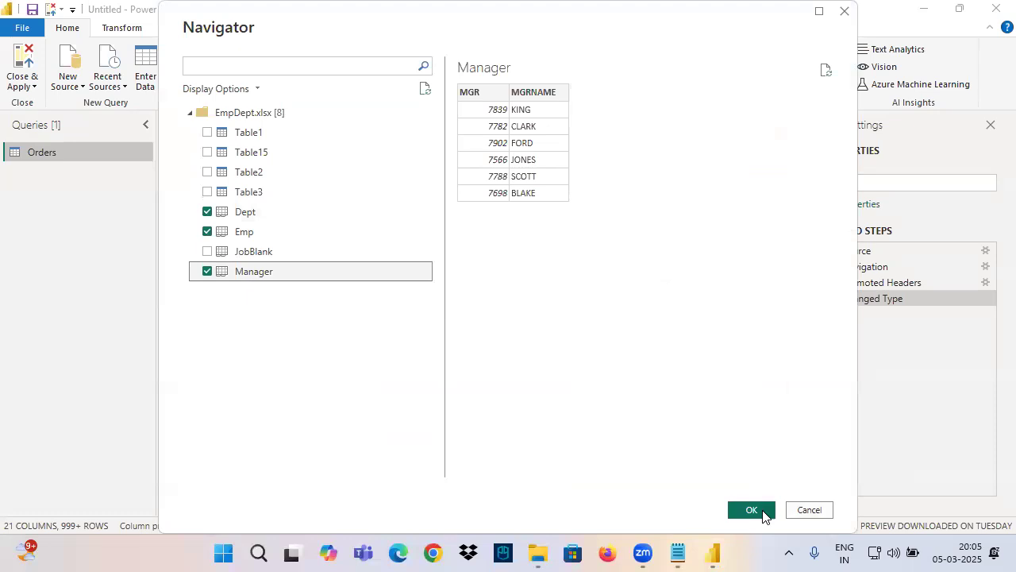
click(760, 513)
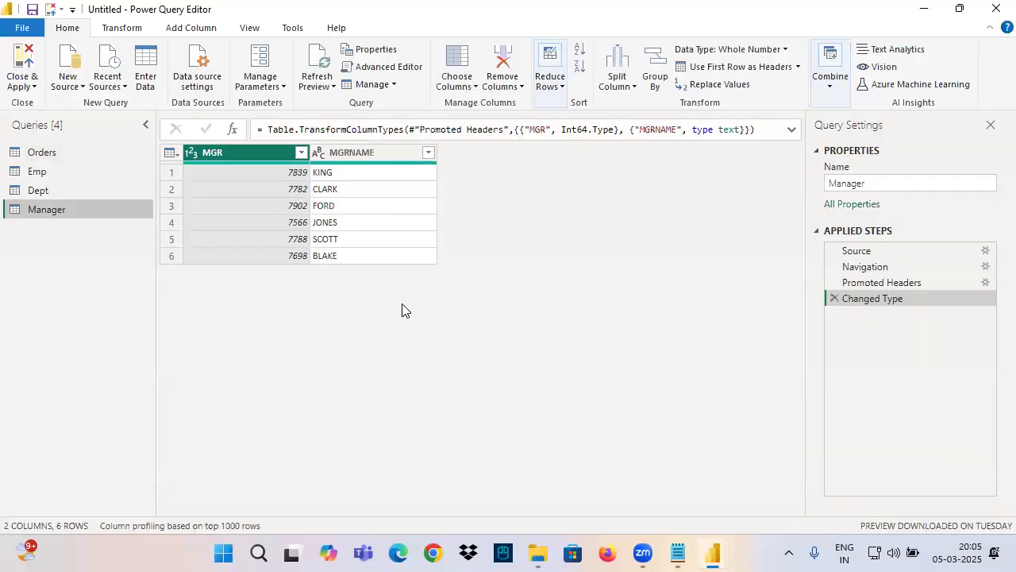
Step: Examine the State column's data type in the Orders query at the Promoted Headers step, marking it with screen annotations
click(44, 172)
click(43, 152)
drag(866, 283, 863, 303)
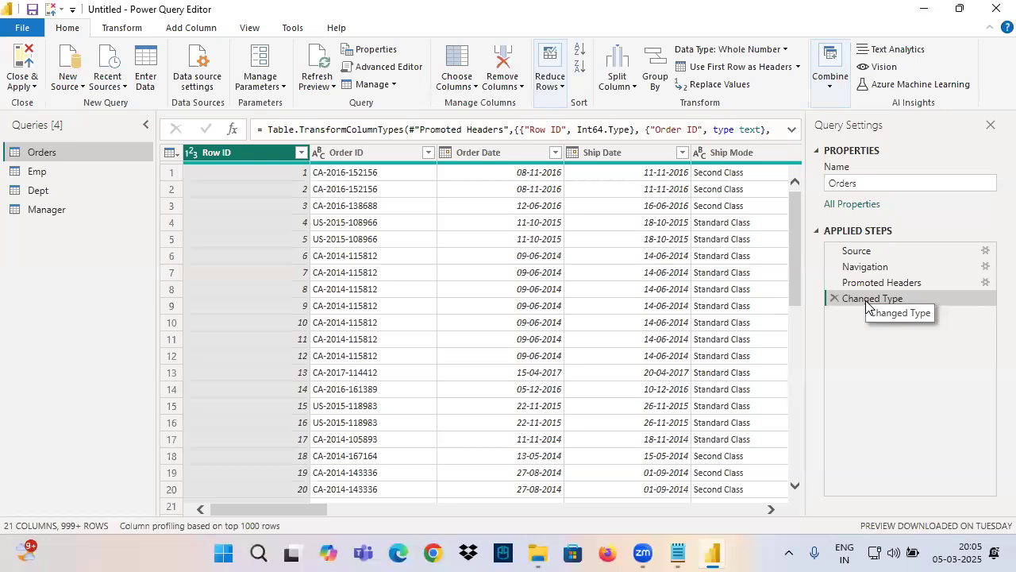
click(860, 283)
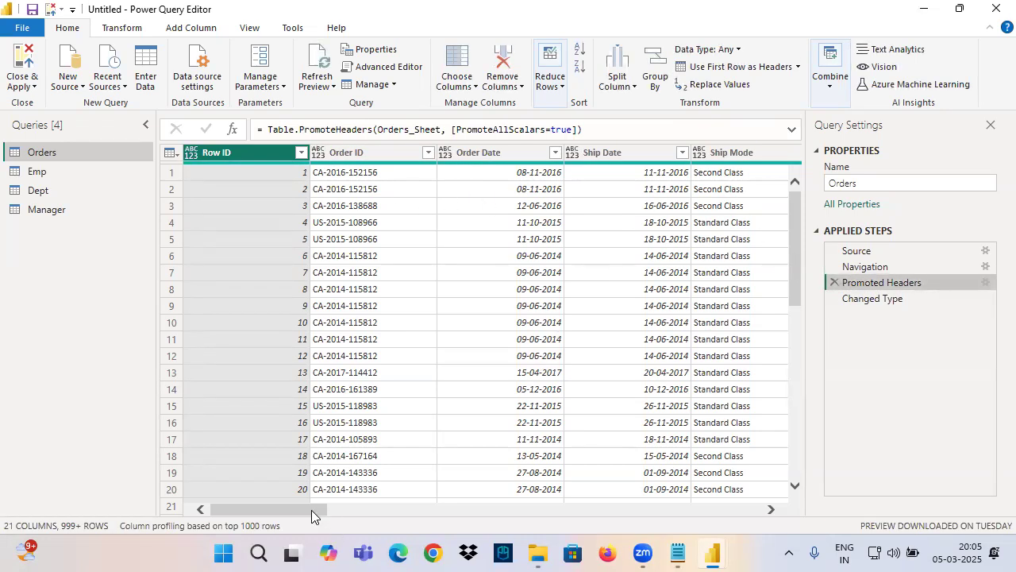
drag(311, 516, 540, 523)
click(380, 159)
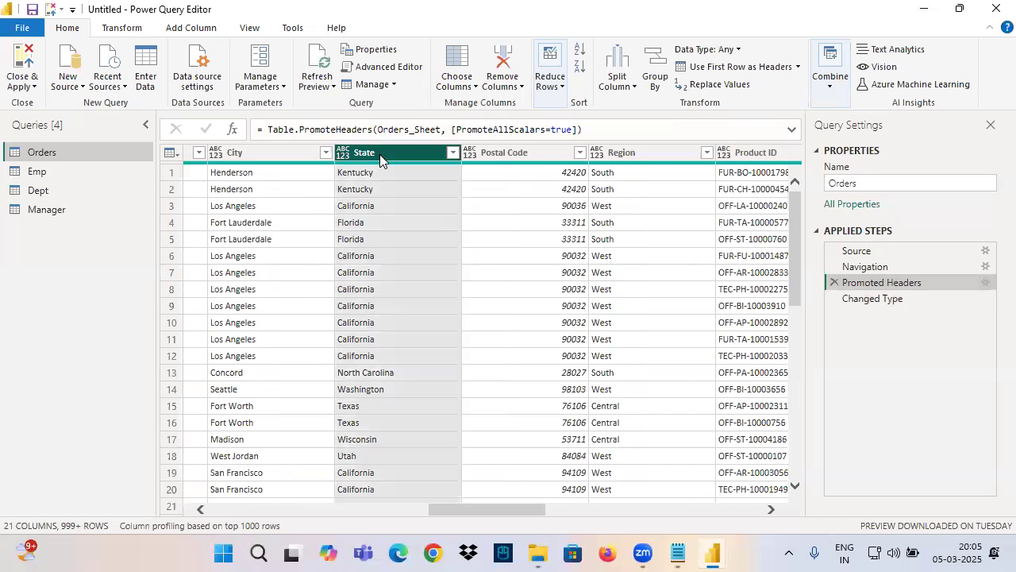
drag(701, 55, 754, 56)
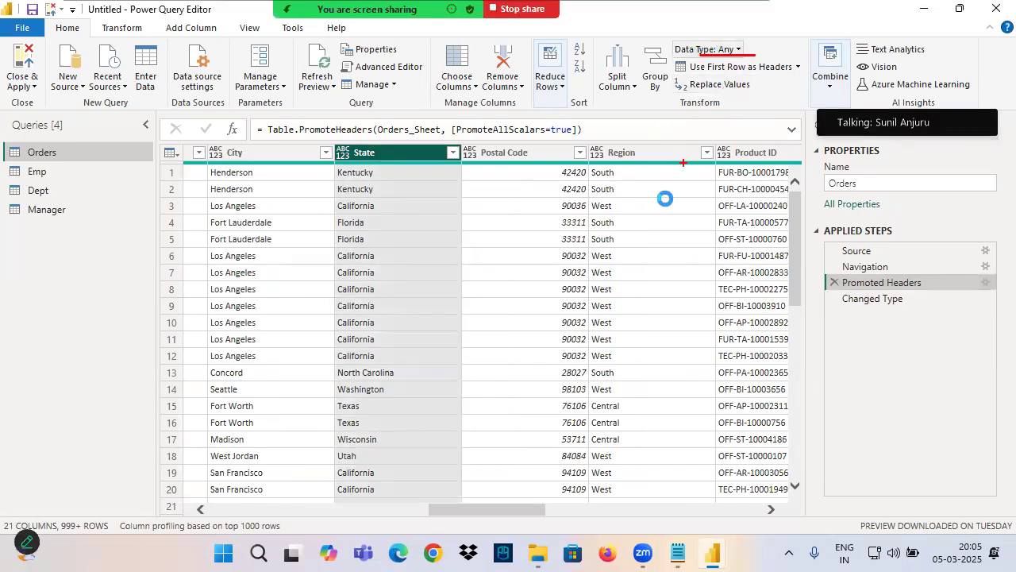
mouse_move(745, 39)
mouse_down()
mouse_move(710, 63)
mouse_move(744, 62)
mouse_move(726, 60)
mouse_move(727, 38)
mouse_up()
mouse_move(826, 283)
mouse_down()
mouse_move(724, 277)
mouse_move(826, 304)
mouse_move(799, 332)
mouse_move(900, 312)
mouse_up()
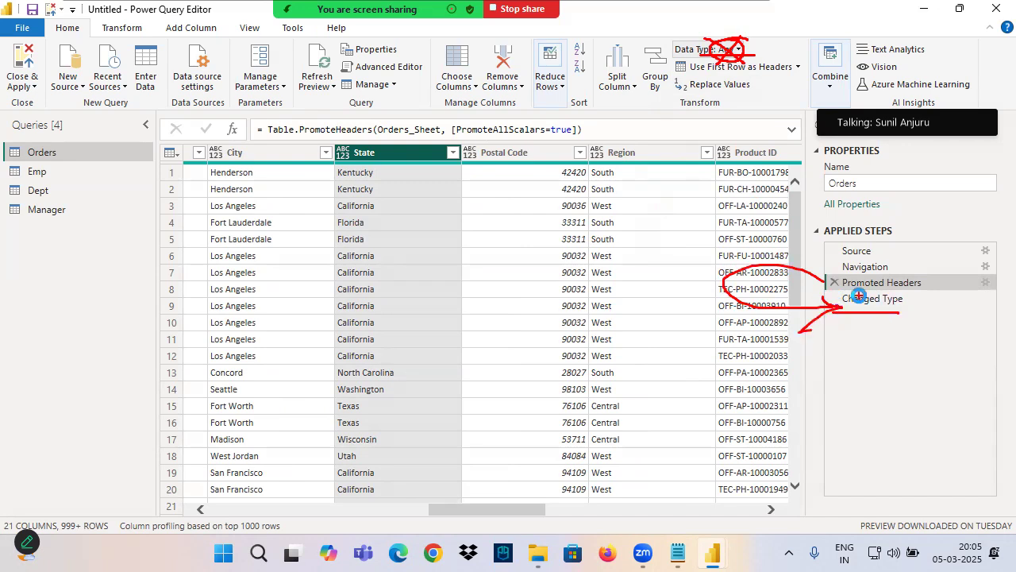
Step: Examine the State column's data type at the Changed Type step, annotate it on screen and clear the annotations
click(866, 299)
drag(367, 162, 397, 347)
drag(359, 287, 392, 348)
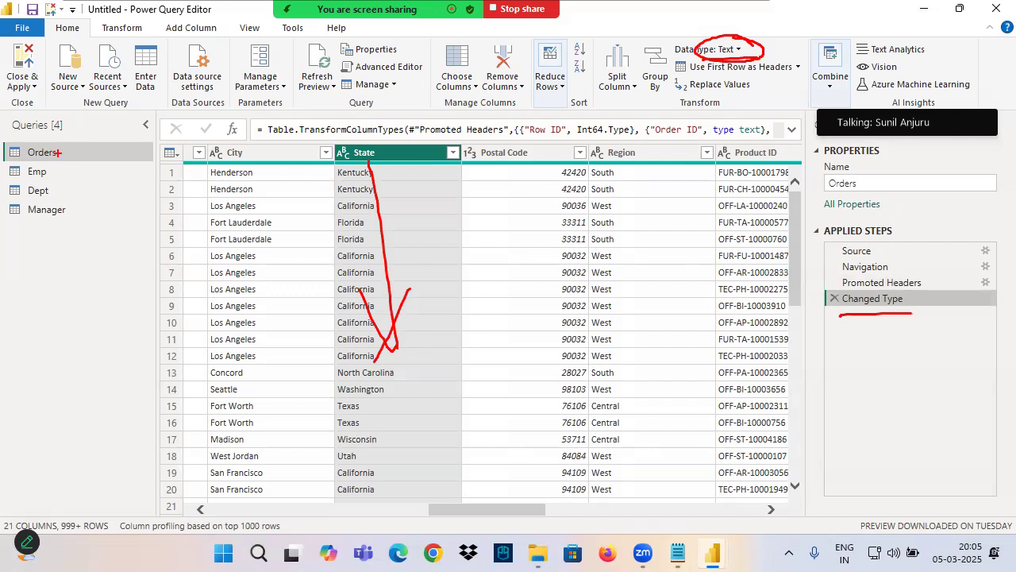
key(Escape)
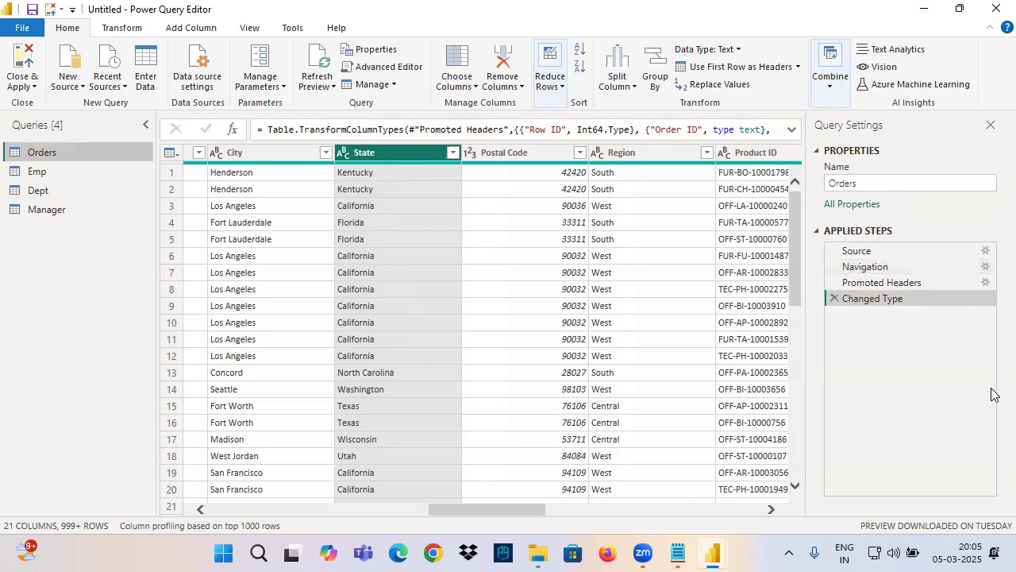
Step: Delete the Changed Type step from the Orders query and check the data types of the Category and Sales columns
click(833, 299)
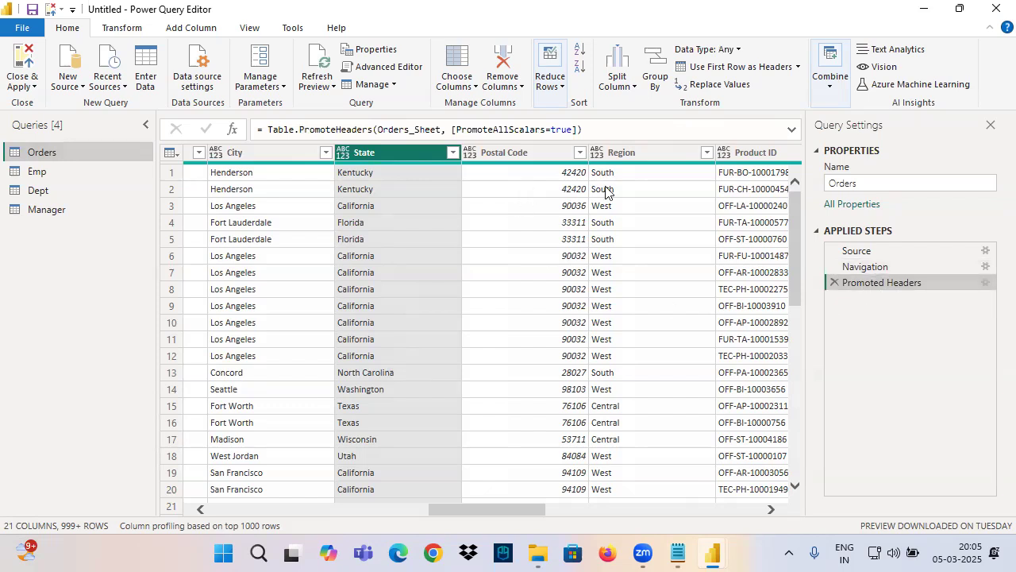
drag(456, 509, 554, 509)
click(402, 154)
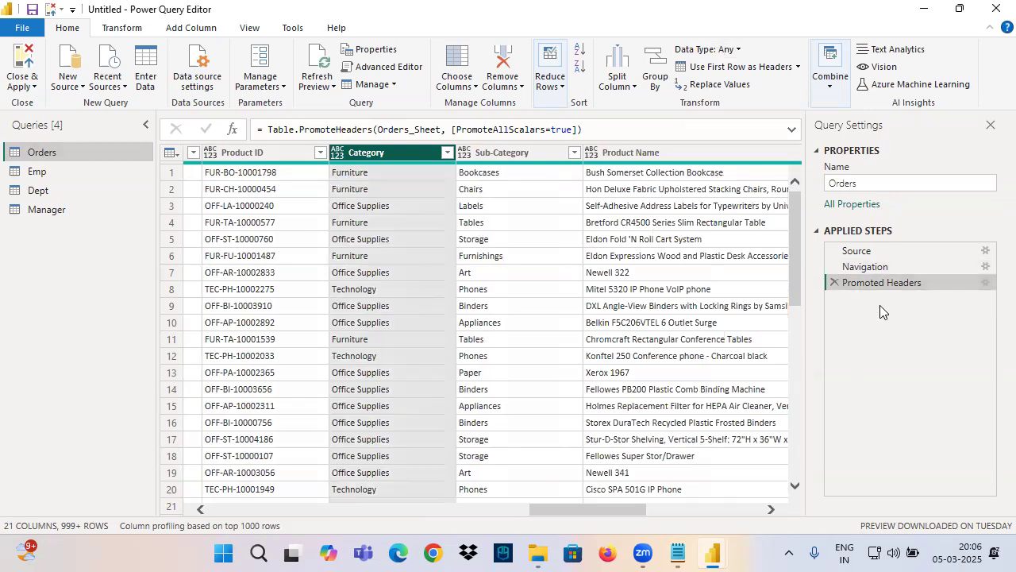
drag(586, 511, 767, 516)
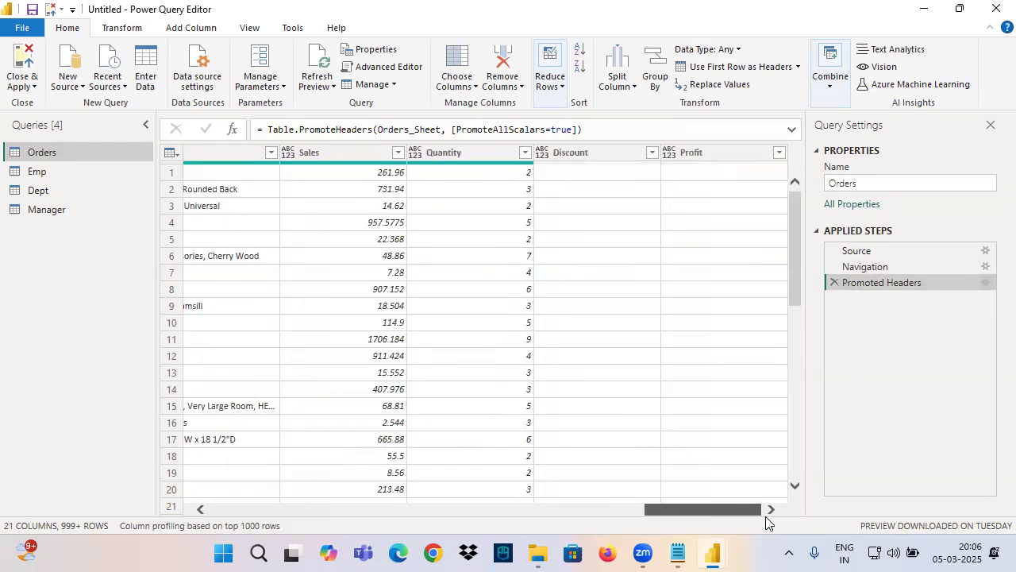
click(346, 155)
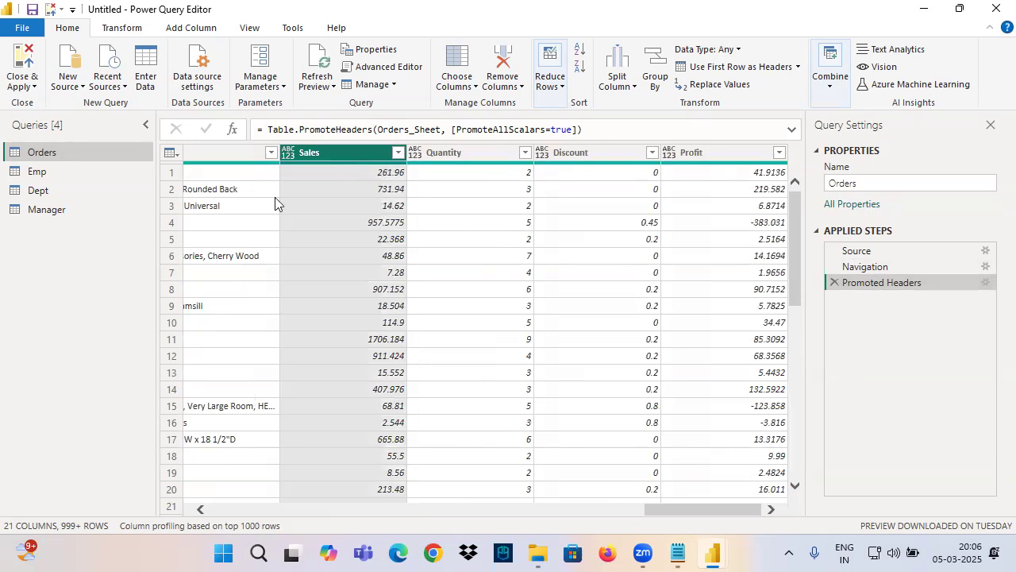
Step: Close and apply the queries to the model and check the Sales column's data type in the Orders table data
click(26, 55)
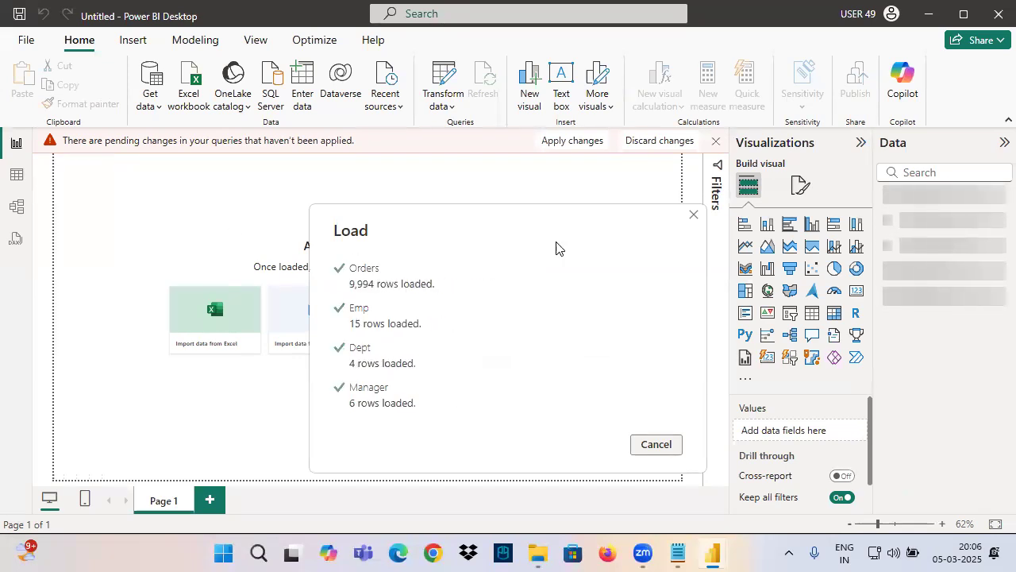
click(24, 179)
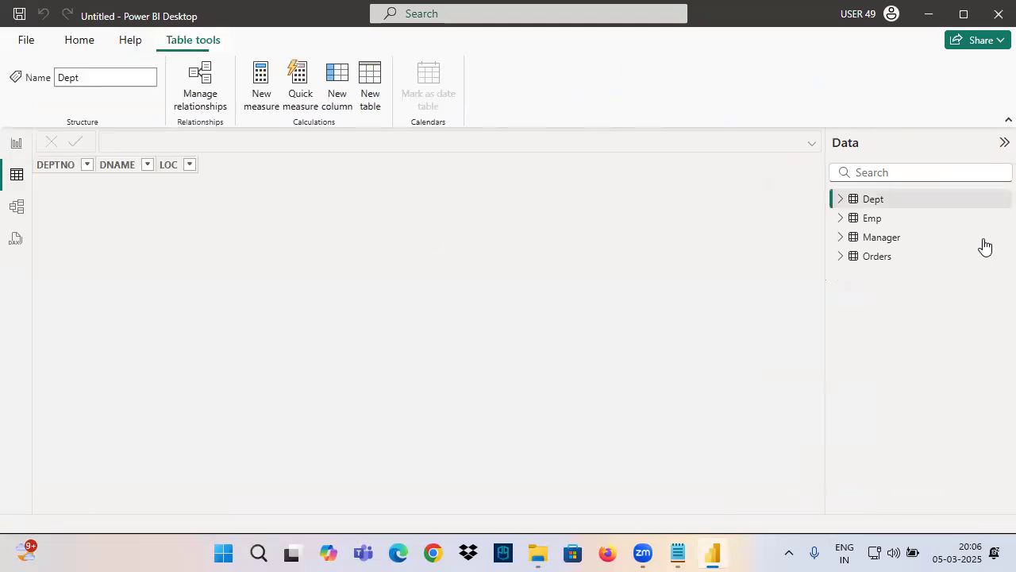
click(871, 257)
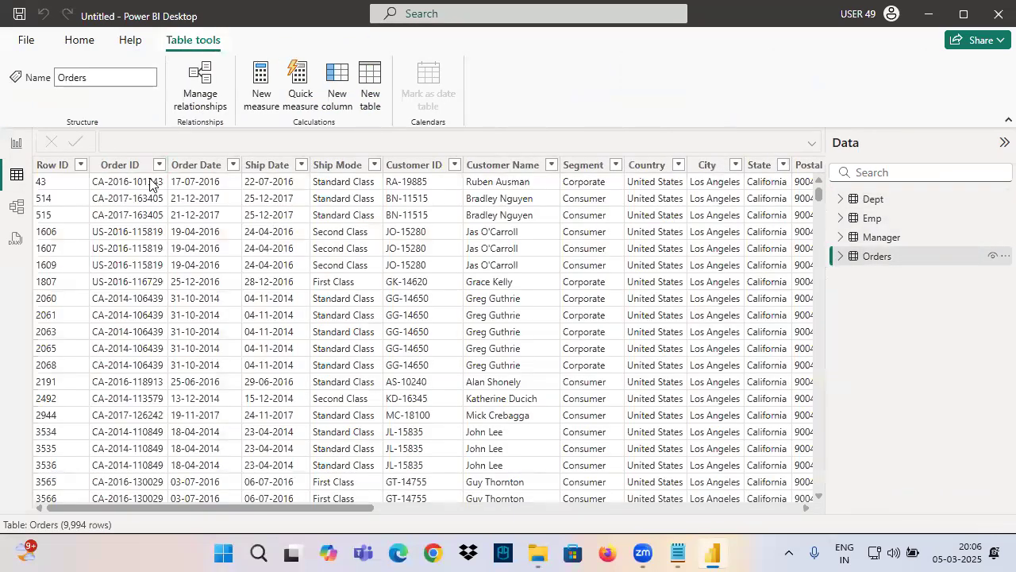
drag(227, 506, 651, 508)
click(602, 164)
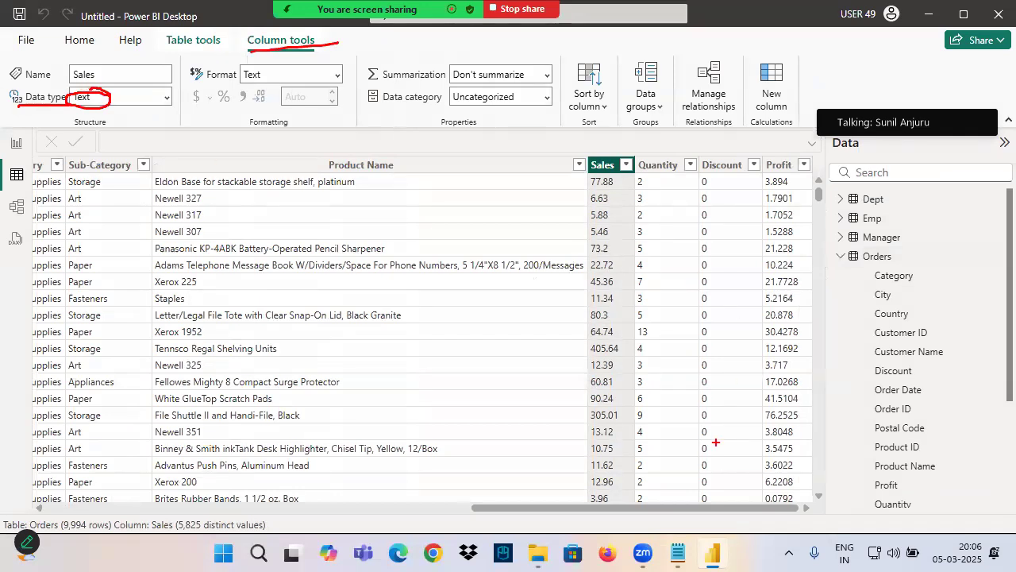
Step: Open the Power BI Architecture Word document from the 0. Power BI Introduction folder and select the Power Query box in its diagram
click(538, 553)
click(84, 378)
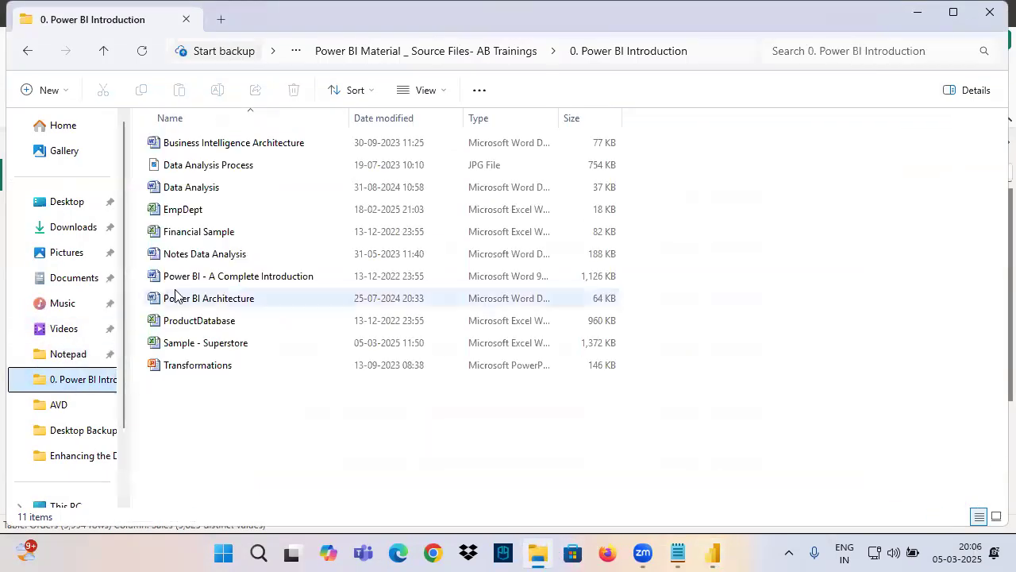
click(195, 302)
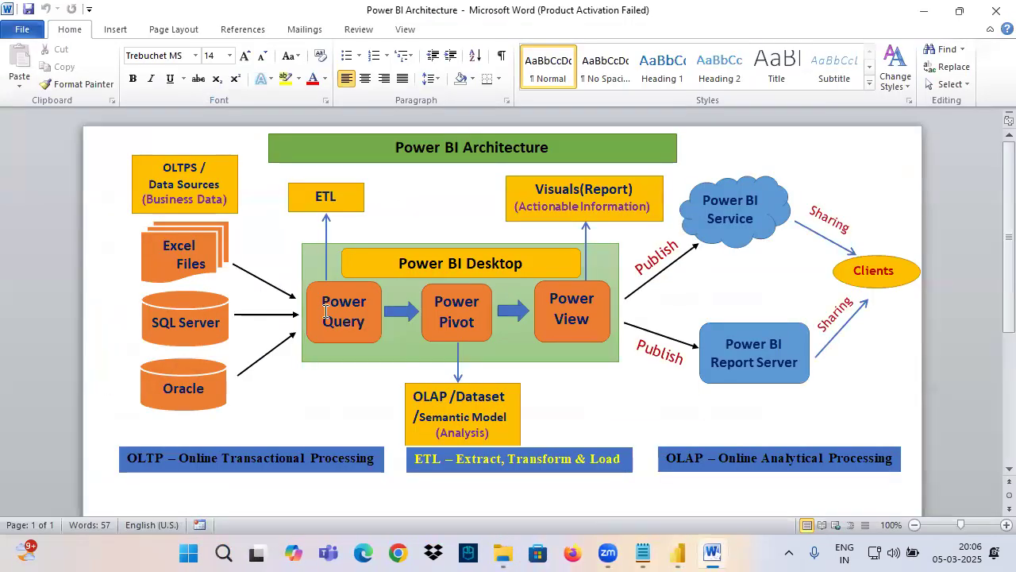
click(325, 312)
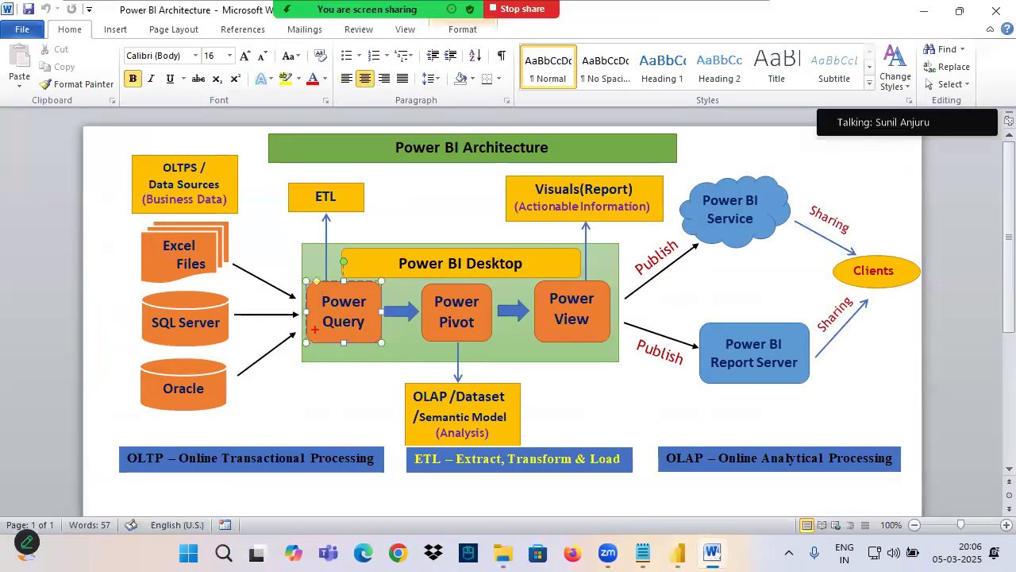
Step: Annotate the architecture diagram with Any at Power Query and Text at Power Pivot, and switch back to Power BI Desktop
drag(343, 327, 365, 366)
mouse_move(361, 300)
mouse_down()
mouse_move(475, 294)
mouse_move(491, 264)
mouse_move(492, 289)
mouse_up()
mouse_move(481, 288)
mouse_down()
mouse_move(486, 324)
mouse_move(463, 296)
mouse_up()
drag(474, 332, 470, 357)
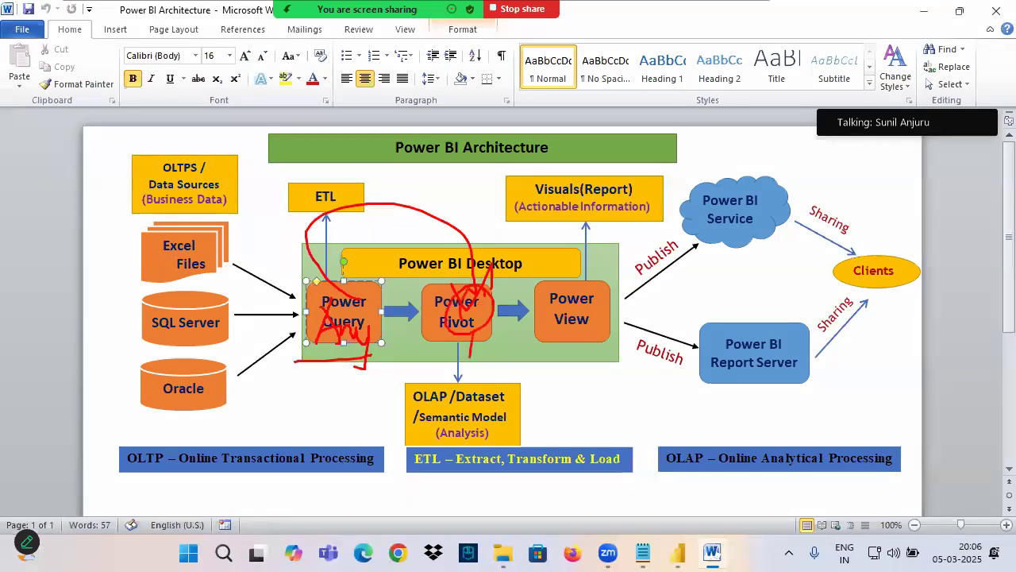
drag(548, 343, 599, 350)
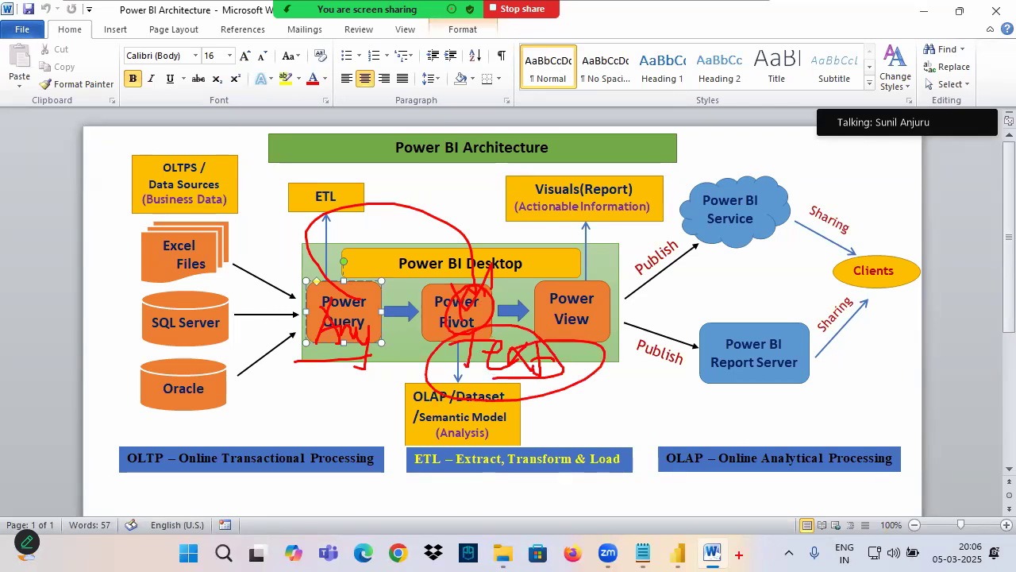
click(678, 553)
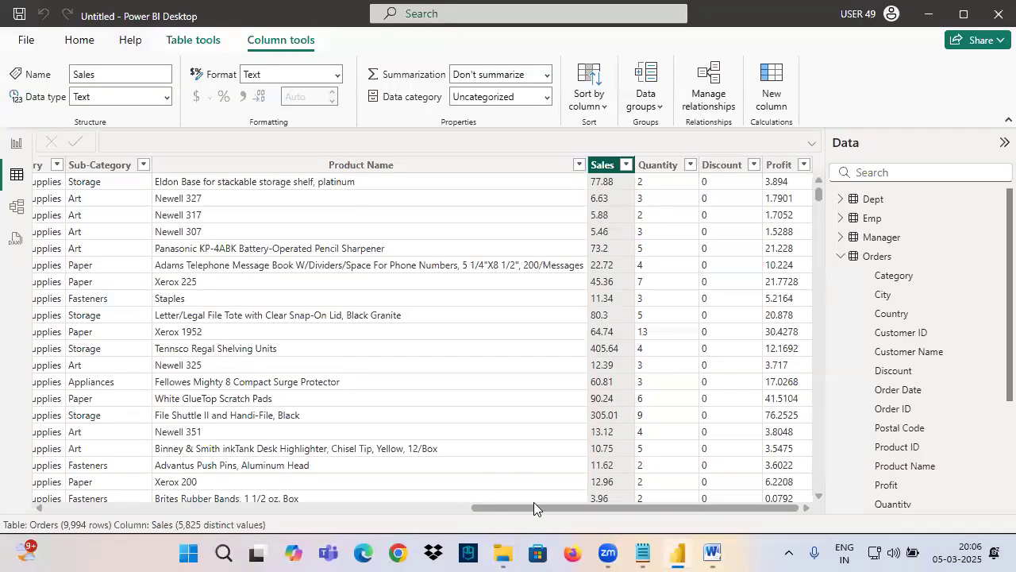
Step: Check the data type of the Order Date column in the Orders table data
drag(534, 509, 109, 508)
click(196, 164)
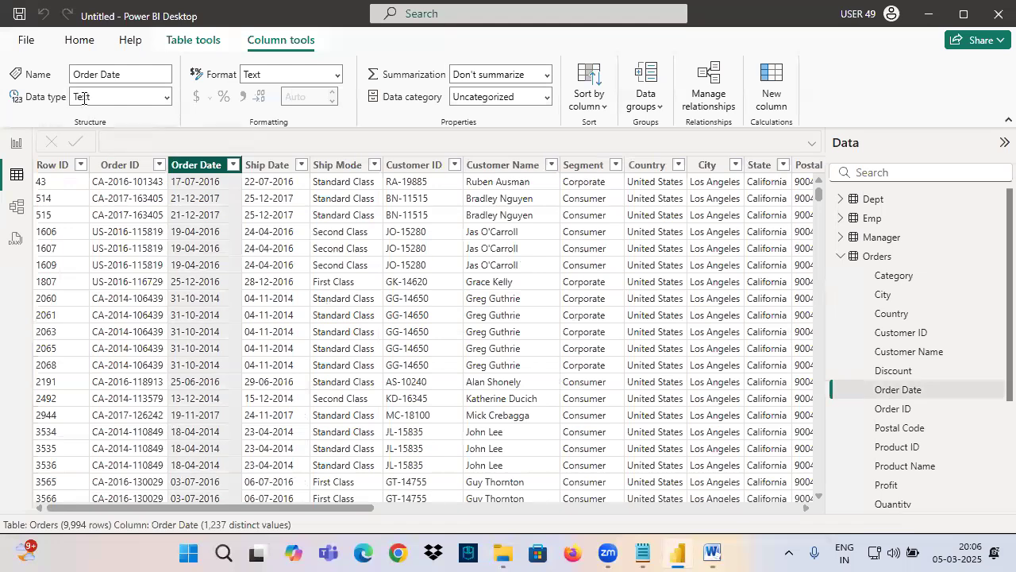
Step: Show the Sales field from the Orders table in a card on the empty report page
click(16, 143)
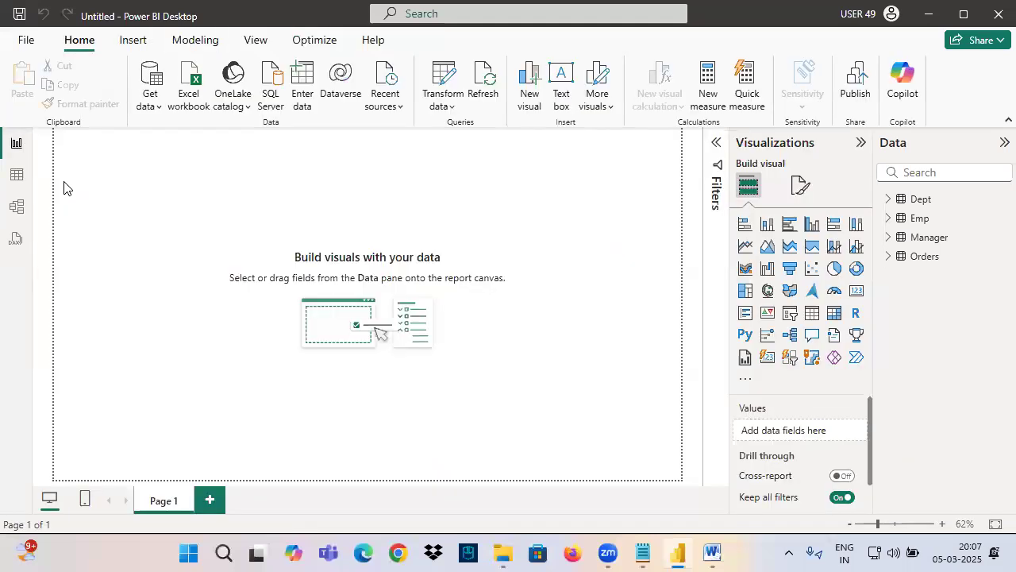
key(ctrl+2)
mouse_move(88, 148)
mouse_down()
mouse_move(117, 185)
mouse_move(221, 235)
mouse_up()
key(Escape)
click(889, 255)
scroll(887, 370, down, 3)
drag(958, 408, 87, 180)
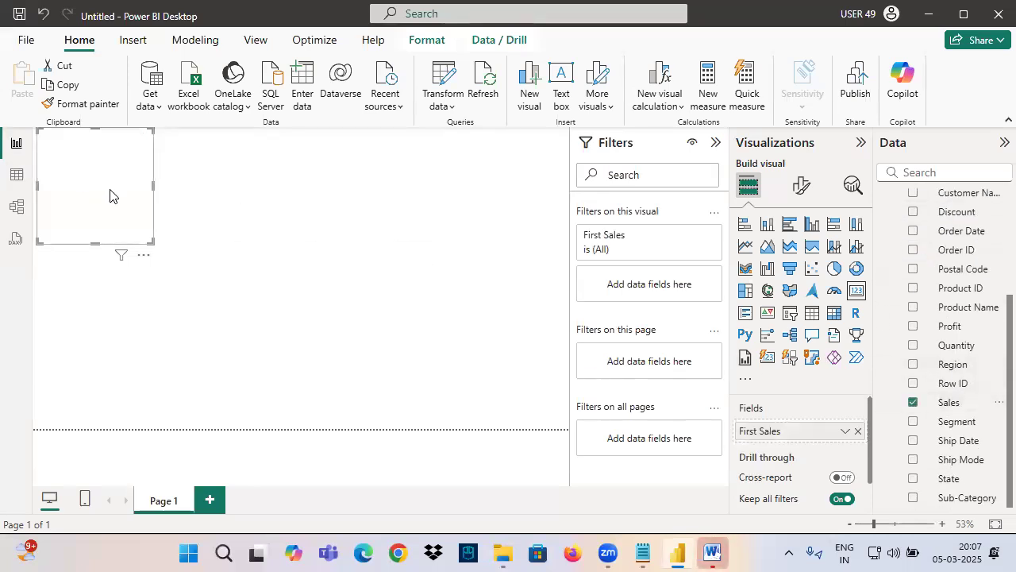
Step: Examine the aggregation options of the card's Sales field and glance at the Power BI Architecture diagram in Word
click(846, 431)
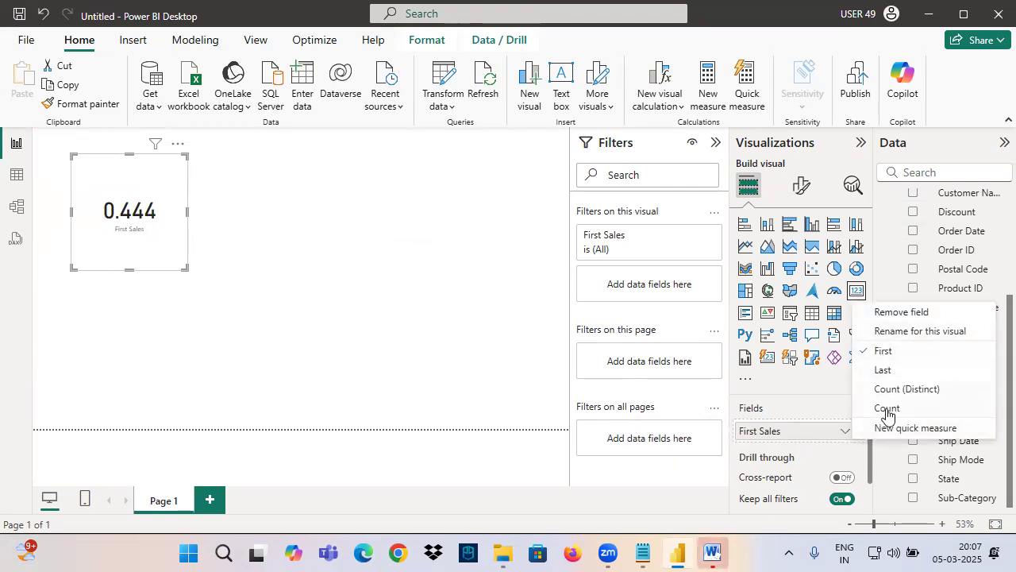
click(712, 553)
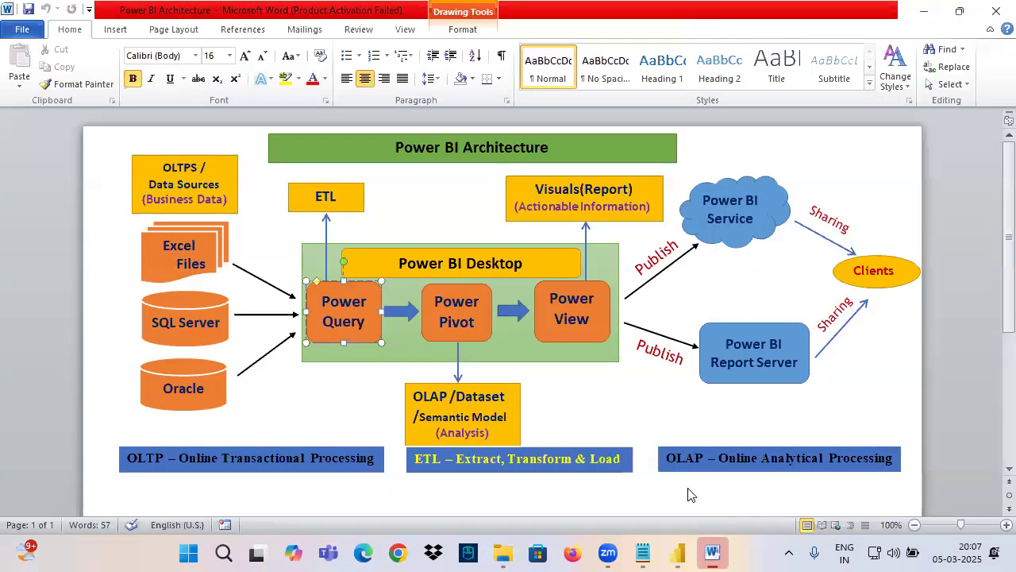
click(665, 421)
click(712, 553)
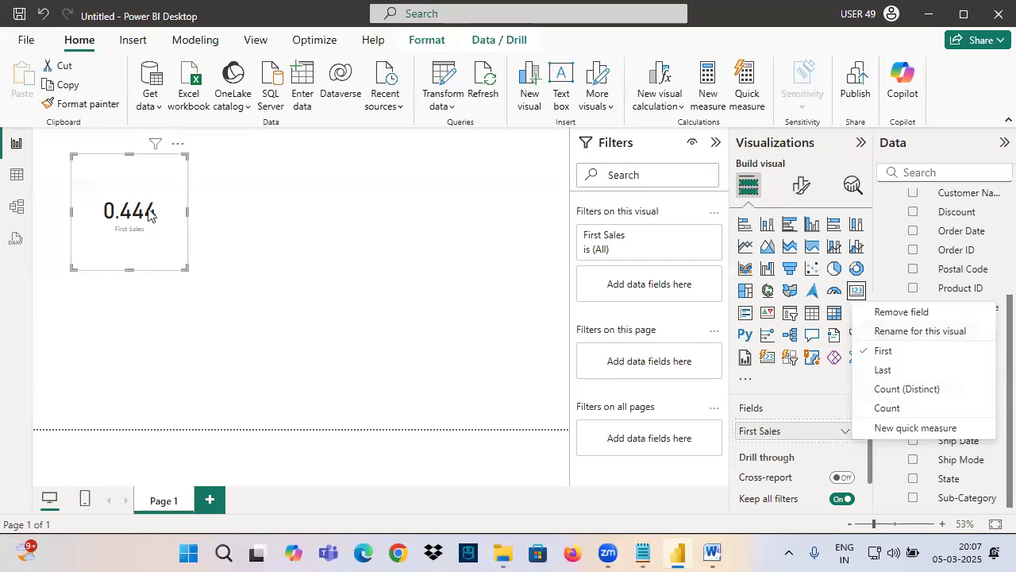
Step: Check the data type of the Sales column in the Orders table data
click(15, 175)
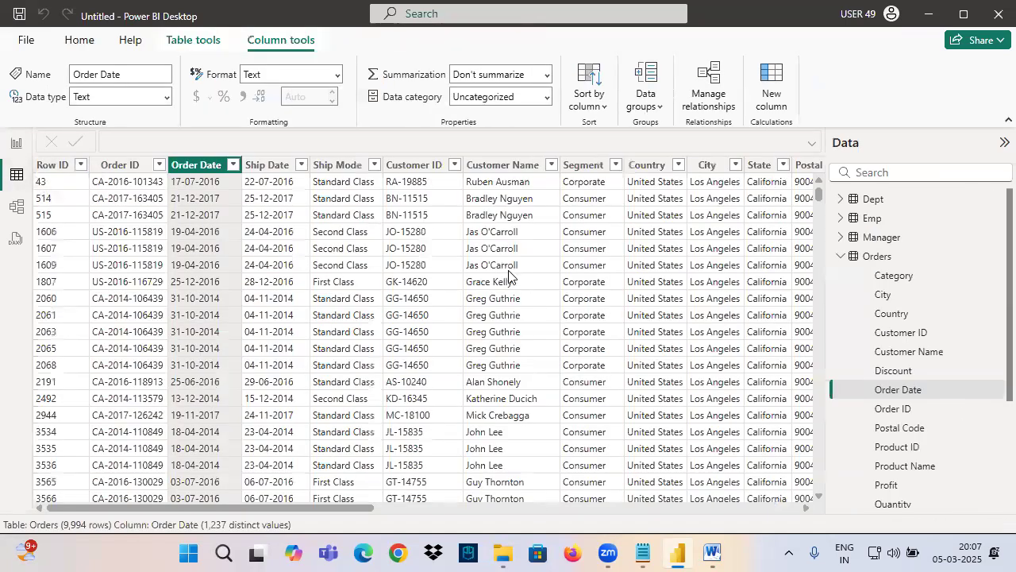
drag(325, 514, 742, 436)
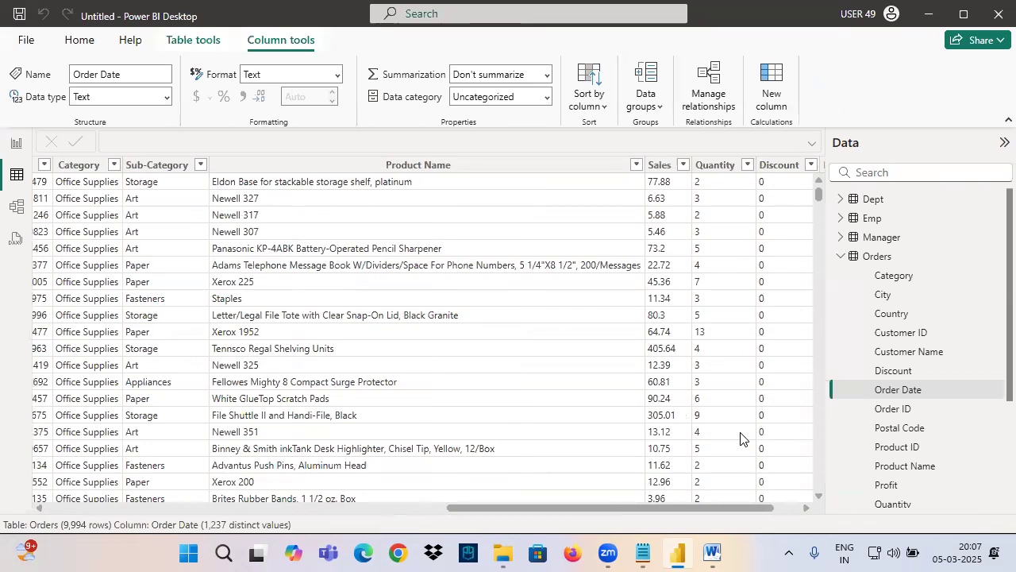
click(661, 167)
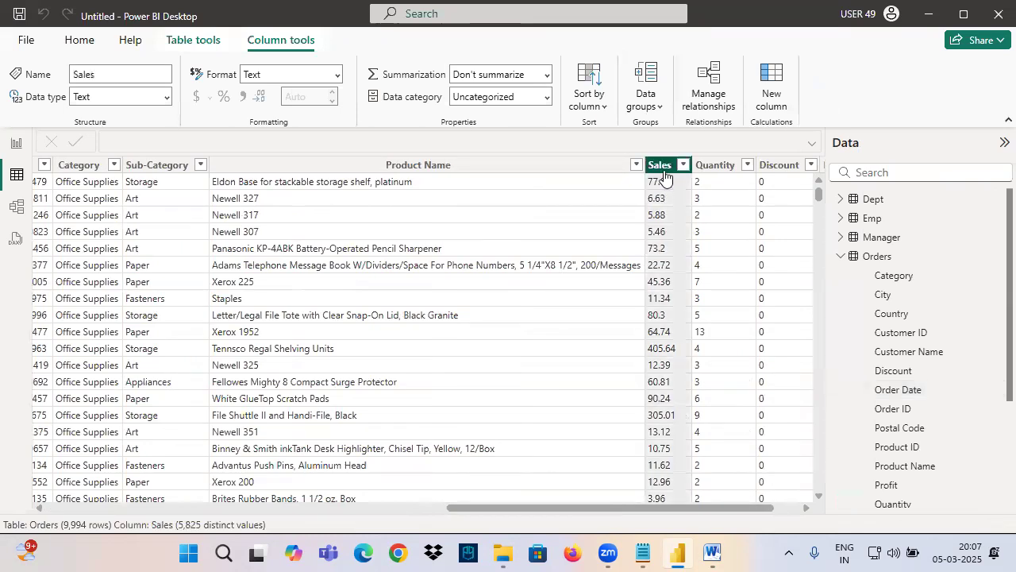
Step: Cross out the card's value on the report page, annotate it with Sum of Sales, circle the Sales field and clear the marks
click(15, 147)
drag(94, 187, 191, 252)
mouse_move(163, 211)
mouse_down()
mouse_move(223, 192)
mouse_move(197, 232)
mouse_up()
mouse_move(293, 169)
mouse_down()
mouse_move(298, 226)
mouse_move(321, 189)
mouse_move(352, 209)
mouse_move(388, 176)
mouse_move(432, 198)
mouse_move(466, 188)
mouse_move(468, 214)
mouse_move(447, 233)
mouse_up()
drag(295, 243, 575, 231)
mouse_move(914, 412)
mouse_down()
mouse_move(966, 413)
mouse_move(905, 394)
mouse_move(980, 403)
mouse_move(921, 382)
mouse_up()
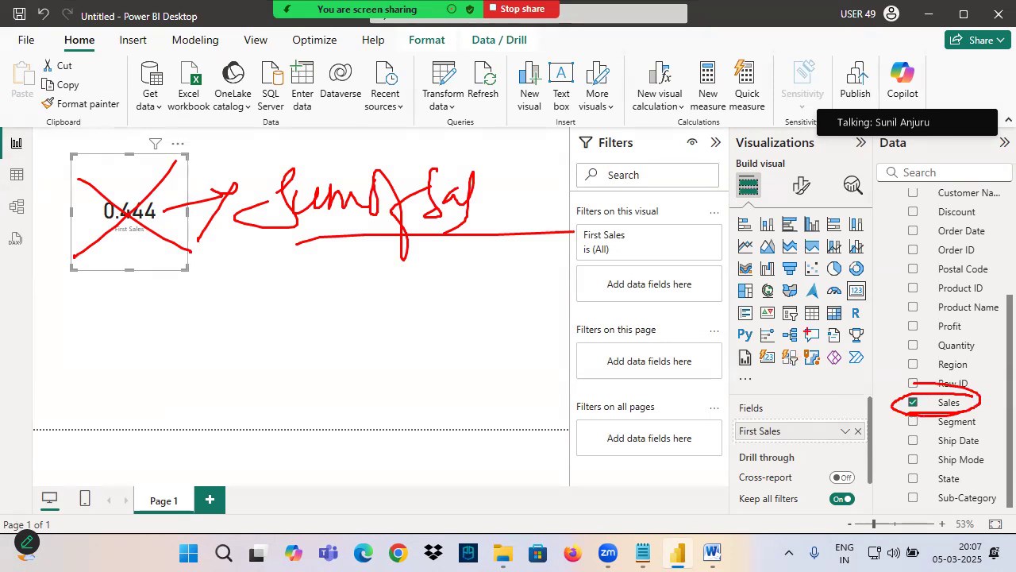
key(Escape)
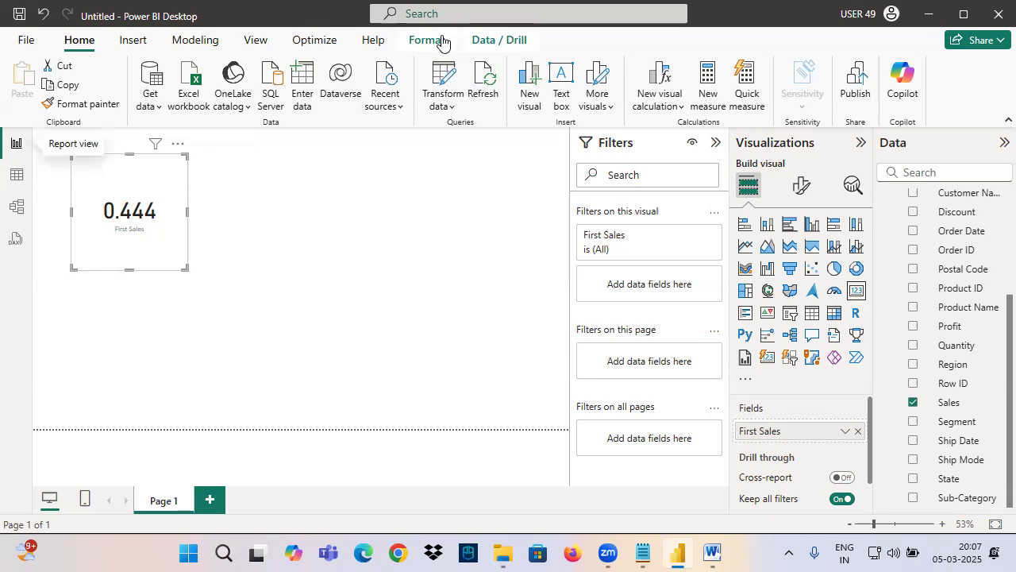
click(352, 205)
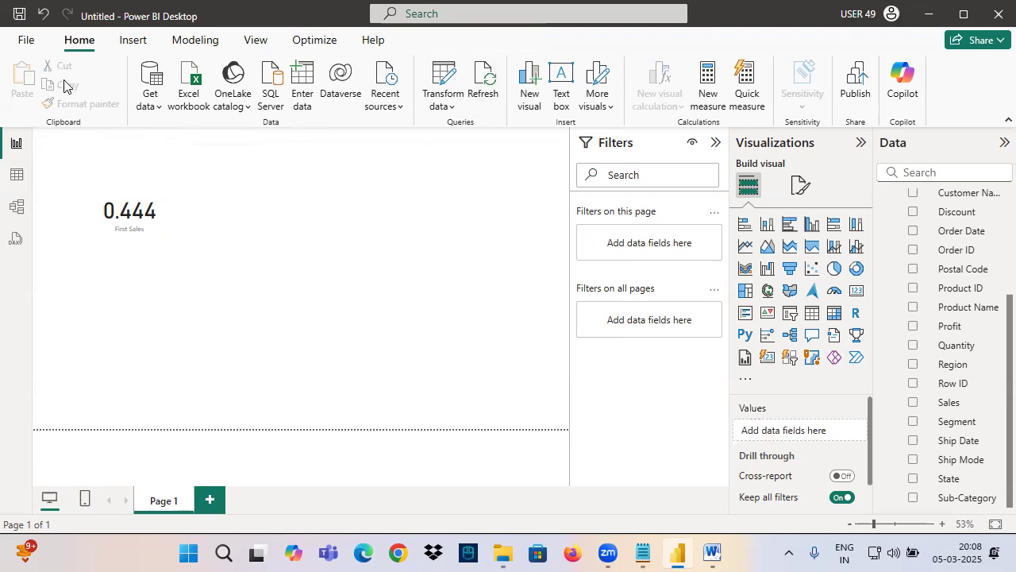
Step: Open the Orders query in the Power Query Editor and examine the data type options of the Sales column
click(442, 79)
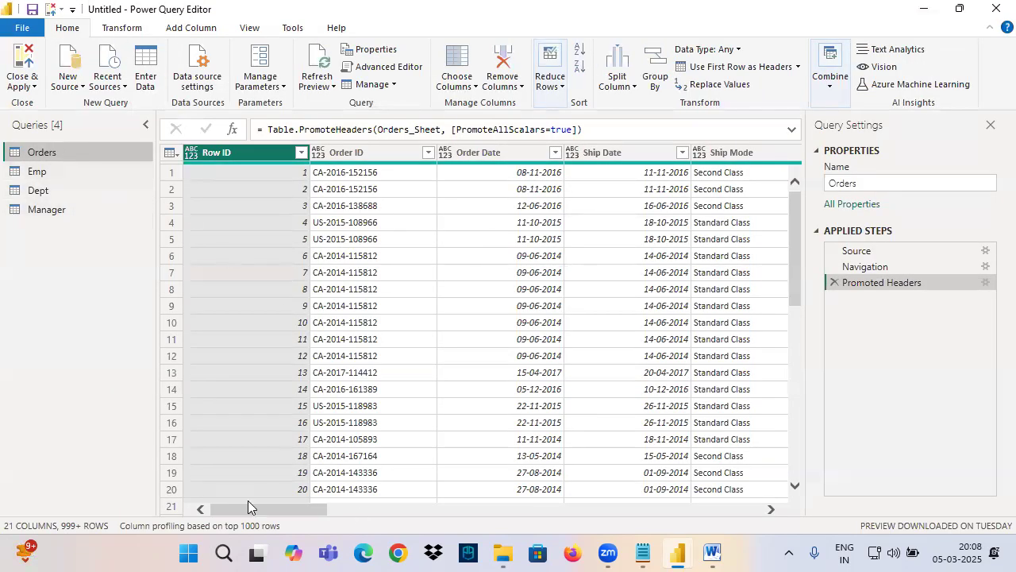
click(346, 156)
drag(272, 505, 690, 504)
click(398, 154)
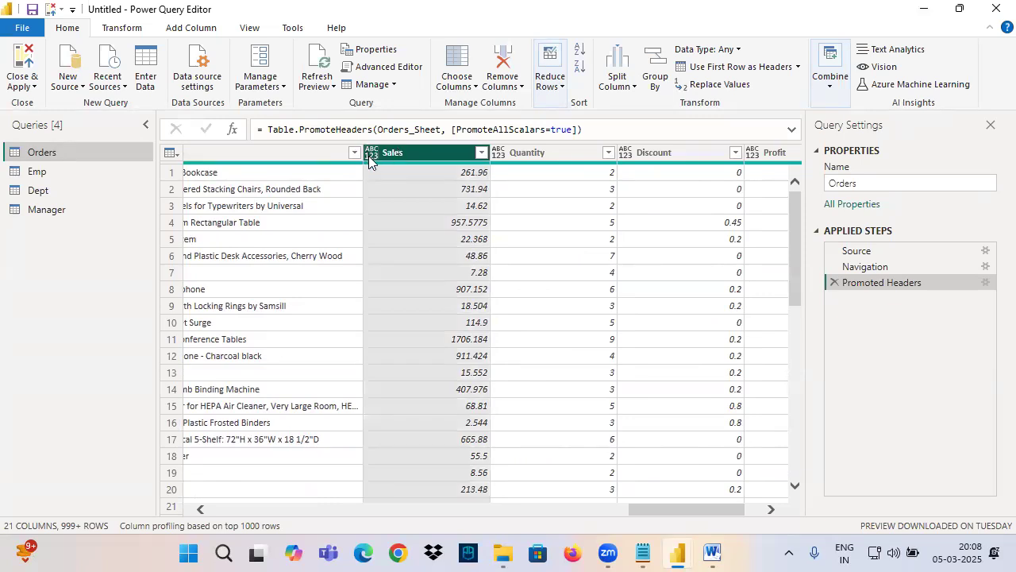
click(372, 156)
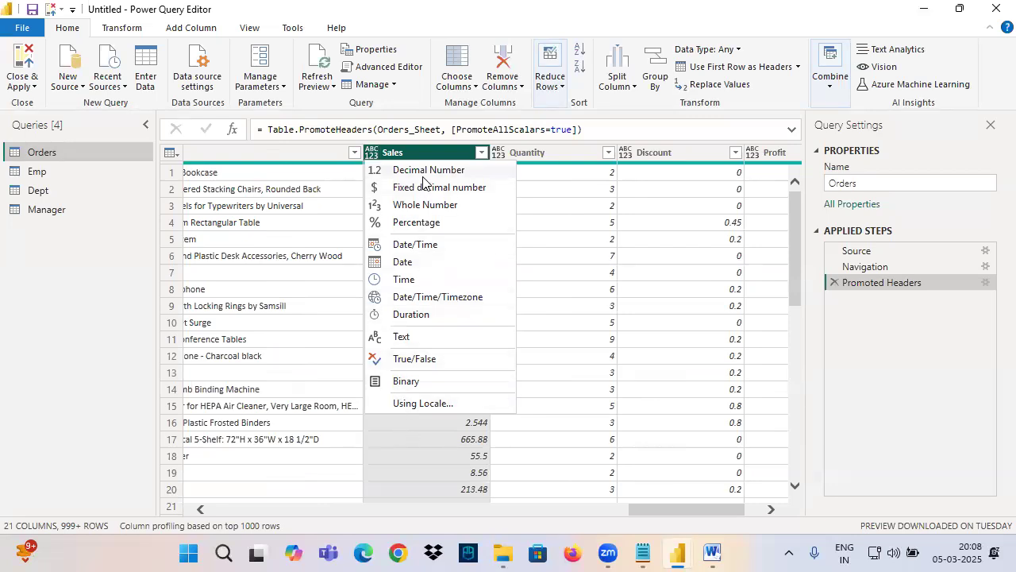
click(443, 154)
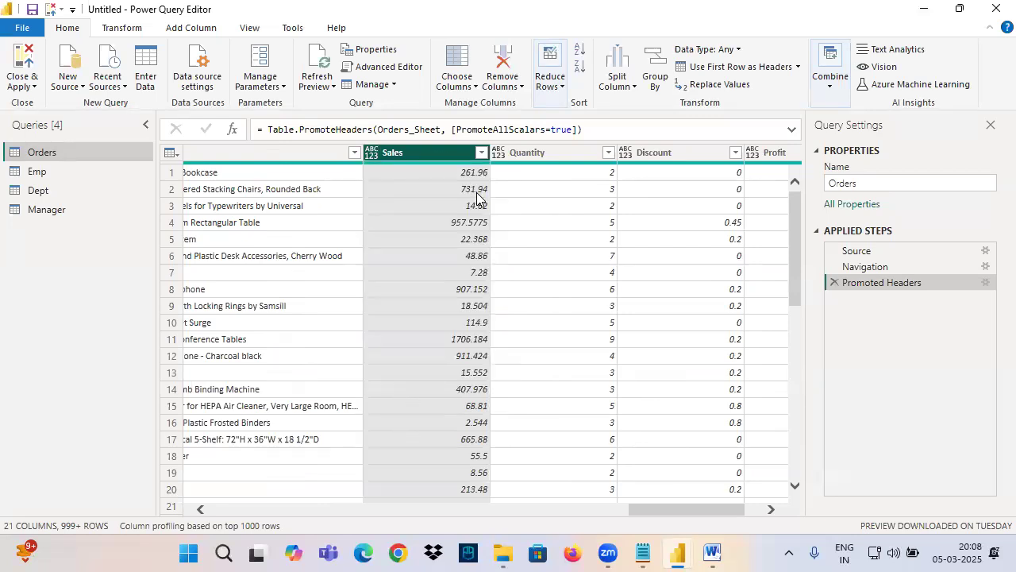
Step: Mark the Sales column's values and data type symbol with pen strokes, and clear the marks
key(ctrl+2)
drag(451, 168, 457, 289)
drag(436, 239, 481, 285)
drag(479, 245, 450, 292)
drag(374, 137, 335, 135)
key(Escape)
Step: Change the Sales column's data type to Decimal Number in the Orders query
click(372, 154)
click(420, 154)
click(372, 154)
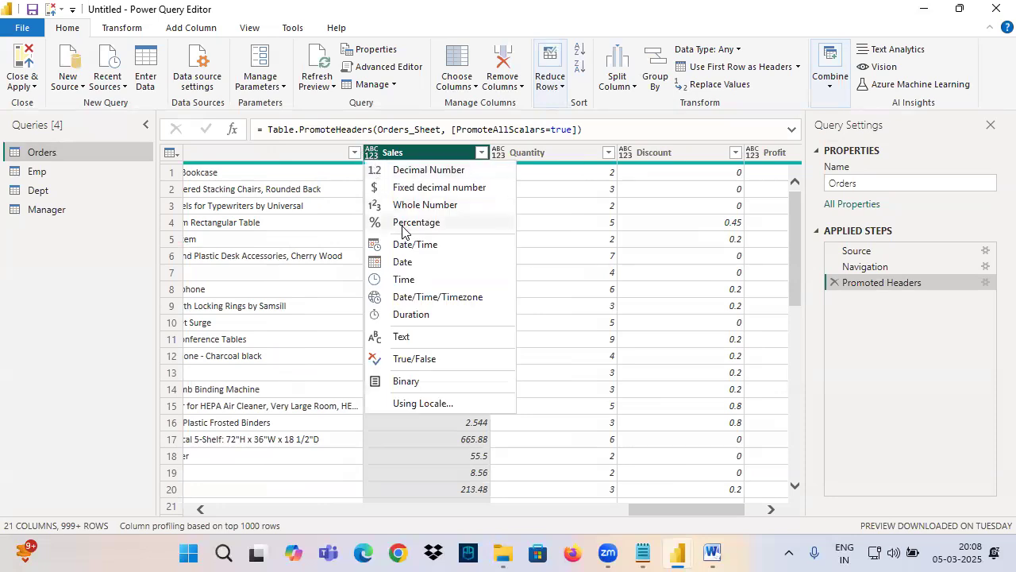
click(432, 171)
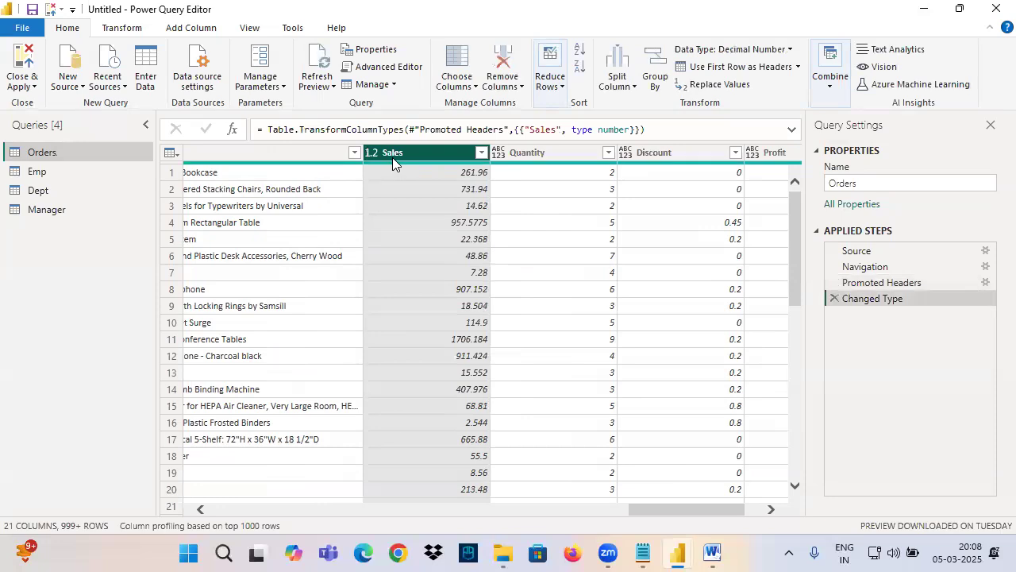
Step: Box the Sales column's data type setting with the pen and write Any above it
mouse_move(684, 57)
mouse_down()
mouse_move(797, 56)
mouse_move(739, 30)
mouse_move(680, 67)
mouse_up()
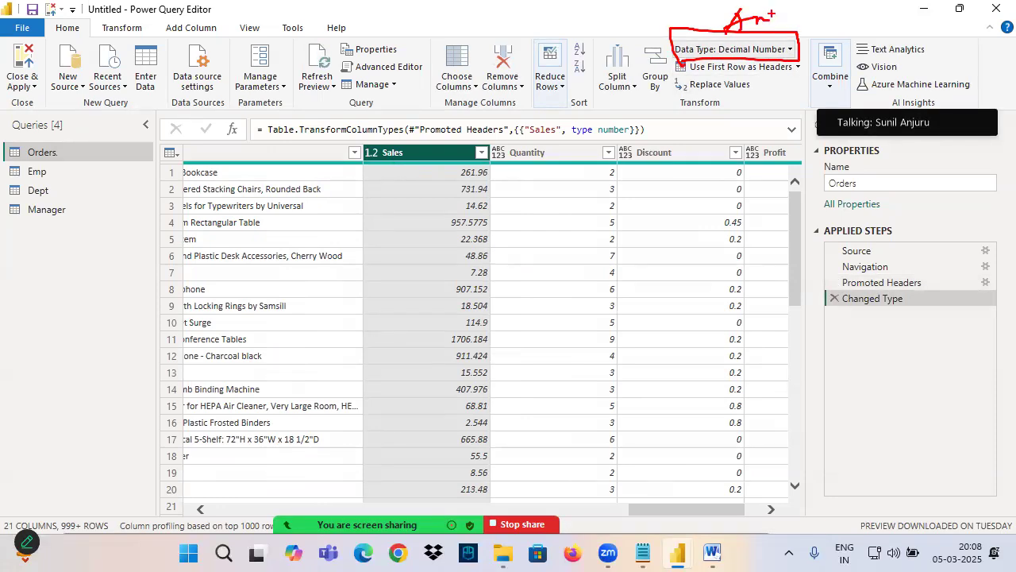
mouse_move(740, 30)
mouse_down()
mouse_move(780, 27)
mouse_move(782, 46)
mouse_up()
drag(771, 40, 796, 36)
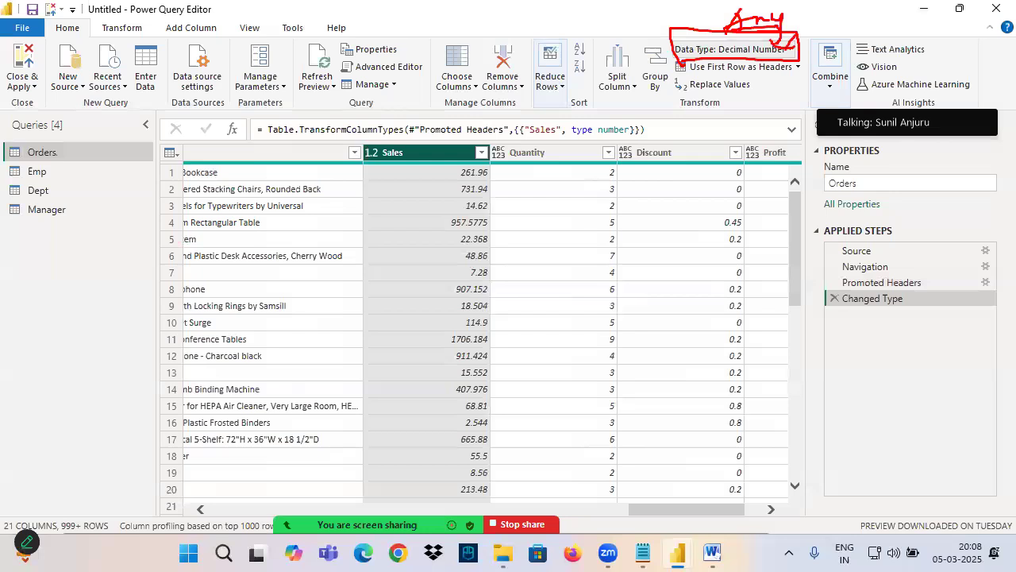
Step: Close and apply the queries, and mark the Sales column and its data type in the Orders table data
click(22, 65)
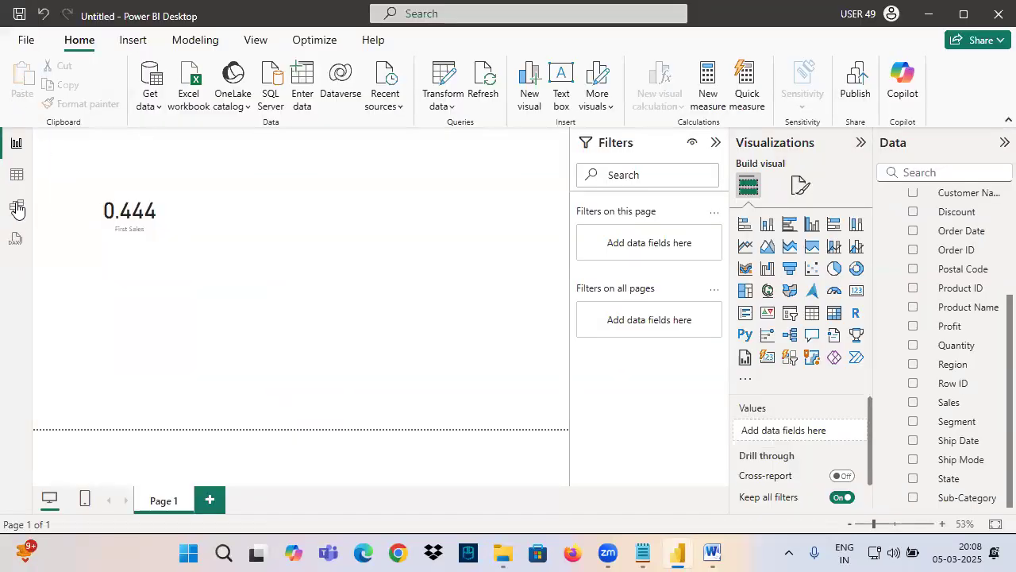
click(16, 175)
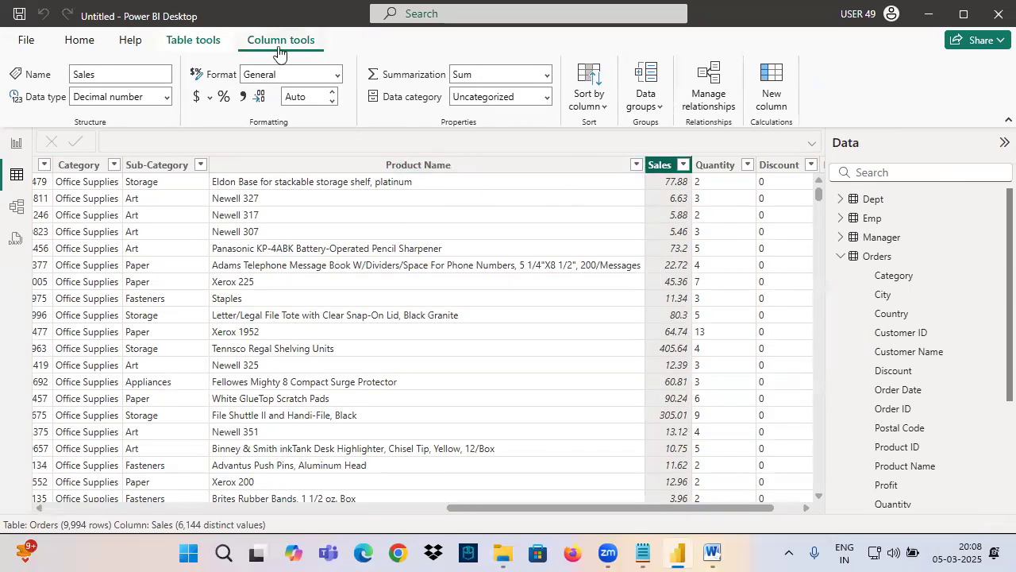
mouse_move(1, 166)
mouse_down()
mouse_move(28, 166)
mouse_move(2, 164)
mouse_up()
mouse_move(59, 157)
mouse_down()
mouse_move(54, 193)
mouse_move(96, 152)
mouse_up()
drag(676, 143, 638, 184)
drag(250, 46, 352, 41)
drag(9, 104, 150, 104)
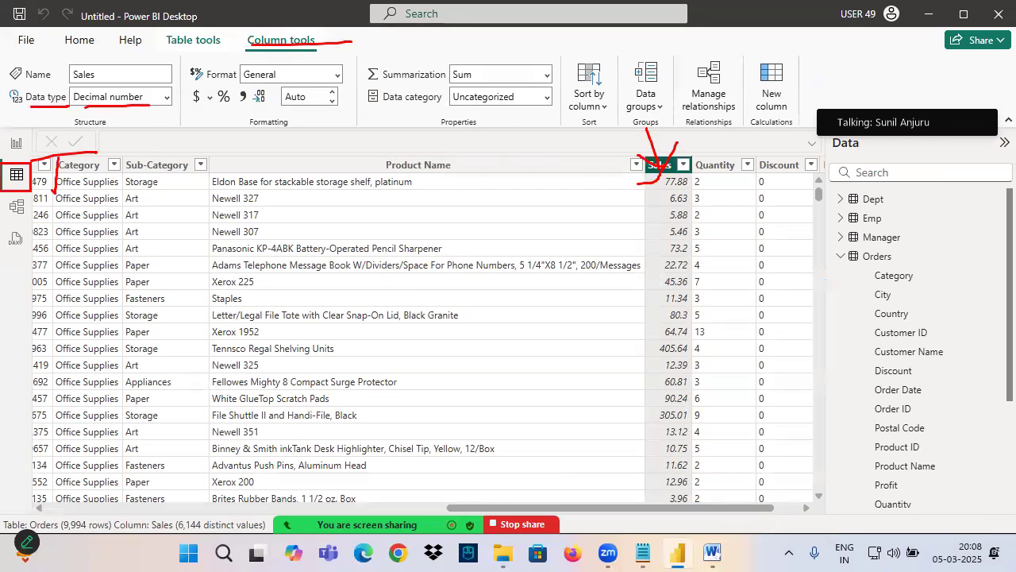
mouse_move(709, 157)
mouse_down()
mouse_move(621, 163)
mouse_move(692, 151)
mouse_up()
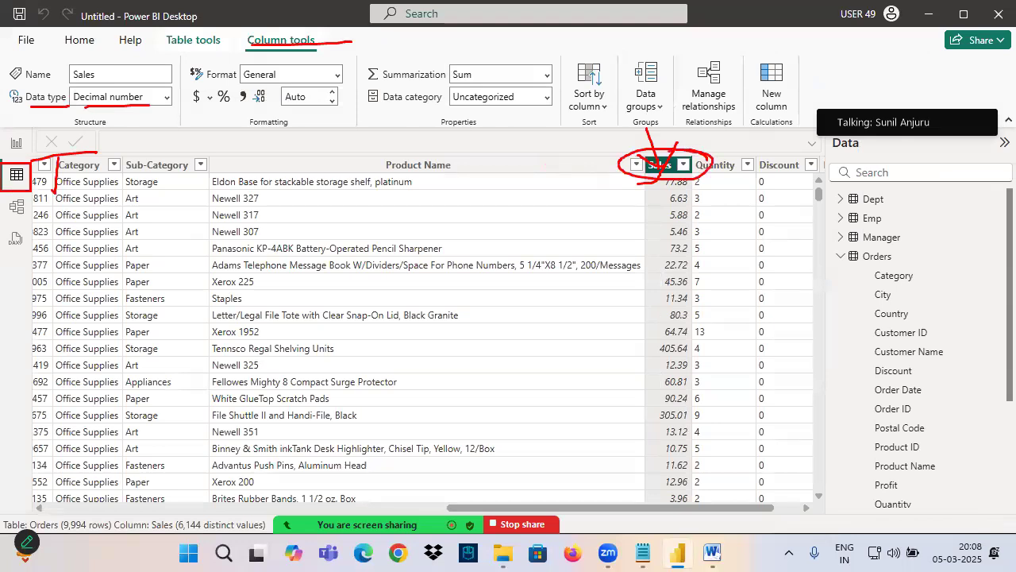
Step: Set the aggregation of Sales in the report page's card to Sum
click(16, 143)
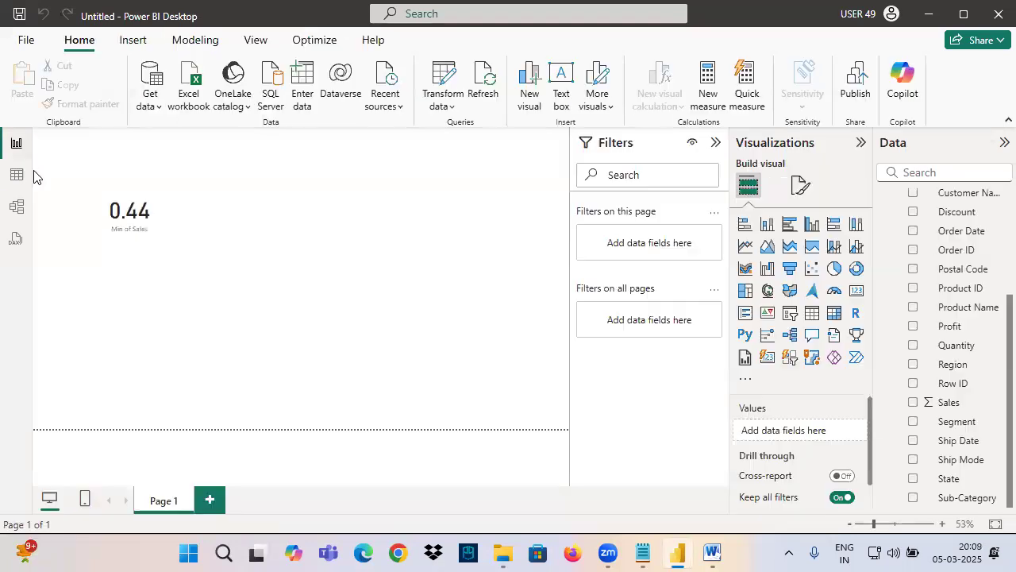
click(159, 213)
click(845, 431)
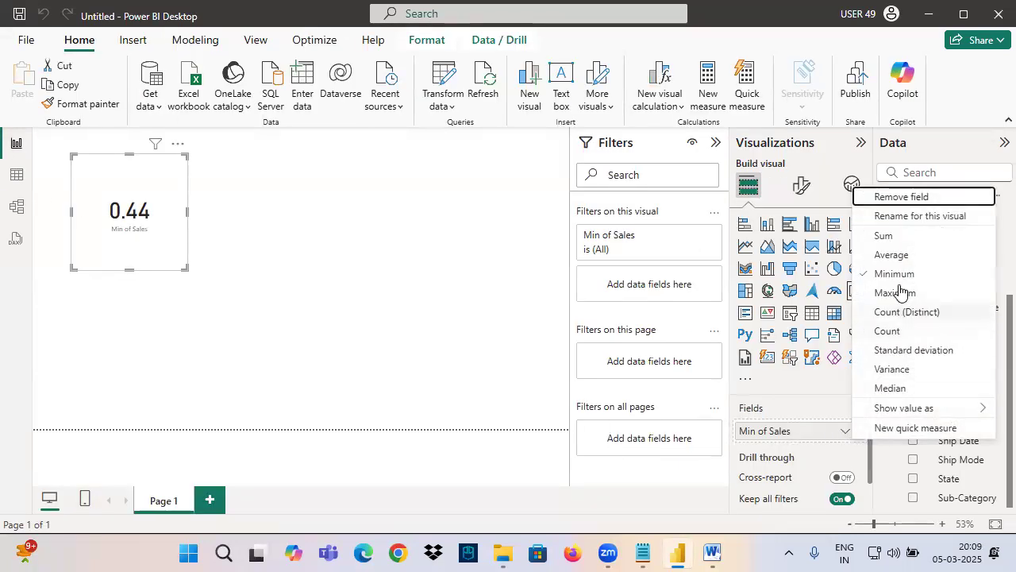
click(886, 238)
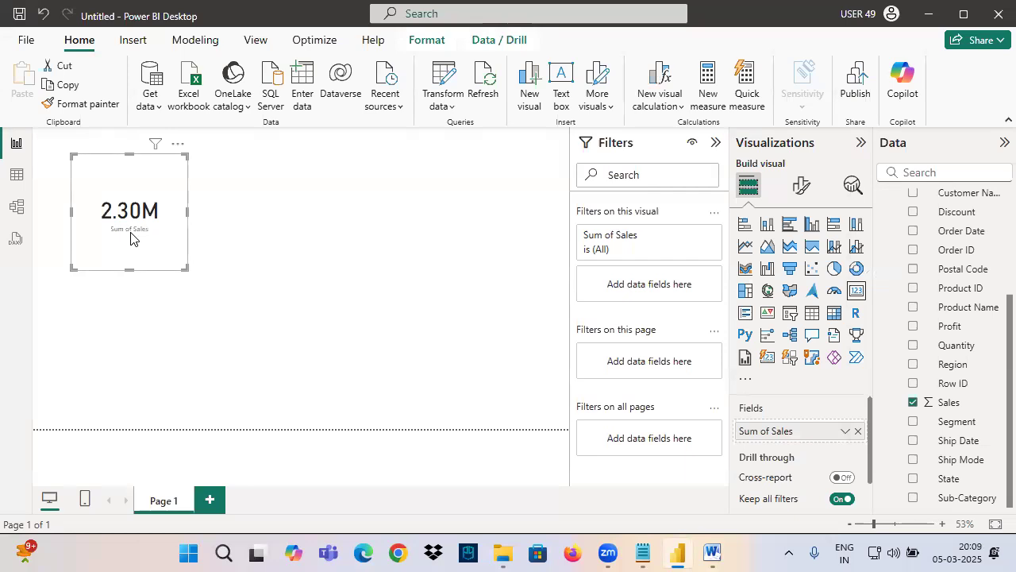
Step: Return to the Orders table data and check the Order Date column's data type
click(17, 178)
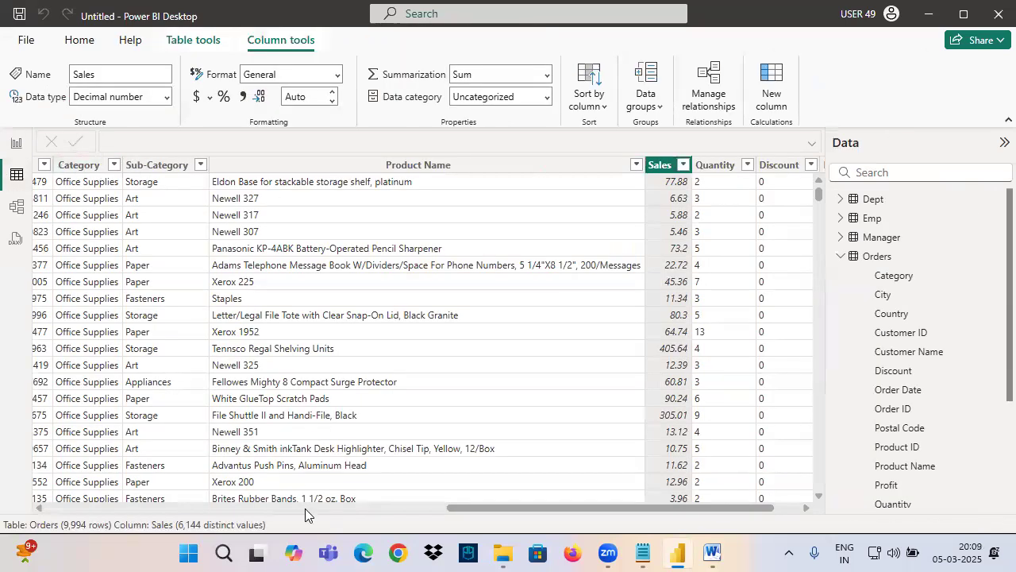
drag(306, 510, 1, 456)
click(205, 166)
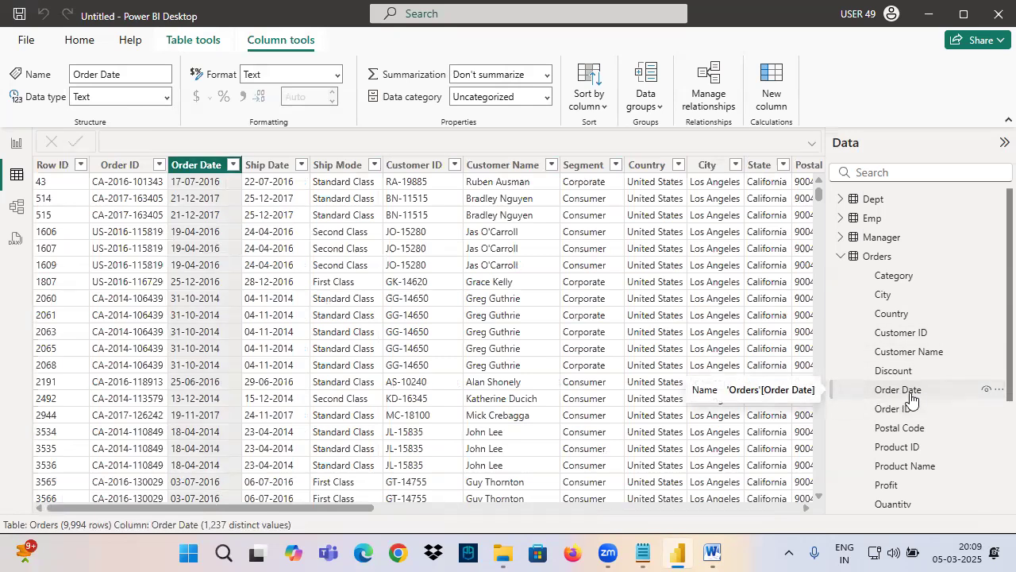
Step: Reopen the Power Query Editor and change the Order Date column's data type to Date in the Orders query
click(79, 39)
click(403, 79)
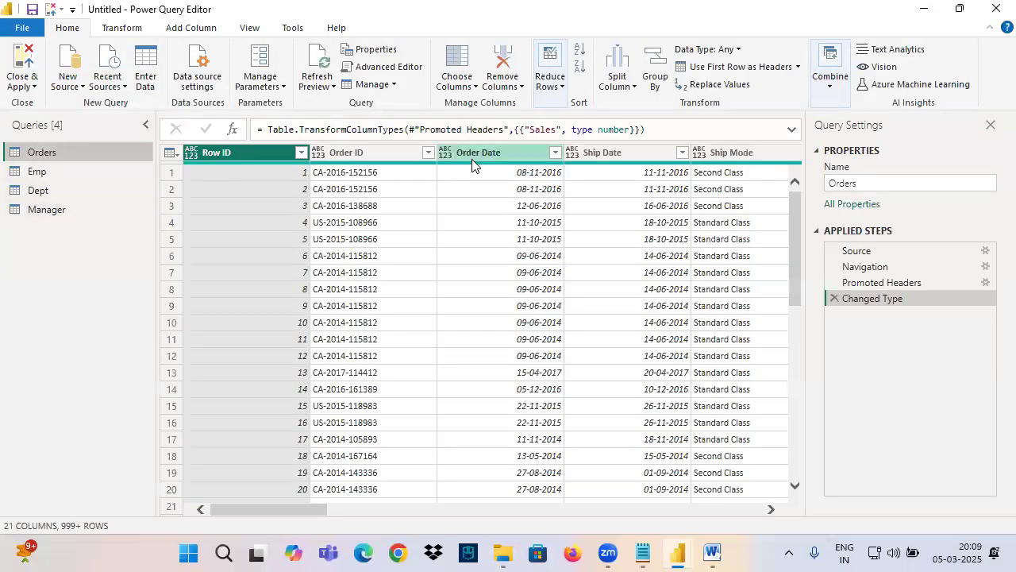
click(449, 169)
click(446, 153)
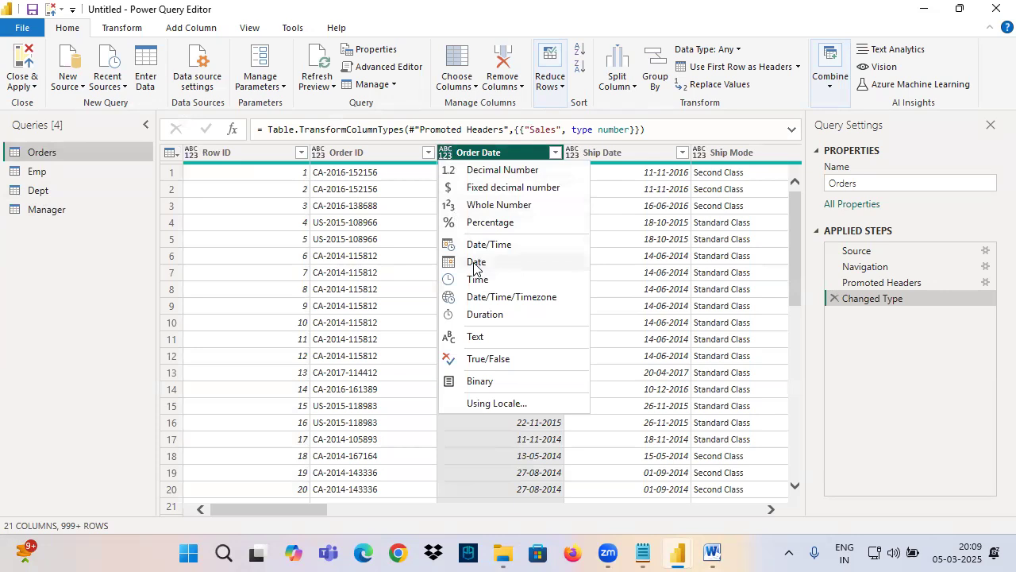
click(479, 264)
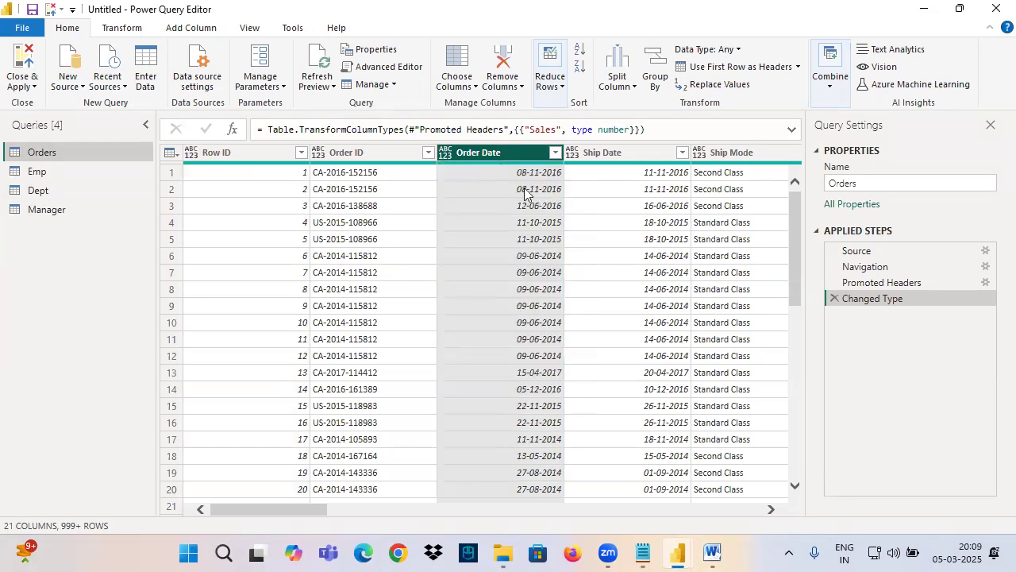
click(445, 153)
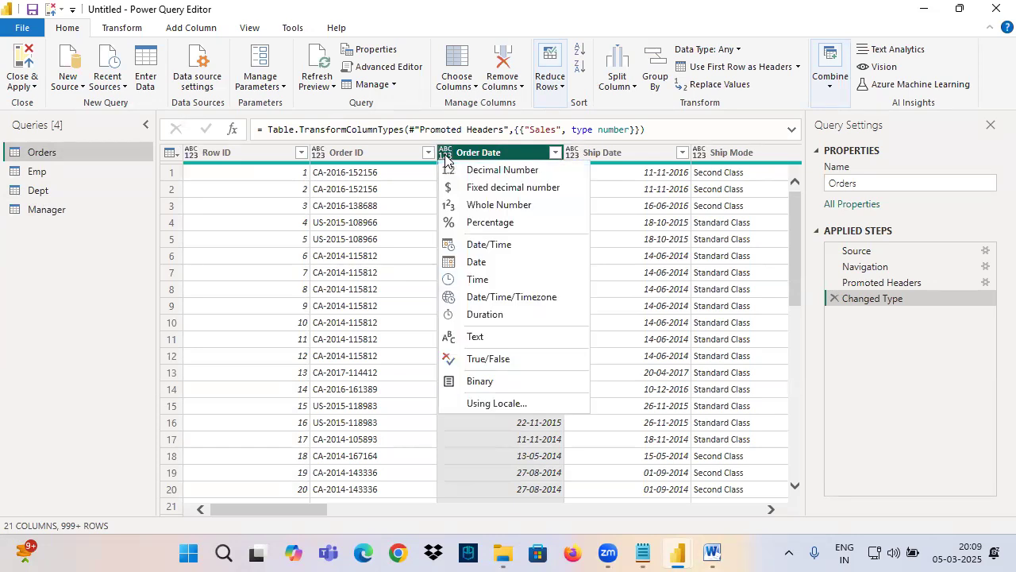
click(469, 264)
Step: Close and apply the queries and check the Order Date column's data type in the table data
click(21, 62)
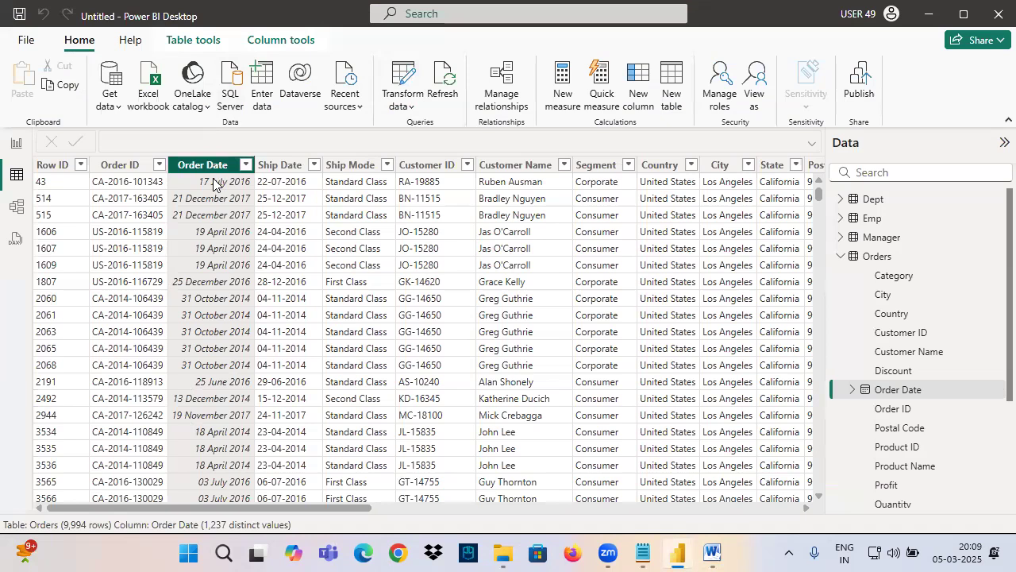
click(284, 46)
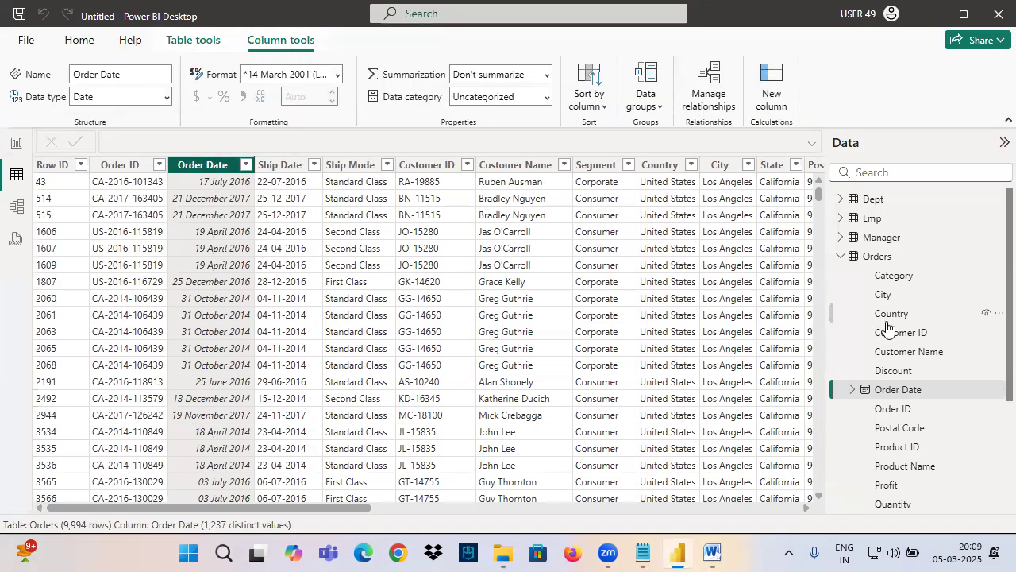
Step: Expand the Order Date field of the Orders table and its Date Hierarchy down to the individual levels
click(854, 390)
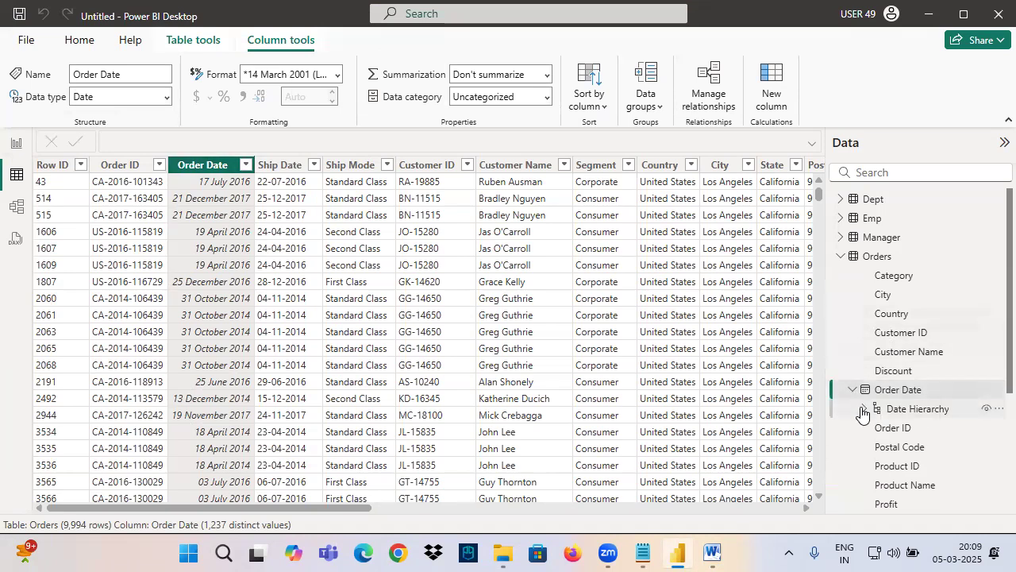
click(864, 409)
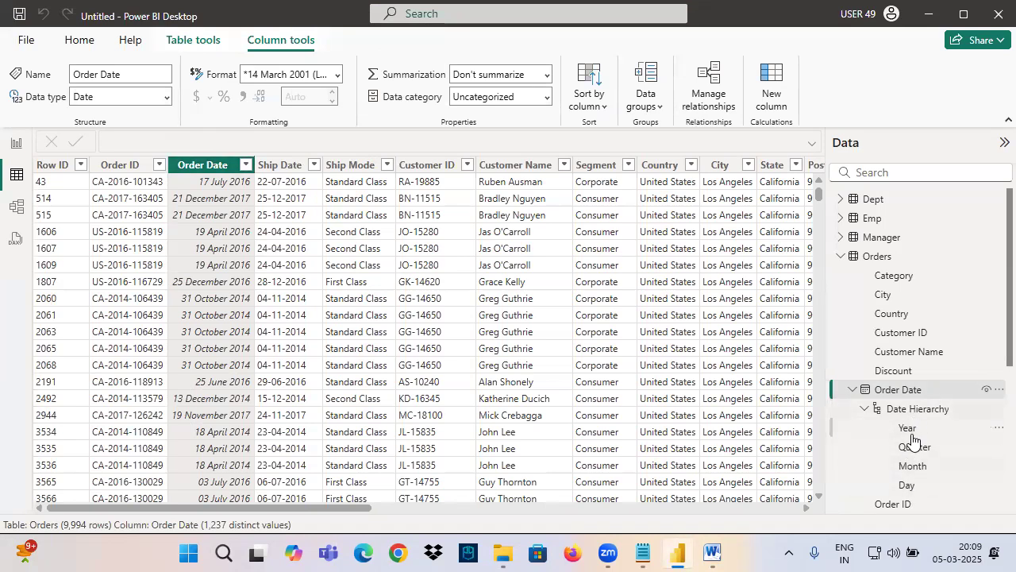
Step: Reopen the Power Query Editor, delete the Changed Type step from the Orders query, and check the date columns' types
click(80, 39)
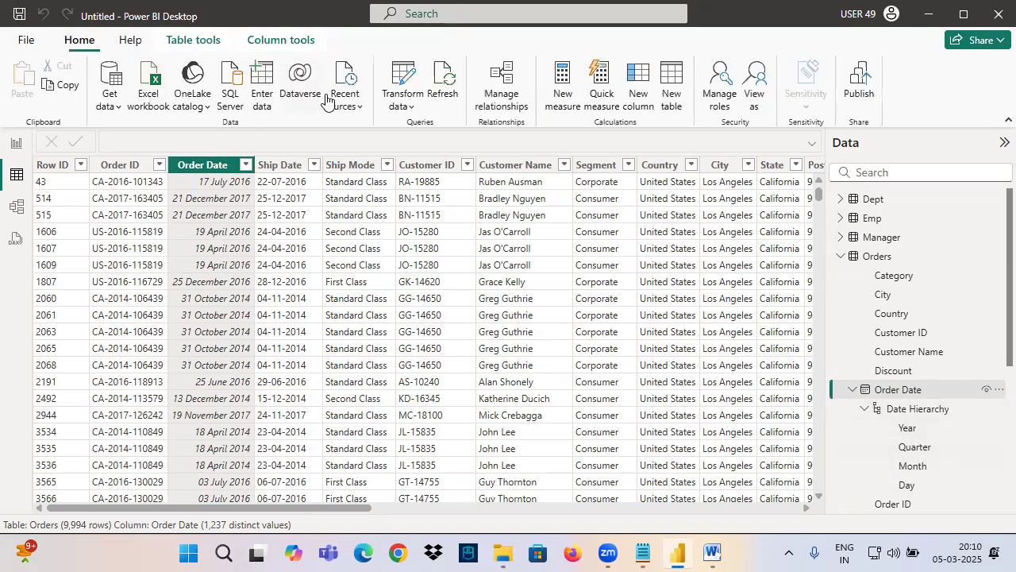
click(404, 80)
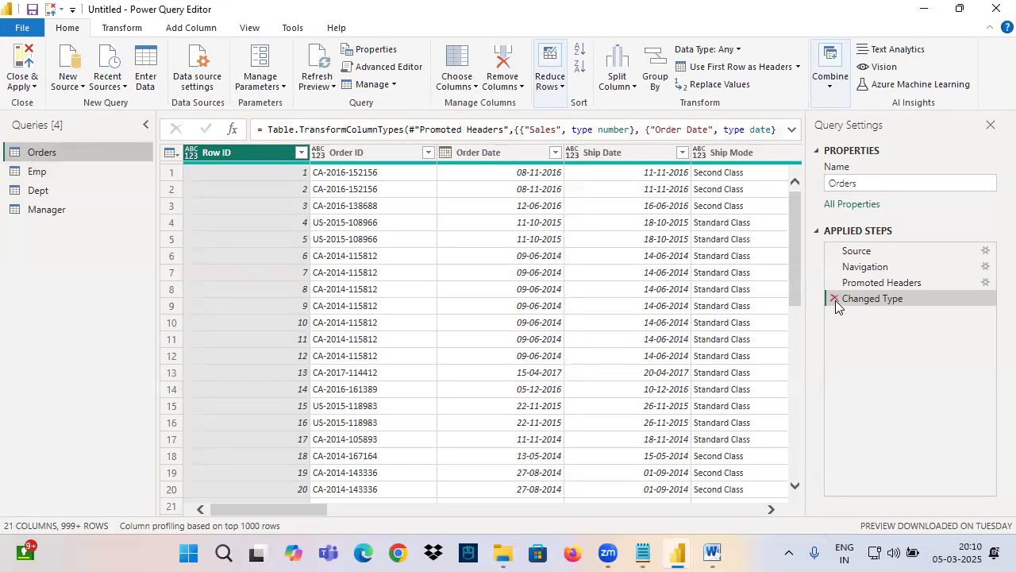
click(835, 299)
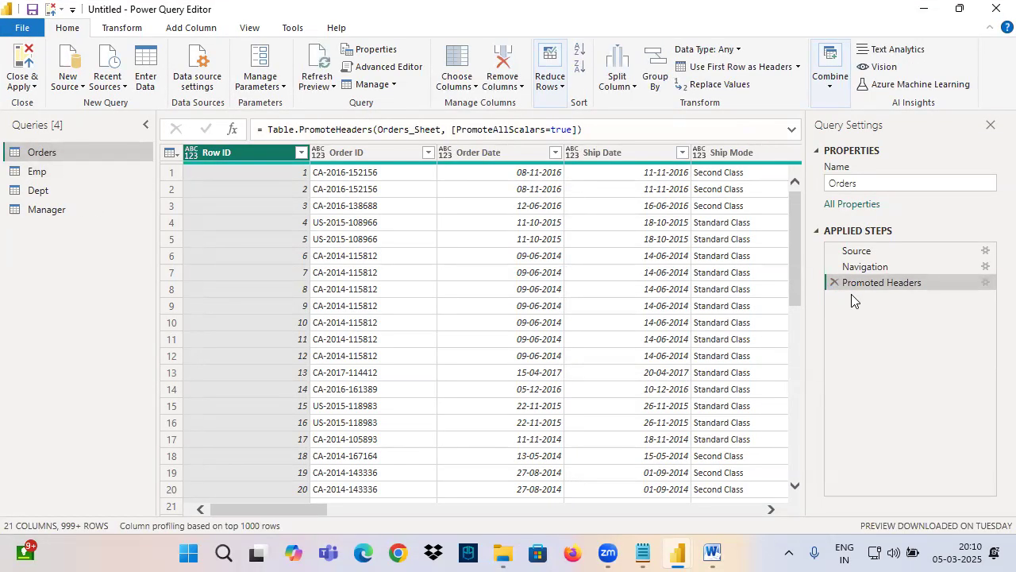
click(373, 153)
click(460, 152)
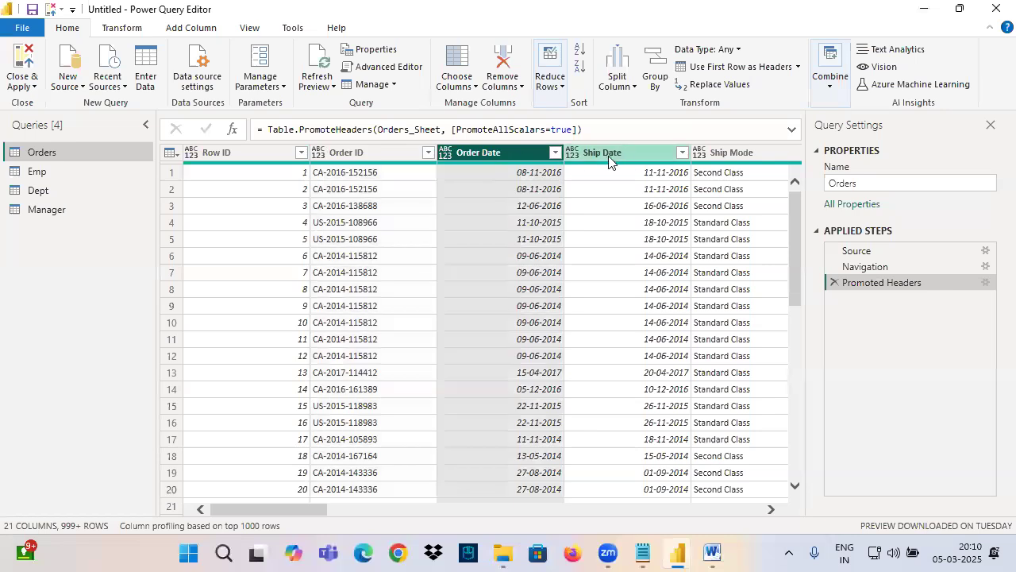
click(619, 155)
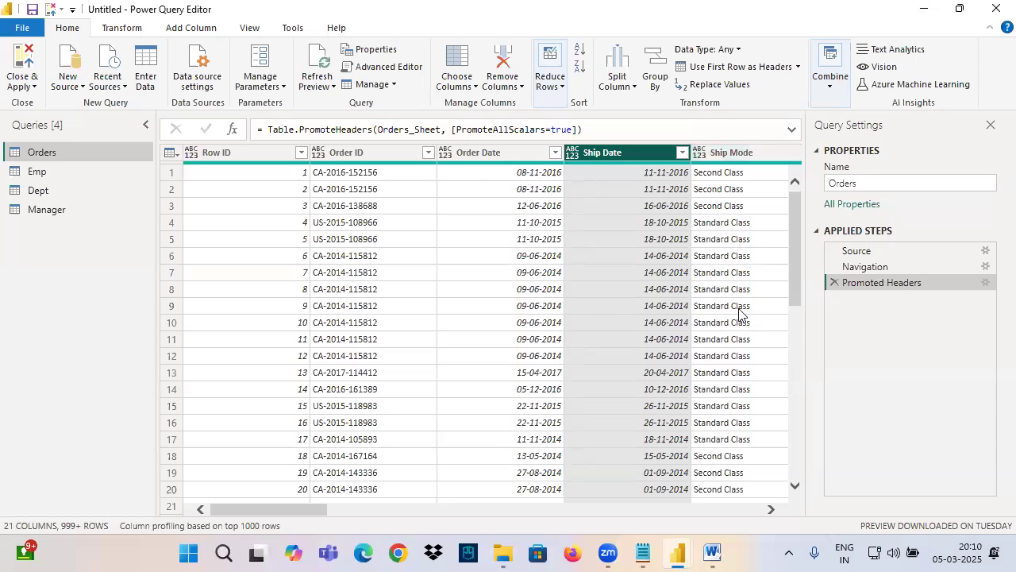
Step: In the Notepad class notes, add the line "Datatype Represents Type of Information Stored in Column" below the Datatypes heading
click(643, 554)
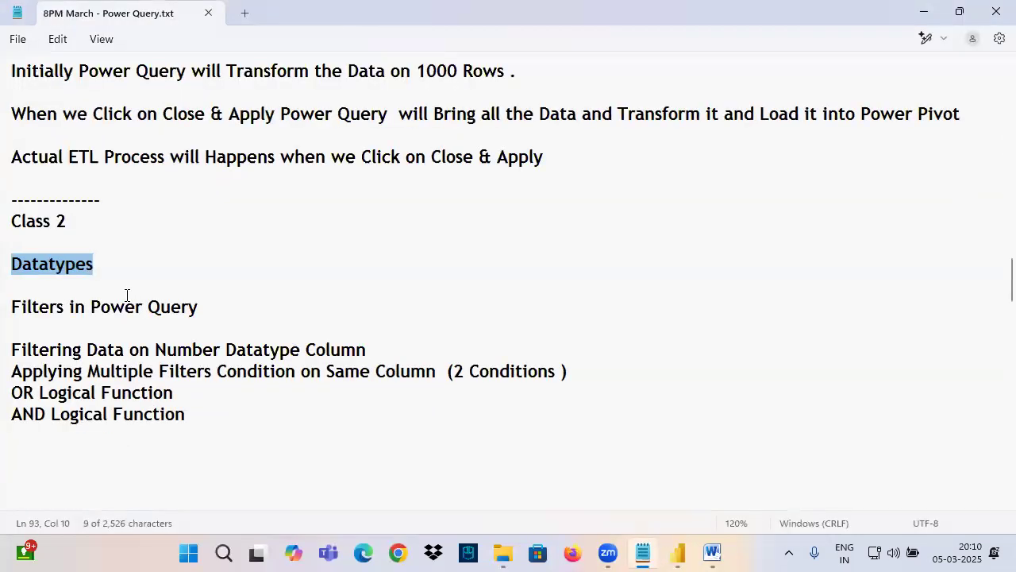
click(137, 261)
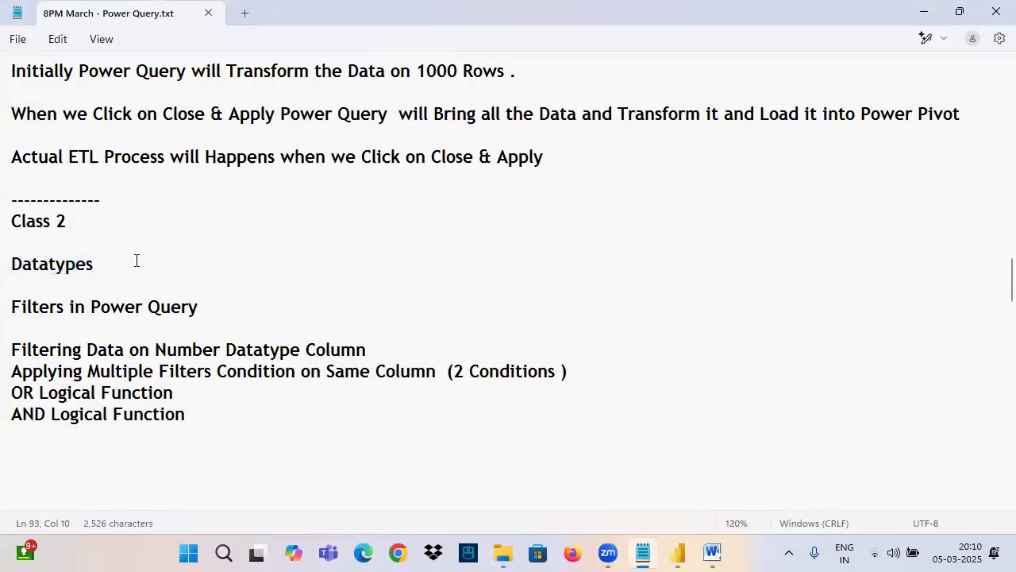
key(Return)
key(Return)
text(Datatypes)
key(BackSpace)
text(Represent)
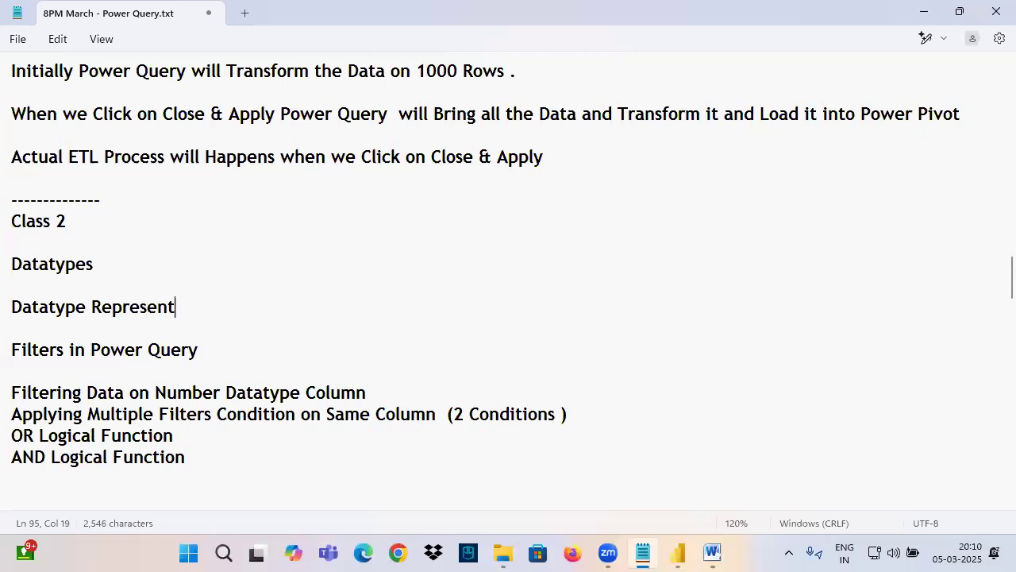
text(s Type)
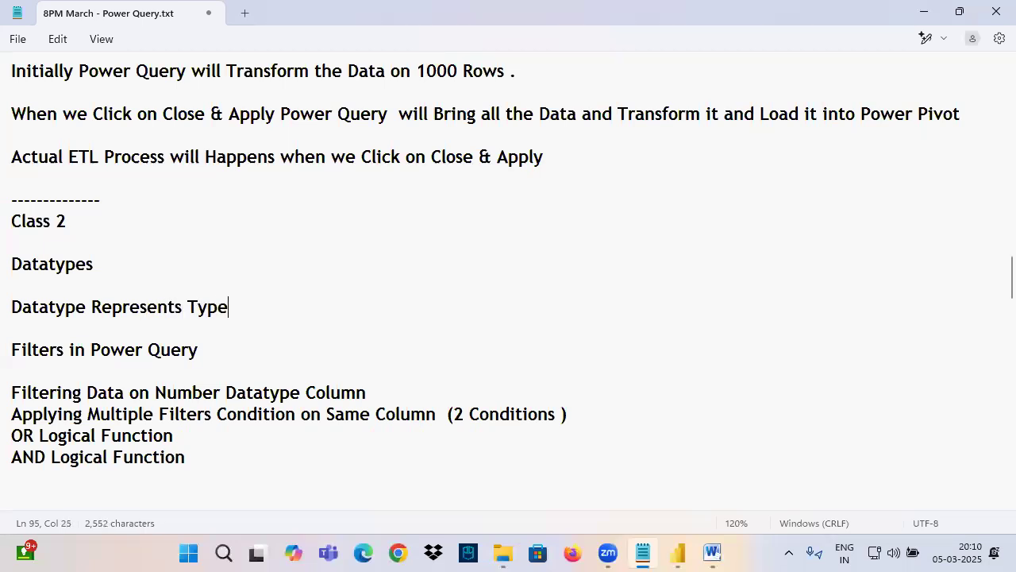
text( of Information S)
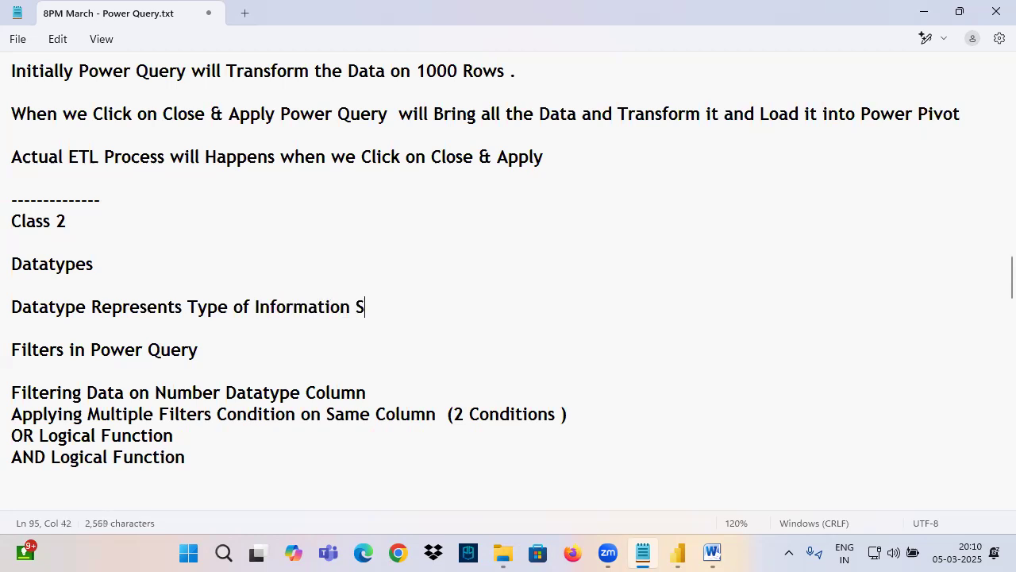
text(tored in Column)
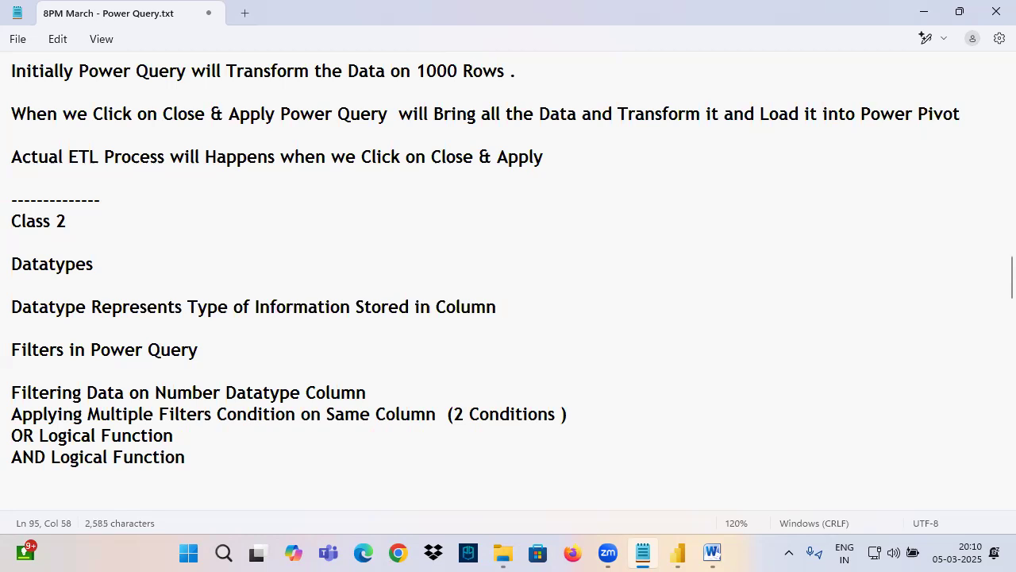
Step: Switch back to the Power Query Editor and examine the HIREDATE column's data type and values in the Emp query
click(677, 553)
click(32, 172)
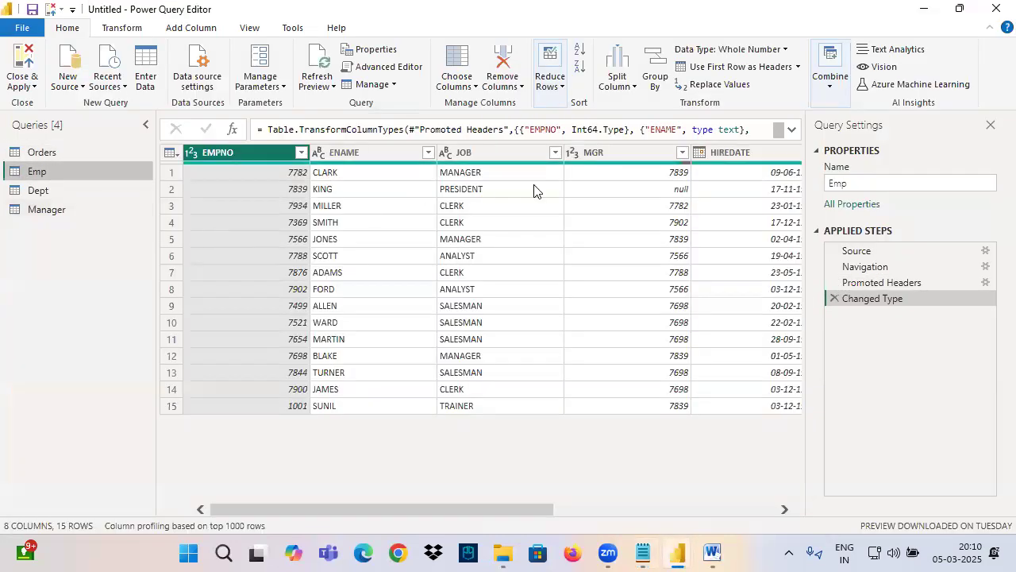
click(697, 167)
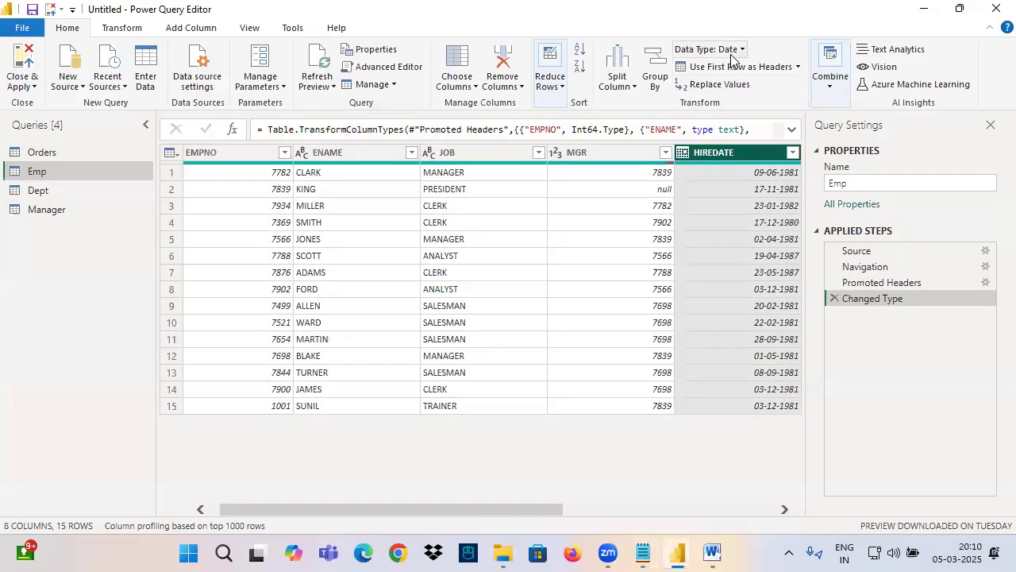
key(ctrl+2)
drag(714, 60, 773, 54)
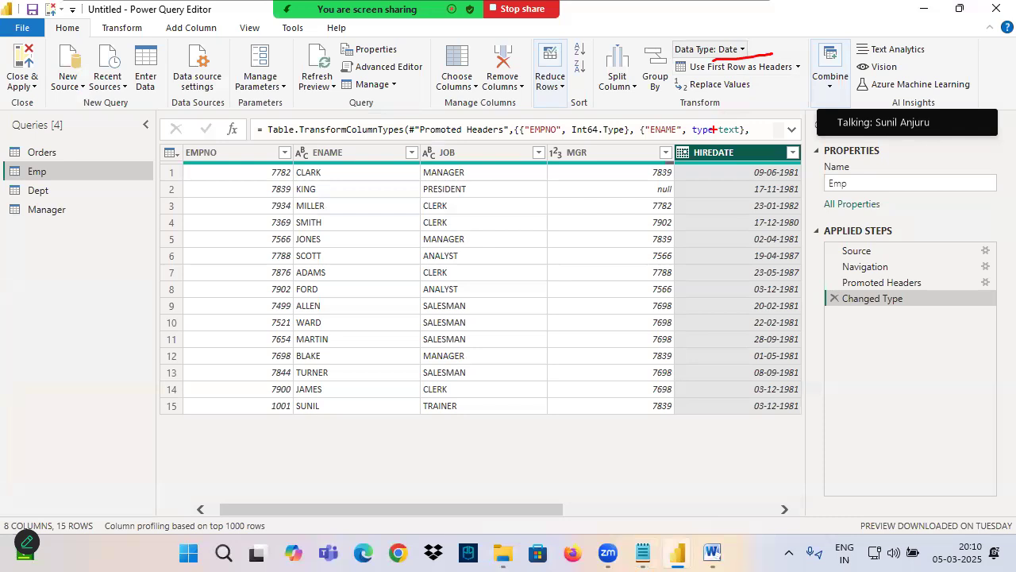
drag(730, 256, 748, 297)
drag(780, 249, 755, 306)
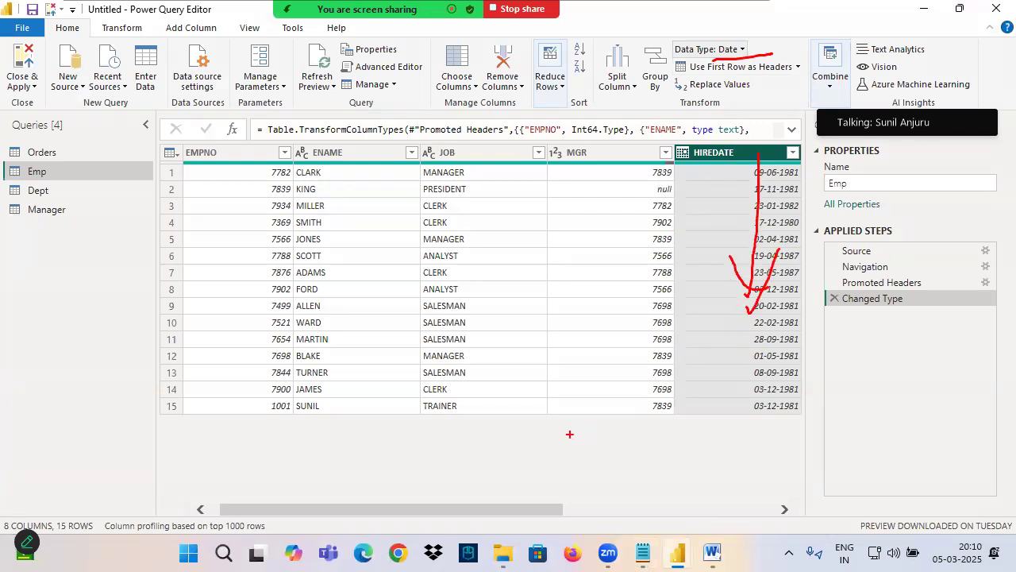
Step: Check the ENAME column's data type in the Emp query and point out its values with screen annotations
drag(465, 509, 485, 509)
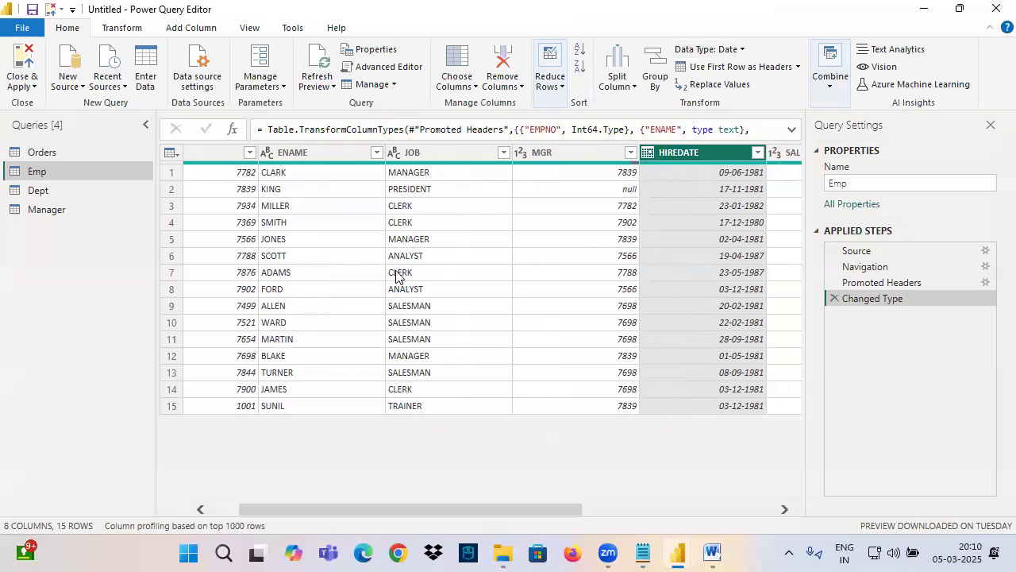
click(324, 153)
drag(700, 56, 756, 60)
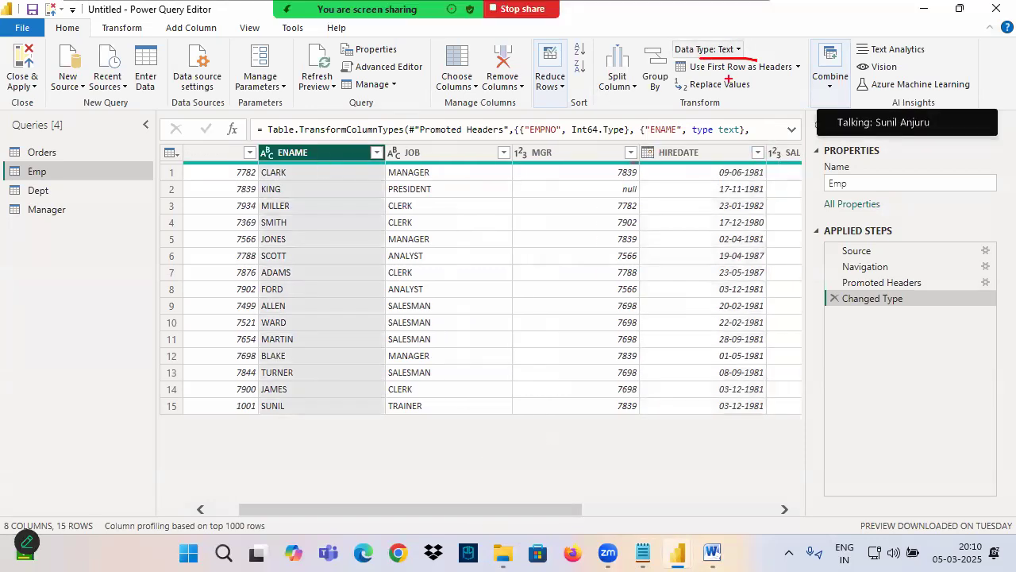
drag(293, 172, 302, 362)
drag(320, 302, 301, 362)
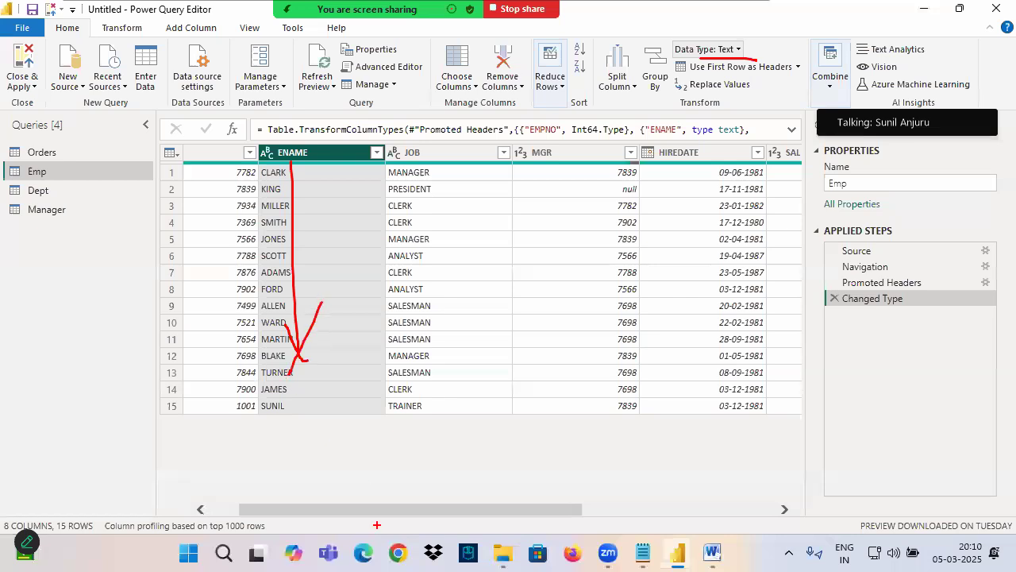
key(Escape)
Step: Check the SAL column's data type in the Emp query and mark its values with an annotation arrow
drag(362, 511, 649, 494)
click(492, 154)
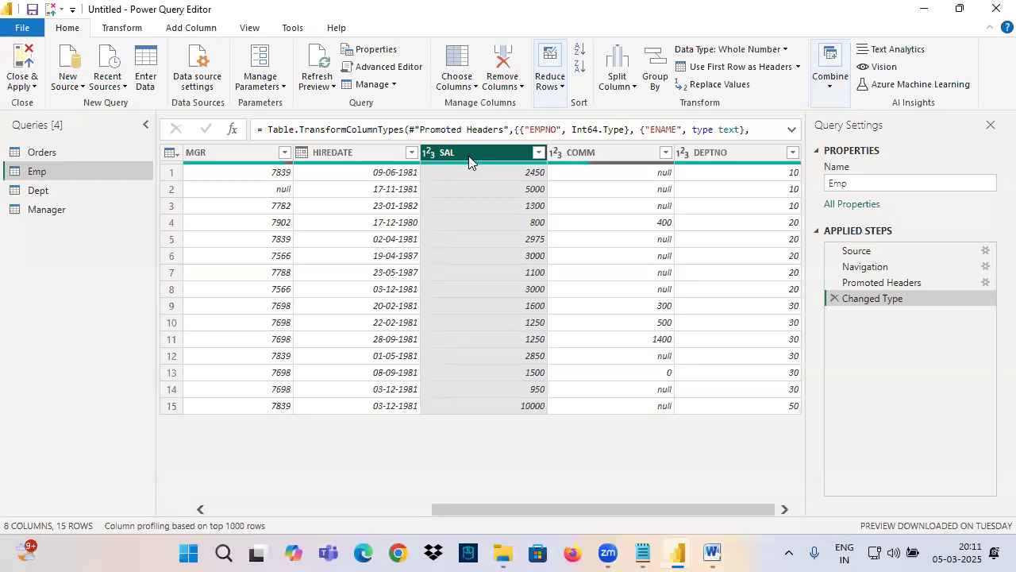
drag(455, 156, 463, 310)
drag(493, 244, 445, 312)
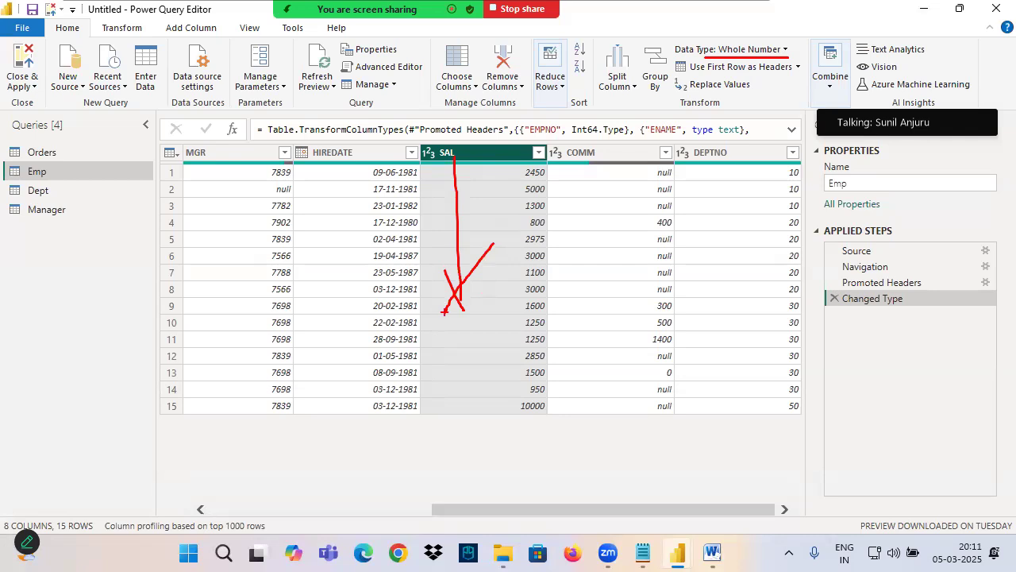
Step: Return to the Orders query and examine the data types offered for the Row ID column, including those under Change Type
click(46, 155)
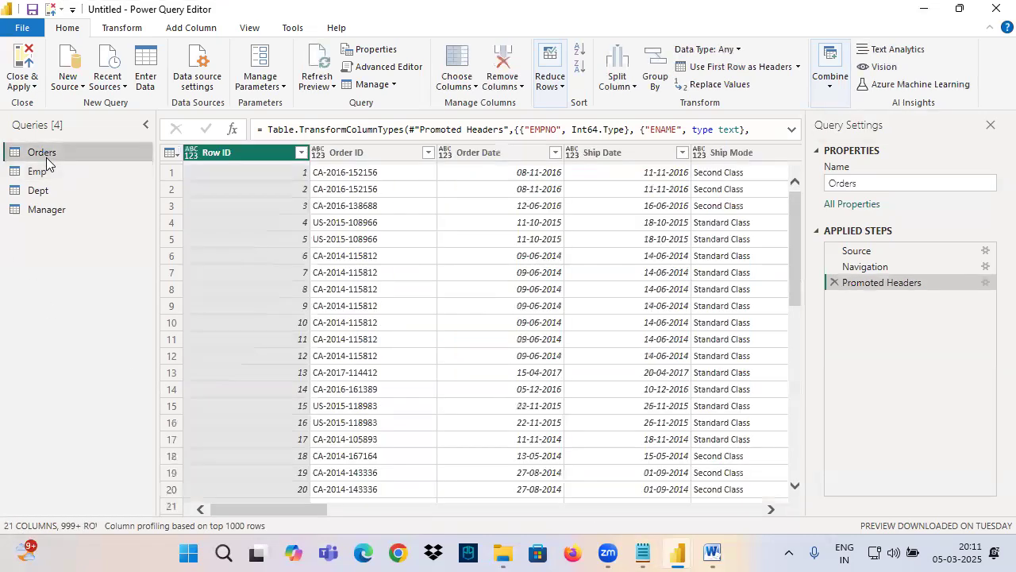
click(192, 154)
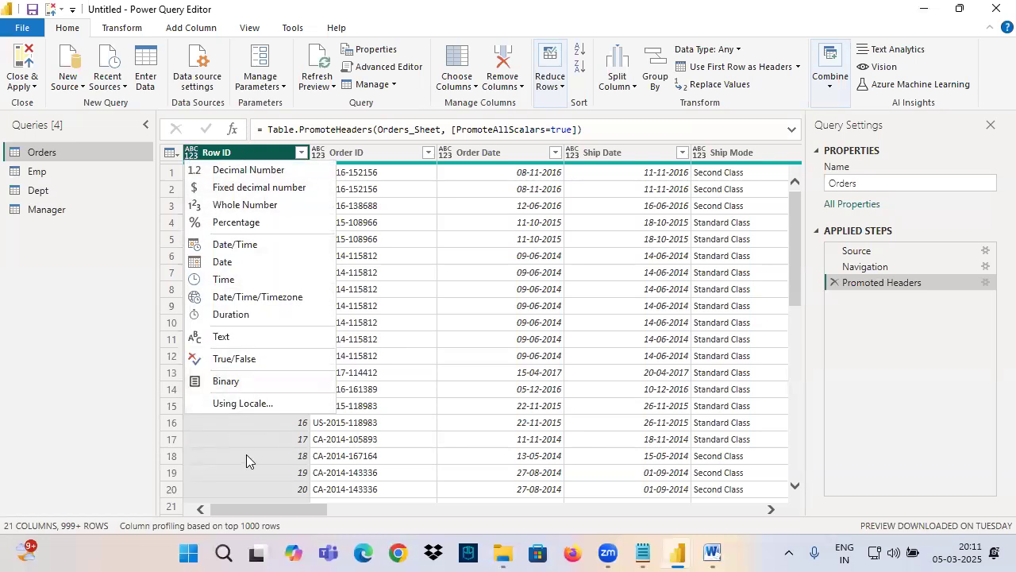
click(216, 155)
right_click(225, 155)
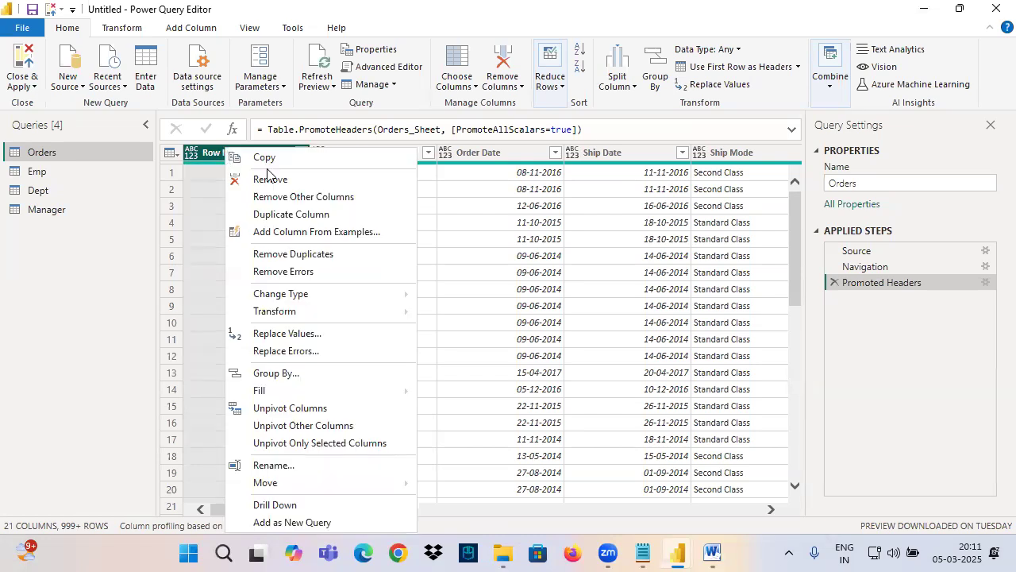
mouse_move(295, 296)
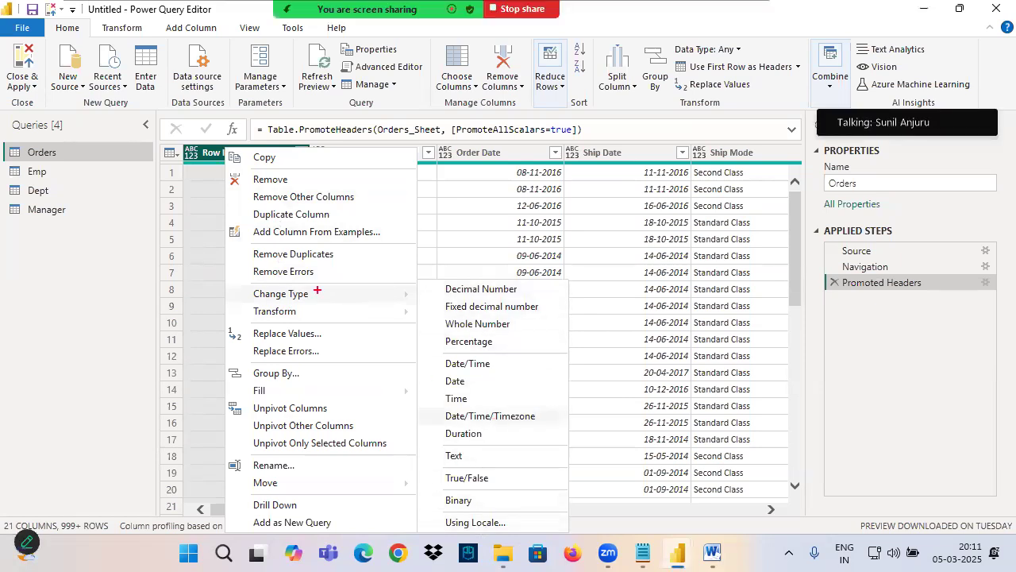
mouse_move(194, 146)
mouse_down()
mouse_move(219, 152)
mouse_move(154, 136)
mouse_up()
mouse_move(235, 281)
mouse_down()
mouse_move(430, 304)
mouse_move(576, 535)
mouse_up()
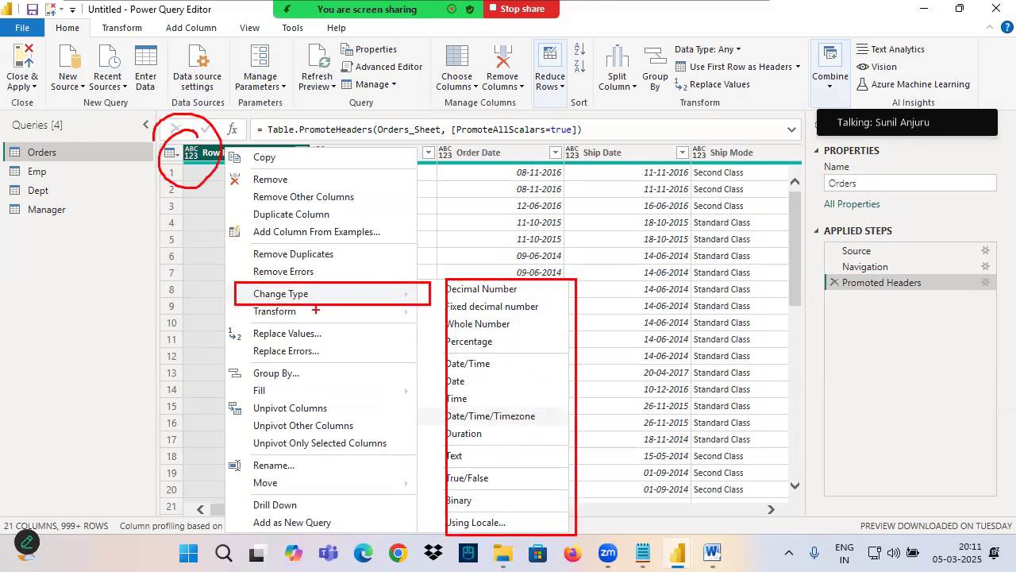
drag(208, 134, 181, 156)
drag(304, 294, 464, 300)
key(Escape)
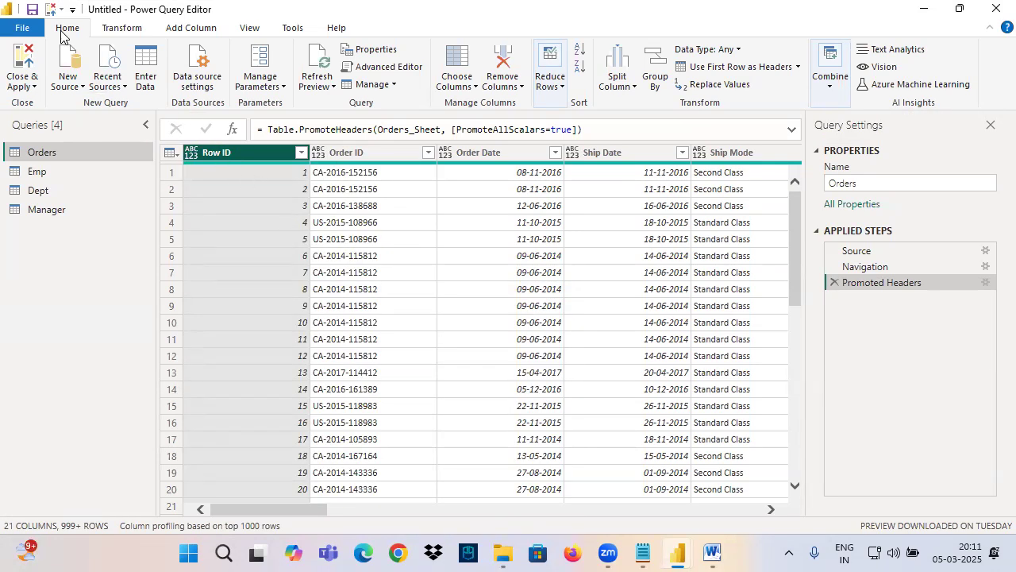
Step: Examine the Data Type choices for the Row ID column in both the Home and the Transform command sets
click(738, 54)
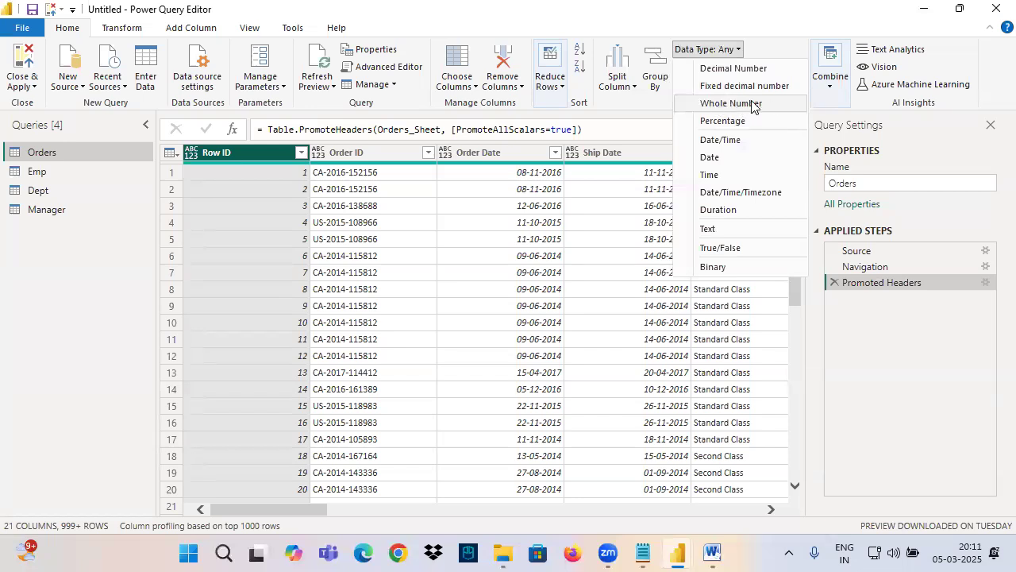
click(256, 158)
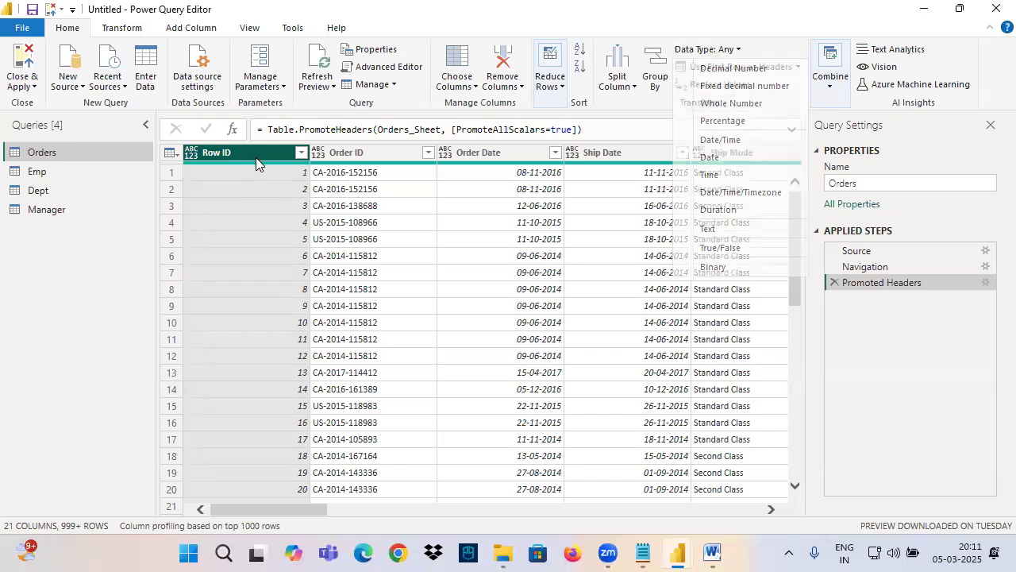
click(105, 28)
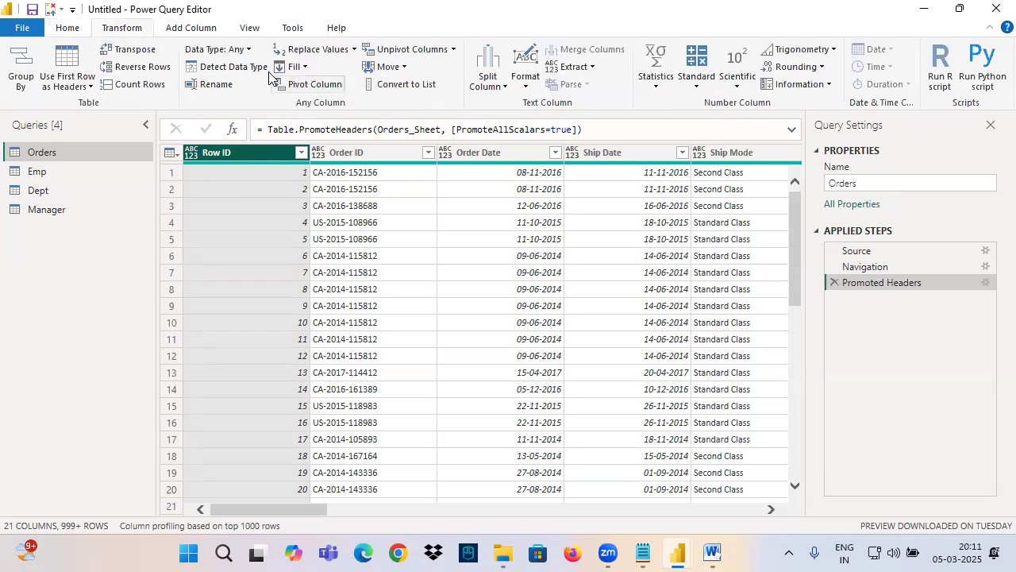
click(191, 52)
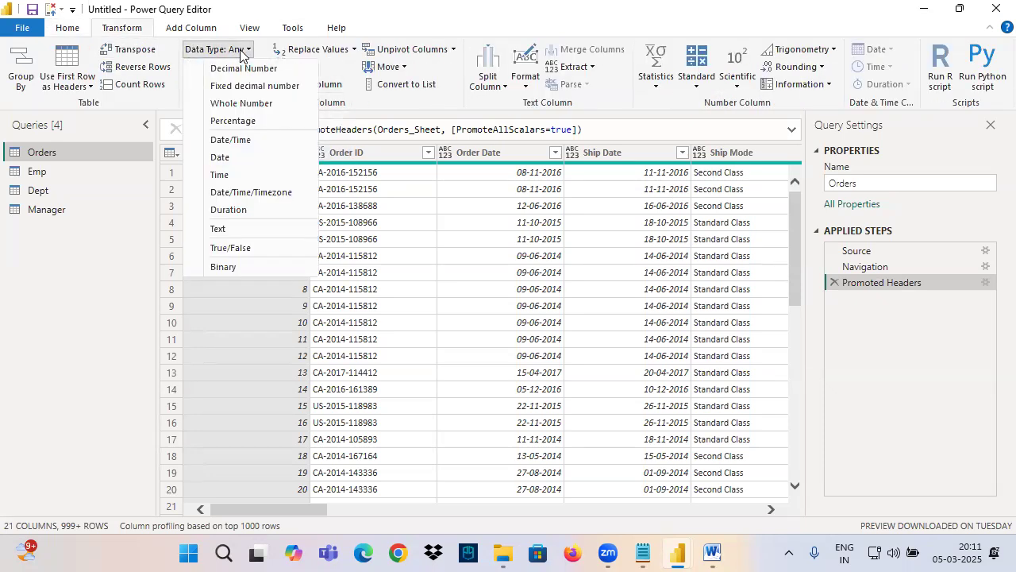
click(127, 36)
click(73, 30)
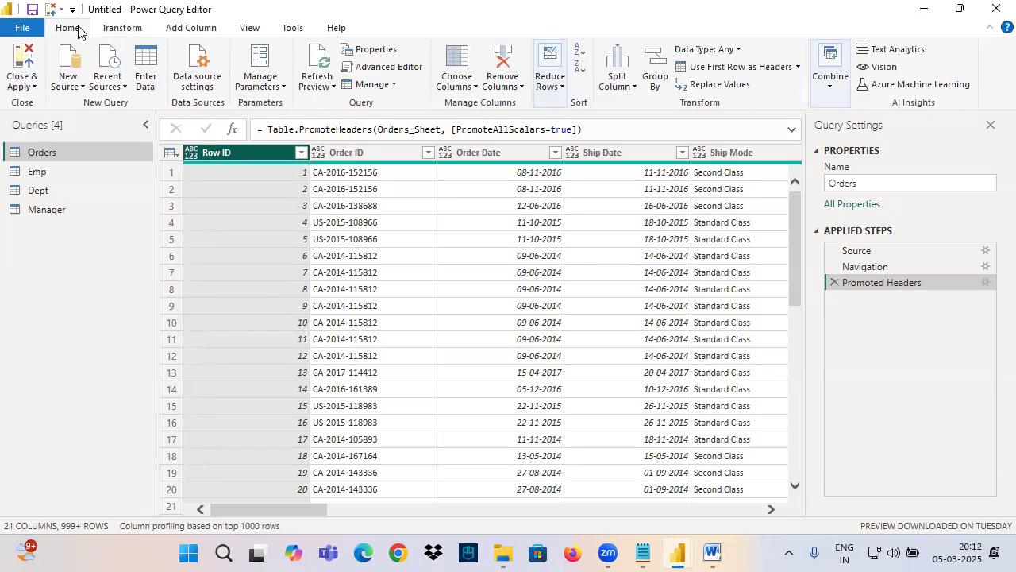
Step: Review once more the different places for changing the Row ID column's type, without choosing a new type
click(123, 28)
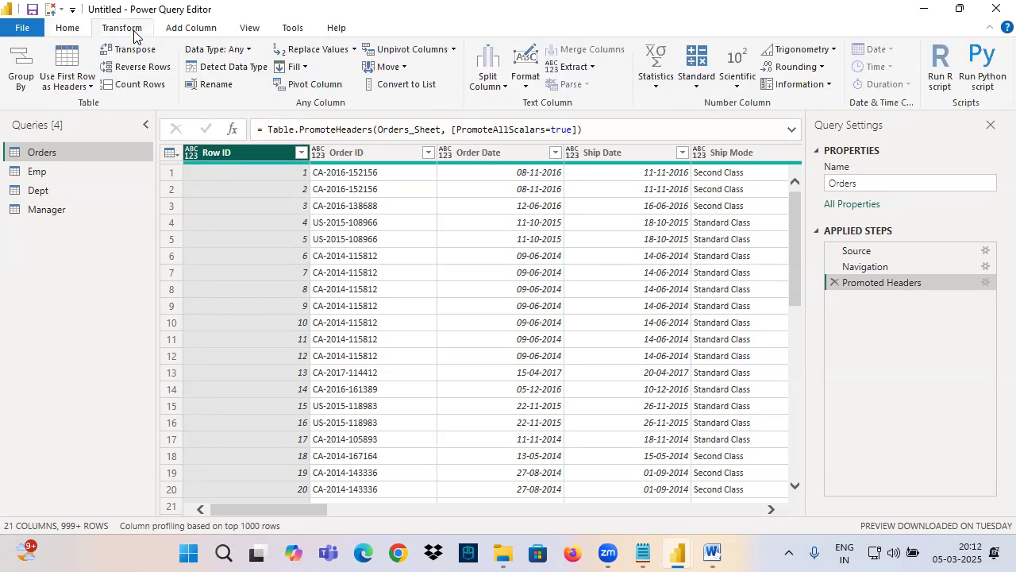
click(192, 153)
right_click(227, 159)
mouse_move(345, 300)
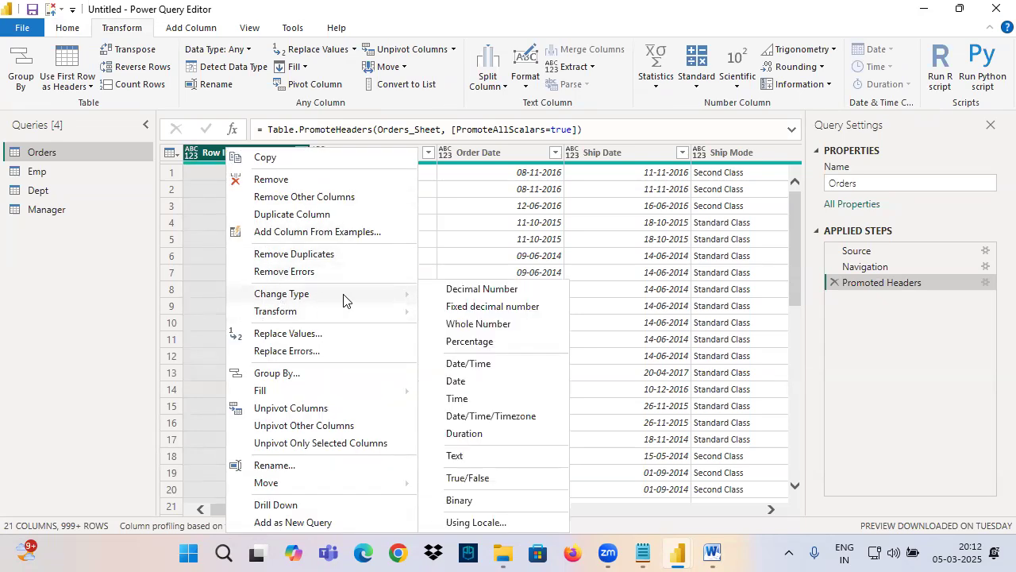
click(203, 155)
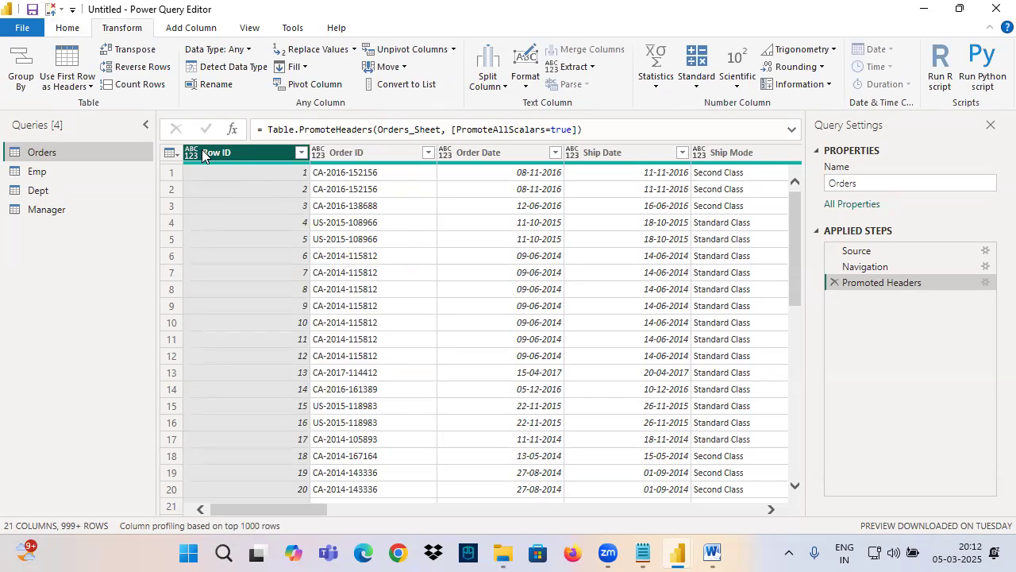
Step: Change the Row ID column's data type to Whole Number in the Orders query
click(190, 156)
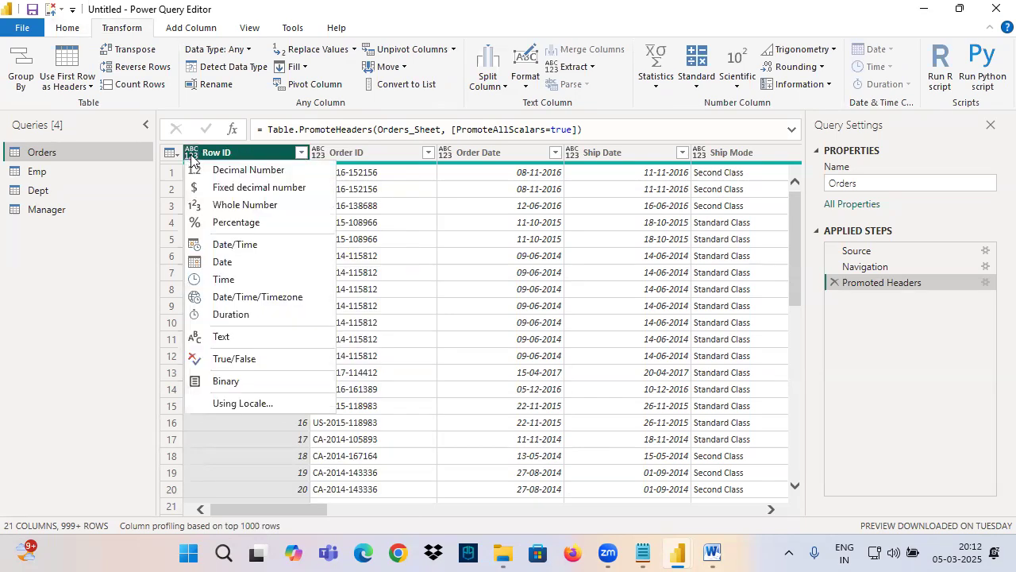
click(225, 206)
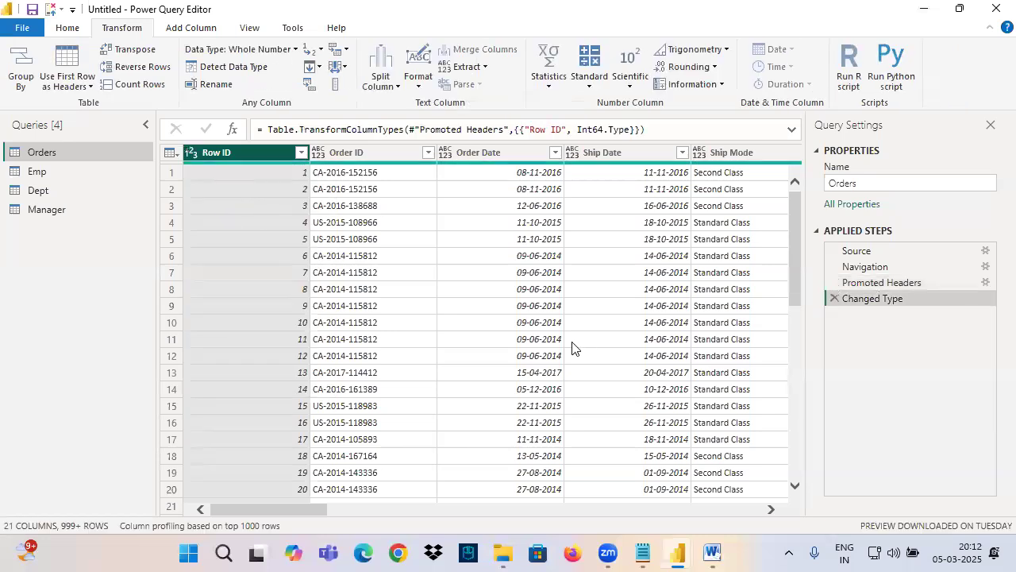
Step: Switch to the Notepad notes and add "Number Datatype - Numeric Information" below the sentence defining a datatype
click(644, 553)
click(643, 552)
click(643, 553)
scroll(102, 338, down, 5)
scroll(103, 338, up, 5)
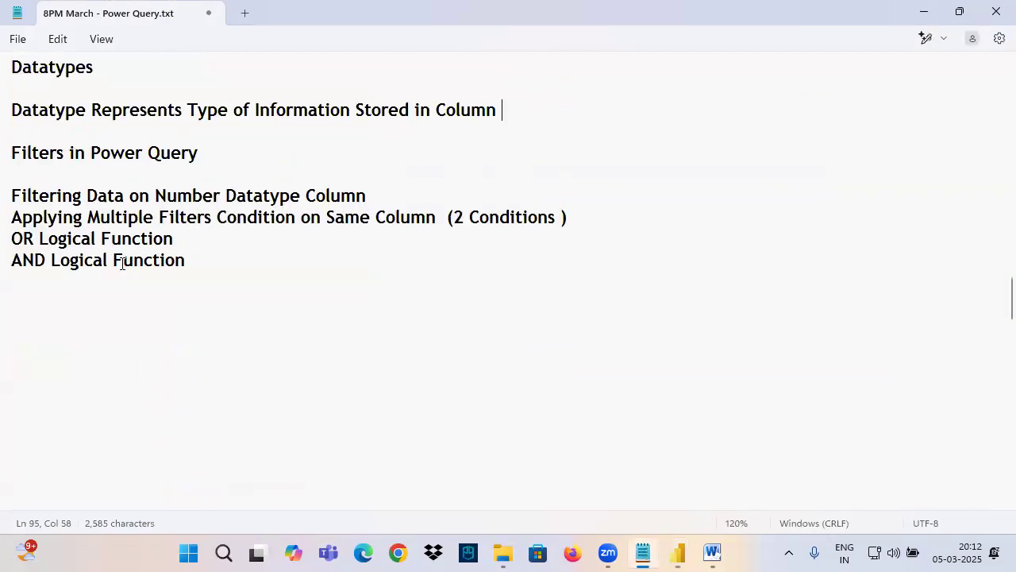
key(Return)
key(Return)
key(Return)
text(Number Dat)
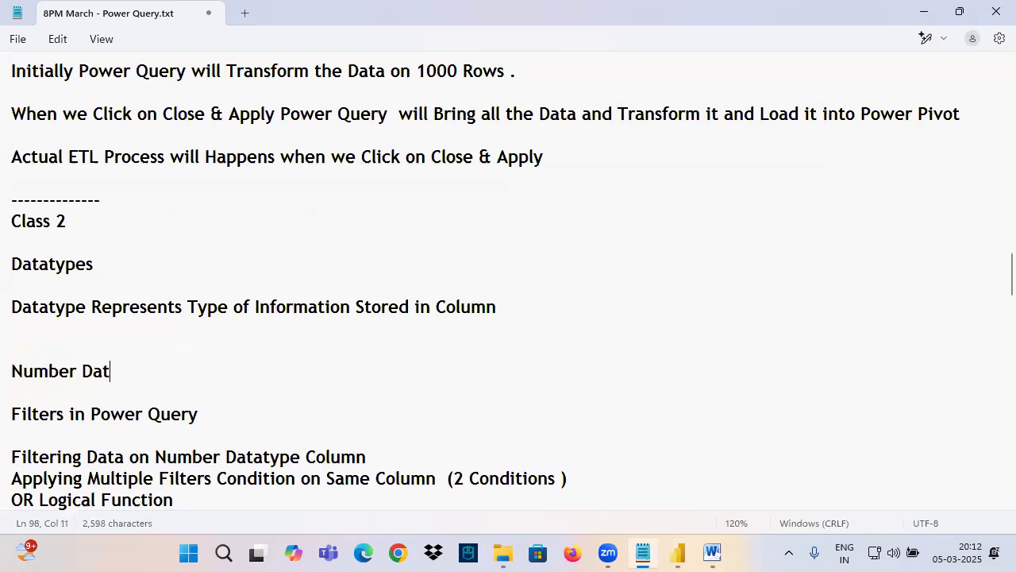
text(atty)
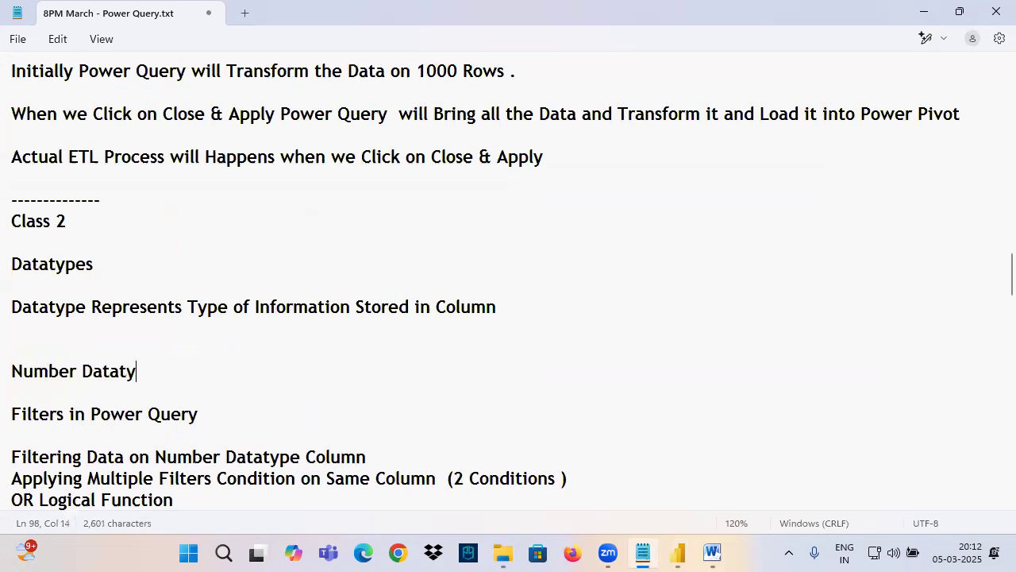
text(pe  -)
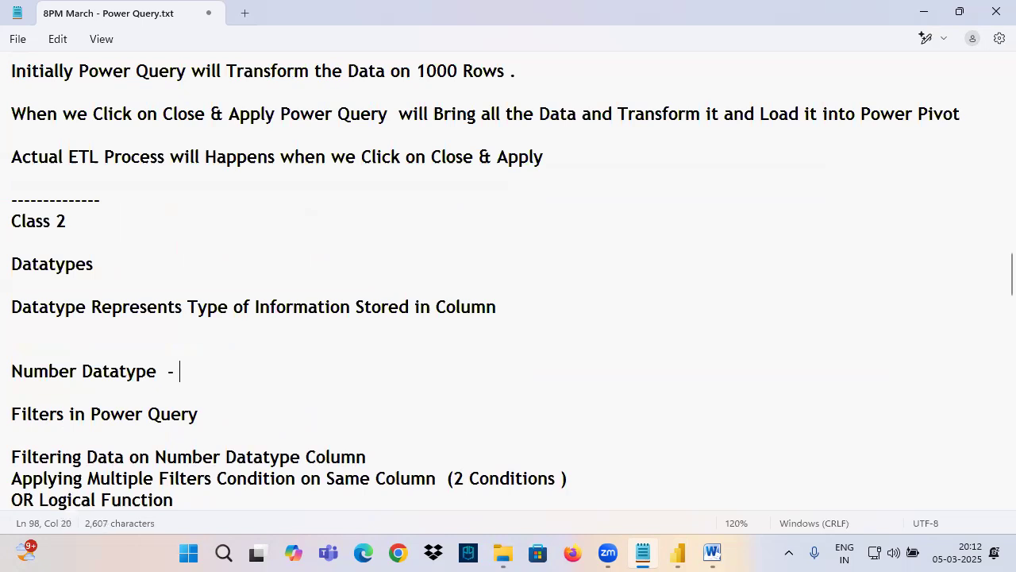
text( Numeric Information)
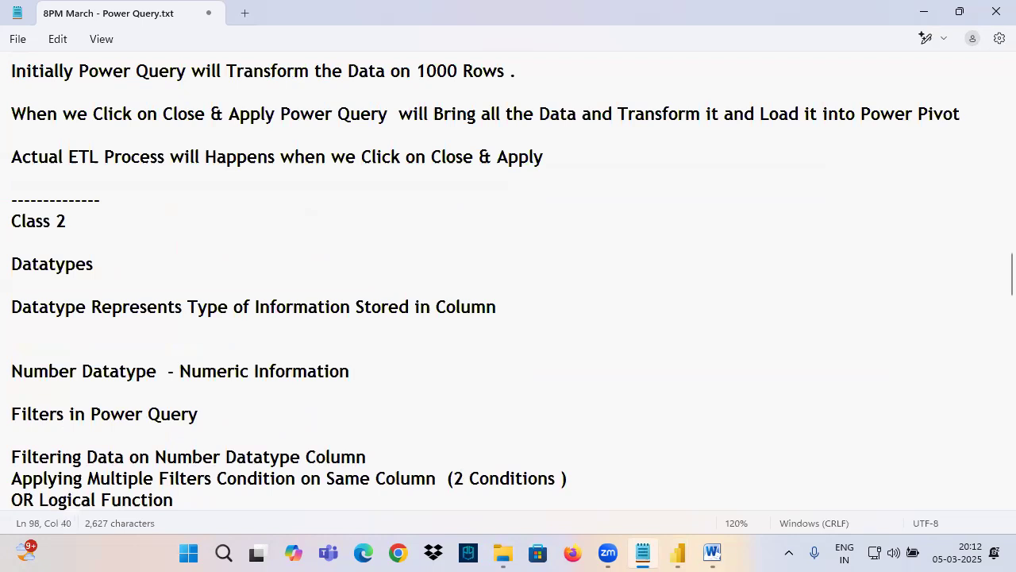
Step: Add the line "Date Datatype - Date Information" below the Number Datatype line and align the descriptions of both lines
key(Return)
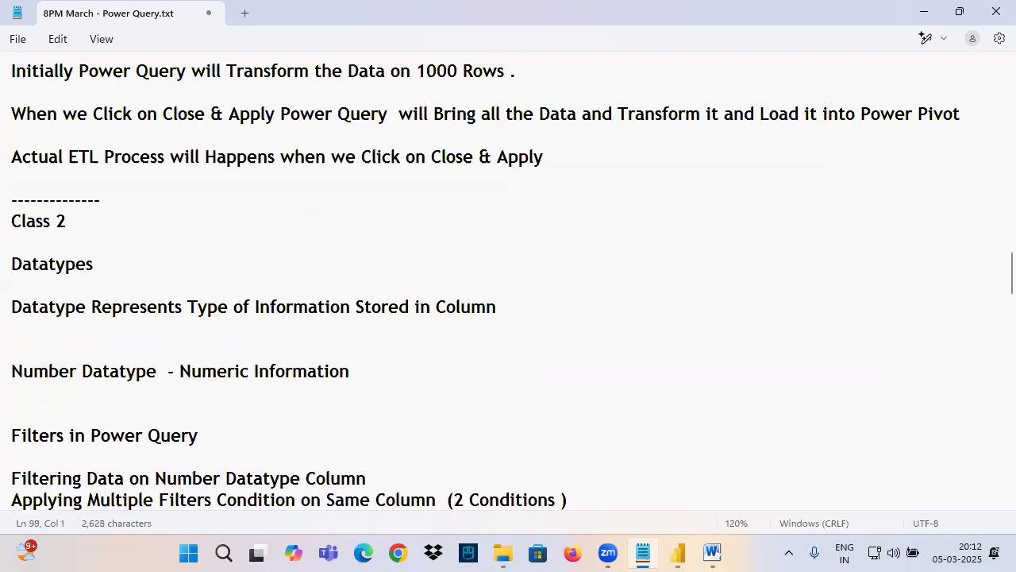
text(Date Datatyp)
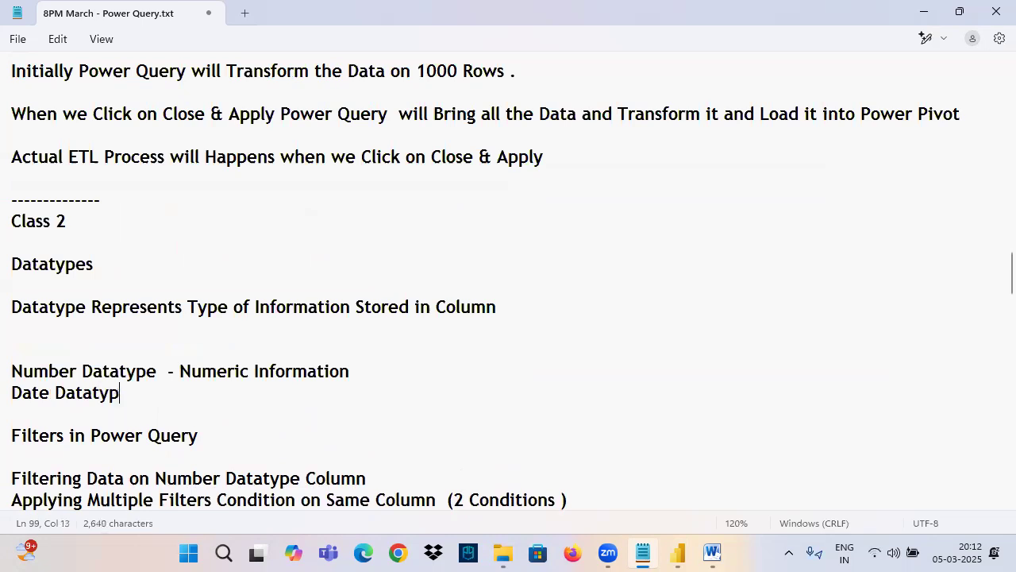
text(e  	- Date Information)
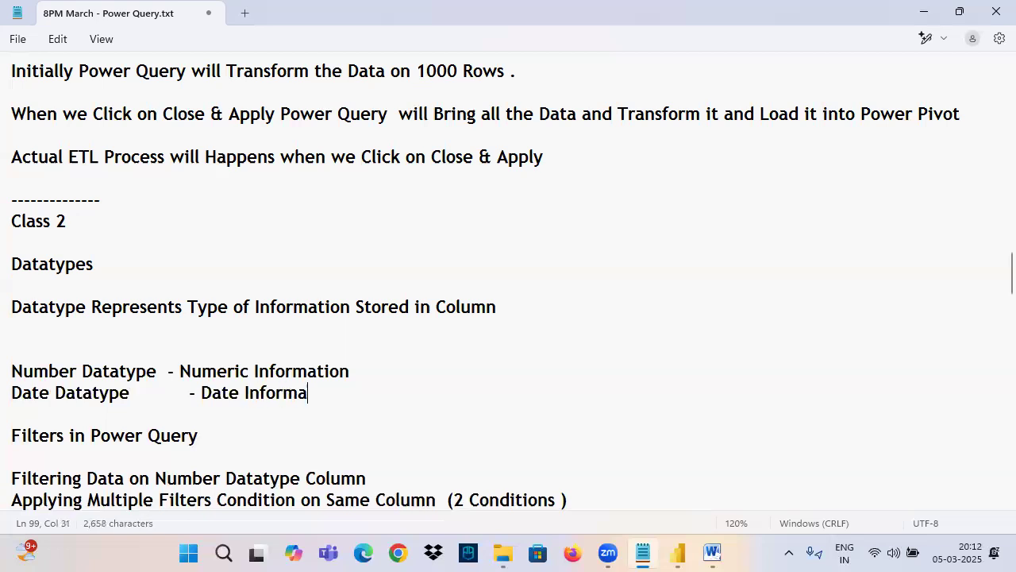
click(166, 370)
key(Tab)
click(119, 412)
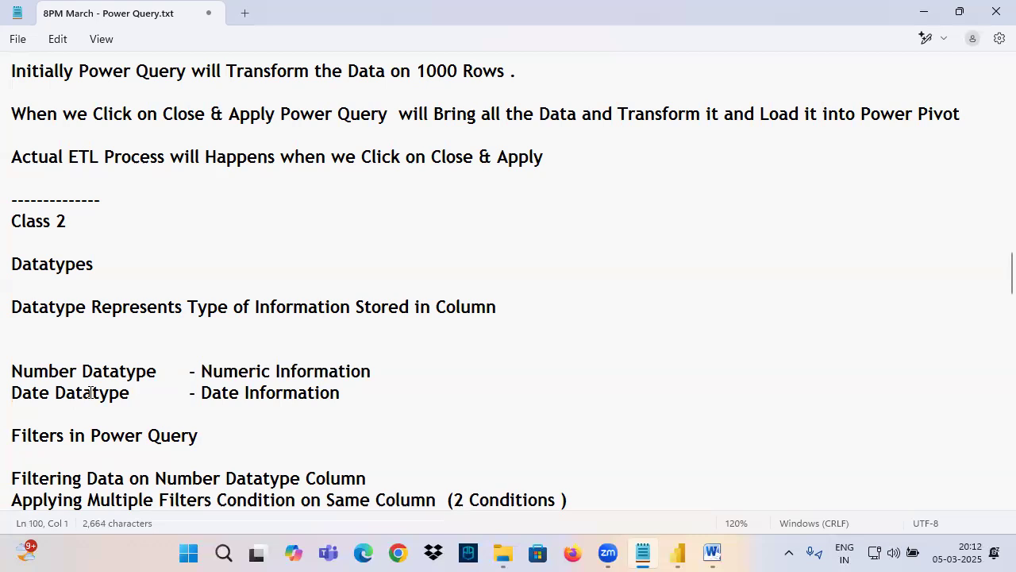
Step: Add the line "Text Datatype - Any type of Information" under the Date Datatype line, with blank space before the Filters heading
key(Return)
click(69, 413)
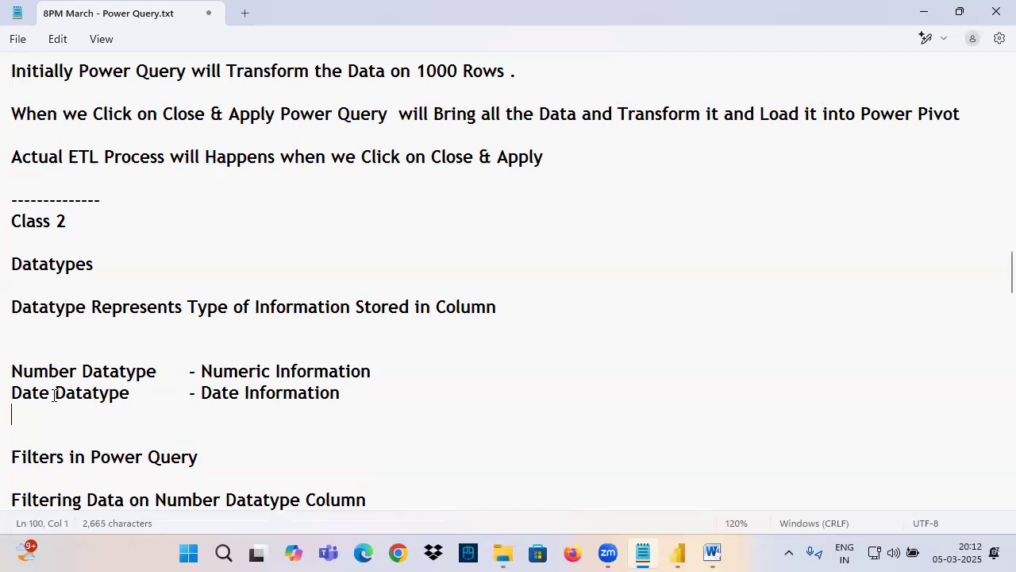
key(Return)
key(Return)
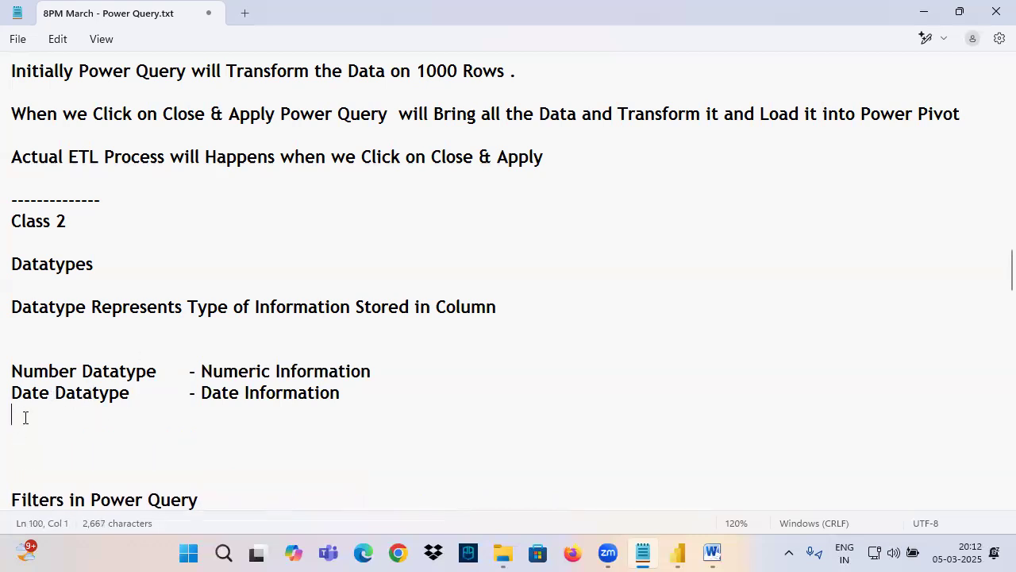
text(Text )
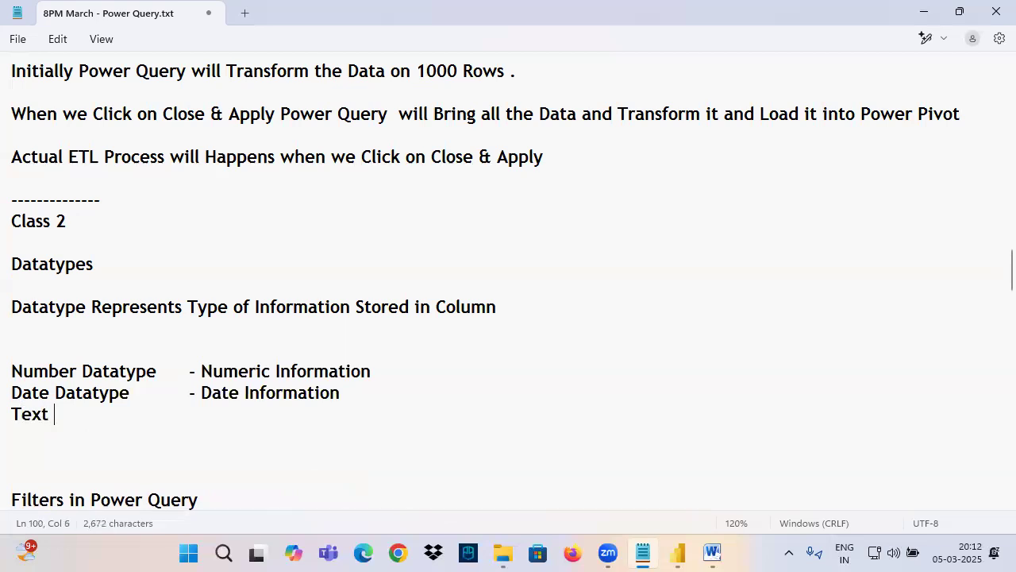
text(Datatype)
key(Tab)
key(Tab)
text(- Any type of Information)
Step: Review the Number, Date and Text Datatype notes, highlighting each type and its description
drag(235, 371, 352, 370)
click(27, 391)
drag(26, 391, 102, 393)
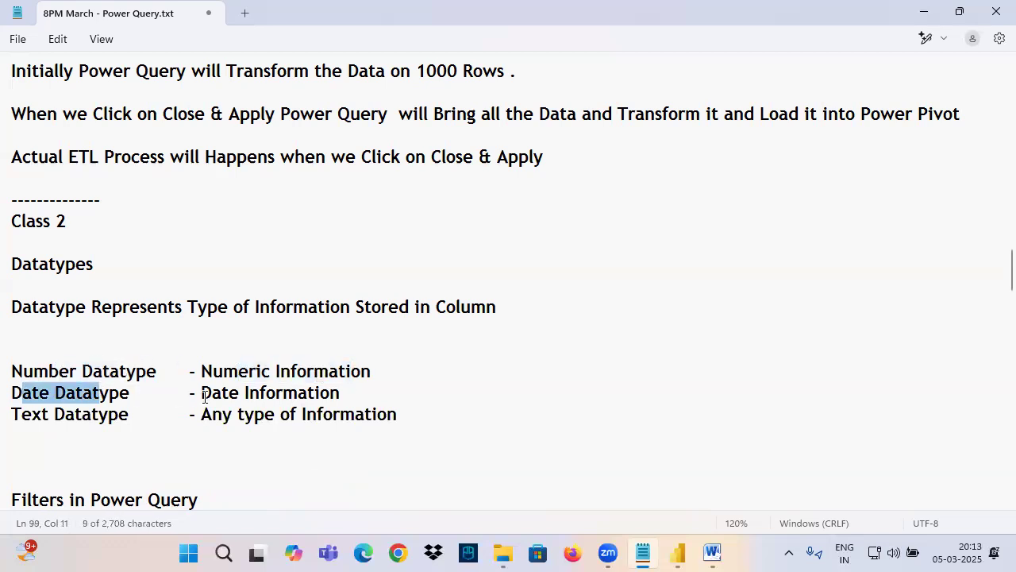
drag(200, 392, 343, 392)
drag(16, 424, 107, 422)
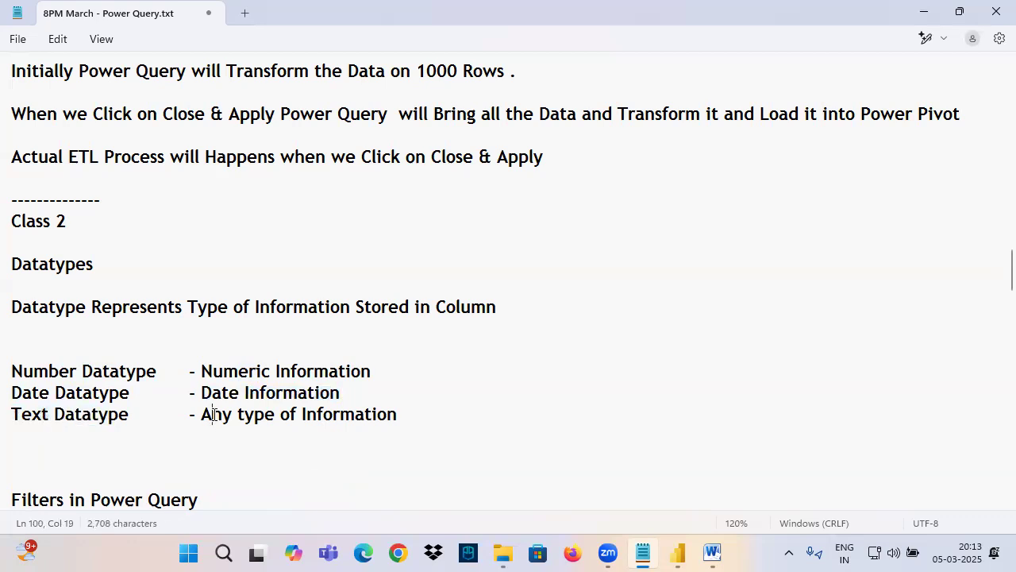
drag(211, 417, 414, 416)
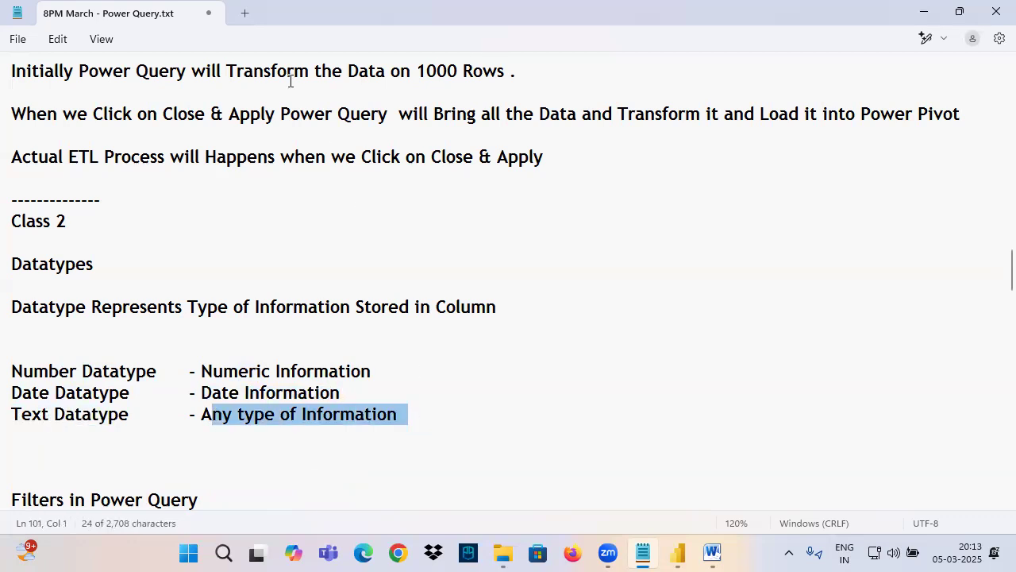
Step: Underline Text Datatype and its description with the annotation pen and handwrite the examples 123 and ABC beside them
key(ctrl+2)
drag(27, 429, 125, 429)
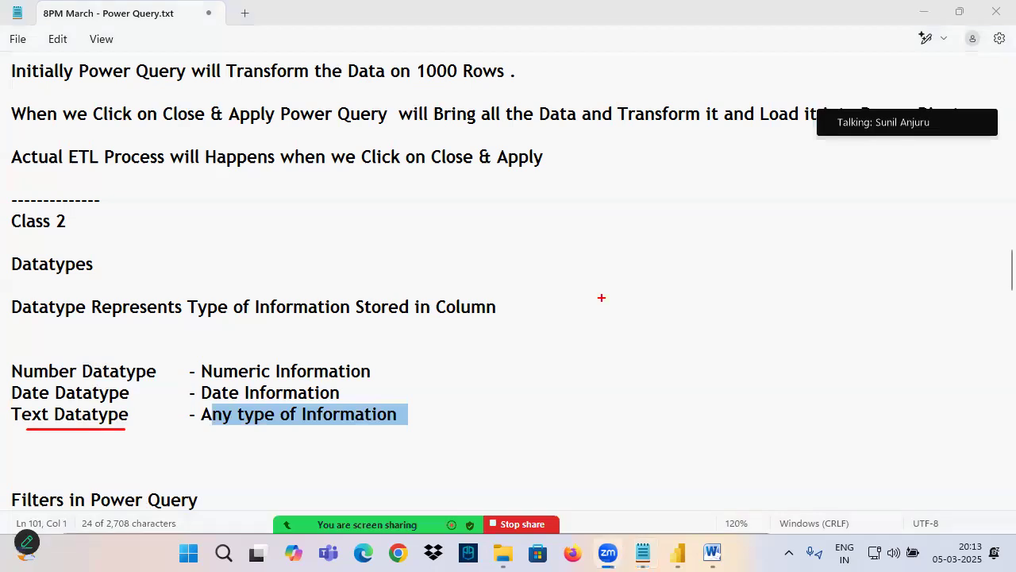
mouse_move(464, 397)
mouse_down()
mouse_move(469, 424)
mouse_move(481, 426)
mouse_up()
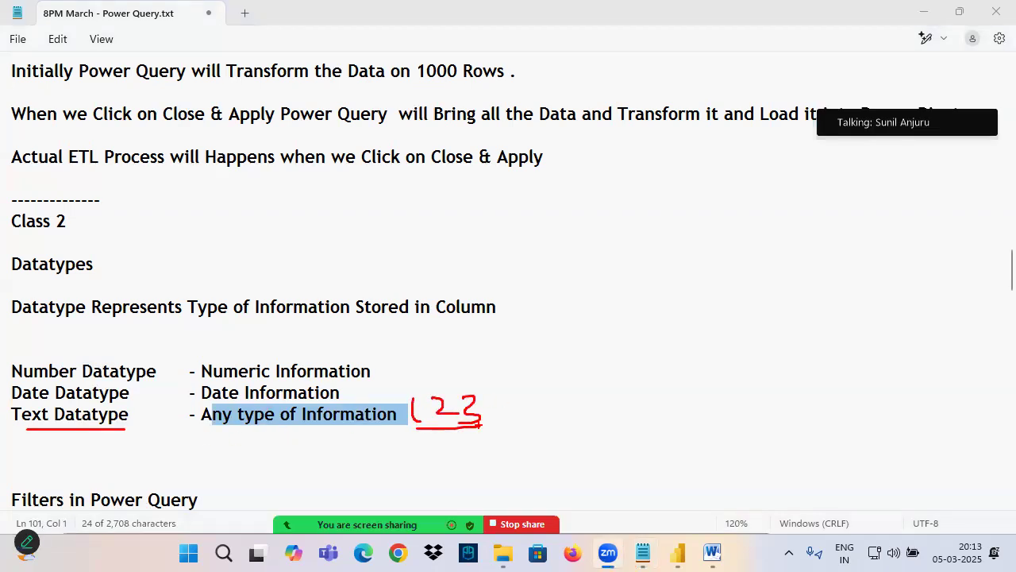
drag(216, 426, 334, 426)
drag(509, 419, 502, 437)
mouse_move(532, 387)
mouse_down()
mouse_move(545, 417)
mouse_move(536, 417)
mouse_up()
drag(508, 407, 556, 397)
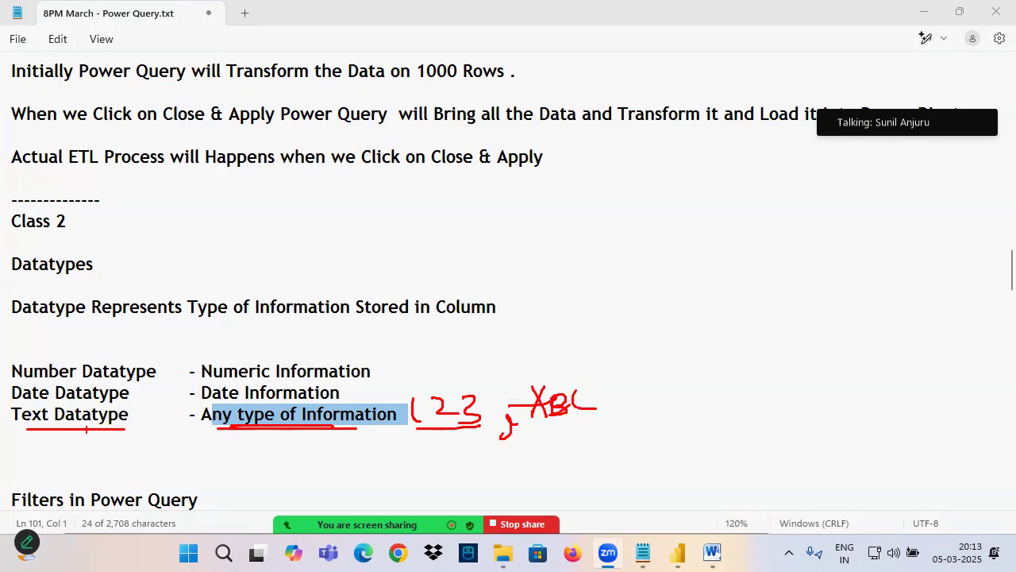
Step: Handwrite asterisk symbols and the mixed example 1A* beside the Text Datatype note, and box the whole line
drag(615, 413, 590, 441)
mouse_move(656, 382)
mouse_down()
mouse_move(683, 389)
mouse_move(635, 409)
mouse_move(754, 391)
mouse_up()
drag(718, 386, 719, 403)
mouse_move(731, 383)
mouse_down()
mouse_move(731, 405)
mouse_move(720, 408)
mouse_up()
mouse_move(790, 396)
mouse_down()
mouse_move(692, 404)
mouse_move(839, 407)
mouse_up()
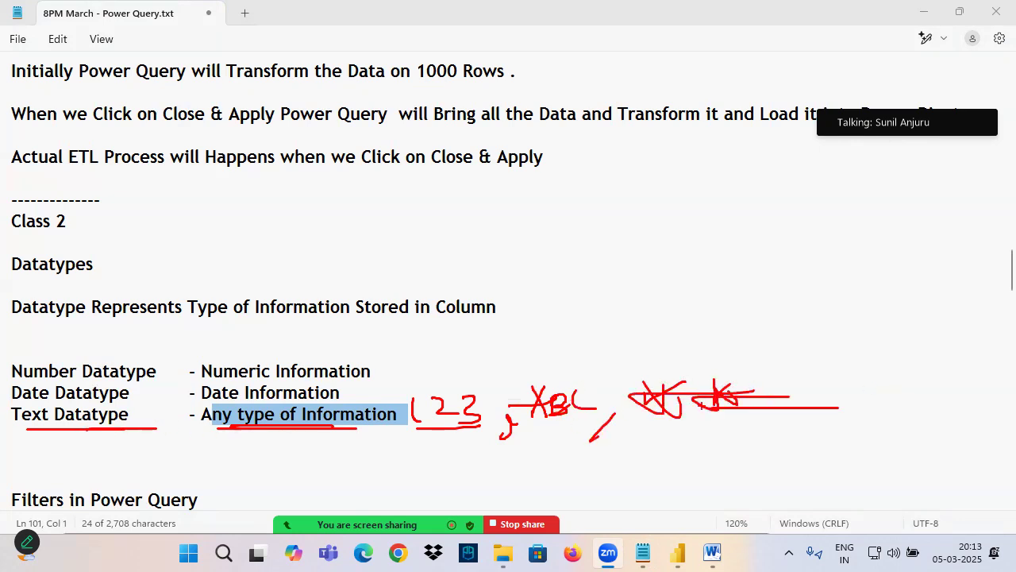
mouse_move(906, 366)
mouse_down()
mouse_move(888, 398)
mouse_move(899, 401)
mouse_up()
mouse_move(885, 385)
mouse_down()
mouse_move(951, 380)
mouse_move(931, 393)
mouse_up()
mouse_move(958, 362)
mouse_down()
mouse_move(958, 388)
mouse_move(944, 397)
mouse_up()
drag(923, 387, 968, 386)
drag(850, 422, 953, 414)
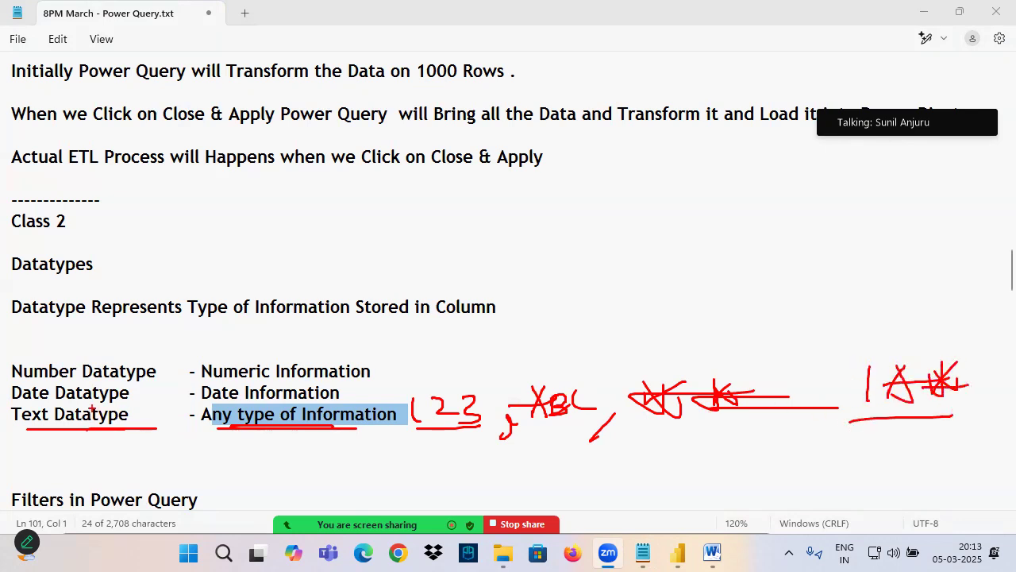
drag(2, 407, 949, 435)
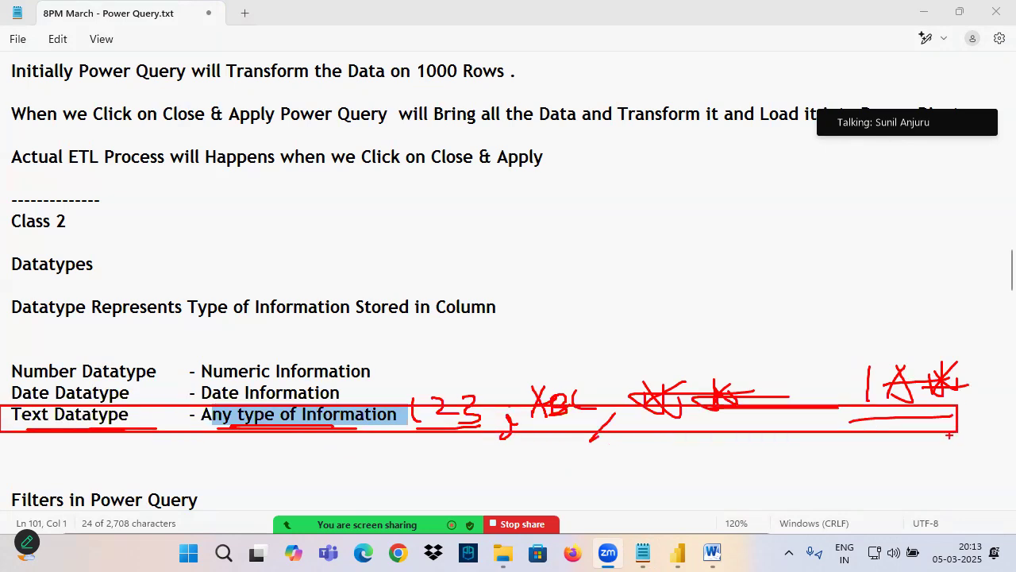
Step: Return to the Orders query in Power Query Editor and try the Whole Number type on the Order ID column
mouse_move(677, 553)
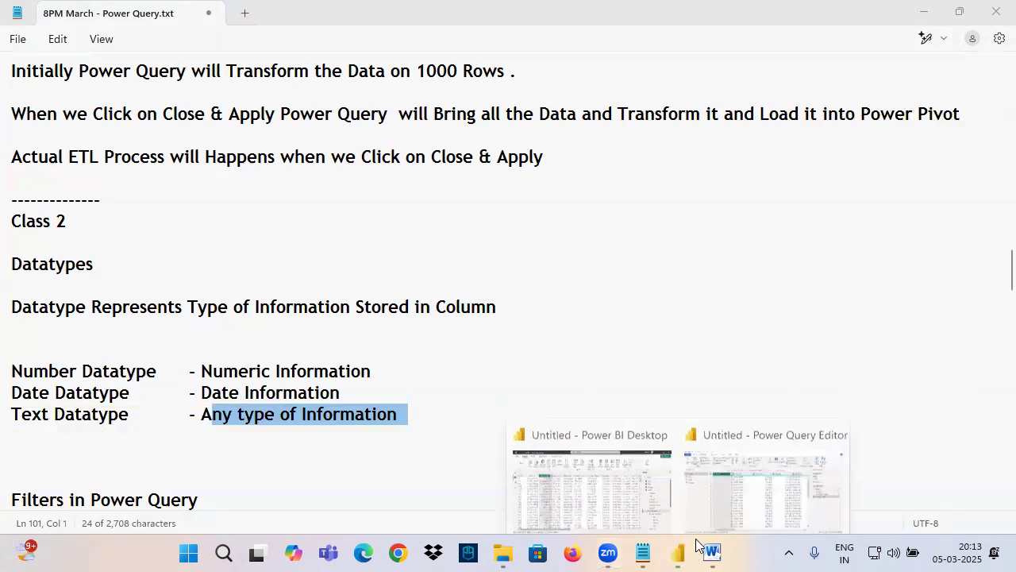
click(685, 433)
click(346, 153)
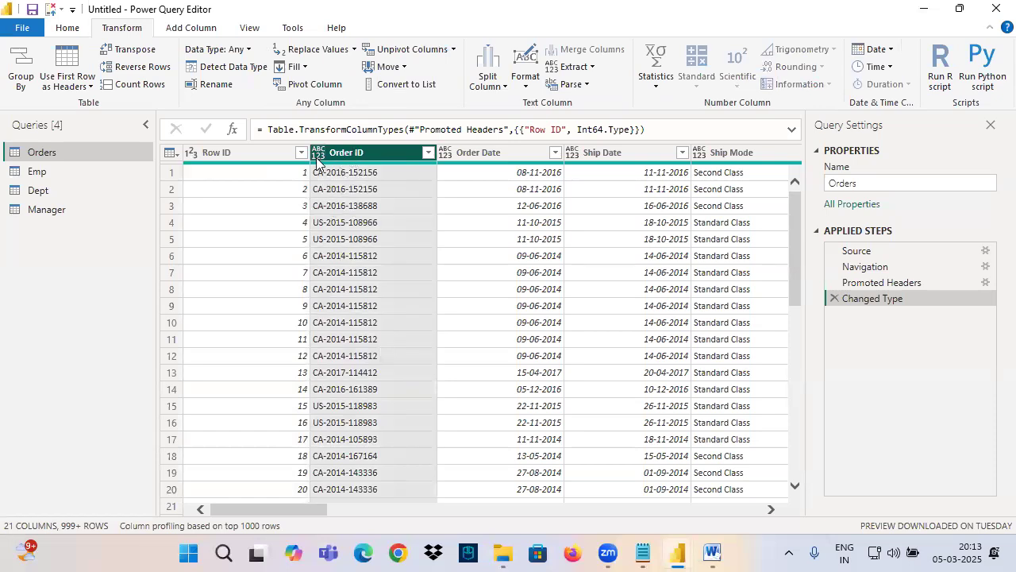
click(319, 152)
click(365, 205)
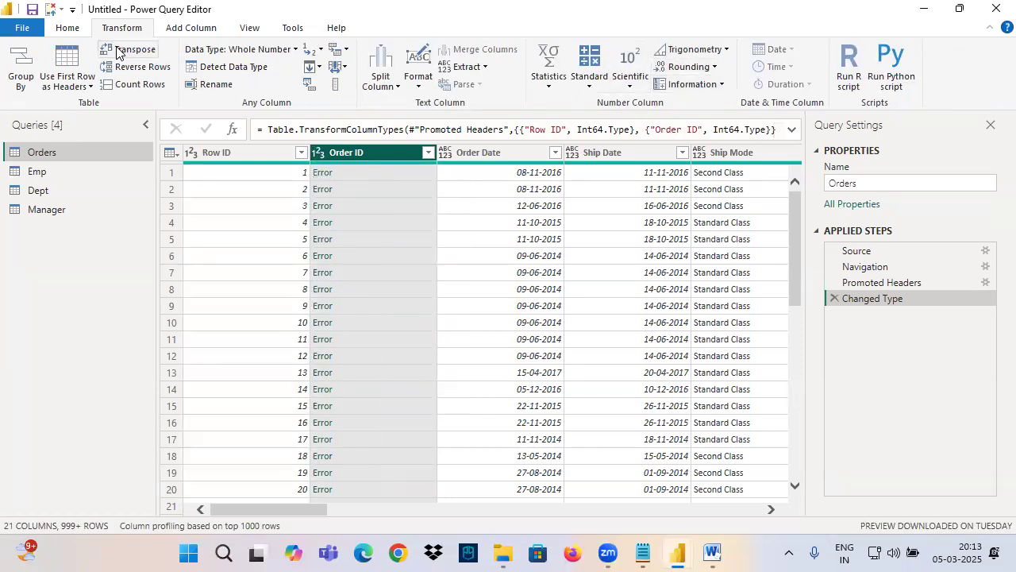
Step: Remove the Changed Type step that set Row ID and Order ID to Whole Number
click(78, 30)
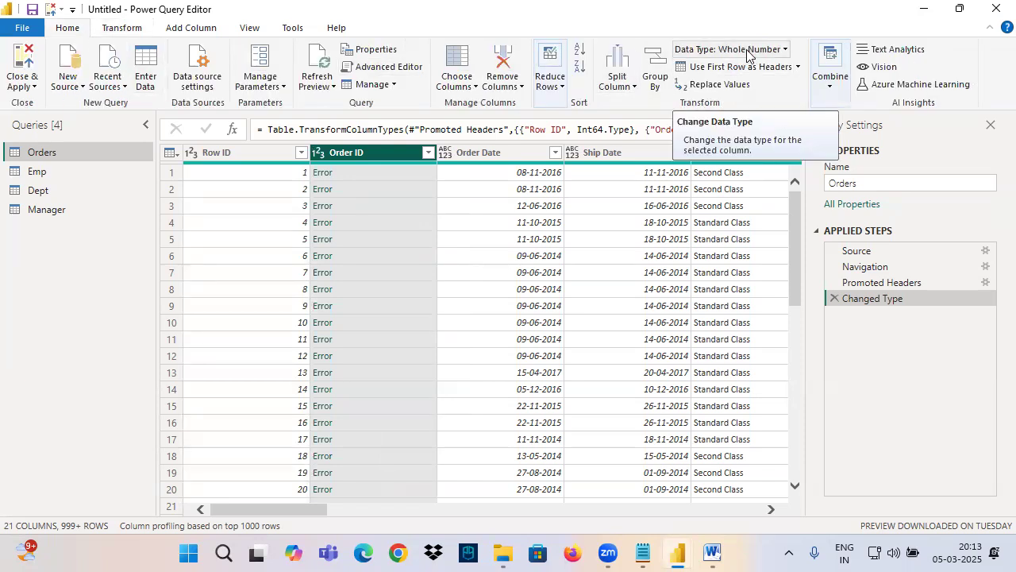
click(834, 299)
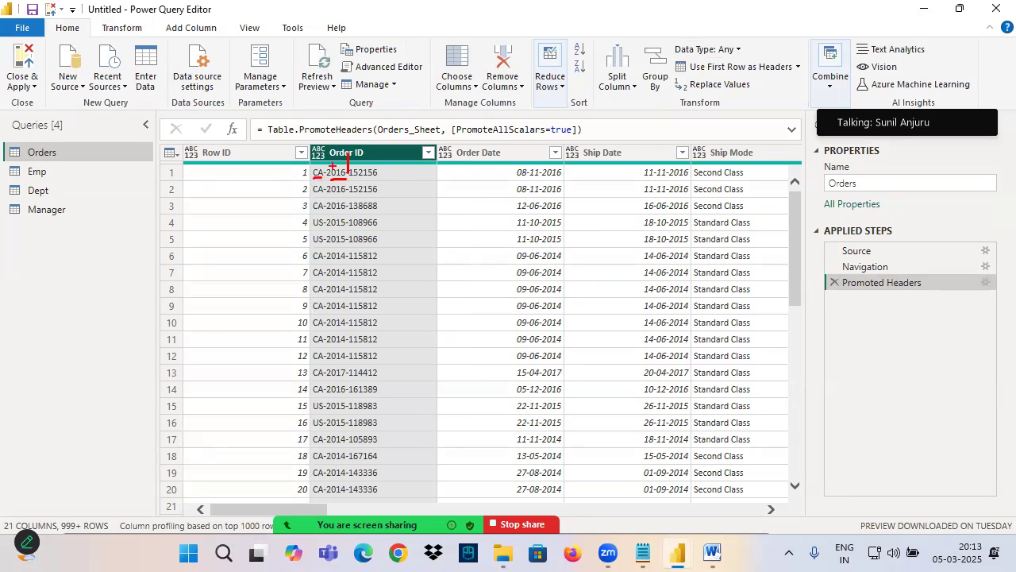
Step: Set the Order ID column's data type to Text and the Order Date and Ship Date columns to Date
click(317, 153)
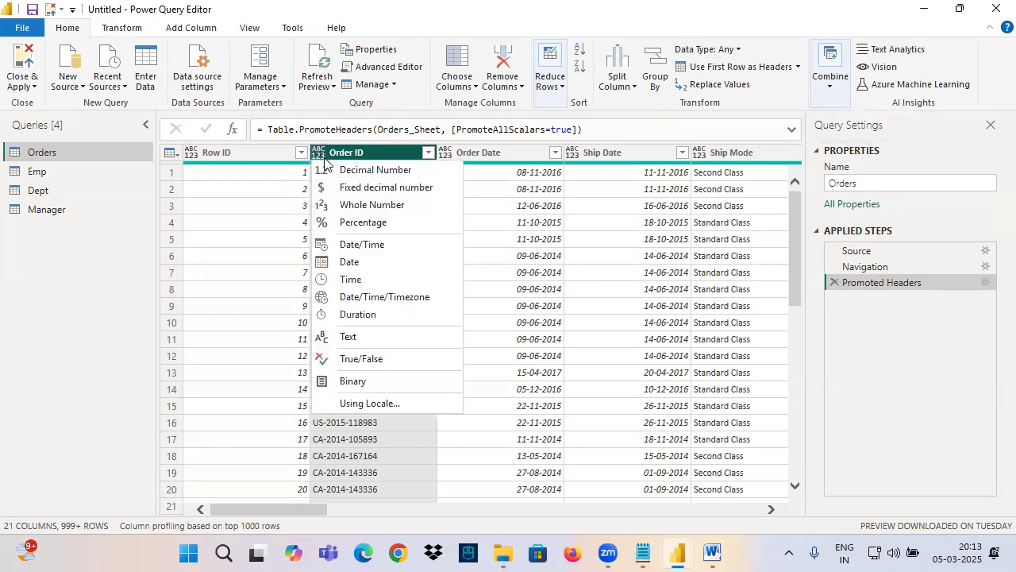
click(351, 337)
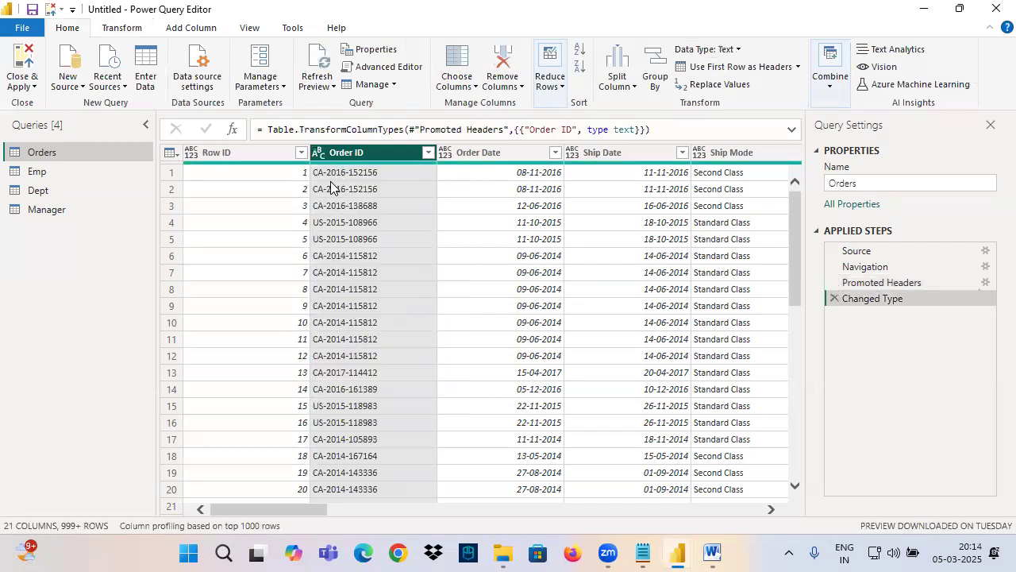
click(465, 153)
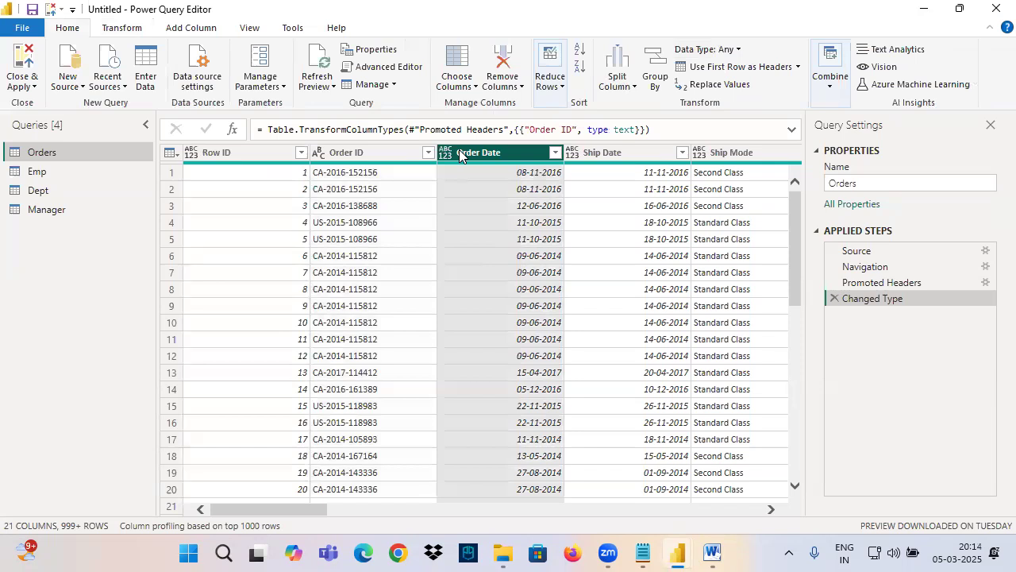
click(445, 154)
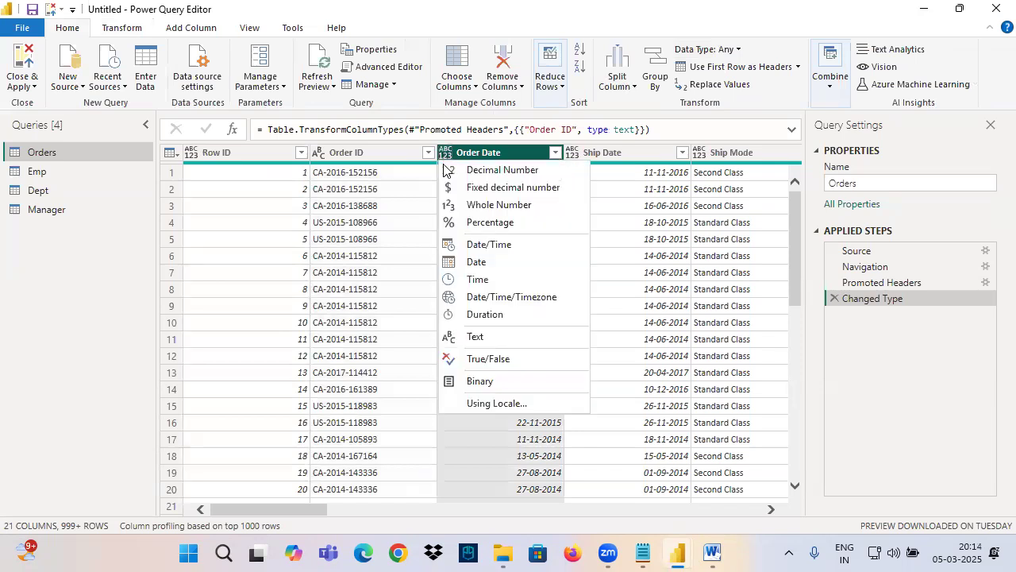
click(455, 264)
click(602, 156)
click(575, 155)
click(592, 264)
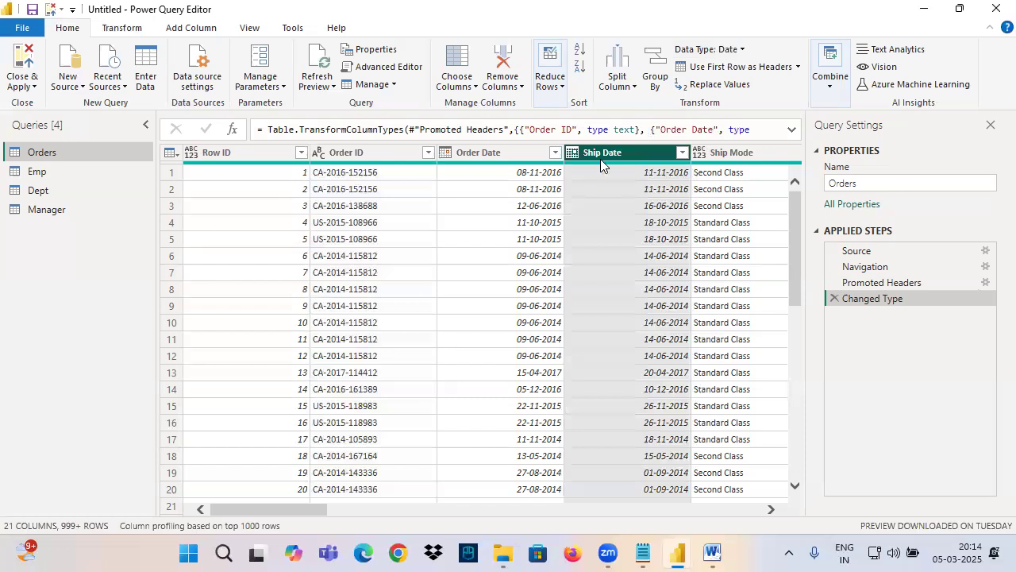
Step: Delete the Changed Type step with the Text and Date conversions, and select the Row ID column
click(835, 299)
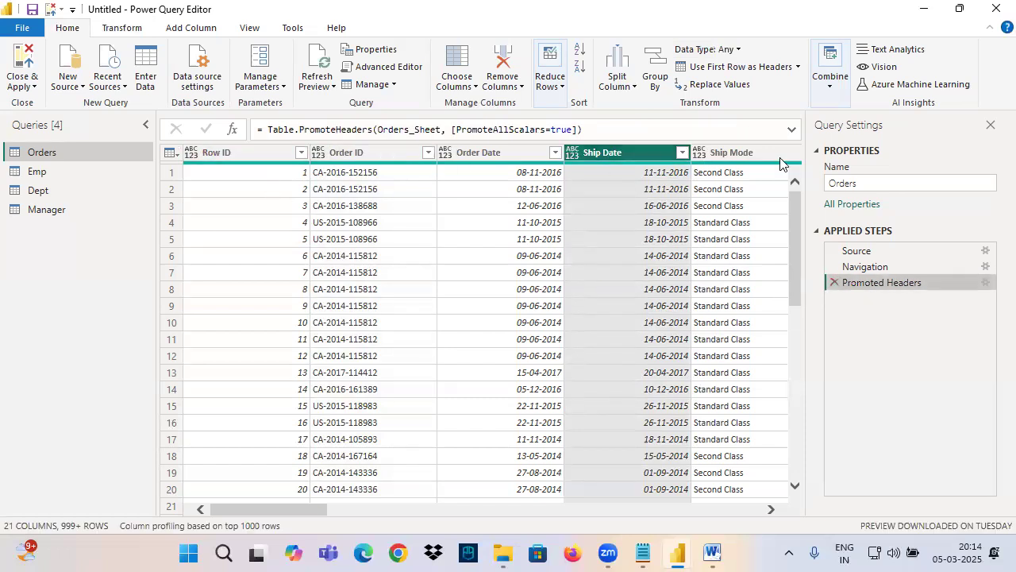
click(235, 155)
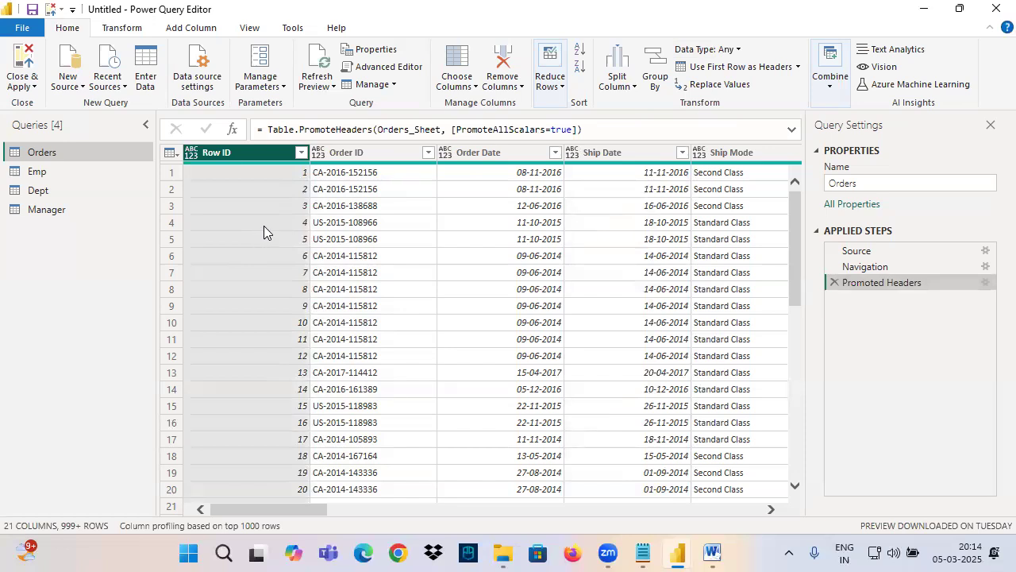
Step: Select all columns of the Orders query and bring up the command for detecting their data types
key(ctrl+a)
drag(276, 509, 580, 510)
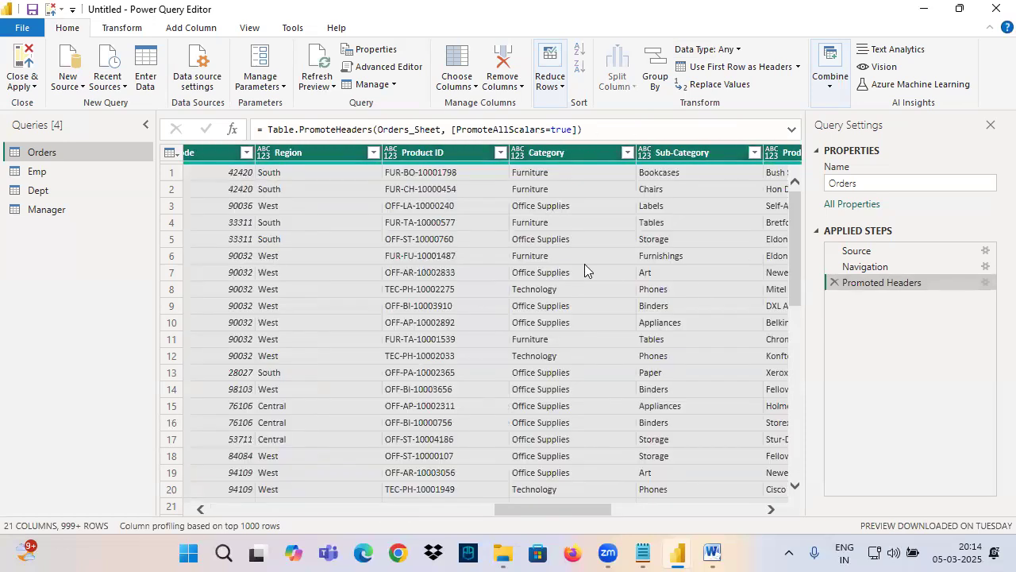
click(117, 30)
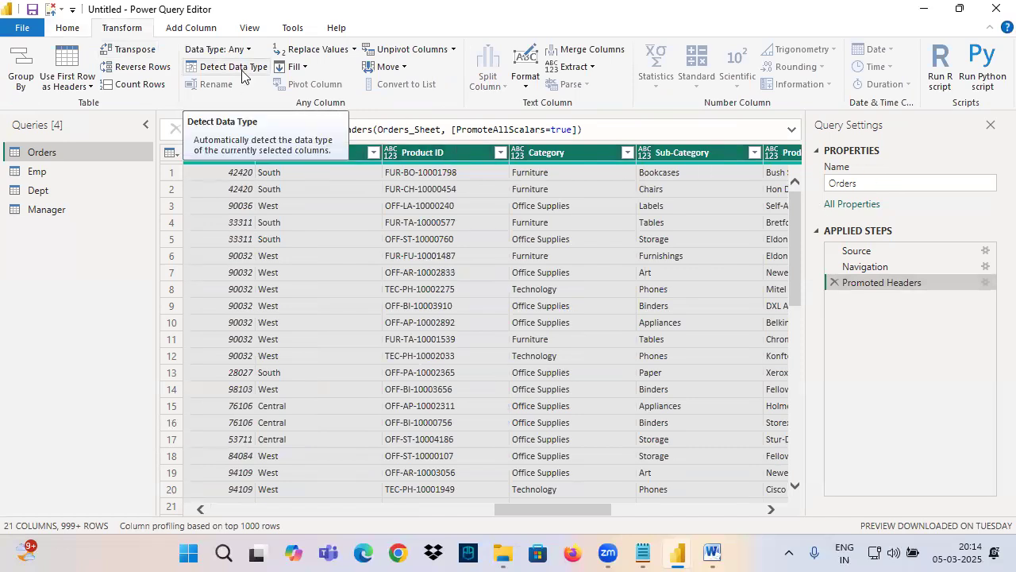
Step: Mark the Detect Data Type command and the Region, Product ID and Category columns with freehand pen circles and arrows, and clear the drawing
key(ctrl+2)
mouse_move(91, 20)
mouse_down()
mouse_move(253, 76)
mouse_move(285, 76)
mouse_up()
drag(185, 162, 332, 163)
drag(309, 165, 310, 292)
drag(285, 246, 311, 295)
drag(333, 252, 311, 297)
drag(437, 167, 438, 268)
drag(423, 235, 451, 266)
mouse_move(457, 224)
mouse_down()
mouse_move(431, 289)
mouse_move(452, 277)
mouse_up()
drag(553, 174, 560, 290)
key(Escape)
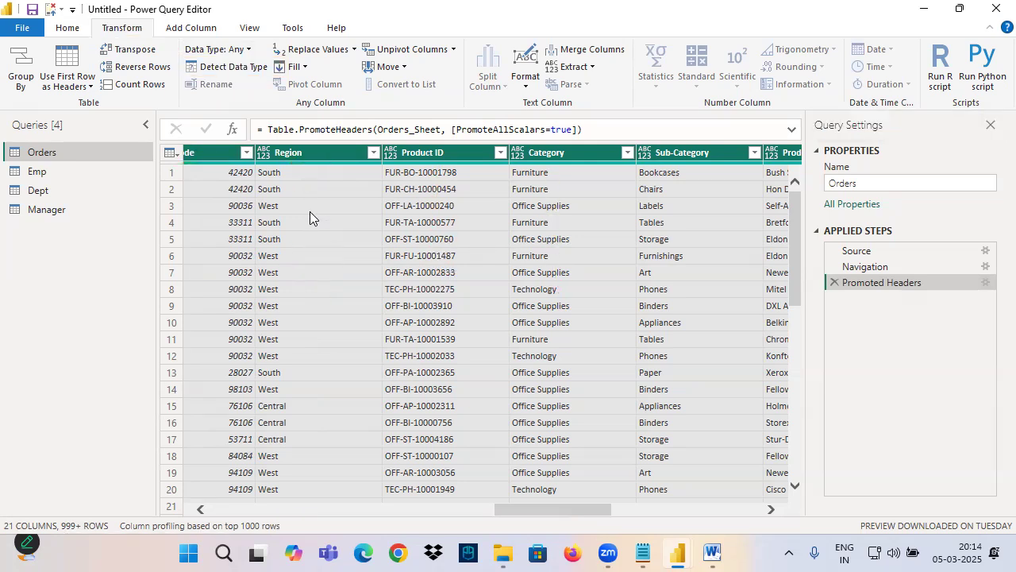
Step: Draw pen arrows down the Row ID column and up to its data type icon, and circle the icon
drag(507, 510, 261, 508)
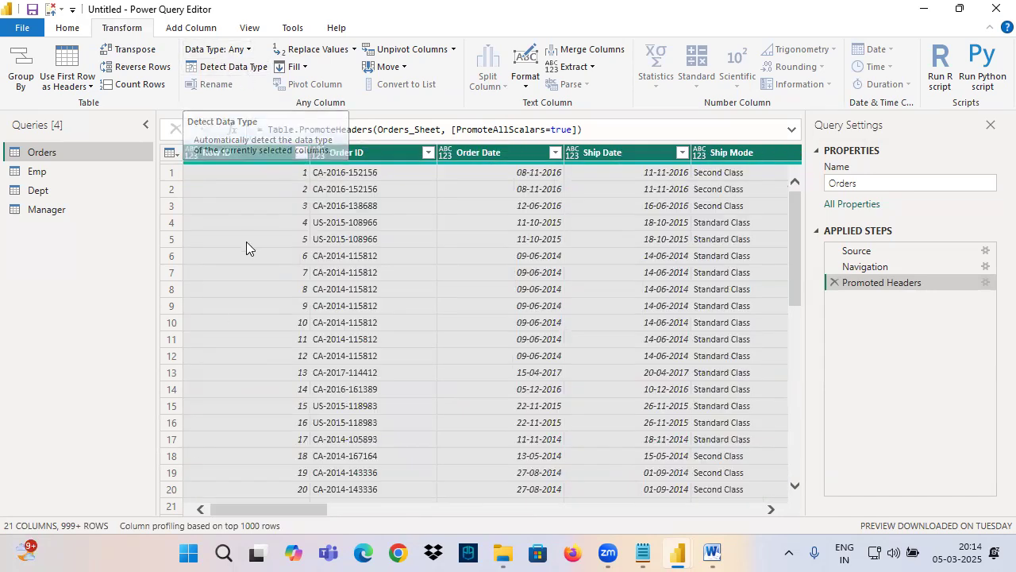
drag(248, 166, 246, 287)
drag(222, 250, 273, 287)
drag(279, 250, 233, 320)
mouse_move(236, 284)
mouse_down()
mouse_move(207, 325)
mouse_move(176, 161)
mouse_move(160, 195)
mouse_up()
drag(169, 168, 199, 186)
drag(204, 159, 168, 173)
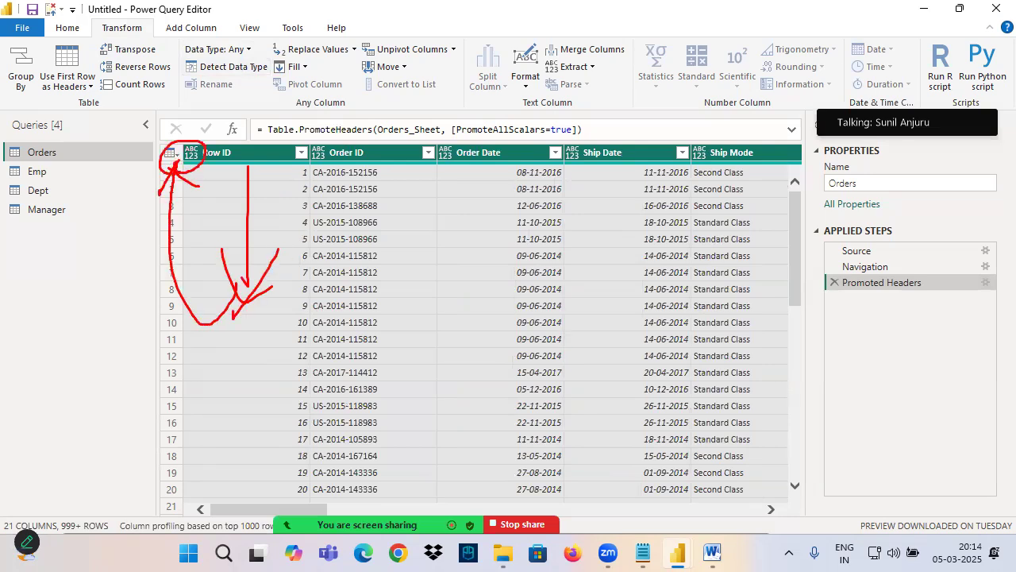
Step: Detect the data types of all selected columns, and check the types of Row ID through Ship Mode, Product ID and Sales
click(232, 67)
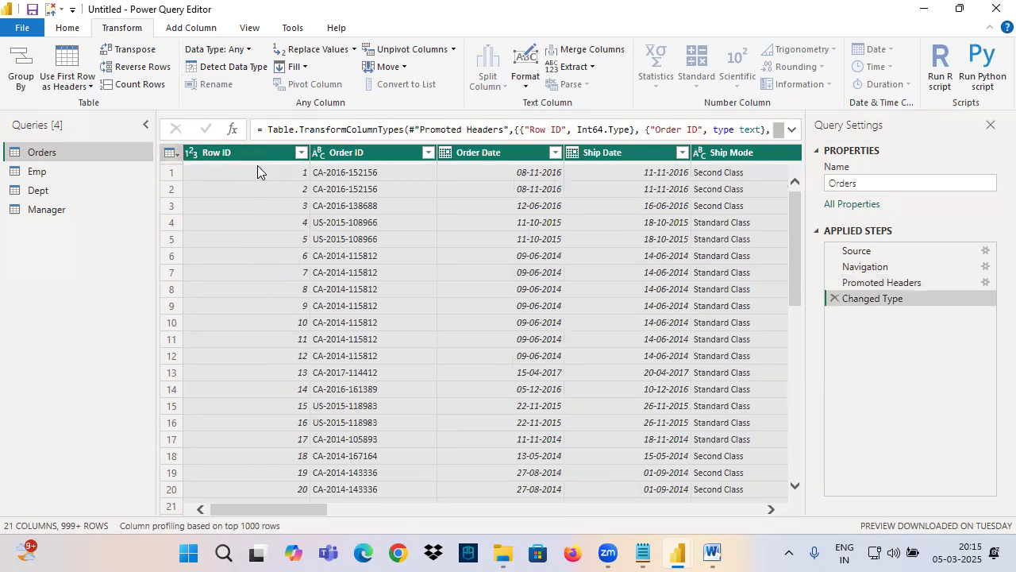
click(240, 153)
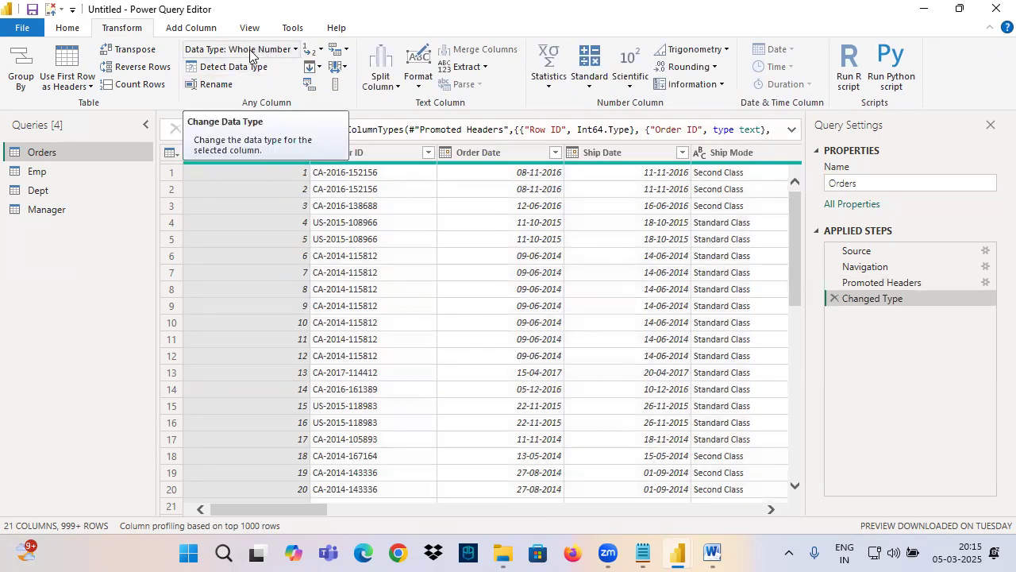
click(359, 154)
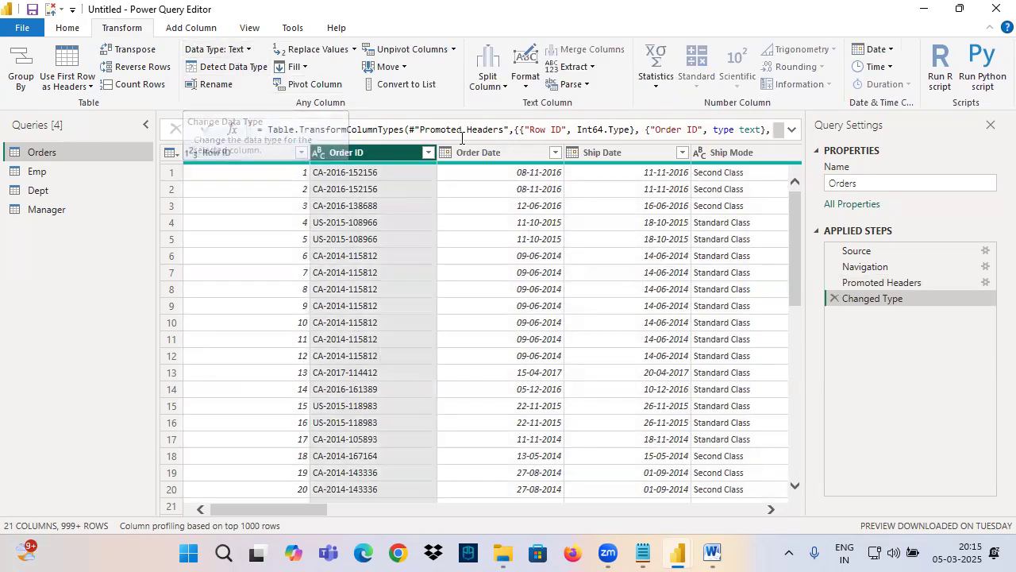
key(Right)
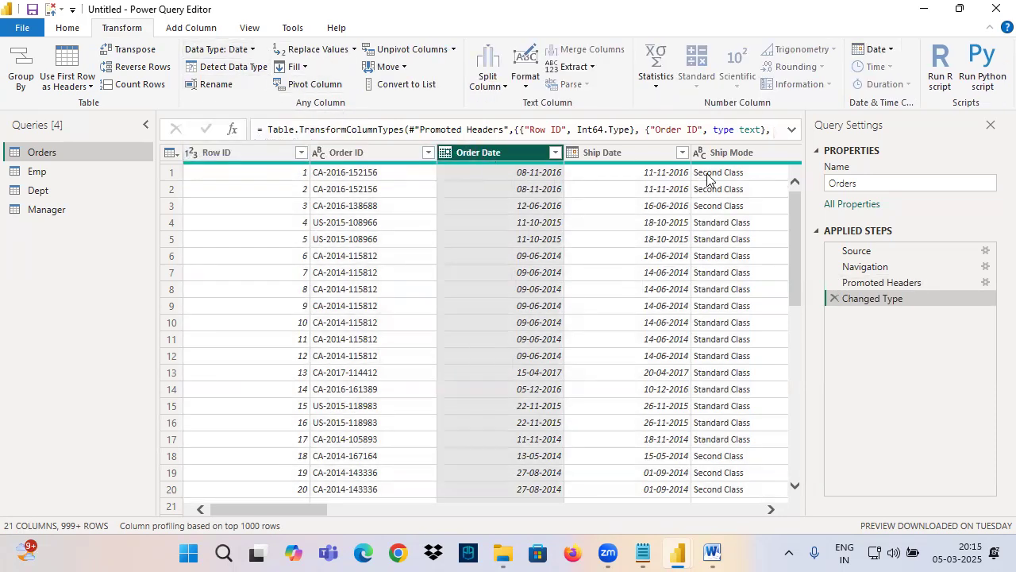
key(Right)
key(Right)
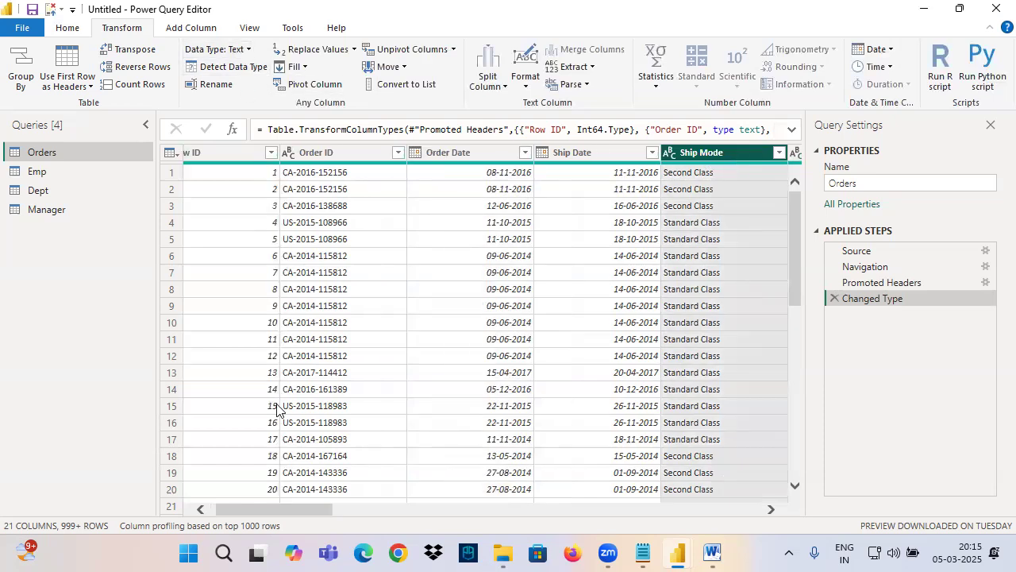
drag(278, 510, 588, 510)
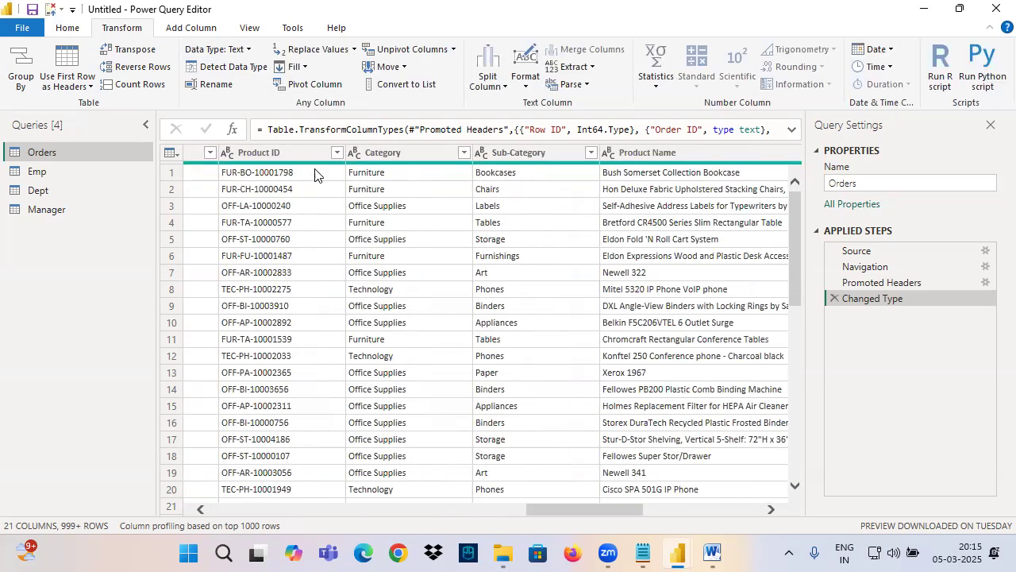
click(254, 153)
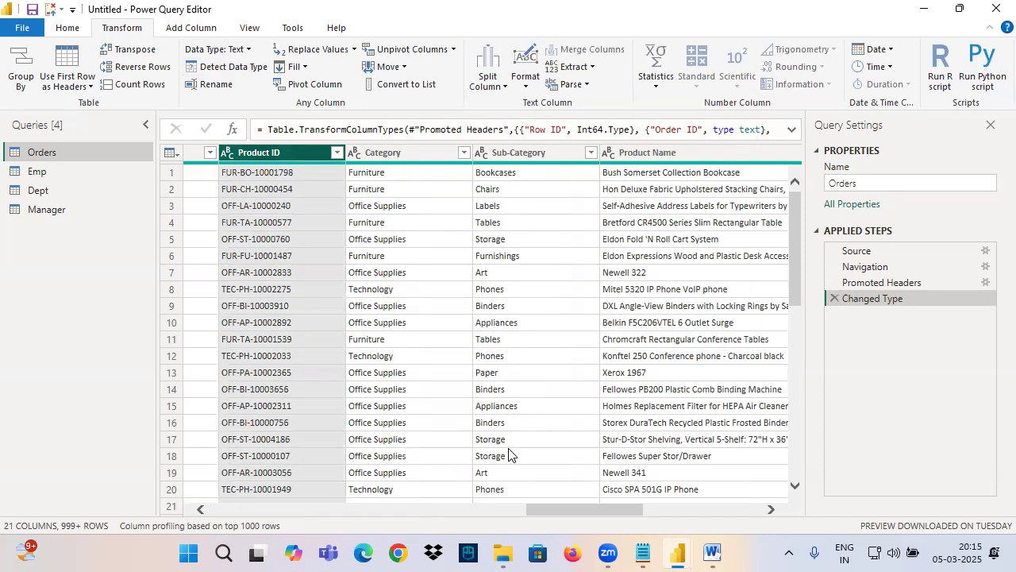
scroll(509, 455, right, 3)
scroll(509, 454, right, 3)
click(370, 153)
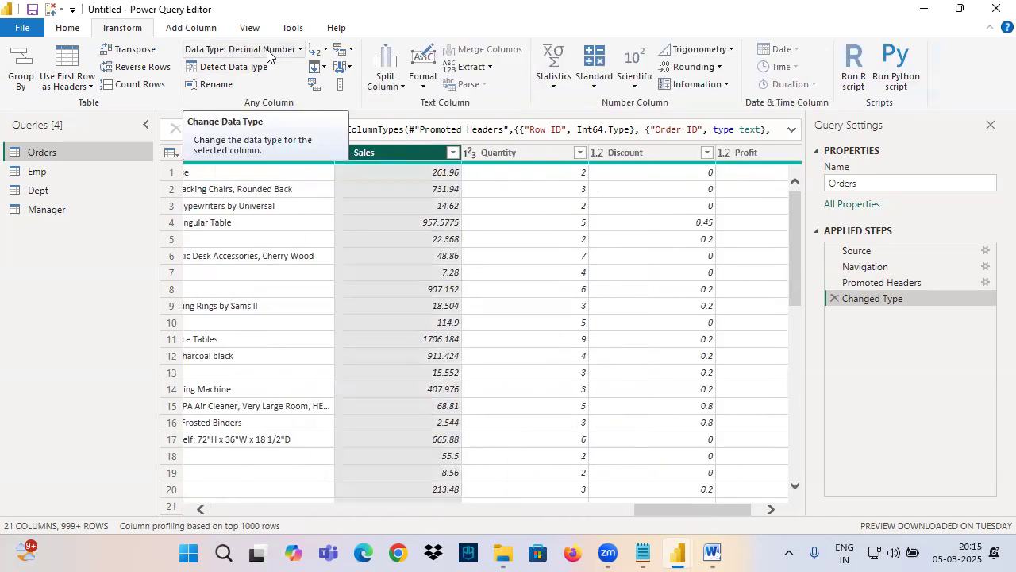
Step: Delete the Changed Type step from the Orders query, and detect the data types of all columns again
click(834, 300)
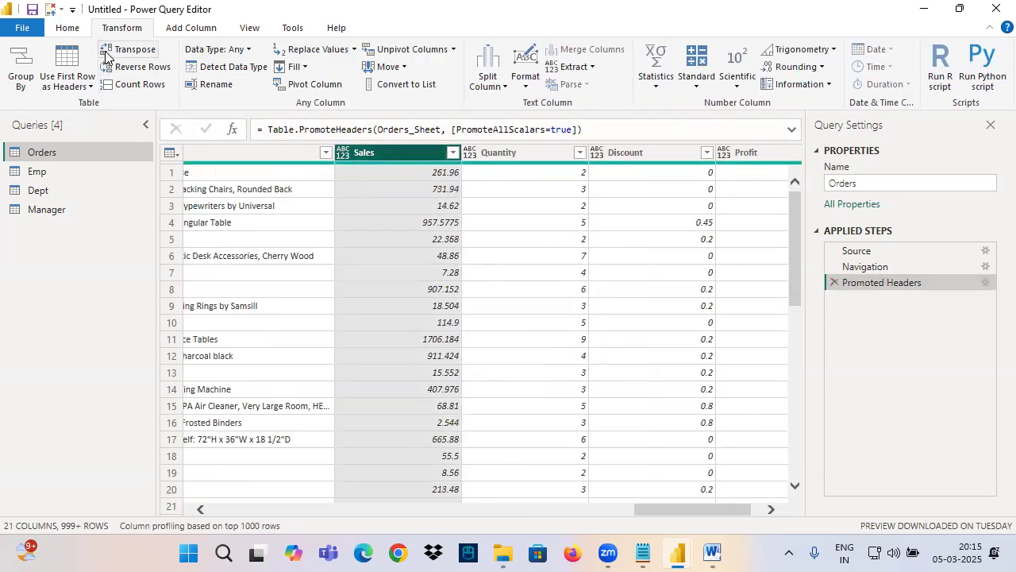
click(239, 156)
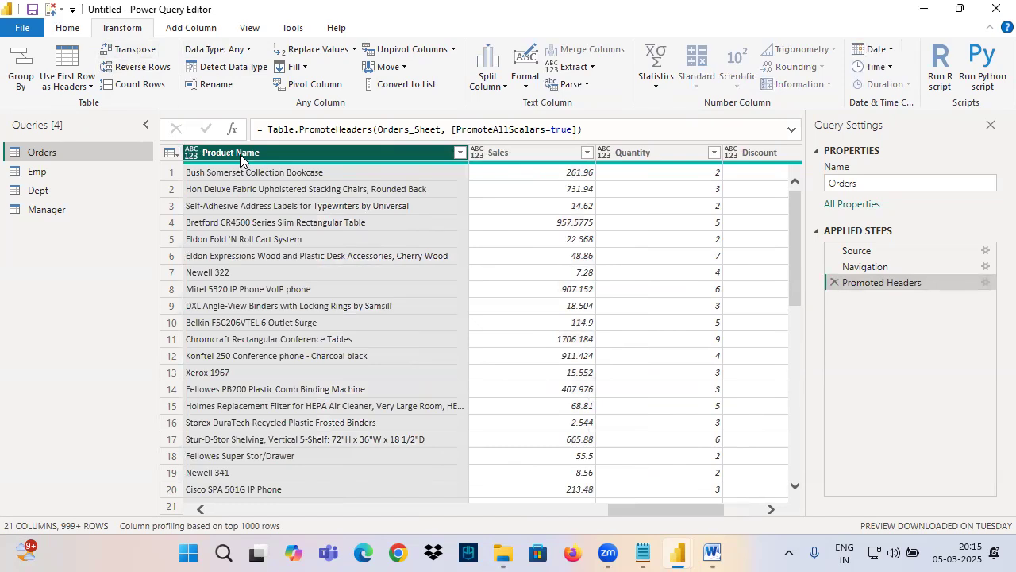
key(ctrl+a)
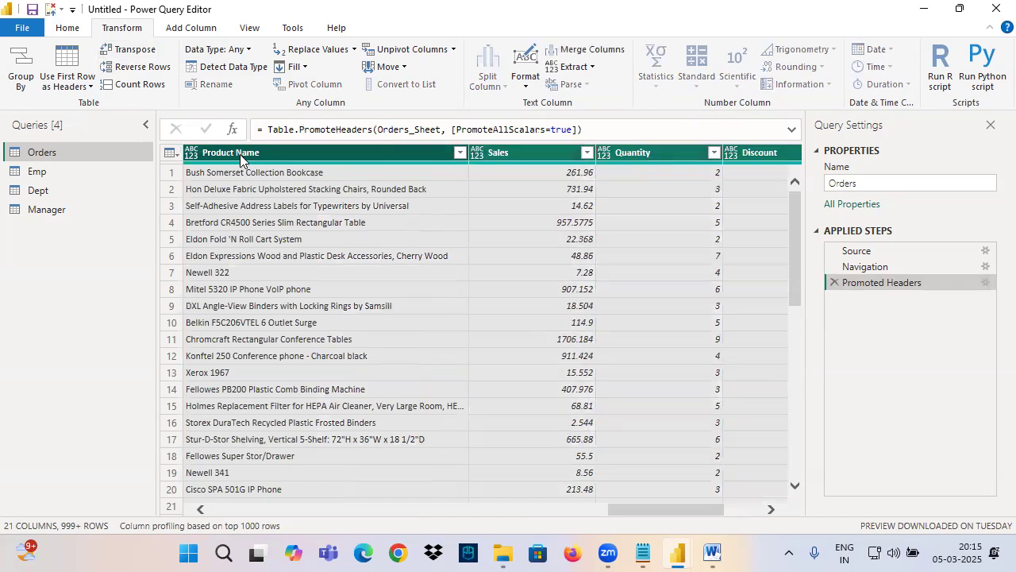
click(232, 67)
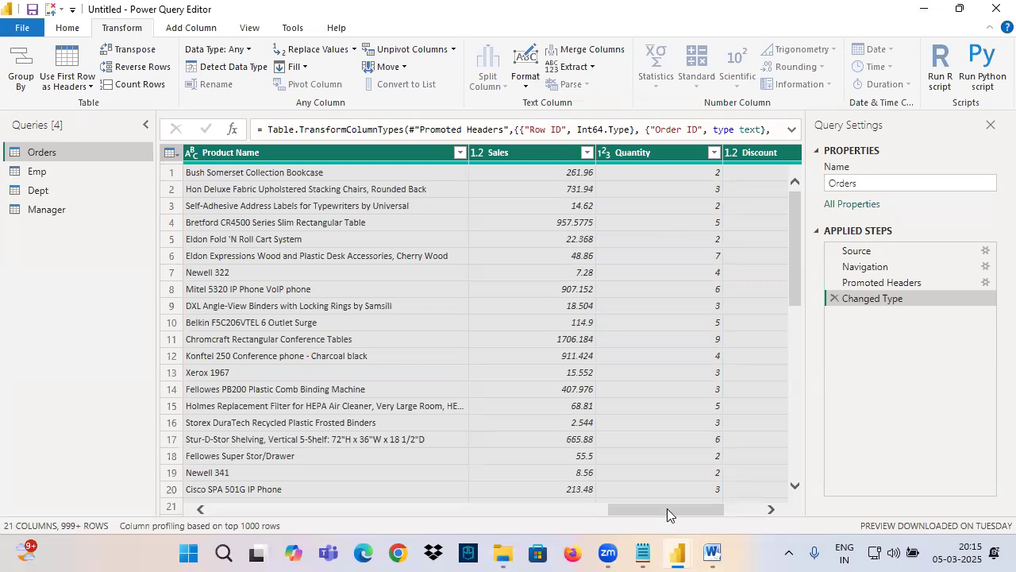
drag(667, 509, 790, 500)
click(608, 554)
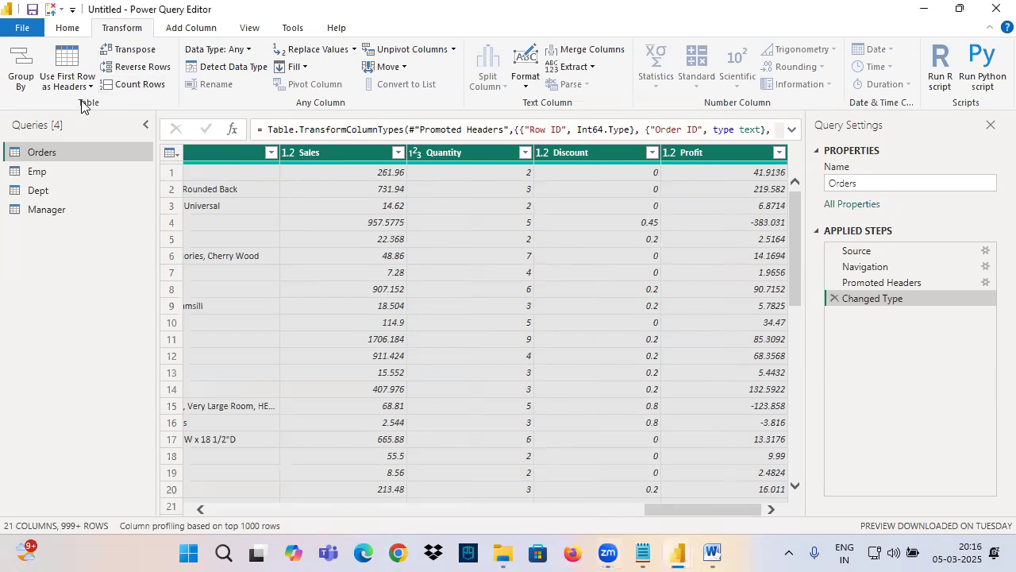
click(73, 29)
click(123, 27)
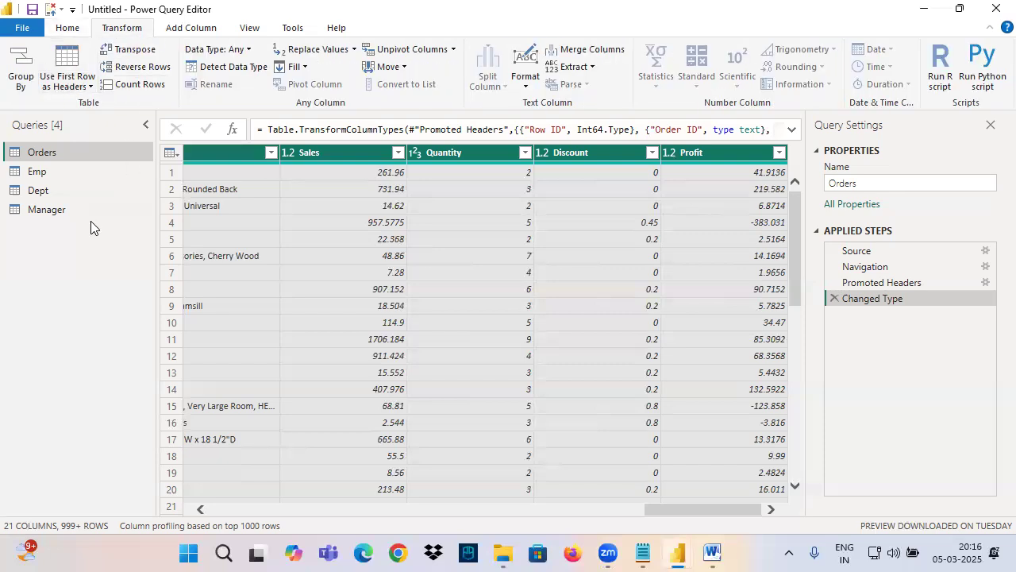
click(36, 171)
click(67, 28)
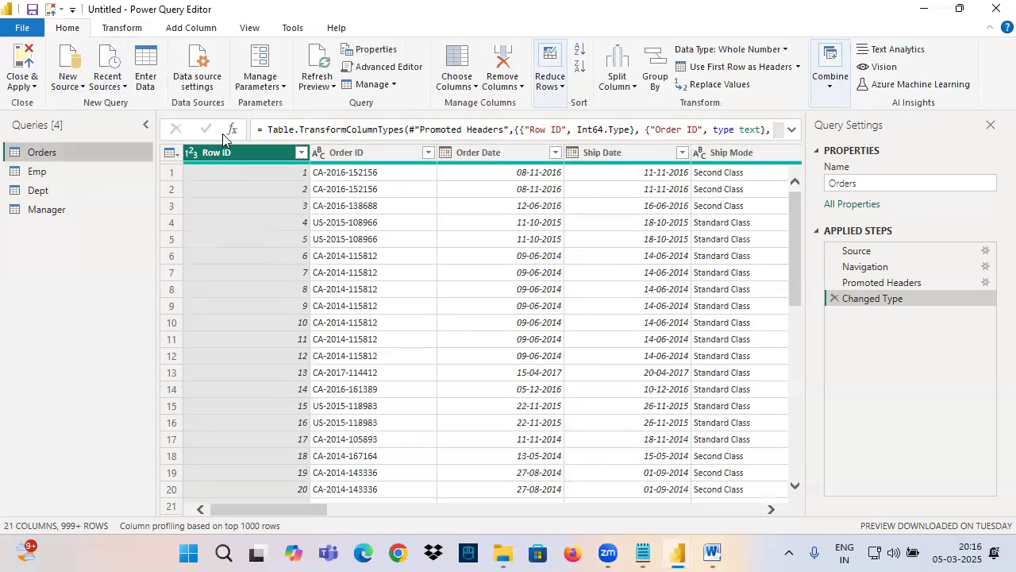
Step: Switch to the Notepad notes, highlight the Datatypes heading, and return to Power Query Editor
click(643, 554)
drag(32, 264, 101, 265)
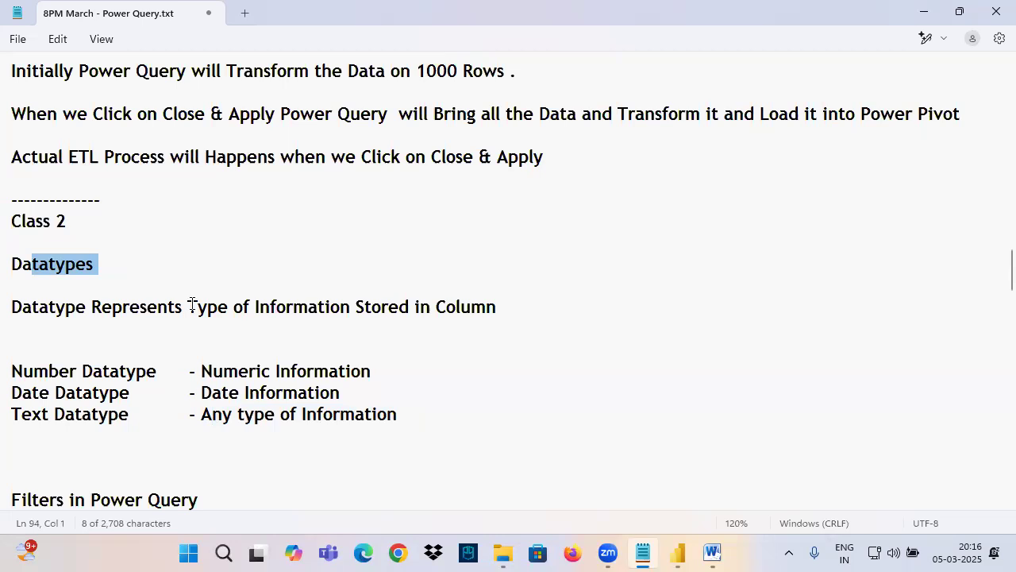
mouse_move(677, 554)
click(744, 482)
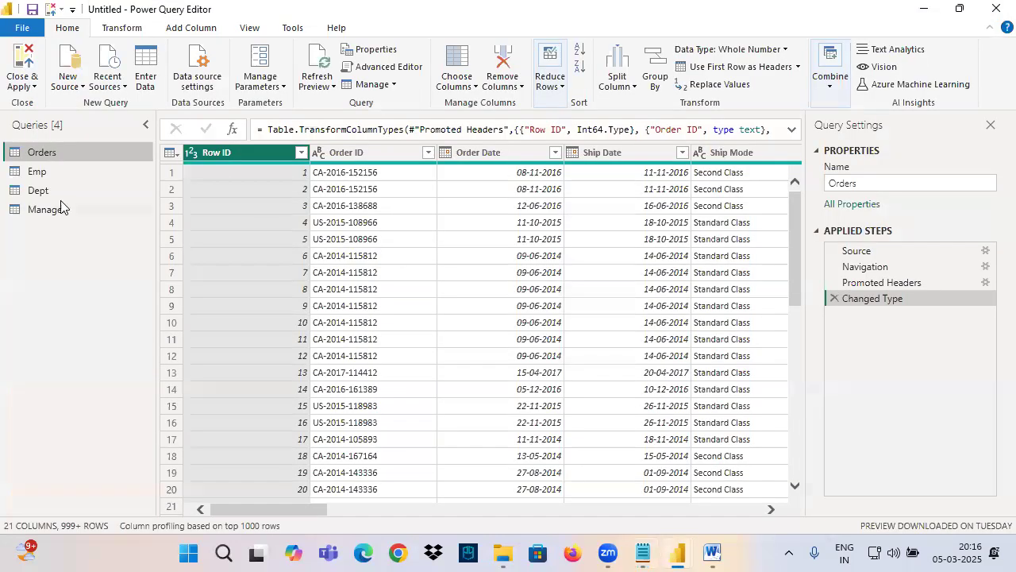
Step: Open the Emp query and examine the data types of the ENAME, JOB, MGR and HIREDATE columns
click(45, 176)
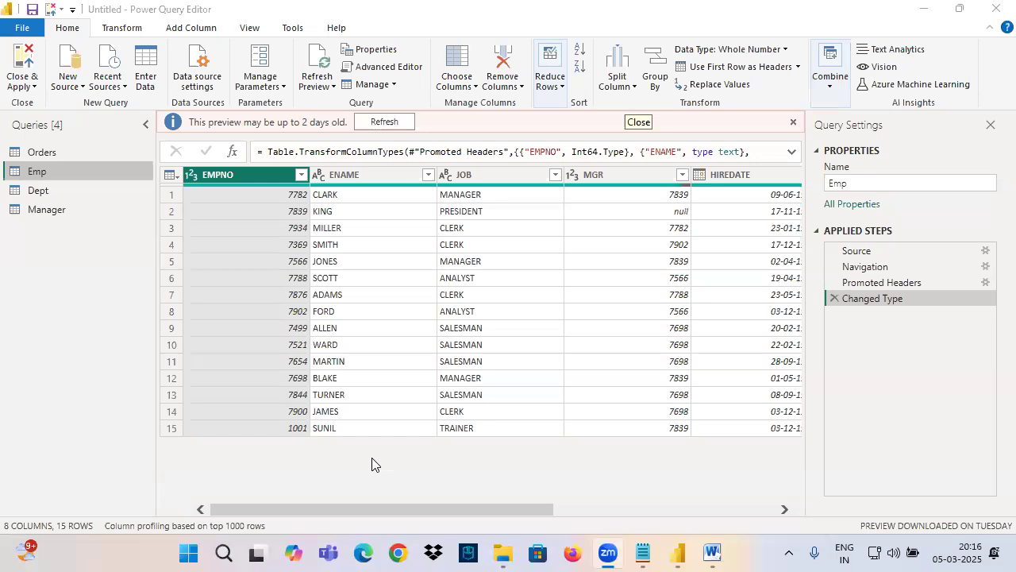
click(343, 176)
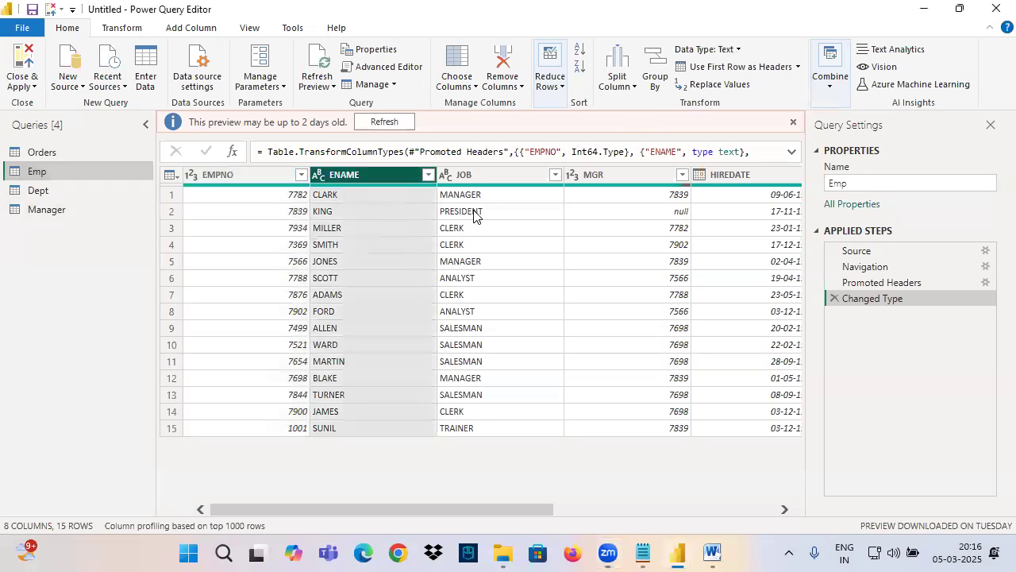
click(493, 180)
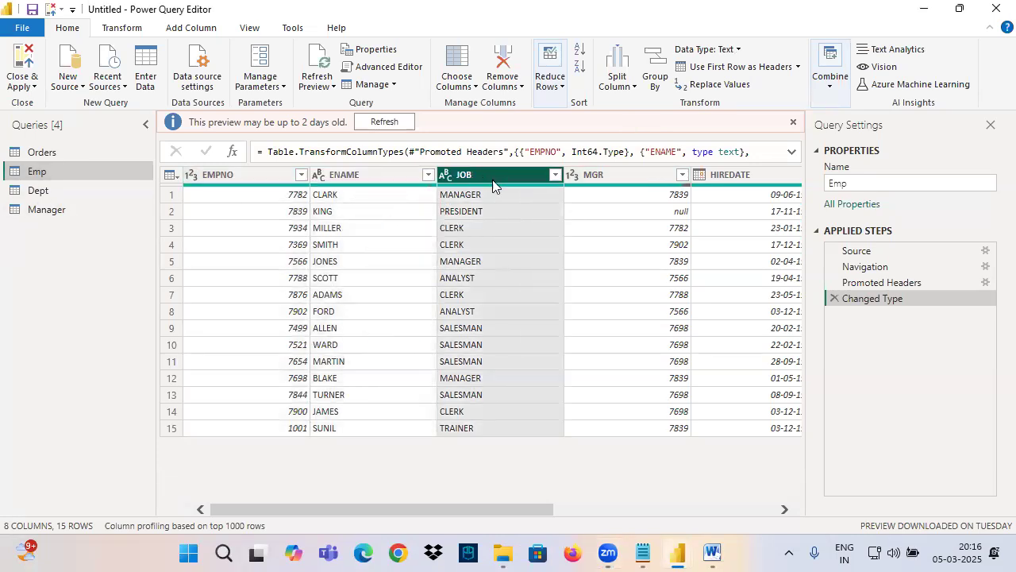
click(629, 179)
click(747, 176)
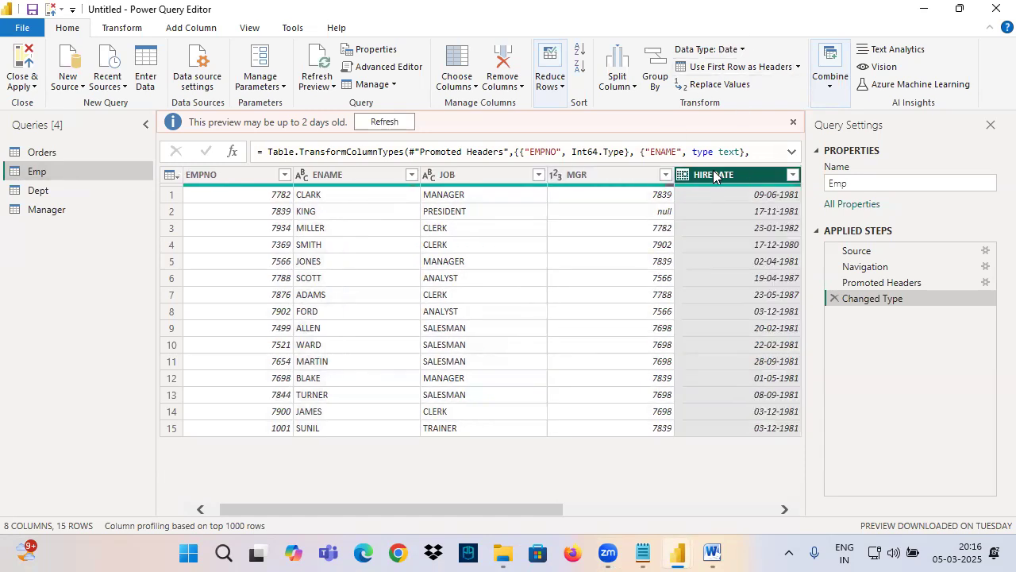
Step: In the Notepad notes, insert a dashed separator line above the "Filters in Power Query" heading, and highlight that heading
click(643, 553)
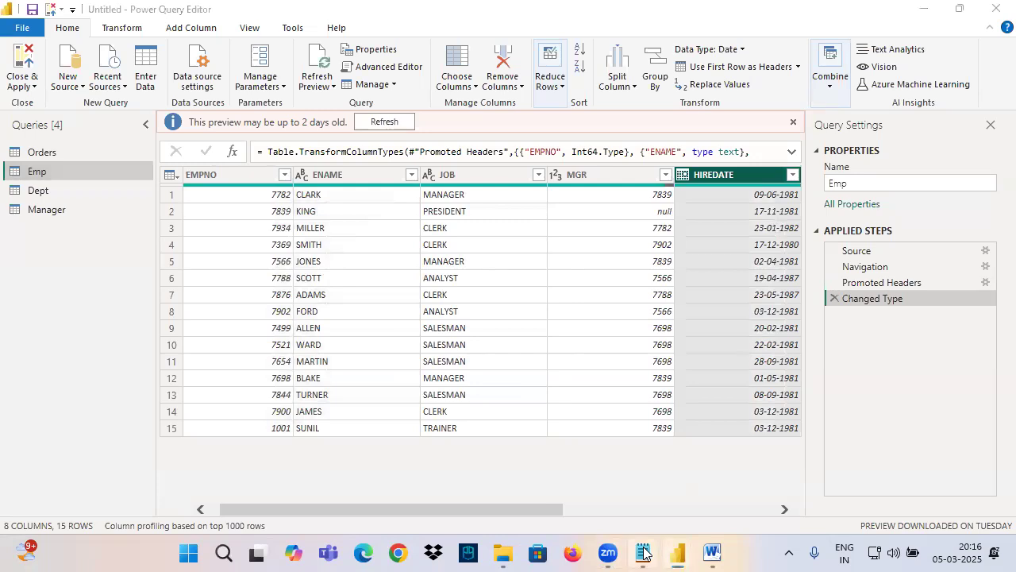
scroll(37, 324, down, 3)
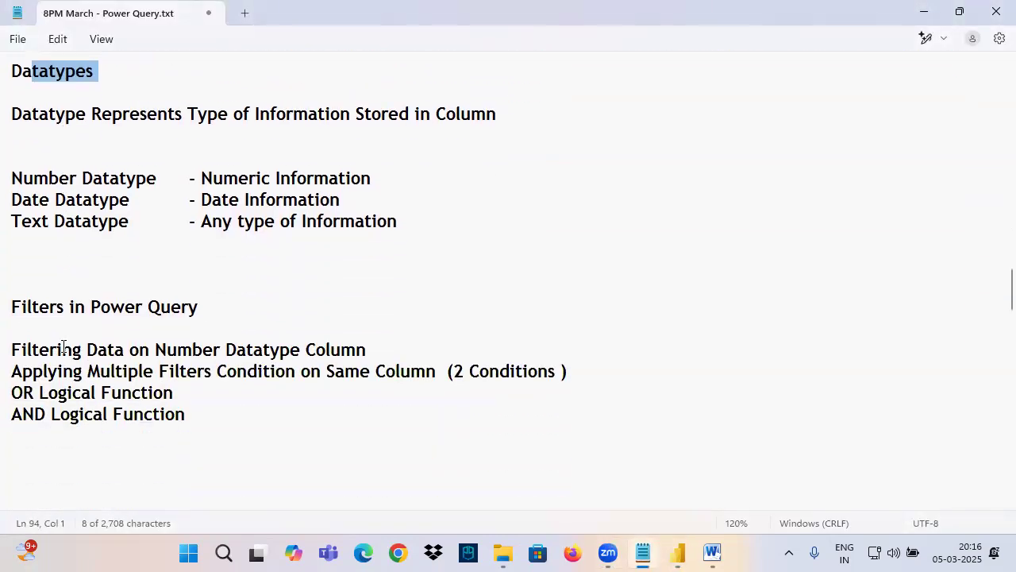
drag(29, 308, 249, 329)
click(40, 274)
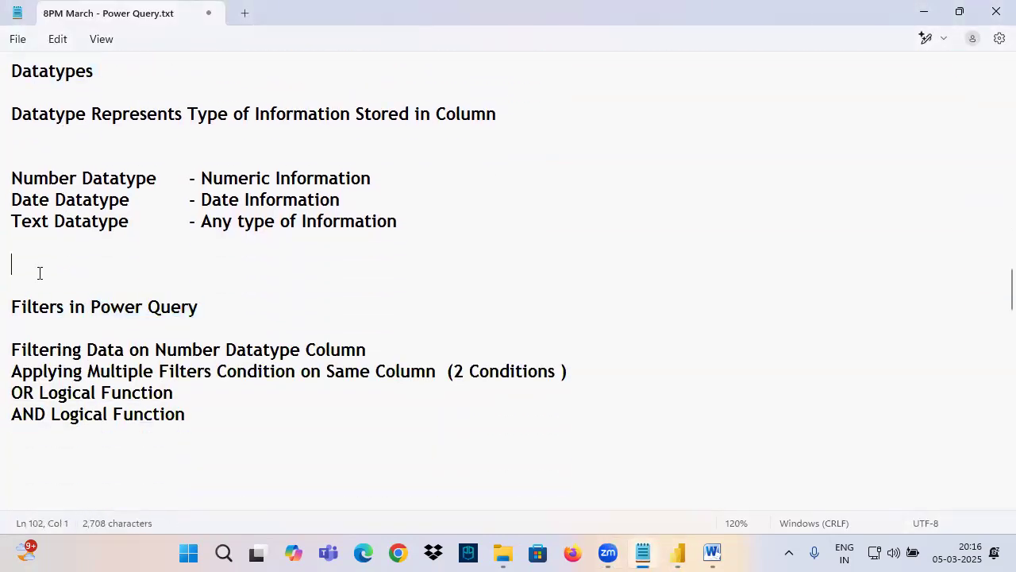
text(------------------------------------)
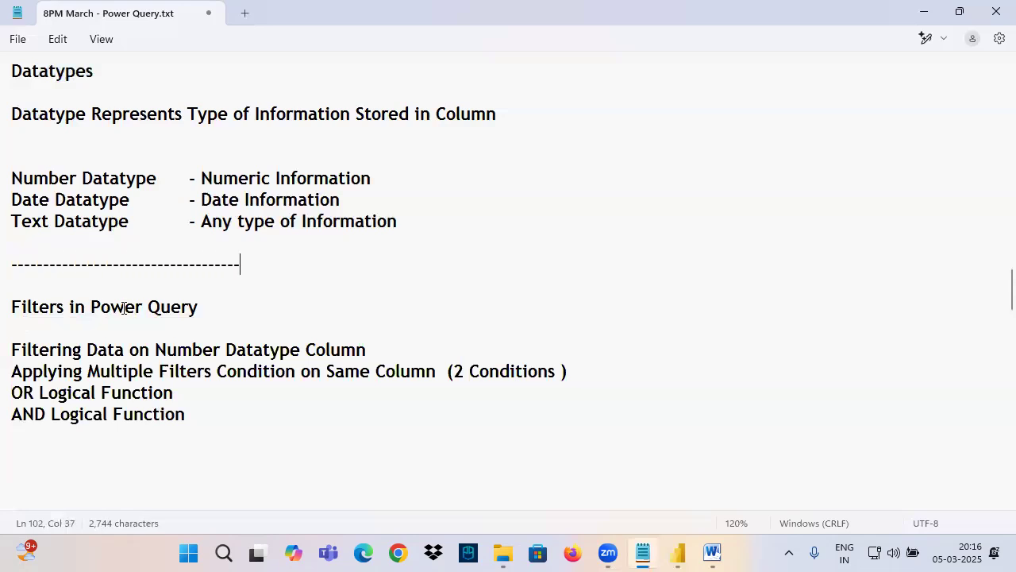
scroll(131, 318, down, 2)
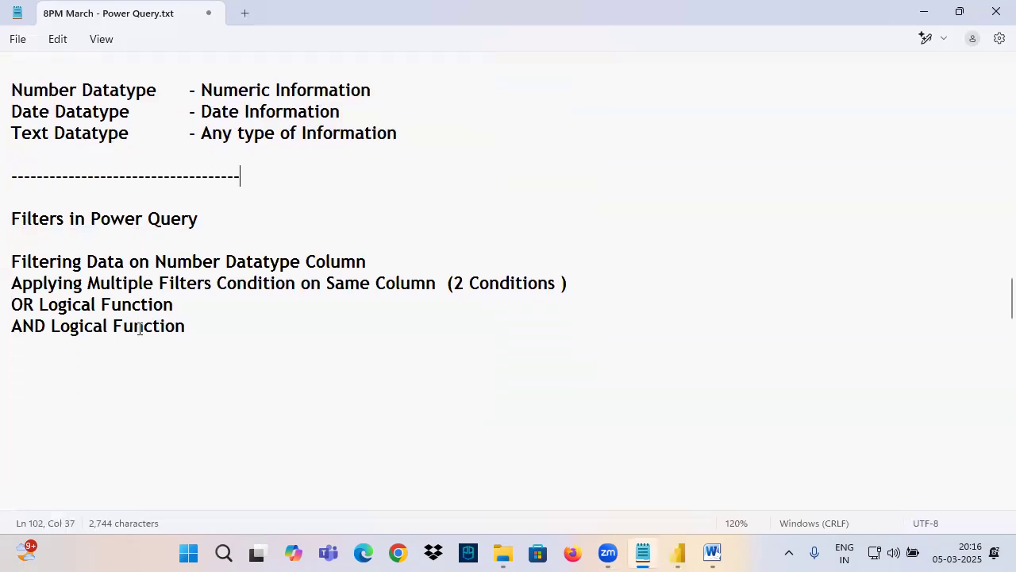
drag(32, 181, 217, 185)
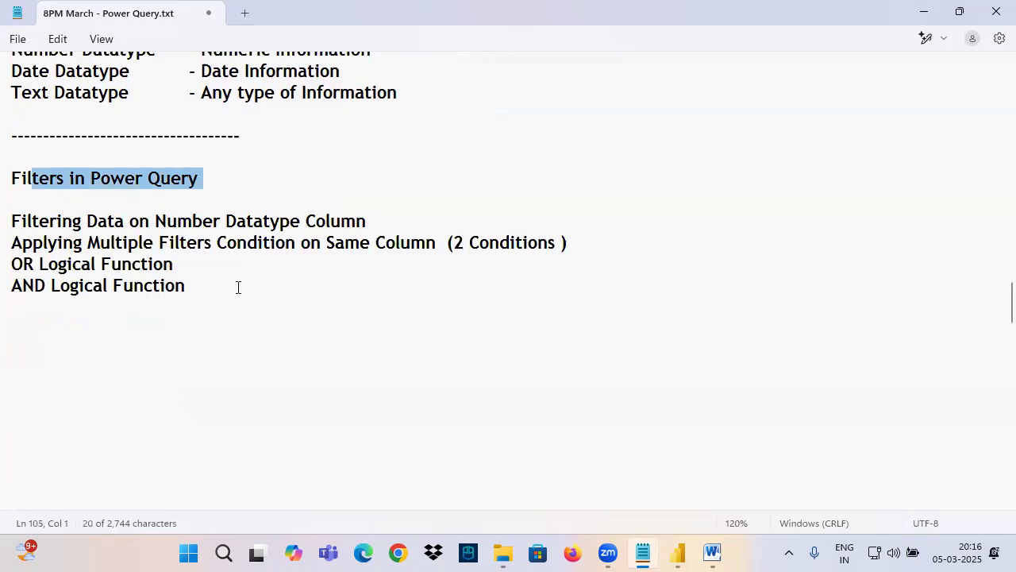
Step: Switch to the Power BI Architecture document in Word, write and circle "filters" in pen below Power Query with arrows, and clear the drawing
click(703, 553)
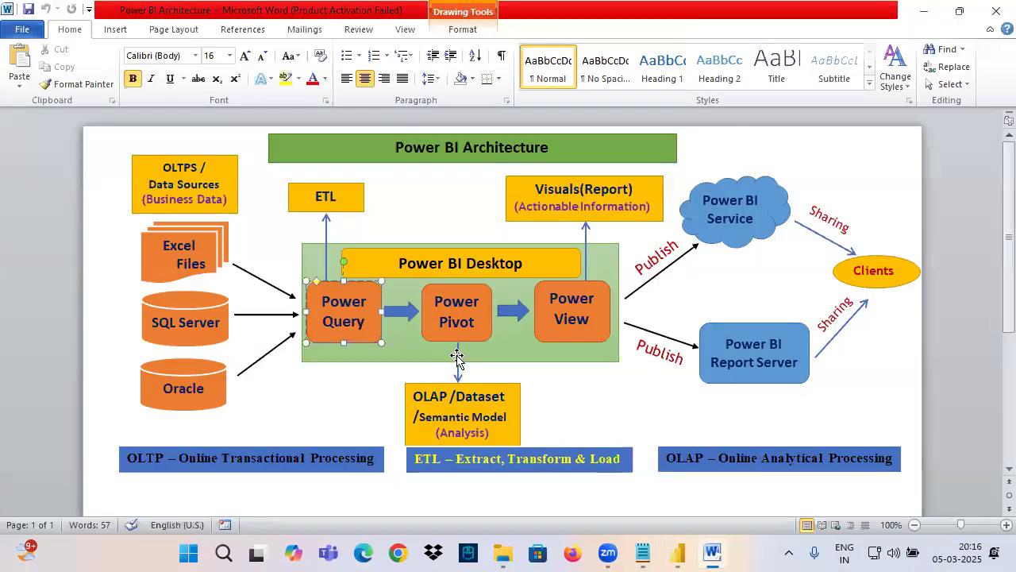
mouse_move(312, 394)
mouse_down()
mouse_move(325, 344)
mouse_move(315, 373)
mouse_up()
drag(334, 359, 344, 384)
mouse_move(357, 351)
mouse_down()
mouse_move(357, 374)
mouse_move(366, 360)
mouse_move(383, 373)
mouse_move(405, 355)
mouse_move(394, 378)
mouse_move(231, 383)
mouse_up()
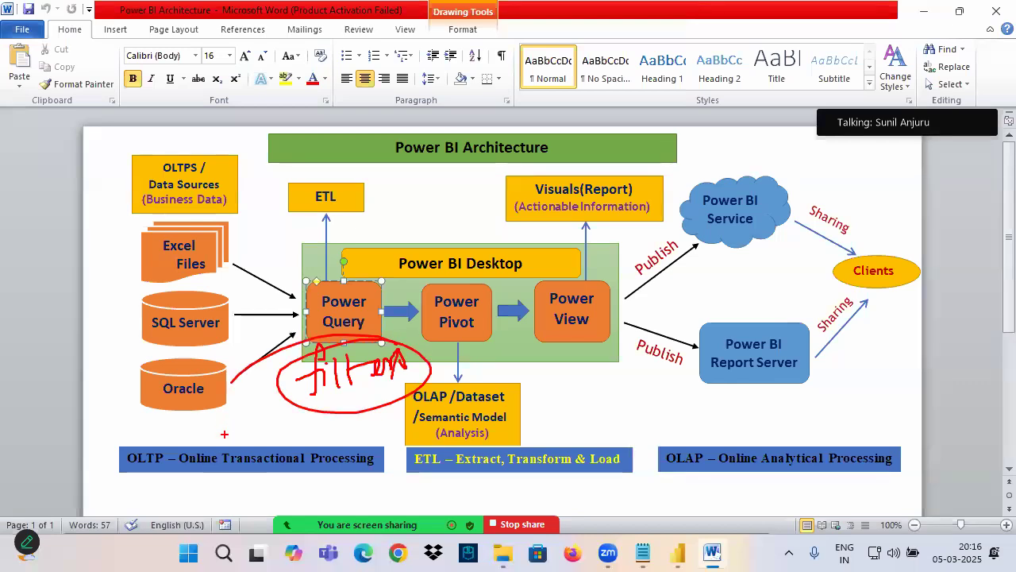
drag(284, 402, 452, 381)
drag(343, 294, 350, 227)
mouse_move(348, 237)
mouse_down()
mouse_move(331, 281)
mouse_move(391, 272)
mouse_up()
key(Escape)
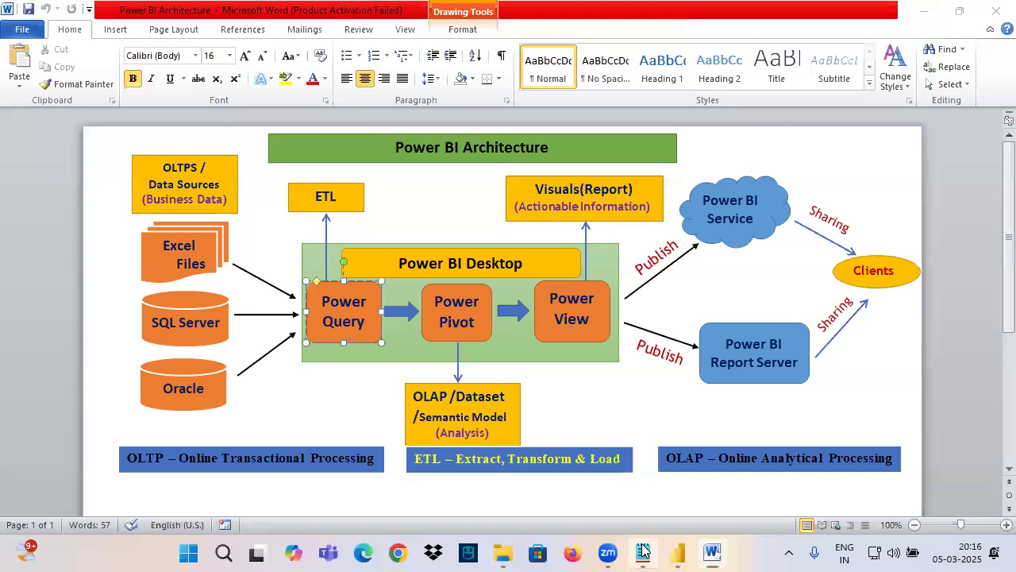
Step: Switch to the Notepad notes and add a "Filters" subheading below the "AND Logical Function" line
click(644, 550)
click(56, 328)
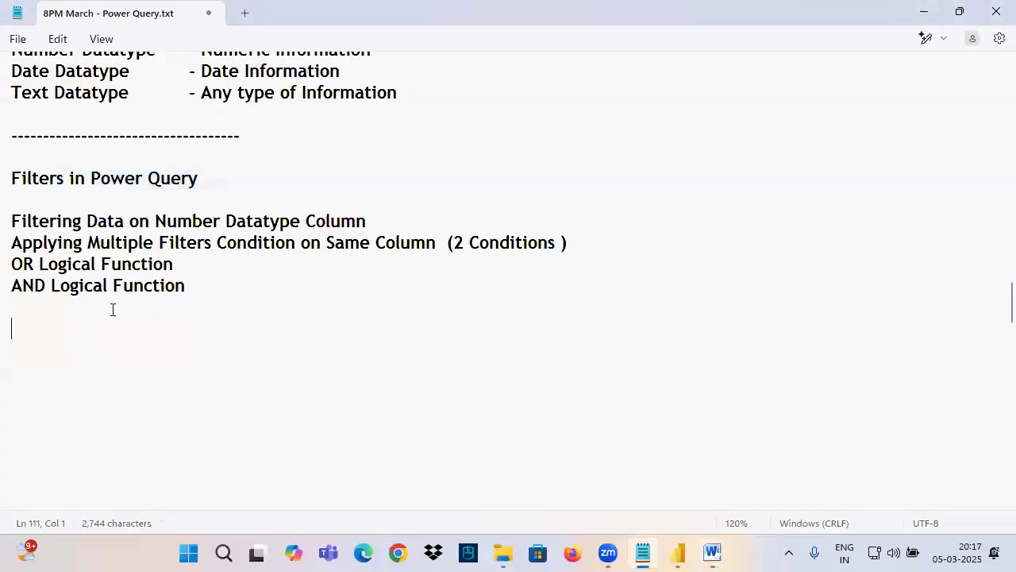
double_click(42, 177)
key(ctrl+c)
click(54, 323)
key(ctrl+v)
key(Down)
key(Return)
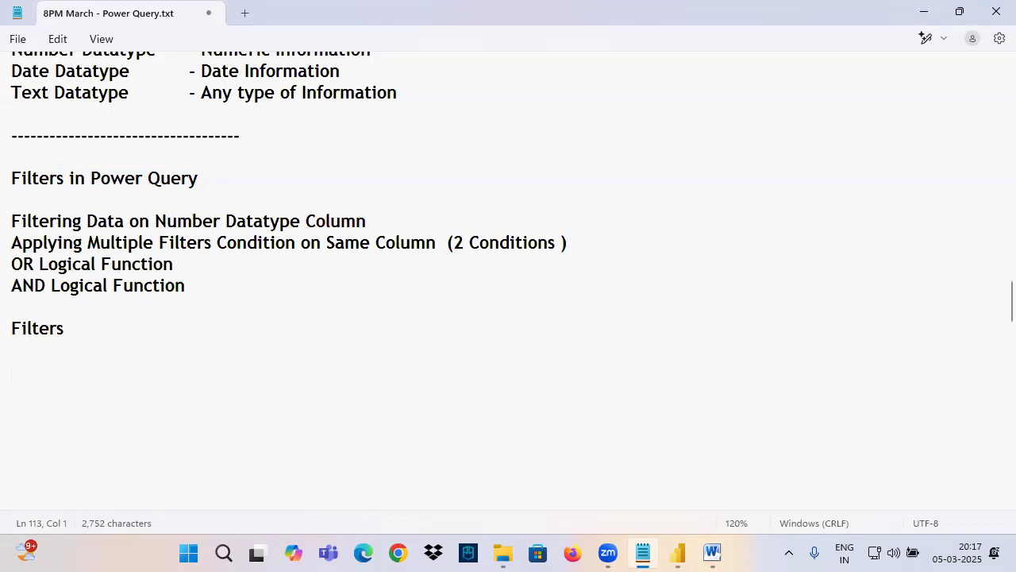
Step: Write the line "From Complete Data to Show Subset of Data we will Use Filters" under the Filters subheading
text(From C)
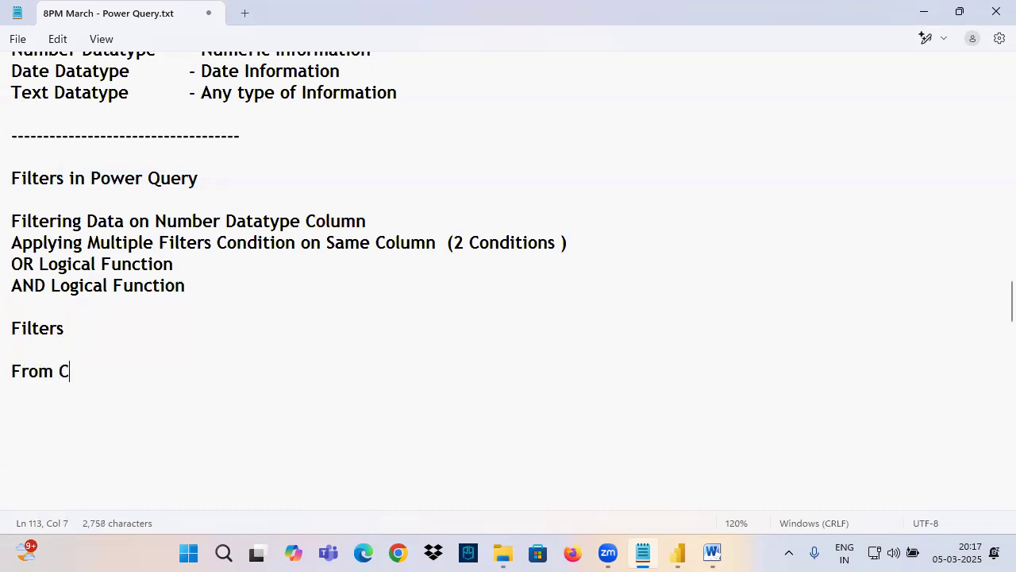
text(omplete Data)
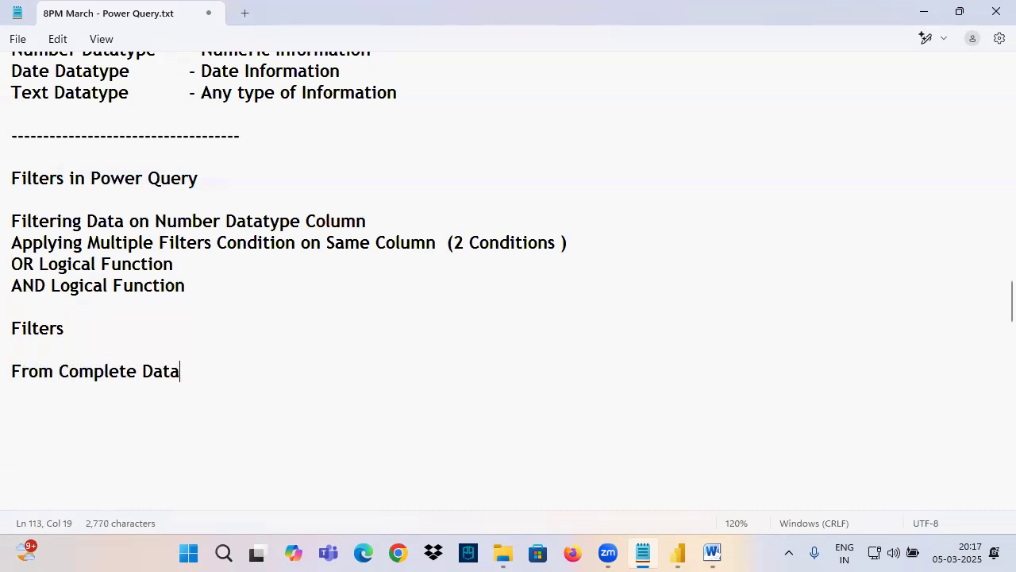
text( to Show )
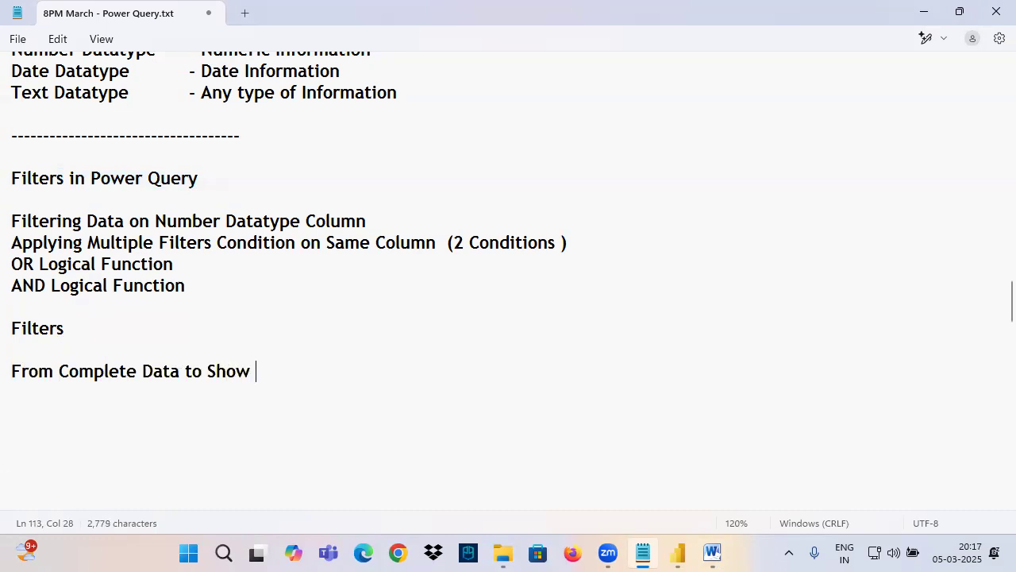
text(Subset ogf)
key(BackSpace)
key(BackSpace)
text(f Data we)
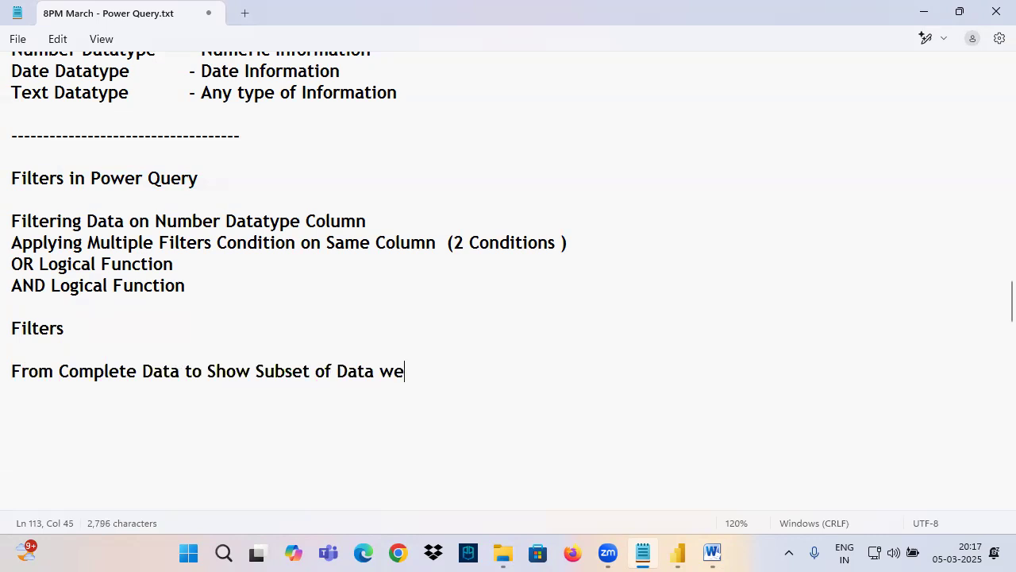
text( will )
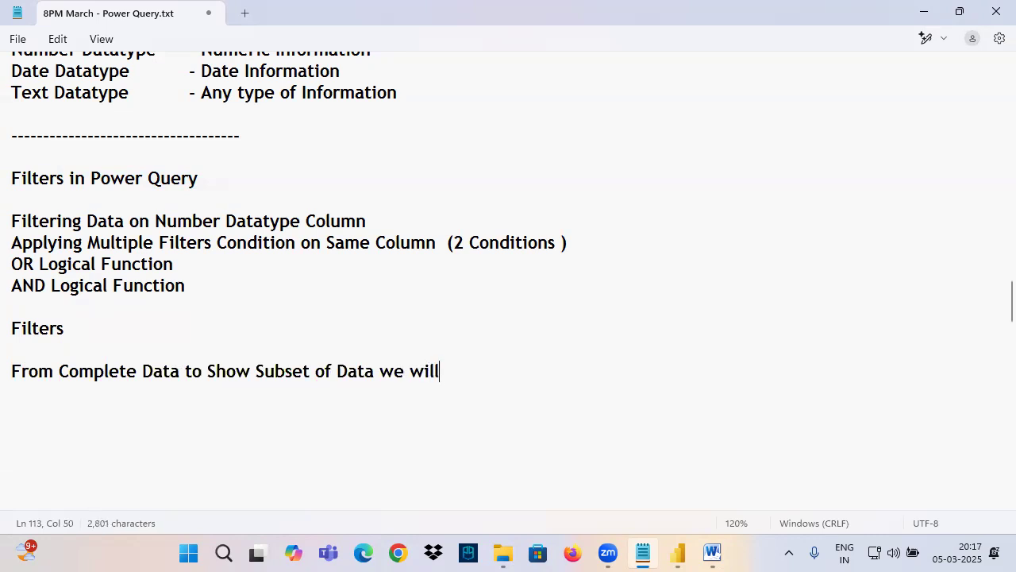
text(Use Filters)
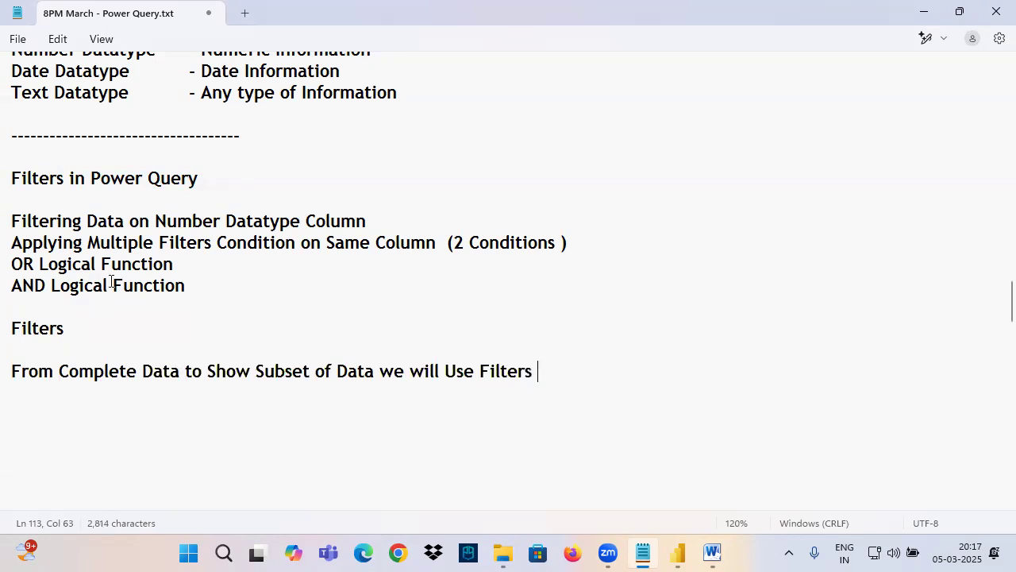
Step: In pen, box "Complete Data" and "Subset of Data", connect them with an arrow, and underline "From" and "Use Filters"
key(ctrl+alt+shift+h)
mouse_move(1, 382)
mouse_down()
mouse_move(188, 383)
mouse_move(148, 340)
mouse_move(272, 353)
mouse_move(284, 342)
mouse_move(376, 385)
mouse_up()
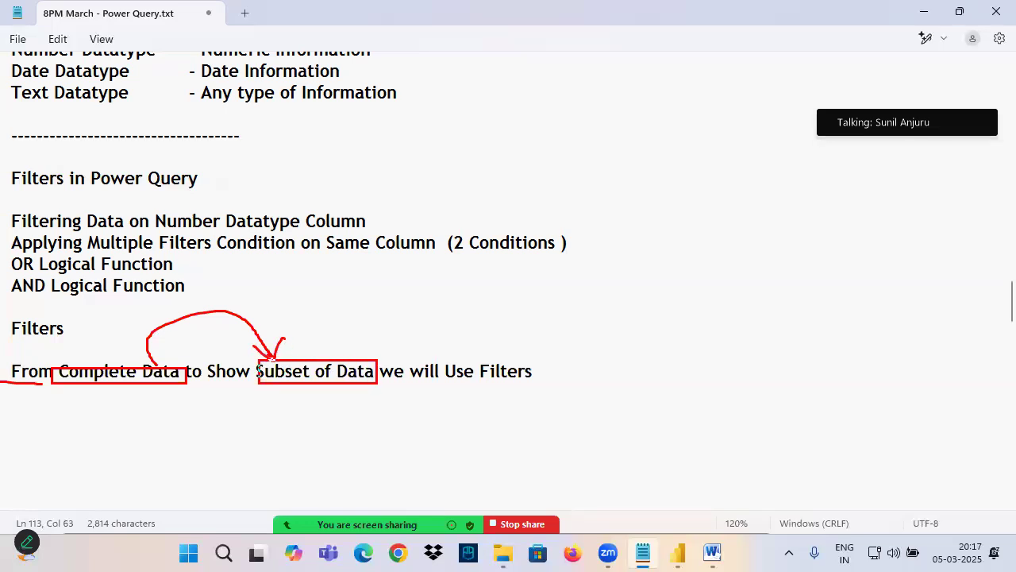
drag(457, 382, 561, 382)
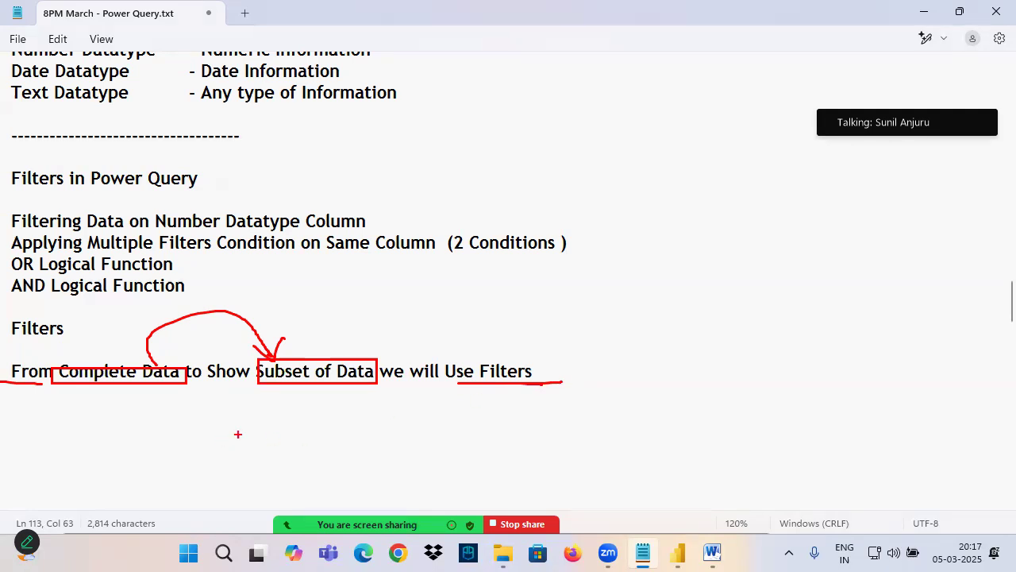
Step: Clear the pen marks and handwrite "20 year" with an arrow to "2 years" below the sentence, underlining both
scroll(143, 381, down, 2)
mouse_move(38, 316)
mouse_down()
mouse_move(51, 302)
mouse_move(84, 333)
mouse_up()
mouse_move(100, 318)
mouse_down()
mouse_move(101, 386)
mouse_move(132, 331)
mouse_up()
drag(132, 327, 143, 326)
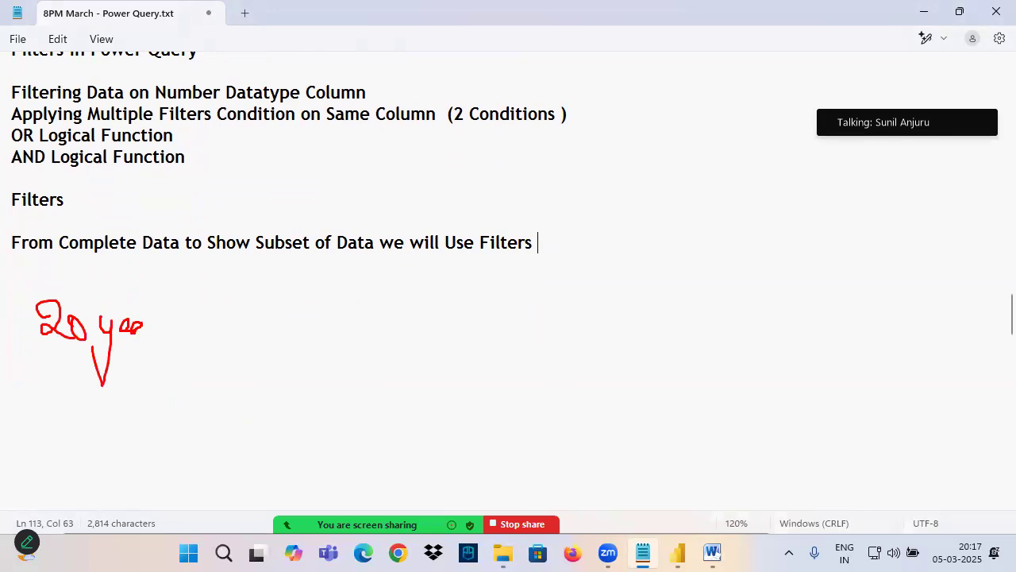
mouse_move(243, 323)
mouse_down()
mouse_move(436, 300)
mouse_move(422, 325)
mouse_up()
mouse_move(473, 316)
mouse_down()
mouse_move(475, 300)
mouse_move(513, 329)
mouse_move(517, 349)
mouse_up()
mouse_move(543, 324)
mouse_down()
mouse_move(591, 329)
mouse_move(633, 316)
mouse_move(589, 361)
mouse_up()
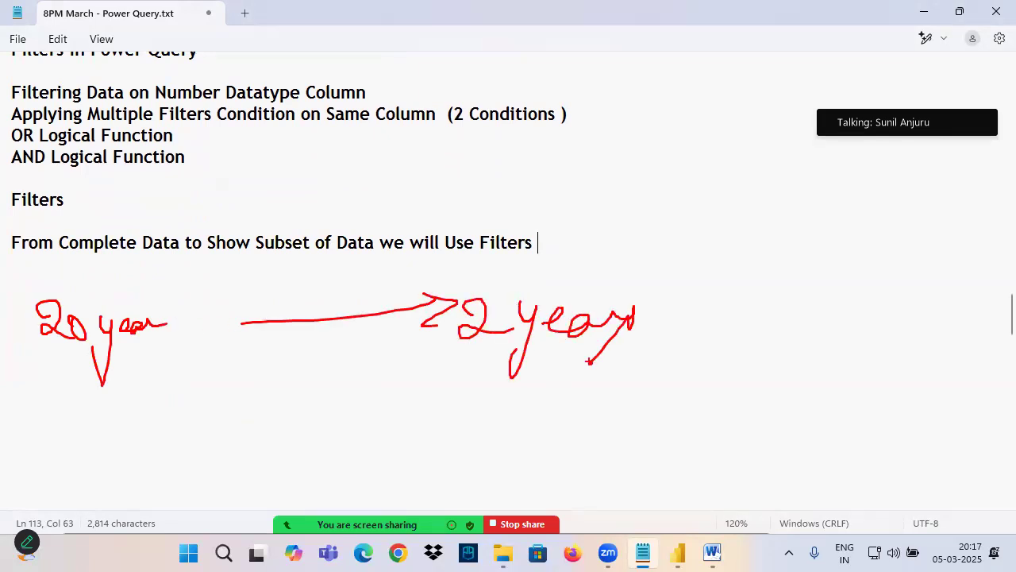
drag(28, 361, 190, 364)
drag(466, 355, 665, 346)
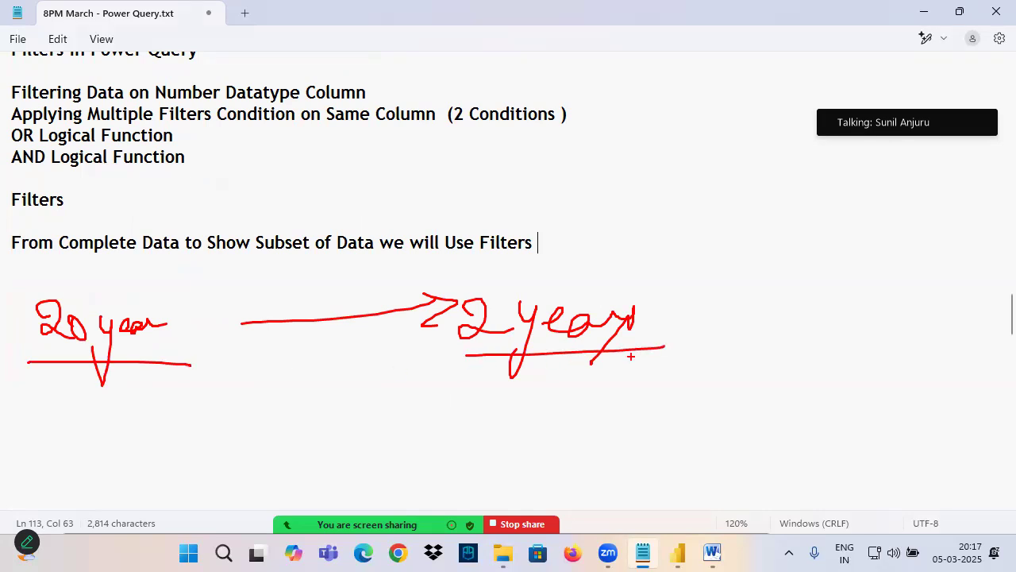
Step: Label the arrow "filter" in pen and draw a second row from "4 Regn" to "1 Reg" with its own filter-labelled line
drag(298, 267, 270, 314)
mouse_move(304, 279)
mouse_down()
mouse_move(321, 313)
mouse_move(386, 294)
mouse_up()
mouse_move(71, 407)
mouse_down()
mouse_move(38, 439)
mouse_move(59, 460)
mouse_up()
mouse_move(76, 421)
mouse_down()
mouse_move(77, 455)
mouse_move(159, 429)
mouse_up()
drag(189, 428, 373, 421)
mouse_move(343, 395)
mouse_down()
mouse_move(400, 415)
mouse_move(344, 455)
mouse_up()
drag(477, 391, 468, 434)
drag(522, 389, 510, 428)
mouse_move(514, 402)
mouse_down()
mouse_move(532, 391)
mouse_move(568, 438)
mouse_up()
mouse_move(291, 362)
mouse_down()
mouse_move(270, 405)
mouse_move(364, 383)
mouse_move(381, 406)
mouse_up()
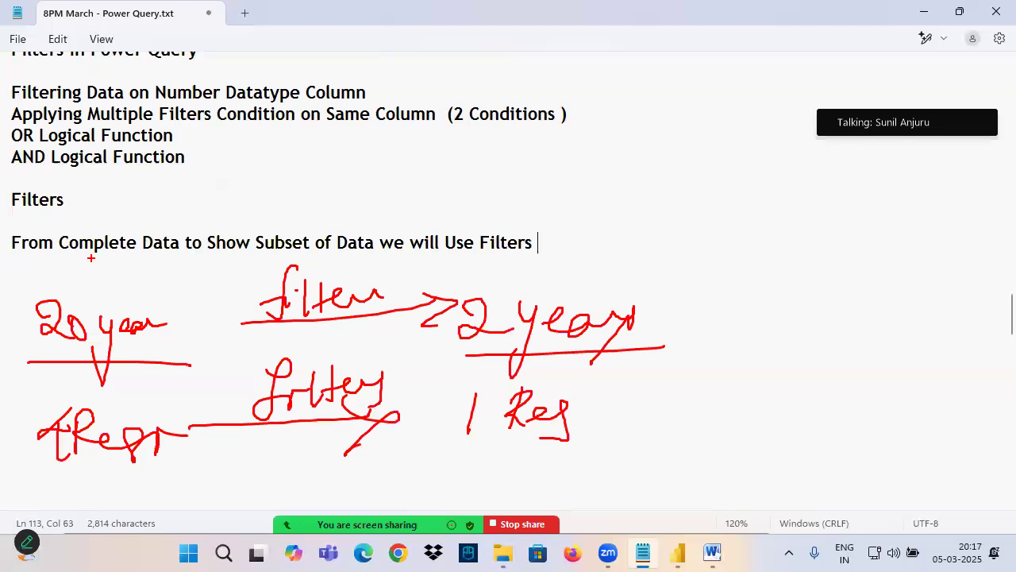
Step: In pen, underline "Complete Data" and "Subset of Data", add arrows down to "20 year" and "2 years", and circle both periods
mouse_move(100, 259)
mouse_down()
mouse_move(100, 313)
mouse_move(117, 300)
mouse_up()
drag(84, 243, 213, 254)
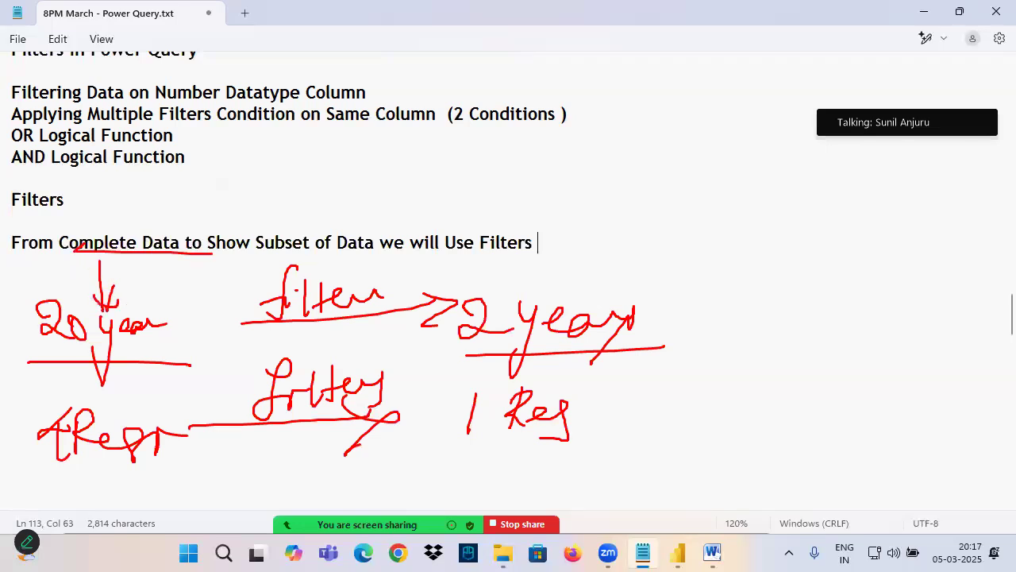
drag(497, 261, 511, 306)
drag(472, 313, 532, 282)
drag(273, 256, 386, 257)
mouse_move(159, 320)
mouse_down()
mouse_move(208, 350)
mouse_move(191, 295)
mouse_up()
mouse_move(559, 283)
mouse_down()
mouse_move(635, 361)
mouse_move(556, 279)
mouse_up()
drag(407, 273, 391, 307)
drag(330, 311, 454, 298)
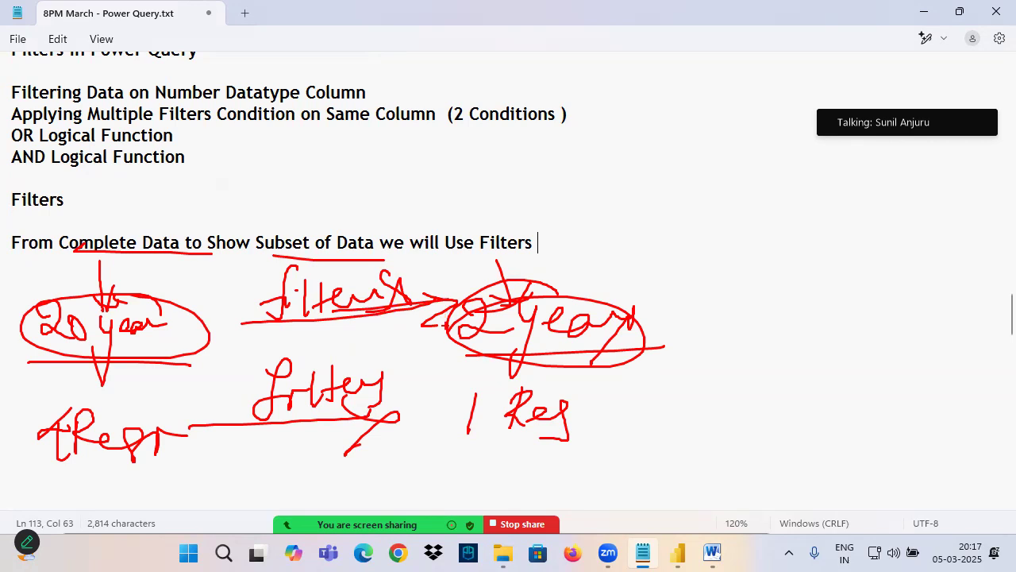
Step: Clear the drawing from the notes and switch to the Power BI Architecture document in Word
click(208, 298)
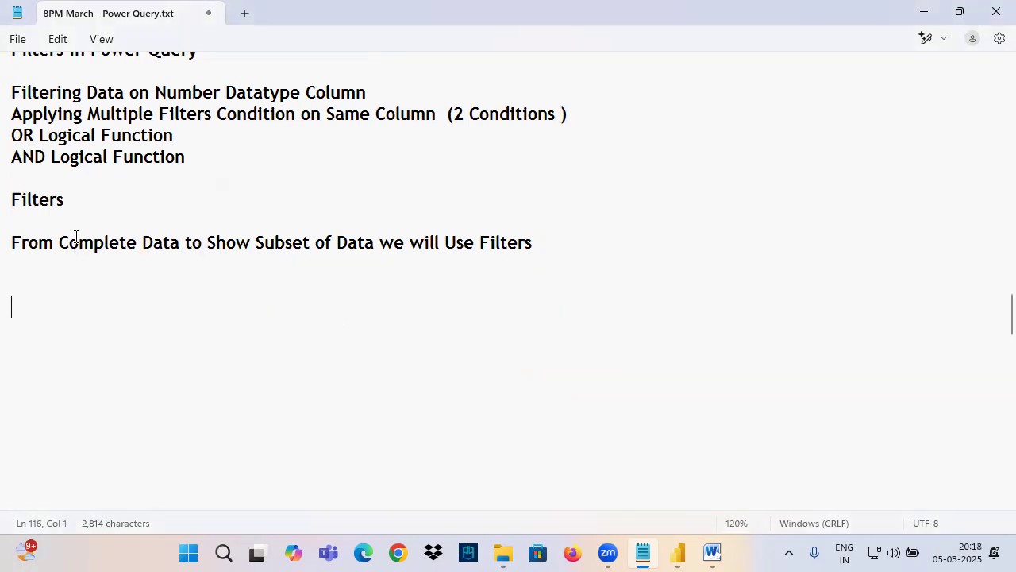
click(712, 550)
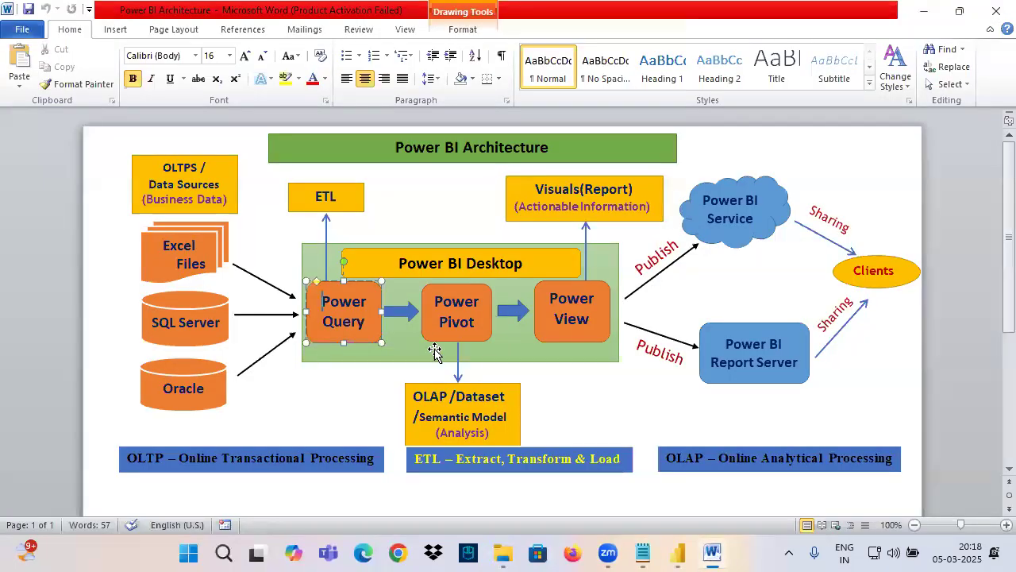
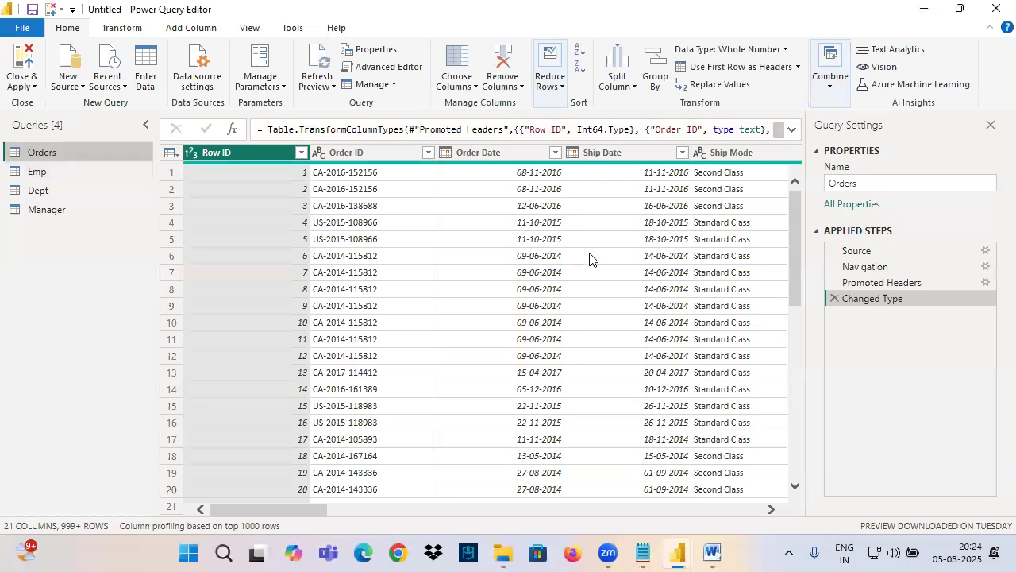
Step: Review the Region column of Orders in Power Query, close and apply, and select the same column in Table view
drag(292, 508, 565, 508)
click(380, 159)
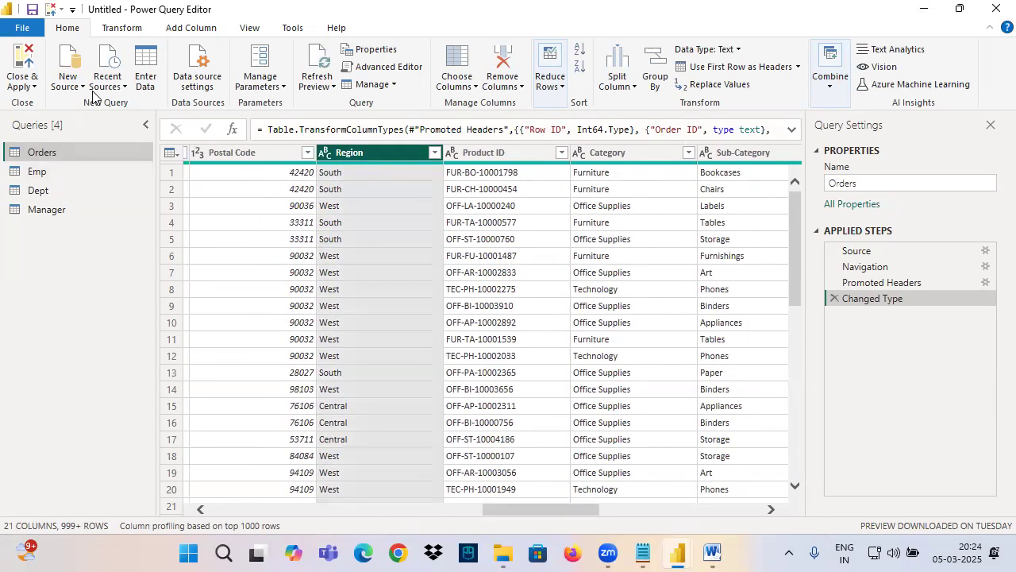
click(23, 57)
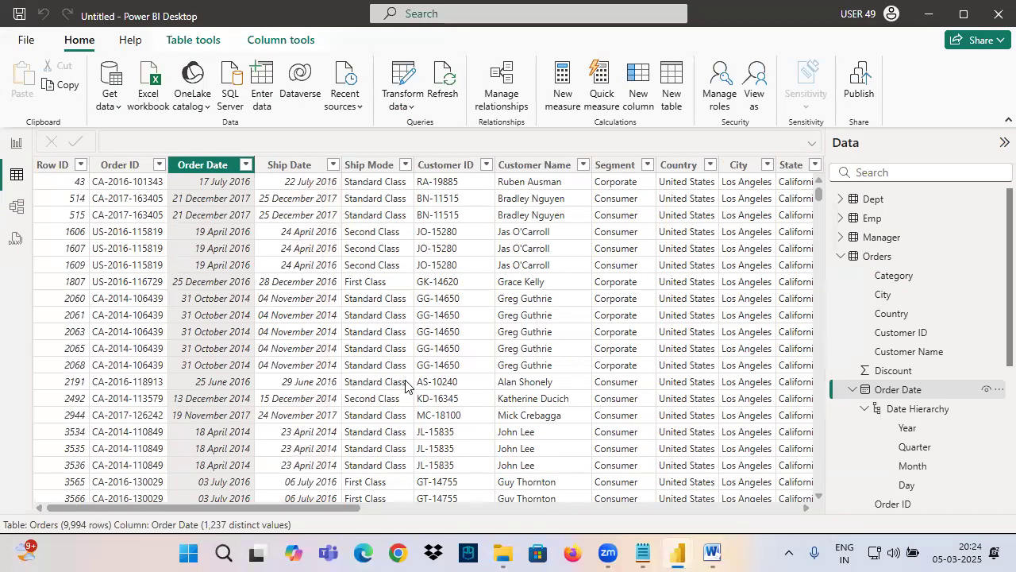
drag(210, 509, 419, 509)
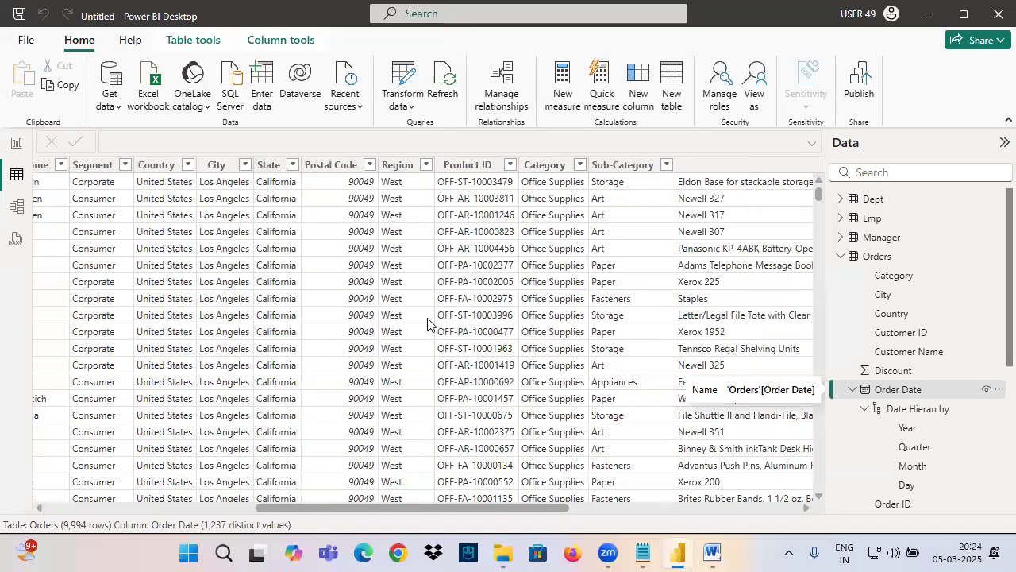
click(405, 167)
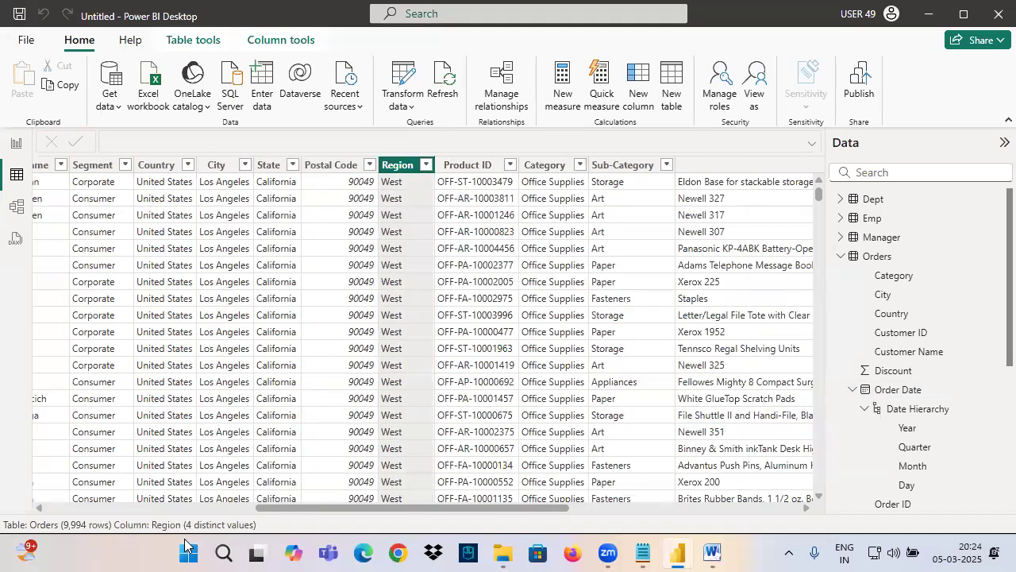
Step: Delete the existing card in Report view and build a new card visual showing the sum of Sales
click(14, 146)
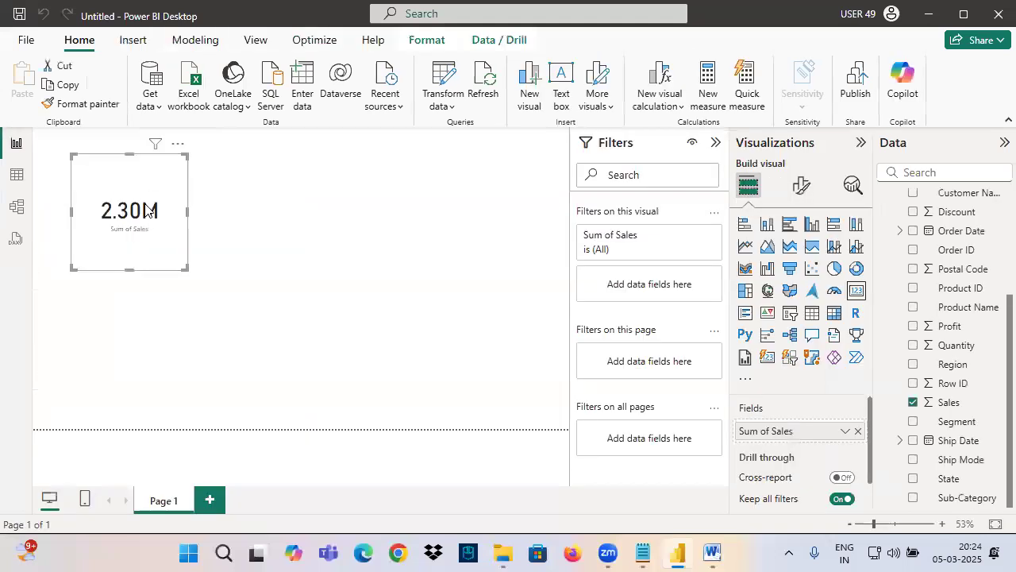
key(Delete)
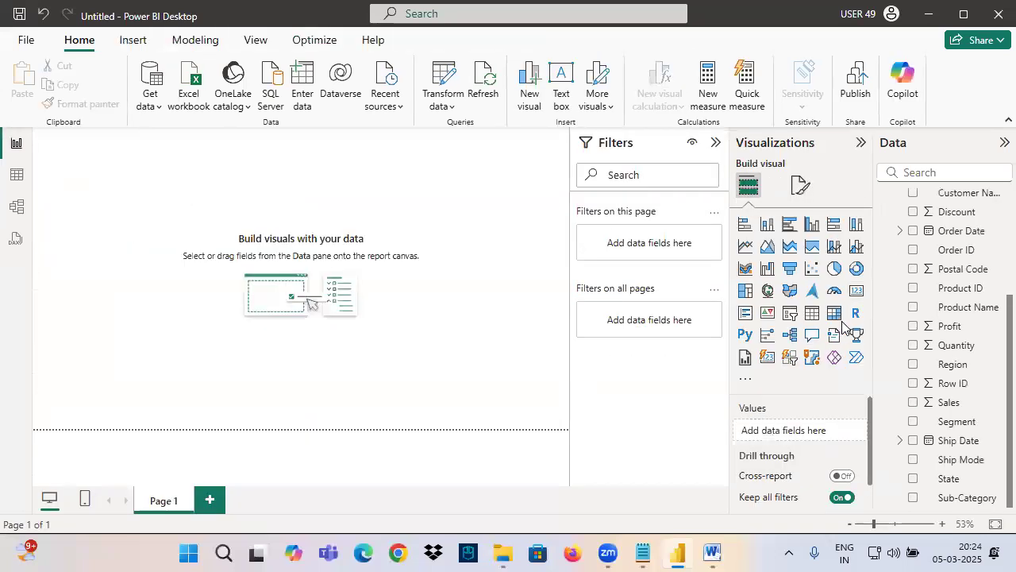
click(856, 294)
drag(947, 403, 127, 219)
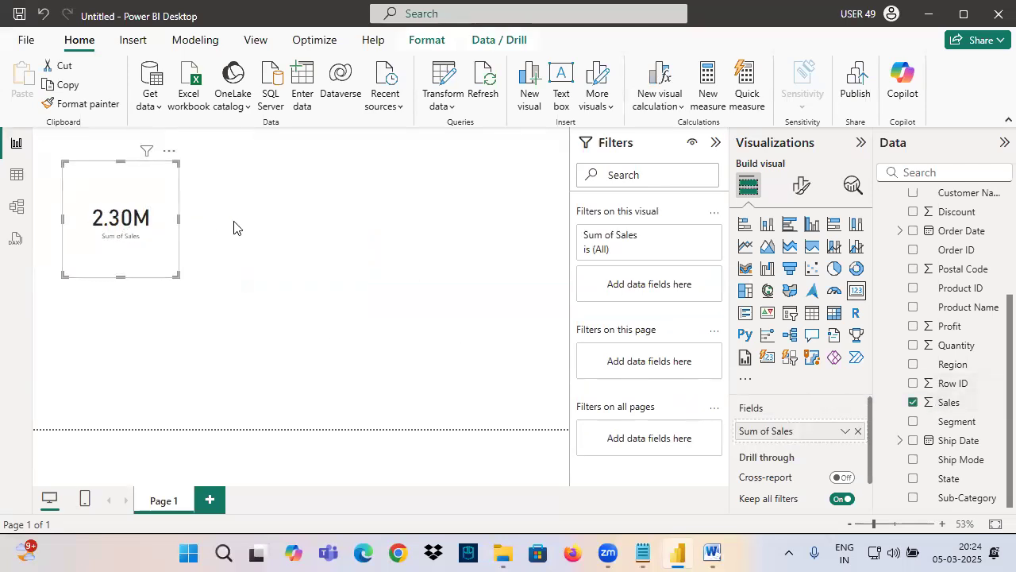
Step: In pen, write an underlined note by the card, circle Report view and Filters, connect the two with curves, and clear the marks
key(ctrl+2)
mouse_move(131, 129)
mouse_down()
mouse_move(145, 162)
mouse_move(182, 163)
mouse_move(214, 143)
mouse_move(227, 181)
mouse_up()
drag(144, 188, 248, 177)
mouse_move(2, 154)
mouse_down()
mouse_move(13, 133)
mouse_move(216, 48)
mouse_move(588, 153)
mouse_move(543, 170)
mouse_up()
drag(591, 158, 652, 162)
mouse_move(594, 155)
mouse_down()
mouse_move(652, 158)
mouse_move(580, 138)
mouse_move(626, 132)
mouse_up()
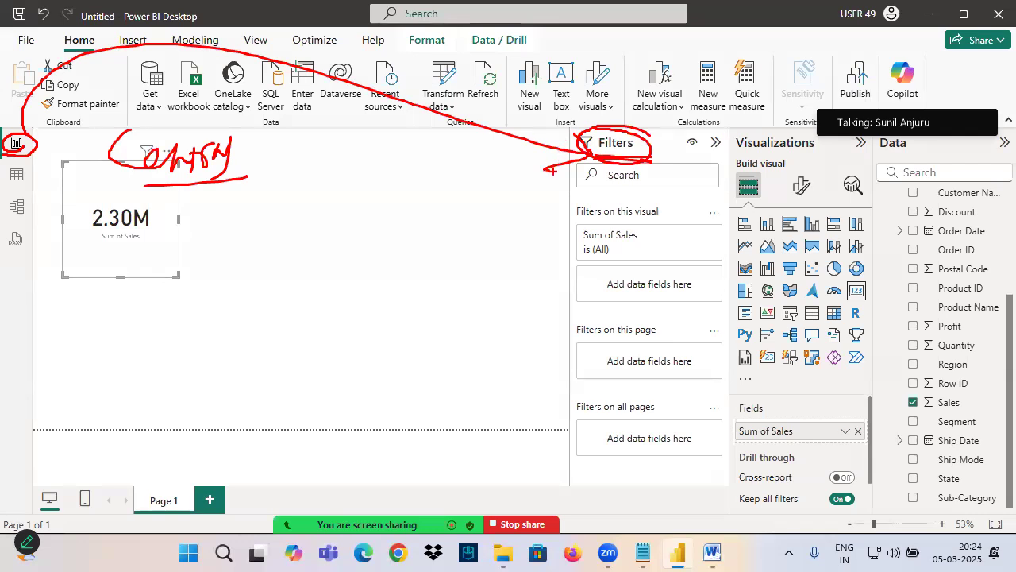
drag(583, 163, 670, 152)
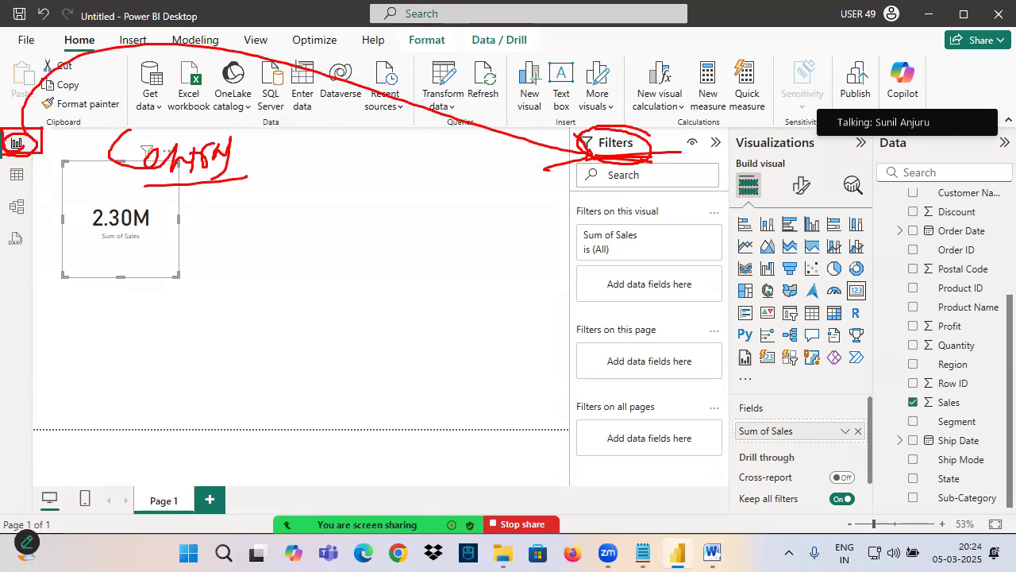
mouse_move(36, 131)
mouse_down()
mouse_move(279, 53)
mouse_move(621, 151)
mouse_up()
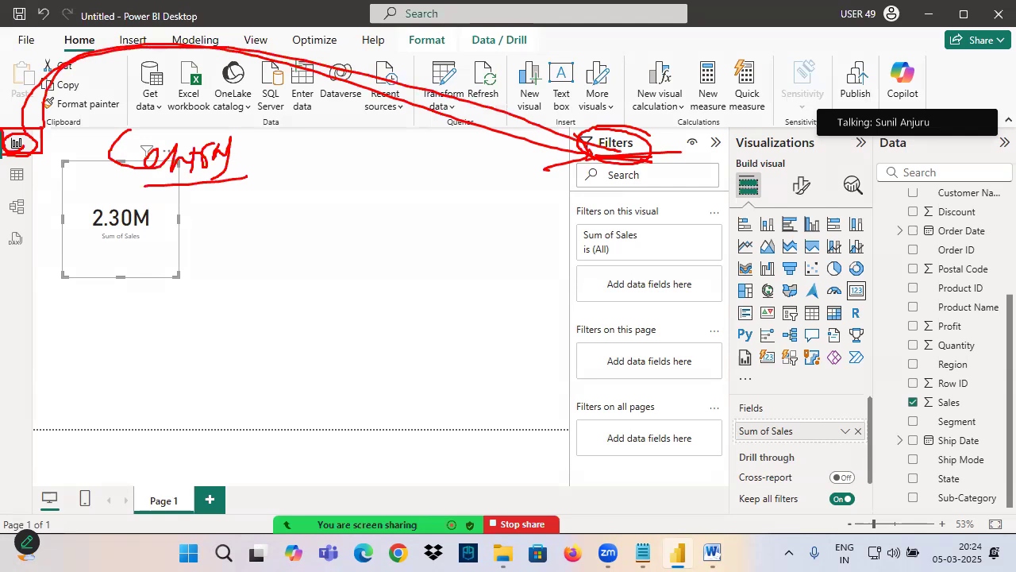
key(Escape)
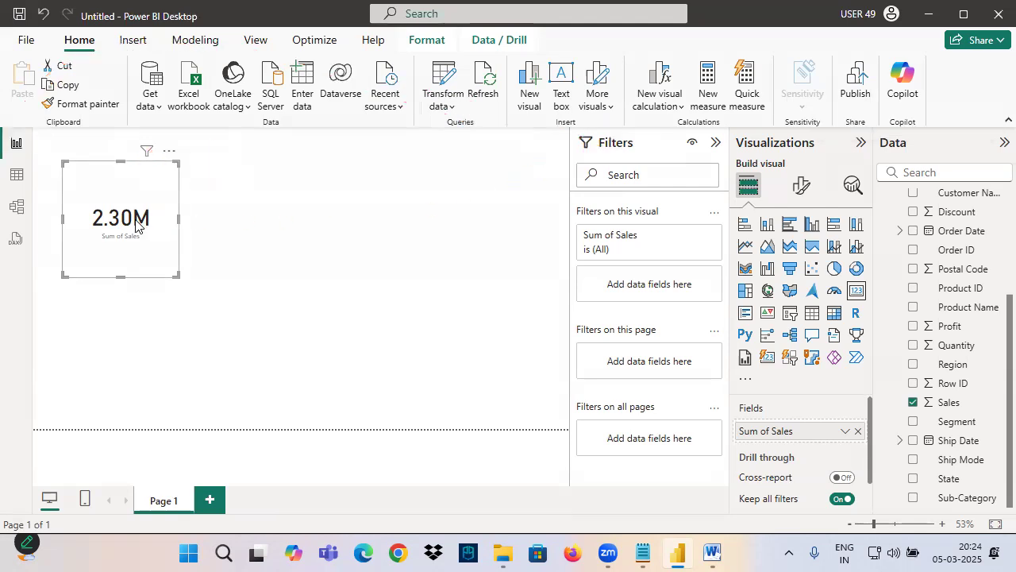
Step: Add Region as a visual-level filter on the sales card, keep only Central, and check which filters affect the card
drag(953, 364, 688, 284)
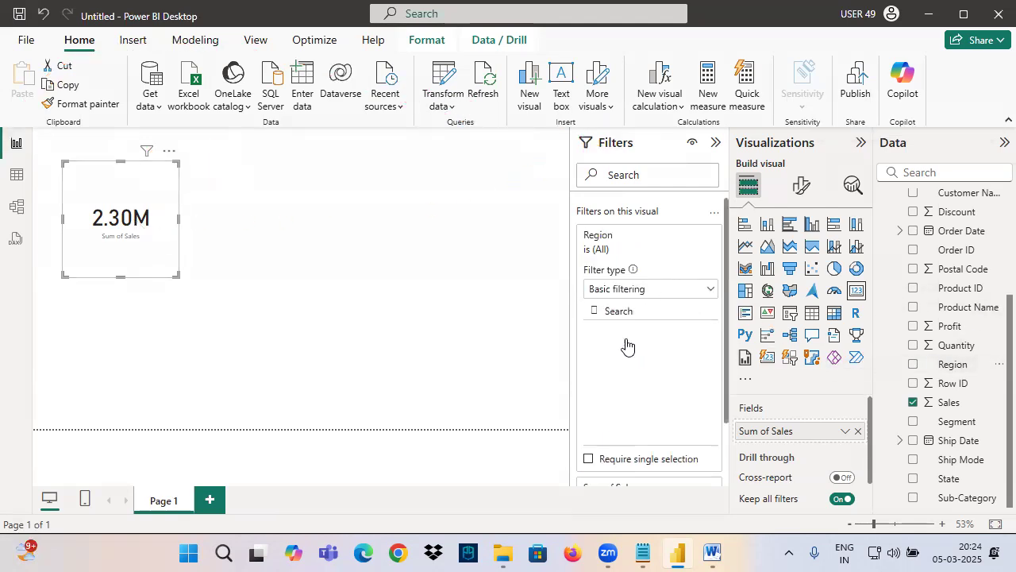
click(611, 351)
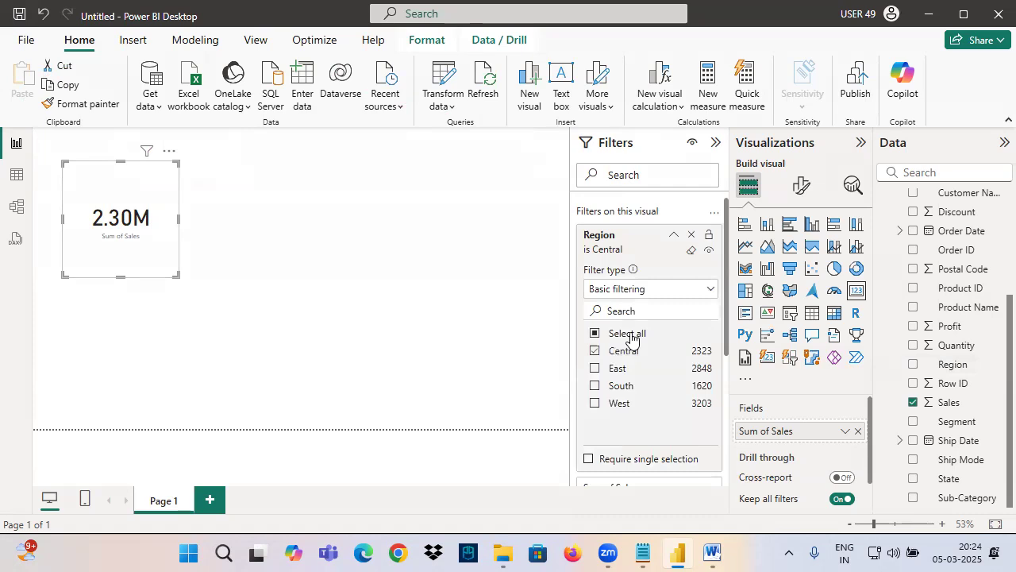
click(675, 238)
mouse_move(143, 158)
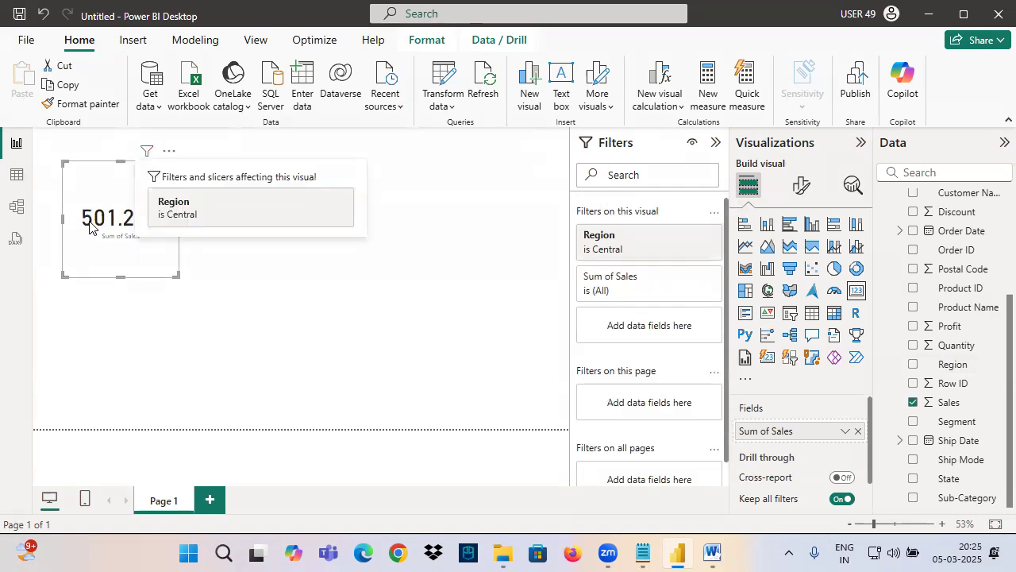
Step: Show the Orders table in Table view, mark its row count in pen, and clear the marks
click(16, 174)
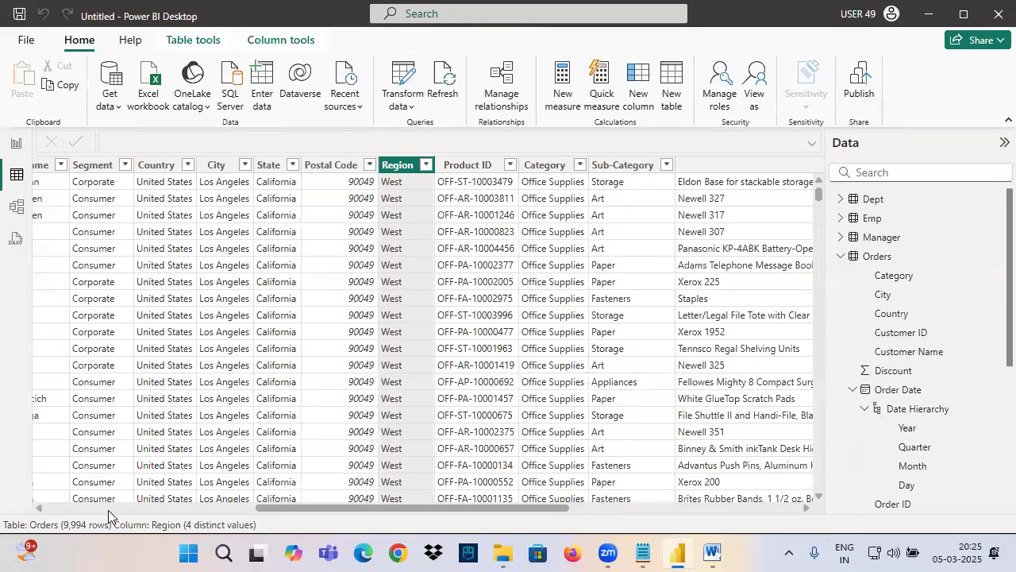
key(ctrl+2)
drag(54, 514, 122, 536)
drag(65, 474, 73, 514)
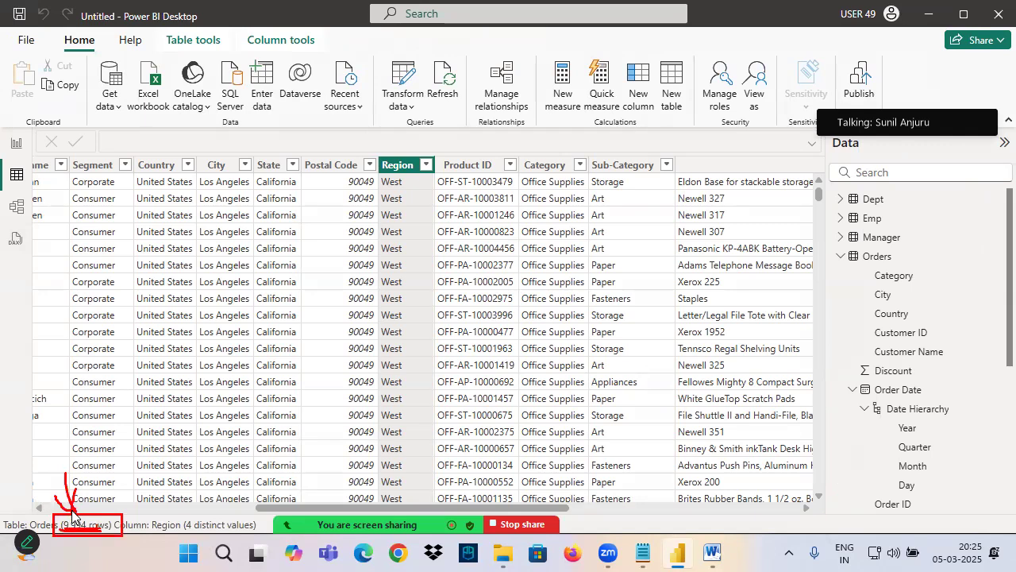
Step: Back in Report view, circle Save and Publish in pen, sketch an upward arrow and a person figure, and draw an arrow to the card
click(16, 143)
key(ctrl+2)
drag(41, 27, 6, 30)
drag(874, 69, 858, 53)
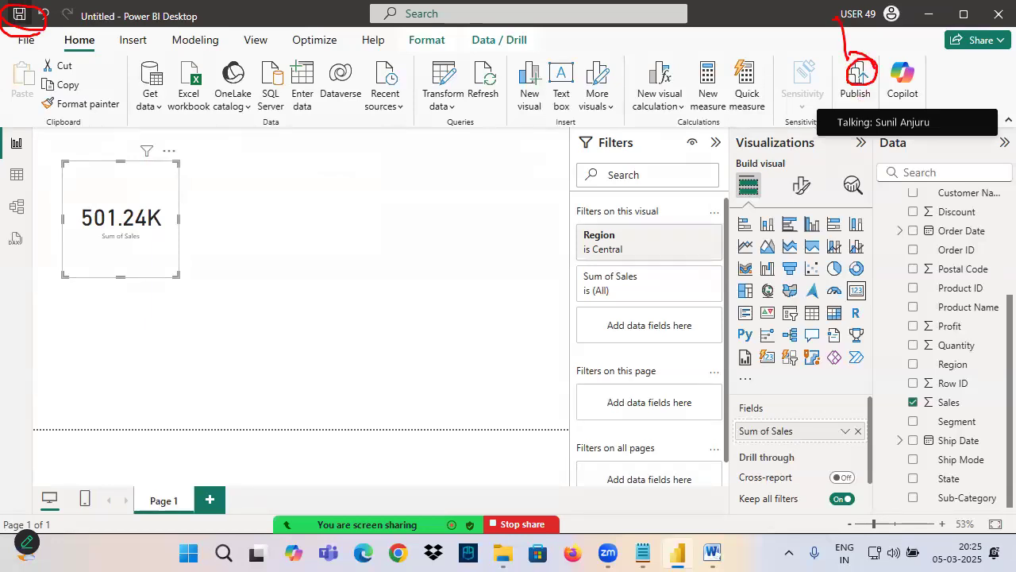
drag(775, 17, 774, 75)
drag(758, 77, 798, 55)
drag(790, 17, 796, 22)
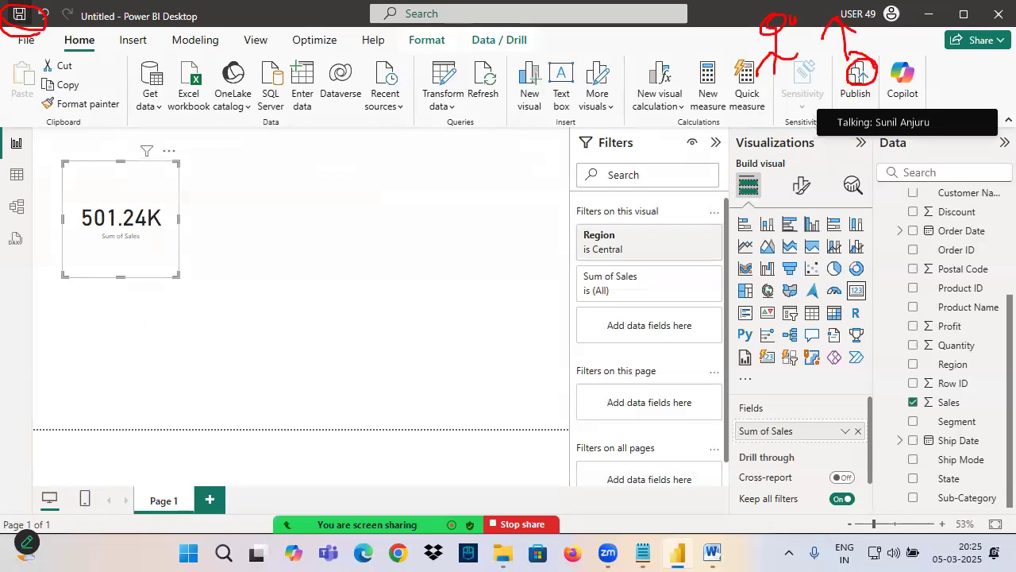
mouse_move(140, 181)
mouse_down()
mouse_move(148, 211)
mouse_move(332, 125)
mouse_up()
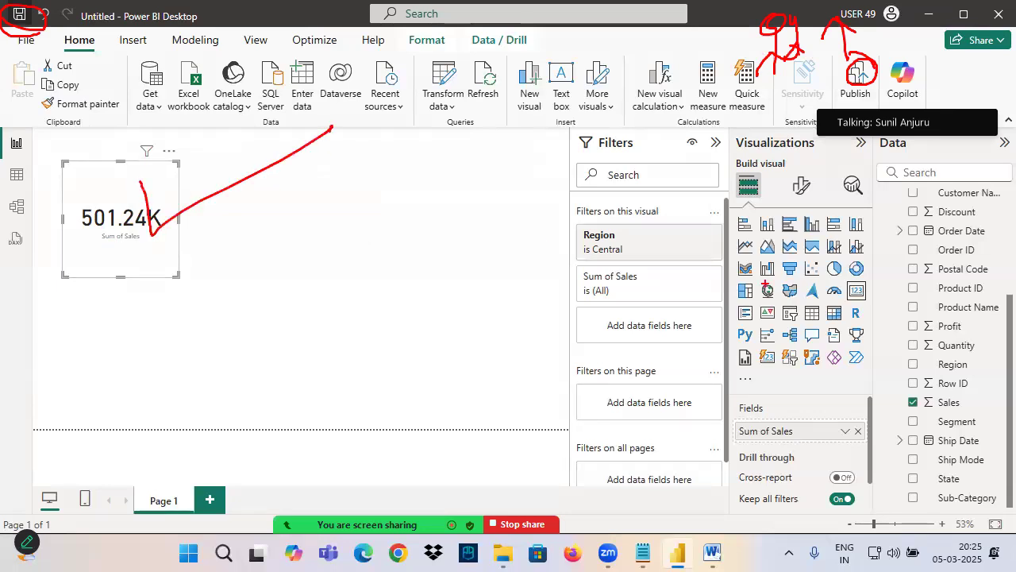
Step: In pen, draw an arrow from the data fields to a handwritten "4R", link it to the circled Region filter, and extend to the card
drag(983, 232, 823, 247)
mouse_move(843, 228)
mouse_down()
mouse_move(823, 248)
mouse_move(843, 266)
mouse_up()
mouse_move(787, 213)
mouse_down()
mouse_move(802, 234)
mouse_move(799, 259)
mouse_up()
drag(810, 210, 815, 251)
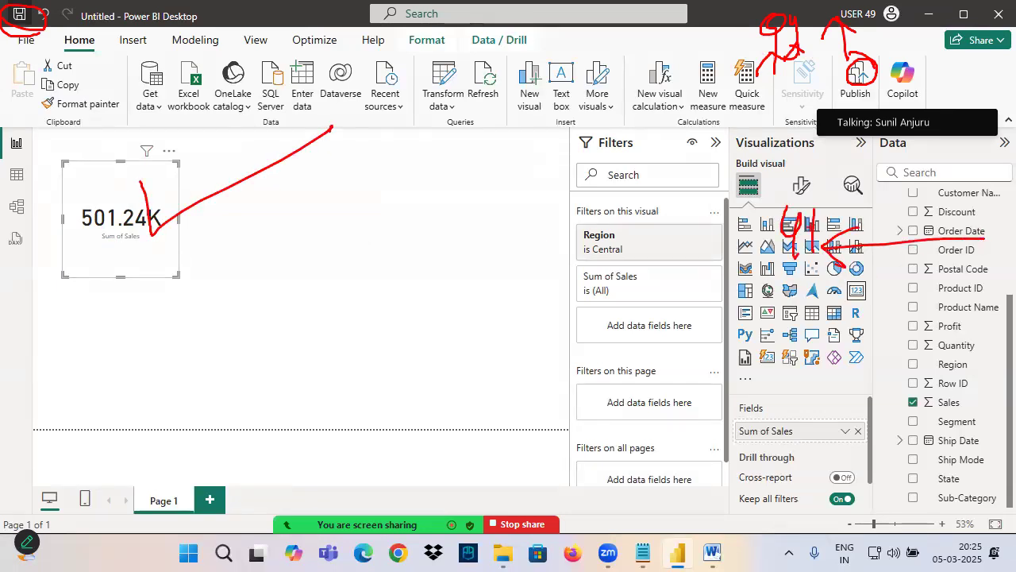
drag(823, 195, 654, 254)
mouse_move(654, 253)
mouse_down()
mouse_move(670, 225)
mouse_move(654, 253)
mouse_move(389, 125)
mouse_move(165, 238)
mouse_up()
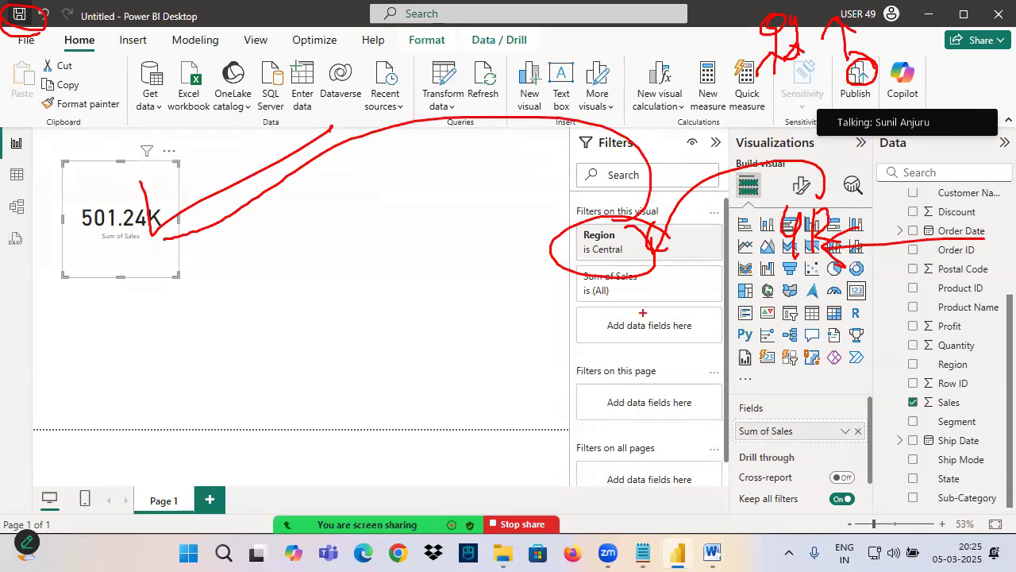
Step: Draw strike lines across the Region filter, the data fields and the card, and clear all pen marks
drag(611, 261, 719, 195)
drag(607, 207, 118, 197)
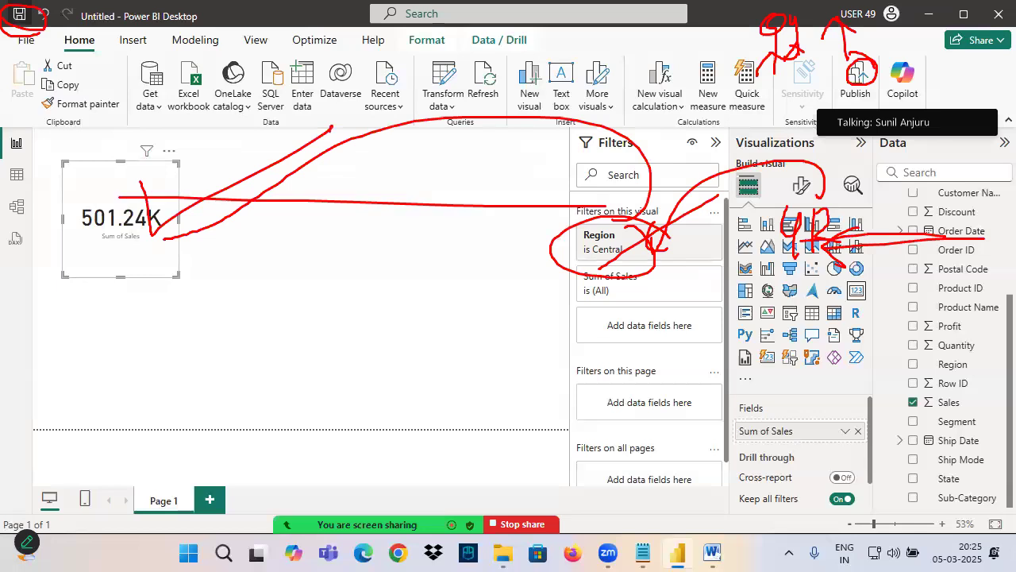
drag(1015, 167, 34, 214)
drag(51, 102, 715, 272)
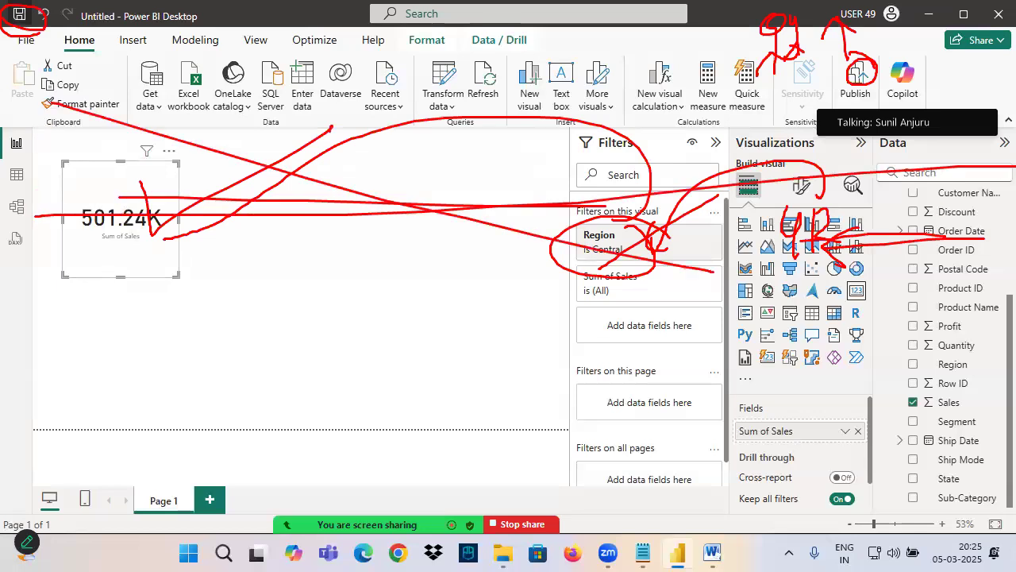
key(Escape)
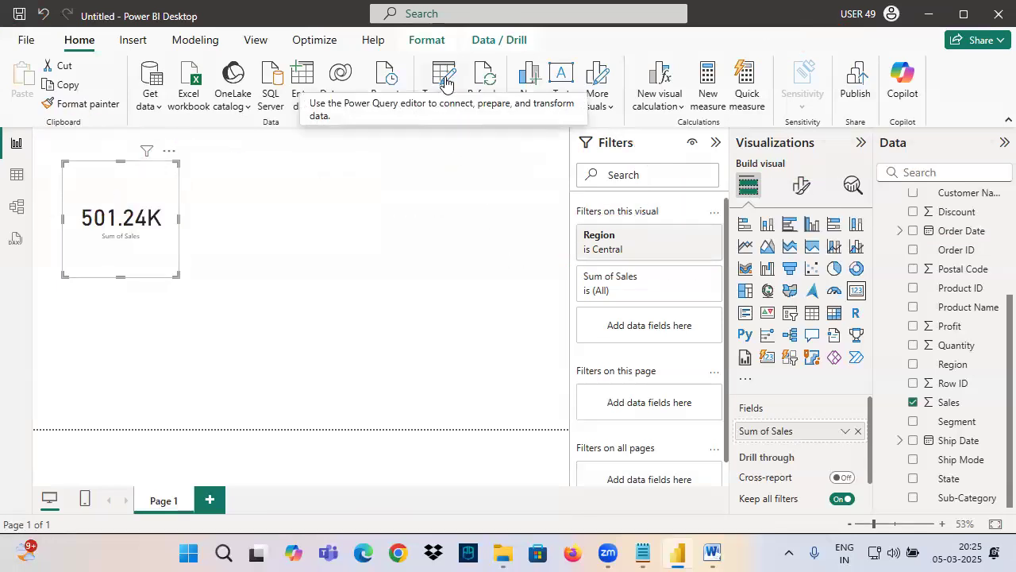
Step: Delete the sales card, open the Power Query Editor, and select the Region column of the Orders query
key(Delete)
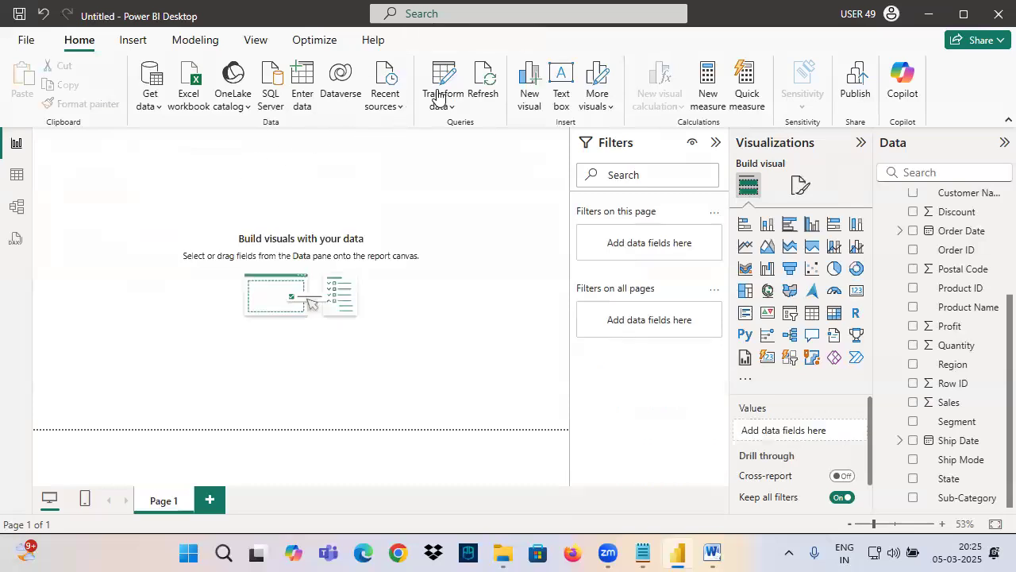
click(443, 89)
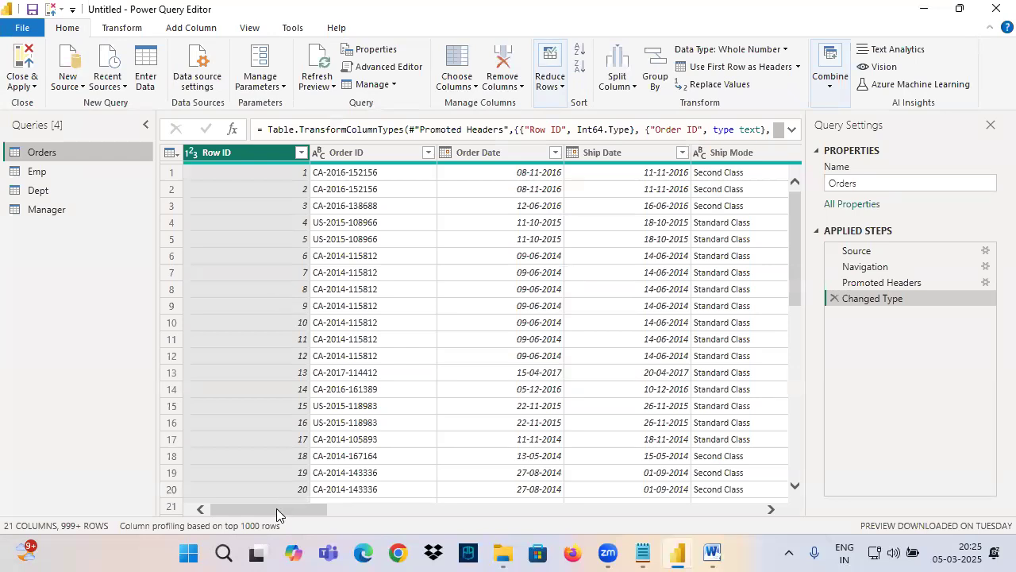
drag(276, 508, 482, 505)
click(707, 155)
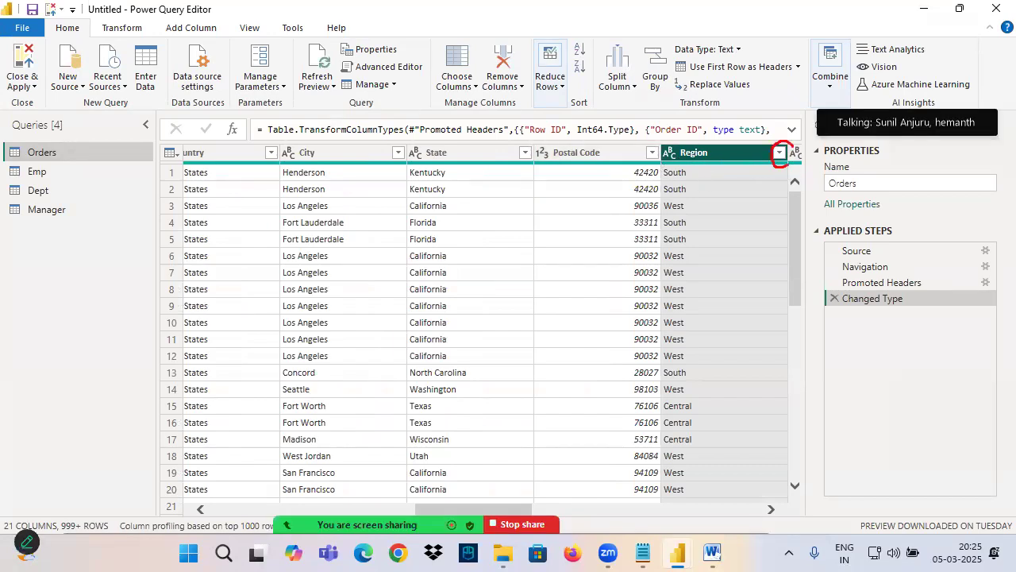
Step: Filter the Region column to keep only Central, point out the filter condition in the formula with pen marks, and clear them
click(779, 153)
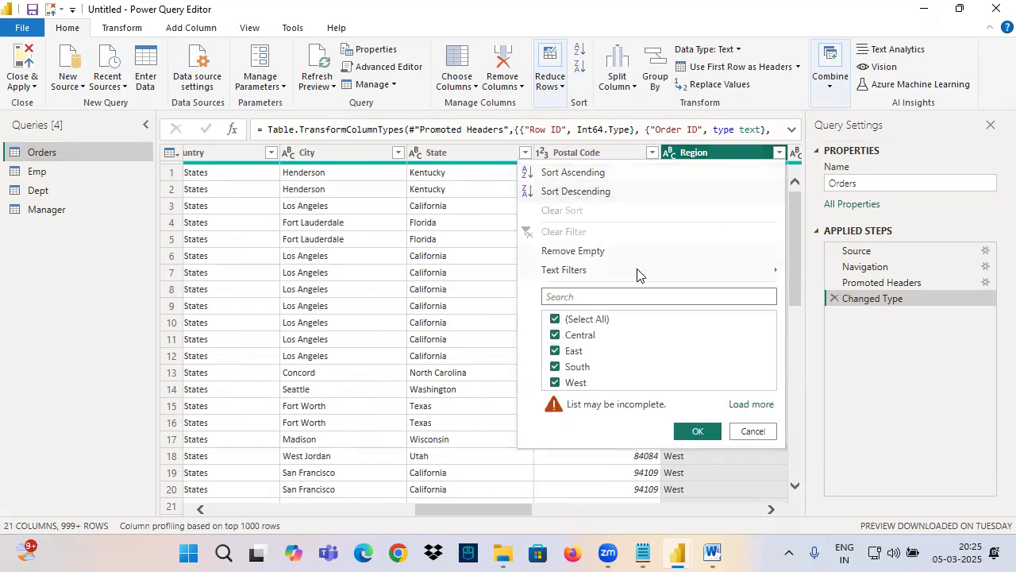
click(565, 319)
click(556, 335)
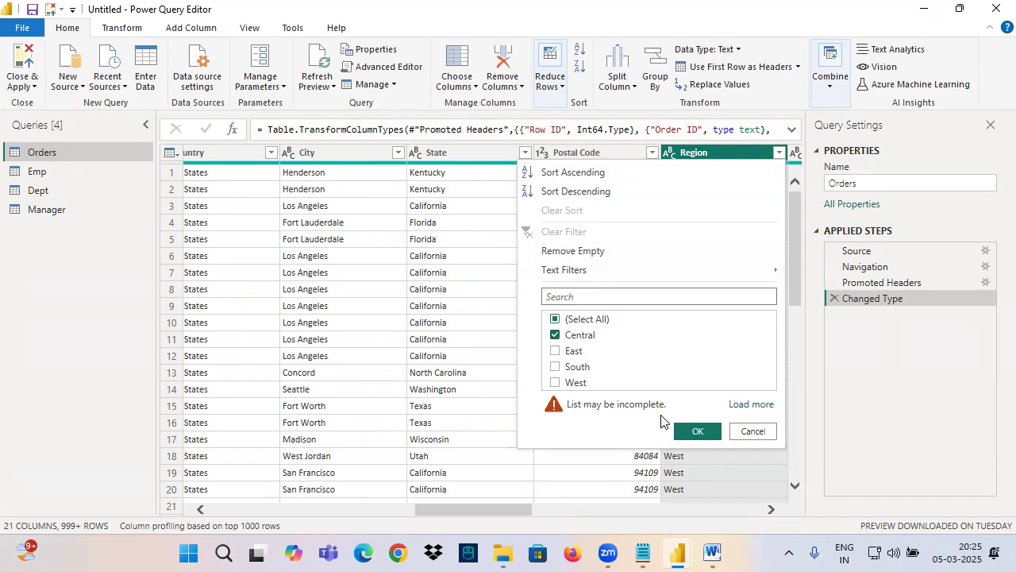
click(698, 433)
drag(467, 117, 616, 145)
drag(520, 78, 526, 121)
key(Escape)
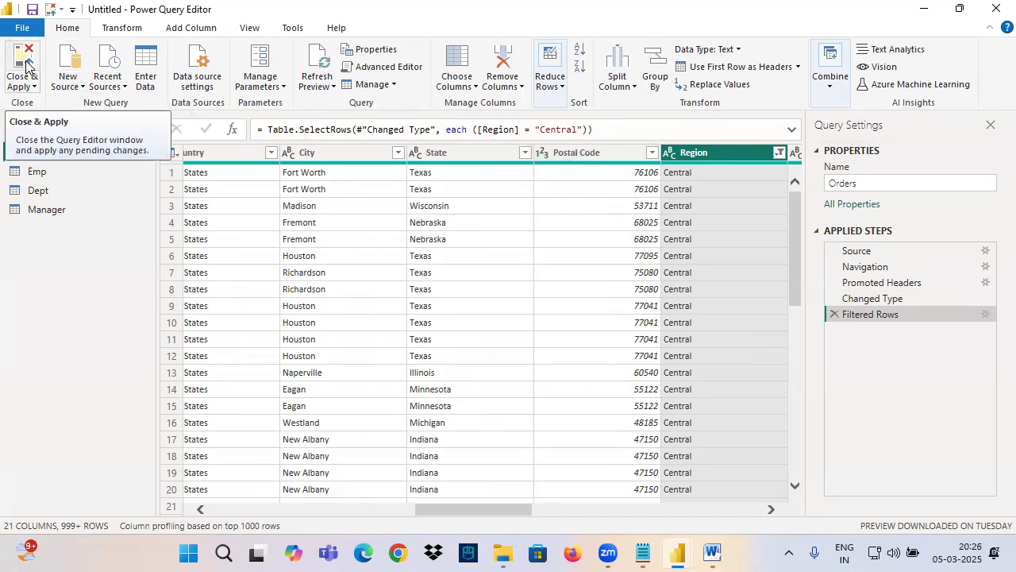
Step: Close and apply the Power Query changes and select the Region column of Orders in Table view
click(22, 63)
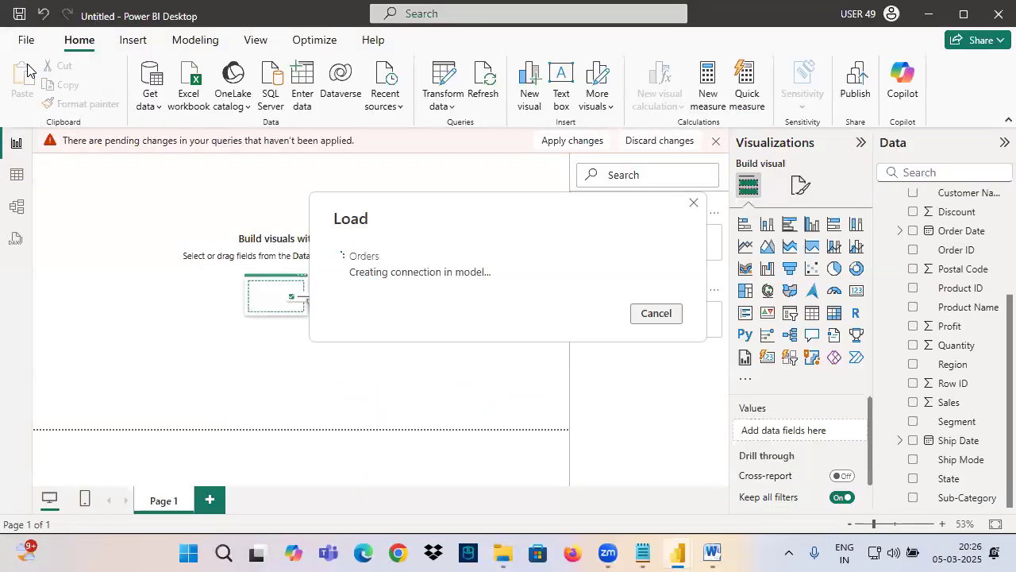
click(18, 174)
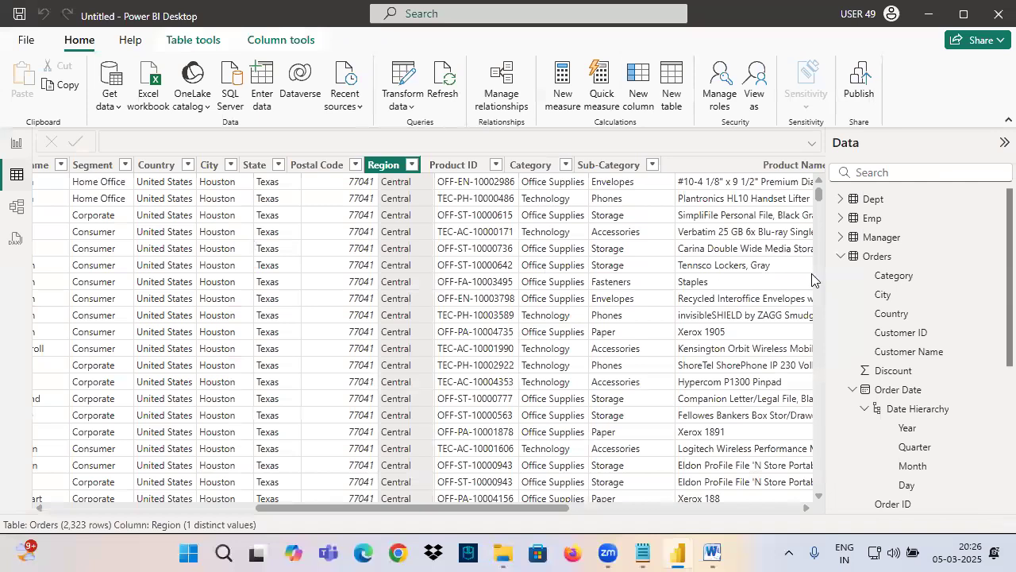
click(377, 166)
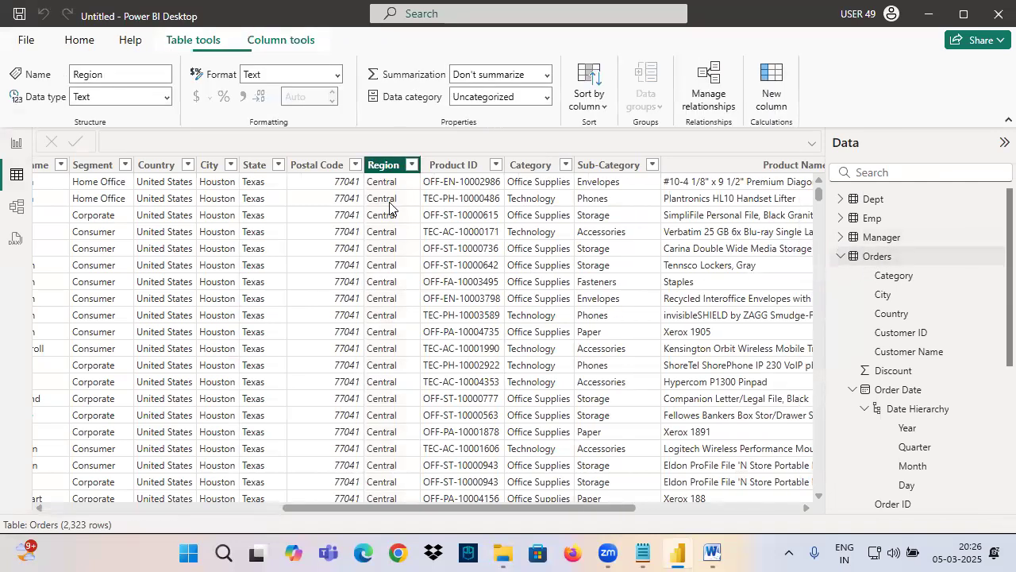
Step: Underline the Orders row count in pen, handwrite an underlined "9994" over the table, clear the marks, and return to Report view
drag(59, 533, 132, 535)
mouse_move(189, 342)
mouse_down()
mouse_move(168, 367)
mouse_move(204, 362)
mouse_up()
drag(194, 350, 194, 413)
drag(238, 343, 237, 391)
drag(271, 331, 271, 367)
mouse_move(279, 329)
mouse_down()
mouse_move(290, 362)
mouse_move(273, 389)
mouse_up()
drag(156, 446, 371, 367)
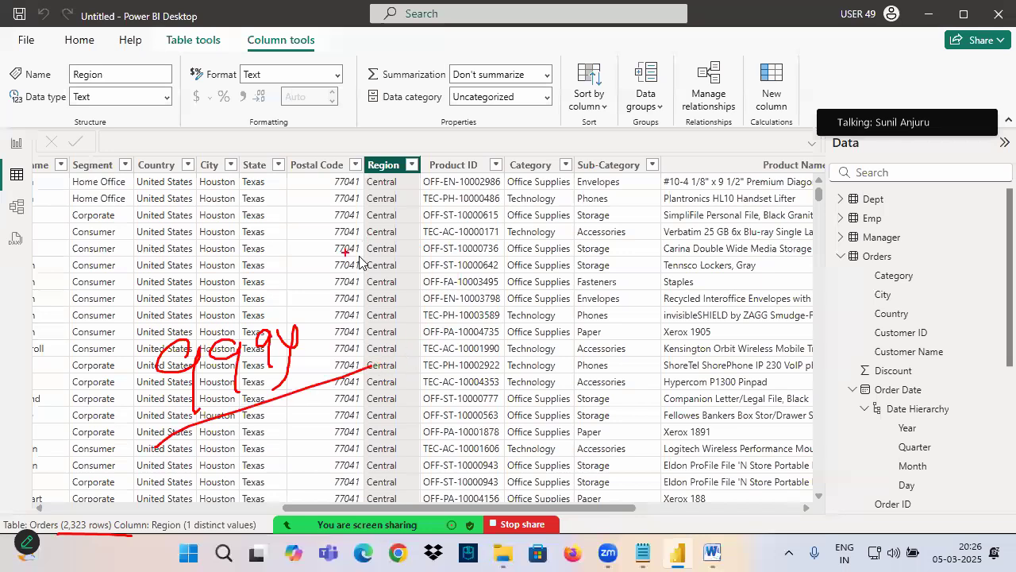
key(Escape)
click(17, 148)
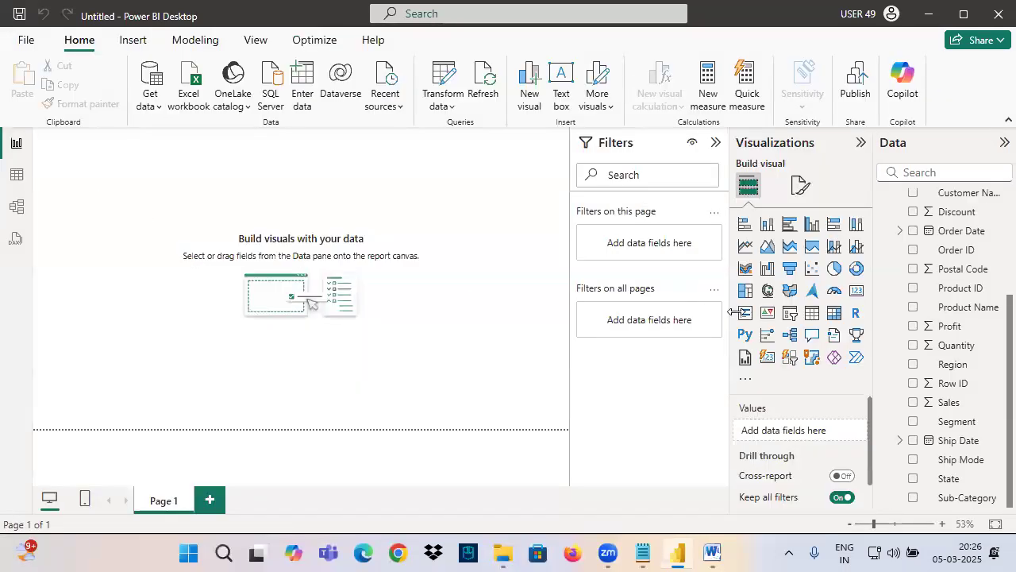
Step: Add a card visual showing the sum of Sales, reposition it on the report canvas, and switch to the Notepad notes
click(856, 291)
drag(953, 402, 104, 205)
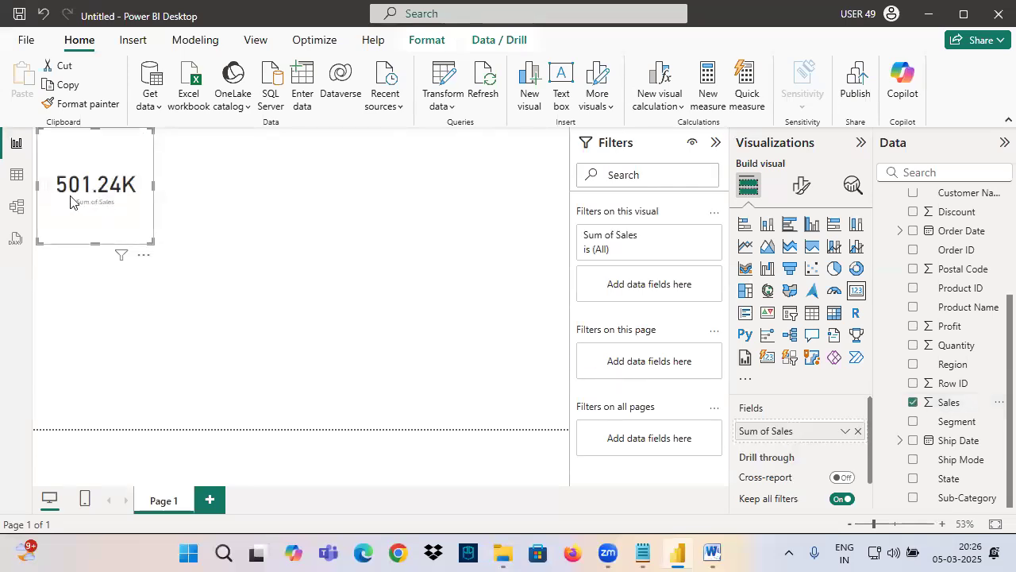
drag(114, 200, 154, 220)
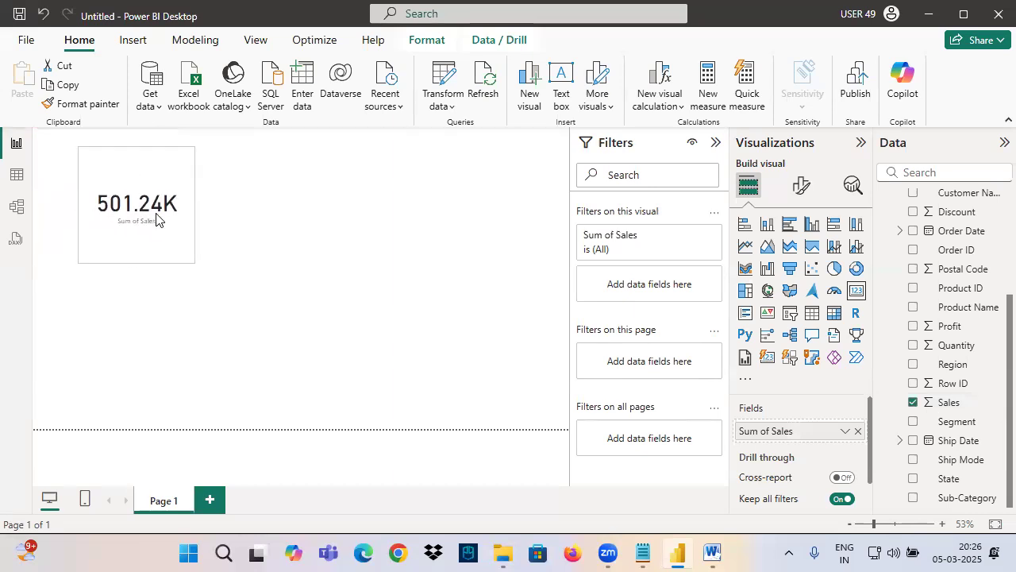
click(645, 553)
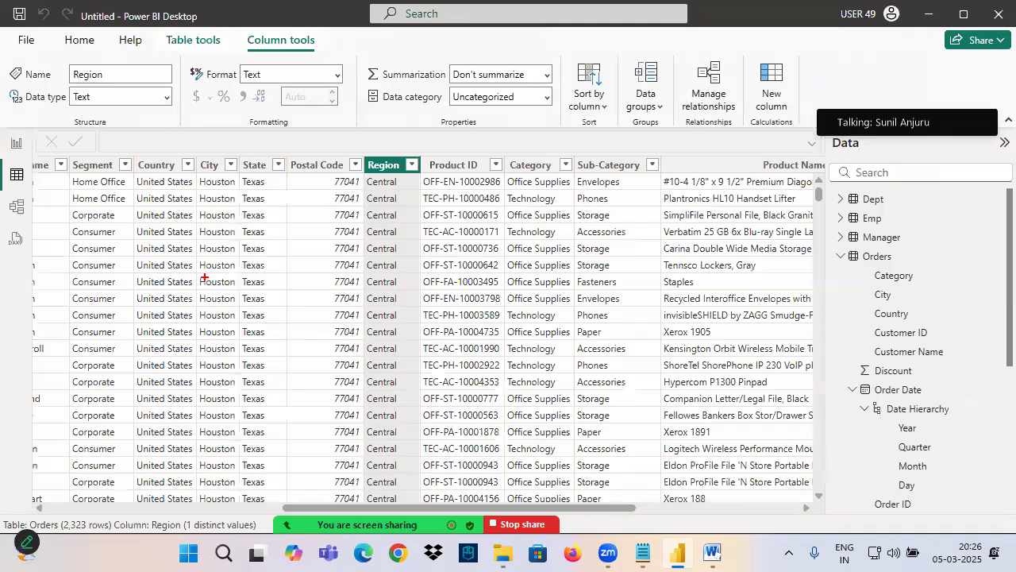
Step: Handwrite "9994" in pen over the Orders table, link it to the circled row count, clear the marks, and return to Report view
drag(203, 276, 208, 326)
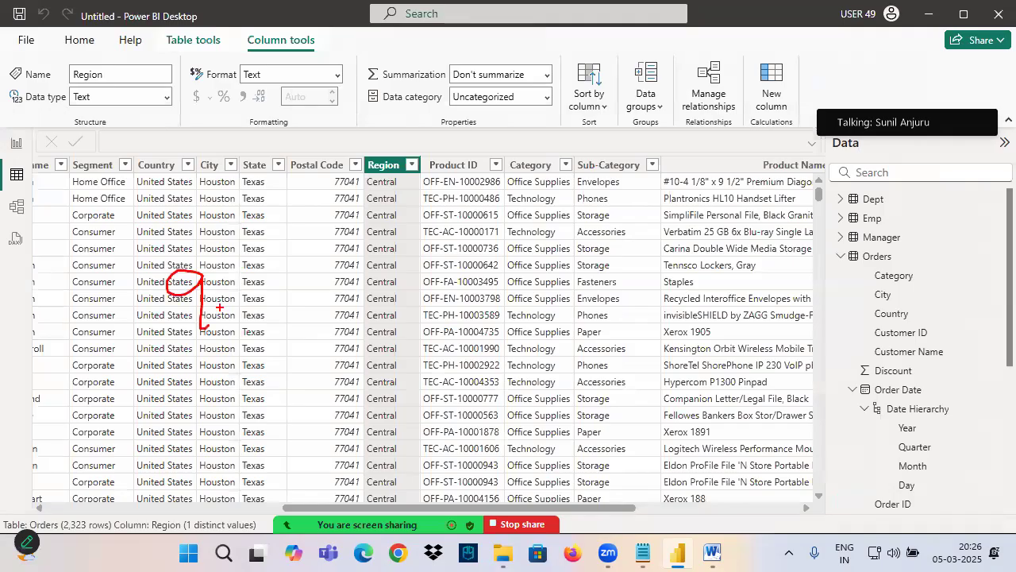
drag(255, 256, 260, 270)
mouse_move(268, 254)
mouse_down()
mouse_move(261, 318)
mouse_move(89, 470)
mouse_move(73, 514)
mouse_move(105, 514)
mouse_move(175, 447)
mouse_move(171, 478)
mouse_up()
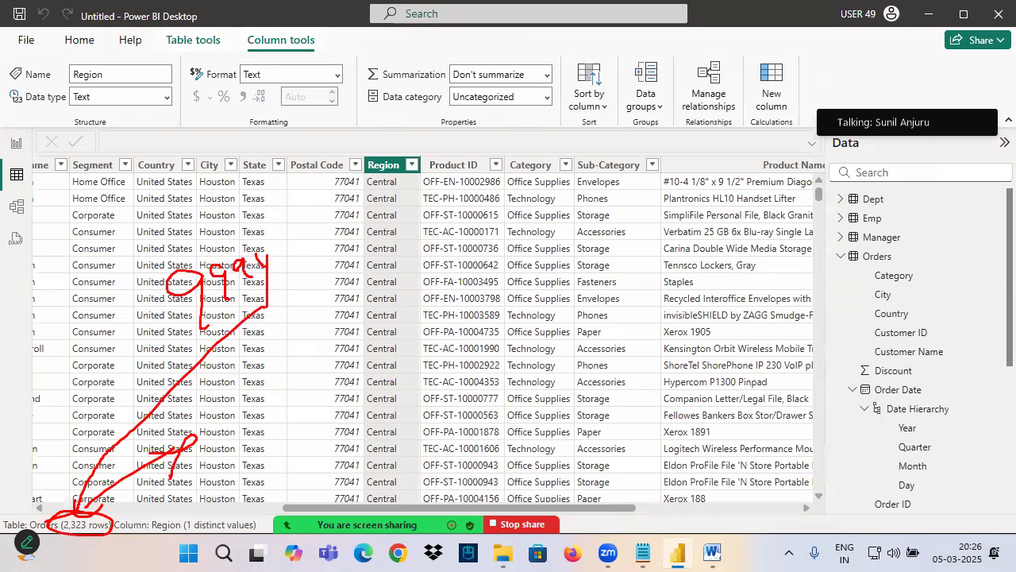
click(16, 143)
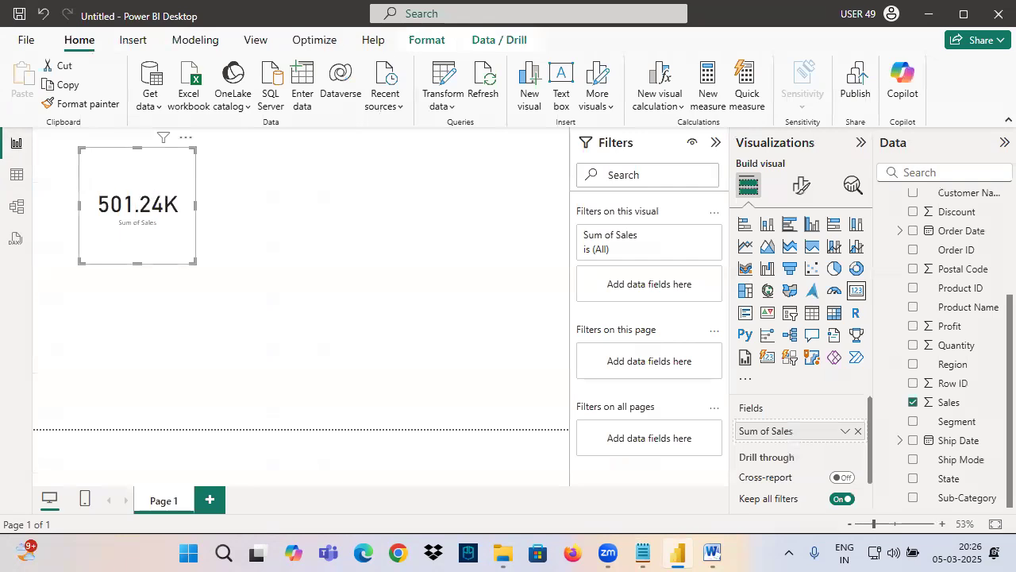
Step: Draw pen arrows from the Data pane to the sales card, cross out the Filters pane, and clear the marks
drag(227, 113, 106, 189)
mouse_move(971, 209)
mouse_down()
mouse_move(980, 210)
mouse_move(767, 336)
mouse_move(203, 182)
mouse_up()
mouse_move(611, 103)
mouse_down()
mouse_move(618, 173)
mouse_move(640, 184)
mouse_up()
drag(641, 142, 622, 244)
drag(682, 129, 569, 322)
drag(536, 89, 713, 298)
drag(711, 128, 620, 238)
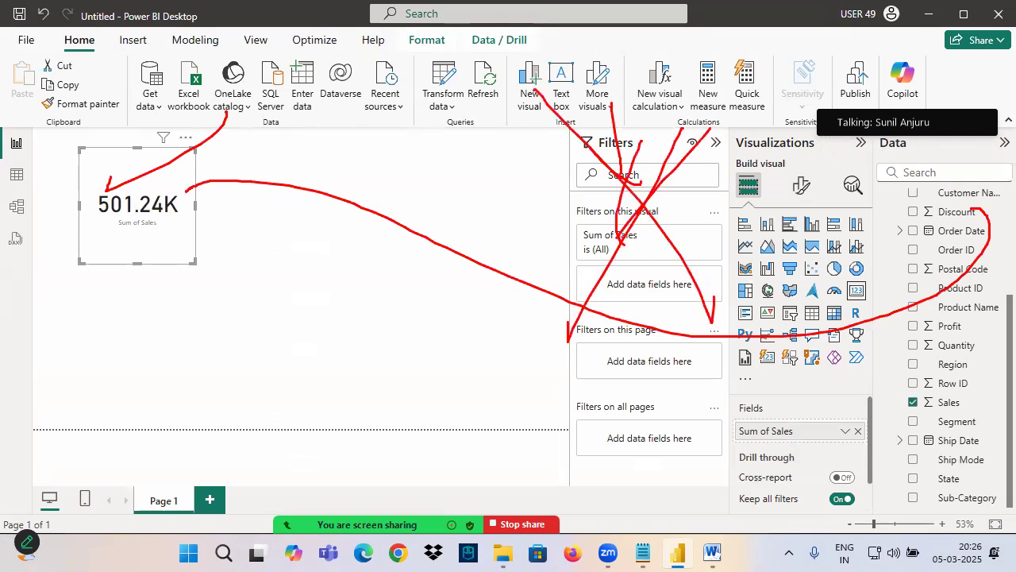
drag(644, 187, 571, 301)
drag(547, 106, 750, 321)
key(Escape)
Step: Switch to the Notepad notes and highlight "Power Query" in the line about the advantages of filtering data
key(alt+Tab)
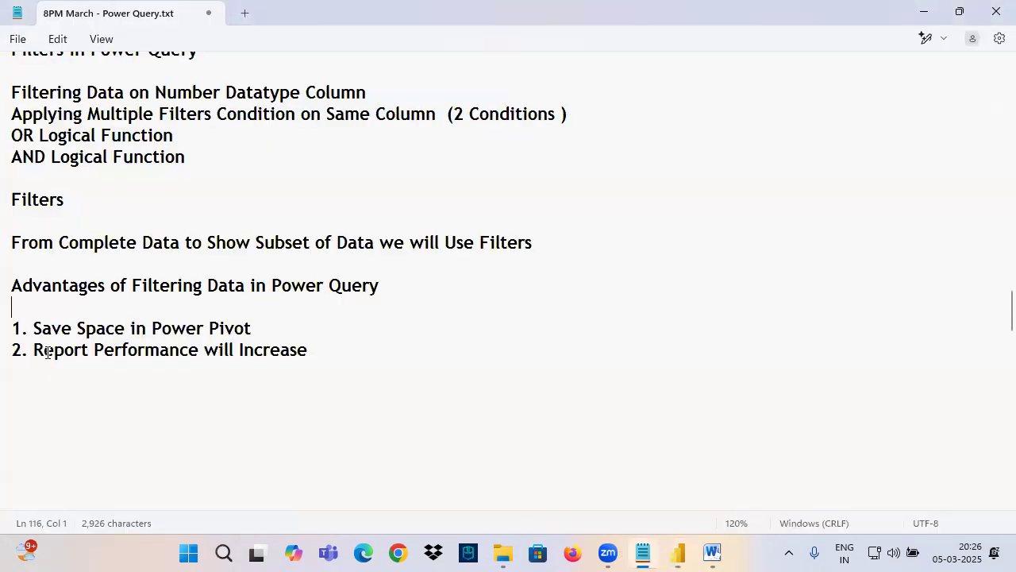
drag(20, 238, 286, 386)
click(173, 311)
scroll(68, 217, up, 1)
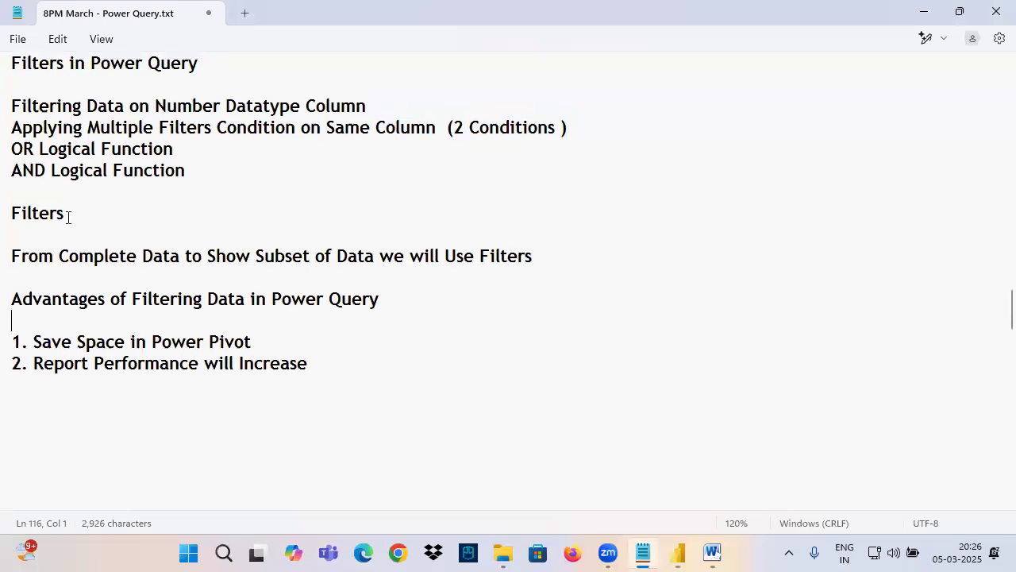
drag(271, 352, 391, 350)
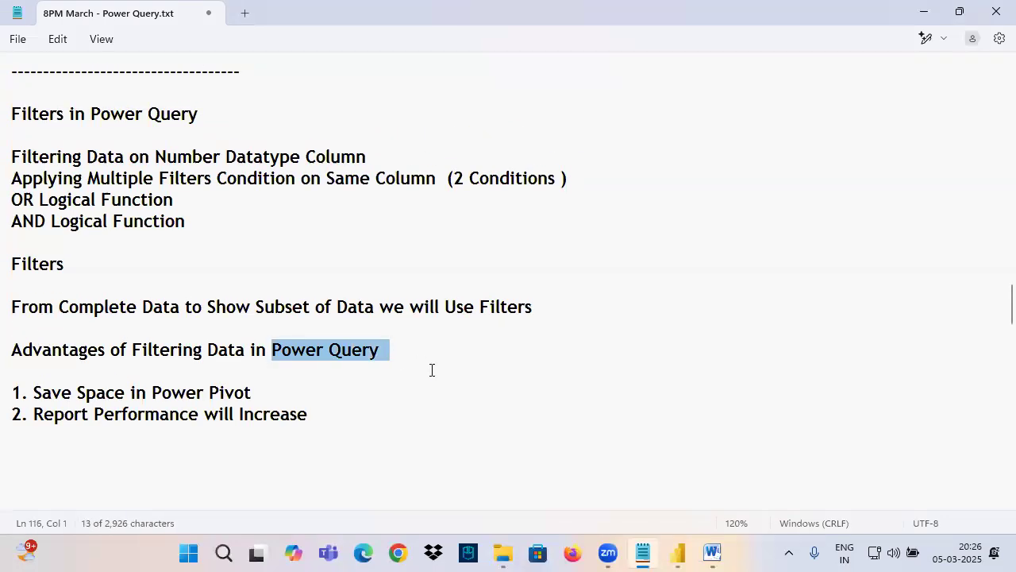
scroll(425, 358, down, 3)
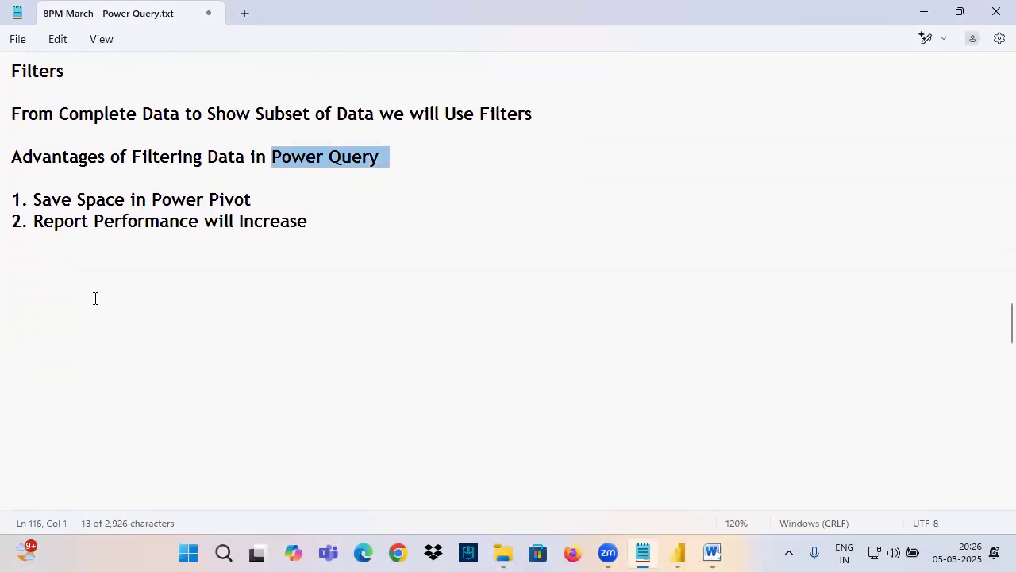
Step: Switch to the Power BI Architecture diagram in Word and point out the Power Query and Power View boxes
click(712, 553)
drag(373, 324, 324, 299)
drag(602, 324, 547, 295)
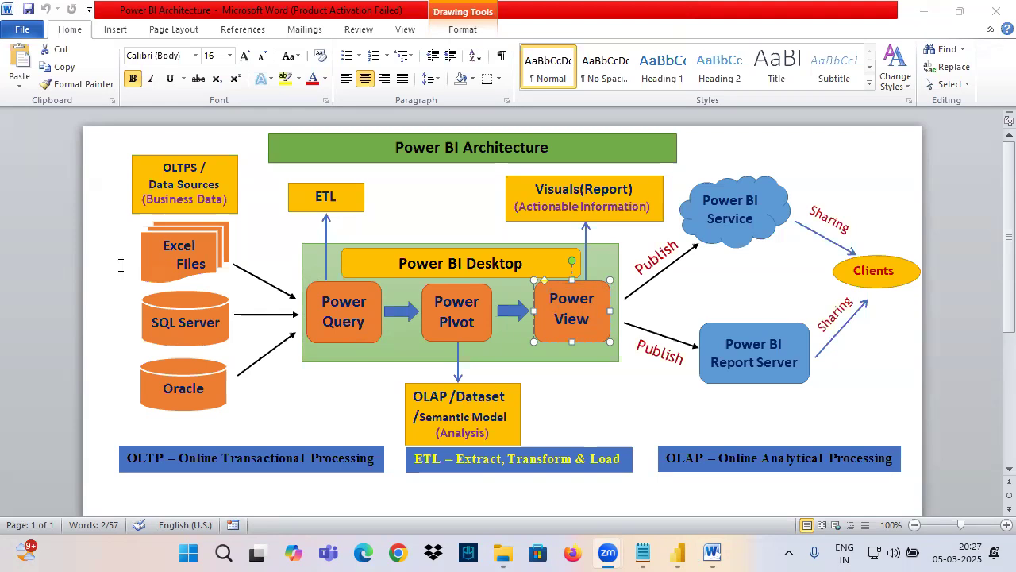
Step: Return to the Notepad notes and add "Data Source" with "4 Regions" beneath it, below the list of advantages
key(alt+Tab)
text(Dat)
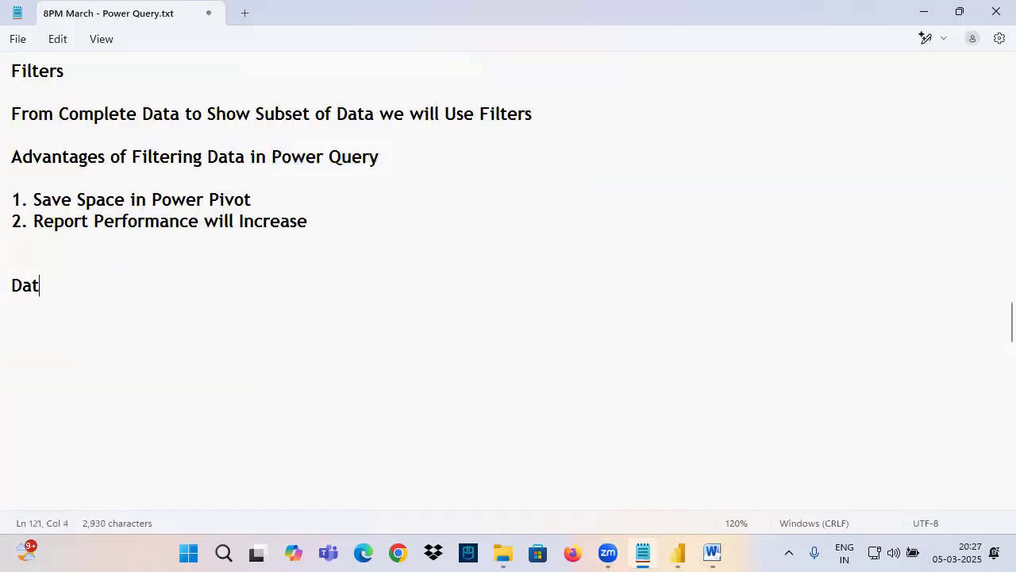
text(a Source)
key(Return)
text(4 Regions)
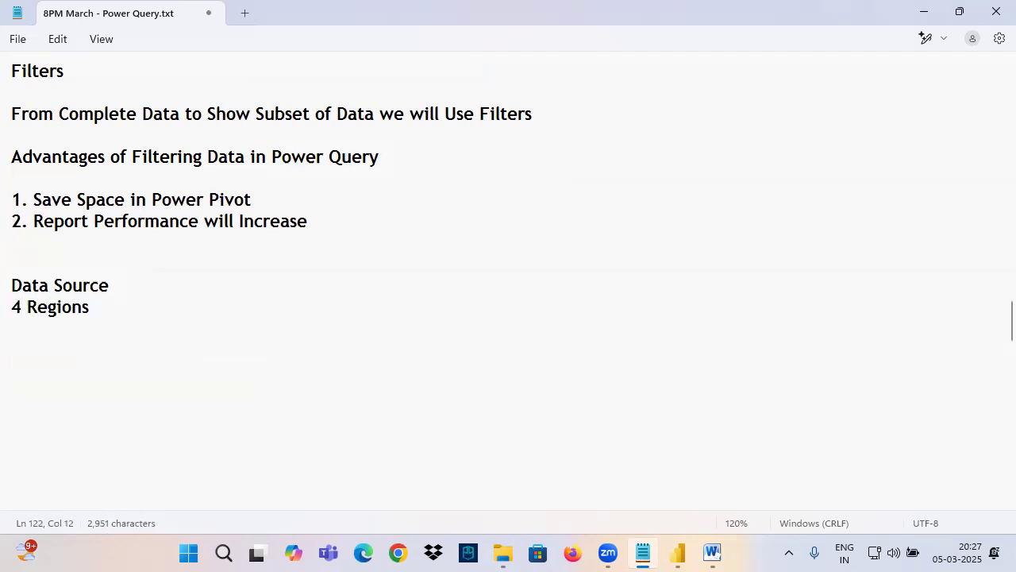
Step: Add "Multiple Reports" further along the "Data Source" line, spaced out with tabs
click(144, 289)
key(Tab)
key(Tab)
key(Tab)
key(Tab)
text(Multiple)
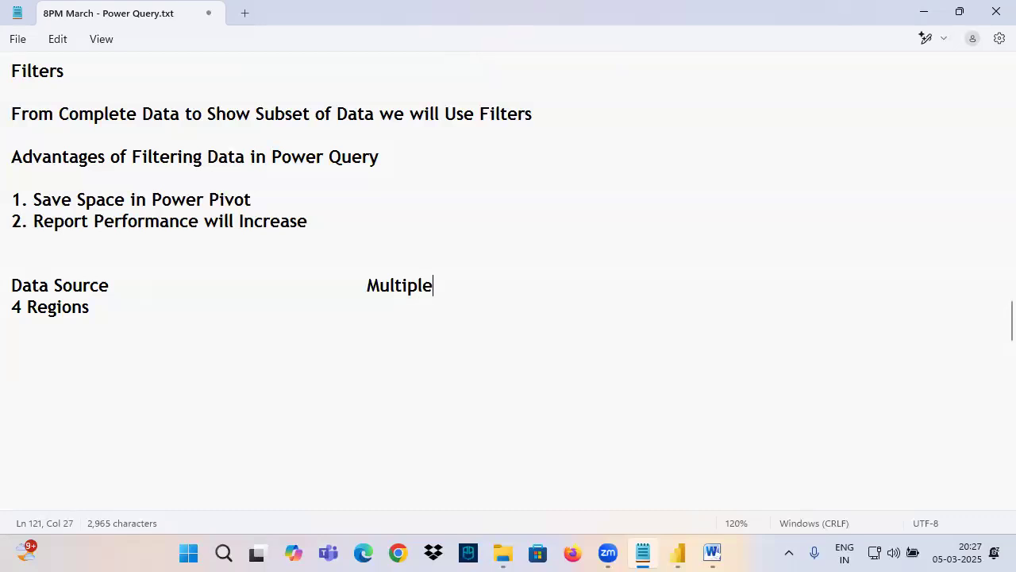
text( Reports)
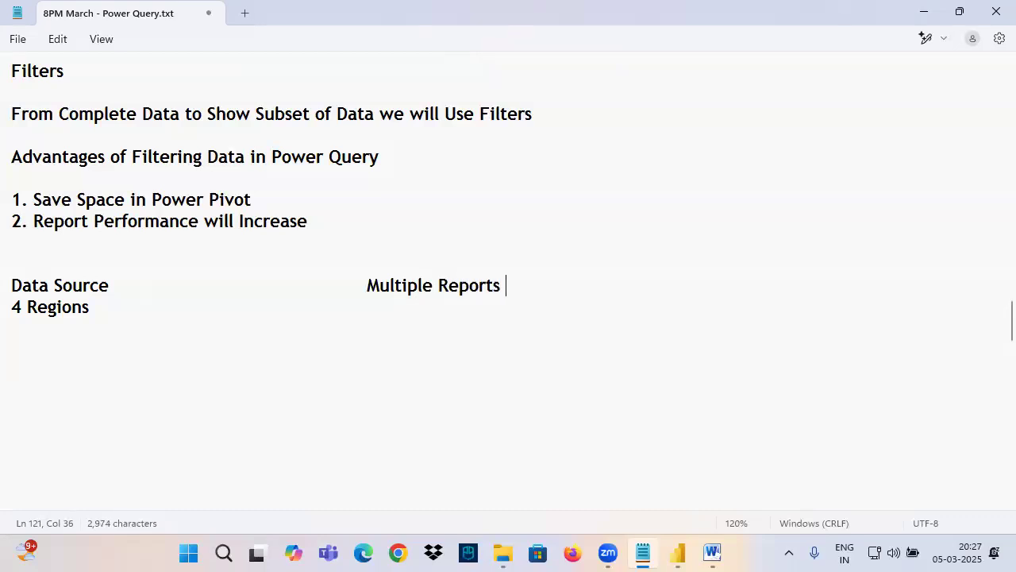
Step: Box the data source lines in pen, draw an arrow to the underlined and circled "Multiple Reports", and clear the marks
drag(2, 271, 134, 327)
mouse_move(58, 326)
mouse_down()
mouse_move(27, 434)
mouse_move(463, 290)
mouse_move(465, 337)
mouse_up()
drag(372, 303, 567, 291)
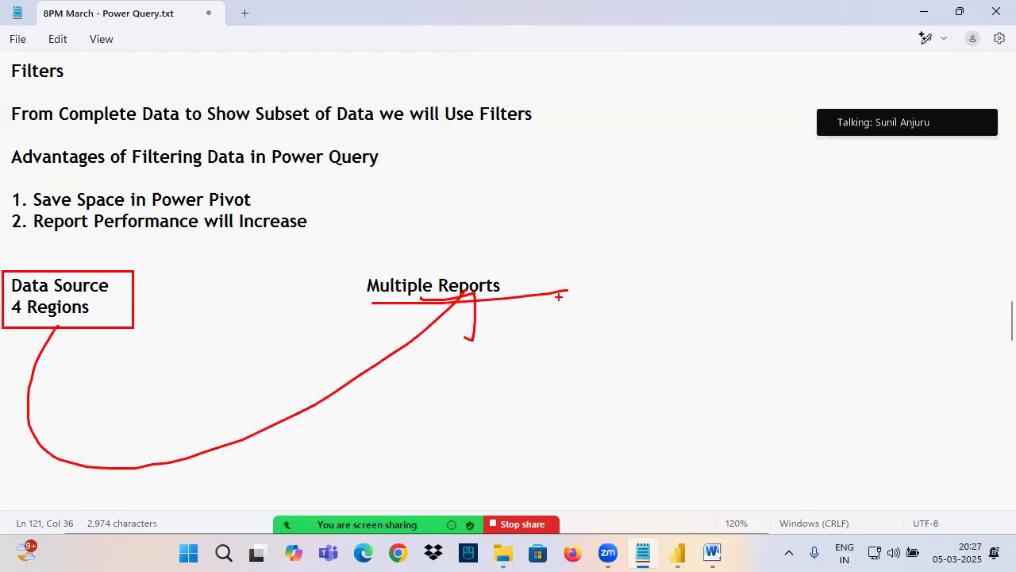
drag(11, 302, 208, 288)
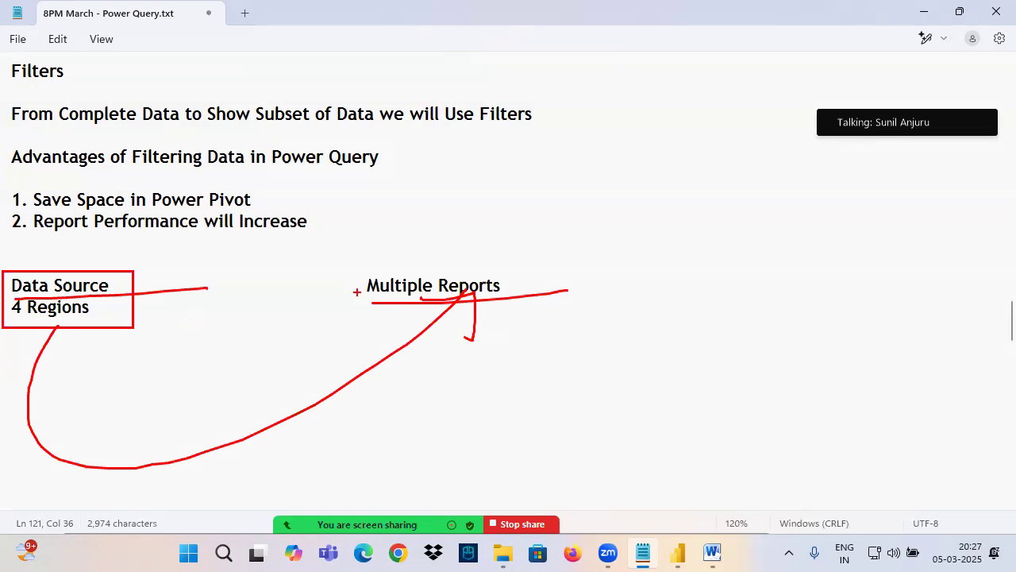
mouse_move(421, 267)
mouse_down()
mouse_move(475, 305)
mouse_move(397, 262)
mouse_up()
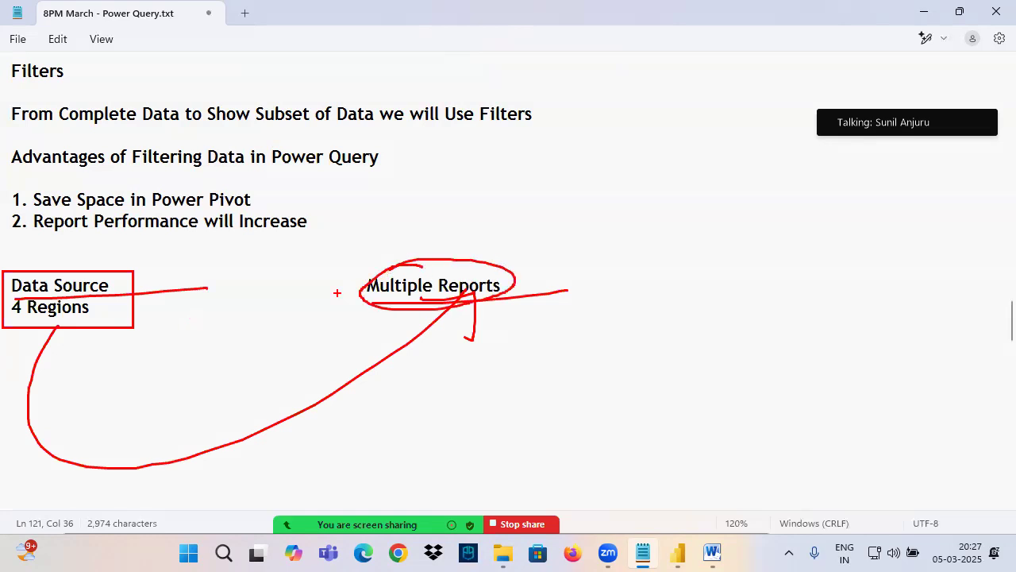
key(Escape)
Step: Insert "OLAP" between "Data Source" and "Multiple Reports", with extra tab spacing after it
click(235, 287)
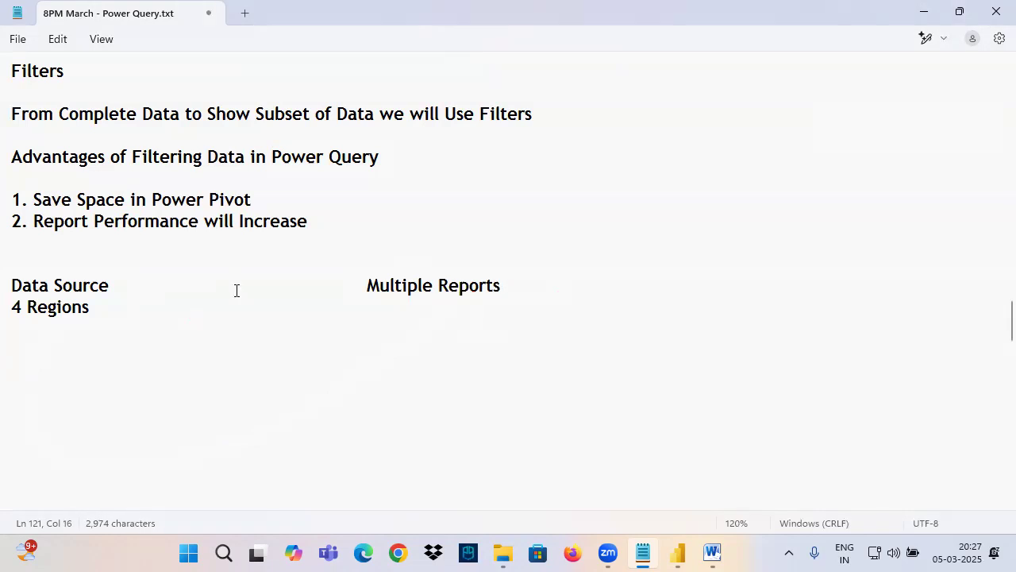
key(Tab)
text(Se)
key(BackSpace)
key(BackSpace)
text(OLAP)
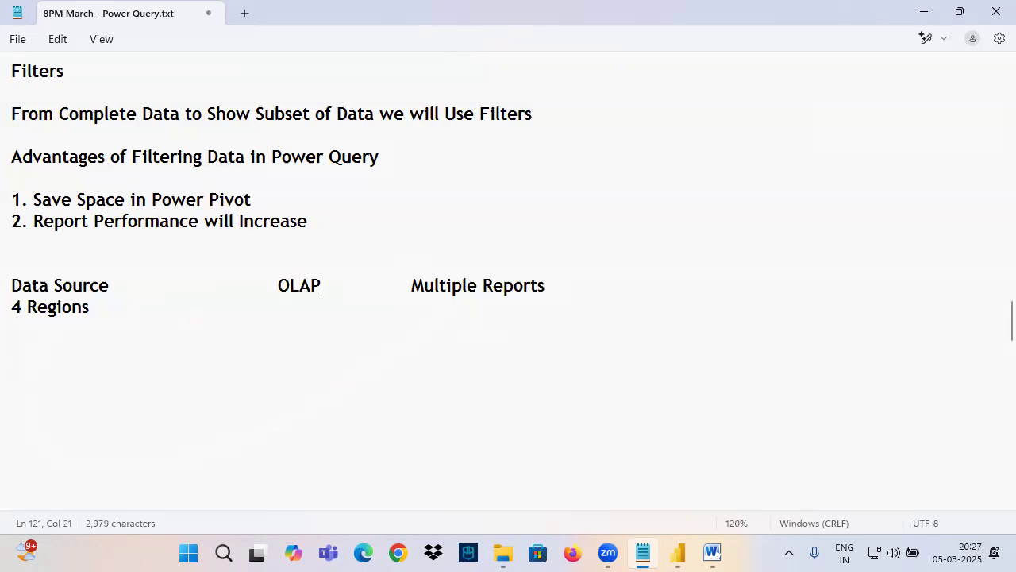
key(Tab)
key(Caps_Lock)
key(Tab)
key(Caps_Lock)
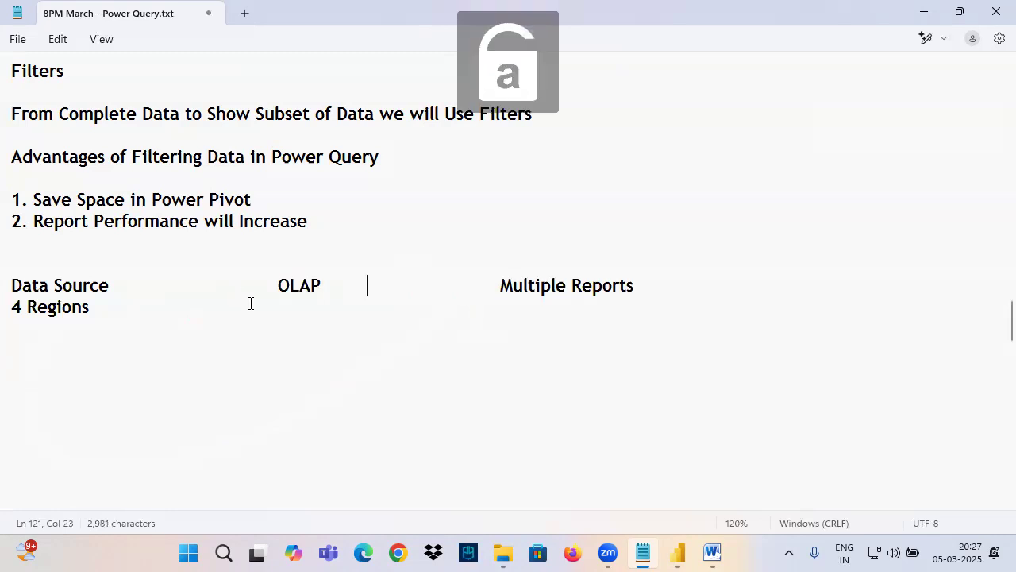
Step: Draw pen arrows from the boxed data source through the circled "OLAP" to the underlined "Multiple Reports", and clear the marks
drag(509, 309, 632, 301)
mouse_move(320, 285)
mouse_down()
mouse_move(486, 289)
mouse_move(460, 339)
mouse_up()
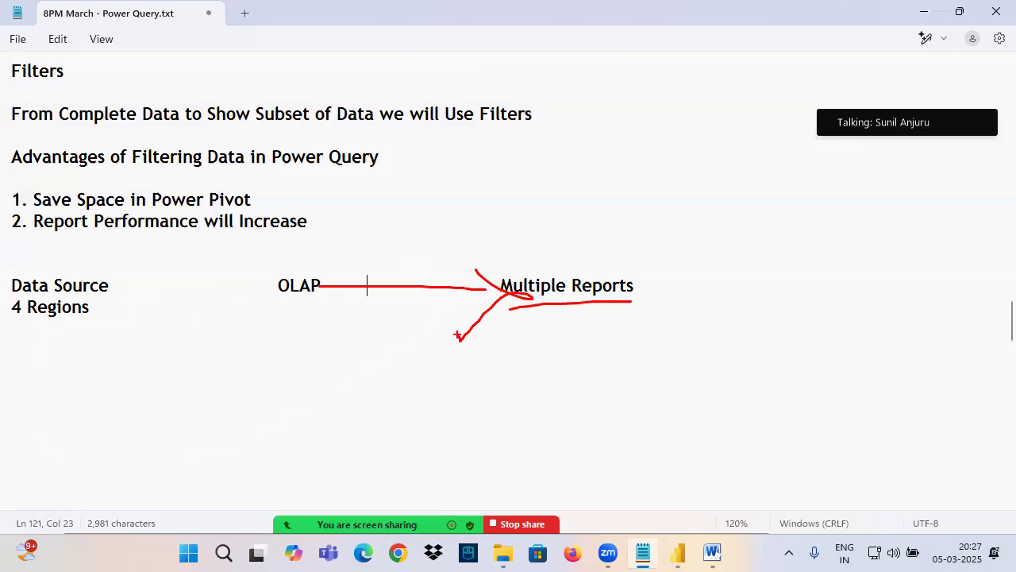
drag(8, 269, 118, 323)
mouse_move(96, 284)
mouse_down()
mouse_move(92, 243)
mouse_move(299, 273)
mouse_move(266, 292)
mouse_up()
mouse_move(319, 261)
mouse_down()
mouse_move(340, 287)
mouse_move(278, 272)
mouse_up()
mouse_move(341, 288)
mouse_down()
mouse_move(508, 294)
mouse_move(461, 343)
mouse_up()
drag(534, 300, 675, 302)
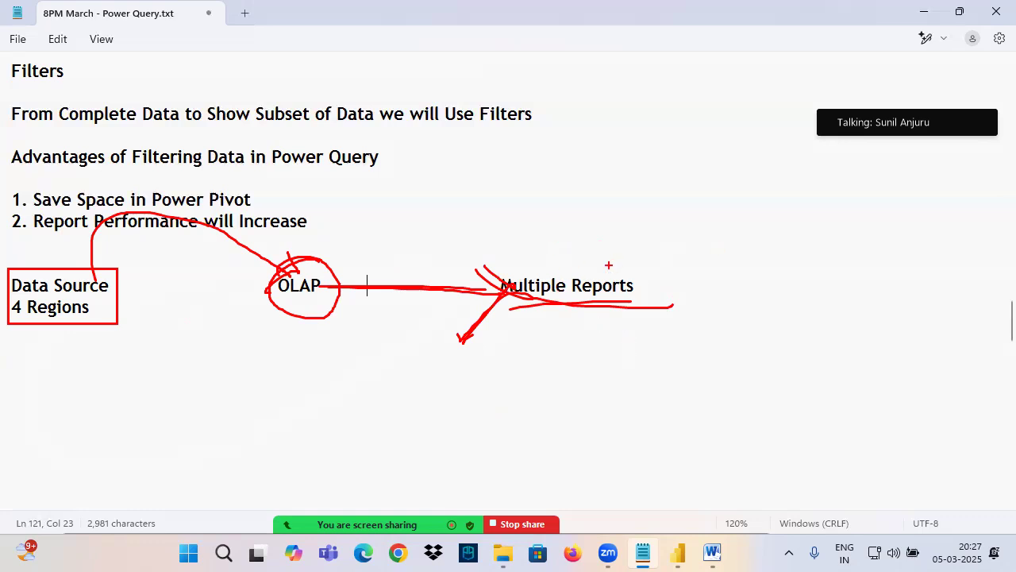
drag(273, 307, 316, 301)
drag(503, 303, 672, 290)
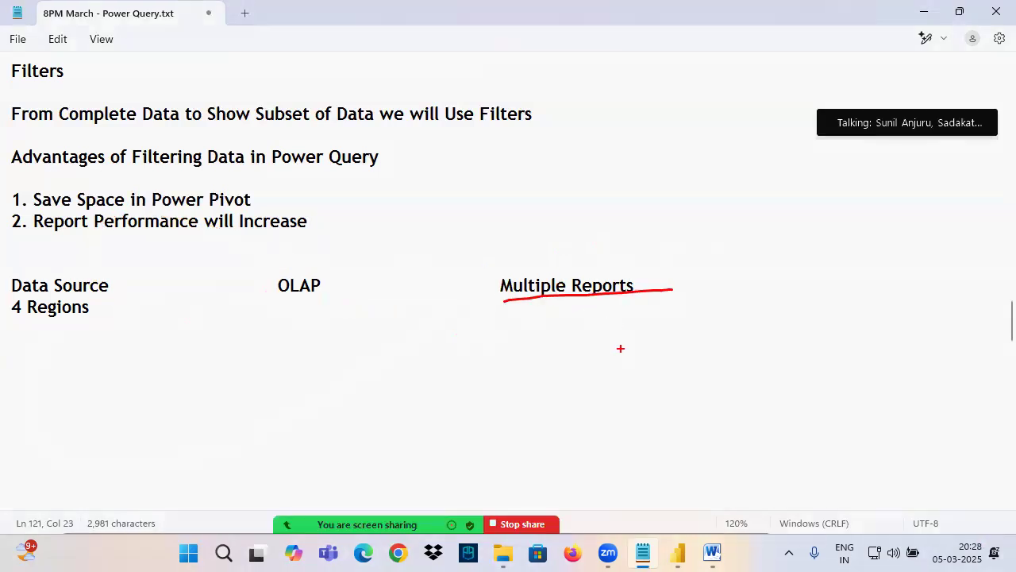
key(Escape)
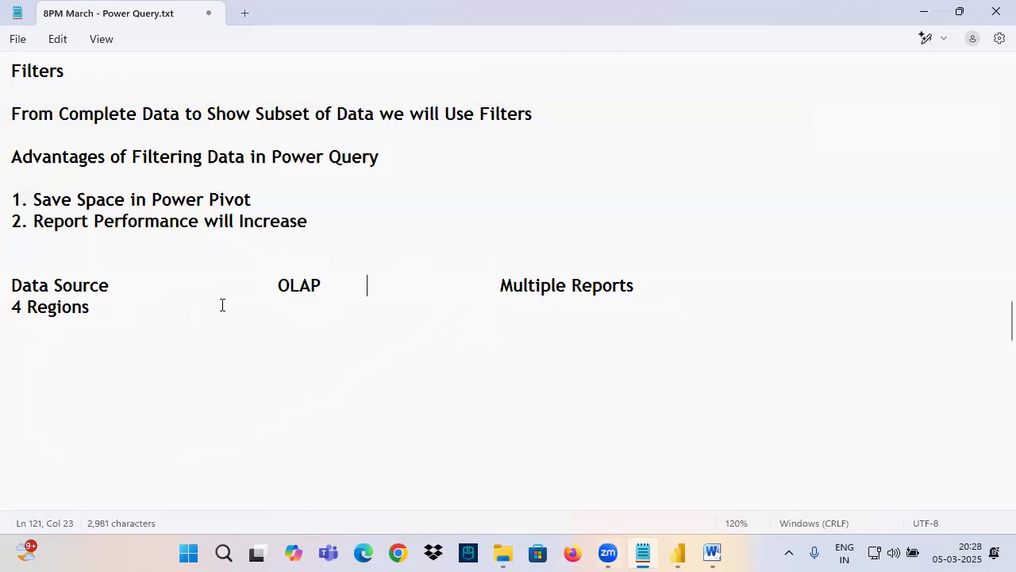
click(991, 140)
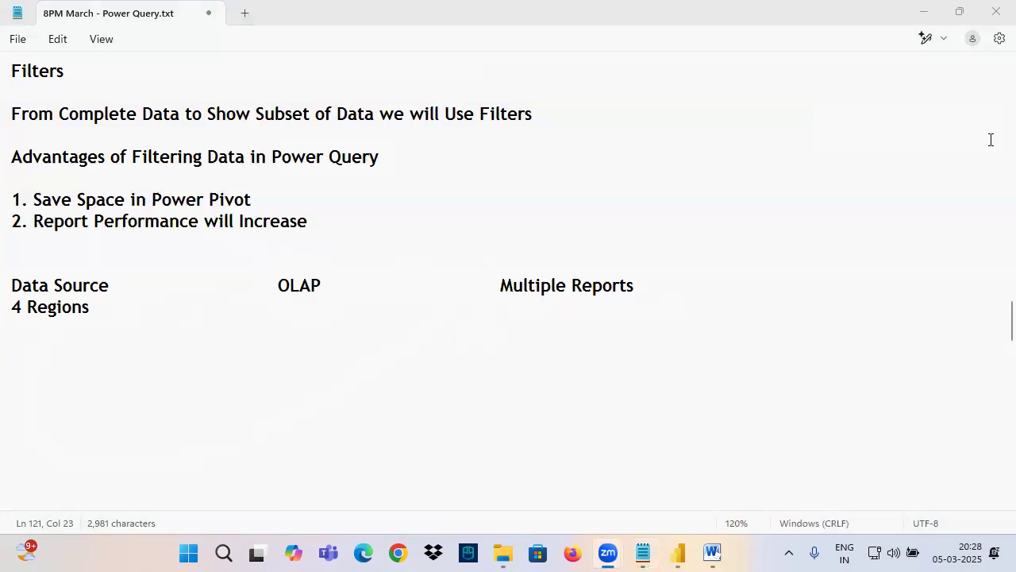
Step: Box "Data Source" in pen, draw a curved arrow directly to the underlined "Multiple Reports", and cross out the data source
click(56, 283)
drag(2, 274, 124, 292)
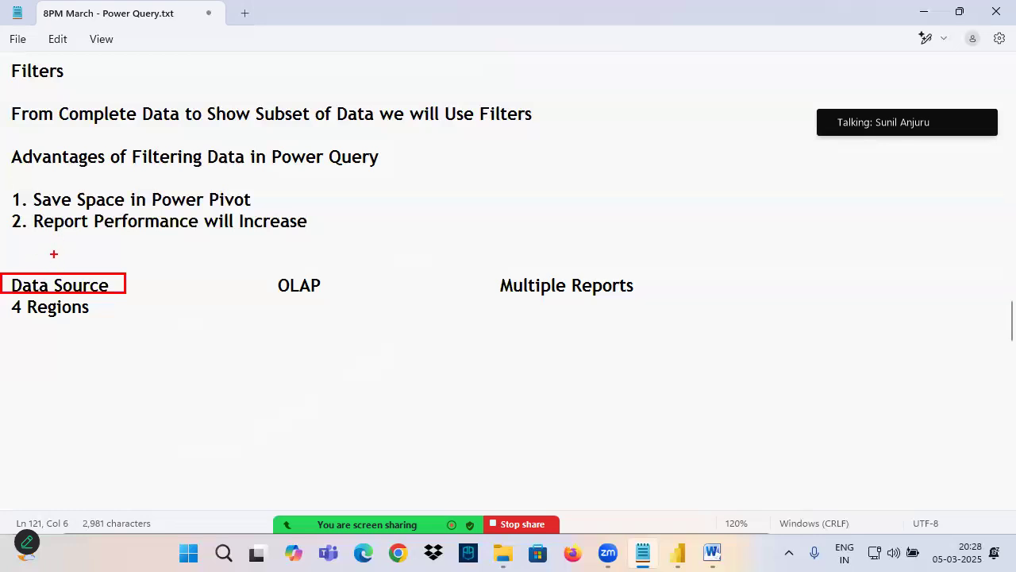
mouse_move(73, 271)
mouse_down()
mouse_move(434, 154)
mouse_move(609, 267)
mouse_move(635, 243)
mouse_up()
drag(530, 315, 646, 295)
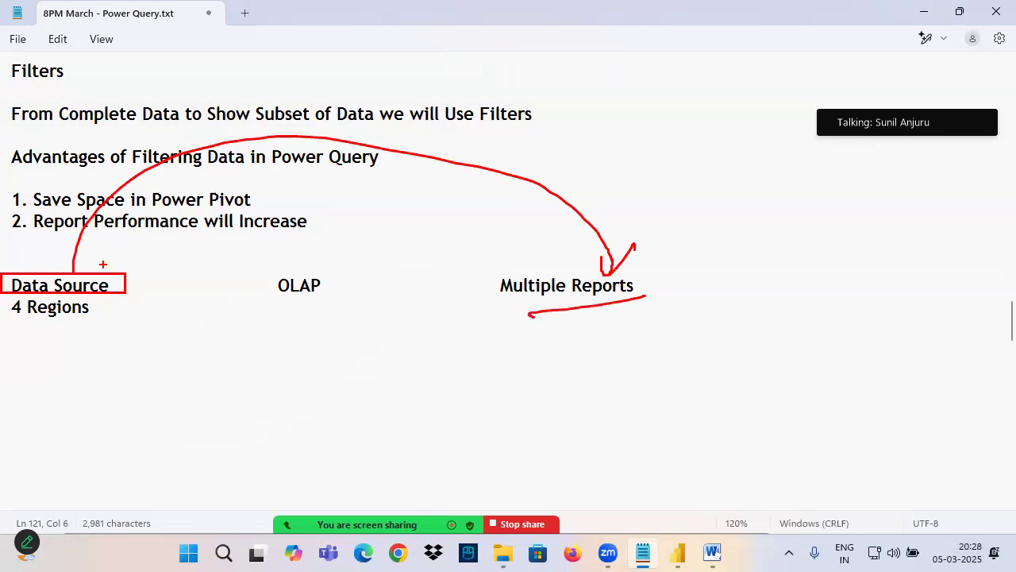
drag(121, 226, 12, 342)
drag(4, 235, 100, 326)
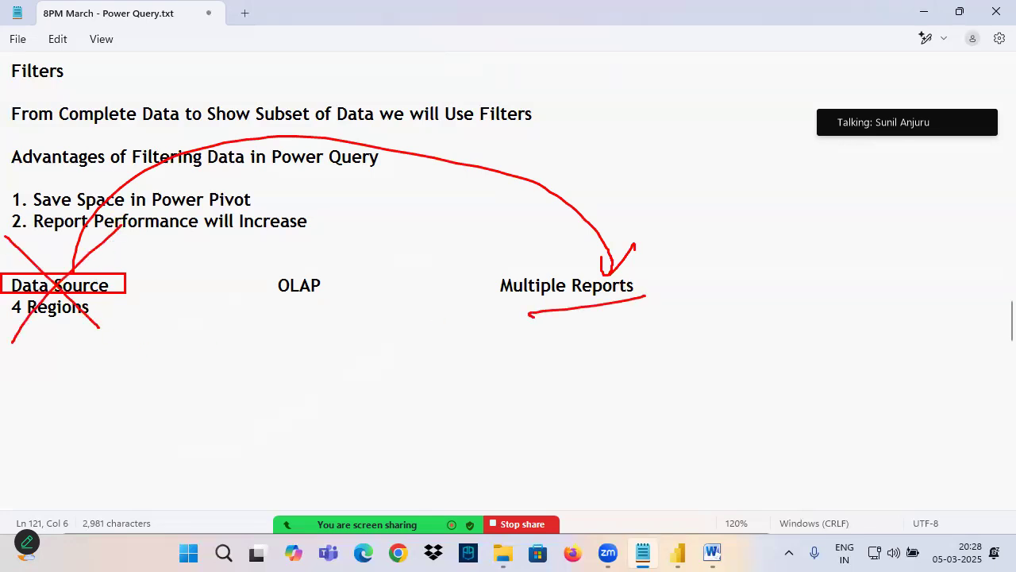
Step: Label the data source "Raw" and OLAP "One" in pen, draw arrows through OLAP to the circled reports, and clear all marks
drag(24, 298, 123, 286)
mouse_move(46, 237)
mouse_down()
mouse_move(36, 270)
mouse_move(72, 259)
mouse_move(93, 235)
mouse_up()
mouse_move(150, 286)
mouse_down()
mouse_move(287, 278)
mouse_move(256, 306)
mouse_up()
mouse_move(289, 264)
mouse_down()
mouse_move(327, 312)
mouse_move(287, 263)
mouse_up()
drag(346, 289, 502, 289)
mouse_move(485, 275)
mouse_down()
mouse_move(470, 324)
mouse_move(645, 292)
mouse_up()
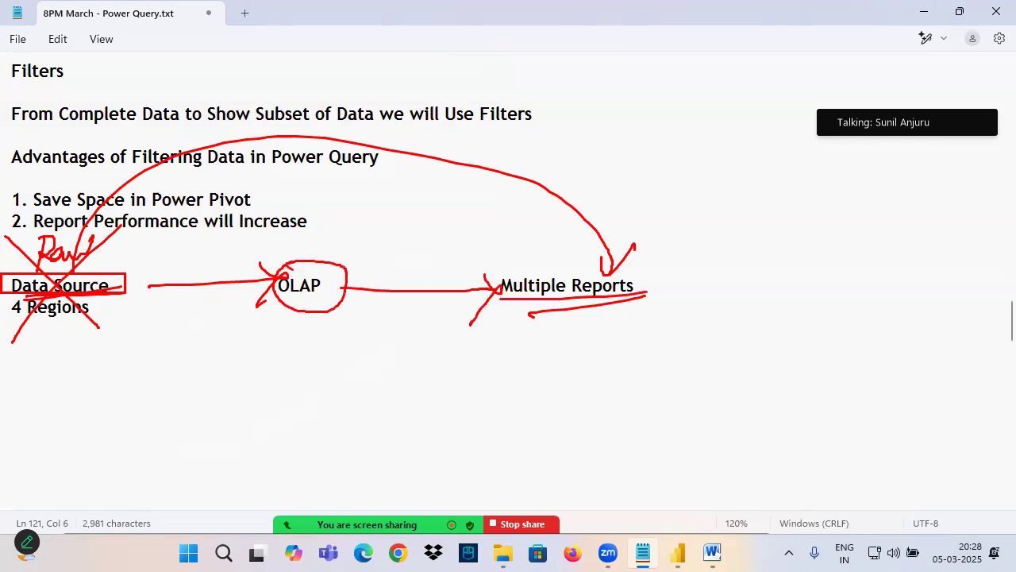
drag(128, 295, 273, 285)
drag(288, 237, 330, 232)
mouse_move(282, 260)
mouse_down()
mouse_move(460, 270)
mouse_move(525, 261)
mouse_move(688, 284)
mouse_move(516, 265)
mouse_up()
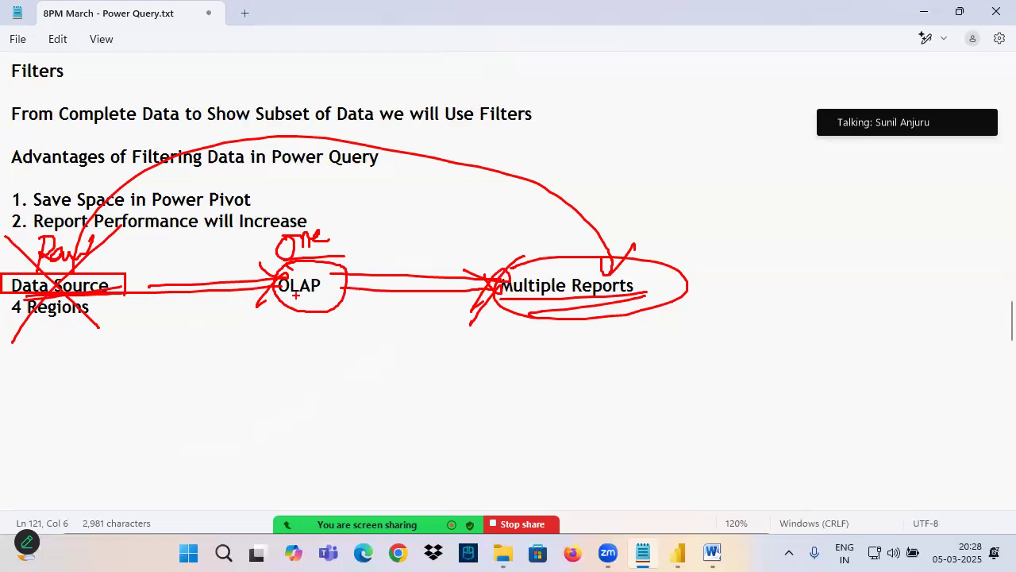
key(Escape)
Step: Draw pen arrows through OLAP to the circled "Multiple Reports" and point from it to an underlined handwritten "Central" above
mouse_move(123, 285)
mouse_down()
mouse_move(267, 283)
mouse_move(228, 316)
mouse_up()
drag(349, 284, 494, 286)
drag(494, 285, 442, 330)
mouse_move(530, 269)
mouse_down()
mouse_move(494, 287)
mouse_move(554, 264)
mouse_move(497, 265)
mouse_up()
mouse_move(605, 211)
mouse_down()
mouse_move(614, 232)
mouse_move(681, 222)
mouse_move(686, 239)
mouse_up()
drag(609, 276, 637, 241)
mouse_move(618, 253)
mouse_down()
mouse_move(637, 242)
mouse_move(646, 258)
mouse_up()
drag(563, 247, 729, 230)
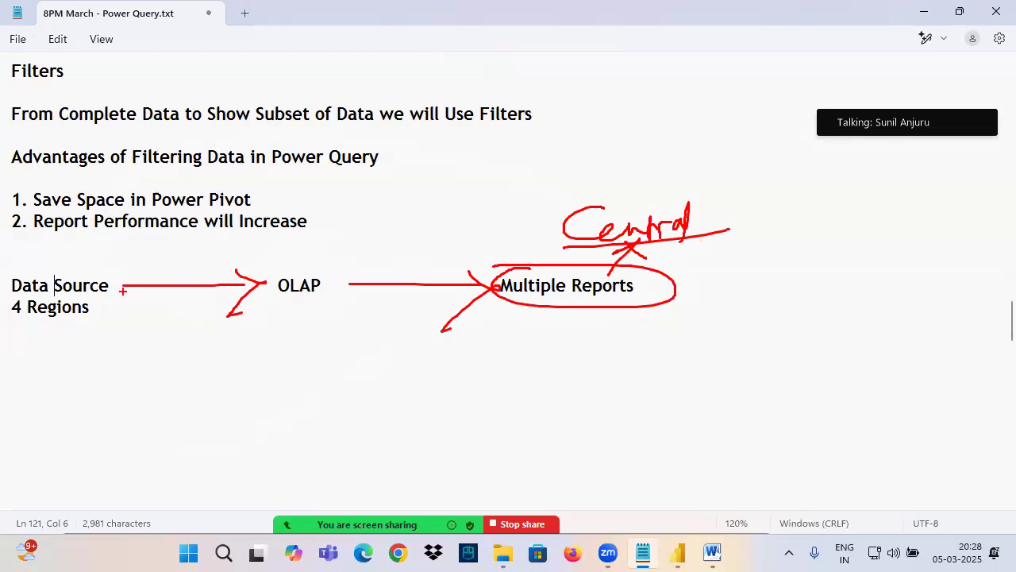
Step: Retrace the arrows from the data source to the reports in pen and underline "OLAP", "4 Regions" and "Multiple Reports"
drag(117, 285, 271, 284)
mouse_move(268, 286)
mouse_down()
mouse_move(224, 324)
mouse_move(332, 293)
mouse_up()
drag(0, 321, 127, 318)
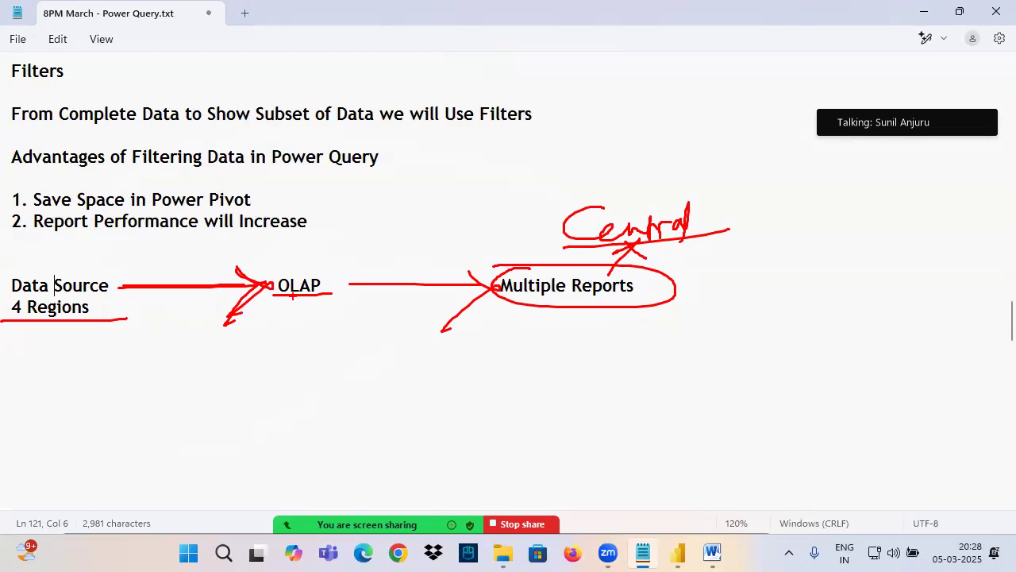
drag(341, 290, 691, 297)
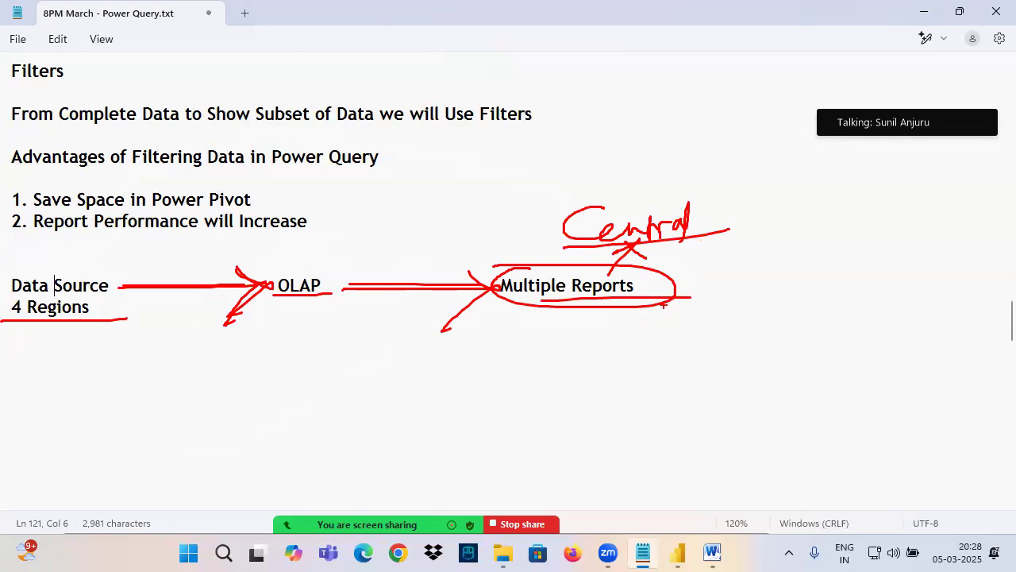
Step: Handwrite an underlined "Central" under OLAP, circle it with the data source, "4 Regions" and OLAP, and point "PP" at OLAP
mouse_move(287, 311)
mouse_down()
mouse_move(291, 323)
mouse_move(345, 318)
mouse_move(354, 346)
mouse_up()
drag(282, 346, 354, 346)
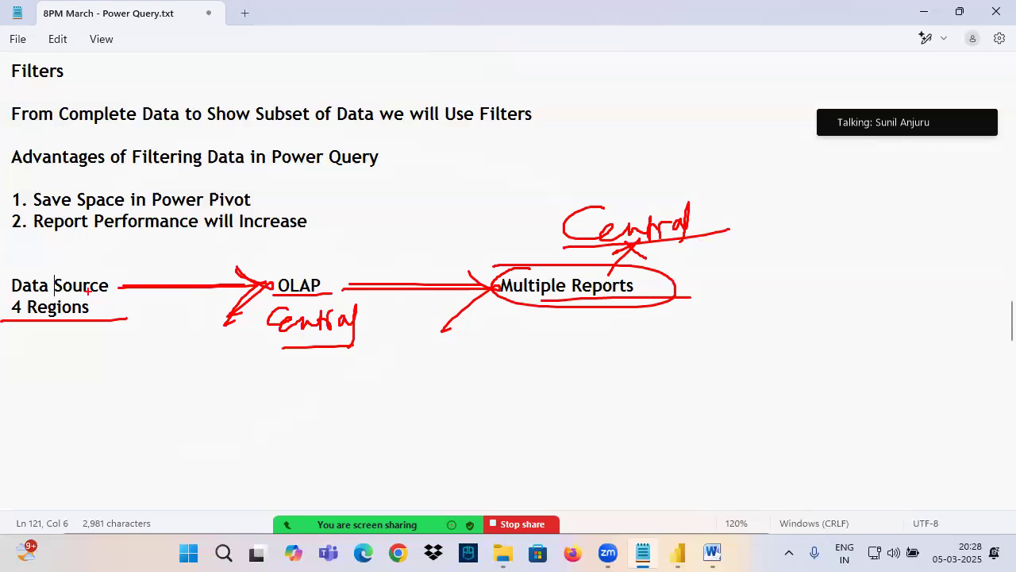
mouse_move(11, 289)
mouse_down()
mouse_move(138, 268)
mouse_move(32, 298)
mouse_move(119, 314)
mouse_move(9, 302)
mouse_up()
mouse_move(127, 283)
mouse_down()
mouse_move(262, 283)
mouse_move(238, 310)
mouse_up()
mouse_move(300, 264)
mouse_down()
mouse_move(291, 265)
mouse_move(302, 297)
mouse_move(296, 259)
mouse_move(309, 262)
mouse_up()
drag(294, 253, 310, 260)
mouse_move(330, 218)
mouse_down()
mouse_move(327, 246)
mouse_move(334, 232)
mouse_move(343, 245)
mouse_up()
drag(342, 216, 363, 243)
mouse_move(340, 308)
mouse_down()
mouse_move(284, 299)
mouse_move(352, 337)
mouse_move(288, 291)
mouse_up()
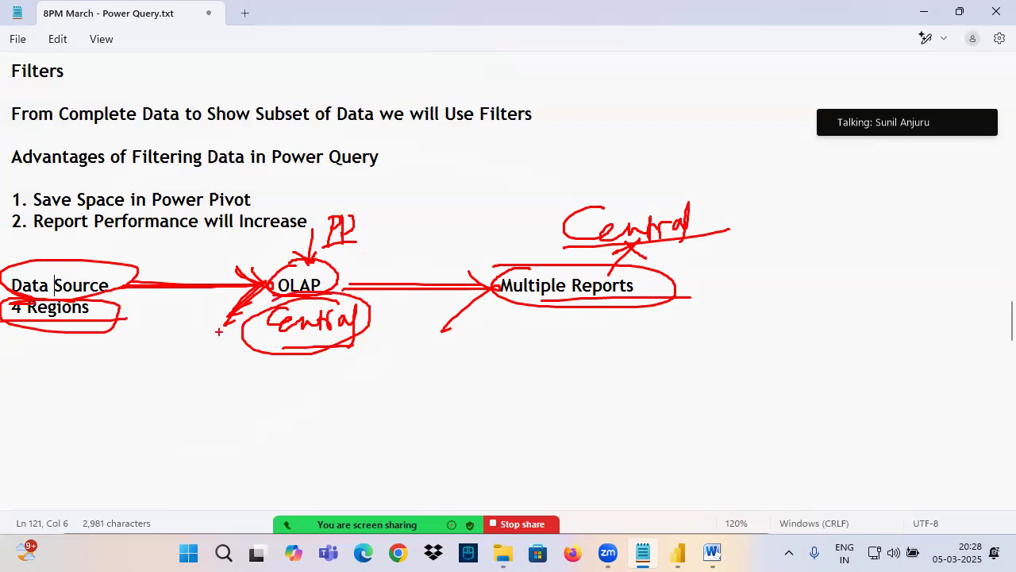
Step: Handwrite an underlined "PQ" between the data source and OLAP, link it by a curved arrow to "Central", and clear all marks
drag(160, 307, 151, 351)
mouse_move(156, 316)
mouse_down()
mouse_move(176, 300)
mouse_move(198, 327)
mouse_up()
drag(211, 320, 208, 334)
mouse_move(167, 350)
mouse_down()
mouse_move(274, 330)
mouse_move(254, 336)
mouse_up()
drag(265, 354, 272, 356)
drag(290, 285, 278, 289)
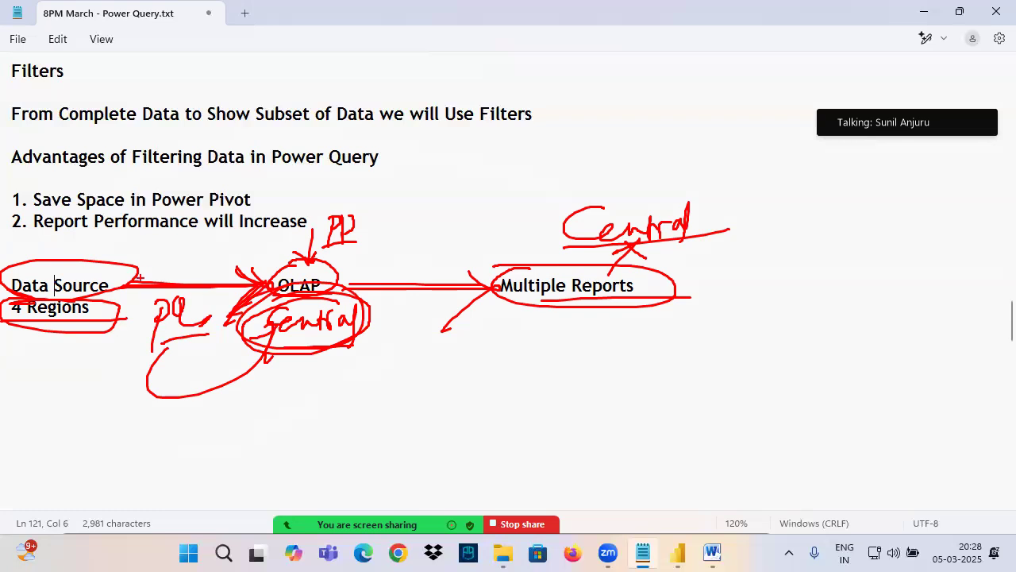
key(Escape)
Step: Add "Central" to the "4 Regions" row, aligned beneath OLAP
click(121, 310)
key(Tab)
key(Tab)
key(Tab)
key(Tab)
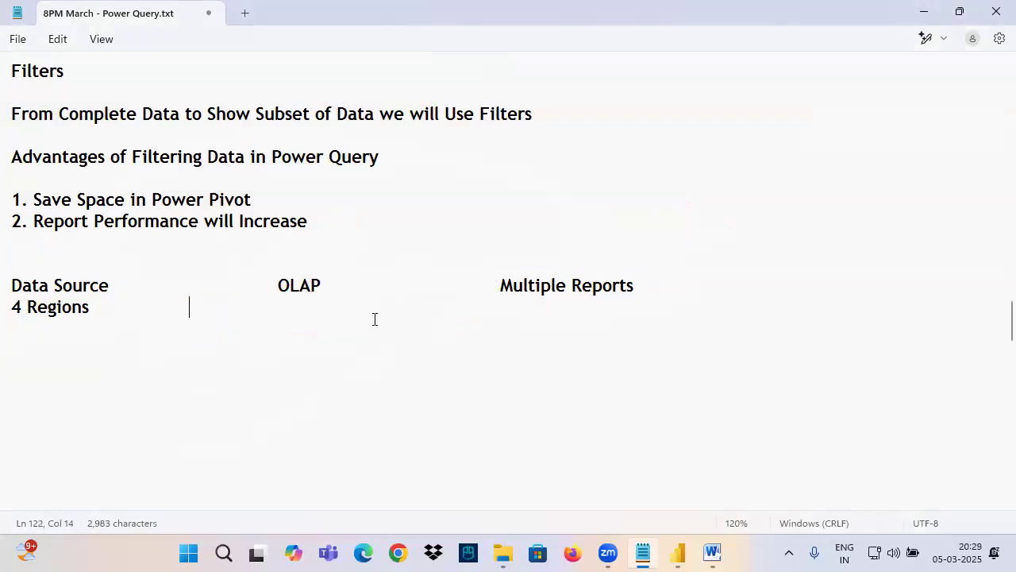
text(Central)
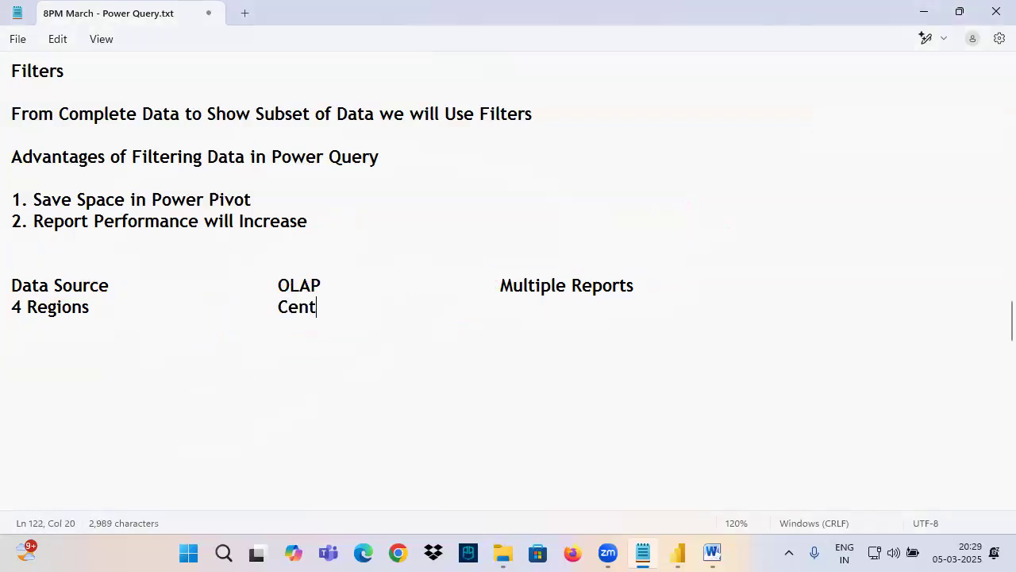
Step: Add "Central" to the same row, aligned beneath "Multiple Reports"
key(Tab)
key(Tab)
key(Tab)
key(Tab)
text(Centrakl)
key(BackSpace)
key(BackSpace)
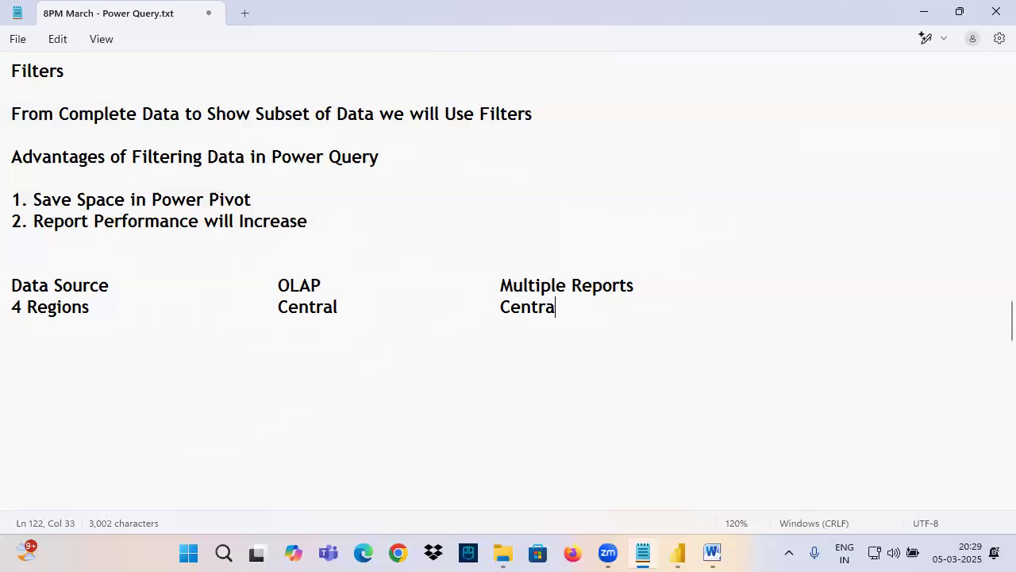
text(l)
Step: Insert the heading "Apply Filters in Power Query" above the Data Source row, followed by a blank line
click(80, 265)
key(Return)
text(Ap)
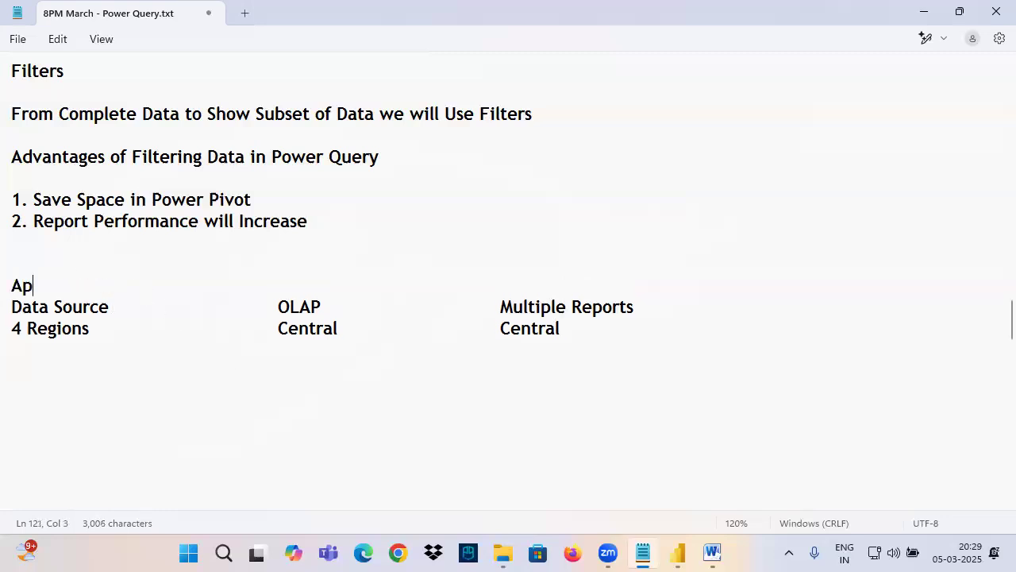
text(ply Filter s)
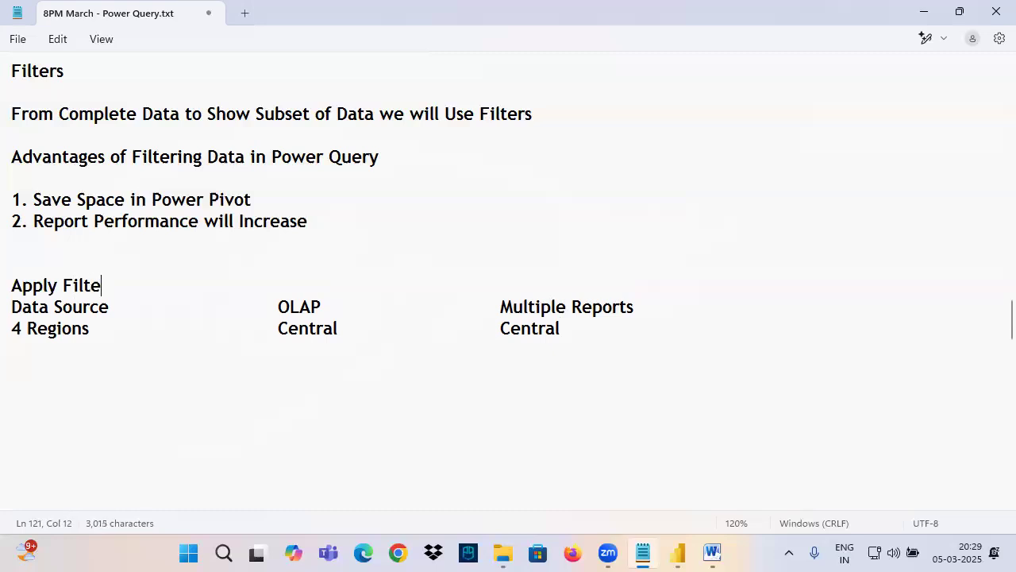
key(BackSpace)
key(BackSpace)
text(s in)
key(BackSpace)
text(n Pow)
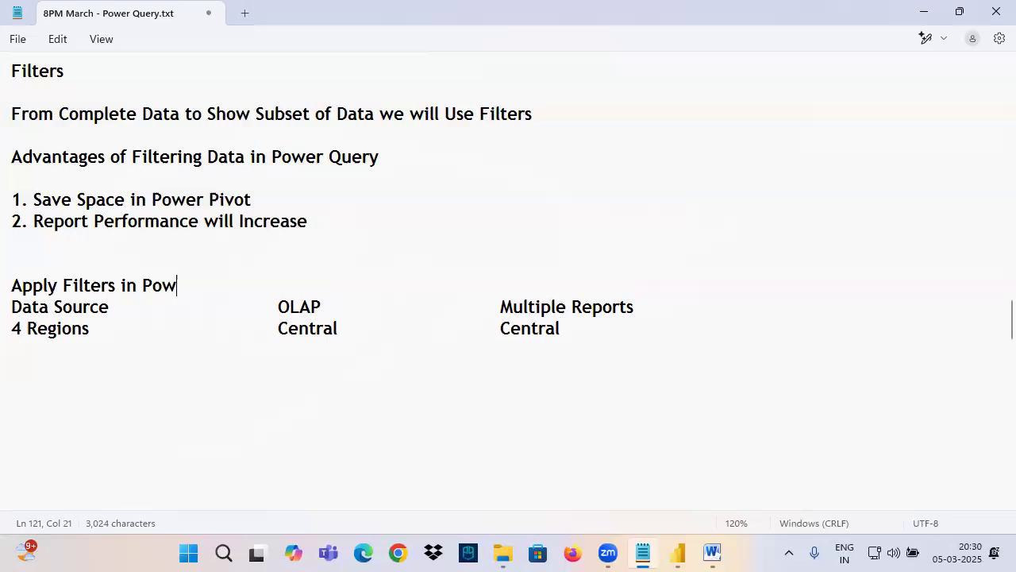
text(er Query)
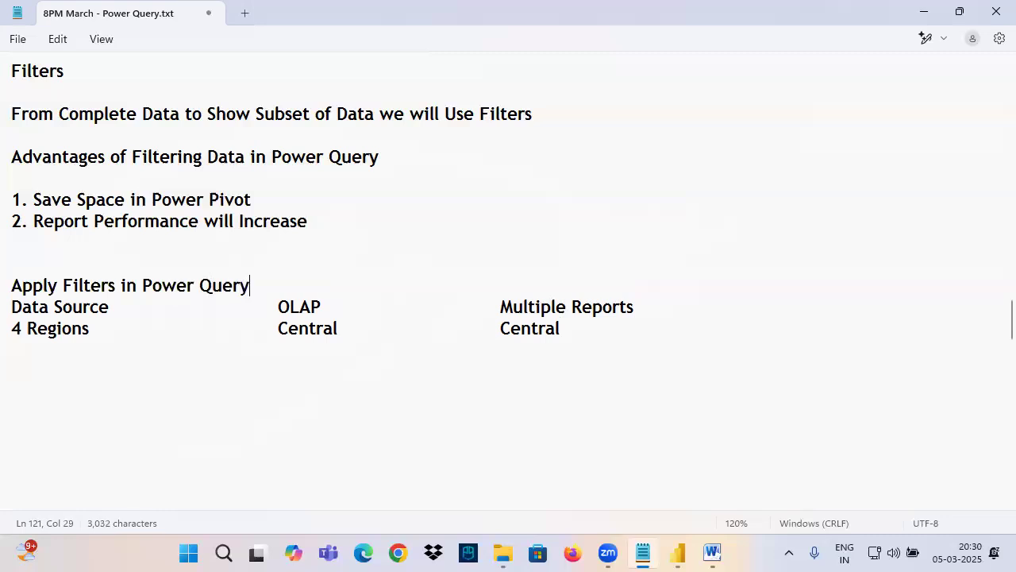
key(Return)
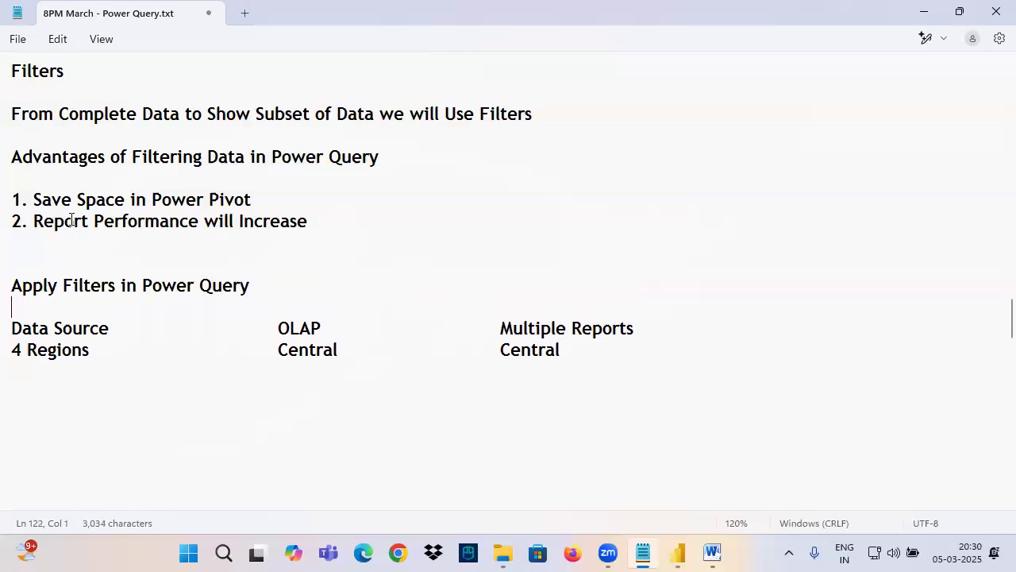
Step: Add a dashed separator line below the Data Source, OLAP and Multiple Reports example
scroll(33, 292, down, 2)
click(27, 278)
text(--------------------------------------------------)
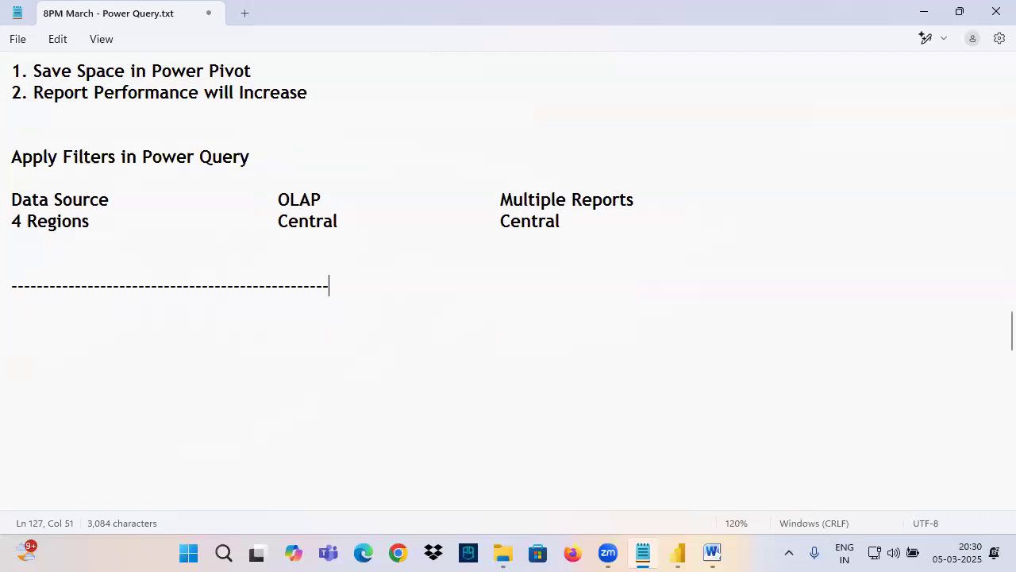
Step: Highlight "Central" under OLAP, sketch pen strokes from the data source up past the text, and clear the marks
drag(277, 222, 339, 224)
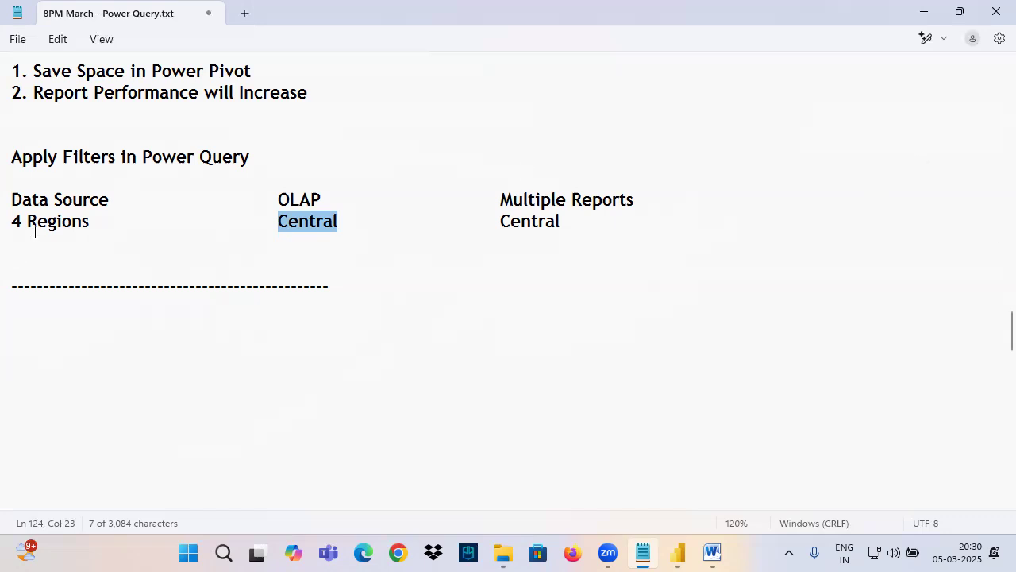
key(ctrl+2)
mouse_move(126, 184)
mouse_down()
mouse_move(2, 230)
mouse_move(124, 191)
mouse_move(286, 192)
mouse_move(236, 252)
mouse_up()
mouse_move(76, 190)
mouse_down()
mouse_move(135, 96)
mouse_move(383, 28)
mouse_move(370, 76)
mouse_move(390, 66)
mouse_up()
drag(438, 27, 457, 50)
mouse_move(468, 22)
mouse_down()
mouse_move(468, 49)
mouse_move(526, 24)
mouse_up()
key(Escape)
Step: Switch to the Power BI Architecture document in Word, box "Business Data", draw an arrow to the circled "SQL Server", and clear the pen marks
click(713, 553)
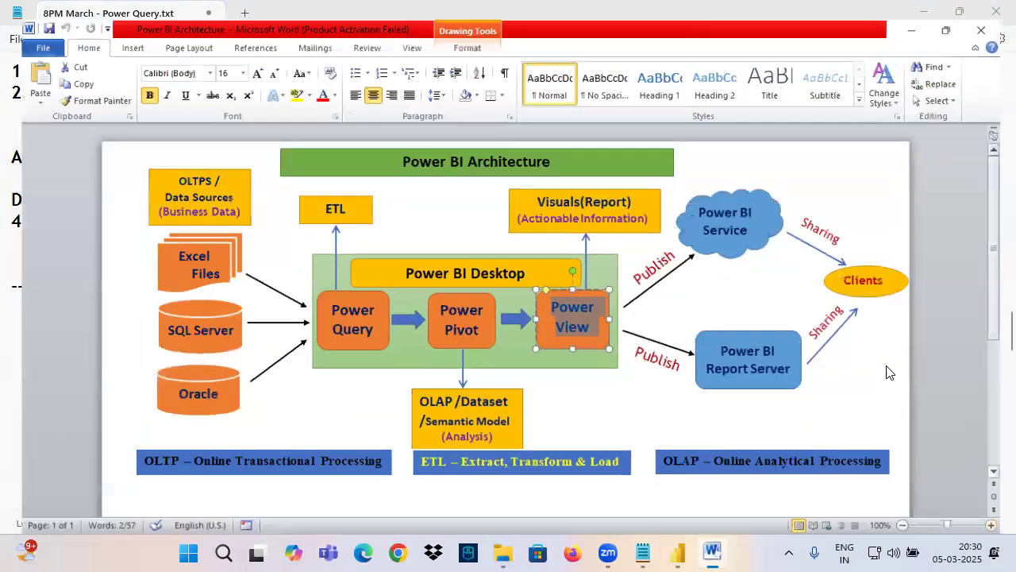
mouse_move(137, 190)
mouse_down()
mouse_move(235, 215)
mouse_move(177, 318)
mouse_move(219, 295)
mouse_move(192, 302)
mouse_move(225, 303)
mouse_move(173, 345)
mouse_move(216, 297)
mouse_up()
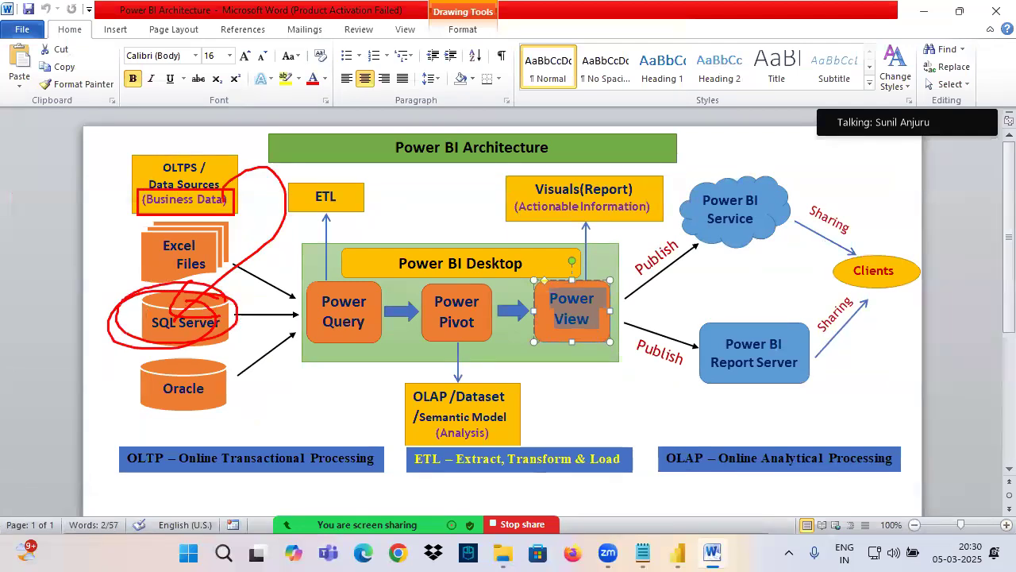
mouse_move(151, 316)
mouse_down()
mouse_move(84, 315)
mouse_move(103, 324)
mouse_up()
mouse_move(65, 280)
mouse_down()
mouse_move(52, 317)
mouse_move(81, 308)
mouse_up()
mouse_move(86, 265)
mouse_down()
mouse_move(87, 306)
mouse_move(121, 300)
mouse_up()
drag(259, 252, 146, 342)
drag(122, 290, 231, 334)
mouse_move(119, 314)
mouse_down()
mouse_move(127, 333)
mouse_move(242, 322)
mouse_up()
key(Escape)
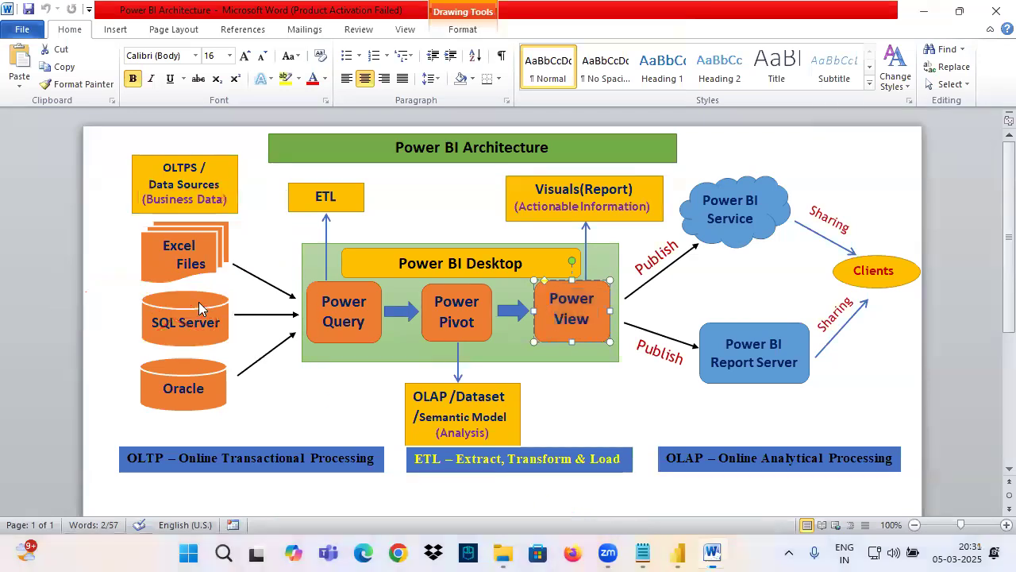
Step: Return to the Notepad notes, circle "4 Regions" in pen with a line coming from above, and clear the marks
key(alt+Tab)
drag(22, 199, 102, 200)
mouse_move(22, 221)
mouse_down()
mouse_move(83, 221)
mouse_move(39, 182)
mouse_move(99, 233)
mouse_move(72, 186)
mouse_up()
key(ctrl+2)
mouse_move(50, 123)
mouse_down()
mouse_move(65, 136)
mouse_move(66, 184)
mouse_up()
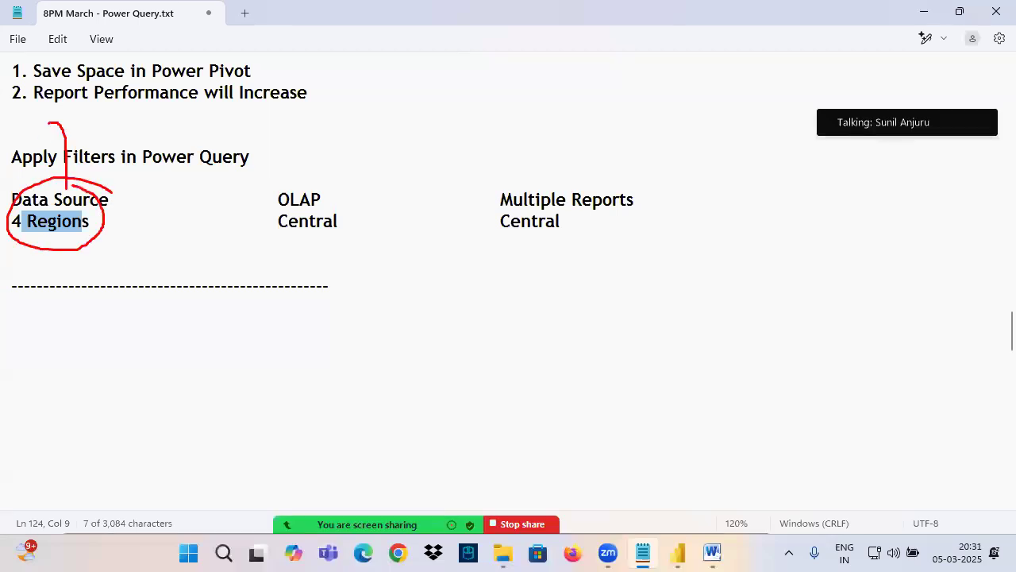
drag(67, 193, 92, 163)
key(Escape)
Step: Back in the Word diagram, underline "Business Data", draw an arrow to the circled "SQL Server", clear the marks, and select the SQL Server shape
click(712, 554)
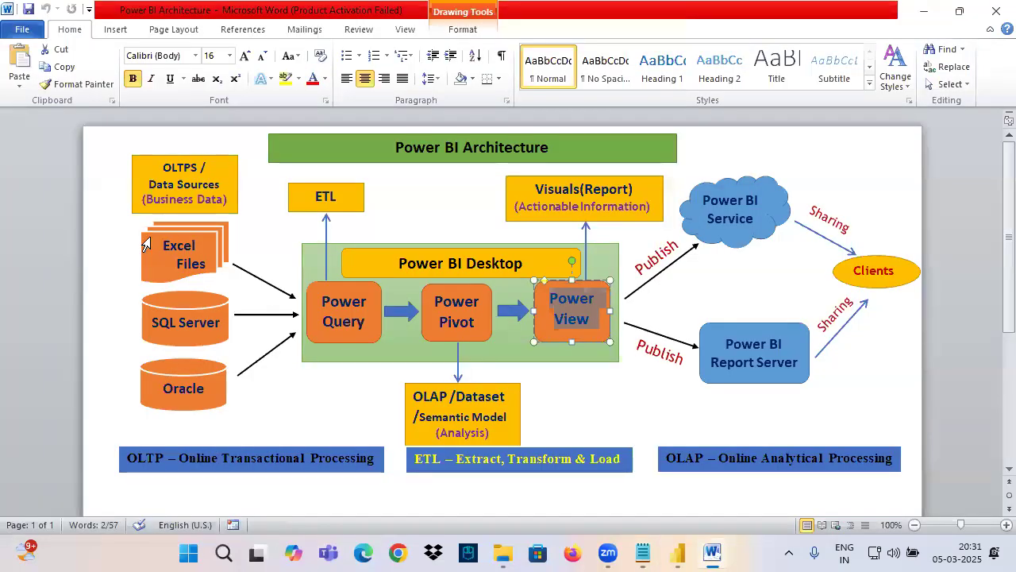
key(ctrl+2)
mouse_move(134, 126)
mouse_down()
mouse_move(147, 162)
mouse_move(169, 174)
mouse_up()
mouse_move(142, 219)
mouse_down()
mouse_move(236, 197)
mouse_move(213, 307)
mouse_move(237, 316)
mouse_move(180, 334)
mouse_move(227, 301)
mouse_up()
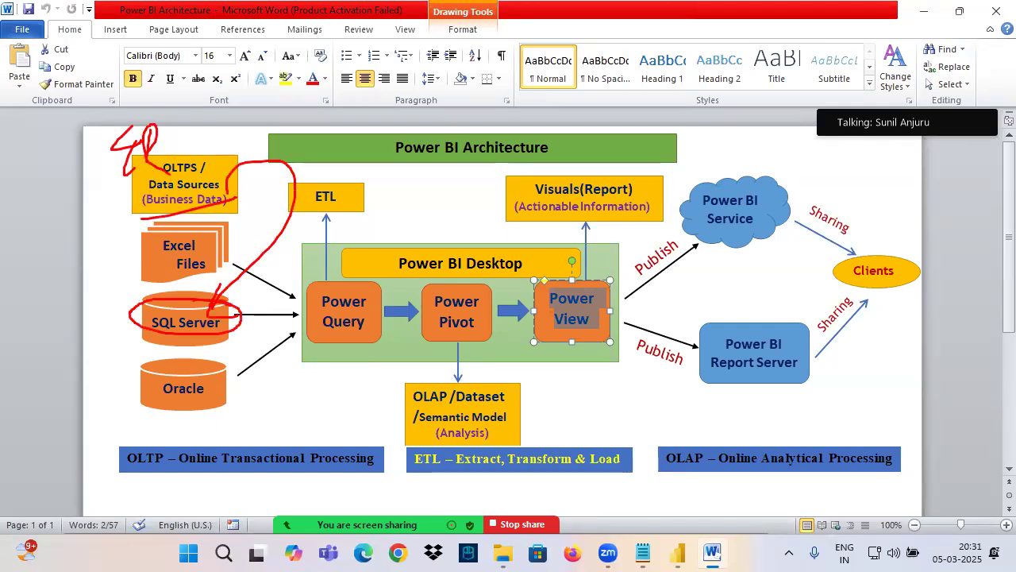
key(Escape)
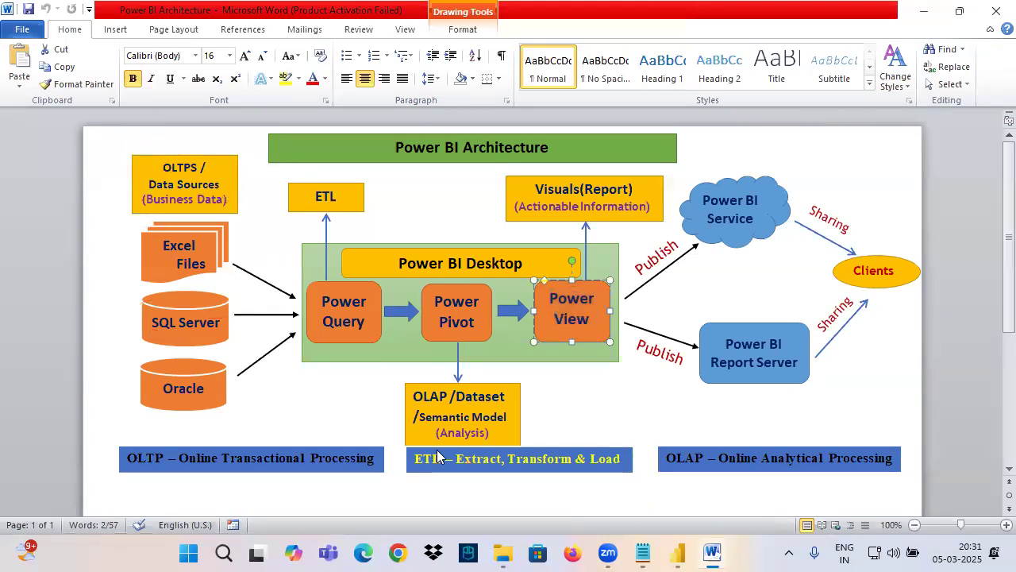
drag(161, 319, 219, 322)
click(161, 323)
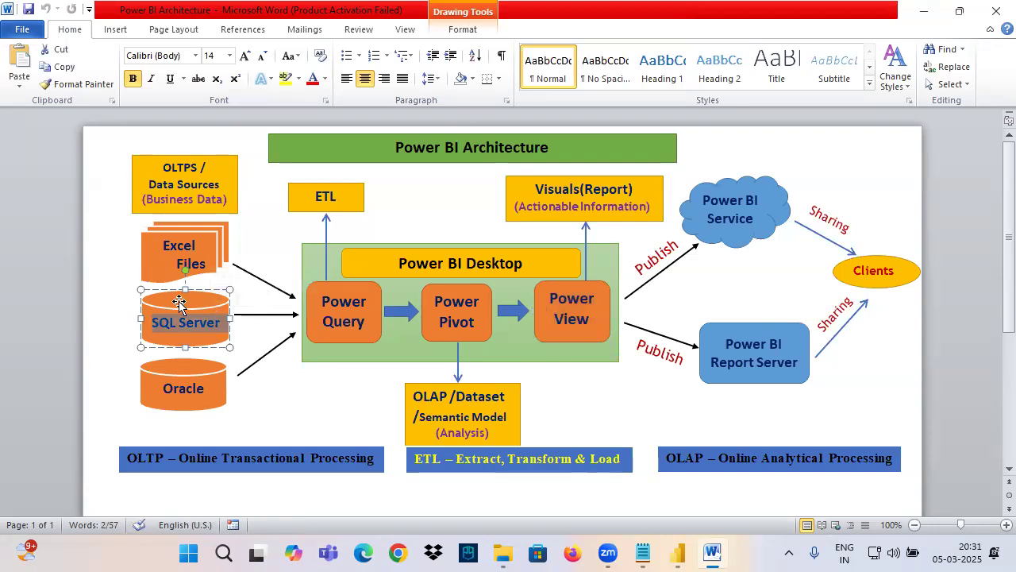
Step: Return to the Notepad notes, underline "Central" under OLAP in pen, clear the marks, and highlight "4 Regions" and "Power Query"
click(644, 554)
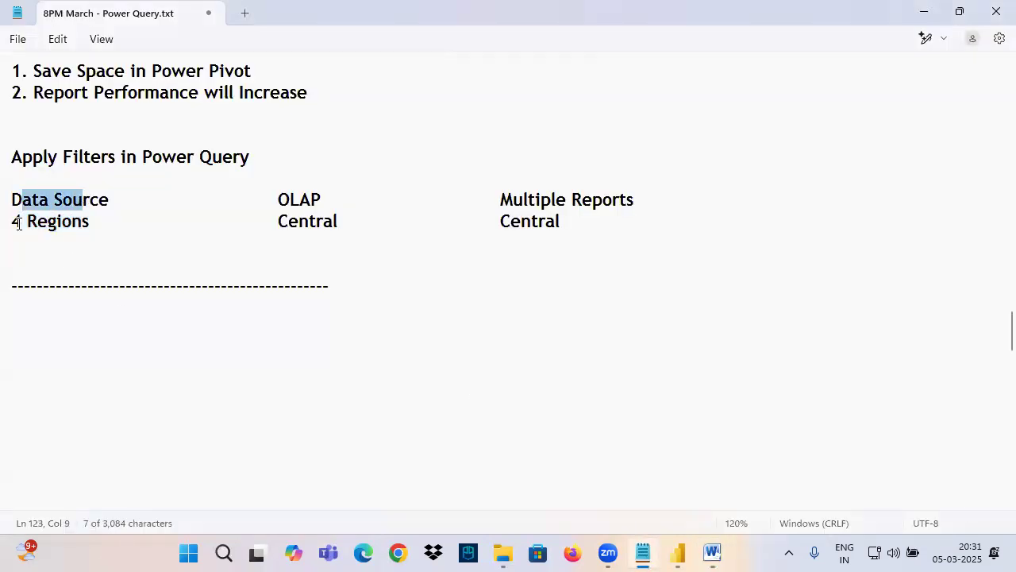
mouse_move(13, 221)
mouse_down()
mouse_move(90, 223)
mouse_move(7, 203)
mouse_up()
click(40, 200)
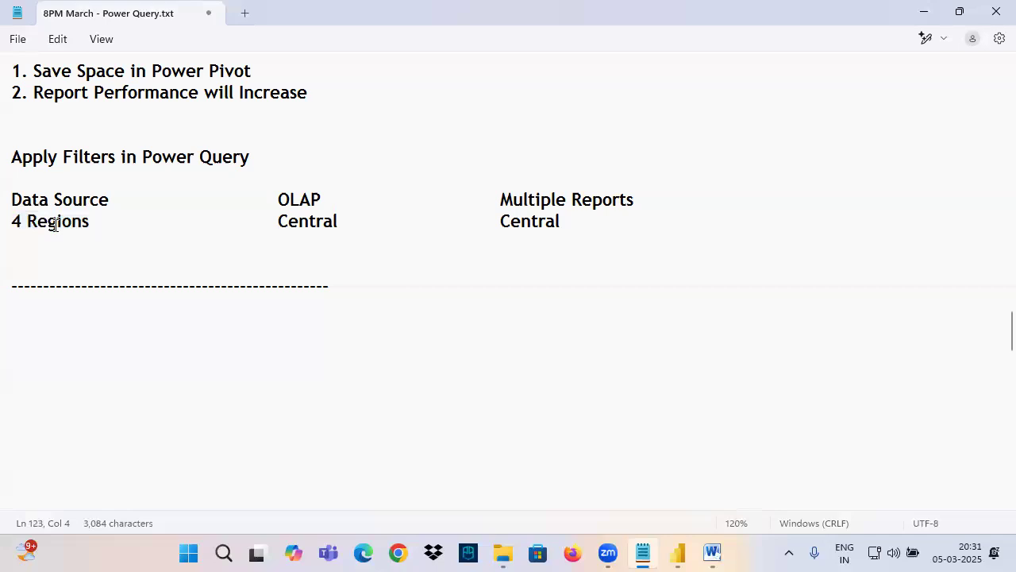
drag(286, 237, 348, 233)
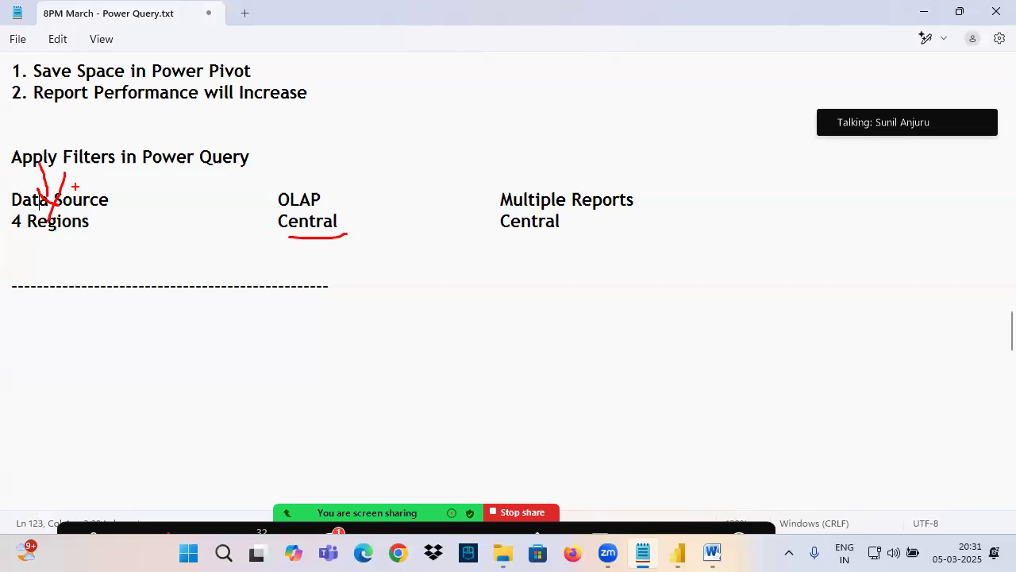
triple_click(96, 226)
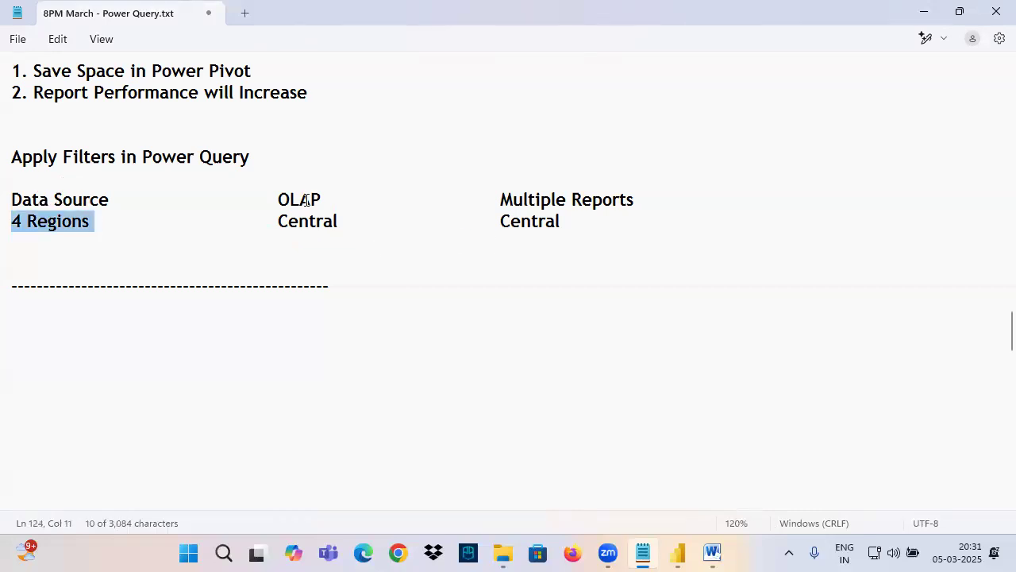
drag(42, 157, 240, 159)
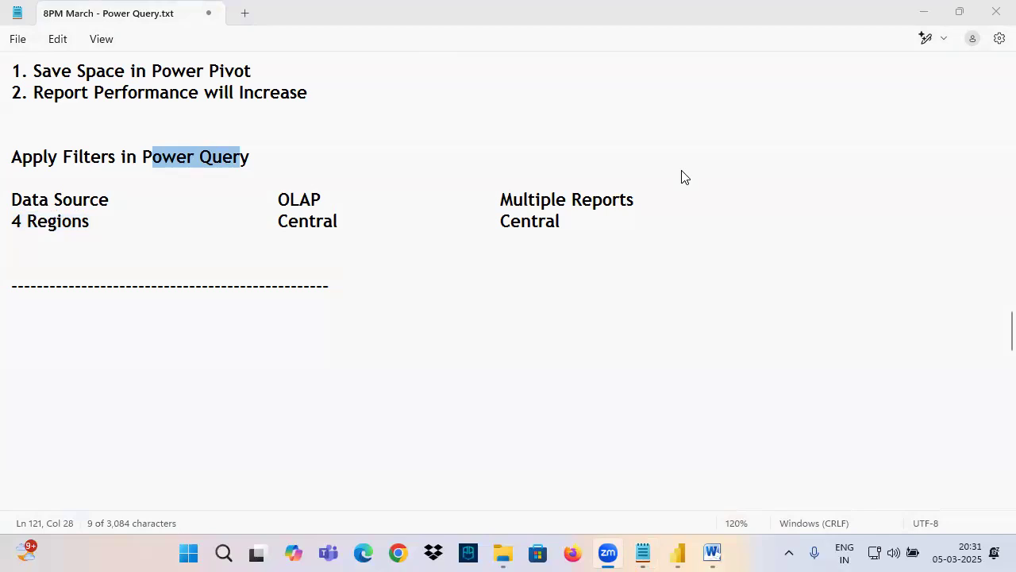
click(204, 238)
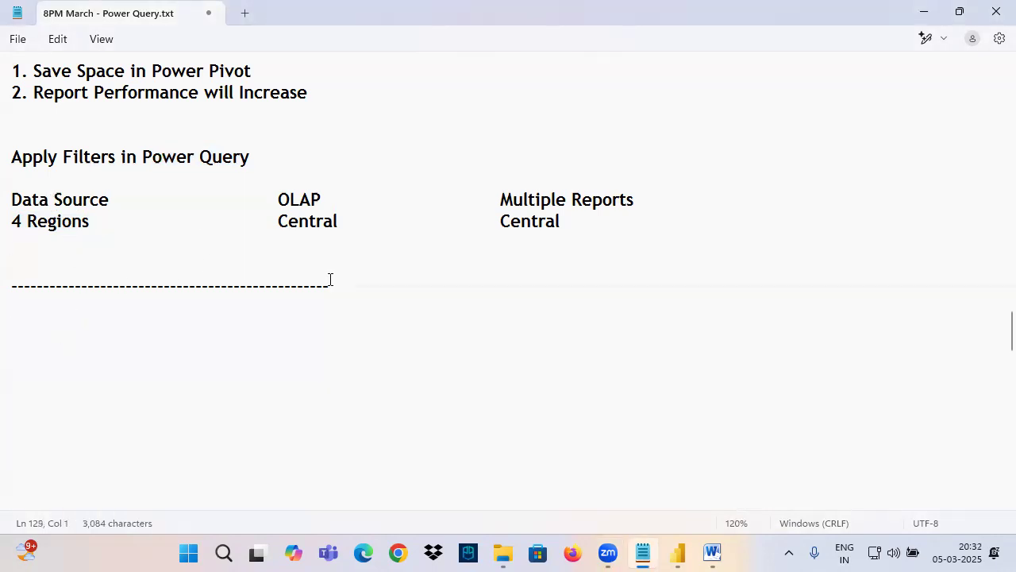
Step: Copy the "Data Source, OLAP, Multiple Reports" row to a new line below the dashed separator
drag(646, 205, 16, 209)
key(ctrl+c)
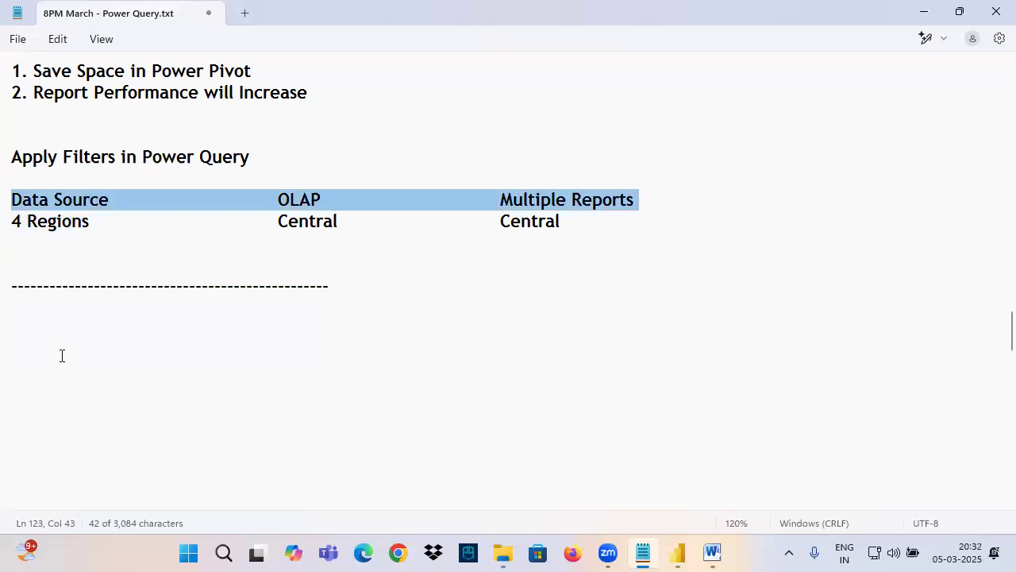
click(48, 362)
key(ctrl+v)
click(56, 372)
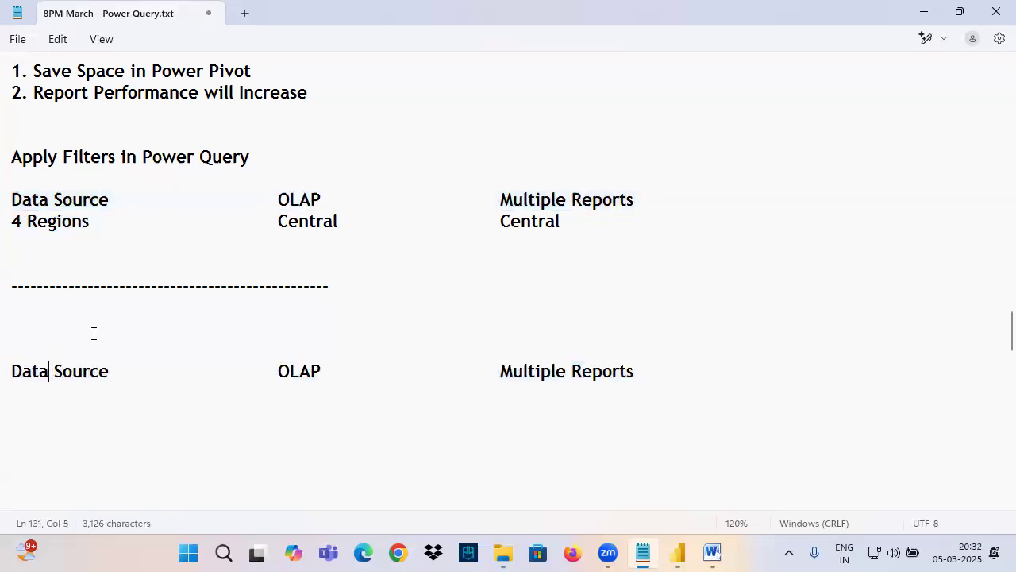
Step: Enter "4 Regions" beneath the copied "Data Source" below the separator
scroll(93, 333, down, 1)
drag(11, 307, 112, 308)
click(68, 337)
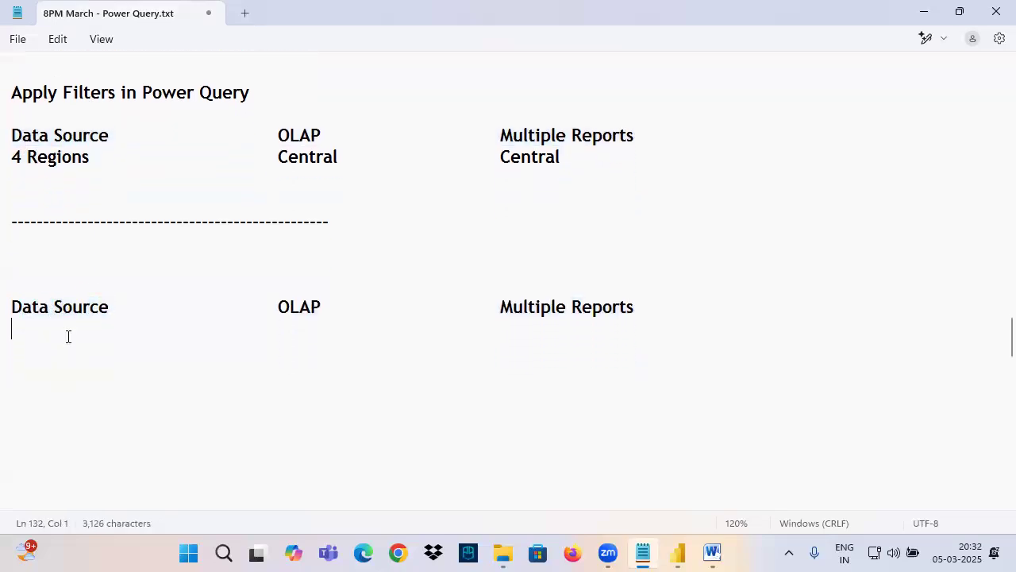
text(4 Reg)
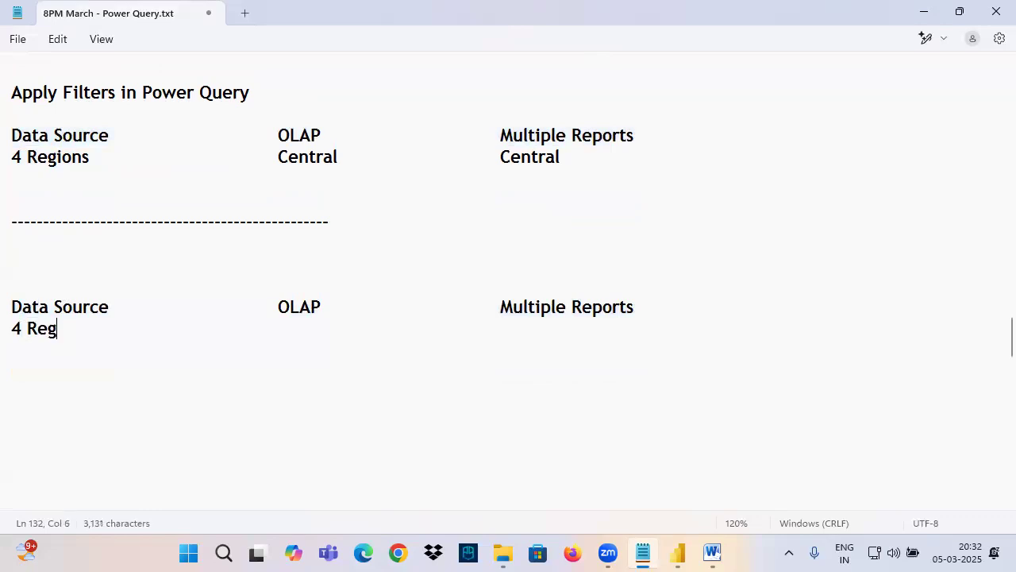
text(ions)
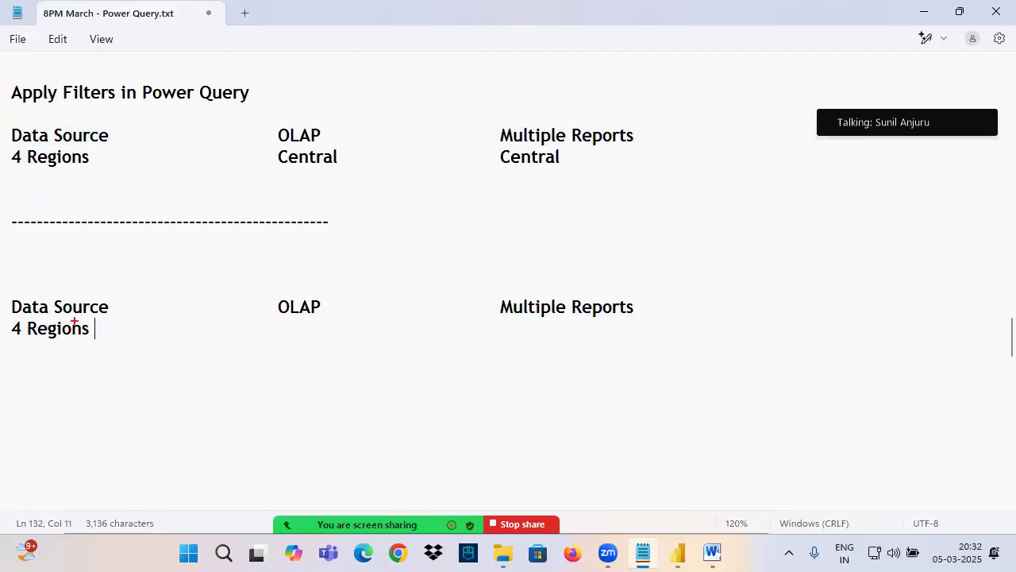
mouse_move(500, 319)
mouse_down()
mouse_move(636, 315)
mouse_move(594, 316)
mouse_up()
drag(554, 263, 560, 296)
mouse_move(538, 280)
mouse_down()
mouse_move(575, 293)
mouse_move(550, 312)
mouse_up()
key(Escape)
Step: Beside the lower "Multiple Reports", handwrite "R1" with an arrow to "Central" and "R2" with an arrow to "East"
key(ctrl+2)
drag(664, 262, 664, 293)
drag(658, 262, 693, 284)
mouse_move(692, 252)
mouse_down()
mouse_move(692, 276)
mouse_move(771, 252)
mouse_up()
mouse_move(761, 247)
mouse_down()
mouse_move(775, 255)
mouse_move(764, 265)
mouse_up()
mouse_move(798, 231)
mouse_down()
mouse_move(793, 252)
mouse_move(855, 238)
mouse_move(867, 224)
mouse_up()
drag(863, 235, 877, 230)
drag(878, 221, 867, 267)
drag(687, 301, 688, 337)
mouse_move(686, 305)
mouse_down()
mouse_move(707, 327)
mouse_move(803, 297)
mouse_up()
drag(795, 287, 799, 312)
mouse_move(835, 281)
mouse_down()
mouse_move(832, 305)
mouse_move(847, 273)
mouse_up()
mouse_move(858, 284)
mouse_down()
mouse_move(855, 301)
mouse_move(869, 312)
mouse_up()
mouse_move(870, 295)
mouse_down()
mouse_move(888, 300)
mouse_move(915, 282)
mouse_up()
Step: Handwrite "R3" with an arrow to "West" and "R4" with an arrow to "South", and circle the four report labels
drag(720, 352, 718, 400)
drag(713, 364, 739, 396)
mouse_move(739, 354)
mouse_down()
mouse_move(752, 386)
mouse_move(841, 362)
mouse_up()
mouse_move(829, 351)
mouse_down()
mouse_move(856, 371)
mouse_move(829, 390)
mouse_up()
mouse_move(870, 343)
mouse_down()
mouse_move(875, 363)
mouse_move(893, 346)
mouse_move(913, 355)
mouse_up()
mouse_move(921, 354)
mouse_down()
mouse_move(933, 321)
mouse_move(935, 370)
mouse_up()
drag(710, 428, 711, 468)
mouse_move(697, 426)
mouse_down()
mouse_move(711, 449)
mouse_move(746, 437)
mouse_up()
drag(743, 421, 791, 455)
drag(806, 416, 864, 411)
mouse_move(856, 403)
mouse_down()
mouse_move(862, 422)
mouse_move(895, 427)
mouse_move(957, 386)
mouse_move(975, 410)
mouse_up()
mouse_move(696, 249)
mouse_down()
mouse_move(802, 372)
mouse_move(629, 292)
mouse_up()
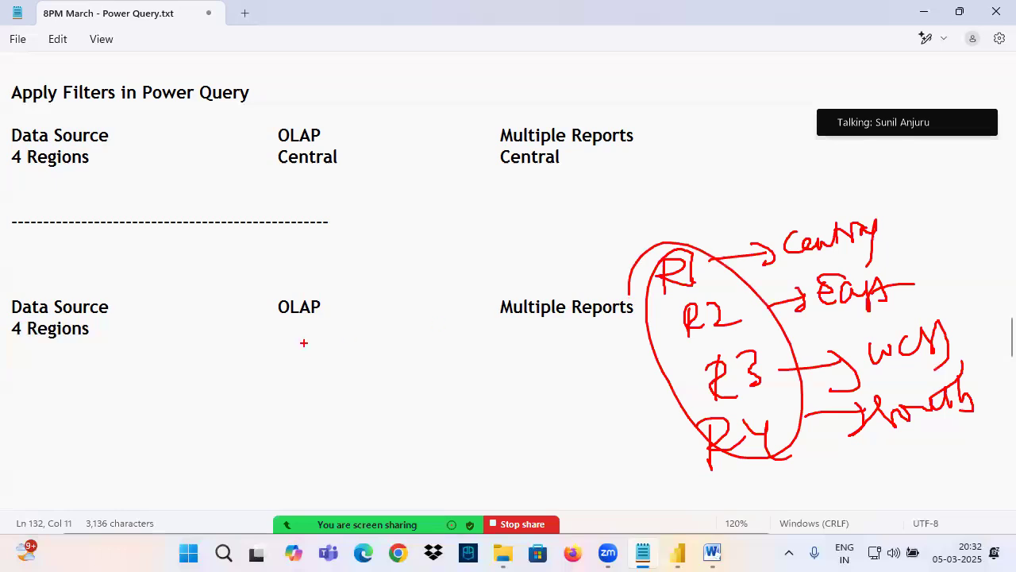
Step: Draw pen lines from the lower OLAP to R1 through R4, circle the region names, and draw an arrow from Data Source to OLAP
mouse_move(269, 326)
mouse_down()
mouse_move(354, 324)
mouse_move(637, 262)
mouse_up()
drag(354, 309, 686, 325)
mouse_move(342, 309)
mouse_down()
mouse_move(731, 378)
mouse_move(705, 466)
mouse_move(738, 468)
mouse_up()
mouse_move(937, 199)
mouse_down()
mouse_move(797, 187)
mouse_move(1010, 326)
mouse_move(889, 197)
mouse_up()
drag(131, 304, 275, 306)
drag(275, 306, 257, 328)
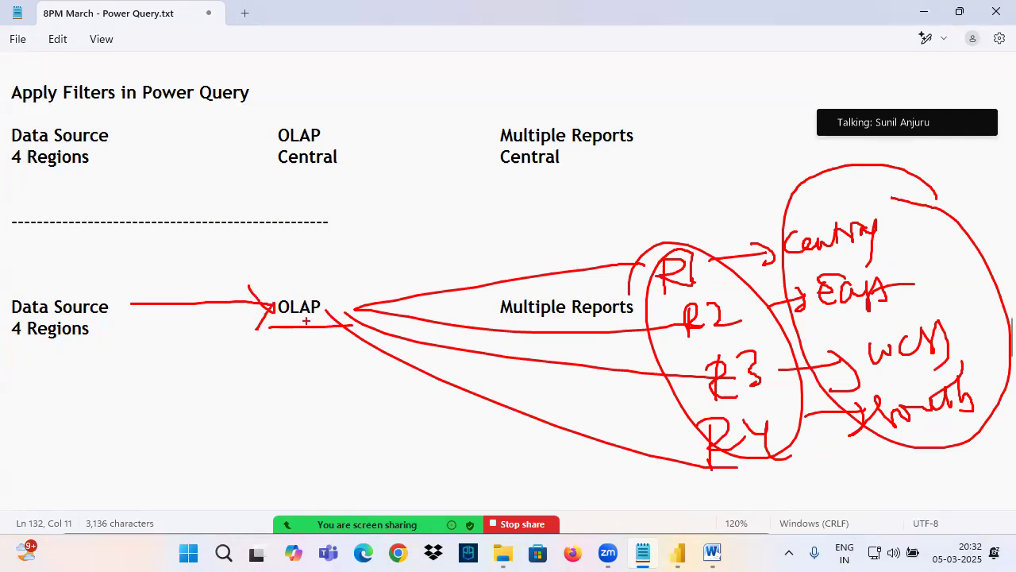
Step: Handwrite a circled "4R" under the lower OLAP, draw a curved arrow to the circled R1, and add an underlined label on the curve
mouse_move(287, 332)
mouse_down()
mouse_move(300, 355)
mouse_move(291, 370)
mouse_move(299, 370)
mouse_up()
mouse_move(299, 340)
mouse_down()
mouse_move(301, 359)
mouse_move(321, 366)
mouse_up()
mouse_move(322, 342)
mouse_down()
mouse_move(265, 349)
mouse_move(320, 336)
mouse_move(275, 307)
mouse_move(343, 371)
mouse_move(303, 292)
mouse_move(554, 191)
mouse_move(654, 246)
mouse_move(705, 196)
mouse_up()
mouse_move(681, 251)
mouse_down()
mouse_move(674, 282)
mouse_move(617, 235)
mouse_up()
mouse_move(541, 181)
mouse_down()
mouse_move(535, 219)
mouse_move(546, 208)
mouse_move(586, 213)
mouse_up()
drag(520, 233, 556, 222)
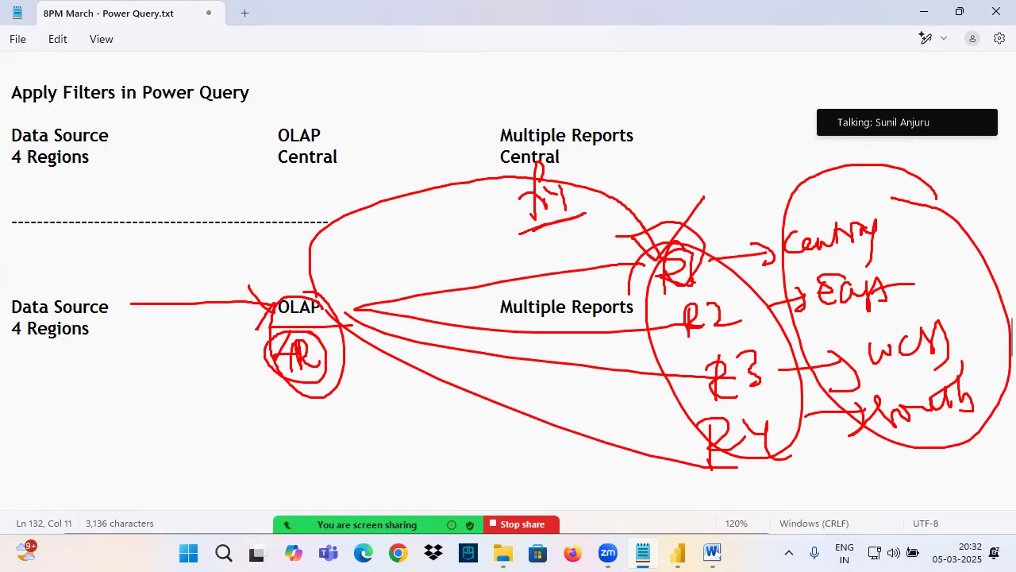
Step: Draw an arrow to "Central", add a second line from the lower OLAP to R2, circle R2, and underline "East"
drag(604, 189, 810, 249)
drag(771, 278, 802, 237)
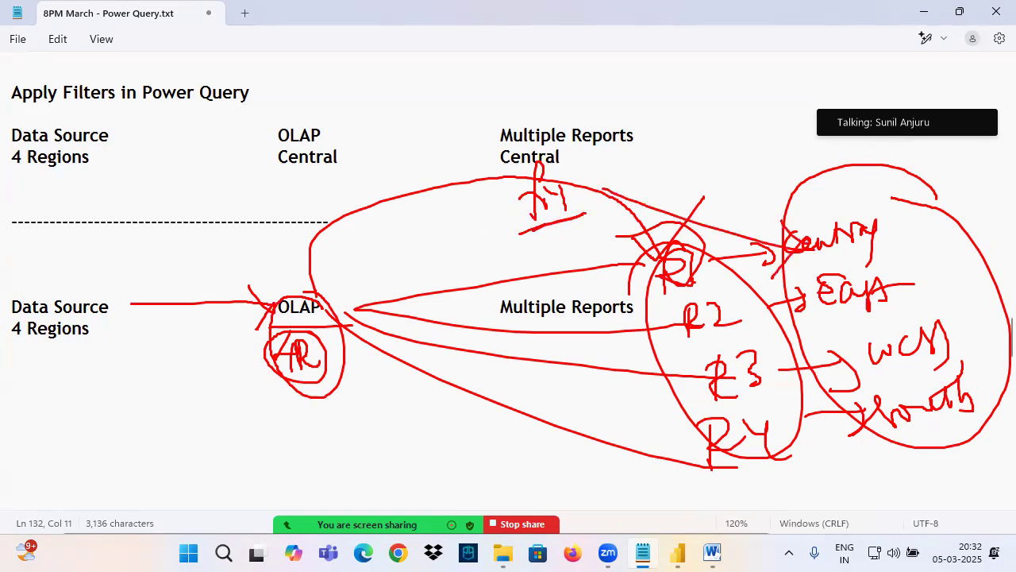
mouse_move(340, 306)
mouse_down()
mouse_move(389, 328)
mouse_move(683, 323)
mouse_move(702, 303)
mouse_move(739, 311)
mouse_up()
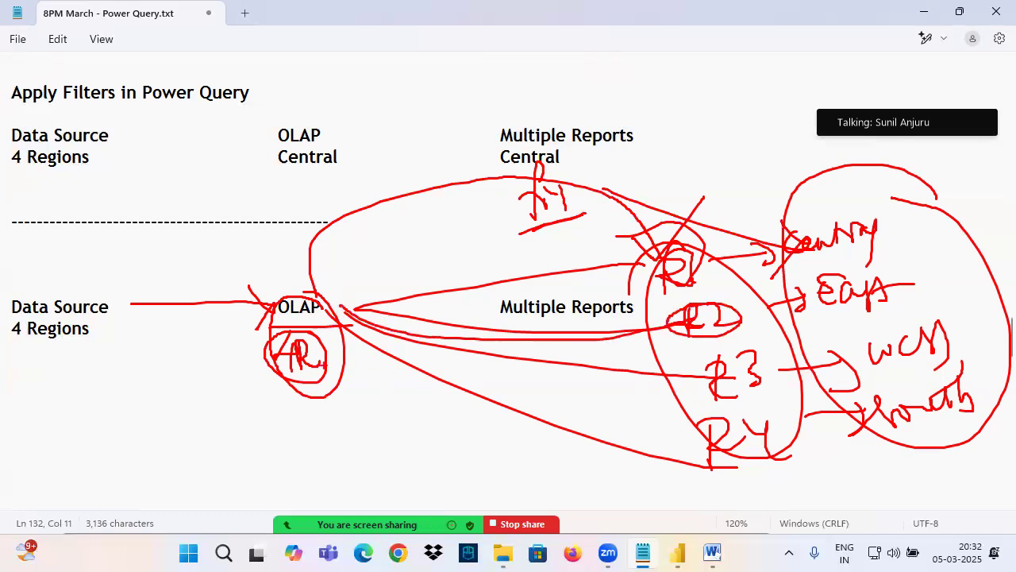
drag(811, 317, 914, 297)
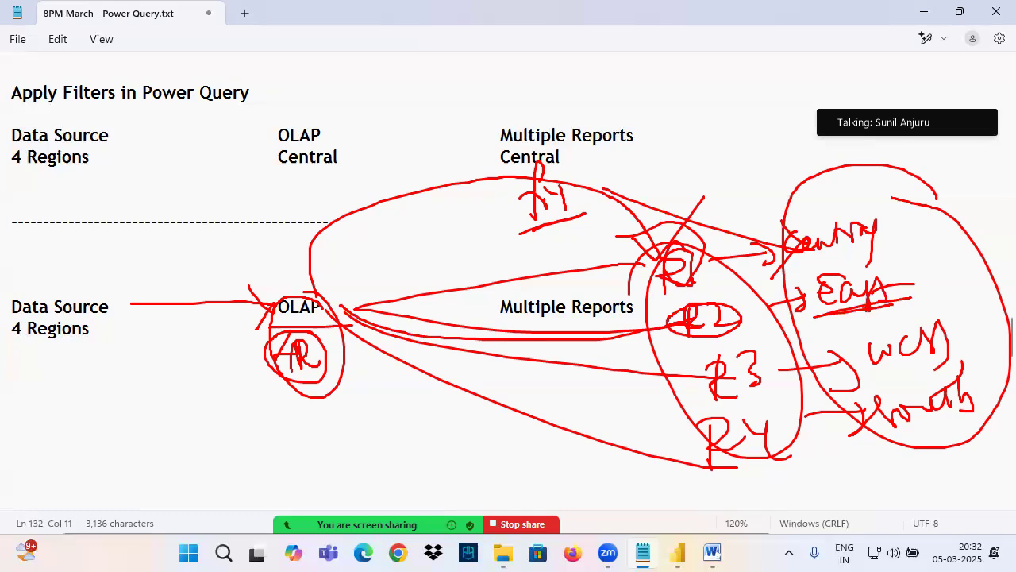
Step: Add "Different Regions Data" beneath the lower "Multiple Reports" and highlight the report text for comparison
key(Tab)
key(Tab)
key(Tab)
key(Tab)
key(Tab)
key(Tab)
key(Tab)
key(Tab)
key(Tab)
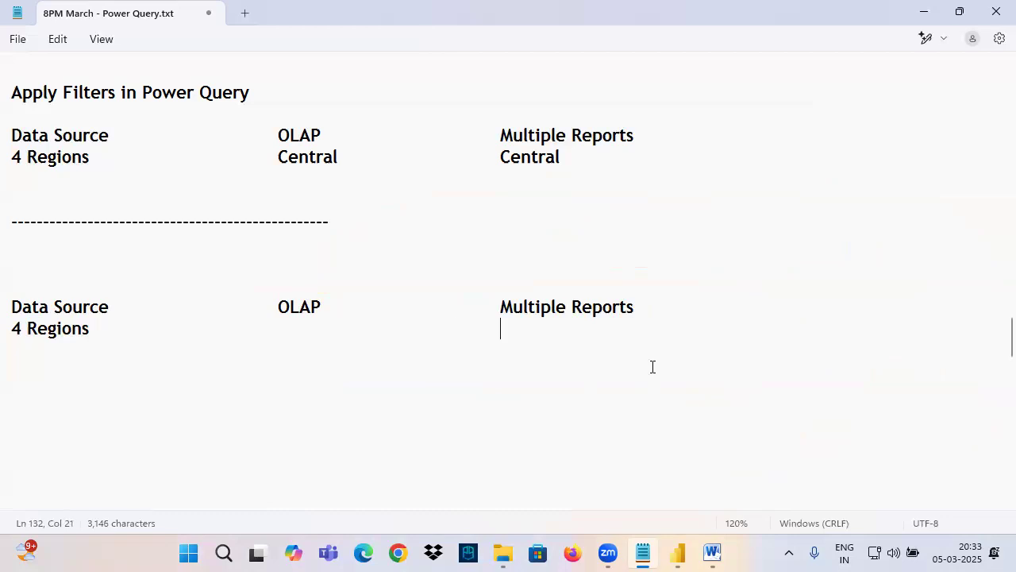
text(M)
key(BackSpace)
text(Different Regions )
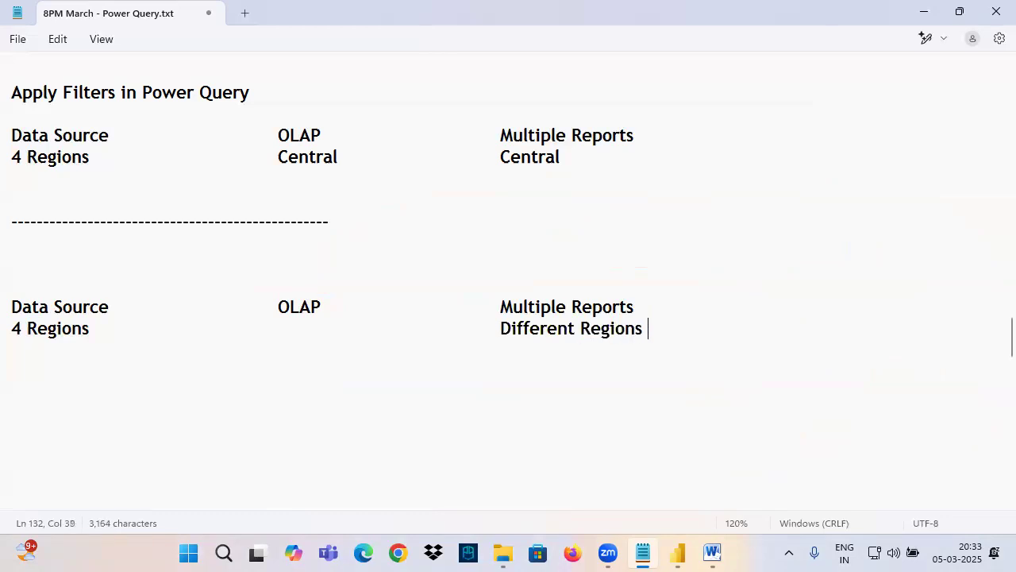
text(Data)
drag(500, 157, 560, 157)
drag(511, 306, 630, 306)
click(523, 326)
drag(525, 325, 682, 334)
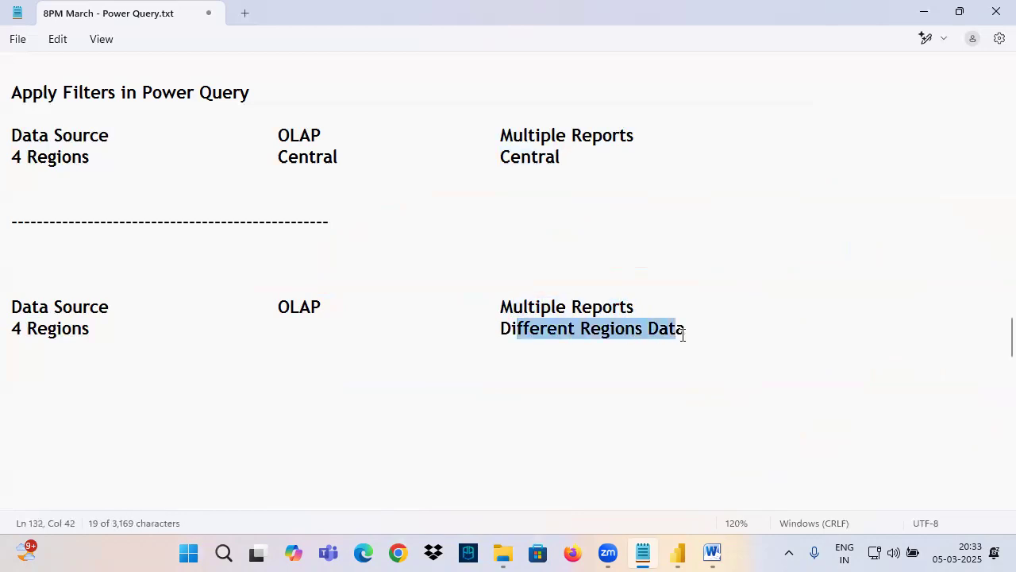
Step: Enter "4 Regions" beneath the lower OLAP and realign "Different Regions Data" under "Multiple Reports"
click(148, 332)
key(Tab)
key(Tab)
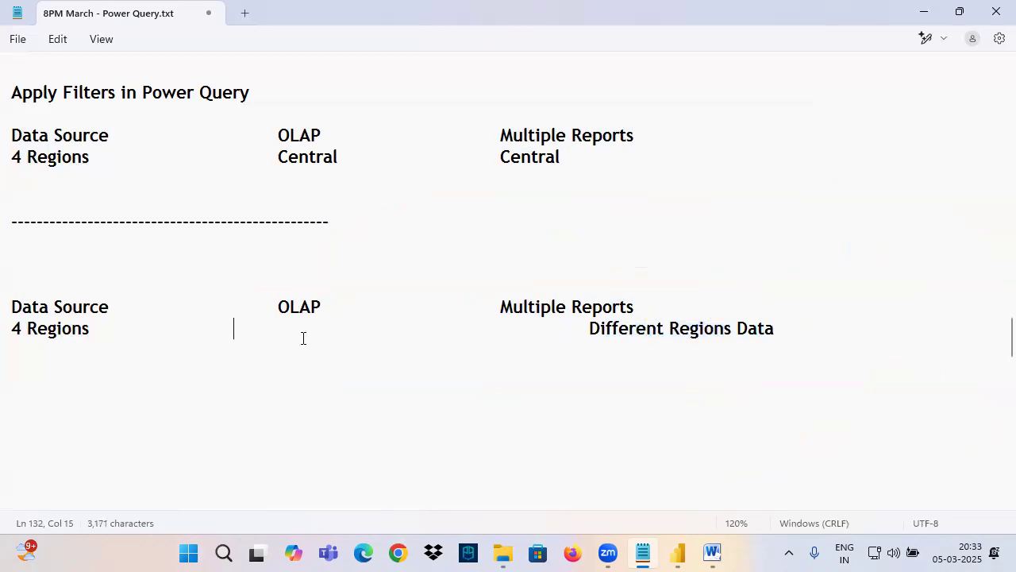
key(Tab)
text(4 Ger)
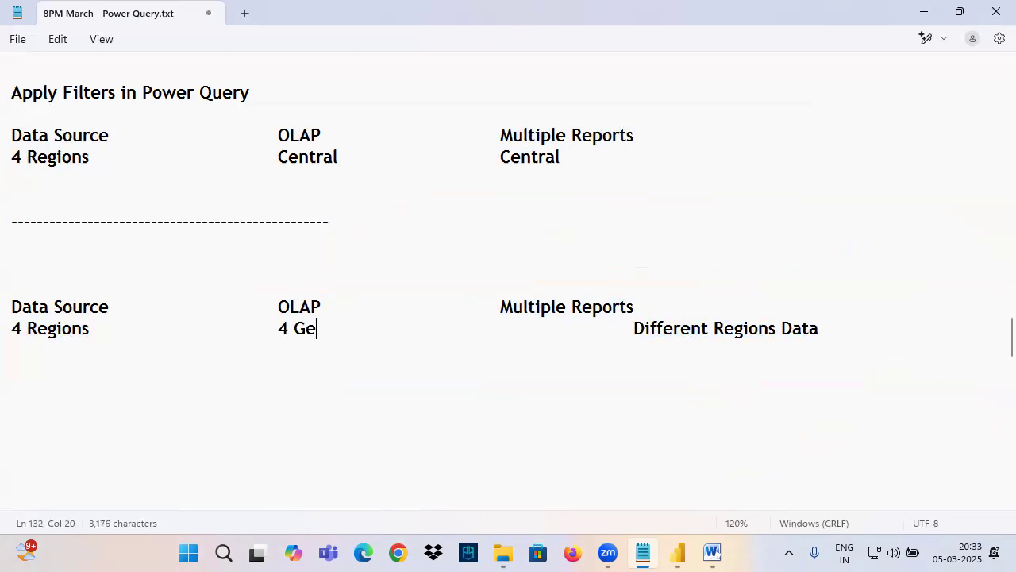
key(BackSpace)
key(BackSpace)
key(BackSpace)
text(Regions)
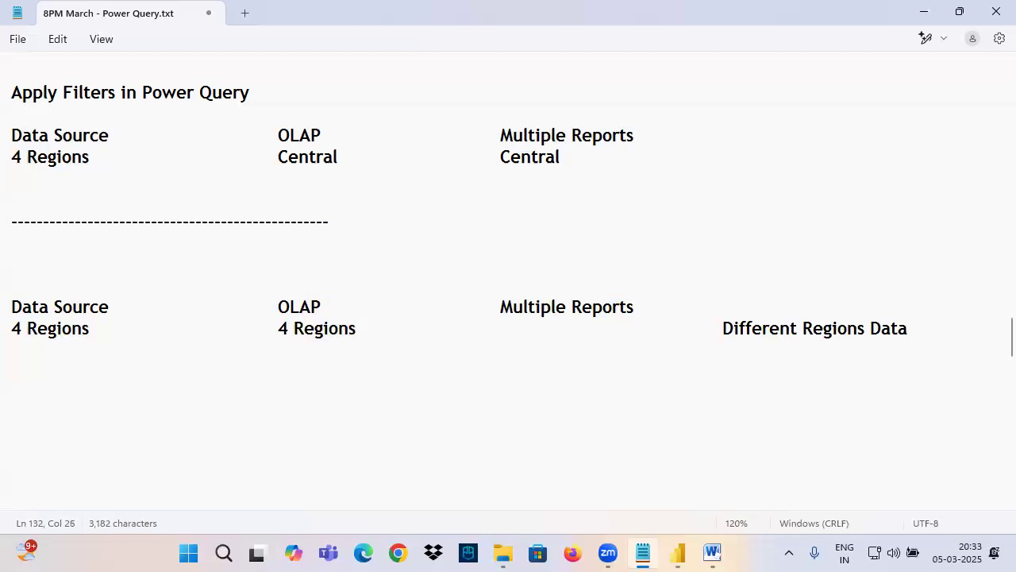
key(Delete)
key(Delete)
key(Delete)
key(Delete)
key(Delete)
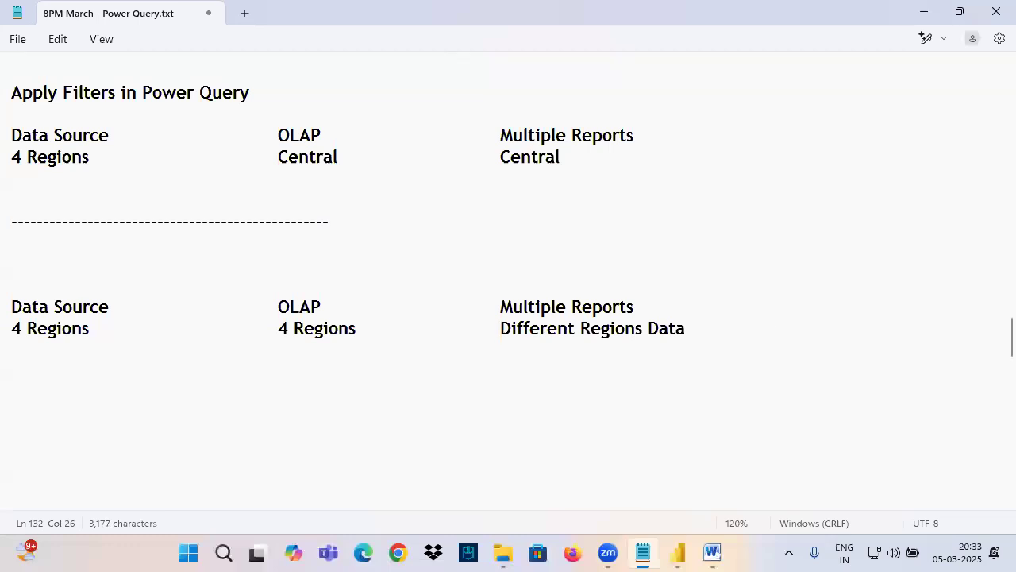
Step: Frame the lower OLAP text, and handwrite a circled "R1" above "Multiple Reports" with an arrow to "Central"
drag(267, 294, 383, 343)
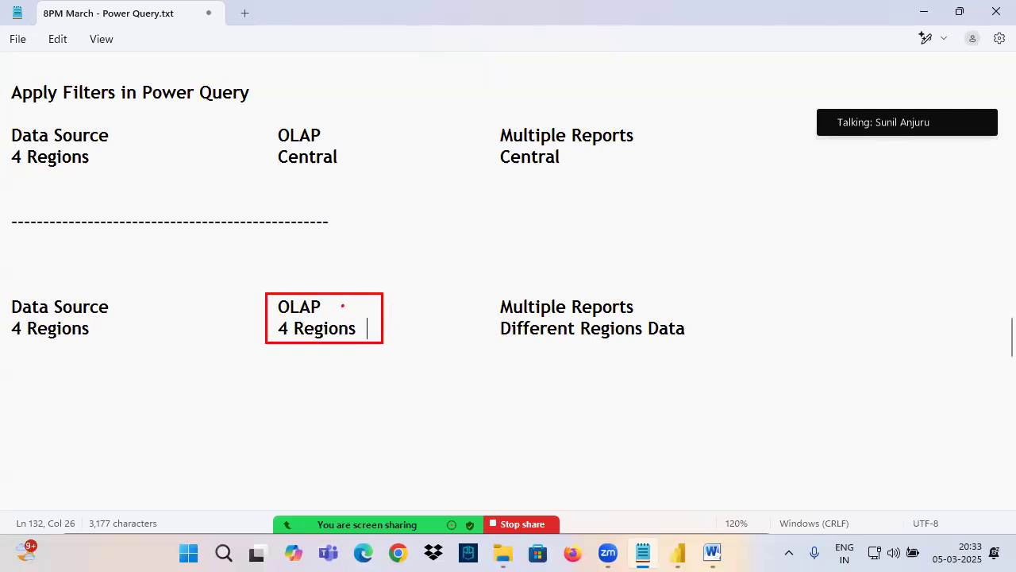
drag(385, 302, 475, 304)
mouse_move(530, 229)
mouse_down()
mouse_move(531, 274)
mouse_move(561, 249)
mouse_up()
mouse_move(544, 221)
mouse_down()
mouse_move(566, 280)
mouse_move(525, 235)
mouse_move(616, 194)
mouse_move(618, 211)
mouse_up()
mouse_move(647, 165)
mouse_down()
mouse_move(667, 189)
mouse_move(741, 154)
mouse_up()
Step: Circle "4 Regions" under OLAP, draw a curved arrow from OLAP to R1, and label the curve with an underlined "PV"
mouse_move(275, 316)
mouse_down()
mouse_move(322, 314)
mouse_move(288, 340)
mouse_up()
mouse_move(370, 304)
mouse_down()
mouse_move(507, 213)
mouse_move(520, 233)
mouse_up()
mouse_move(515, 193)
mouse_down()
mouse_move(520, 233)
mouse_move(477, 267)
mouse_up()
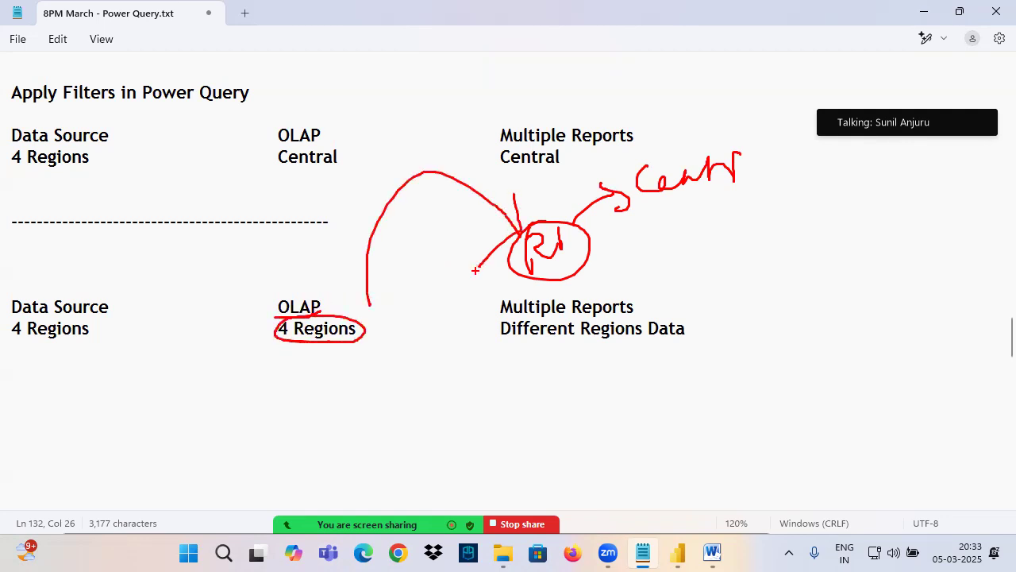
mouse_move(401, 204)
mouse_down()
mouse_move(407, 249)
mouse_move(449, 181)
mouse_up()
drag(385, 271, 469, 227)
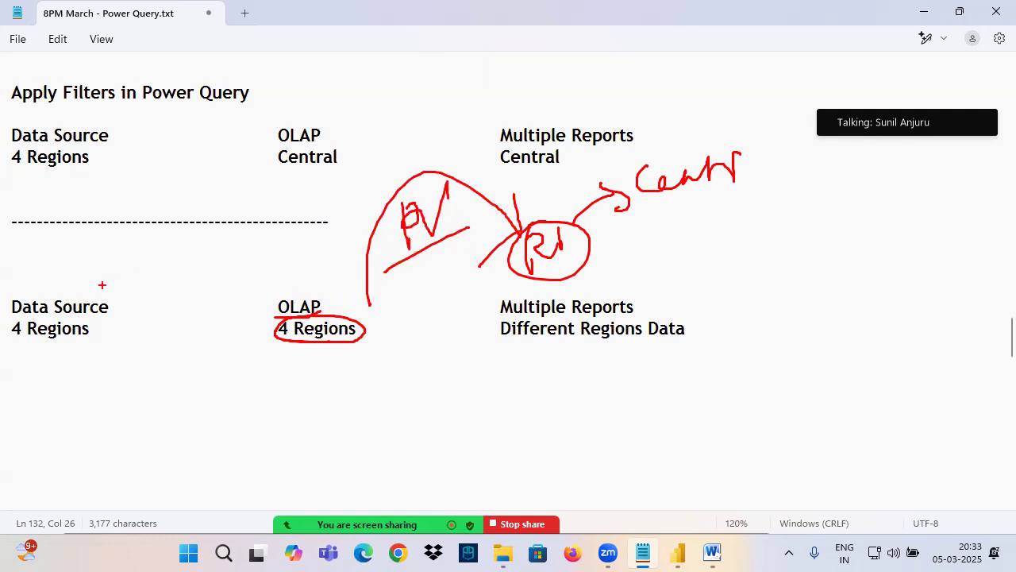
Step: Clear the pen marks and frame the whole lower Data Source, OLAP, and Multiple Reports block with a rectangle
key(Escape)
key(ctrl+2)
drag(1, 288, 700, 367)
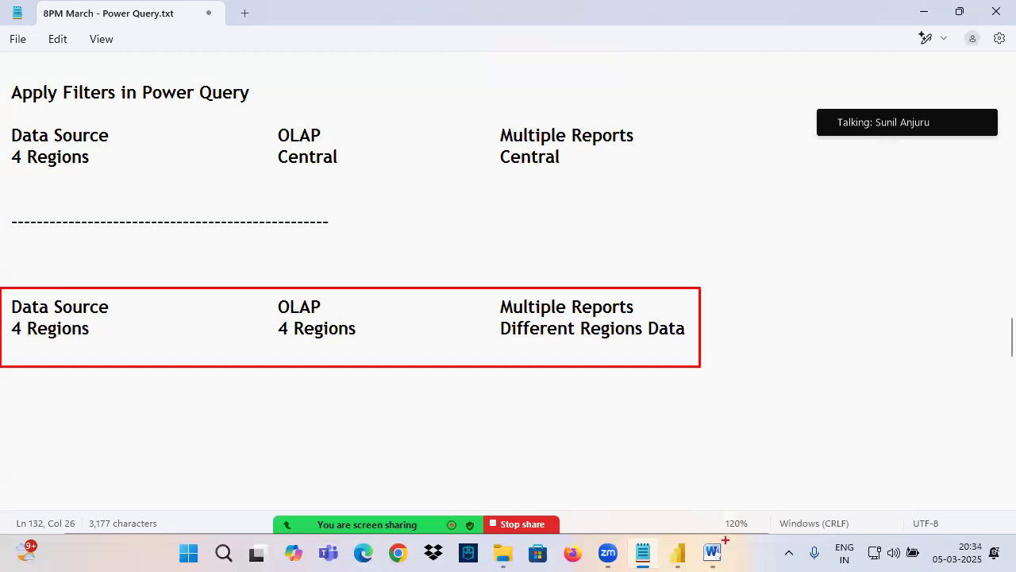
Step: Switch to the Power BI Architecture document in Word, highlight the Power View block's text, and return to the Notepad notes
key(Escape)
click(714, 553)
drag(593, 331, 555, 305)
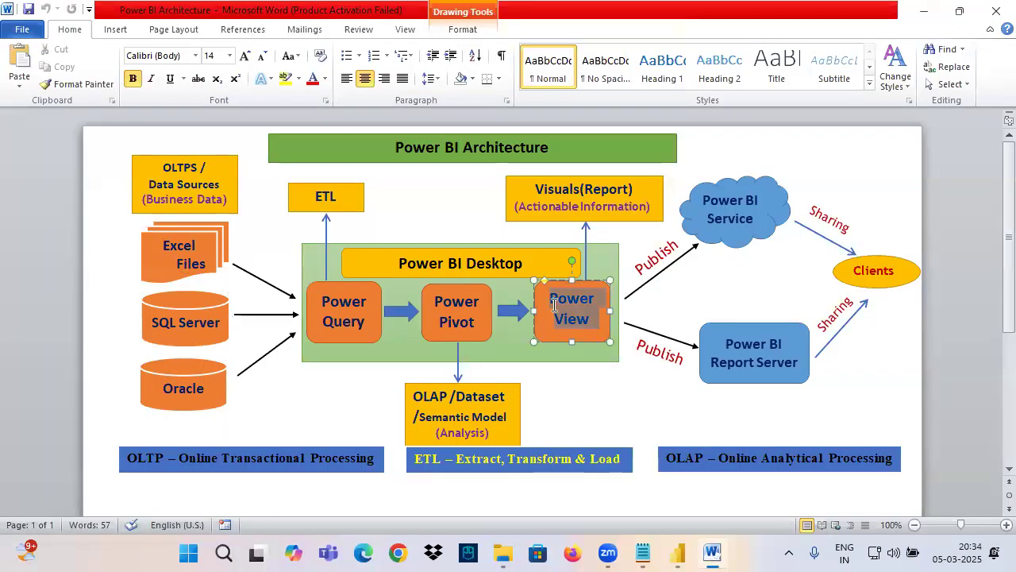
click(643, 554)
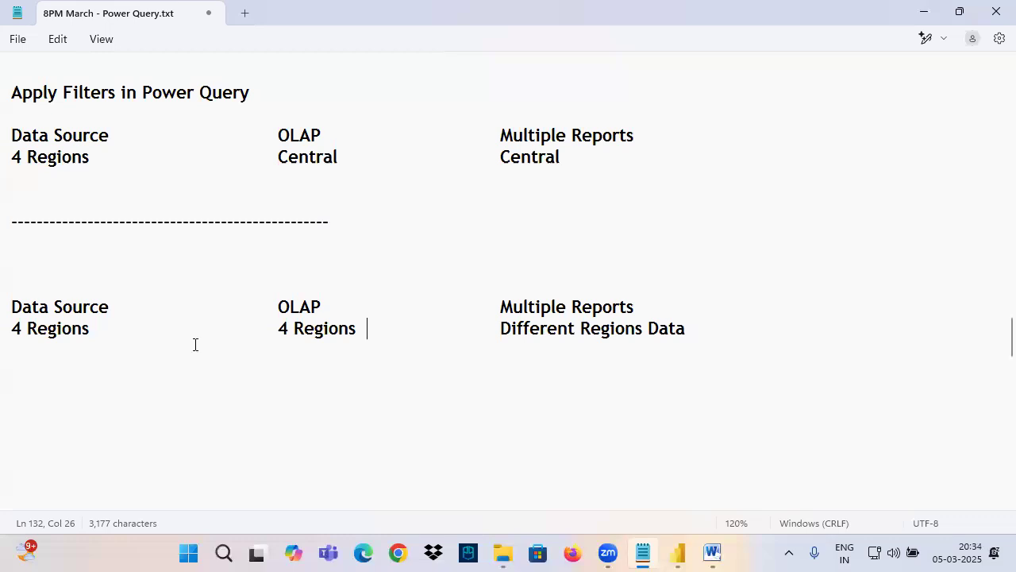
Step: Reuse the "Apply Filters in Power Query" heading above the lower block as "Apply Filters in Power View" and save the file
drag(151, 93, 256, 96)
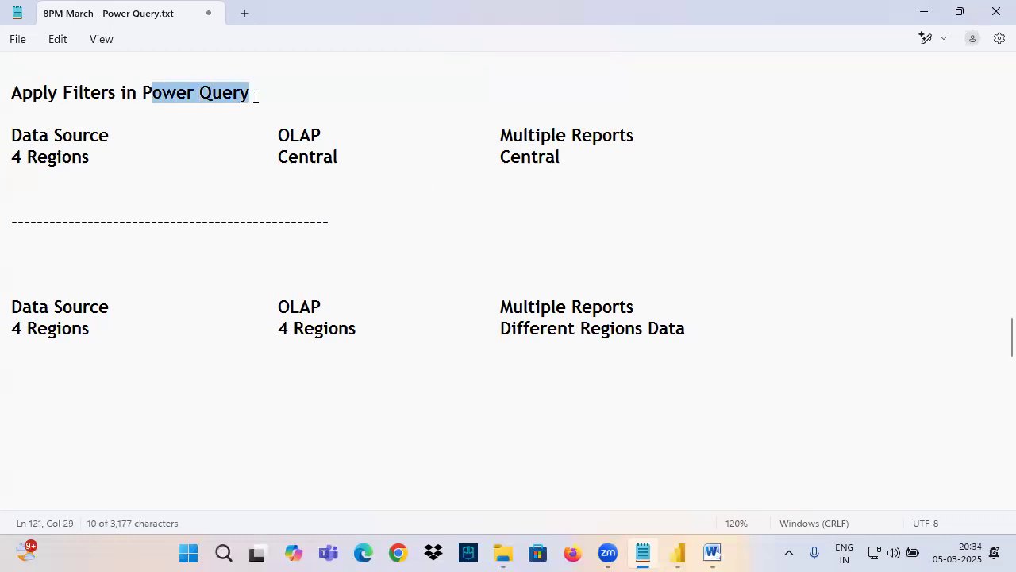
click(204, 92)
drag(199, 92, 9, 95)
key(ctrl+c)
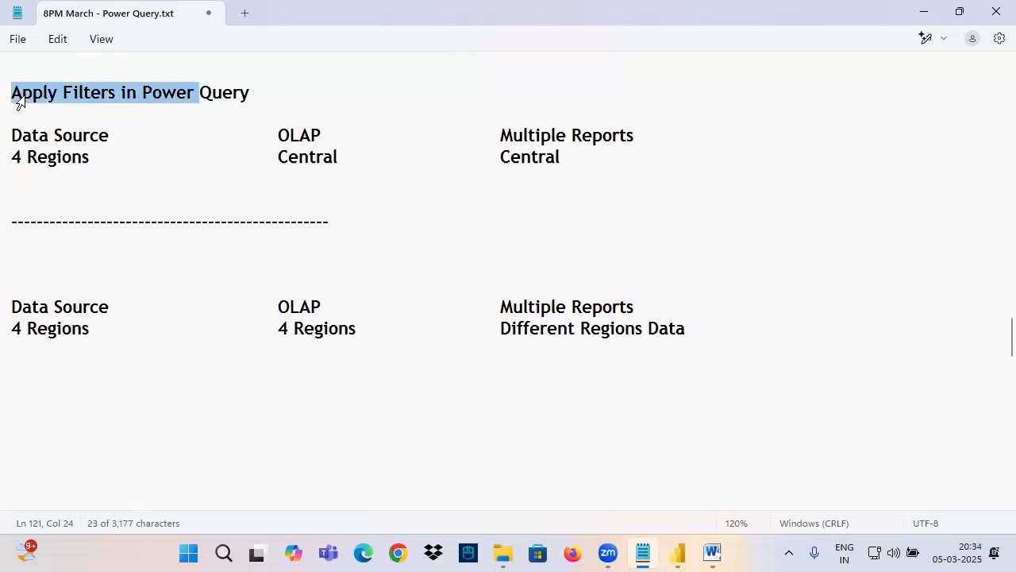
click(30, 260)
key(ctrl+v)
text(Pivot)
key(BackSpace)
key(BackSpace)
key(BackSpace)
key(BackSpace)
key(BackSpace)
text(View)
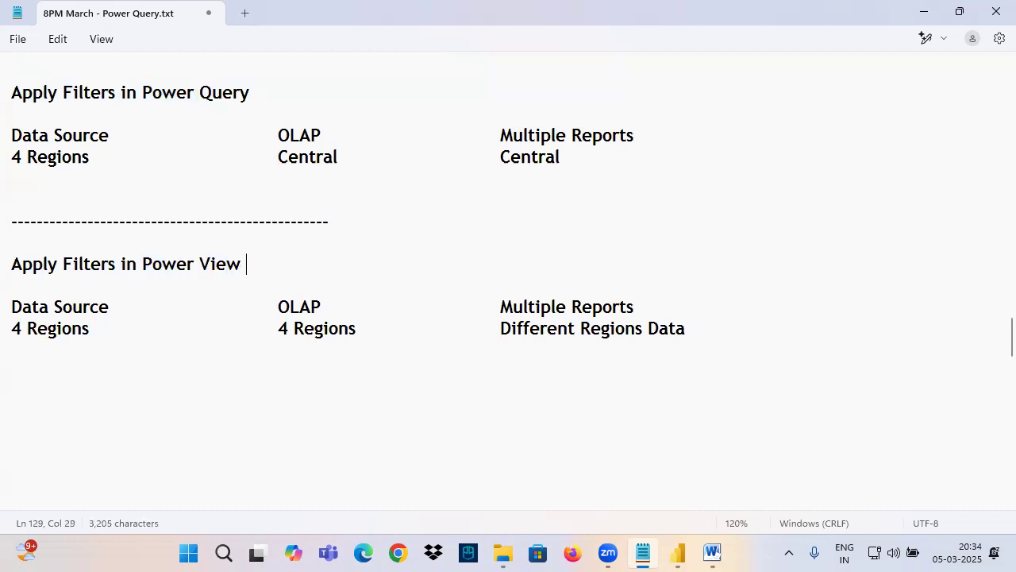
key(ctrl+s)
Step: Highlight "Power Query" in the upper heading and both listed advantages of filtering data in Power Query
drag(142, 92, 253, 93)
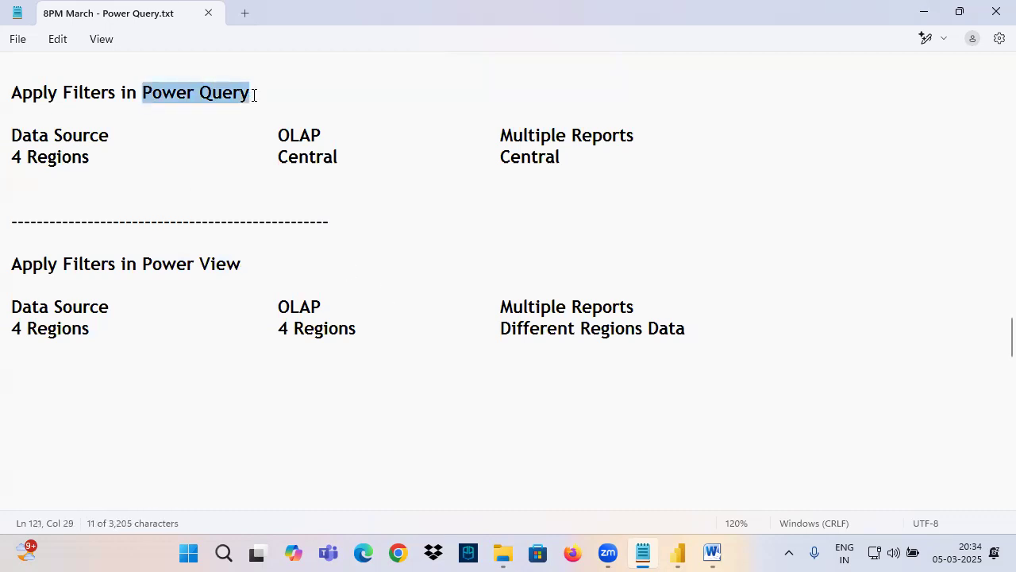
scroll(238, 158, up, 3)
drag(41, 200, 253, 201)
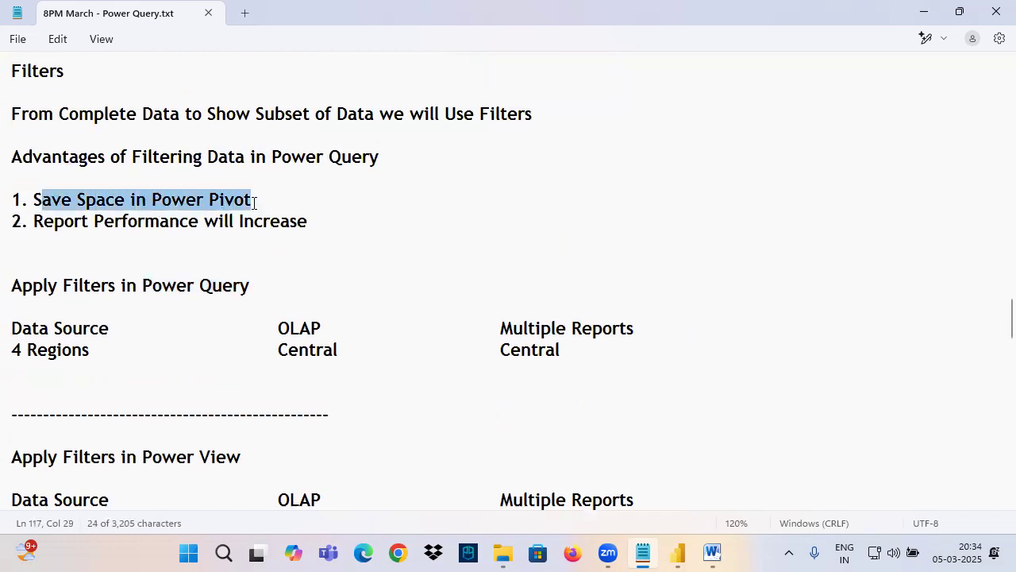
drag(49, 221, 302, 223)
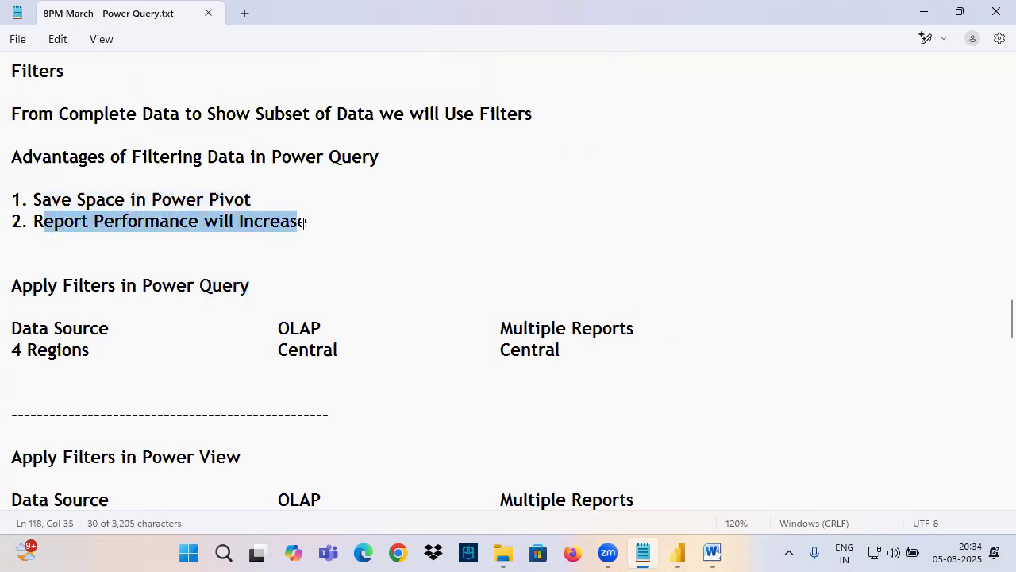
Step: In the Power View block, draw an arrow from OLAP to Multiple Reports, circle OLAP, and mark a small arrow beside Data Source
scroll(314, 238, down, 3)
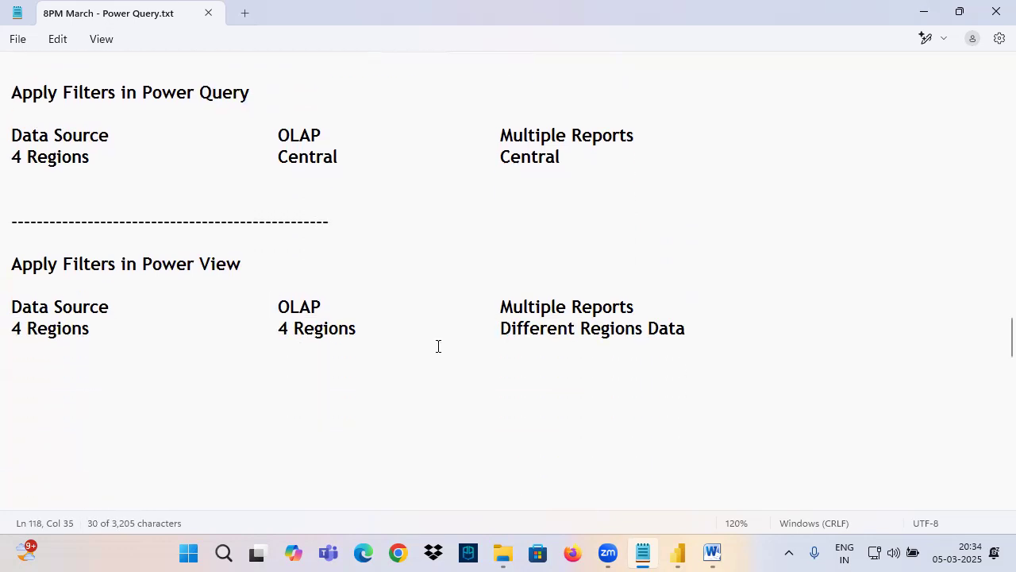
drag(426, 313, 494, 314)
mouse_move(481, 292)
mouse_down()
mouse_move(503, 307)
mouse_move(480, 376)
mouse_up()
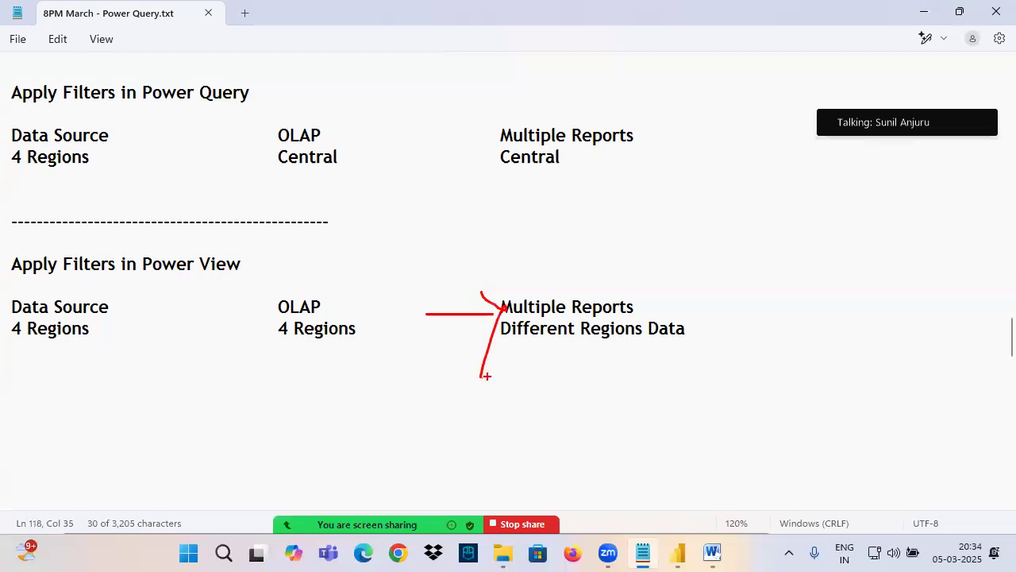
drag(139, 294, 153, 323)
drag(138, 317, 157, 310)
mouse_move(335, 300)
mouse_down()
mouse_move(262, 317)
mouse_move(322, 296)
mouse_move(500, 311)
mouse_up()
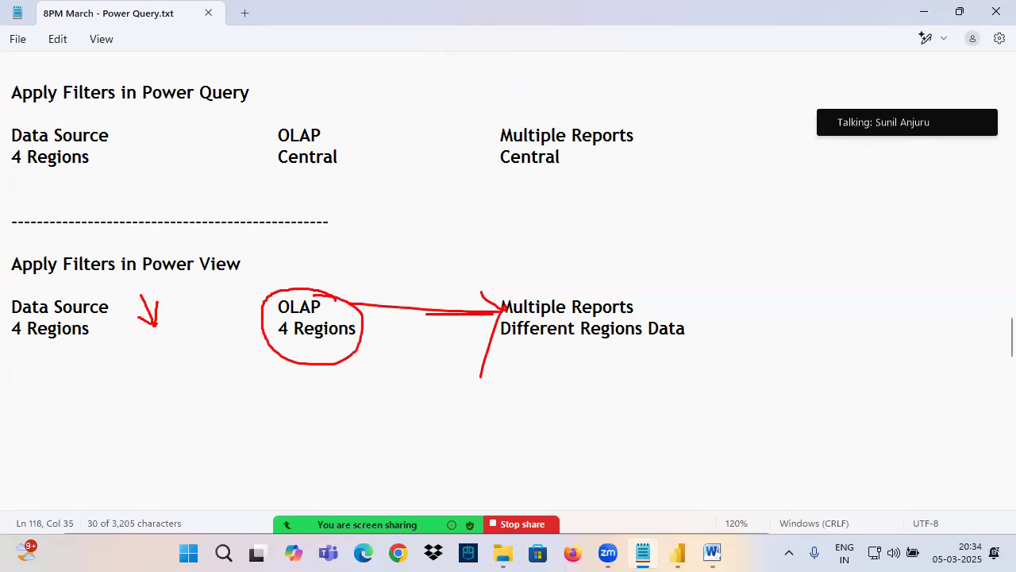
Step: Underline "Regions Data", draw an arrow from Data Source to OLAP labelled "PQ", and write a circled "PV" over the report arrow
drag(574, 343, 706, 344)
mouse_move(103, 307)
mouse_down()
mouse_move(268, 307)
mouse_move(244, 343)
mouse_up()
mouse_move(305, 317)
mouse_down()
mouse_move(318, 352)
mouse_move(268, 312)
mouse_up()
drag(179, 274, 178, 324)
drag(170, 286, 201, 305)
mouse_move(418, 264)
mouse_down()
mouse_move(419, 293)
mouse_move(455, 254)
mouse_up()
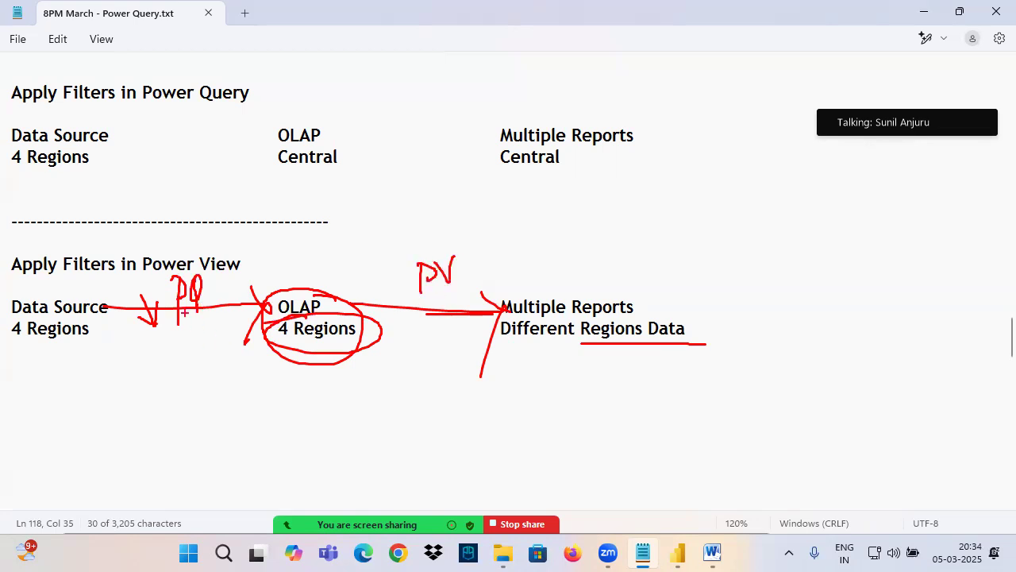
mouse_move(410, 295)
mouse_down()
mouse_move(446, 299)
mouse_move(402, 262)
mouse_move(451, 300)
mouse_up()
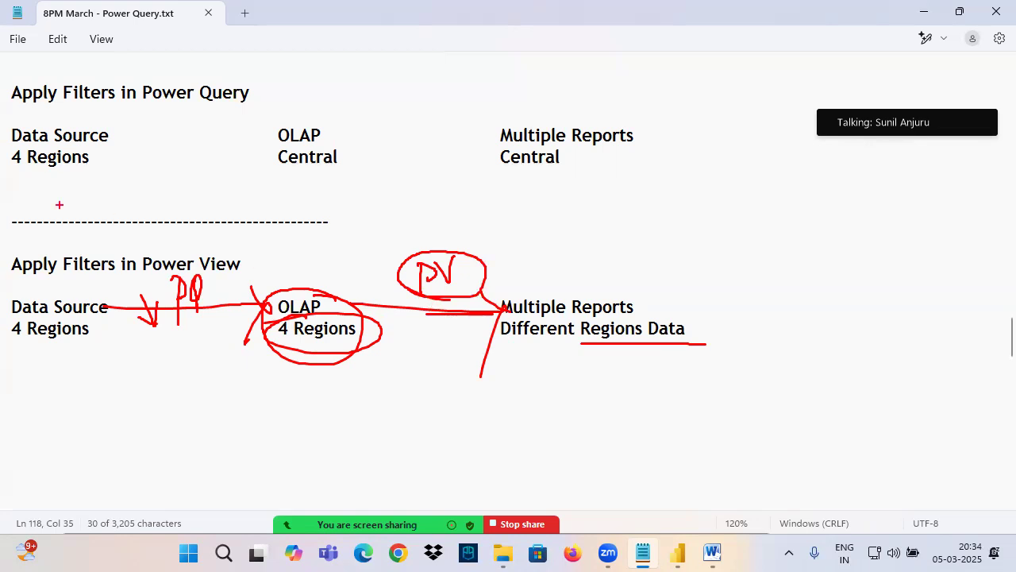
Step: Clear the marks, frame the upper Data Source, circle the upper OLAP, and connect Data Source, OLAP, and Multiple Reports with arrows
key(Escape)
key(ctrl+2)
drag(7, 122, 121, 176)
drag(49, 86, 55, 121)
drag(71, 100, 61, 120)
drag(119, 135, 274, 139)
mouse_move(260, 124)
mouse_down()
mouse_move(275, 139)
mouse_move(252, 168)
mouse_up()
mouse_move(305, 116)
mouse_down()
mouse_move(286, 119)
mouse_move(318, 194)
mouse_move(283, 117)
mouse_up()
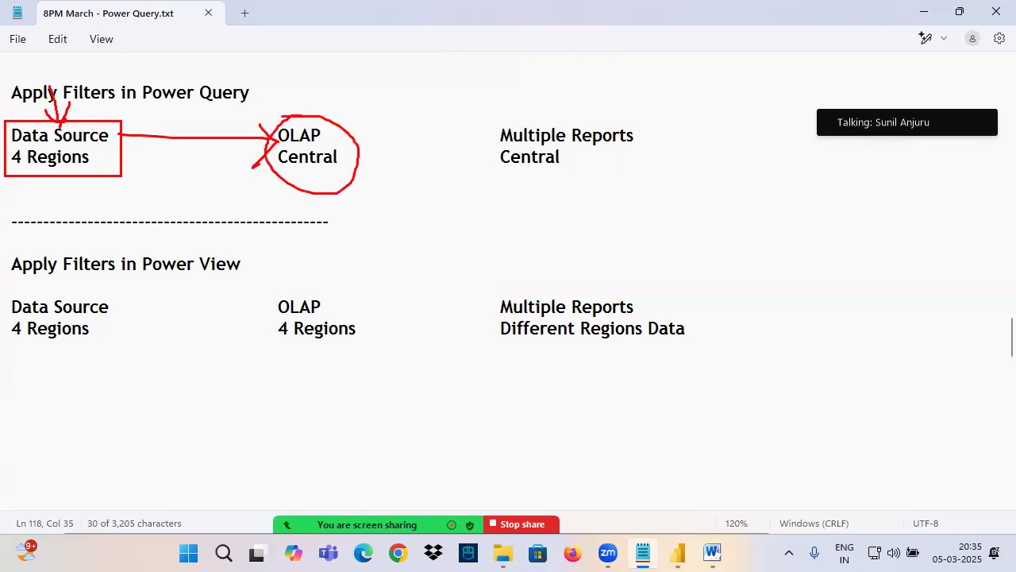
mouse_move(299, 71)
mouse_down()
mouse_move(298, 115)
mouse_move(522, 140)
mouse_move(502, 138)
mouse_move(472, 180)
mouse_up()
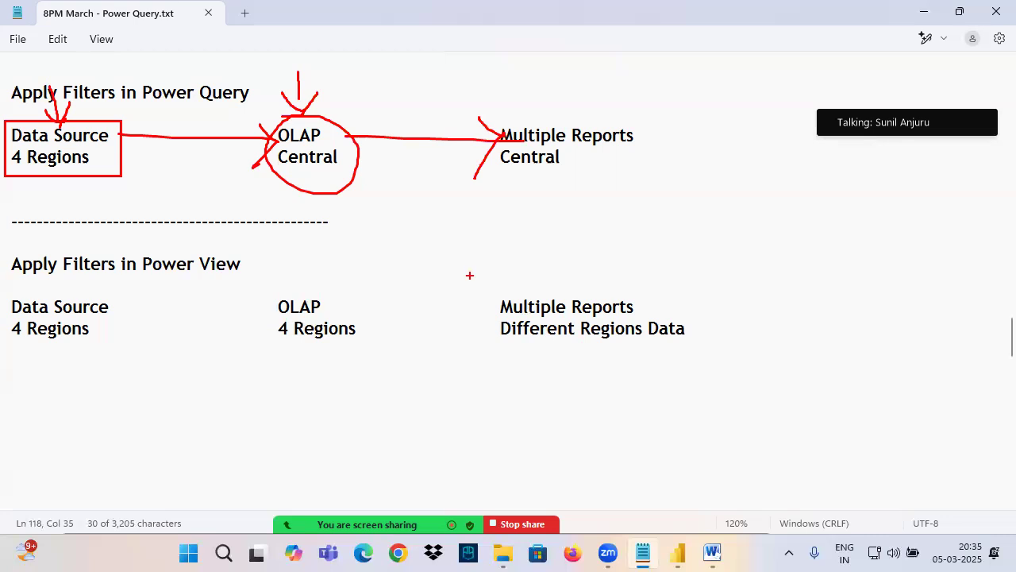
Step: Add a dashed separator line below the Power View block and paste a copy of the "Filters in Power Query" heading beneath it
scroll(86, 259, up, 4)
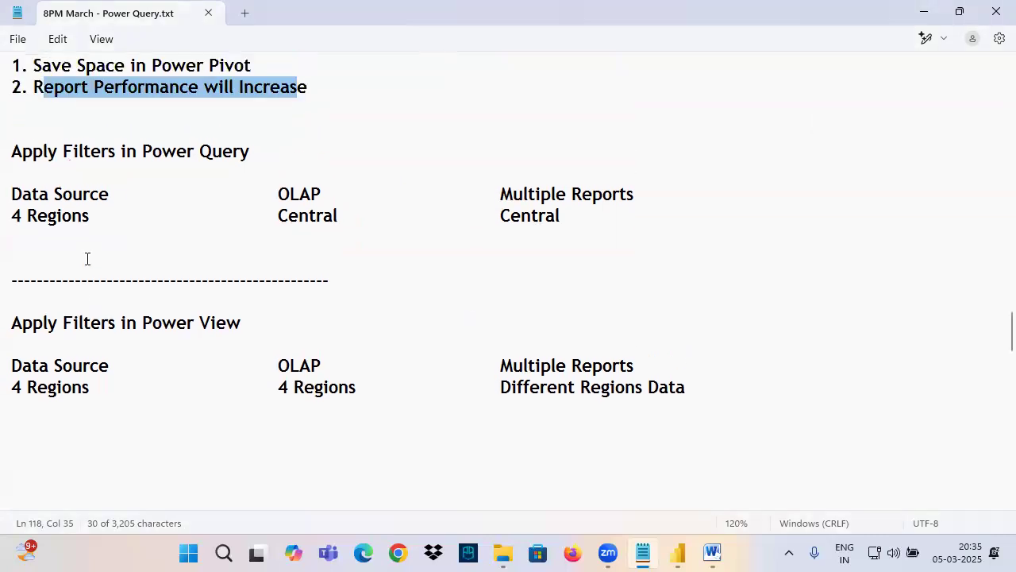
drag(84, 148, 11, 139)
scroll(141, 143, up, 3)
drag(11, 178, 200, 181)
key(ctrl+c)
scroll(197, 257, down, 10)
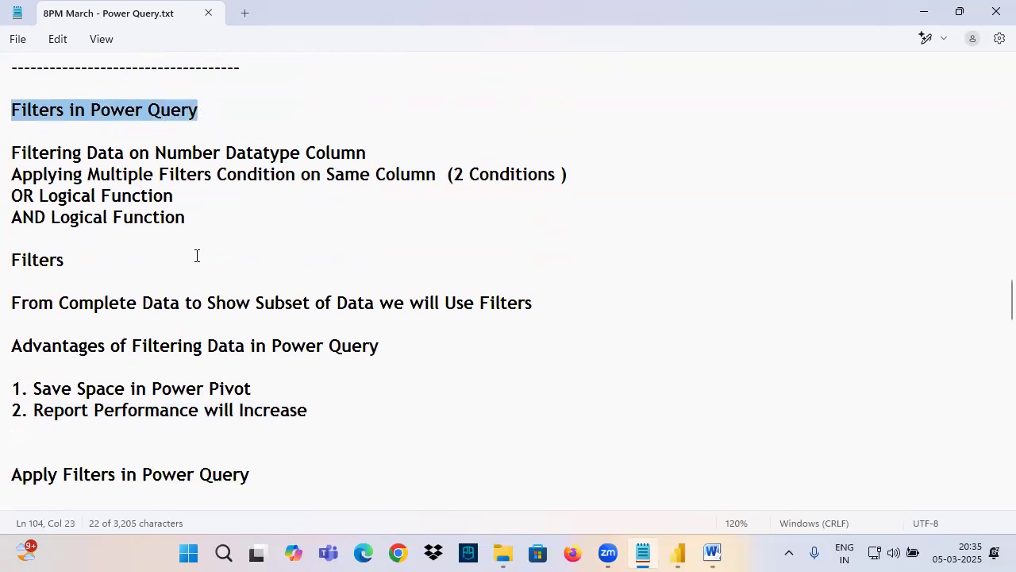
click(54, 182)
text(---------------------------)
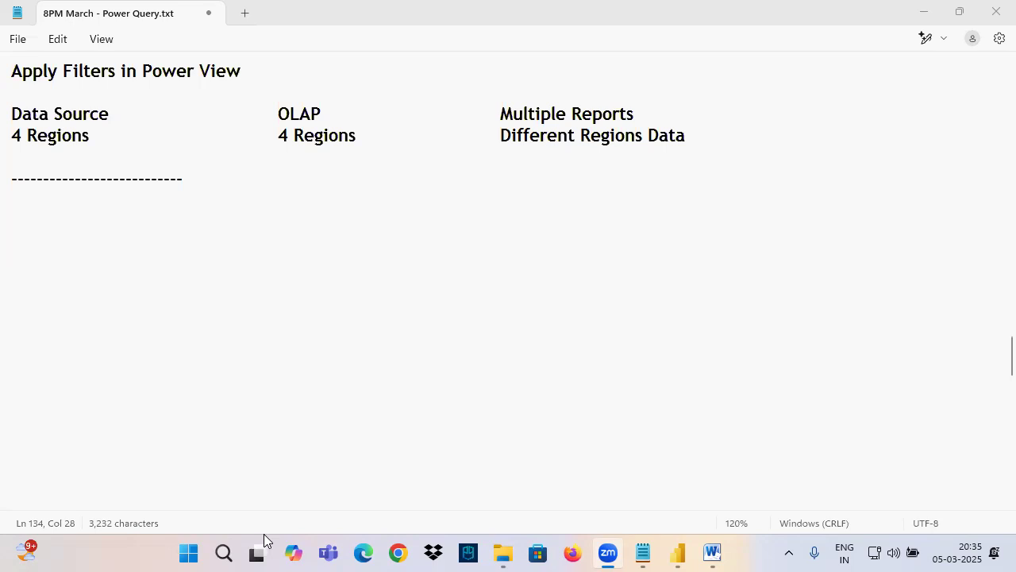
click(95, 215)
key(ctrl+v)
Step: Under the new "Filters in Power Query" heading, begin a note with "When Data Source Complete Data and if we need"
key(Return)
key(Return)
text(When Data S)
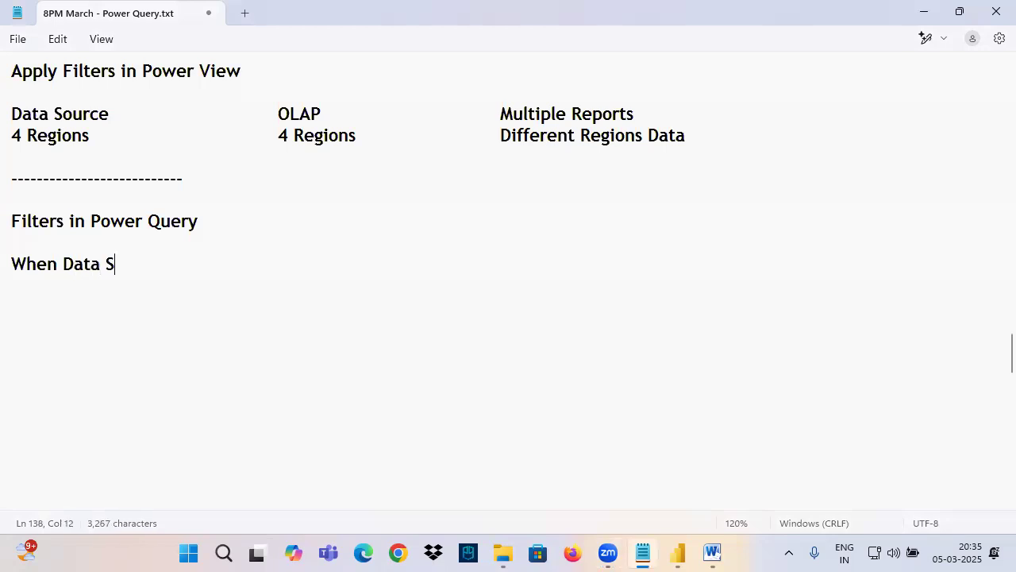
text(ource Compan)
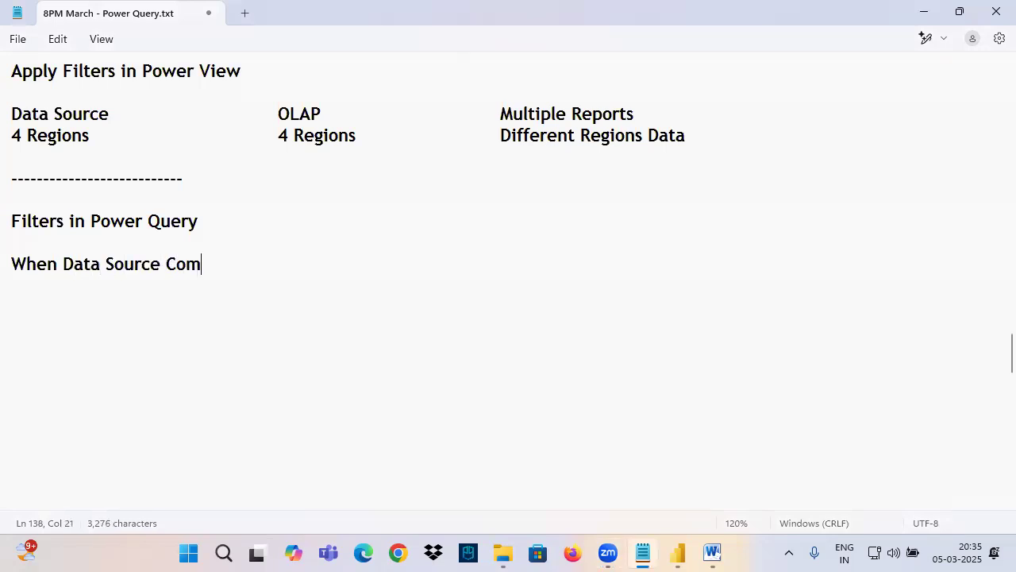
key(BackSpace)
key(BackSpace)
text(leted)
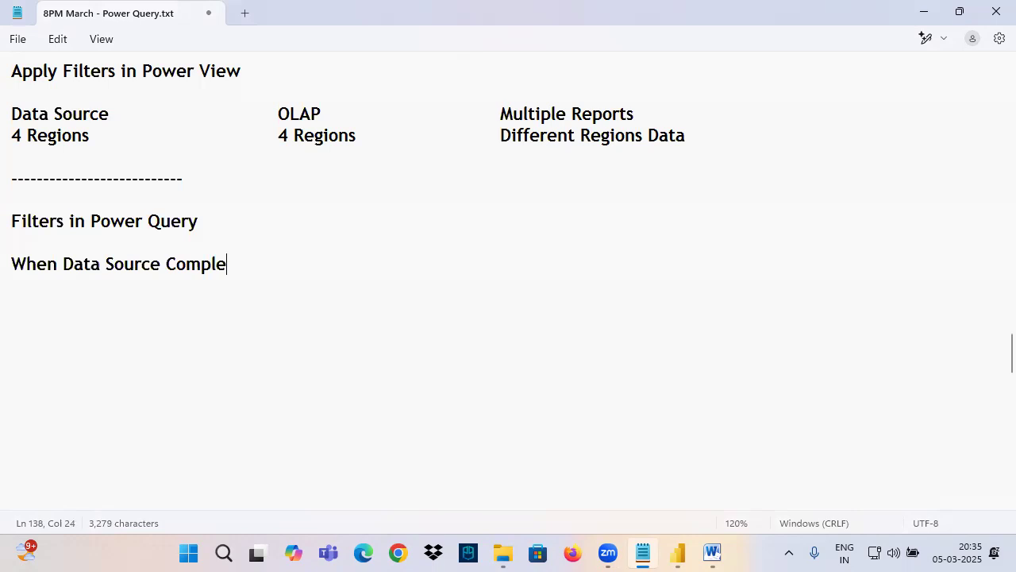
key(BackSpace)
key(BackSpace)
text(Data a)
text(nd lo)
key(BackSpace)
key(BackSpace)
text(if w)
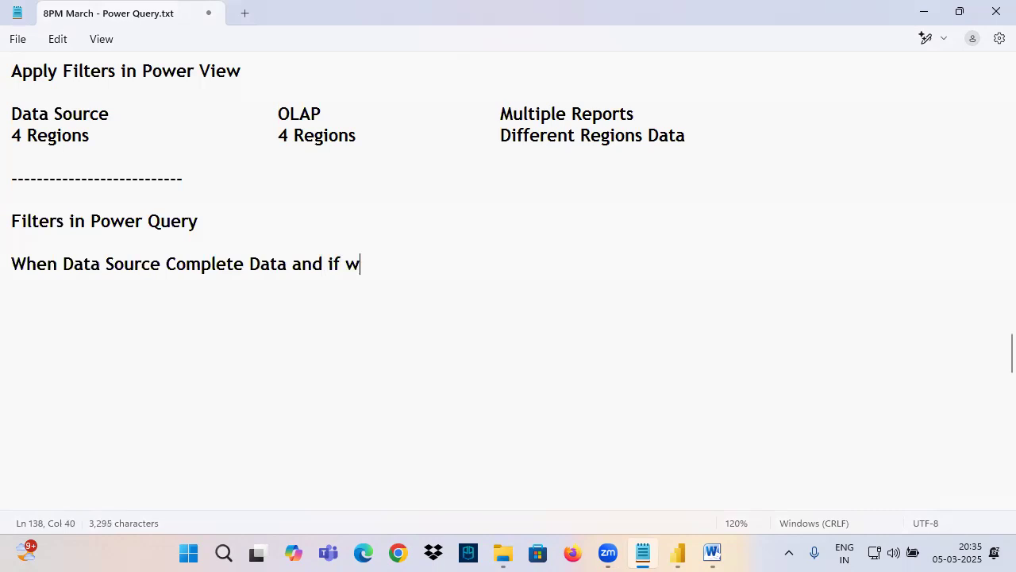
text(e need to L)
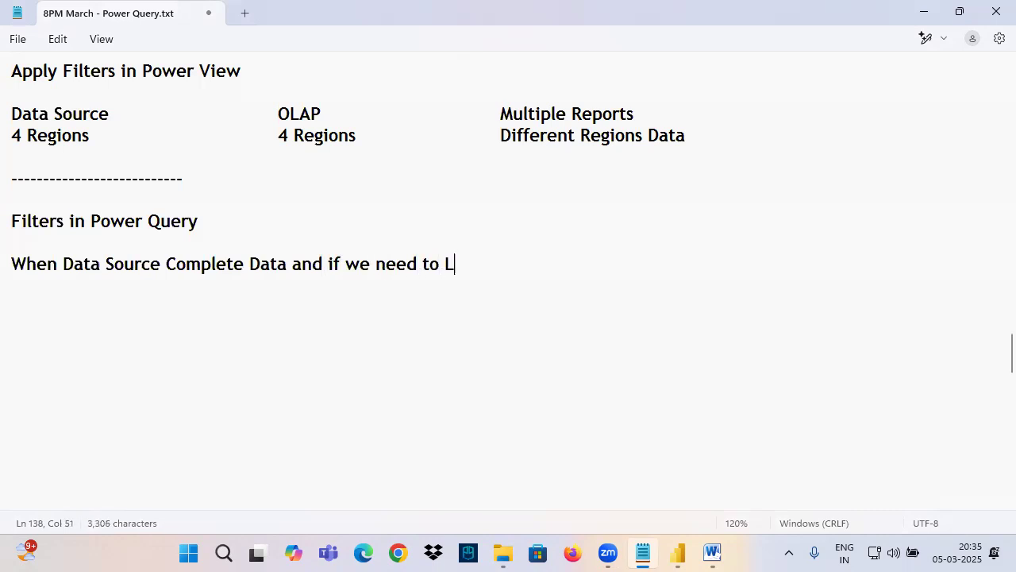
text(oad Subse)
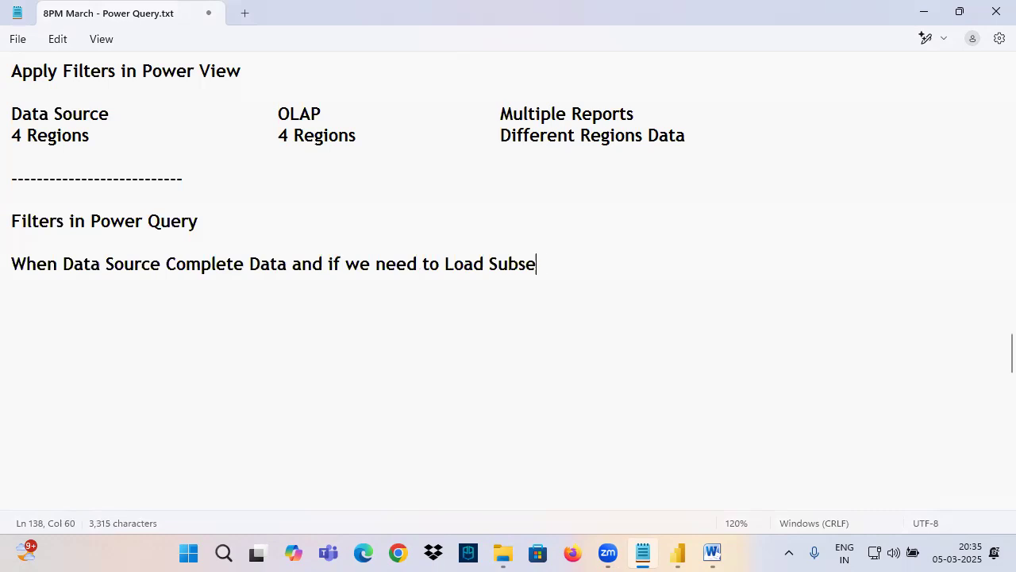
text(t of Data )
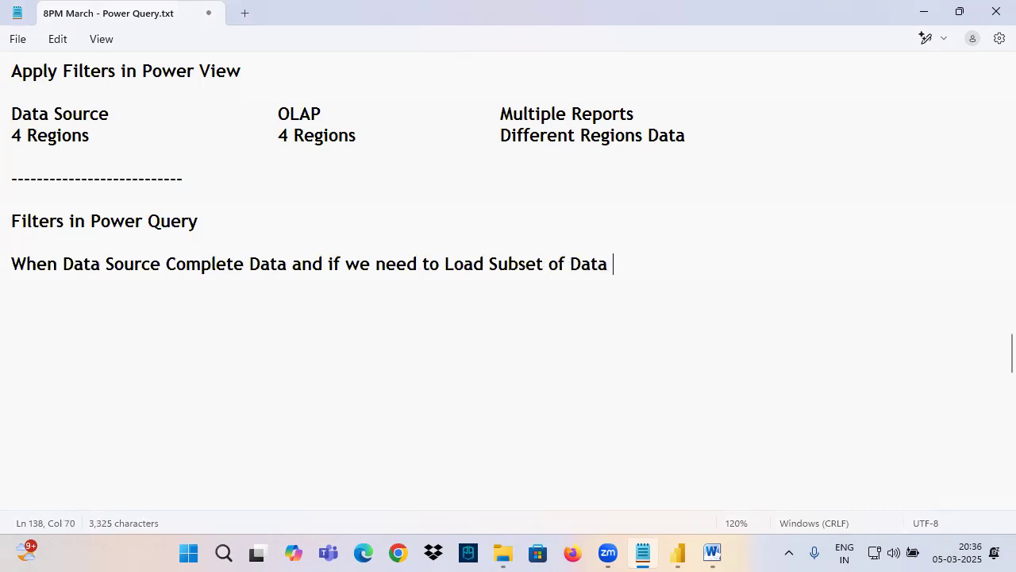
text(into Power )
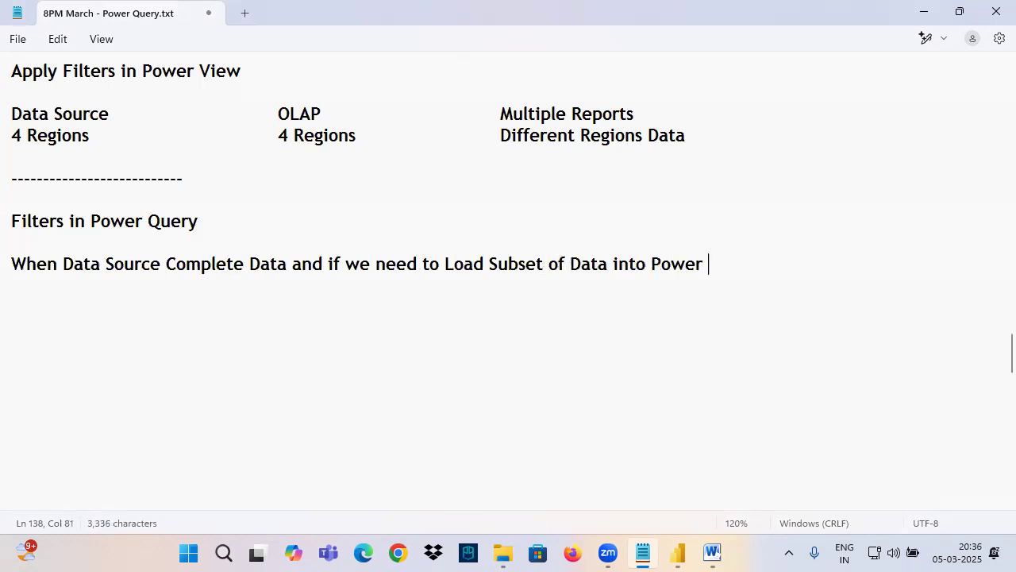
text(Pivot then)
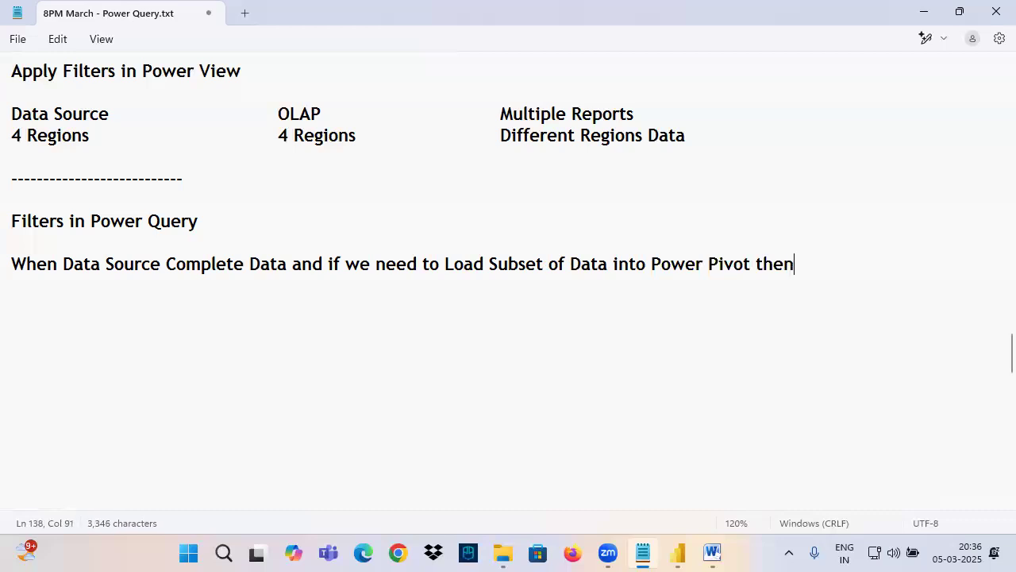
text( we will use Filt)
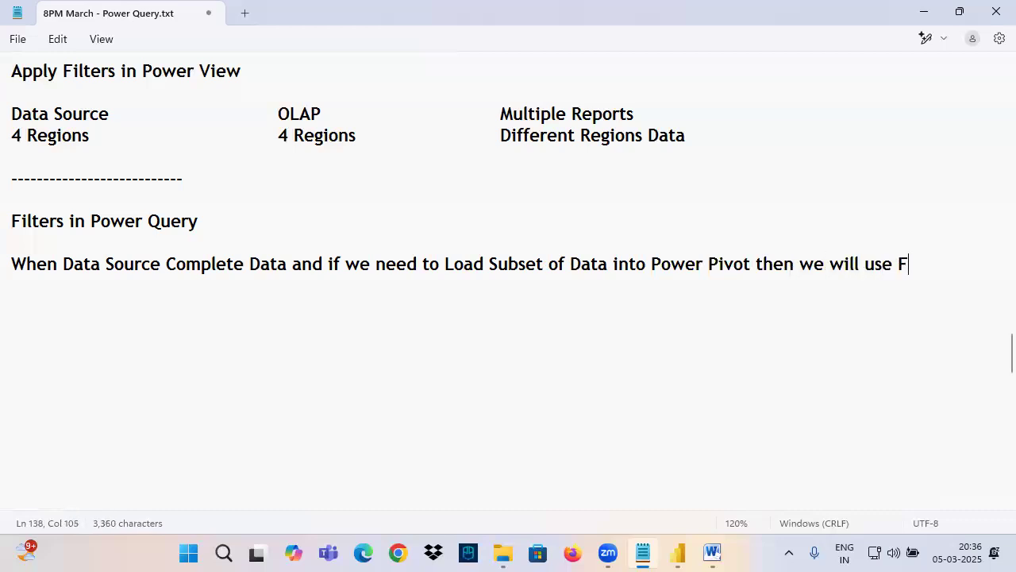
Step: Complete the note with "to Load Subset of Data into Power Pivot then we will use Filters in Power Query"
key(BackSpace)
key(BackSpace)
key(BackSpace)
key(BackSpace)
text(Filters in Power Query)
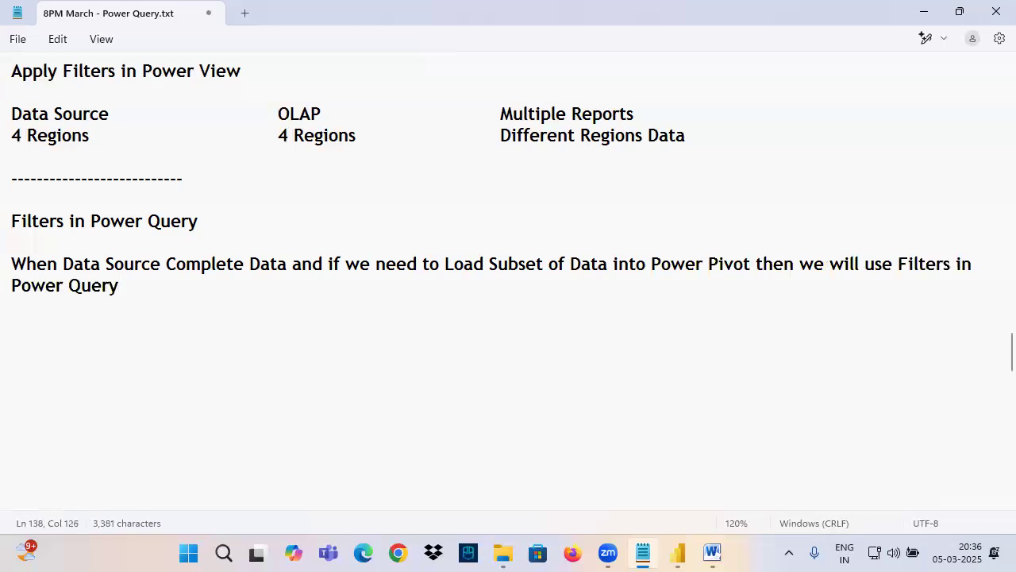
Step: In the new note, frame "Data Source" and underline "Complete Data", "Subset of Data", "Power Pivot" and "Filters in Power Query"
click(133, 265)
mouse_move(63, 254)
mouse_down()
mouse_move(163, 277)
mouse_move(284, 276)
mouse_up()
drag(506, 275, 619, 276)
drag(680, 270, 752, 273)
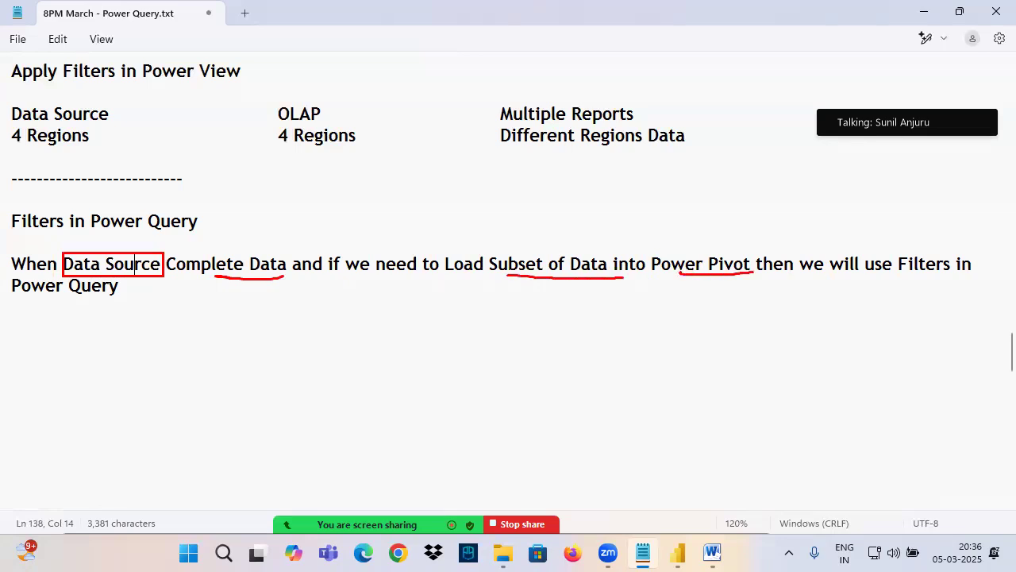
drag(894, 278, 1002, 269)
drag(19, 300, 118, 295)
Step: Frame the "Apply Filters in Power Query" block, circle its "4 Regions" with an arrow, and circle "Central" under Multiple Reports
scroll(166, 229, up, 5)
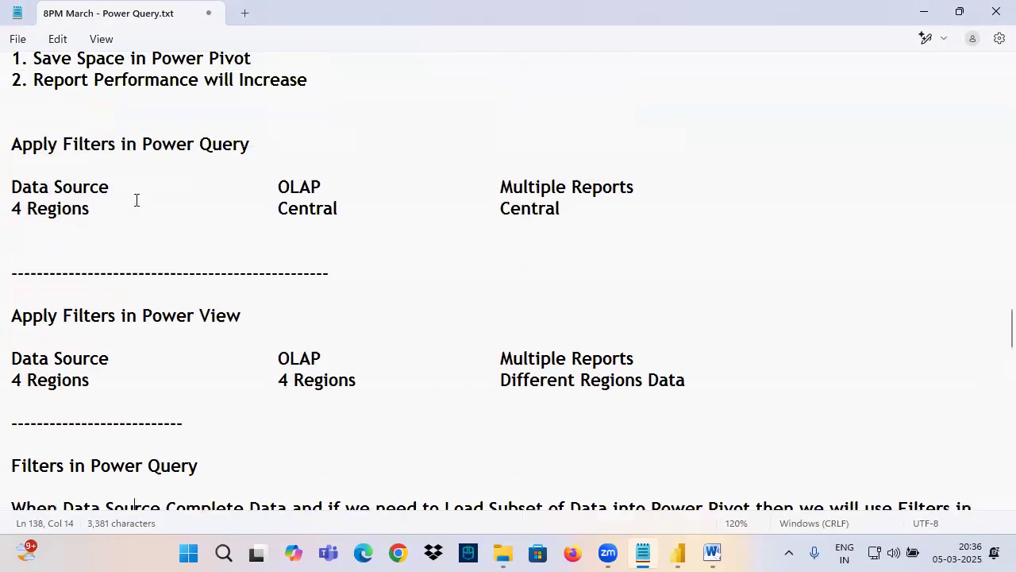
mouse_move(6, 209)
mouse_down()
mouse_move(14, 224)
mouse_move(708, 358)
mouse_up()
mouse_move(57, 228)
mouse_down()
mouse_move(51, 290)
mouse_move(61, 267)
mouse_move(102, 302)
mouse_up()
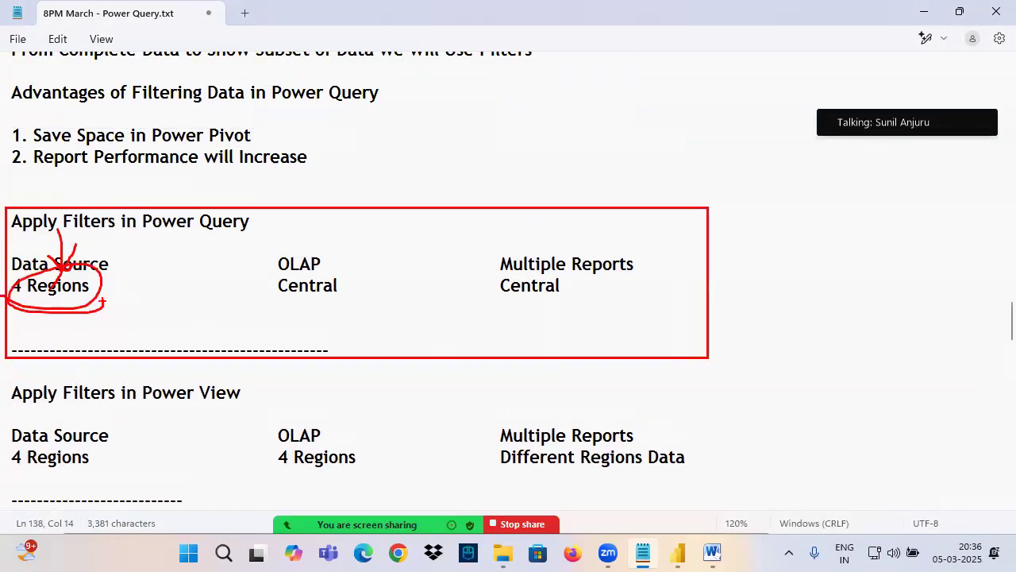
mouse_move(511, 277)
mouse_down()
mouse_move(618, 281)
mouse_move(506, 304)
mouse_move(548, 274)
mouse_up()
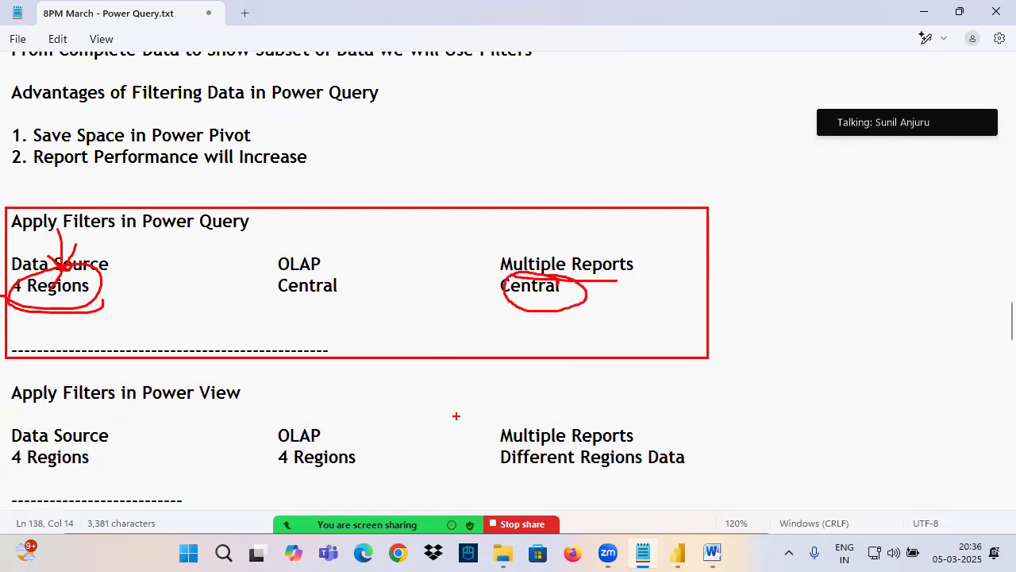
Step: In the Power Query block, draw an arrow from Data Source to OLAP, then circle OLAP and underline its "Central"
mouse_move(109, 263)
mouse_down()
mouse_move(265, 271)
mouse_move(248, 299)
mouse_up()
mouse_move(300, 250)
mouse_down()
mouse_move(326, 304)
mouse_move(297, 249)
mouse_up()
drag(305, 203, 305, 244)
drag(278, 301, 327, 299)
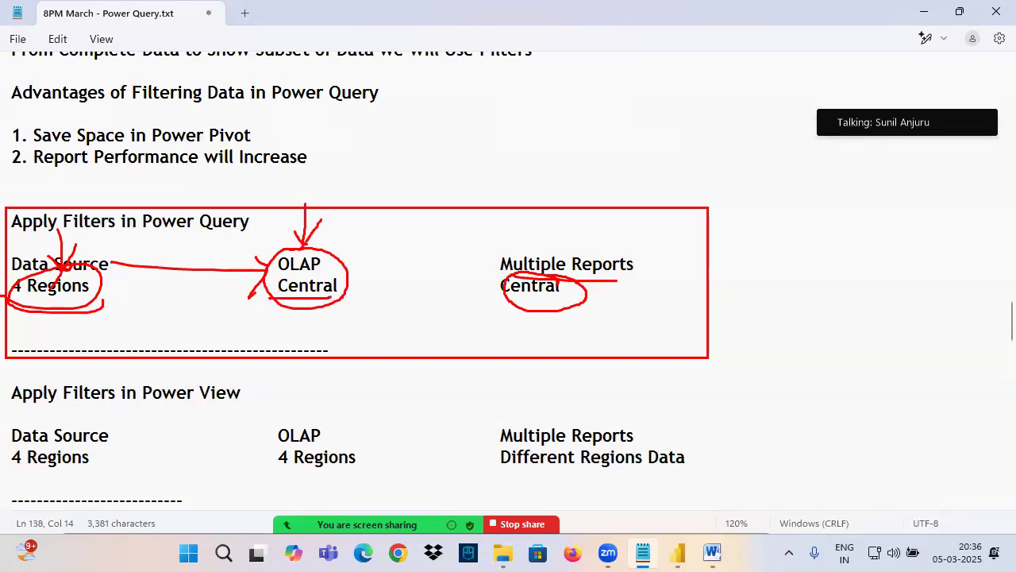
Step: Frame "4 Regions" under Data Source, retrace the arrow to OLAP, mark an arrow beneath OLAP, and underline "Power Query" in the heading
mouse_move(5, 275)
mouse_down()
mouse_move(76, 274)
mouse_move(101, 305)
mouse_move(6, 305)
mouse_up()
mouse_move(116, 265)
mouse_down()
mouse_move(286, 270)
mouse_move(278, 254)
mouse_move(232, 322)
mouse_up()
drag(304, 303, 303, 343)
drag(286, 341, 328, 342)
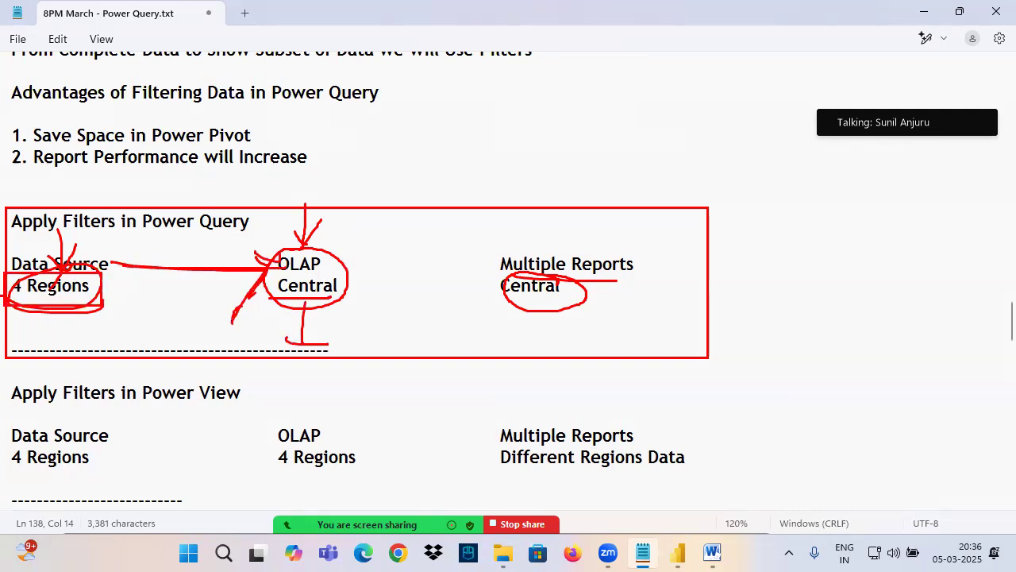
drag(312, 301, 312, 343)
drag(283, 350, 356, 340)
drag(151, 237, 266, 225)
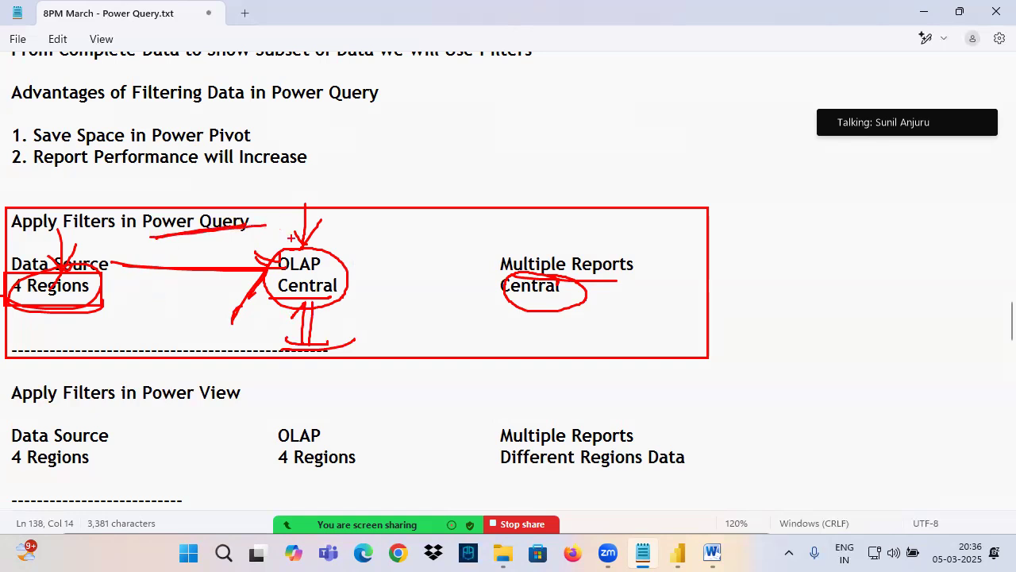
Step: Underline the sentence about loading a subset of data in the "Filters in Power Query" note
scroll(288, 238, down, 4)
drag(73, 328, 287, 329)
drag(375, 328, 887, 341)
drag(31, 350, 143, 357)
Step: Save the notes, end the "Power Query" sentence with a period, and add blank lines beneath it
click(145, 350)
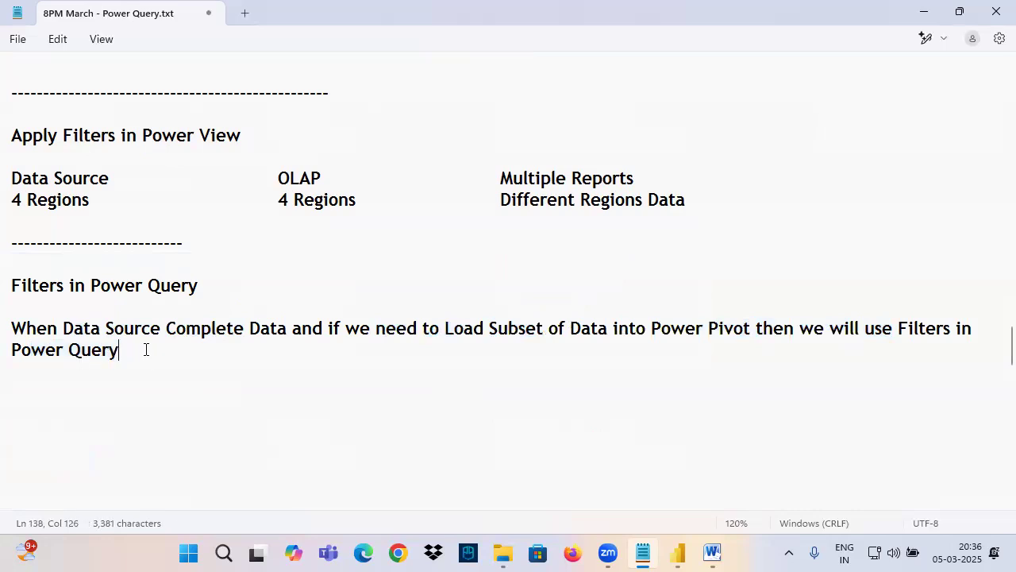
key(ctrl+s)
text(.)
key(Return)
key(Return)
key(Return)
key(Return)
key(Return)
key(Return)
key(Return)
key(Return)
key(Return)
key(Return)
key(Return)
key(Return)
key(Return)
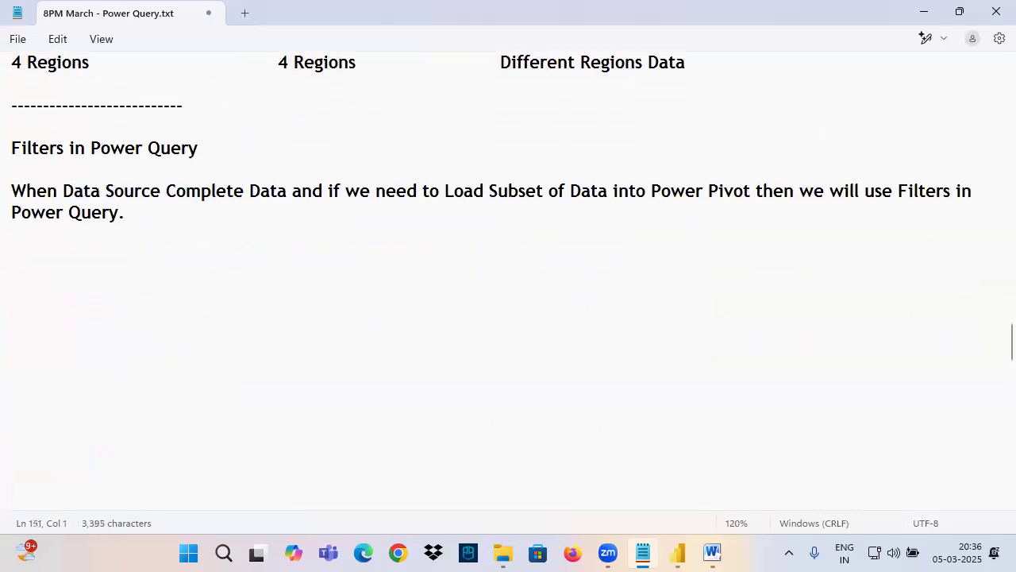
Step: Add the line "We can Filter the Data in Power Query 2 Ways" below the note
click(43, 262)
text(We can Filter the Data in Power Query 2 W)
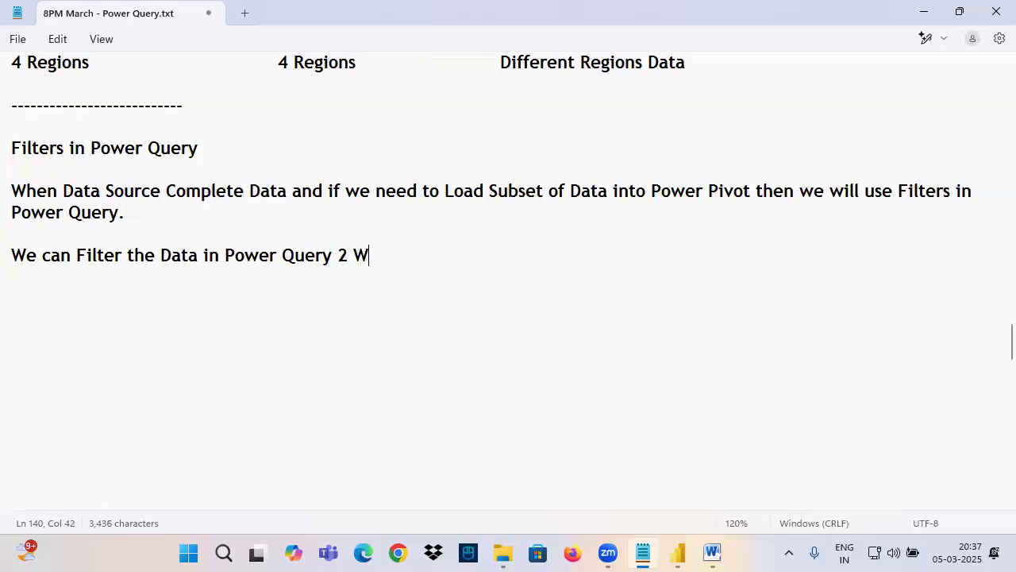
text(ays)
Step: List the two ways as "1. Basic Filtering" and "2. Advanced Filtering" under that line
key(Return)
key(Return)
text(1. Basic Filtering)
key(Return)
text(2. Advanced Filtering)
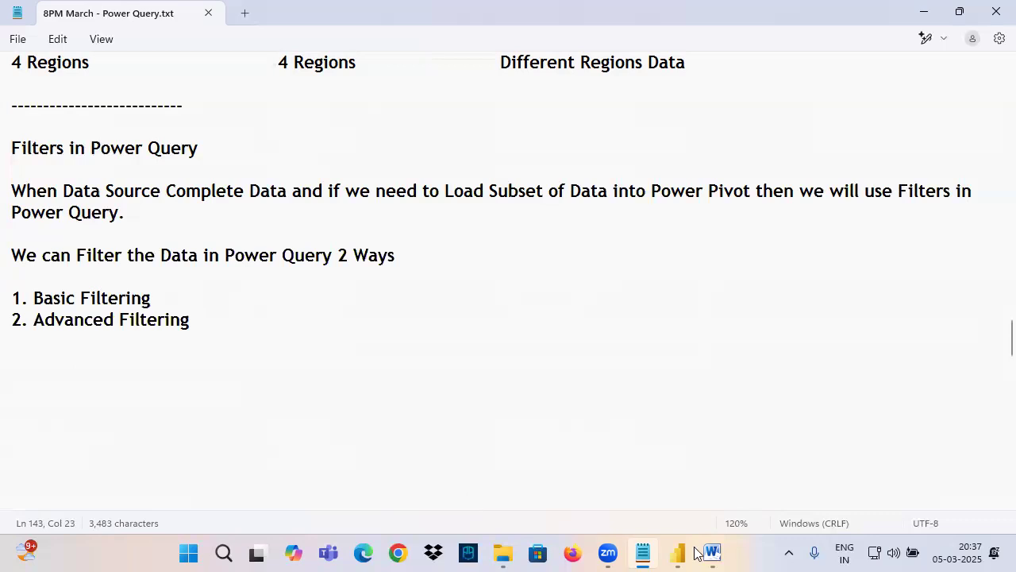
Step: Switch to Power Query Editor, delete the Orders query's Filtered Rows step, and open the Region column's filter options
key(alt+Tab)
click(433, 85)
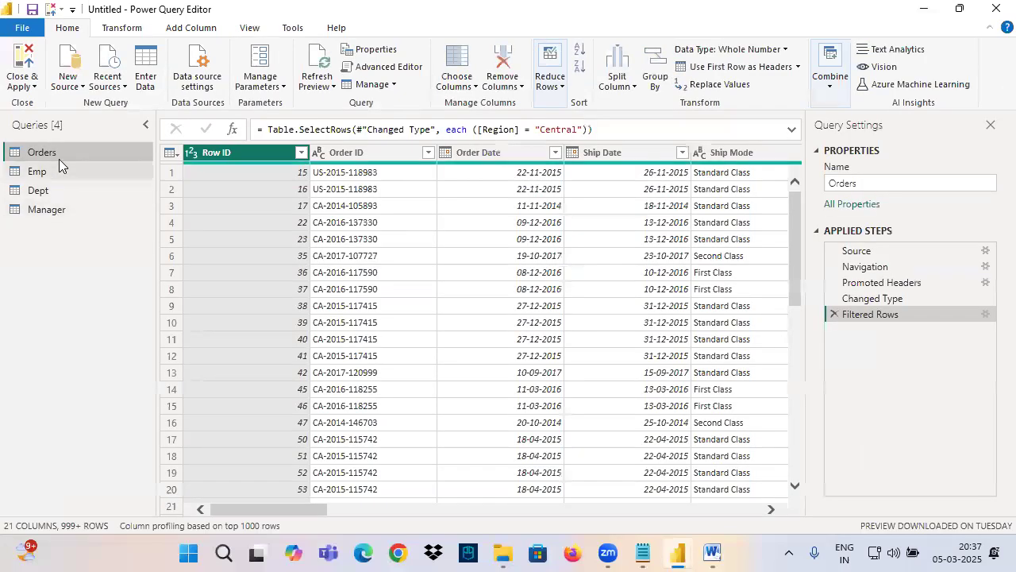
drag(318, 510, 564, 500)
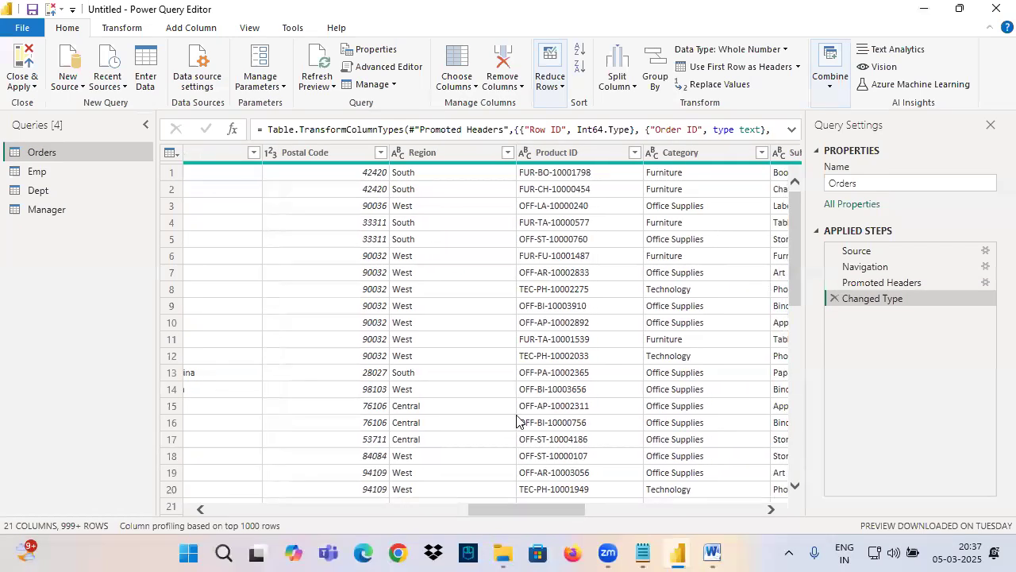
click(476, 152)
click(505, 153)
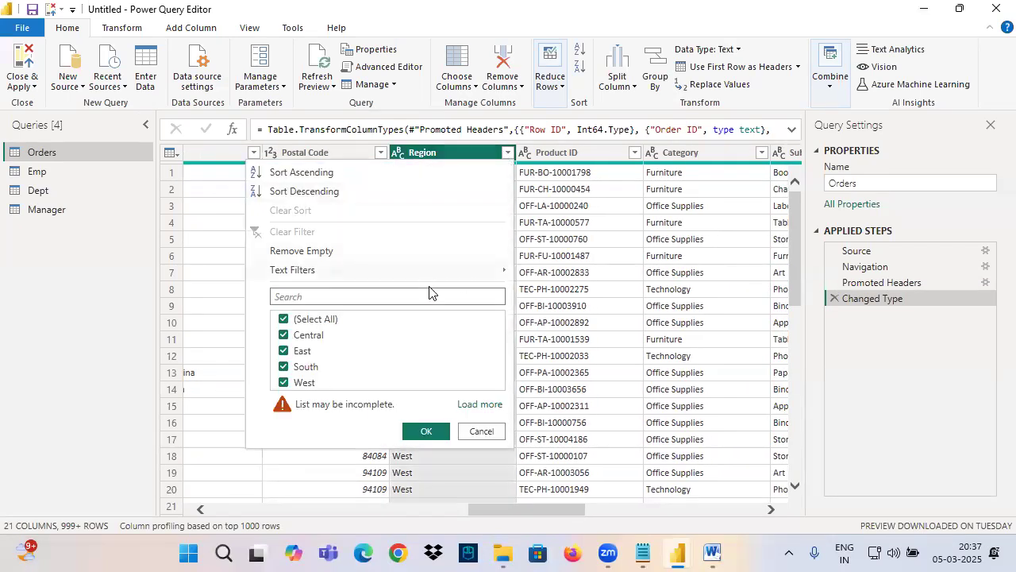
Step: Frame the Region value checklist and handwrite "Basic" over it
drag(271, 304, 510, 445)
drag(355, 333, 342, 378)
mouse_move(344, 353)
mouse_down()
mouse_move(364, 347)
mouse_move(346, 381)
mouse_move(399, 367)
mouse_move(431, 330)
mouse_move(449, 356)
mouse_up()
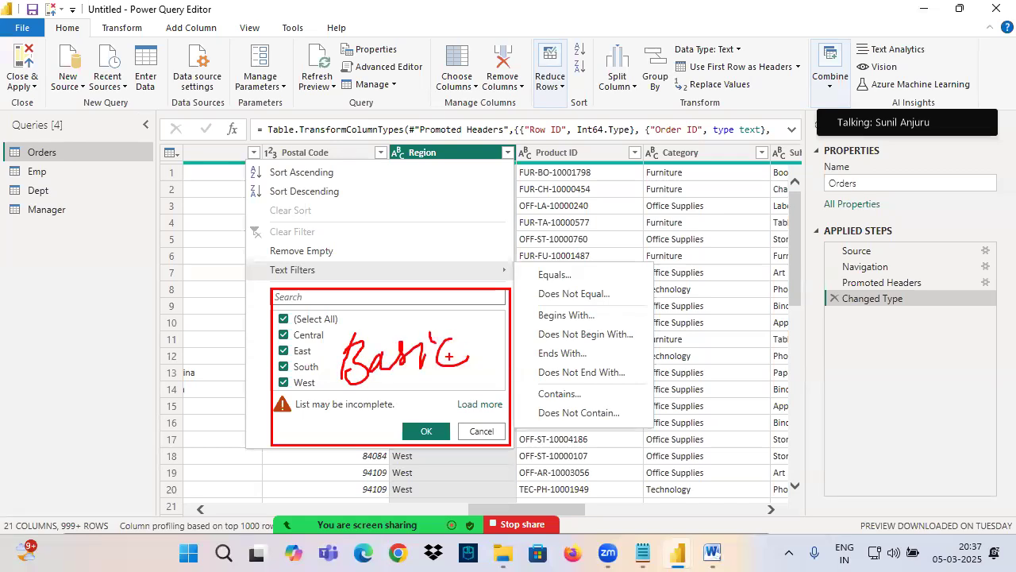
Step: Frame Text Filters and its list of conditions, and label the list with an underlined "Adv"
mouse_move(257, 261)
mouse_down()
mouse_move(516, 281)
mouse_move(619, 416)
mouse_move(650, 433)
mouse_up()
mouse_move(614, 349)
mouse_down()
mouse_move(624, 305)
mouse_move(640, 348)
mouse_up()
mouse_move(615, 338)
mouse_down()
mouse_move(648, 329)
mouse_move(688, 292)
mouse_up()
drag(619, 373, 713, 315)
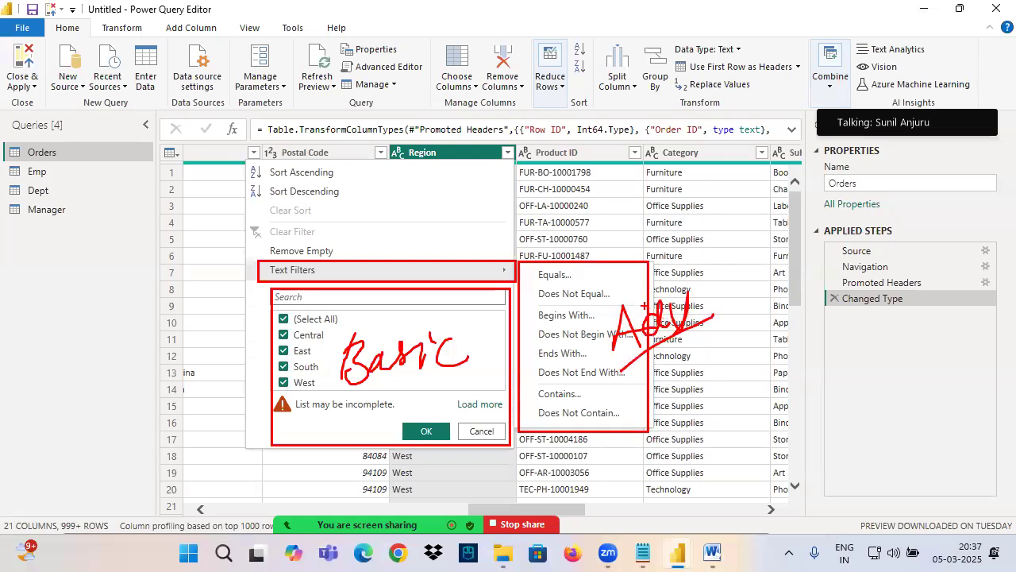
Step: Circle the "Basic" label, handwrite "Equal to" beside the checklist, and link the two with underlines
mouse_move(448, 328)
mouse_down()
mouse_move(382, 332)
mouse_move(470, 359)
mouse_move(417, 331)
mouse_up()
mouse_move(57, 387)
mouse_down()
mouse_move(77, 371)
mouse_move(189, 373)
mouse_move(215, 358)
mouse_move(224, 418)
mouse_up()
drag(238, 370, 248, 381)
mouse_move(168, 422)
mouse_down()
mouse_move(270, 413)
mouse_move(443, 363)
mouse_up()
drag(343, 390, 435, 367)
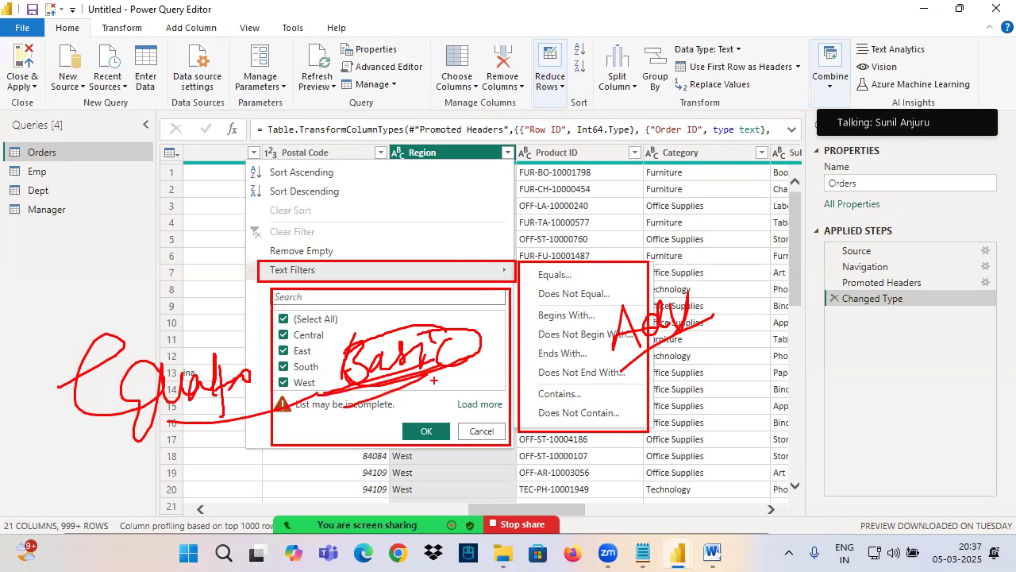
Step: Circle the "Adv" label, draw an arrow pointing to it, and circle "Basic" again
mouse_move(616, 354)
mouse_down()
mouse_move(699, 288)
mouse_move(604, 332)
mouse_move(635, 357)
mouse_up()
mouse_move(602, 232)
mouse_down()
mouse_move(622, 243)
mouse_move(625, 277)
mouse_up()
drag(610, 264, 624, 278)
drag(645, 242, 625, 275)
mouse_move(443, 315)
mouse_down()
mouse_move(429, 316)
mouse_move(394, 399)
mouse_move(436, 323)
mouse_up()
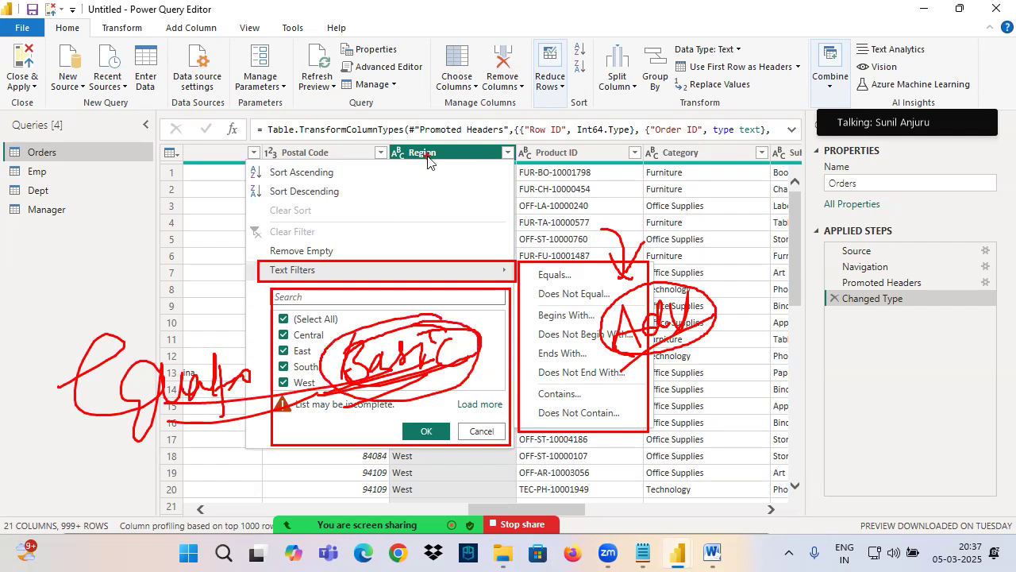
Step: Close the filter options, underline the Orders query, and handwrite "R = Central" over the table with the equals sign circled
key(Escape)
key(ctrl+2)
drag(14, 159, 95, 161)
mouse_move(306, 127)
mouse_down()
mouse_move(307, 178)
mouse_move(405, 167)
mouse_up()
mouse_move(459, 125)
mouse_down()
mouse_move(454, 161)
mouse_move(594, 119)
mouse_move(619, 89)
mouse_up()
mouse_move(354, 178)
mouse_down()
mouse_move(405, 107)
mouse_move(374, 199)
mouse_up()
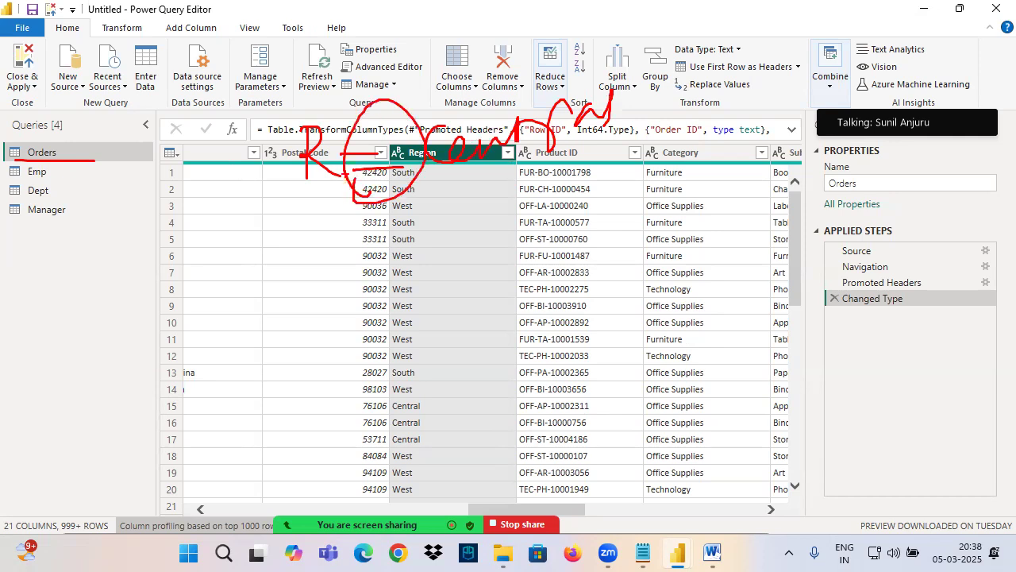
Step: Filter the Region column of Orders to keep only Central
click(508, 153)
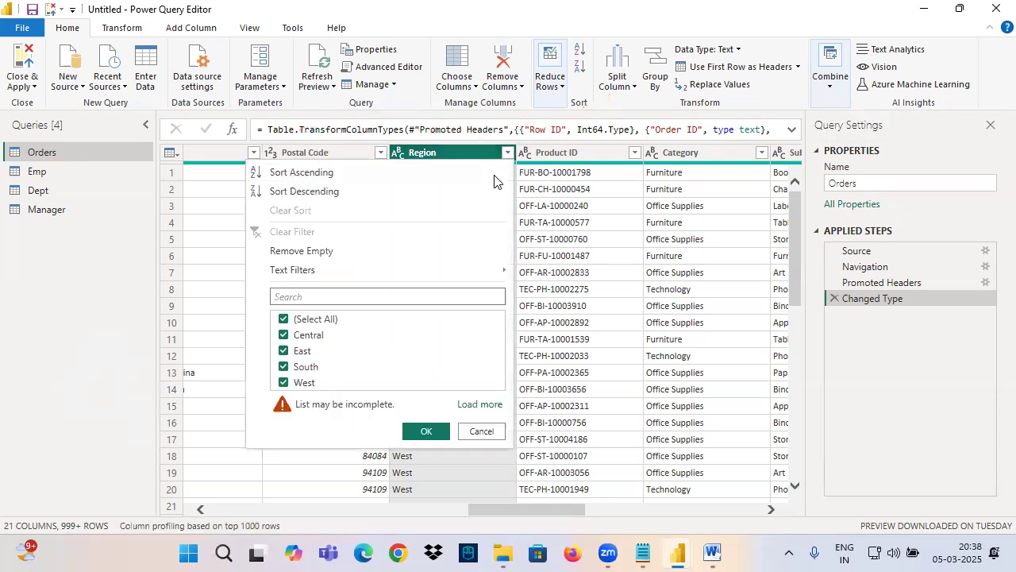
click(284, 320)
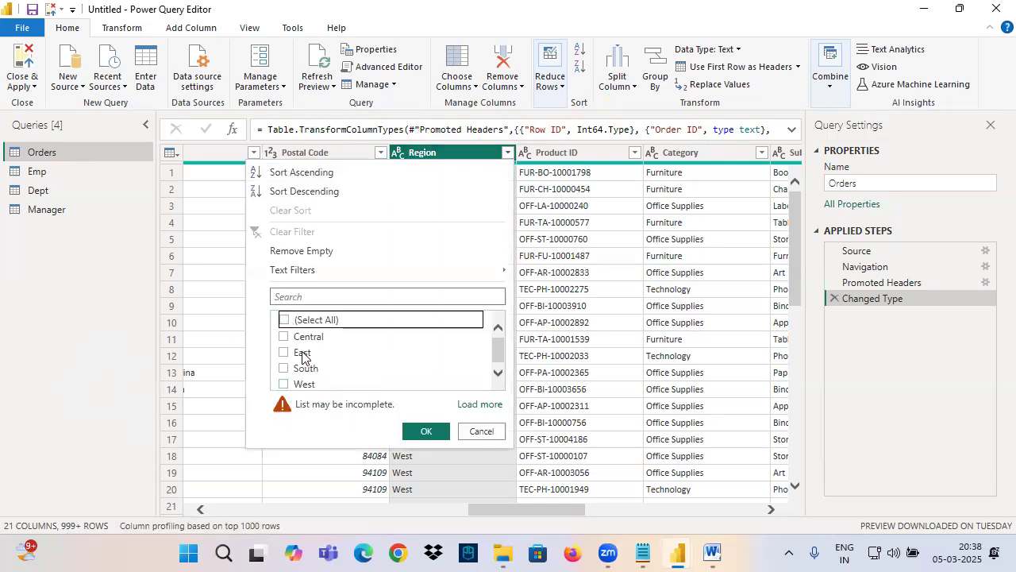
click(284, 337)
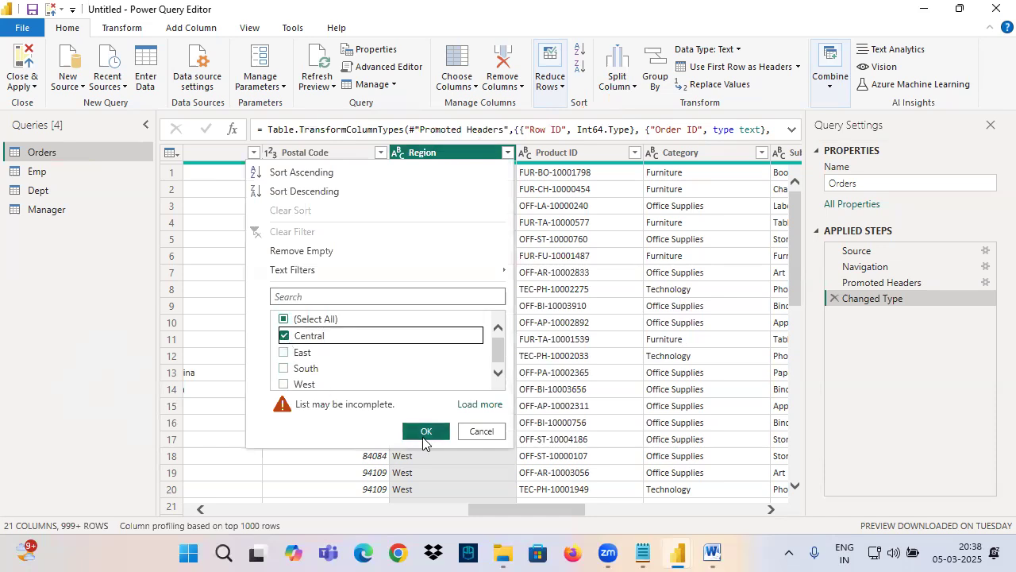
click(427, 432)
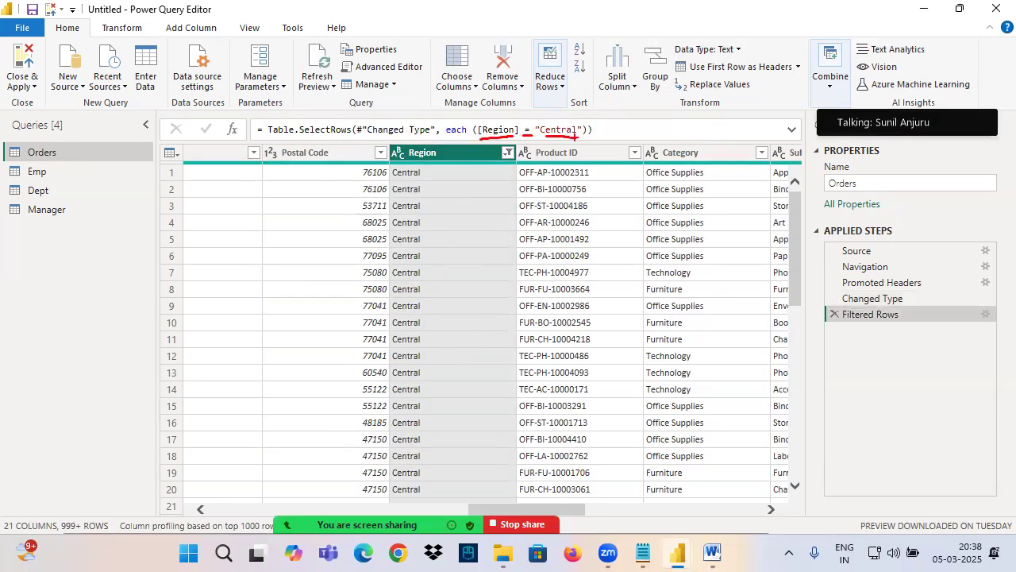
Step: Underline the Region = "Central" condition in the formula, and frame and underline the Filtered Rows step
mouse_move(821, 305)
mouse_down()
mouse_move(871, 324)
mouse_move(1015, 345)
mouse_up()
drag(843, 327, 910, 329)
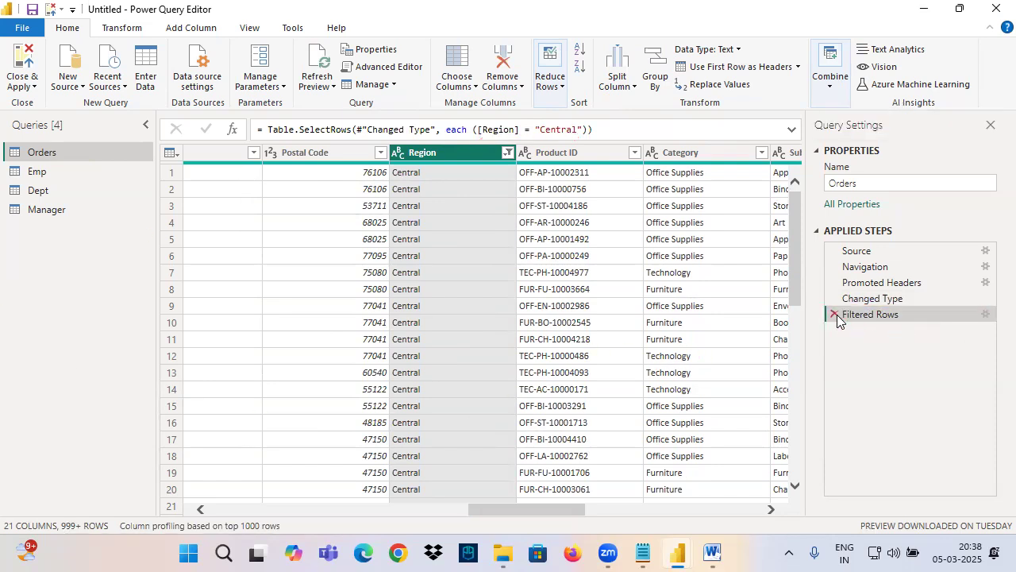
Step: Delete the Filtered Rows step from Orders and select the Customer Name column
click(834, 315)
drag(519, 508, 401, 505)
click(396, 167)
Step: Handwrite the letters A, B and C down to Z in ink over the Customer Name column
key(ctrl+2)
mouse_move(338, 178)
mouse_down()
mouse_move(313, 224)
mouse_move(343, 225)
mouse_up()
drag(317, 216, 357, 200)
mouse_move(325, 254)
mouse_down()
mouse_move(321, 300)
mouse_move(355, 359)
mouse_up()
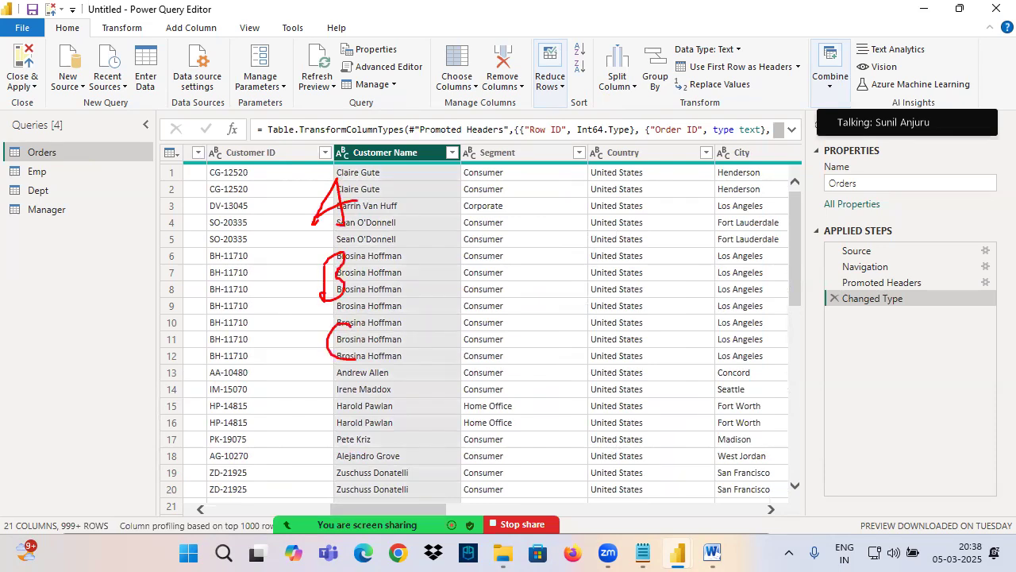
drag(362, 423, 383, 446)
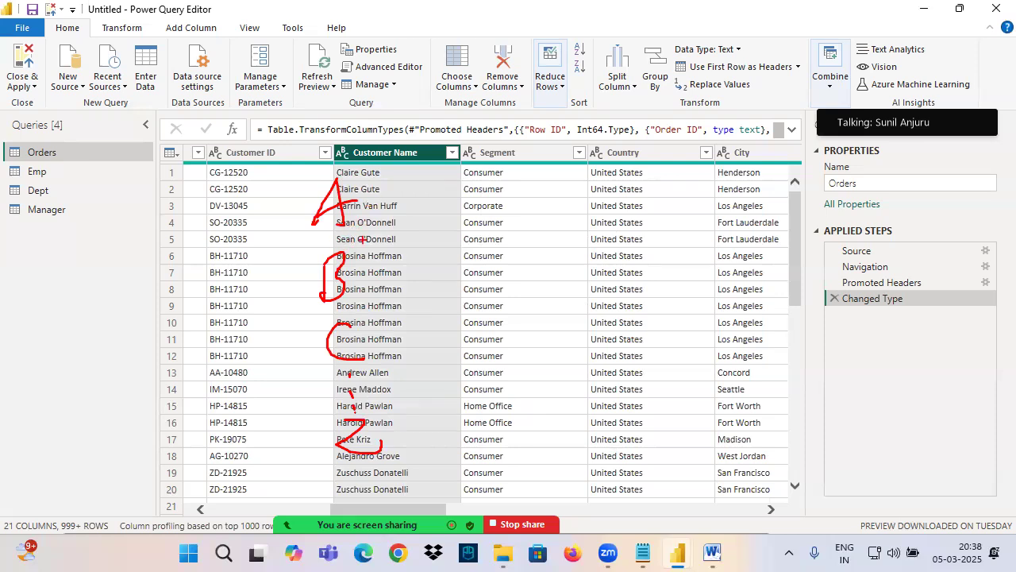
Step: Tick the handwritten A, cross out the letters B to Z, and mark the Customer Name header in ink
drag(368, 204, 445, 153)
drag(446, 250, 276, 510)
drag(293, 248, 445, 510)
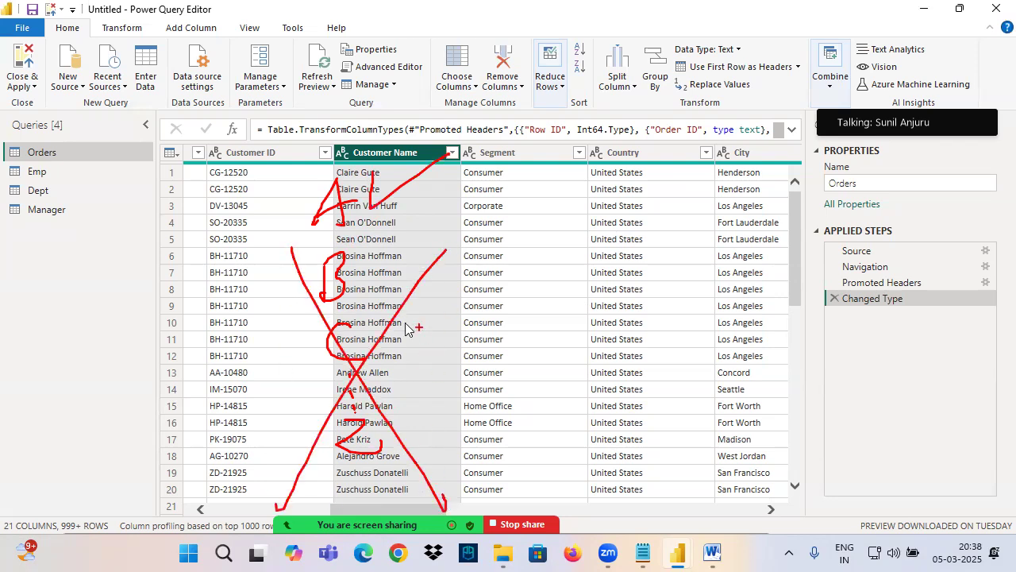
drag(342, 155, 465, 157)
drag(412, 233, 284, 463)
drag(280, 277, 457, 433)
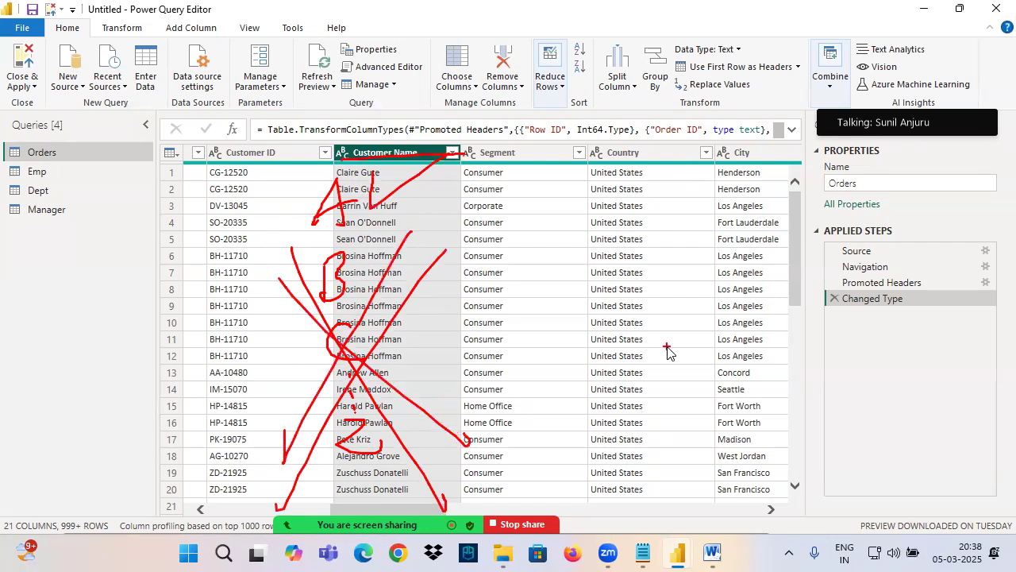
Step: Filter the Customer Name column to names beginning with A, and remove that filter step after reviewing the rows
click(453, 152)
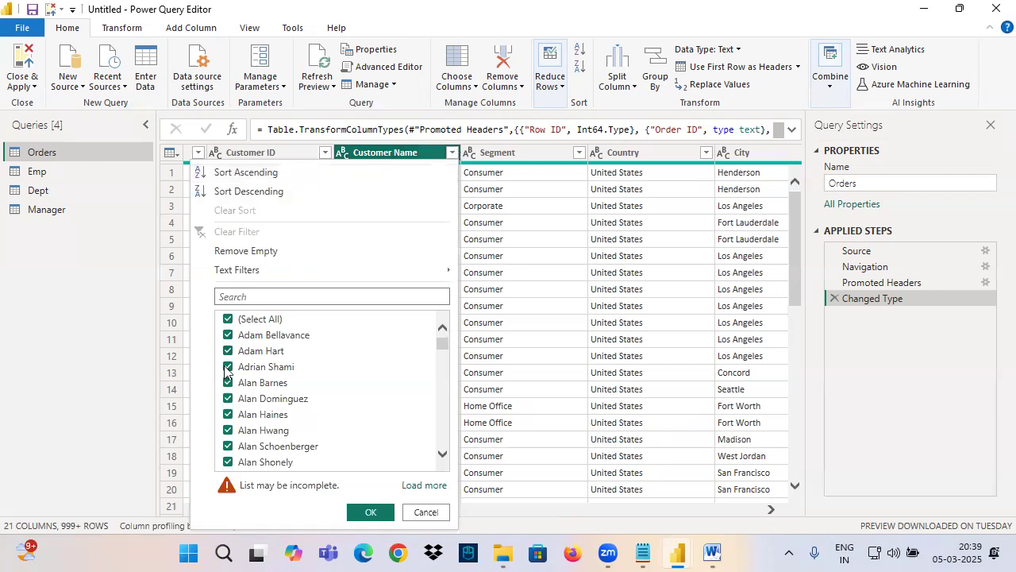
mouse_move(272, 272)
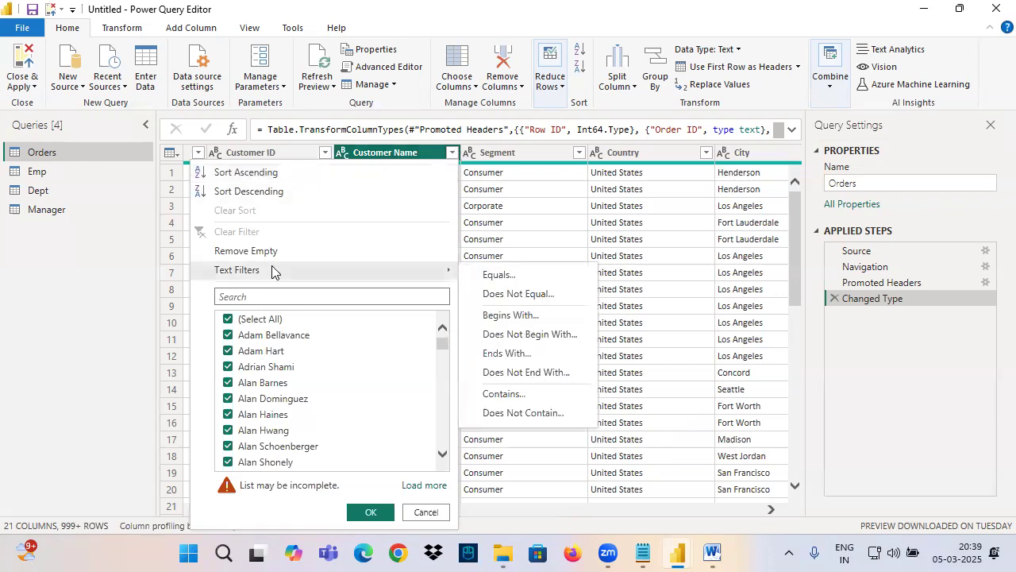
click(498, 318)
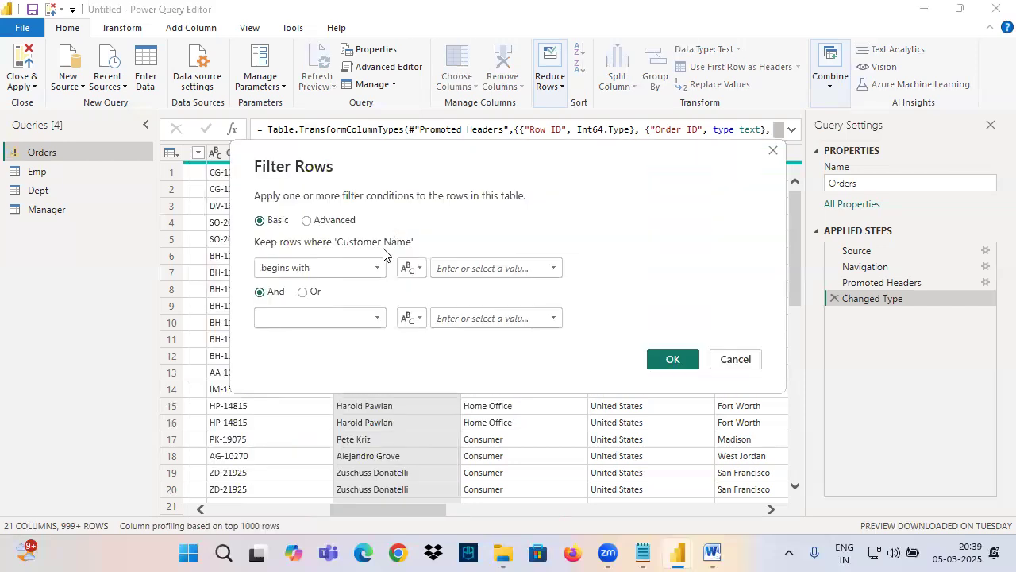
text(A)
click(672, 359)
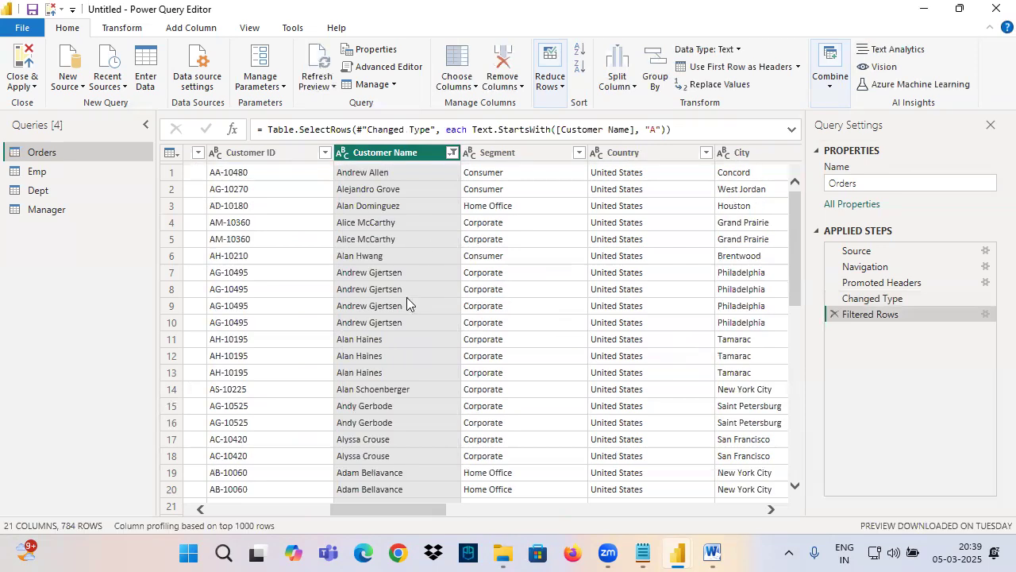
scroll(407, 286, down, 16)
scroll(410, 297, down, 5)
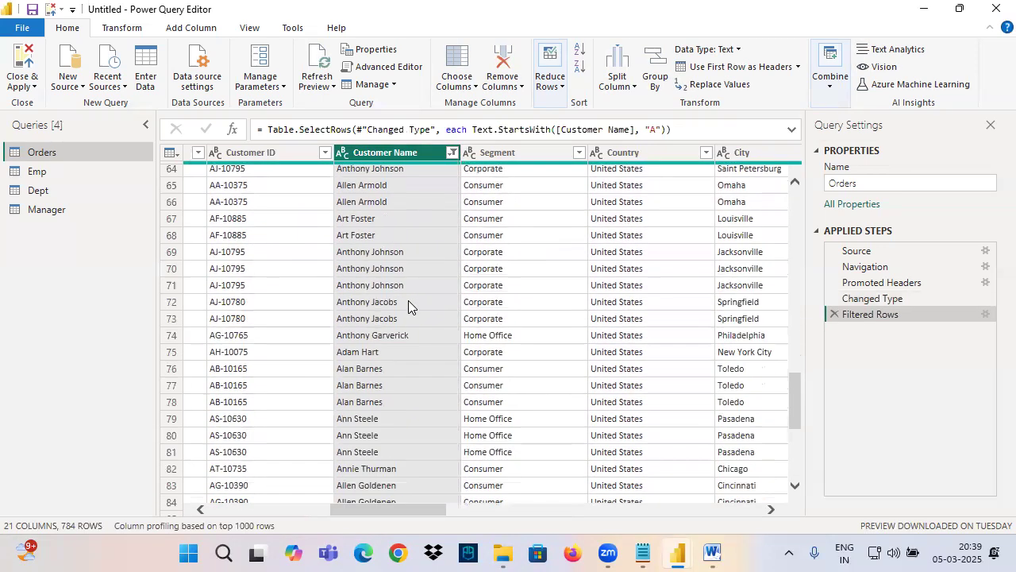
click(831, 316)
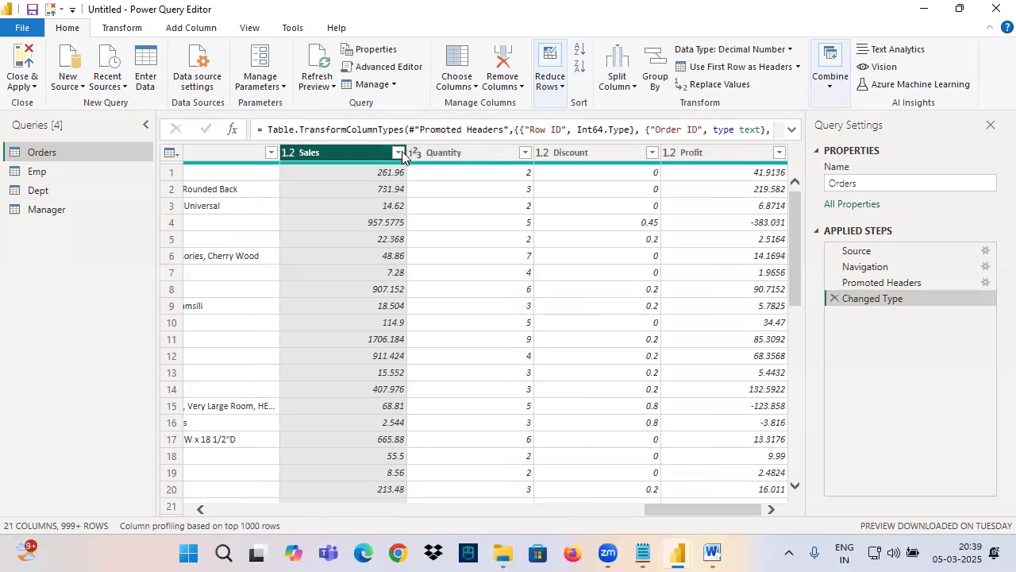
click(398, 152)
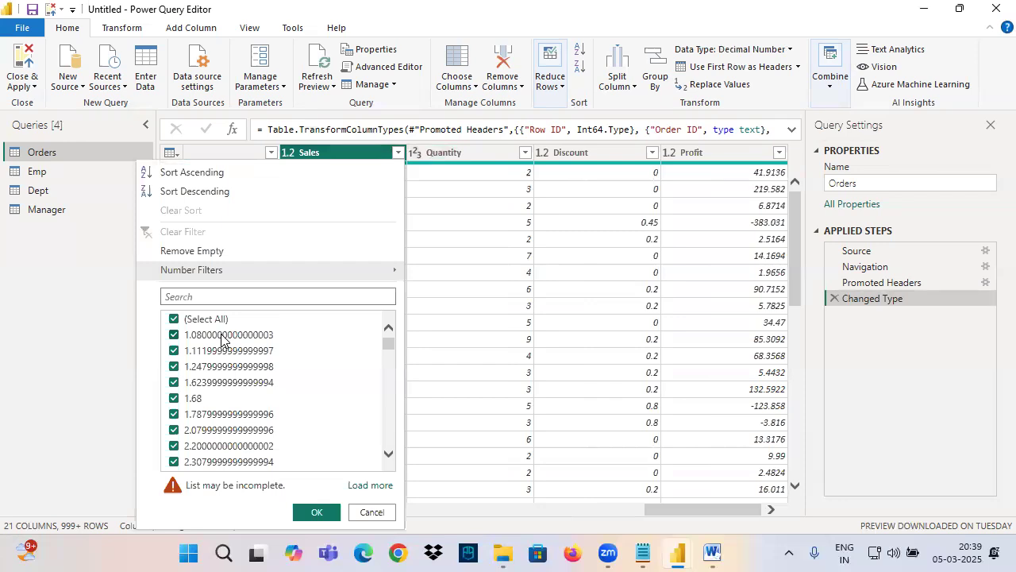
click(312, 254)
click(835, 315)
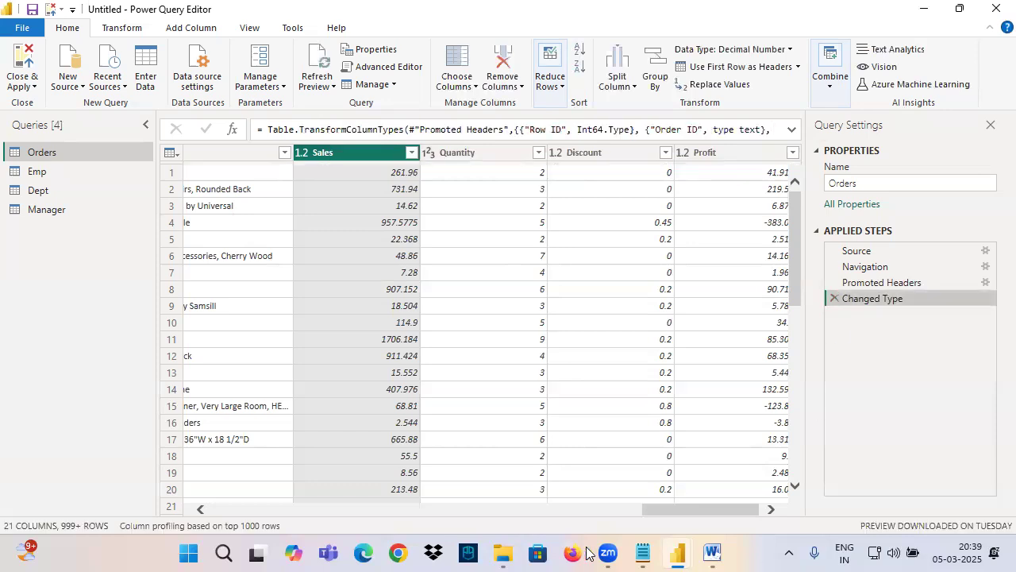
Step: Open the Sales column's filter options, mark up the value list in ink, and mark the Number Filters entry
click(411, 152)
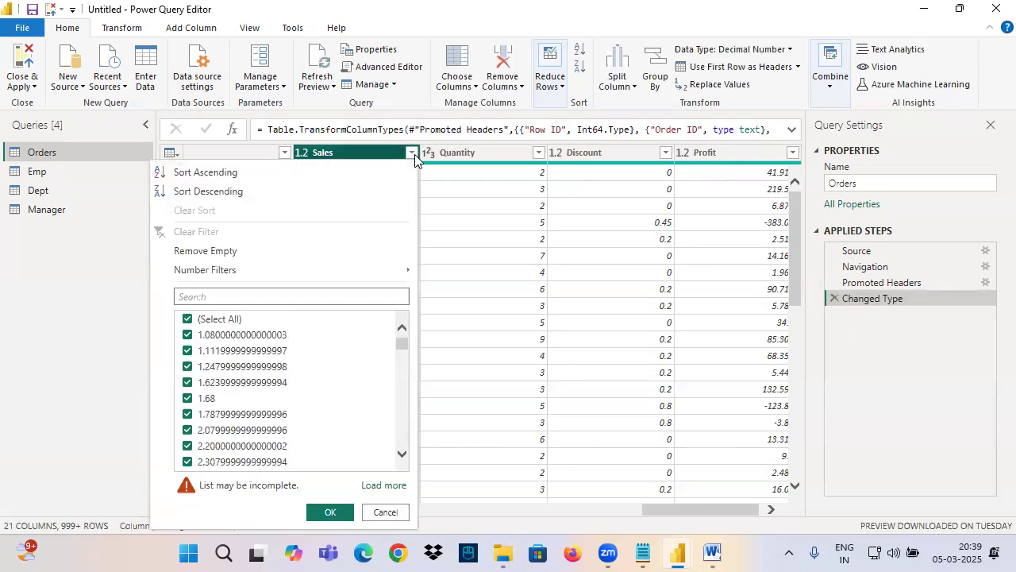
drag(164, 280, 429, 493)
drag(259, 339, 251, 429)
mouse_move(255, 354)
mouse_down()
mouse_move(273, 399)
mouse_move(276, 386)
mouse_move(338, 387)
mouse_up()
drag(329, 356, 341, 363)
drag(350, 354, 361, 393)
drag(277, 416, 359, 388)
drag(365, 345, 266, 398)
drag(245, 361, 310, 387)
mouse_move(379, 364)
mouse_down()
mouse_move(552, 373)
mouse_move(474, 368)
mouse_move(255, 447)
mouse_up()
drag(498, 389, 347, 397)
drag(162, 270, 290, 282)
key(Escape)
Step: Filter the Sales column to values greater than 100, and remove that filter step after reviewing the rows
click(411, 153)
mouse_move(378, 274)
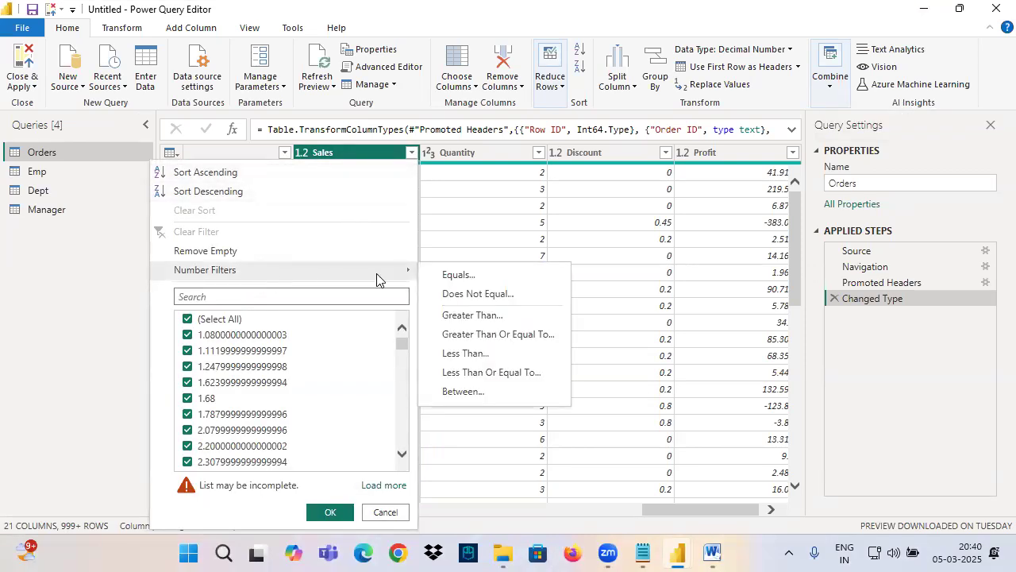
click(461, 315)
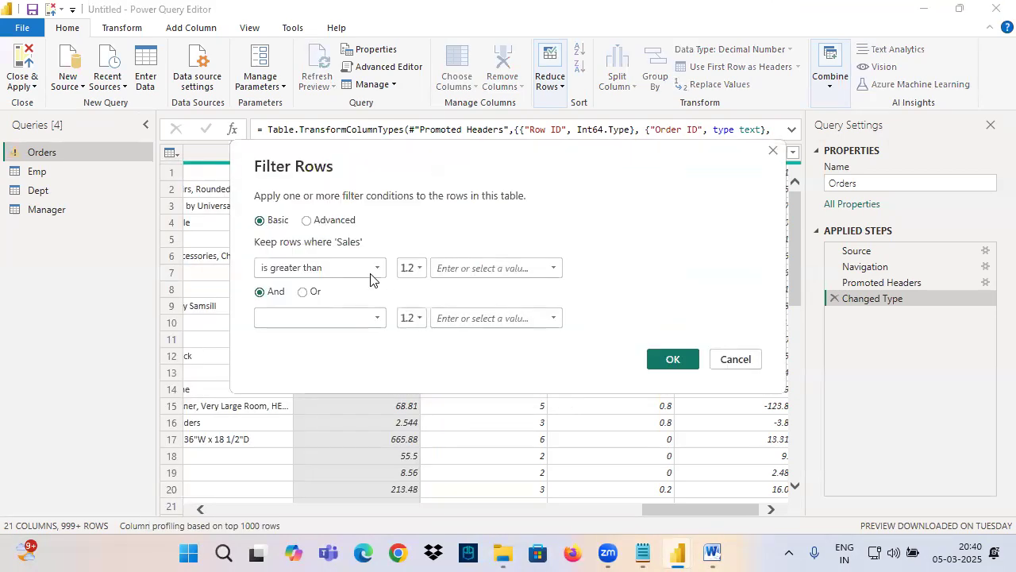
text(100)
click(673, 359)
scroll(396, 274, down, 10)
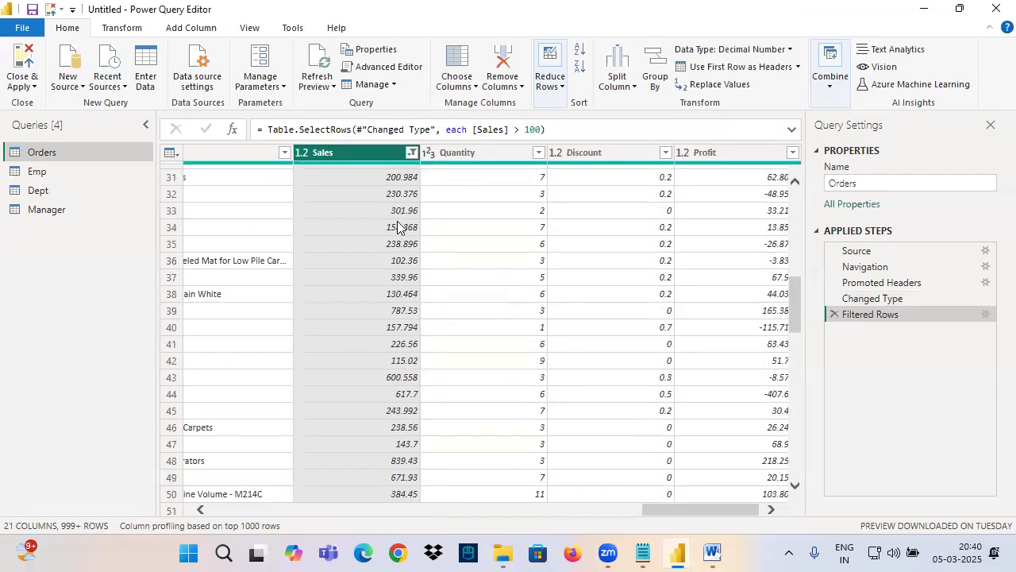
click(834, 315)
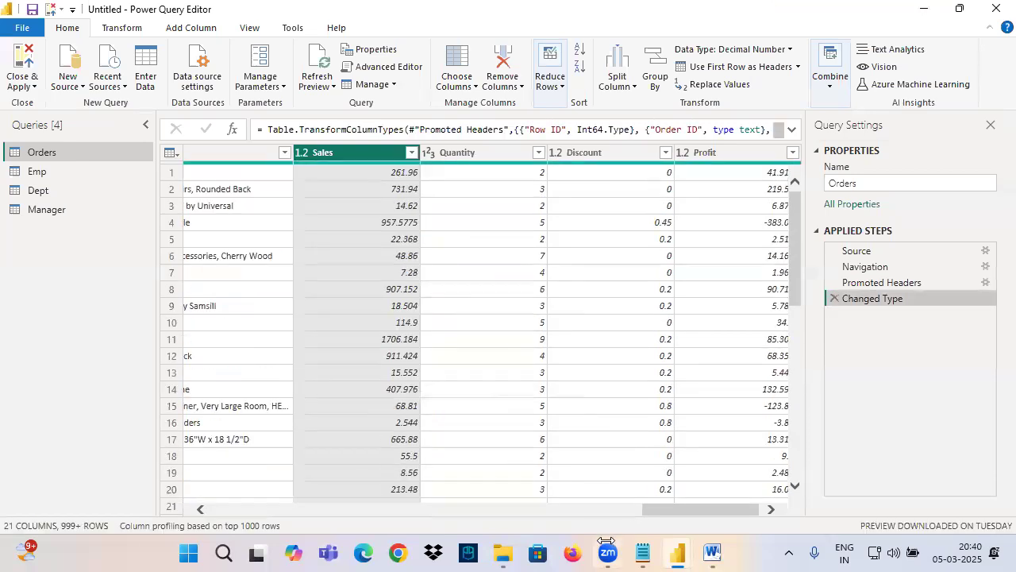
Step: Switch to the Notepad notes and add "(Equal to )" after Basic Filtering
click(643, 553)
drag(53, 298, 164, 292)
click(164, 292)
text((E)
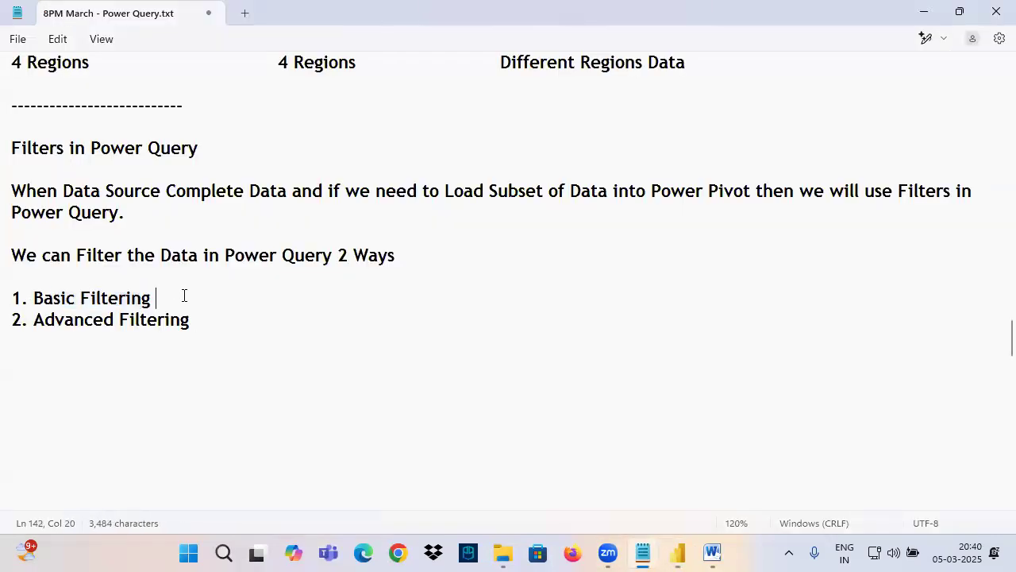
text(qual to ))
drag(63, 319, 193, 319)
click(194, 320)
click(199, 327)
Step: Underline and mark the Basic Filtering (Equal to ) note in ink, and clear the ink
drag(60, 305, 181, 305)
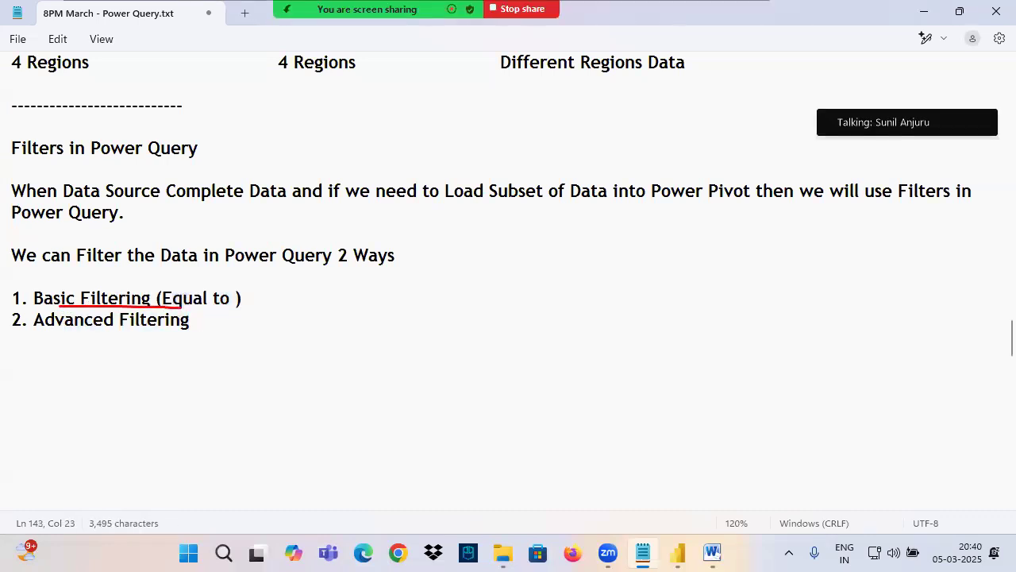
mouse_move(112, 287)
mouse_down()
mouse_move(265, 256)
mouse_move(134, 327)
mouse_move(240, 334)
mouse_up()
key(Escape)
Step: Switch to the Power Query Editor, filter the Region column with an equals Central text filter, and highlight the Region condition in the formula
click(677, 551)
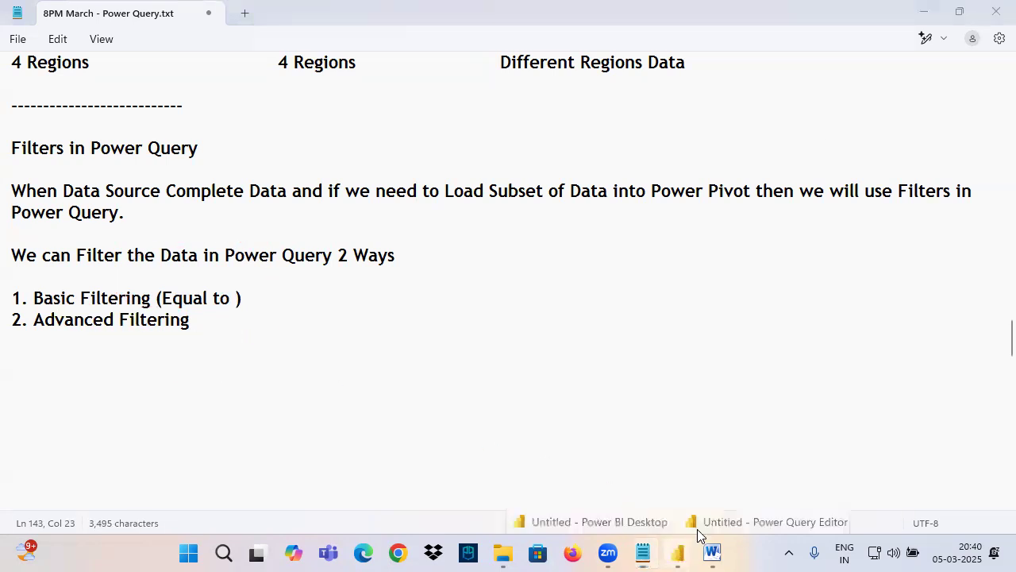
click(703, 524)
drag(659, 509, 481, 508)
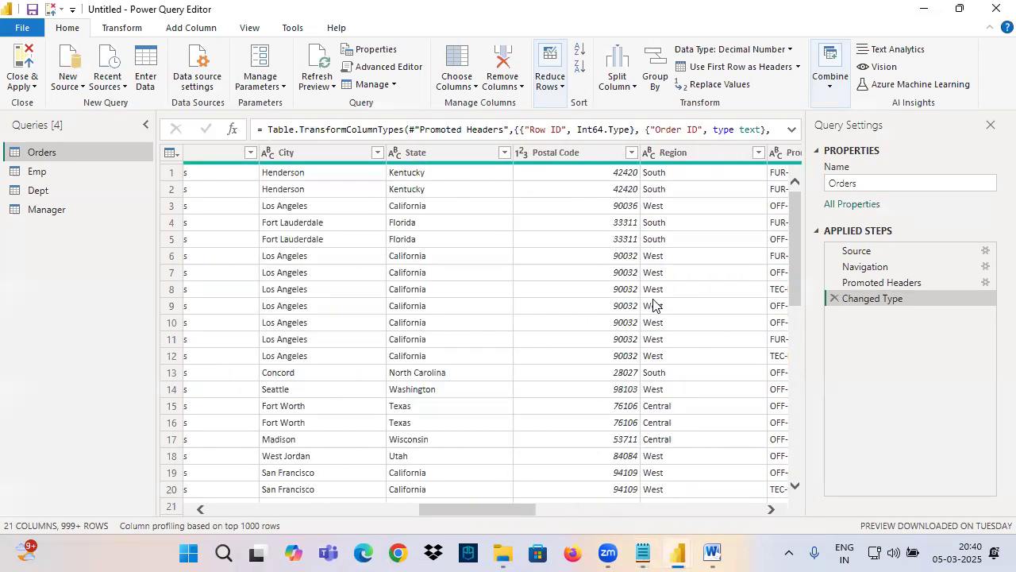
click(671, 151)
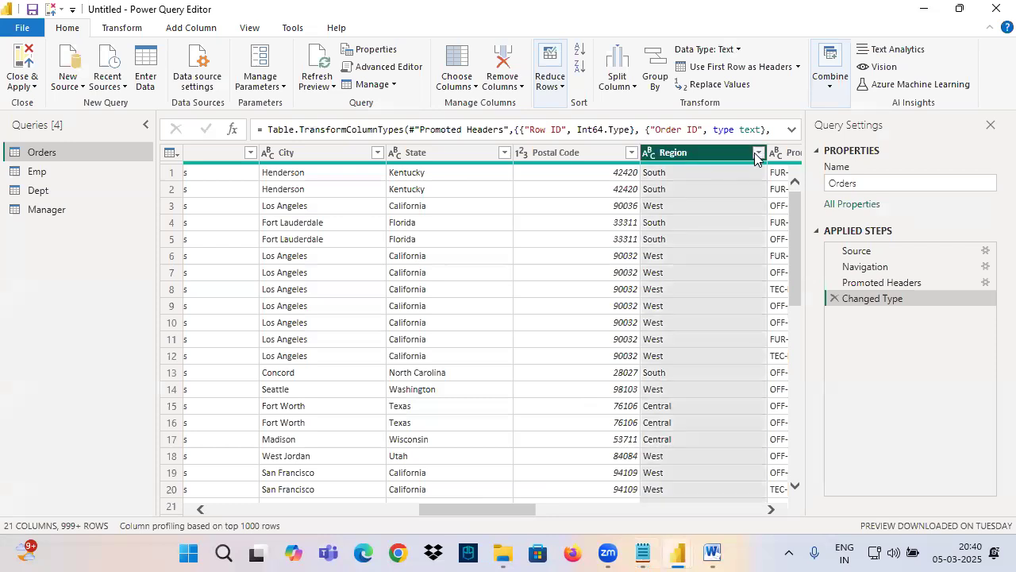
click(758, 152)
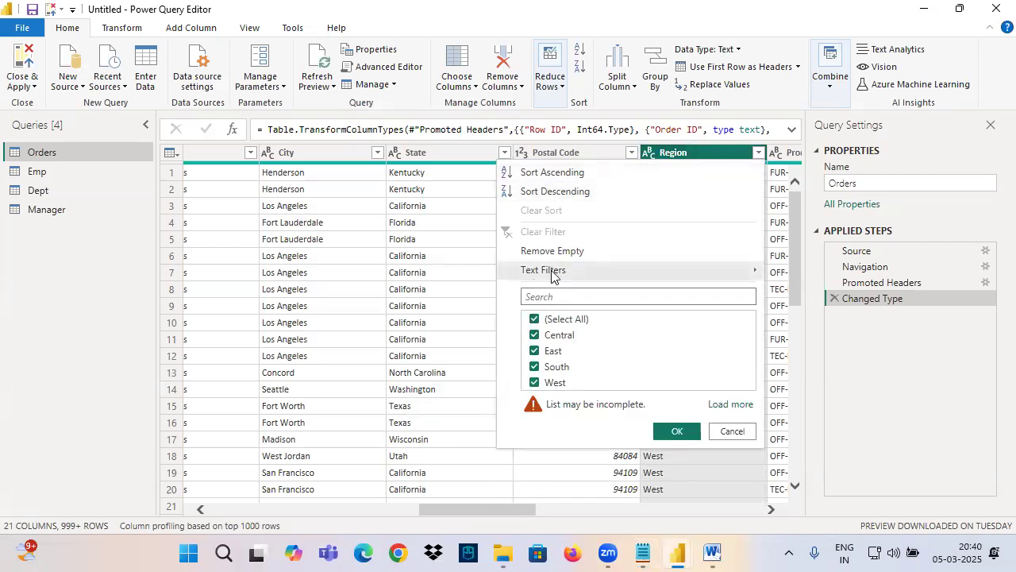
mouse_move(570, 272)
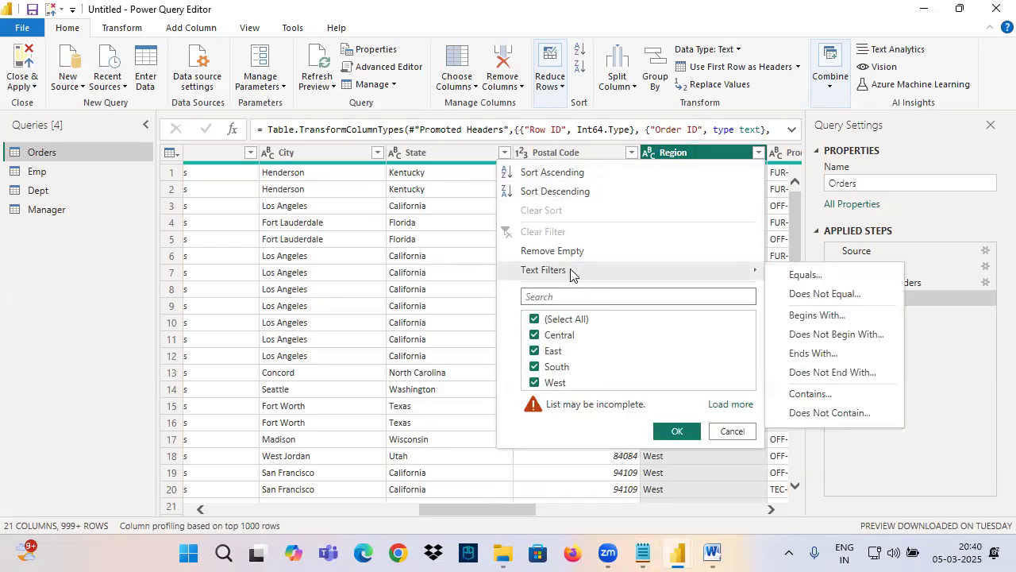
click(800, 278)
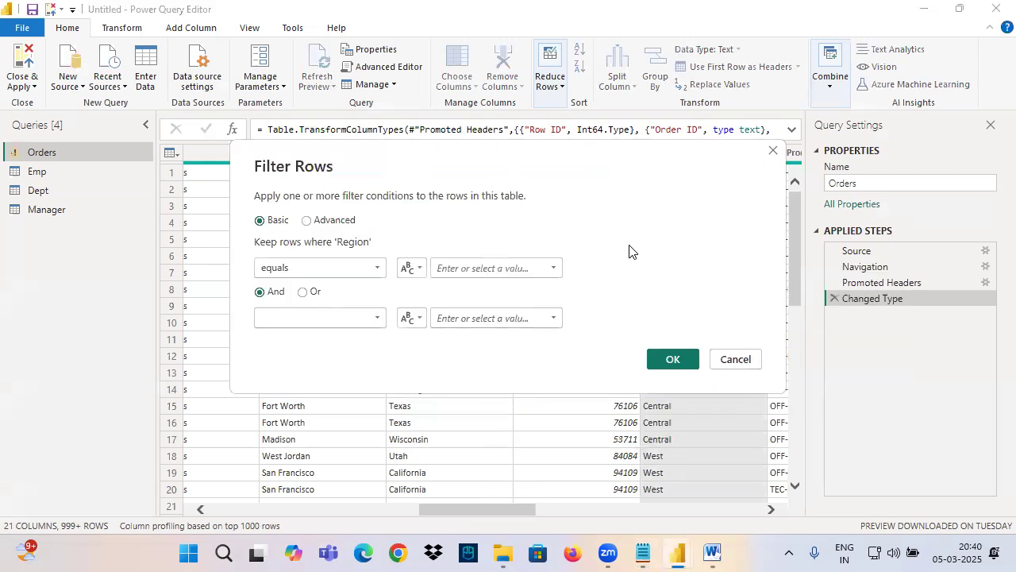
click(551, 267)
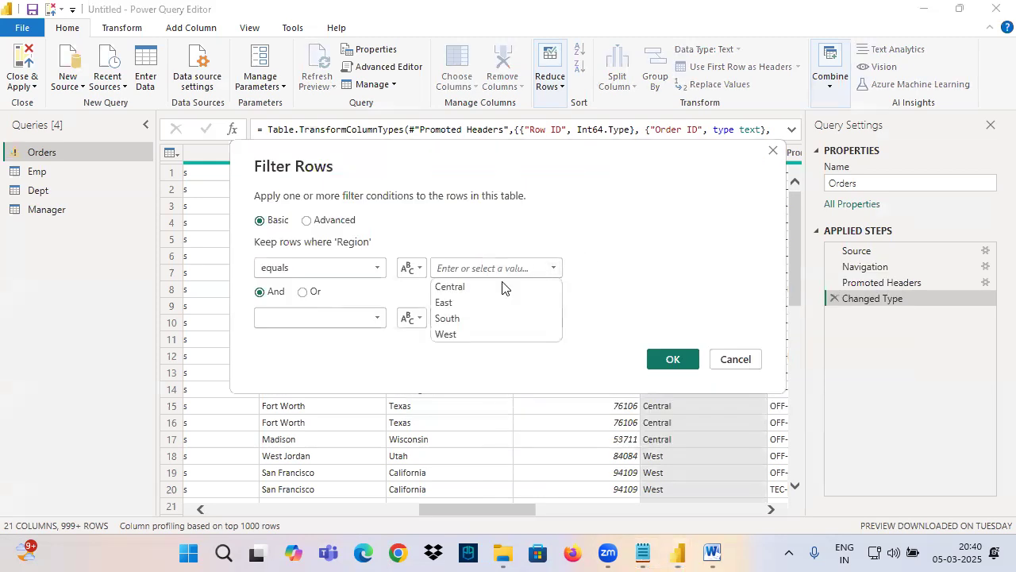
click(452, 289)
click(680, 362)
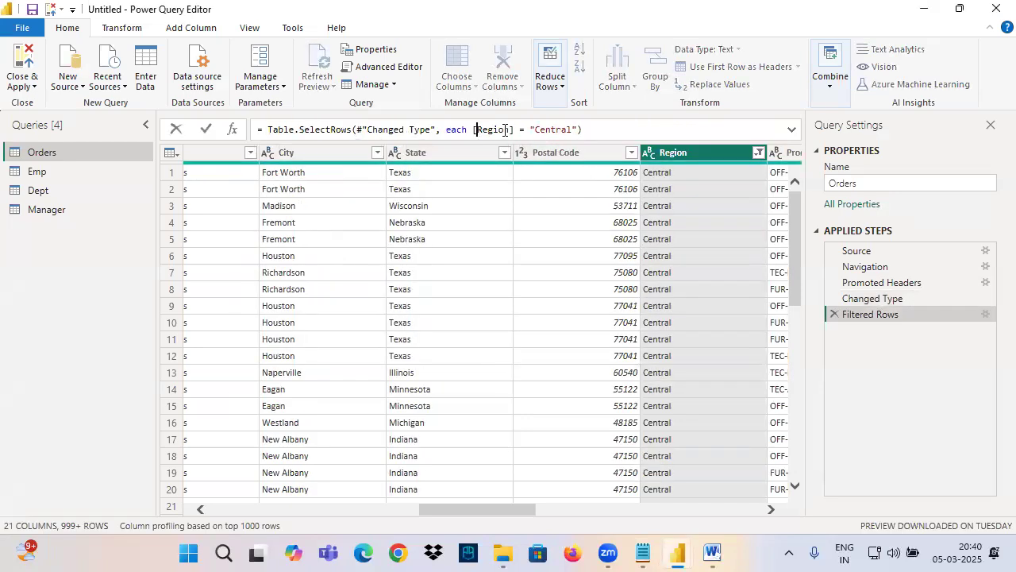
drag(476, 129, 585, 130)
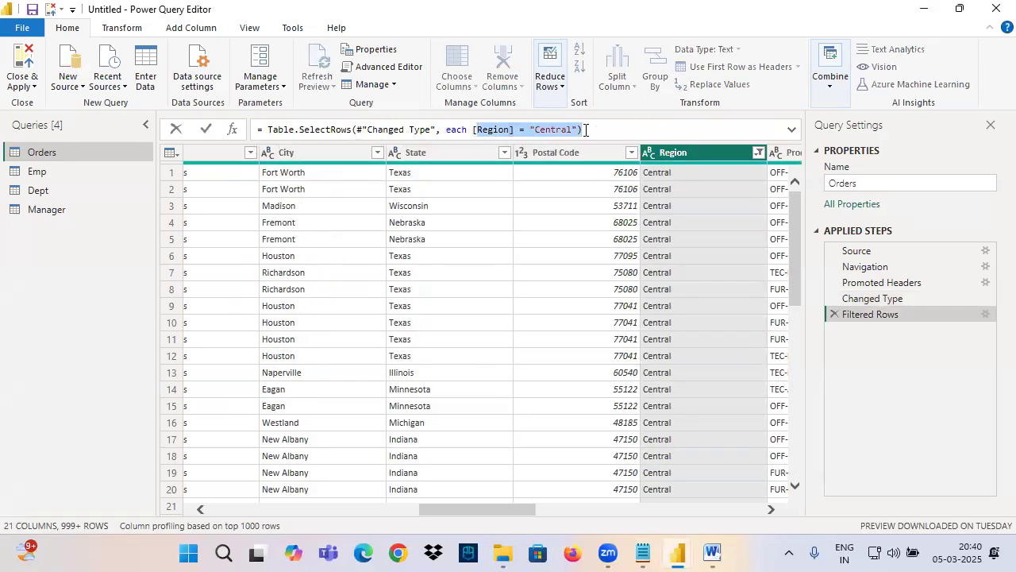
Step: Switch to the Notepad notes and compare the Basic Filtering and Advanced Filtering entries by highlighting each line
click(643, 553)
drag(49, 290, 225, 296)
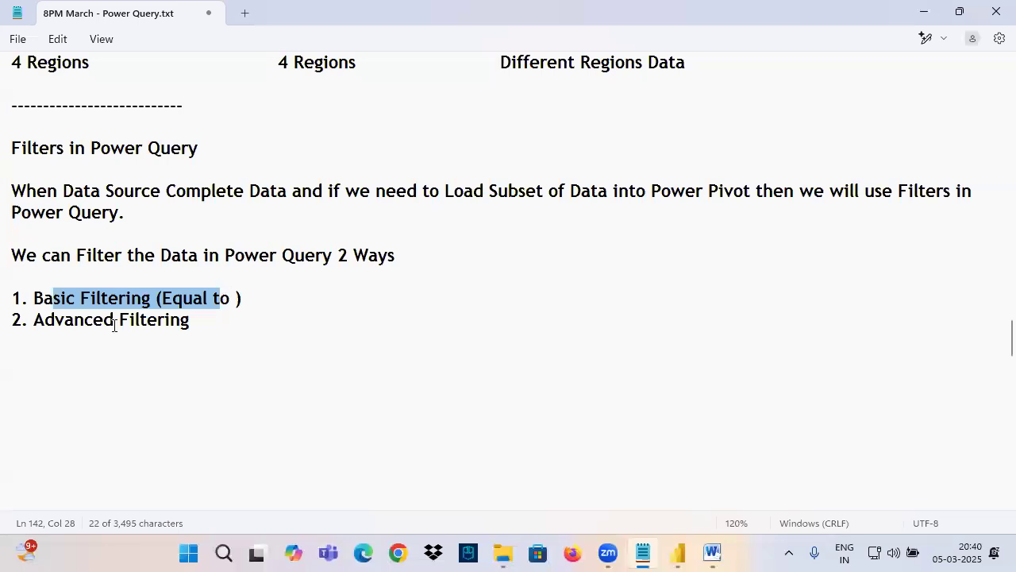
drag(39, 318, 191, 317)
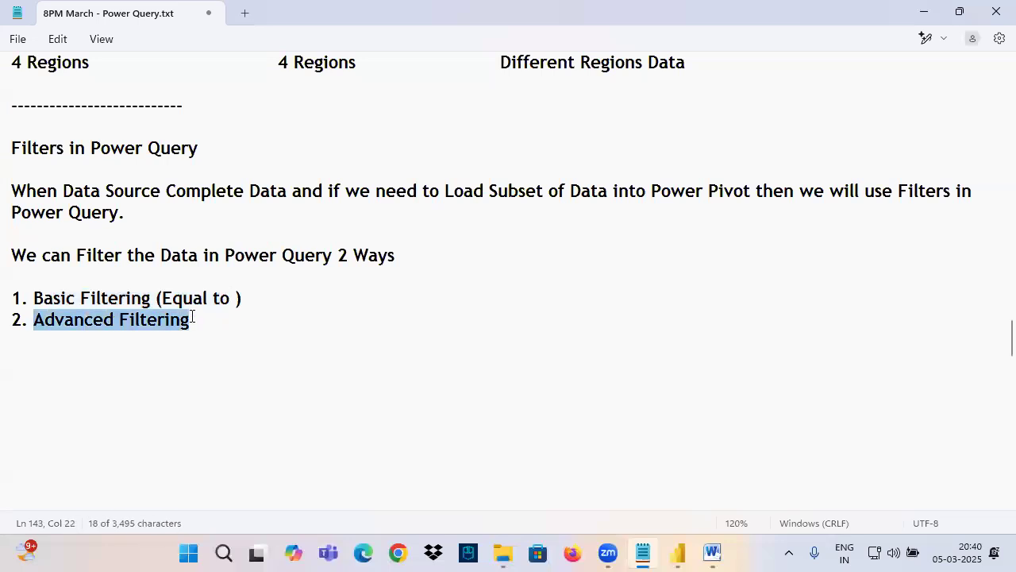
drag(35, 324, 199, 337)
drag(54, 295, 147, 291)
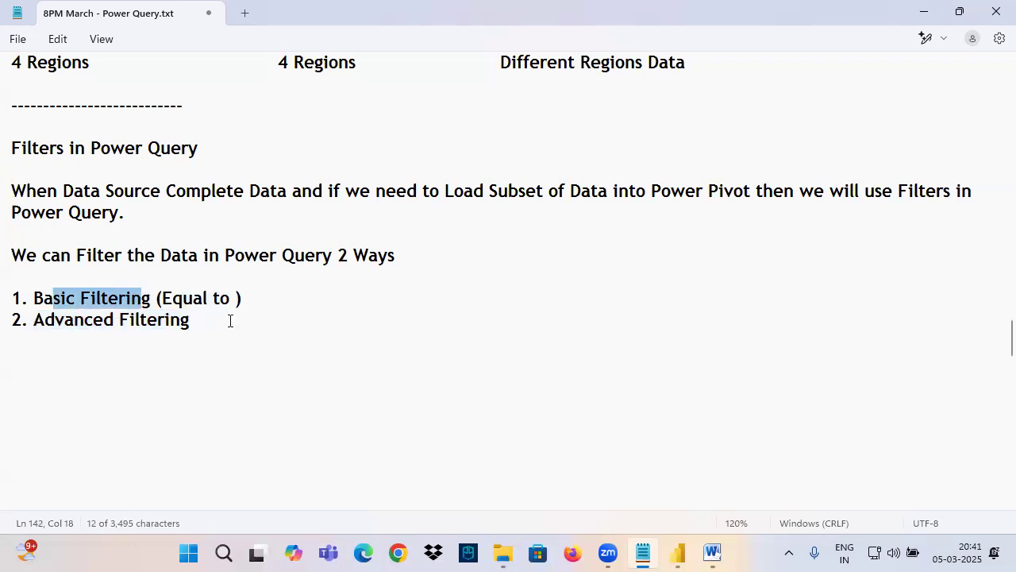
drag(242, 298, 31, 299)
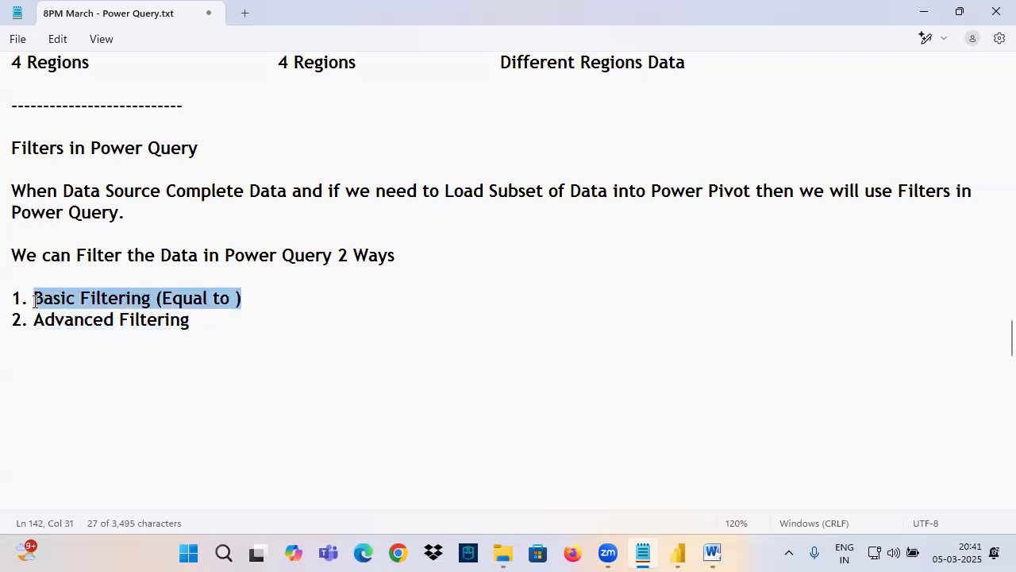
drag(118, 299, 248, 302)
drag(54, 321, 389, 410)
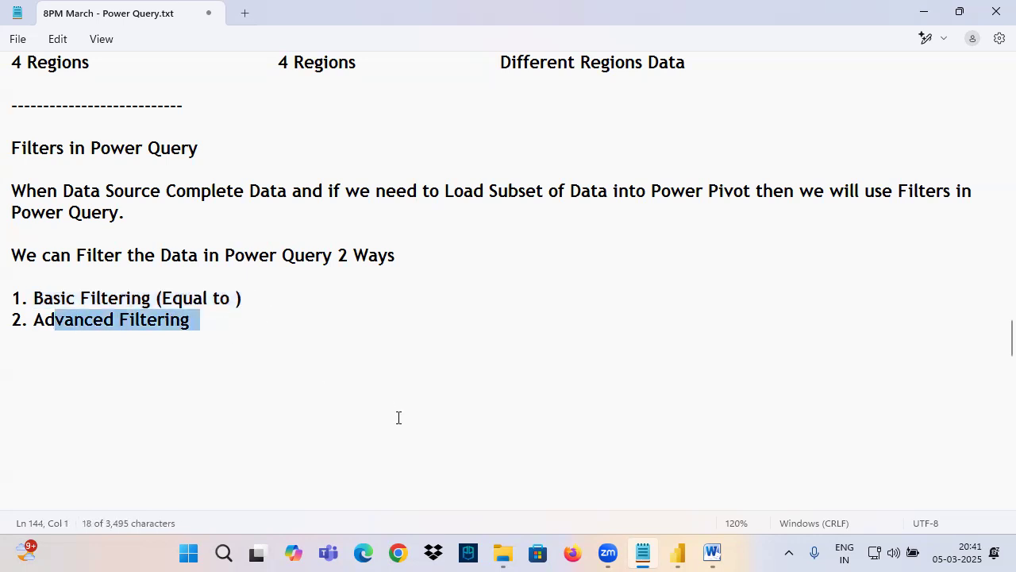
click(149, 358)
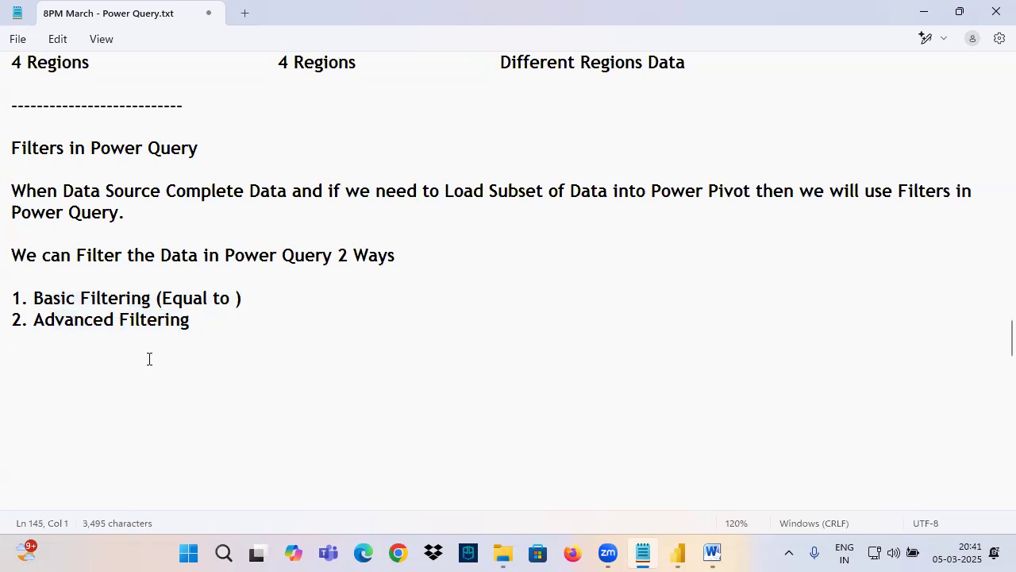
Step: Switch back to the Power Query Editor and delete the Filtered Rows step from Orders
click(678, 553)
click(717, 490)
click(834, 314)
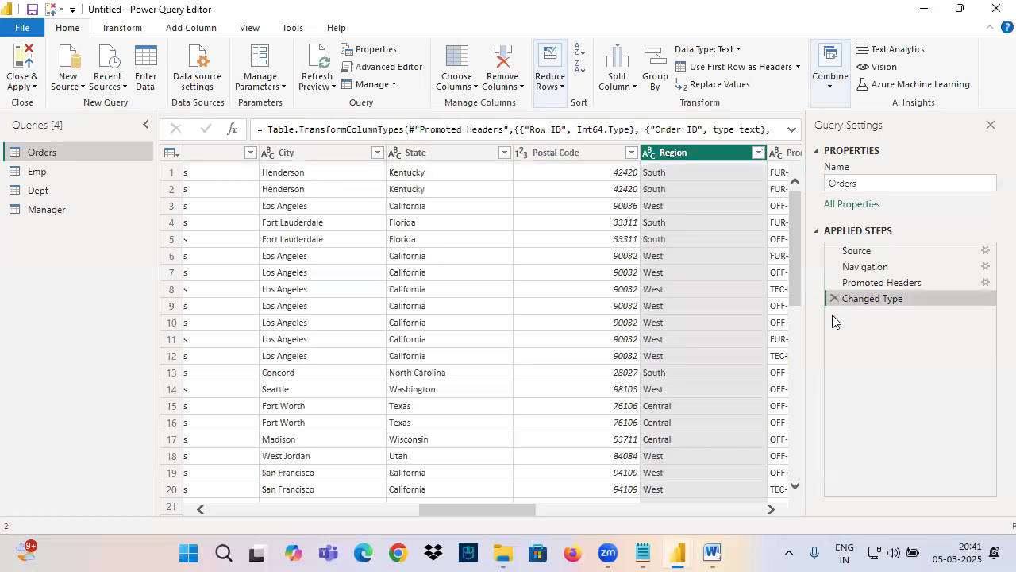
Step: Examine the text filter options of the Region column and the number filter options of the Sales column
drag(517, 509, 574, 510)
click(463, 153)
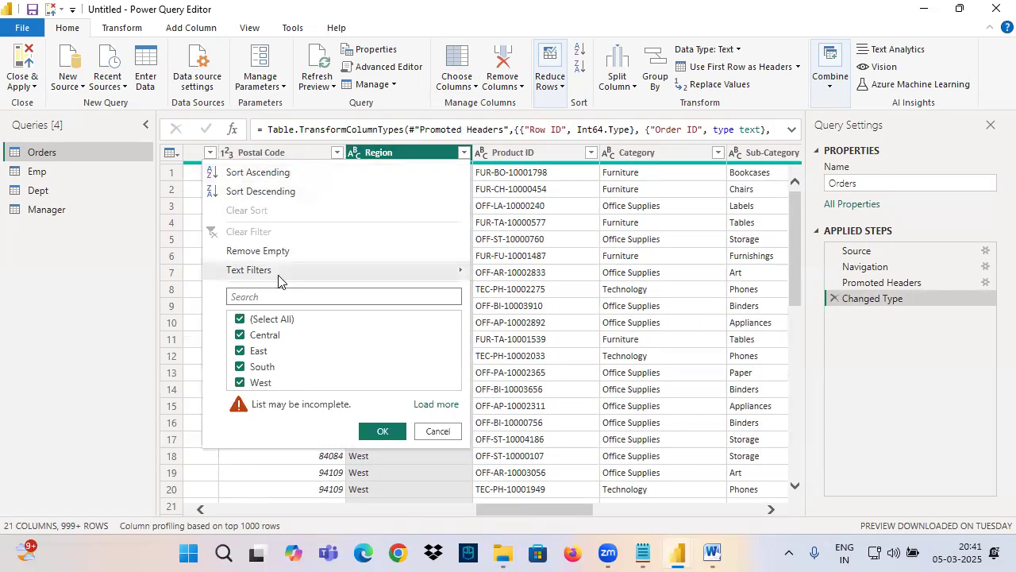
mouse_move(410, 274)
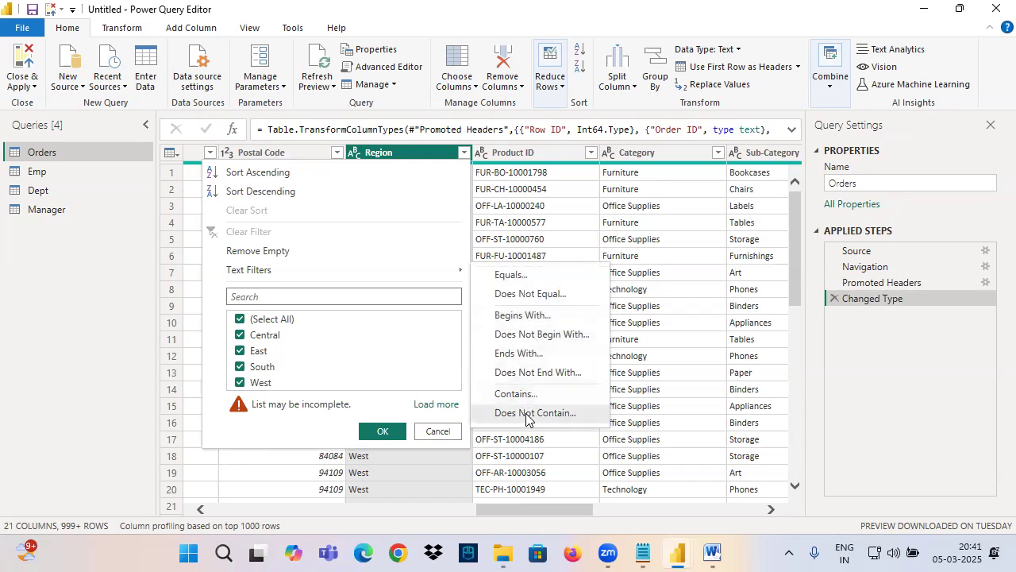
click(405, 152)
drag(513, 516, 662, 519)
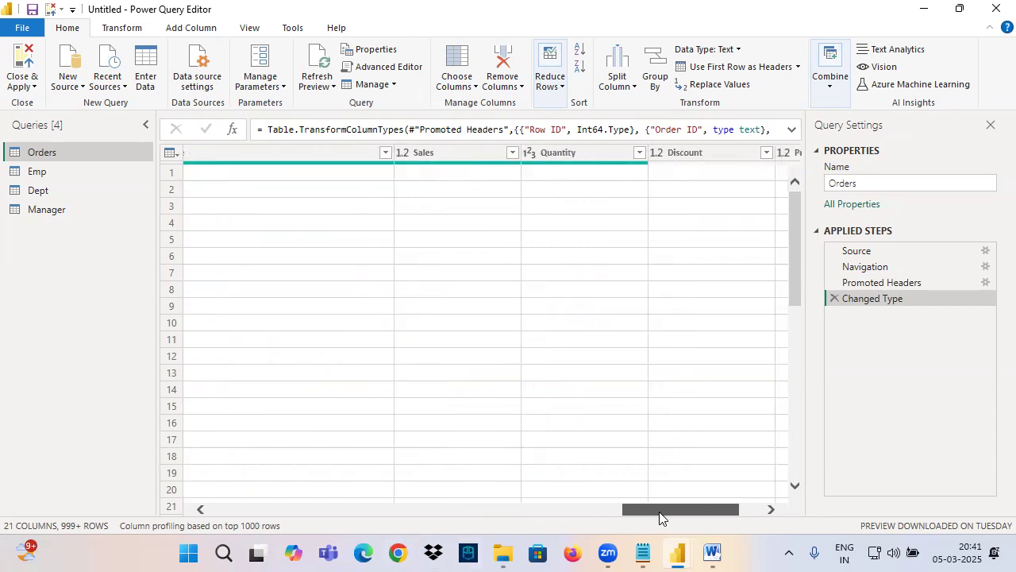
click(513, 152)
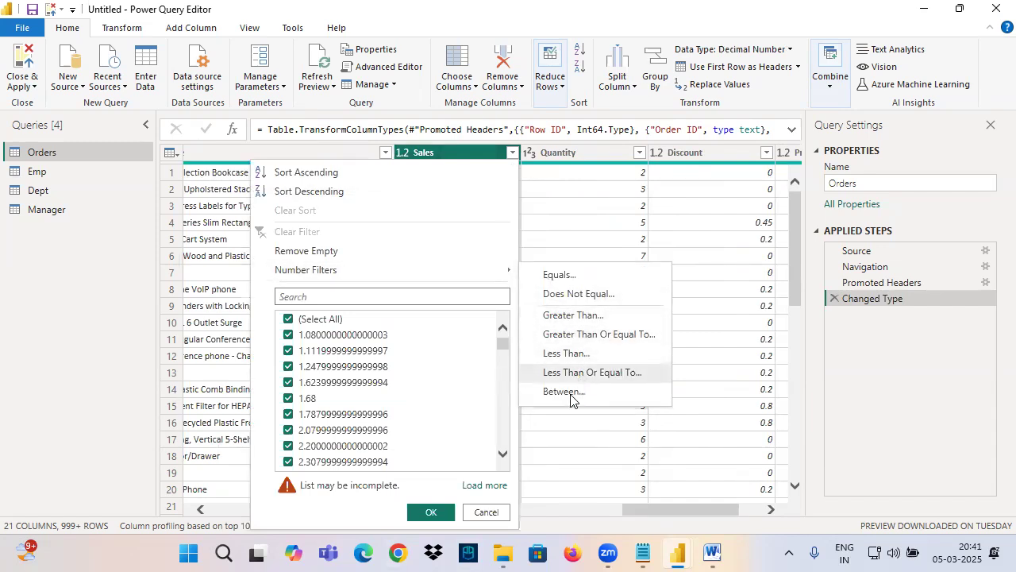
click(630, 508)
Step: Examine the date filter options available for the Order Date column, and close the filter list without applying anything
drag(631, 508, 186, 509)
click(486, 154)
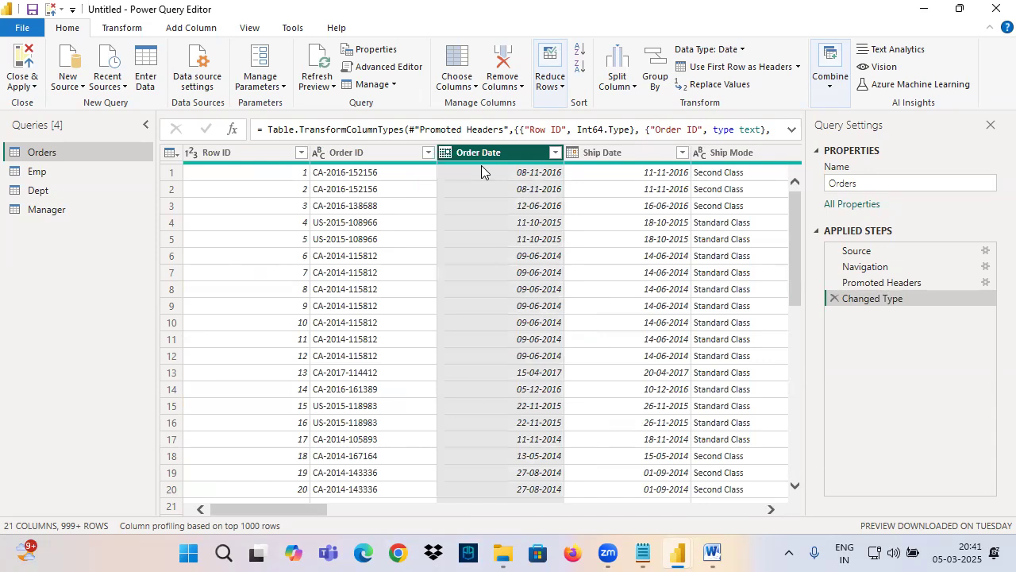
click(555, 153)
mouse_move(376, 276)
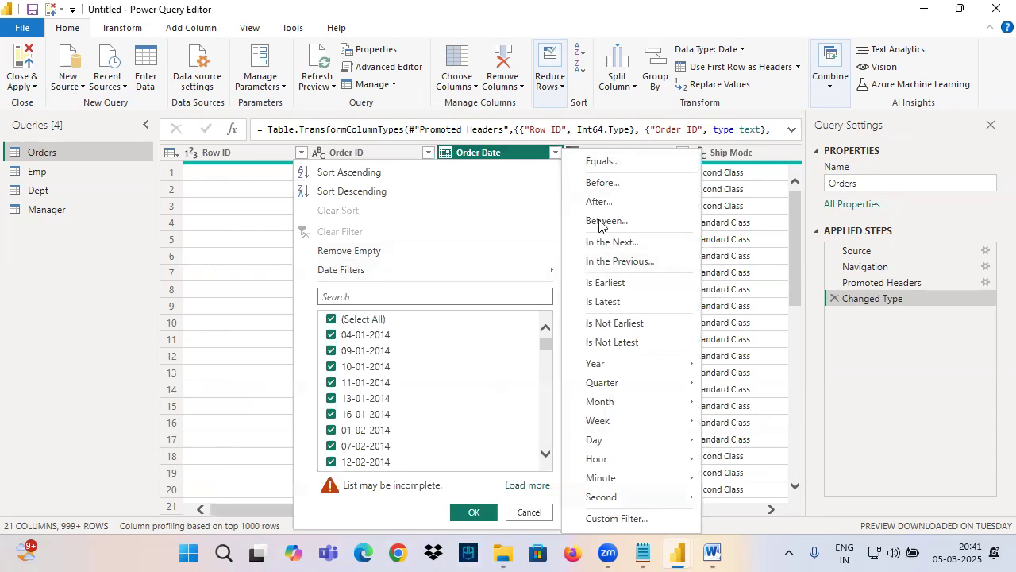
click(514, 157)
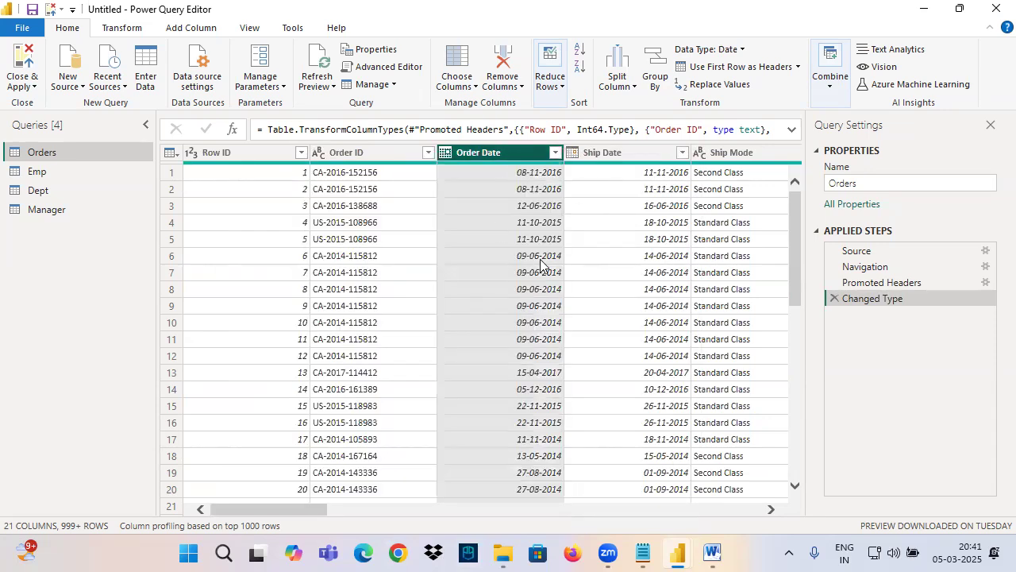
click(555, 152)
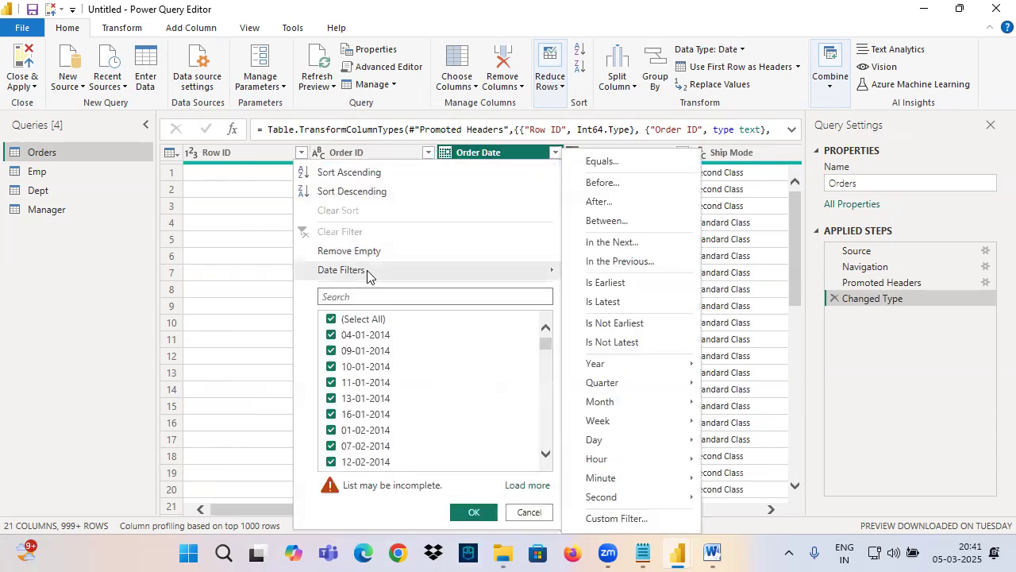
click(606, 553)
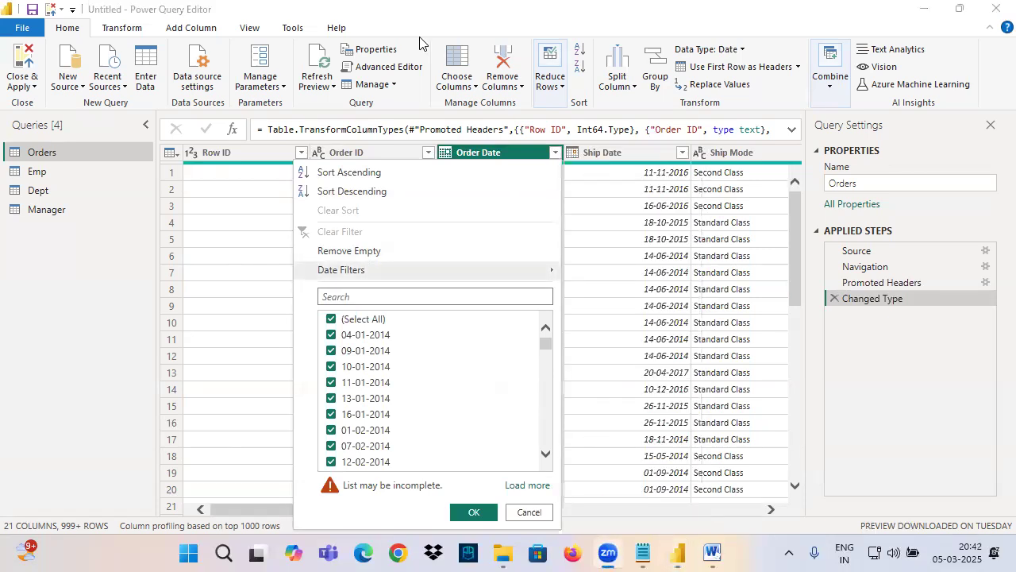
click(297, 216)
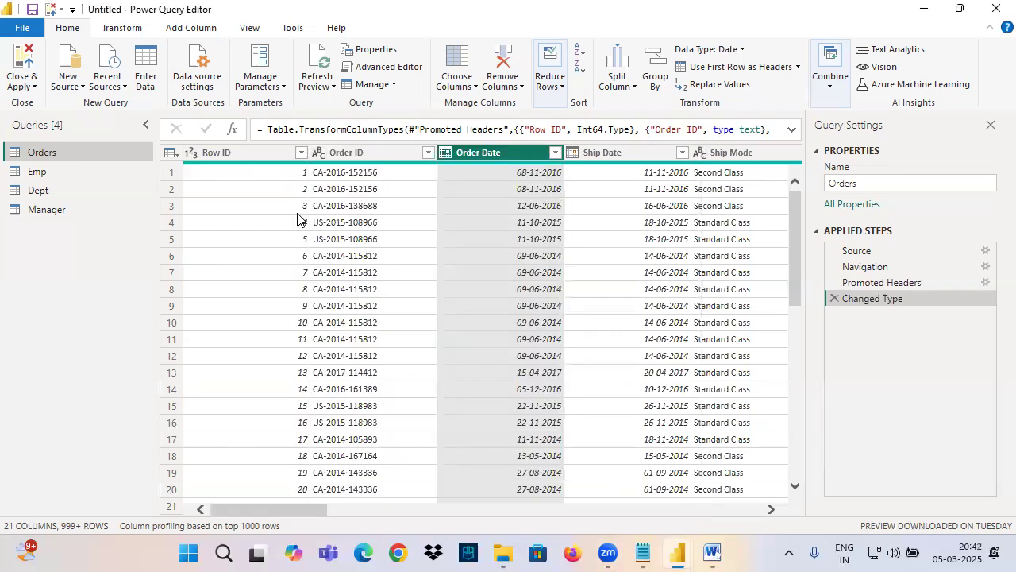
Step: Switch to the Notepad notes and add the line "Advanced Filtering are Different for Each Datatype Column" below the Advanced Filtering entry
click(644, 553)
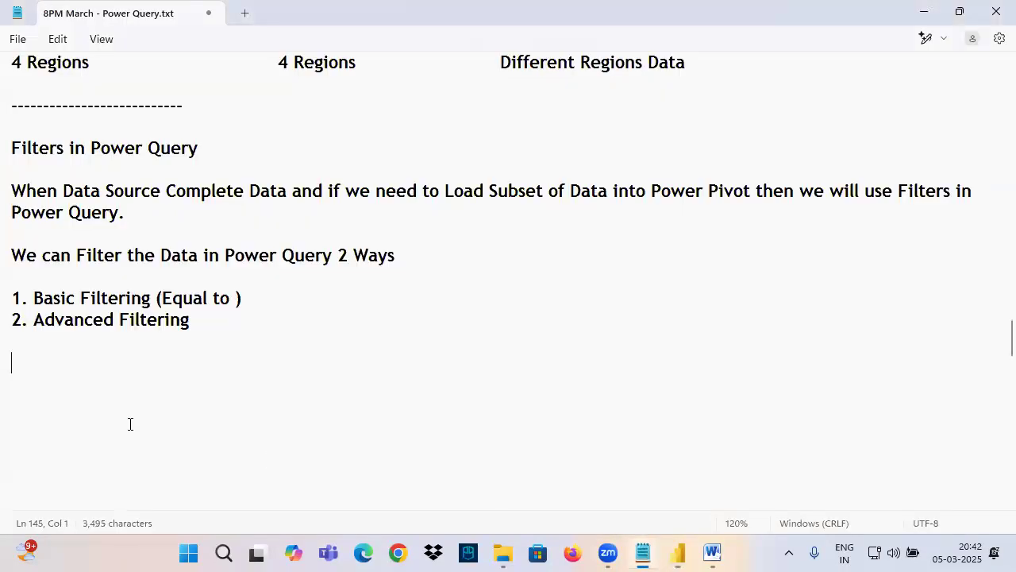
drag(29, 322, 197, 321)
key(ctrl+c)
click(33, 366)
key(ctrl+v)
text(are Different for Each Datatype Column)
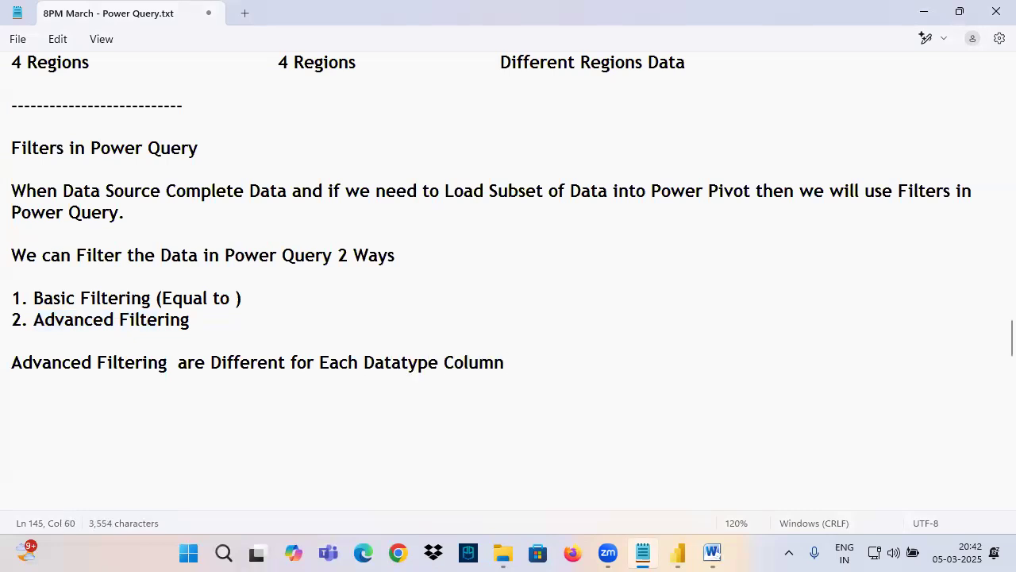
Step: Copy the earlier line "Filtering Data on Number Datatype Column" to the end of the notes, with a dashed separator line above it
scroll(199, 278, up, 10)
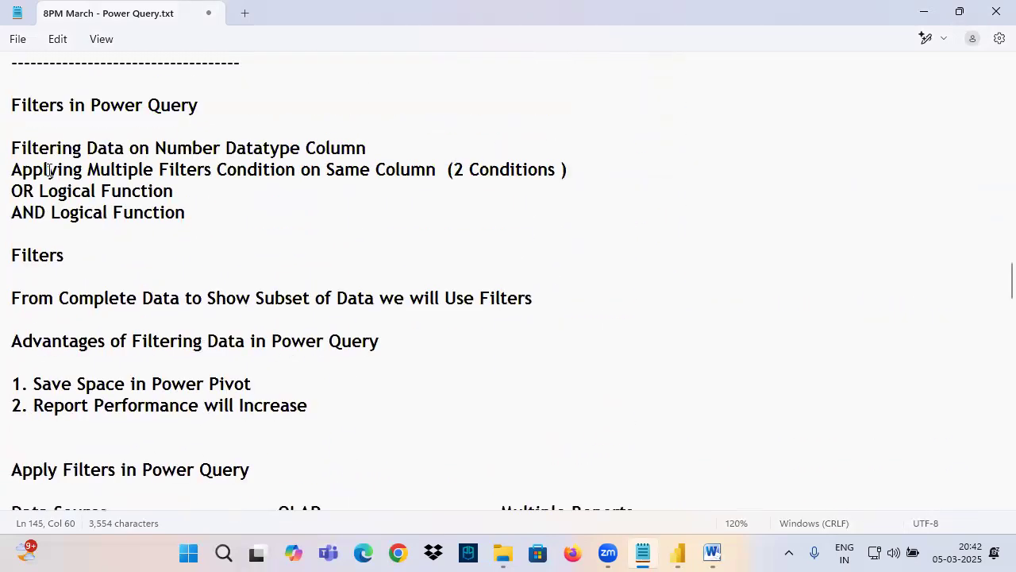
drag(11, 148, 373, 149)
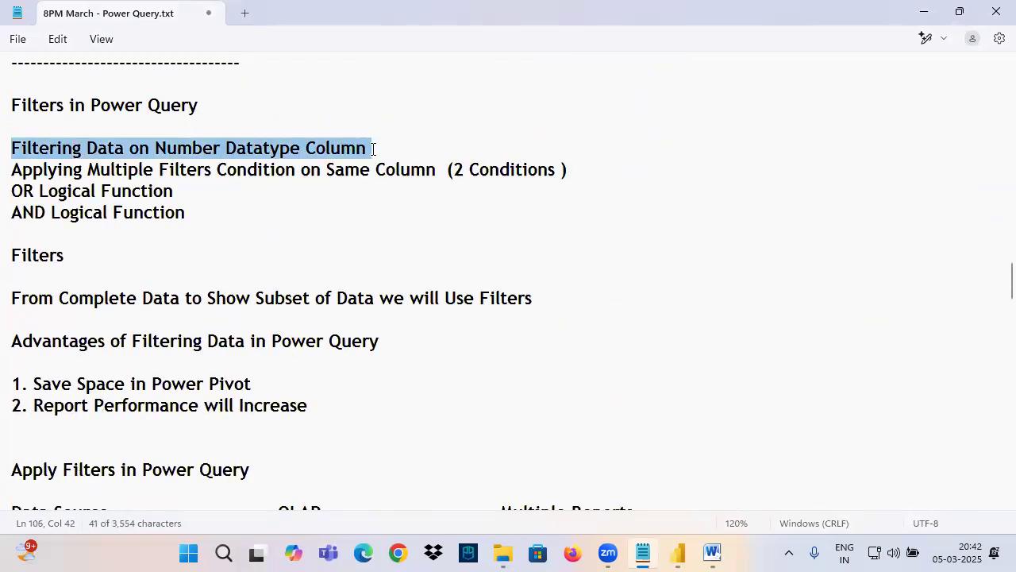
scroll(265, 342, down, 11)
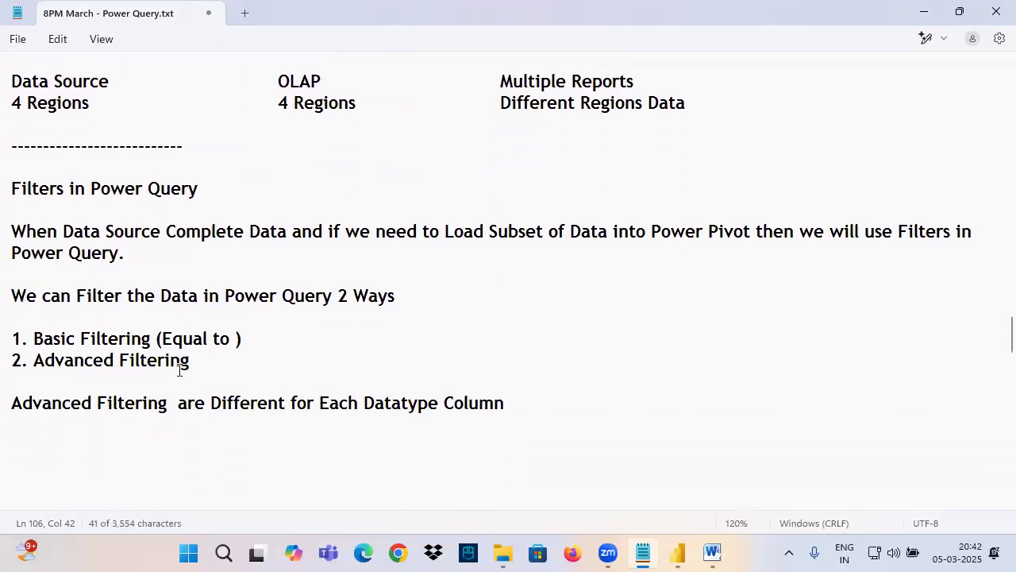
click(59, 326)
key(ctrl+v)
click(72, 305)
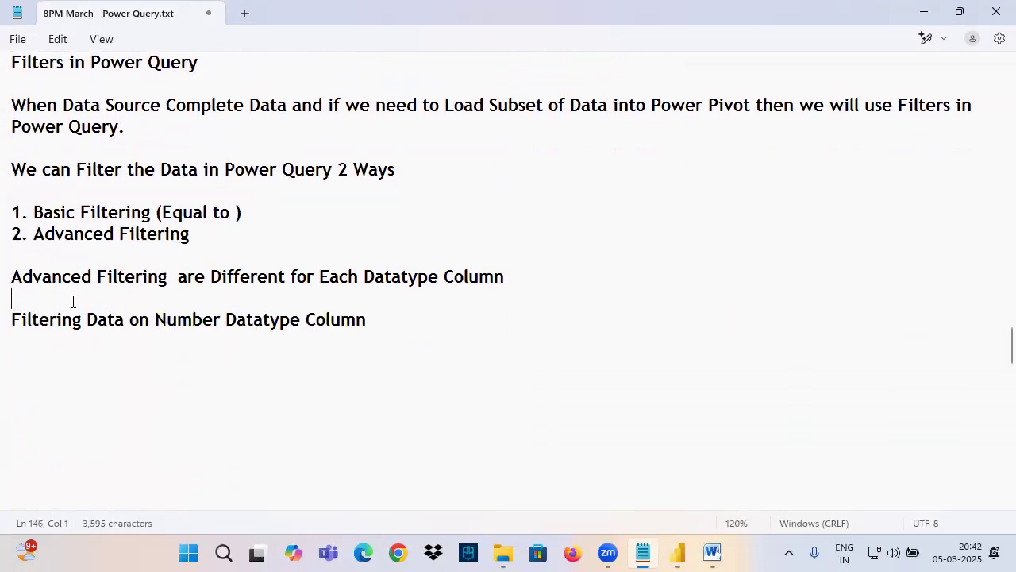
key(Return)
text(--------------------)
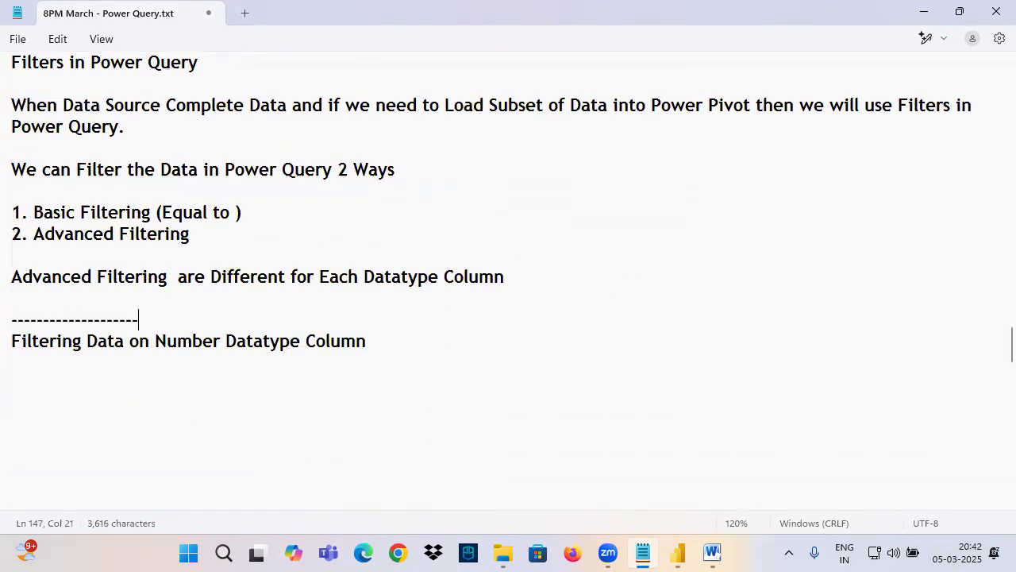
text(-------------------------------------)
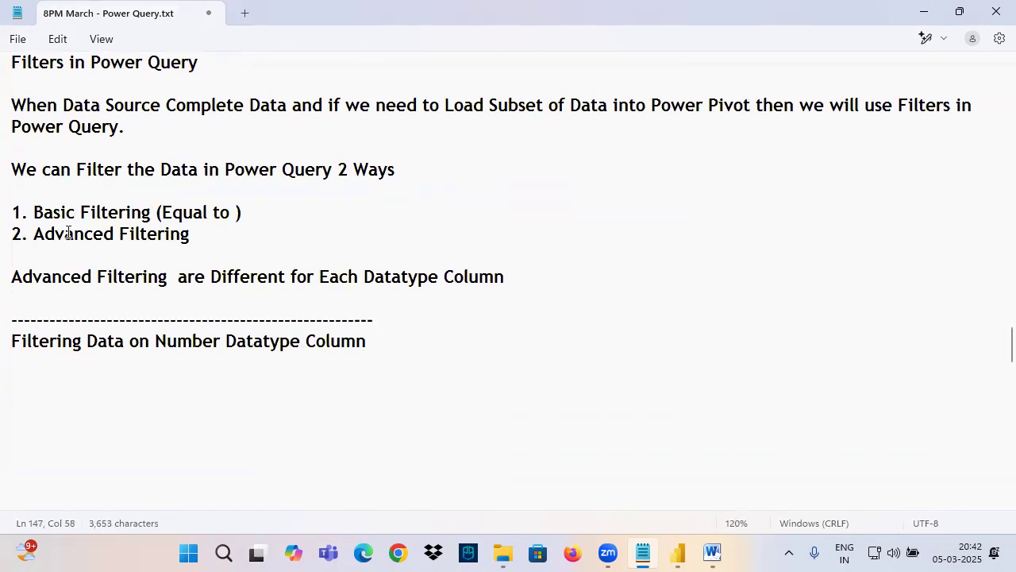
Step: Add the lines "Filtering Data on Text Datatype Column" and "Filtering Data on Date Datatype Column" below the Number line
drag(61, 341, 368, 339)
click(382, 339)
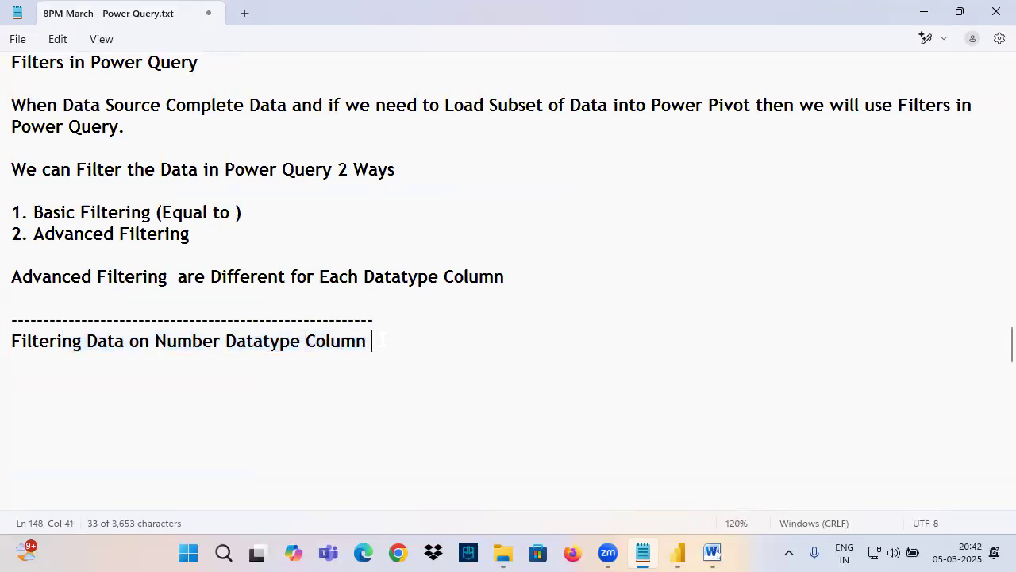
key(Return)
key(ctrl+v)
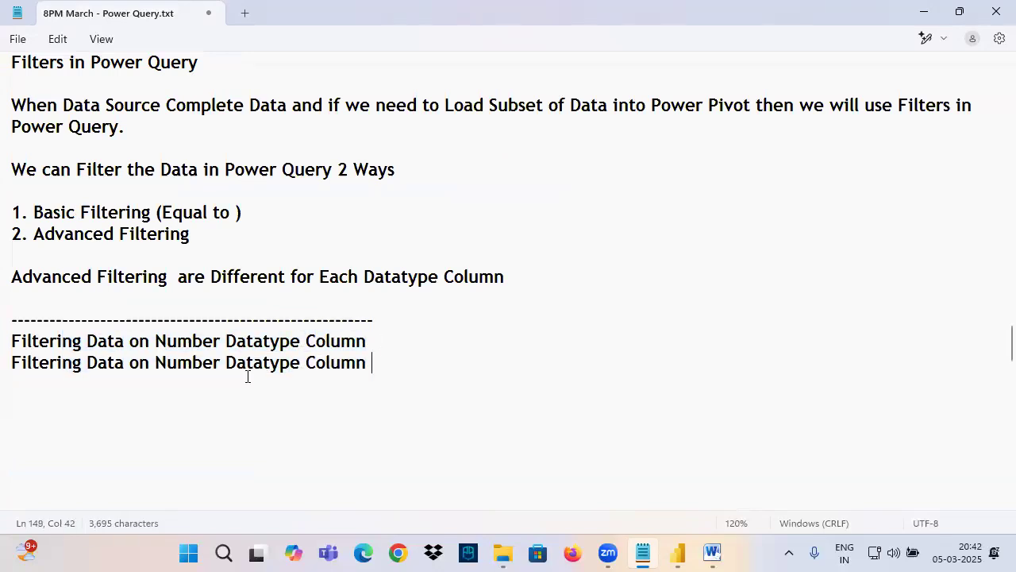
double_click(190, 364)
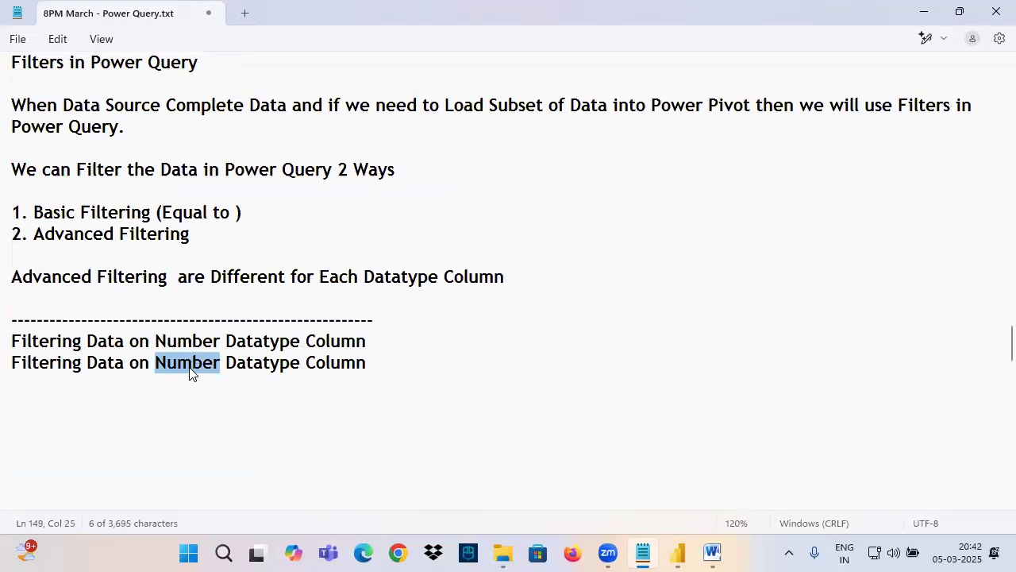
text(Text)
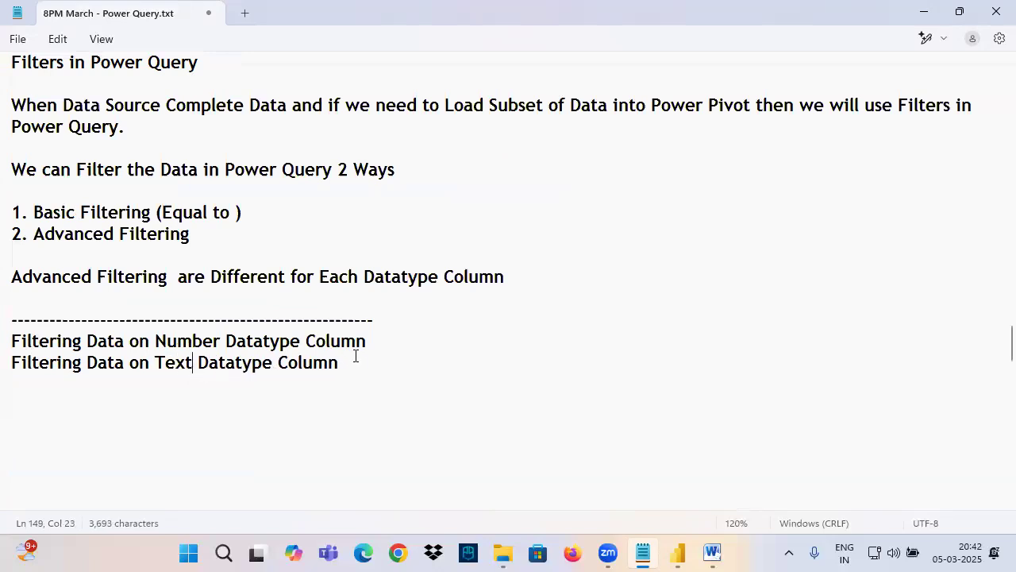
key(ctrl+v)
double_click(208, 384)
text(Date)
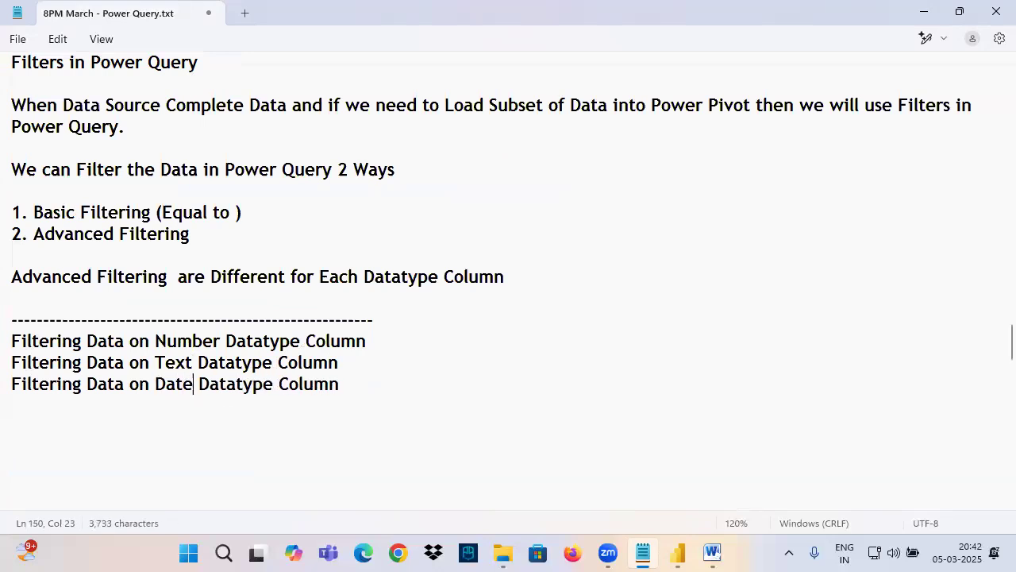
Step: Insert two blank lines between the Number and Text datatype lines
click(378, 344)
key(Return)
key(Return)
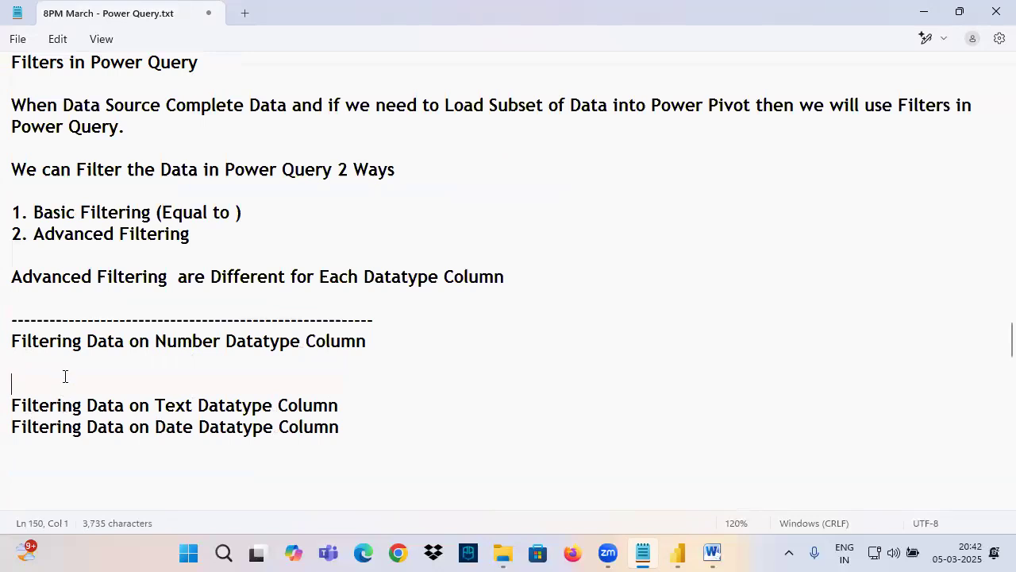
Step: Highlight the Number, Text and Date datatype filtering lines in turn, ending with the Text and Date lines together
drag(48, 337, 369, 336)
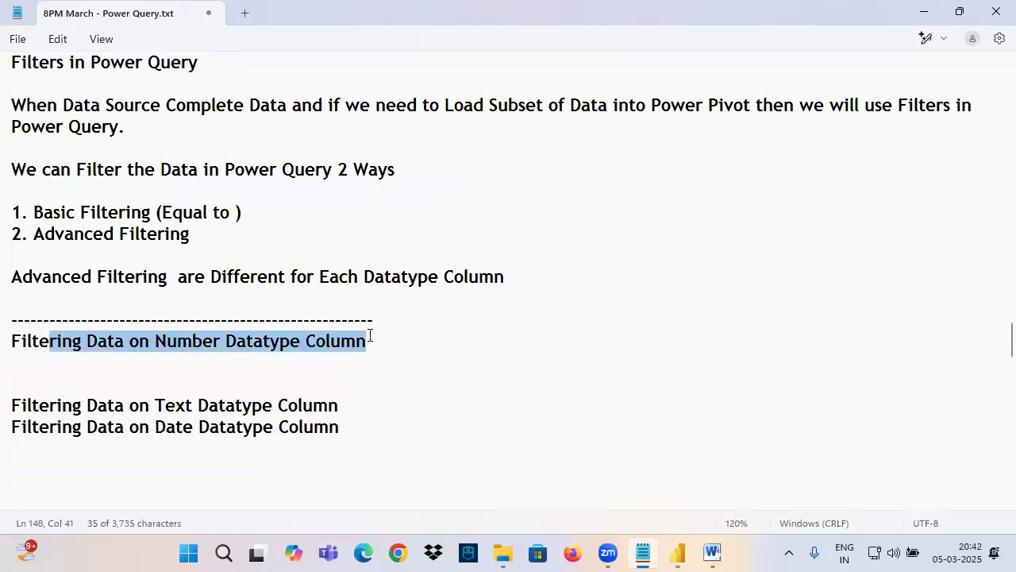
drag(165, 406, 217, 408)
drag(157, 427, 251, 433)
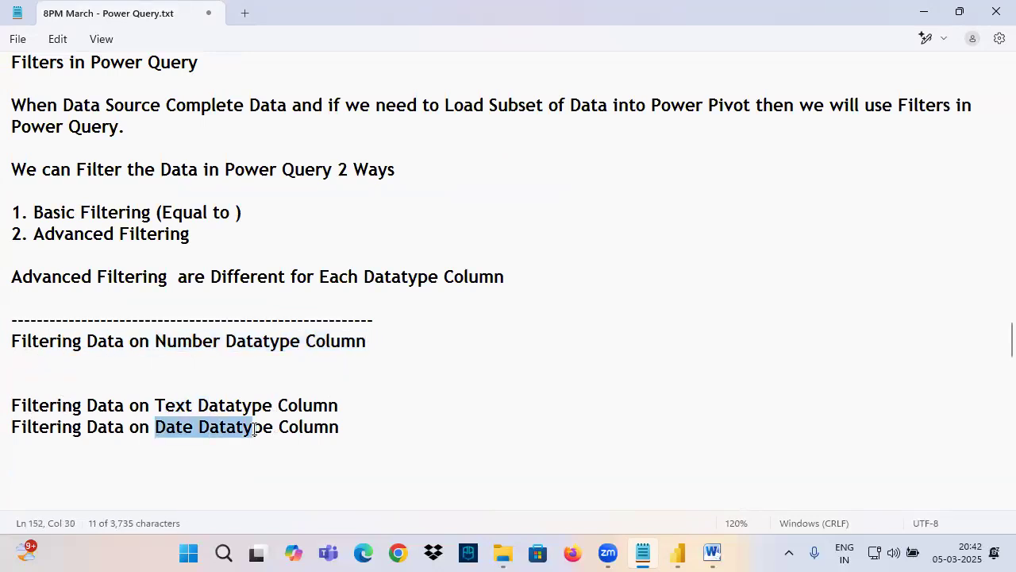
drag(380, 435, 7, 409)
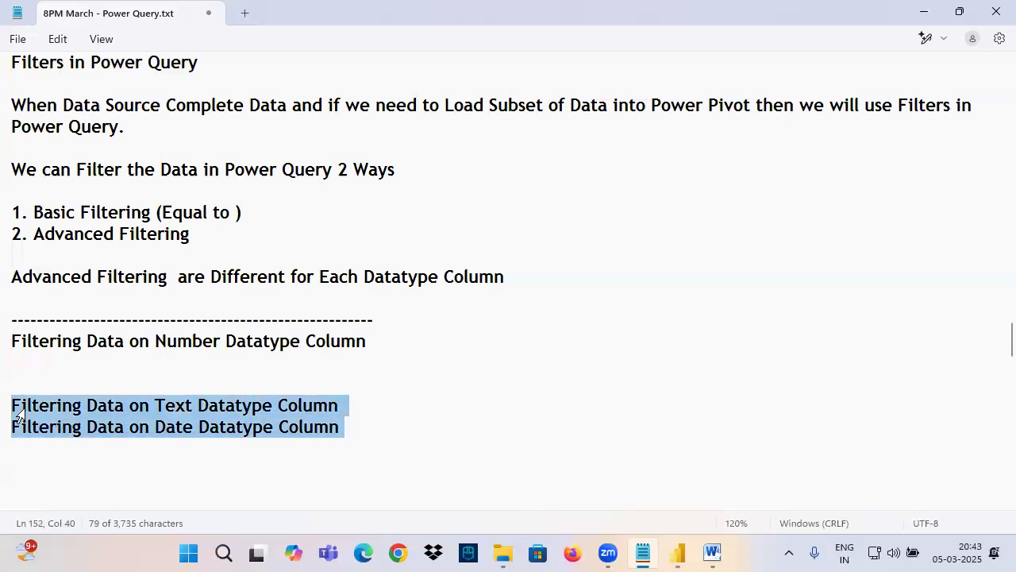
Step: Switch to the Power BI Architecture diagram in Word and mark the data sources and the Power Pivot block in ink
click(712, 553)
mouse_move(132, 191)
mouse_down()
mouse_move(170, 211)
mouse_move(212, 212)
mouse_up()
mouse_move(213, 190)
mouse_down()
mouse_move(254, 181)
mouse_move(206, 319)
mouse_move(163, 290)
mouse_move(247, 306)
mouse_move(225, 308)
mouse_up()
mouse_move(467, 300)
mouse_down()
mouse_move(421, 320)
mouse_move(438, 299)
mouse_up()
key(Escape)
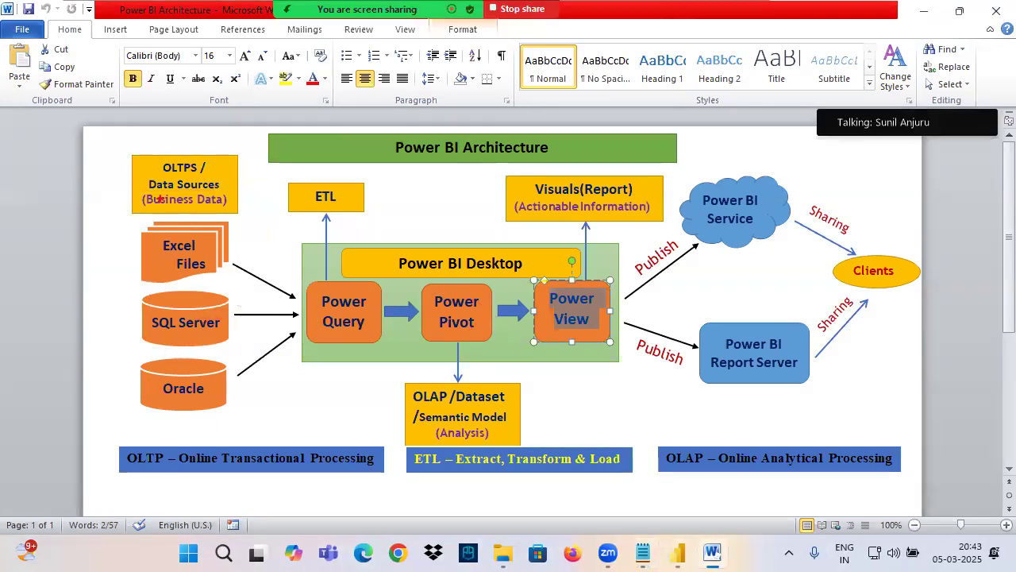
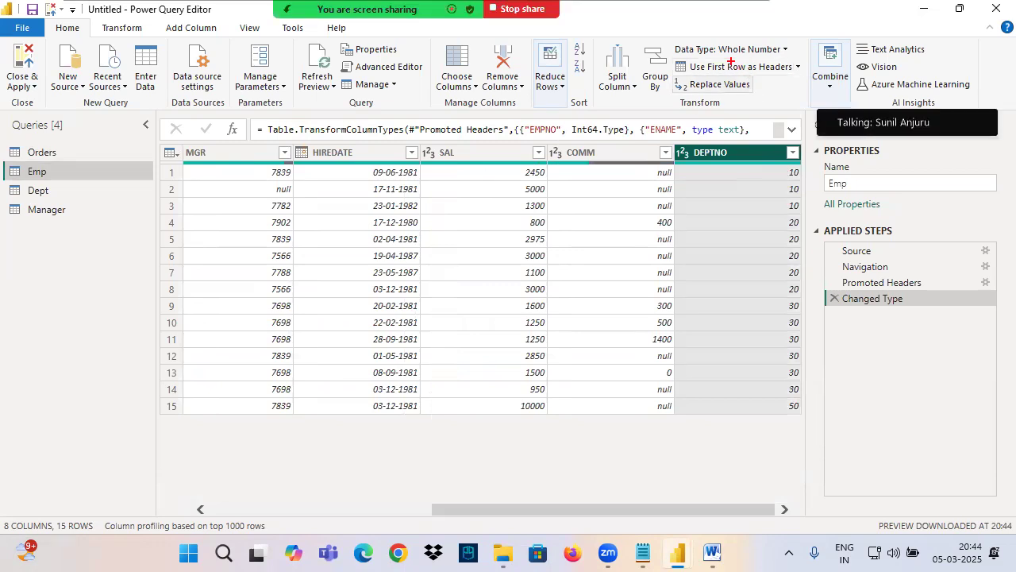
Step: Box the 10, 20, 30 and 50 groups in the DEPTNO column in ink and write 3, 5, 6 and 1 beside them
drag(722, 51, 790, 49)
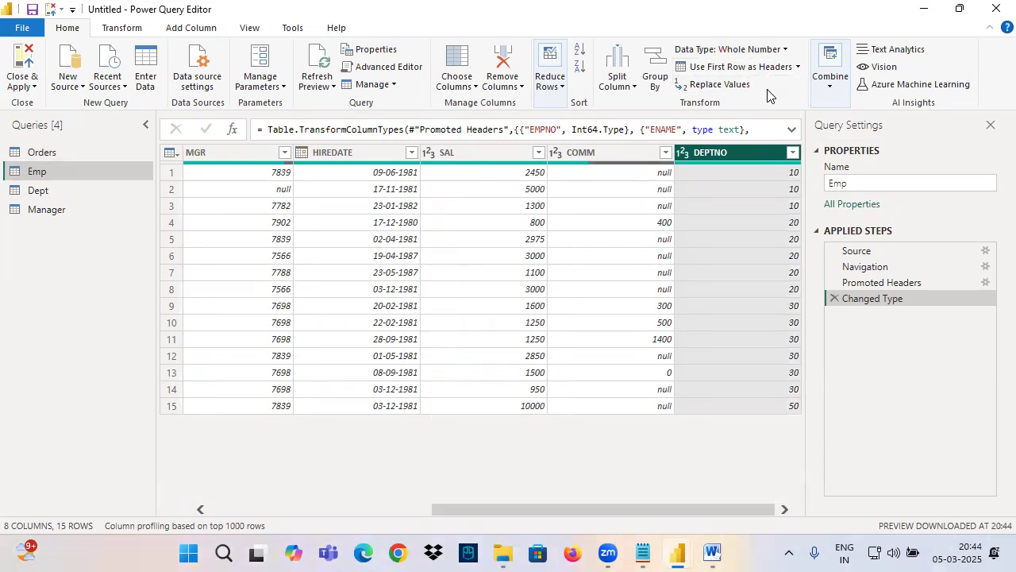
mouse_move(782, 158)
mouse_down()
mouse_move(805, 211)
mouse_move(790, 230)
mouse_move(810, 293)
mouse_move(805, 395)
mouse_move(823, 431)
mouse_up()
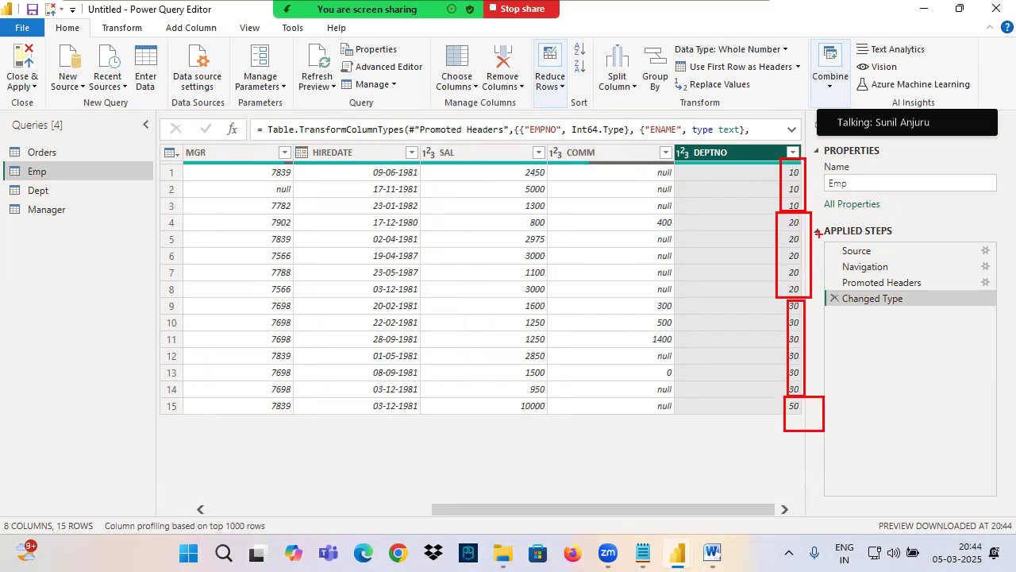
drag(814, 186, 884, 174)
mouse_move(872, 163)
mouse_down()
mouse_move(886, 182)
mouse_move(874, 199)
mouse_up()
mouse_move(899, 166)
mouse_down()
mouse_move(918, 201)
mouse_move(863, 224)
mouse_up()
drag(821, 251, 902, 244)
mouse_move(889, 236)
mouse_down()
mouse_move(893, 255)
mouse_move(955, 224)
mouse_up()
mouse_move(810, 328)
mouse_down()
mouse_move(890, 311)
mouse_move(872, 337)
mouse_up()
mouse_move(920, 293)
mouse_down()
mouse_move(907, 316)
mouse_move(921, 319)
mouse_up()
drag(825, 421, 894, 408)
drag(889, 405, 872, 439)
drag(920, 381, 921, 432)
drag(827, 489, 1009, 403)
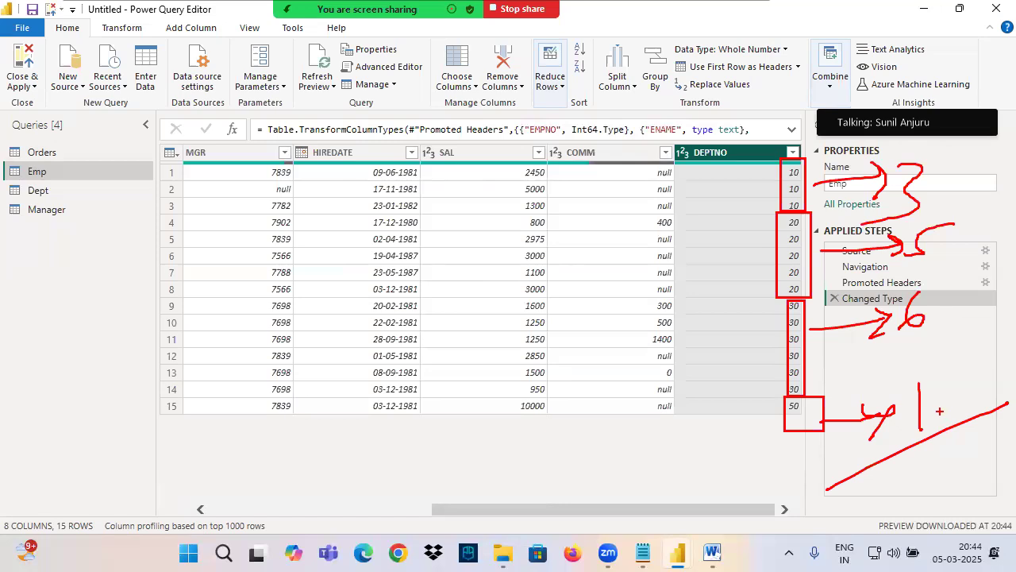
key(Escape)
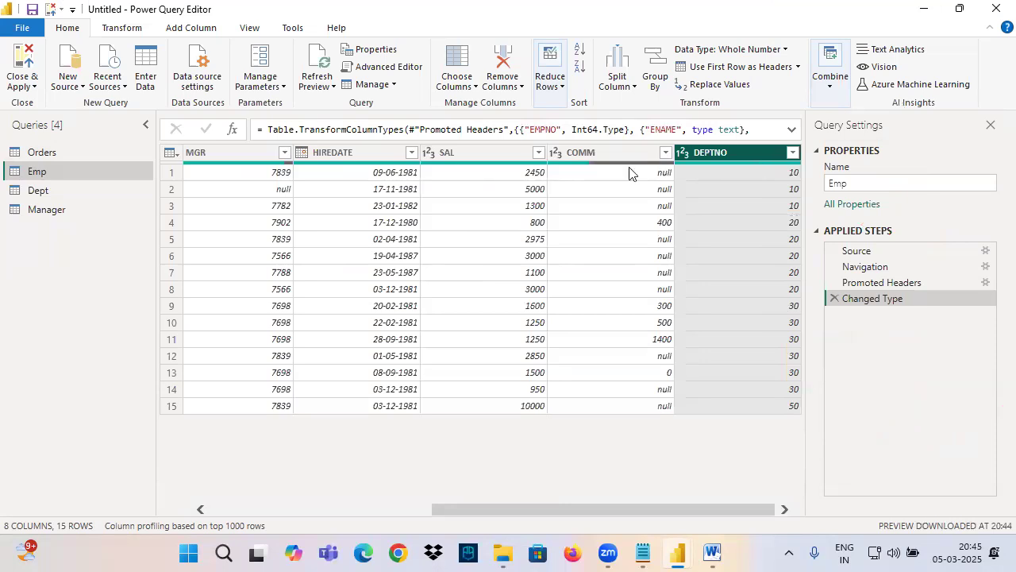
Step: Mark the Emp query and the DEPTNO column in ink, and clear the drawing
mouse_move(76, 172)
mouse_down()
mouse_move(188, 172)
mouse_move(163, 190)
mouse_move(288, 150)
mouse_move(472, 412)
mouse_move(385, 222)
mouse_up()
drag(809, 213, 743, 420)
drag(765, 218, 836, 474)
key(Escape)
Step: Filter the Emp query's DEPTNO column to only the value 10 from its value list, and remove that Filtered Rows step
click(793, 156)
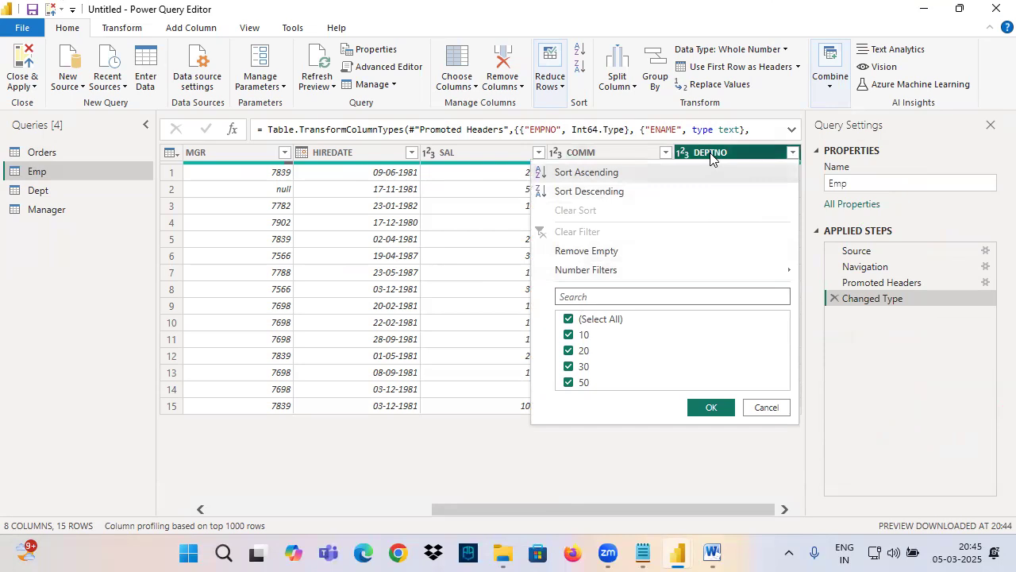
click(584, 319)
click(582, 335)
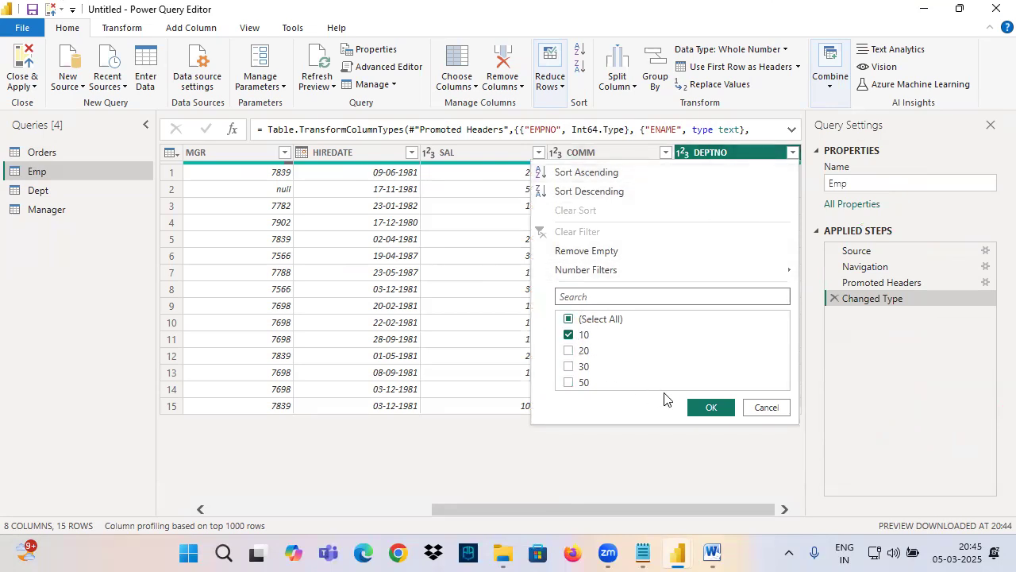
click(709, 407)
drag(472, 129, 557, 129)
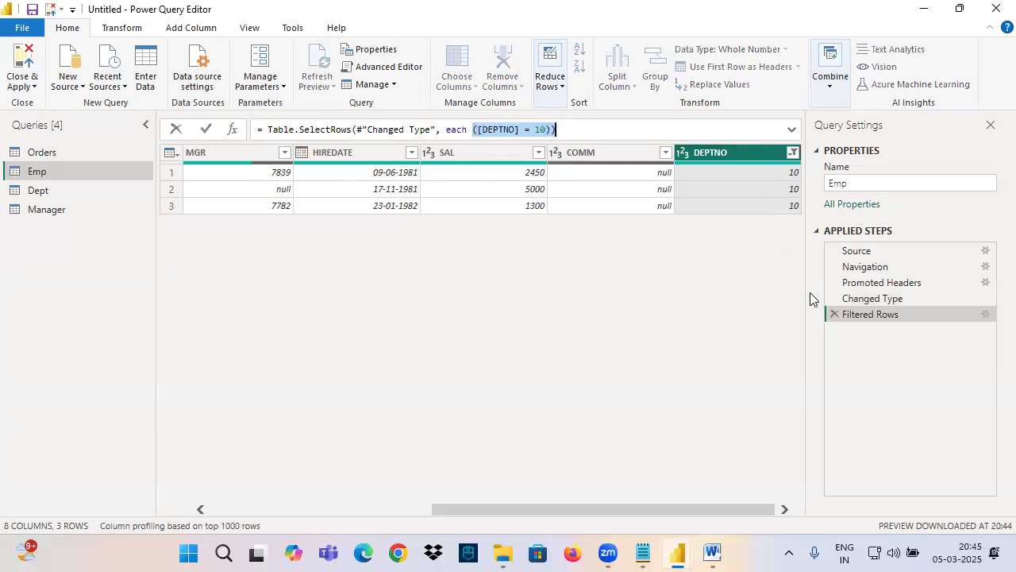
click(840, 314)
click(833, 316)
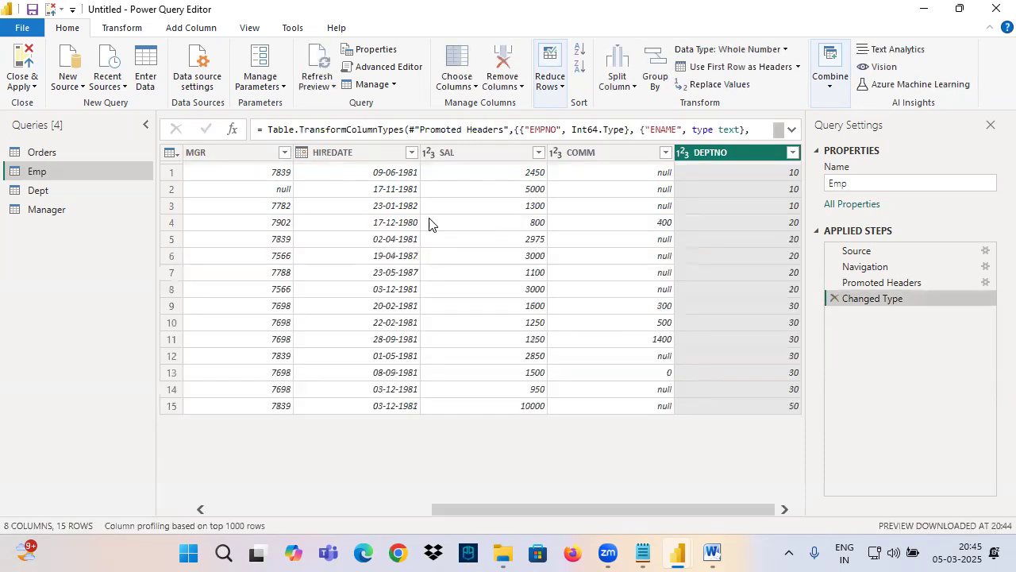
Step: Set up a basic number filter on DEPTNO that equals 10, keeping the dialog clear of the column's values
click(793, 153)
mouse_move(605, 271)
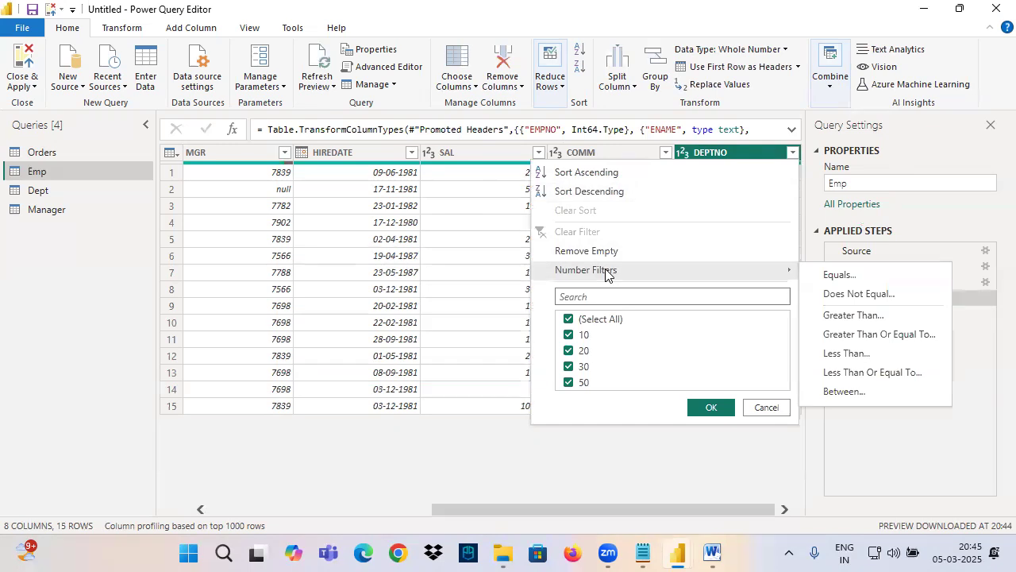
click(834, 277)
click(471, 265)
text(10)
drag(541, 153, 465, 152)
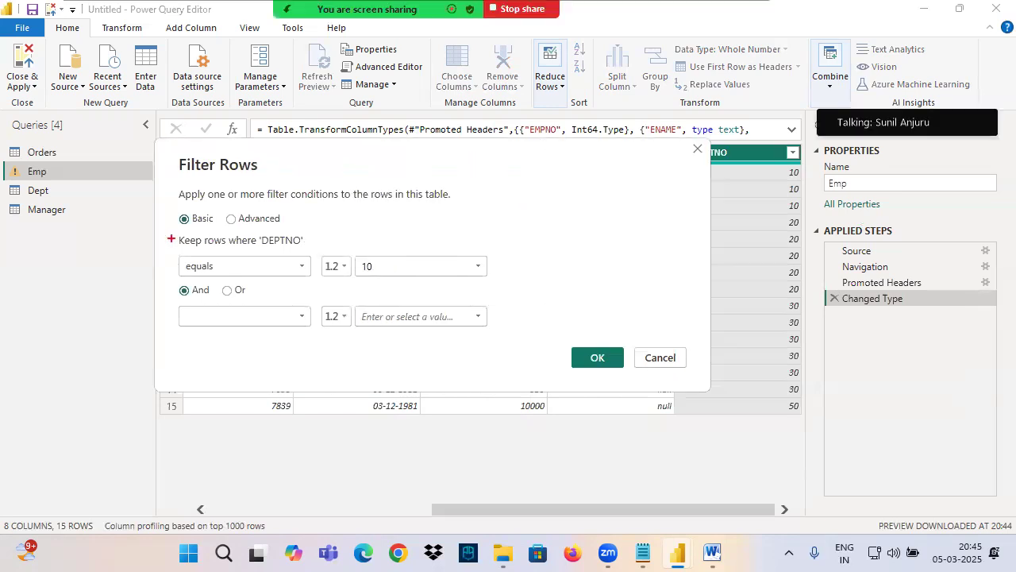
Step: Box the DEPTNO equals 10 condition in ink with an arrow, and underline the first DEPTNO values
mouse_move(161, 232)
mouse_down()
mouse_move(369, 283)
mouse_move(494, 281)
mouse_up()
drag(594, 168, 490, 247)
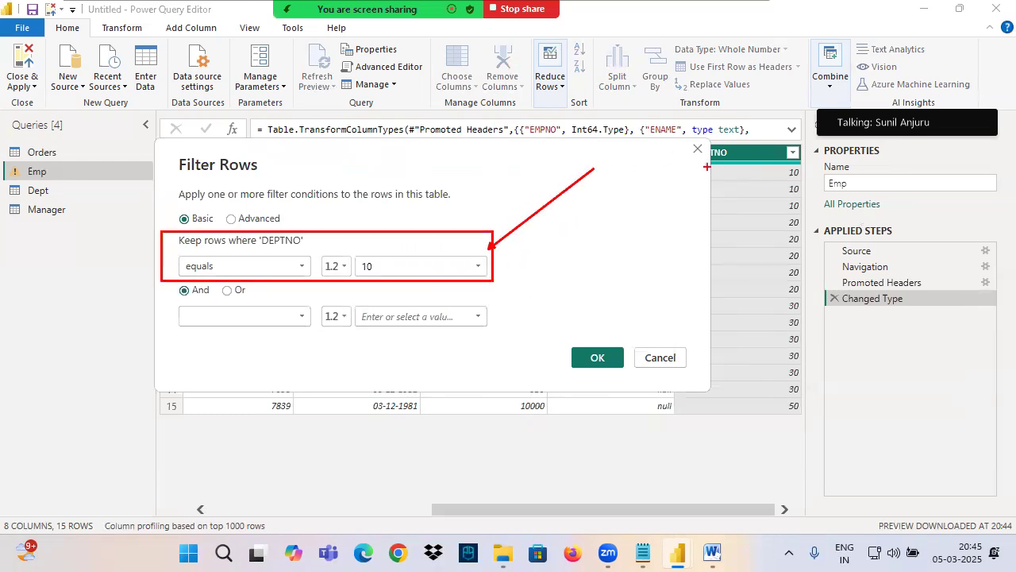
drag(675, 169, 751, 170)
drag(717, 191, 774, 190)
drag(52, 471, 256, 404)
drag(159, 235, 497, 281)
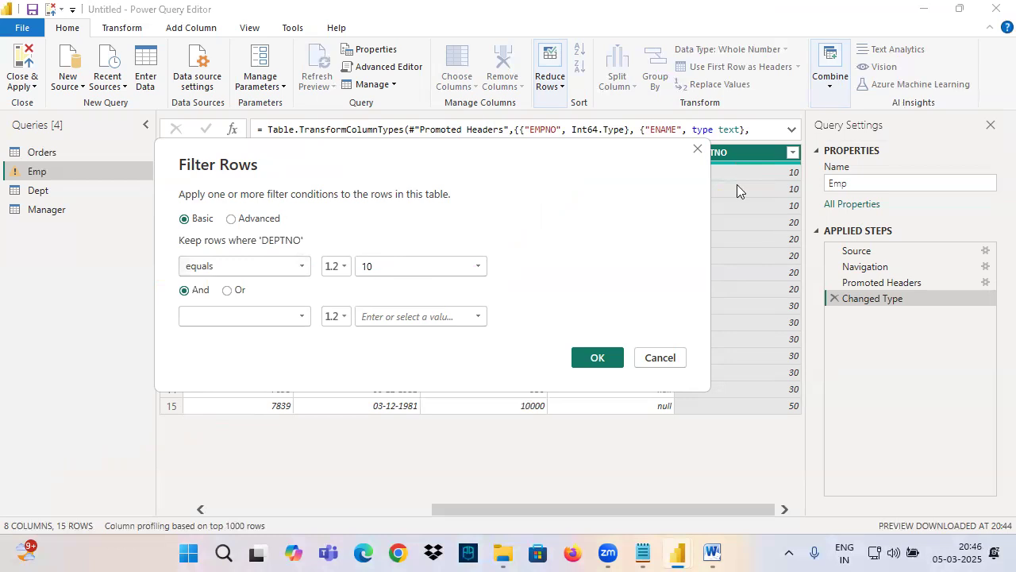
Step: Point to the first DEPTNO value in ink and write TRUE beside it as a condition outcome
drag(707, 168, 760, 161)
drag(738, 200, 769, 165)
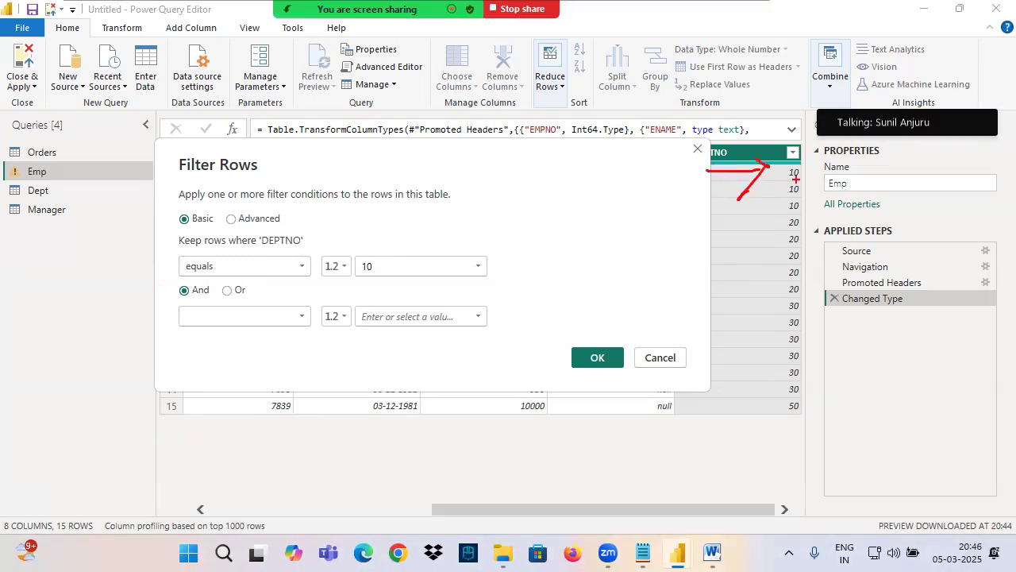
mouse_move(748, 180)
mouse_down()
mouse_move(843, 170)
mouse_move(873, 140)
mouse_up()
mouse_move(869, 135)
mouse_down()
mouse_move(869, 165)
mouse_move(907, 163)
mouse_move(923, 148)
mouse_move(963, 167)
mouse_move(970, 144)
mouse_up()
drag(862, 191, 1000, 161)
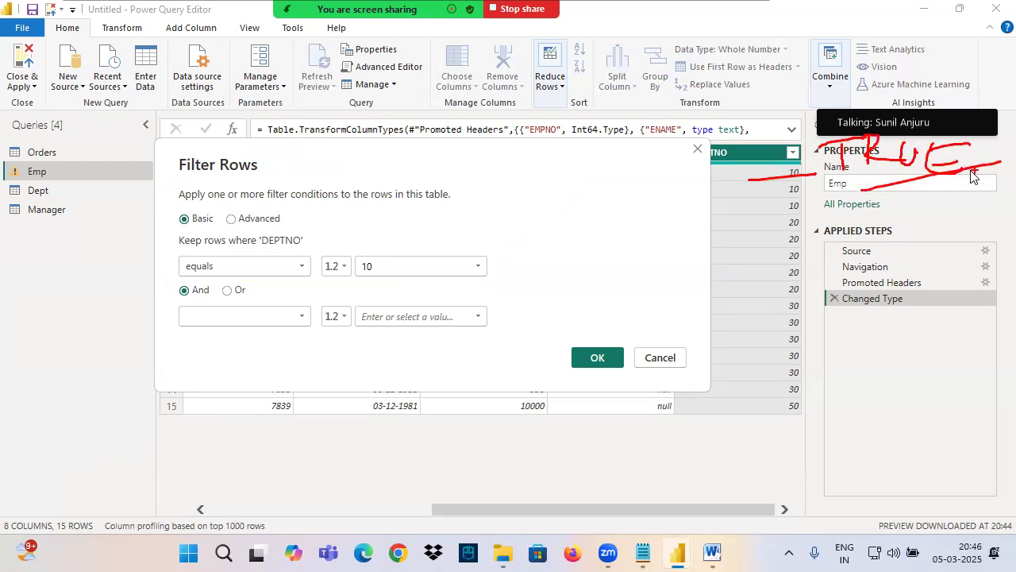
mouse_move(826, 240)
mouse_down()
mouse_move(832, 287)
mouse_move(876, 235)
mouse_up()
mouse_move(824, 269)
mouse_down()
mouse_move(888, 257)
mouse_move(887, 270)
mouse_up()
mouse_move(888, 242)
mouse_down()
mouse_move(916, 275)
mouse_move(928, 245)
mouse_up()
drag(928, 243, 963, 280)
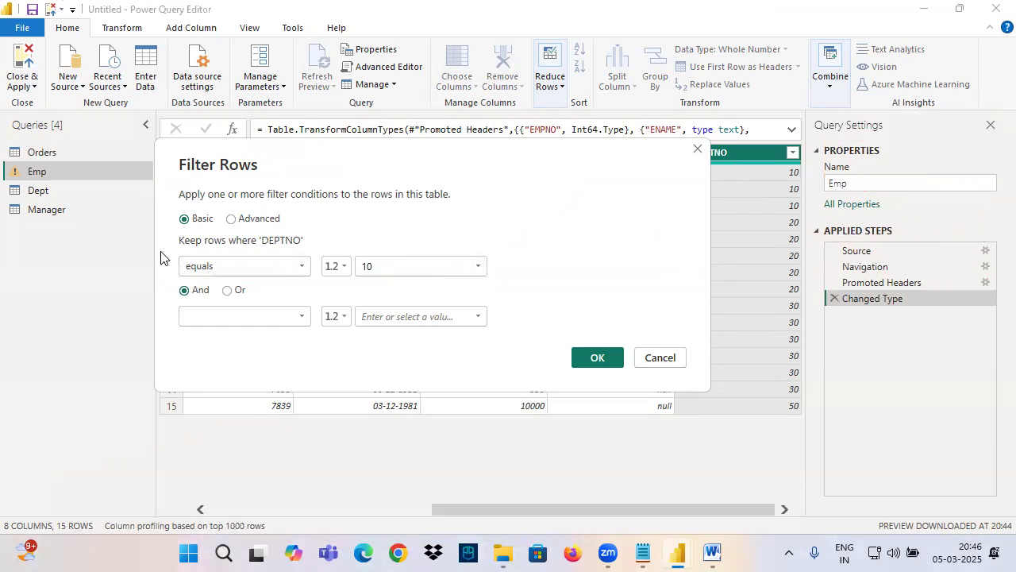
Step: Box the DEPTNO condition again and write T with a tick and a crossed-out F near the first value
drag(161, 232, 489, 289)
mouse_move(683, 168)
mouse_down()
mouse_move(775, 163)
mouse_move(732, 213)
mouse_up()
drag(624, 63, 629, 134)
drag(576, 73, 672, 49)
mouse_move(673, 70)
mouse_down()
mouse_move(696, 128)
mouse_move(842, 46)
mouse_up()
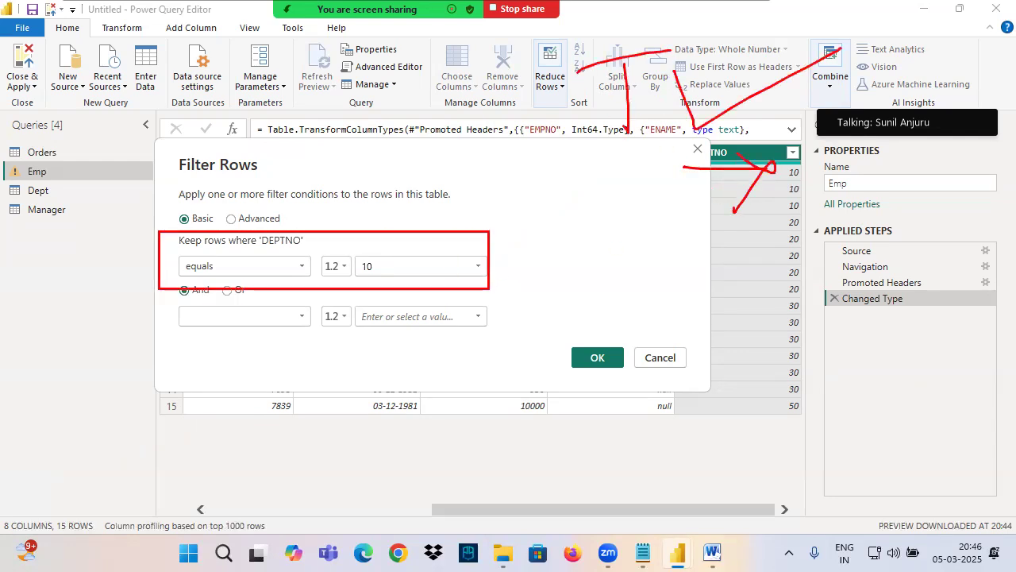
mouse_move(633, 178)
mouse_down()
mouse_move(639, 252)
mouse_move(668, 174)
mouse_up()
drag(616, 216, 688, 210)
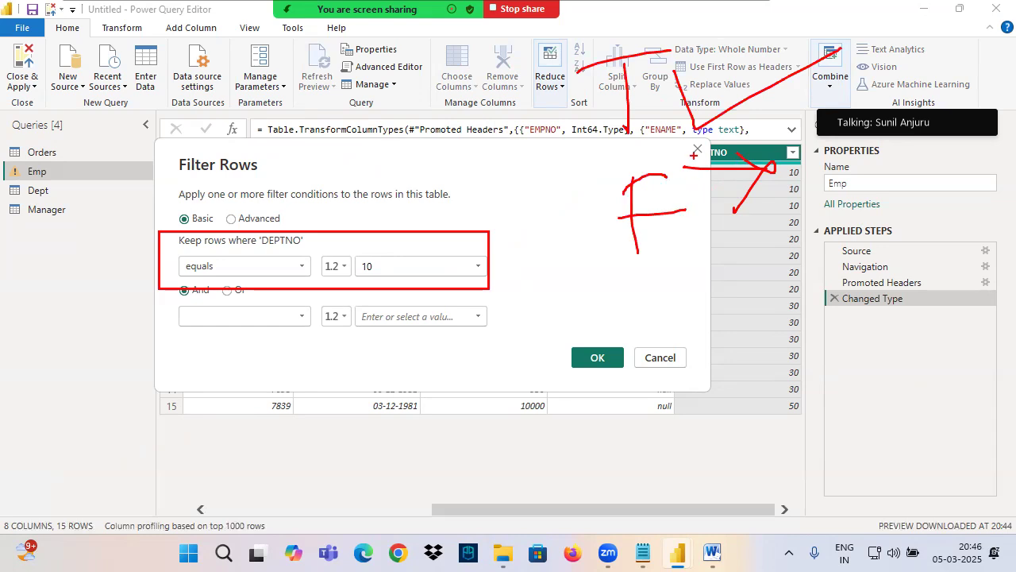
drag(699, 143, 567, 285)
drag(570, 146, 790, 286)
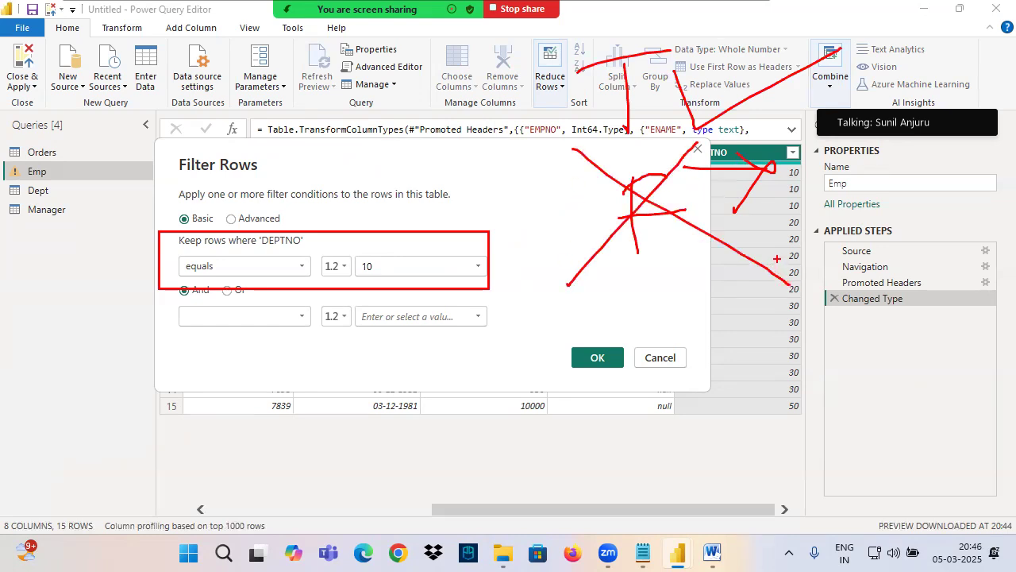
Step: Compare the DEPTNO values of 10 with the condition in ink, writing 10 above it and ticking matching rows
drag(761, 181, 841, 182)
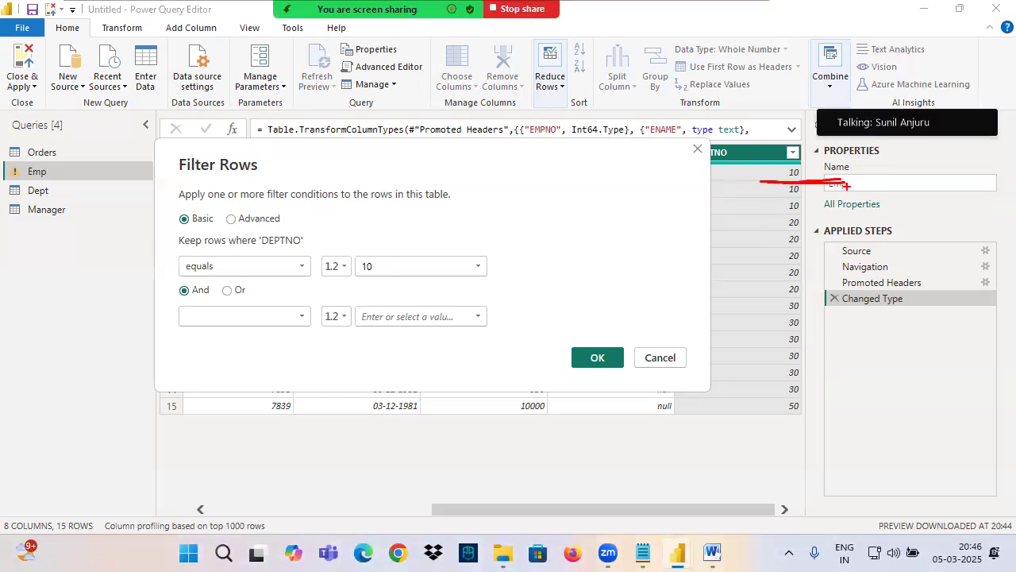
drag(281, 204, 272, 236)
mouse_move(289, 209)
mouse_down()
mouse_move(282, 224)
mouse_move(291, 209)
mouse_up()
drag(151, 282, 247, 276)
drag(322, 278, 411, 276)
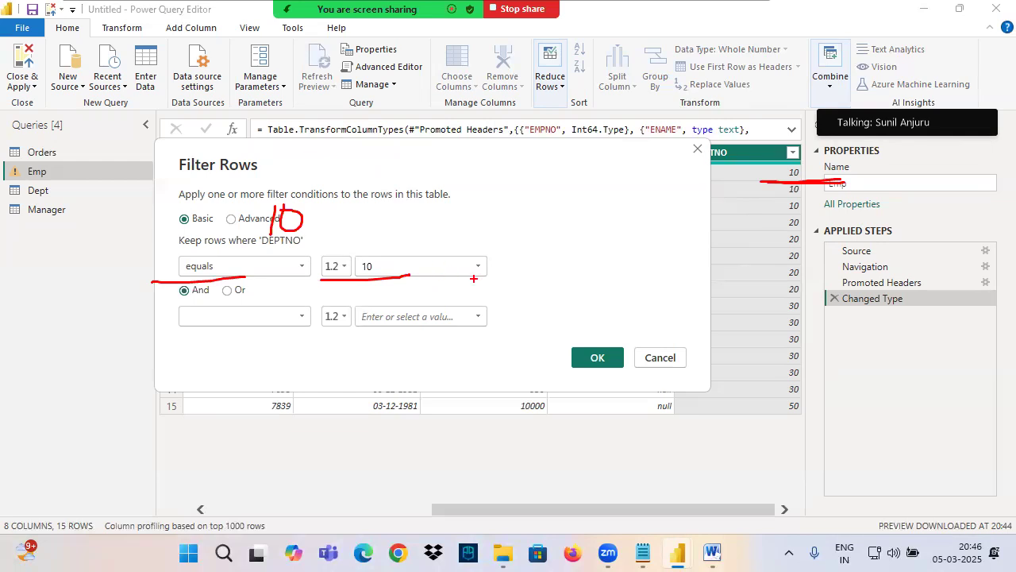
drag(800, 162, 857, 138)
key(Escape)
drag(804, 187, 905, 162)
drag(755, 224, 913, 171)
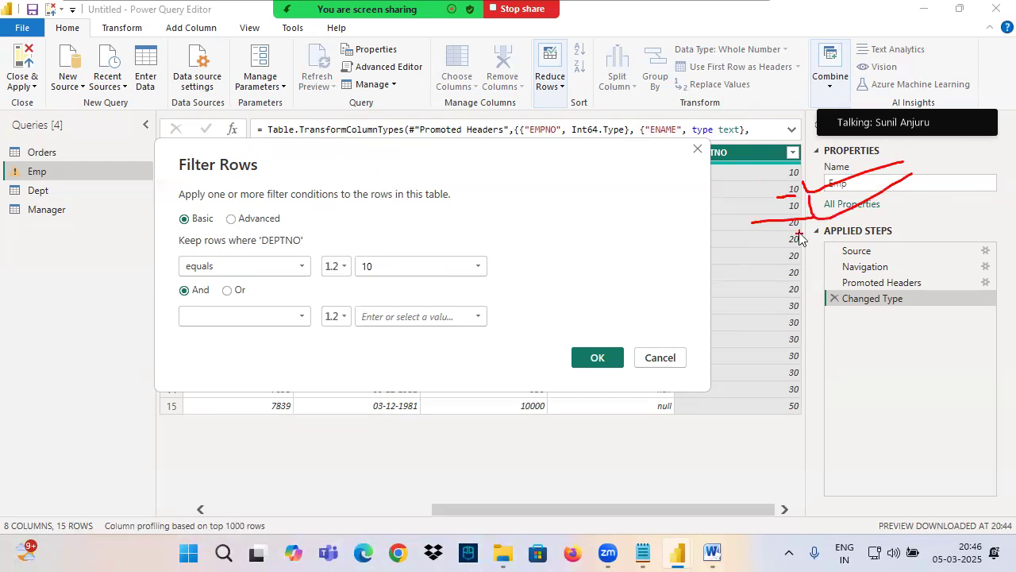
Step: Box the first DEPTNO value of 20 and compare it with the condition by writing 20 above it in ink
drag(777, 215, 821, 232)
drag(246, 204, 273, 221)
drag(286, 200, 275, 219)
drag(191, 278, 285, 270)
drag(335, 270, 434, 279)
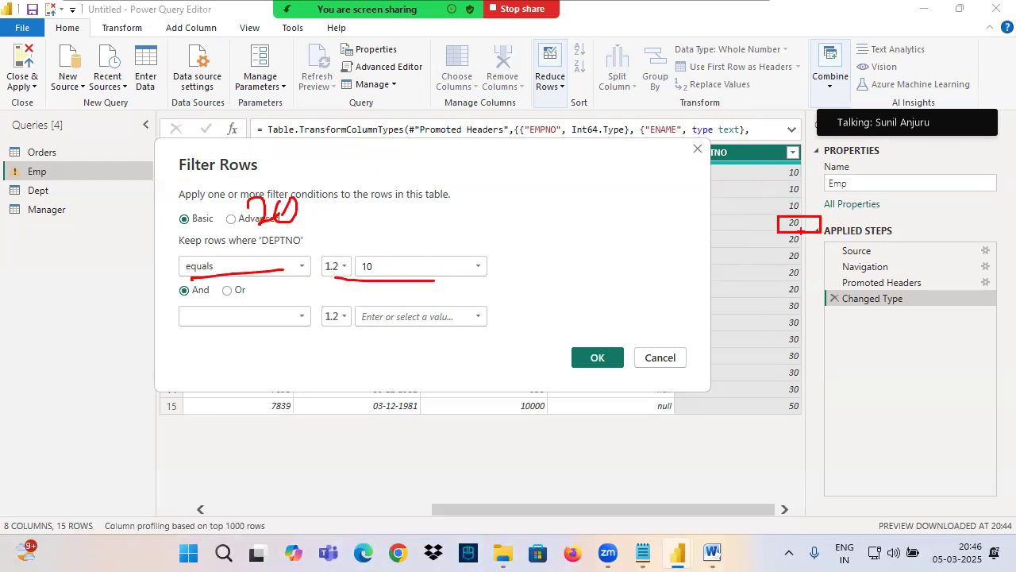
mouse_move(806, 220)
mouse_down()
mouse_move(780, 264)
mouse_move(810, 282)
mouse_up()
Step: Apply the DEPTNO equals 10 filter, highlight its condition in the formula, and delete the Filtered Rows step
click(597, 357)
drag(474, 130, 548, 131)
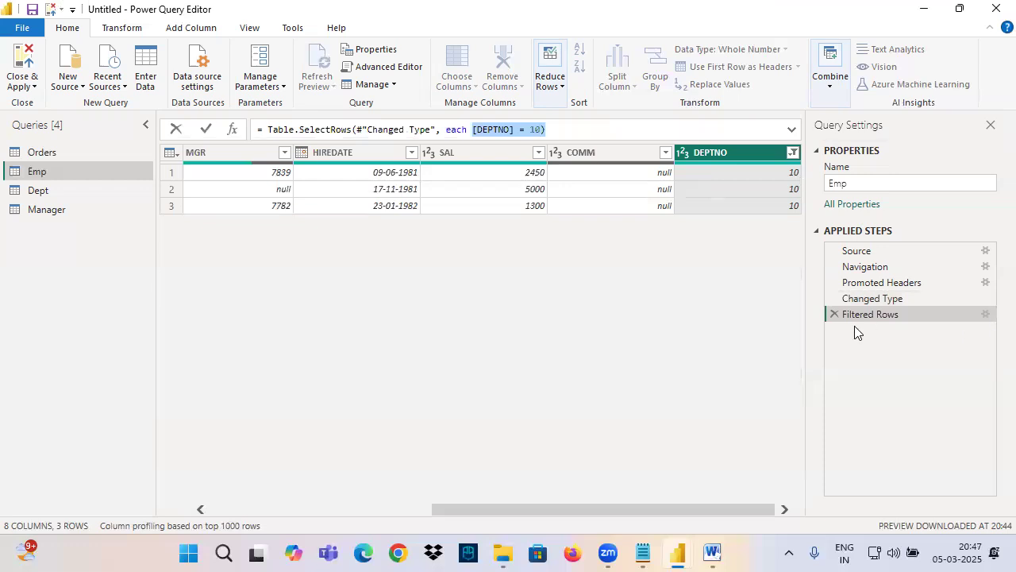
click(834, 316)
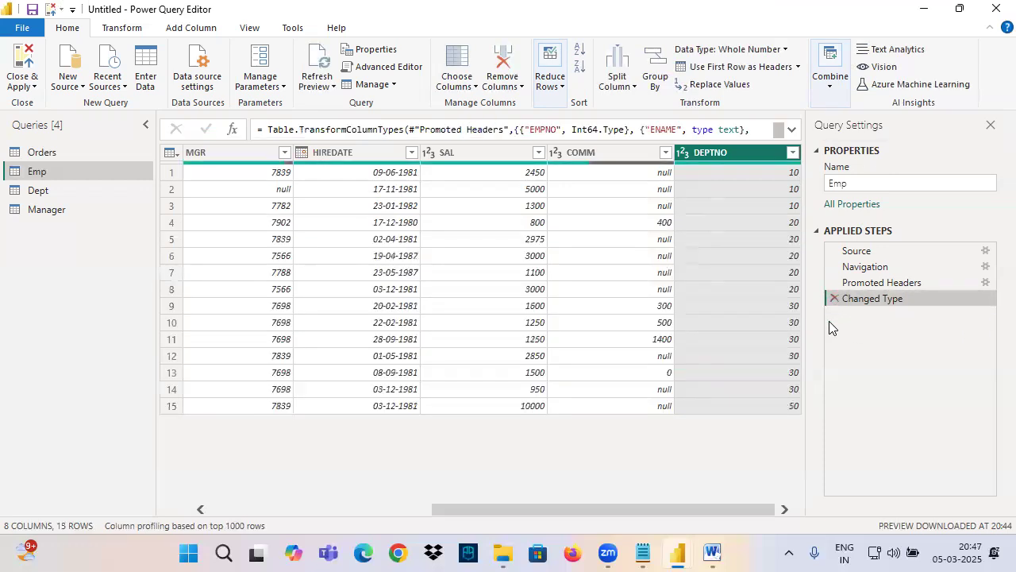
Step: Select the SAL column and mark the Emp query and the SAL heading in ink
click(470, 170)
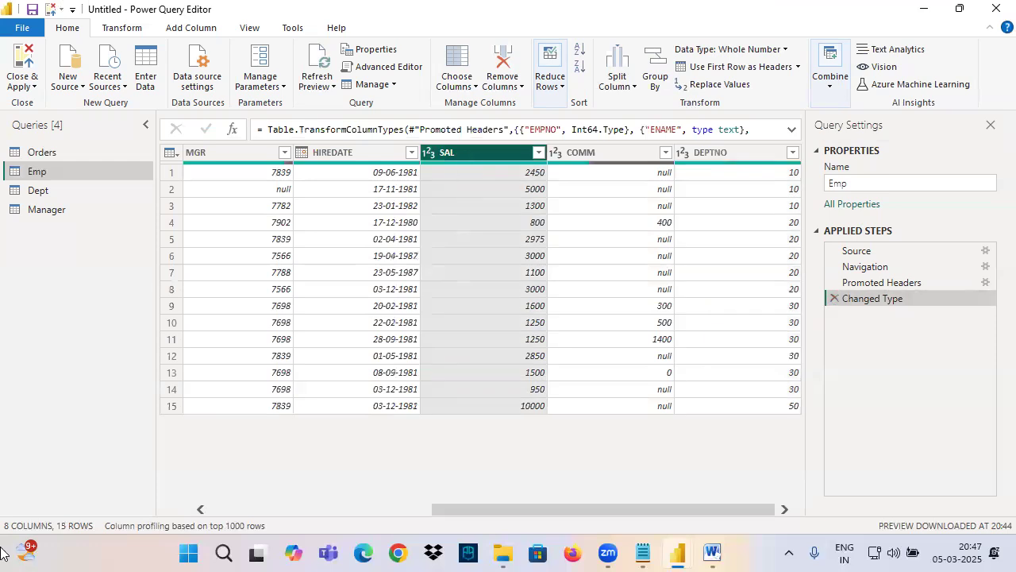
key(ctrl+2)
drag(9, 179, 121, 180)
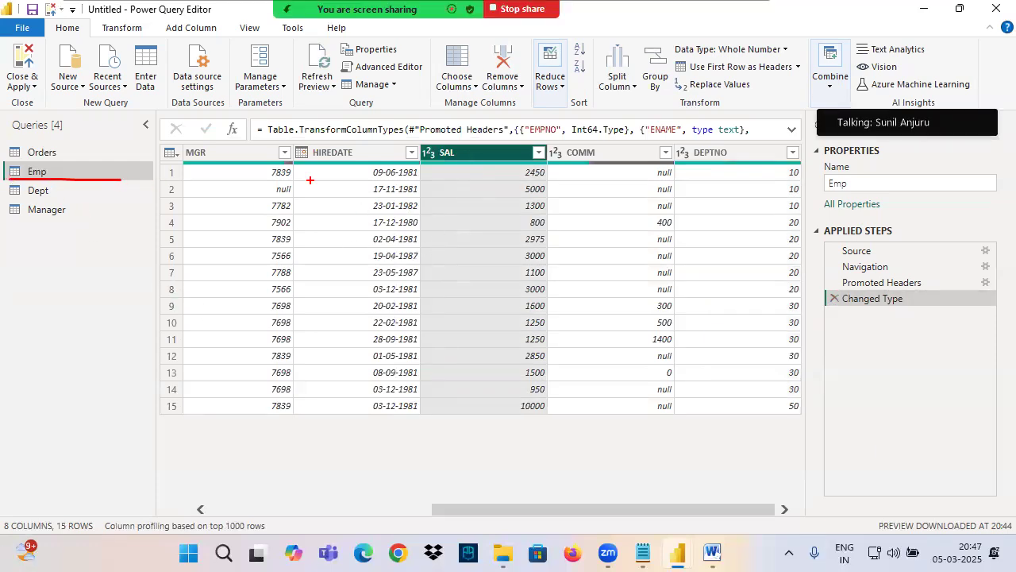
drag(413, 166, 511, 158)
mouse_move(583, 86)
mouse_down()
mouse_move(559, 94)
mouse_move(553, 116)
mouse_up()
mouse_move(613, 97)
mouse_down()
mouse_move(706, 93)
mouse_move(757, 55)
mouse_up()
mouse_move(782, 39)
mouse_down()
mouse_move(791, 43)
mouse_move(786, 62)
mouse_up()
mouse_move(651, 127)
mouse_down()
mouse_move(779, 97)
mouse_move(988, 24)
mouse_up()
key(Escape)
Step: Set up a basic number filter on SAL that equals 3000 and move the dialog off the column's first rows
click(539, 152)
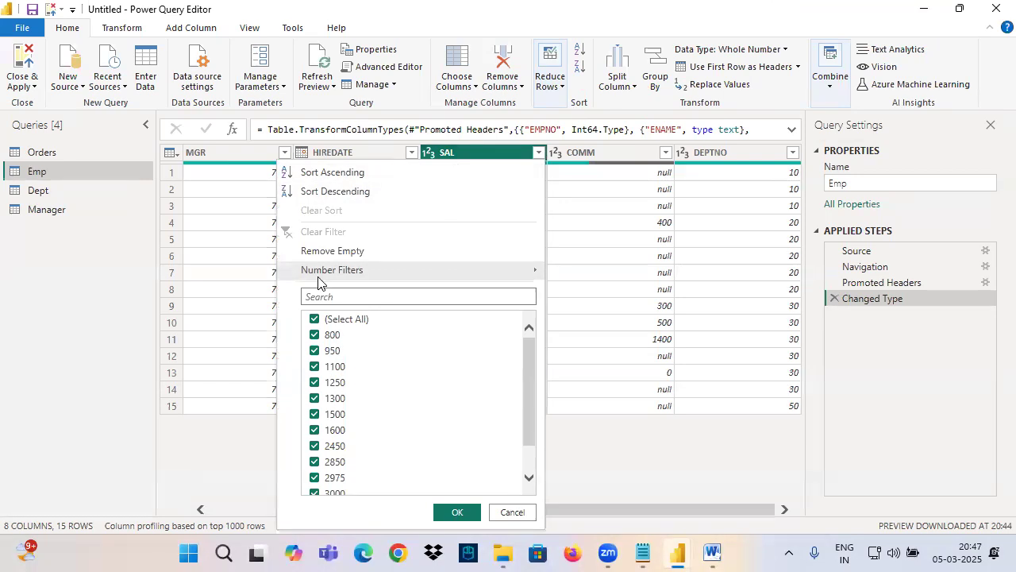
mouse_move(366, 274)
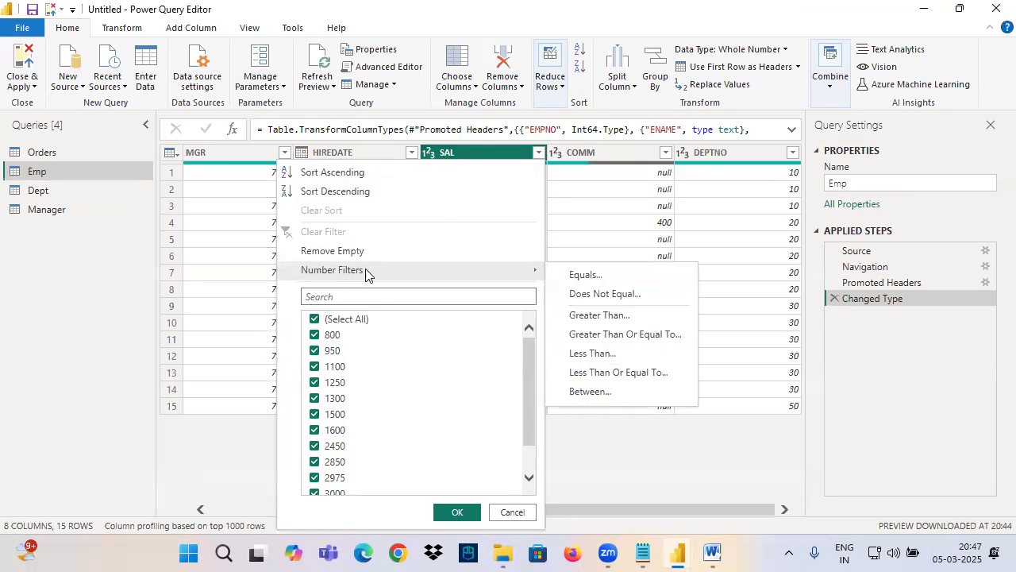
click(588, 275)
click(508, 276)
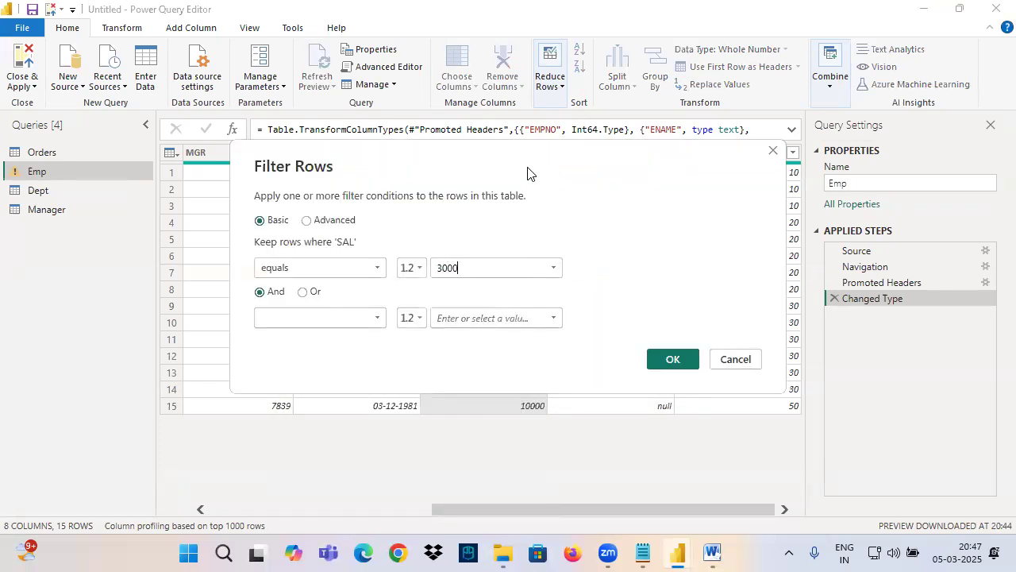
drag(533, 173, 353, 274)
Step: Box the SAL equals 3000 condition in ink and write T with a tick and a crossed-out F beside the column
mouse_move(63, 333)
mouse_down()
mouse_move(259, 378)
mouse_move(397, 380)
mouse_up()
mouse_move(364, 168)
mouse_down()
mouse_move(464, 163)
mouse_move(445, 182)
mouse_up()
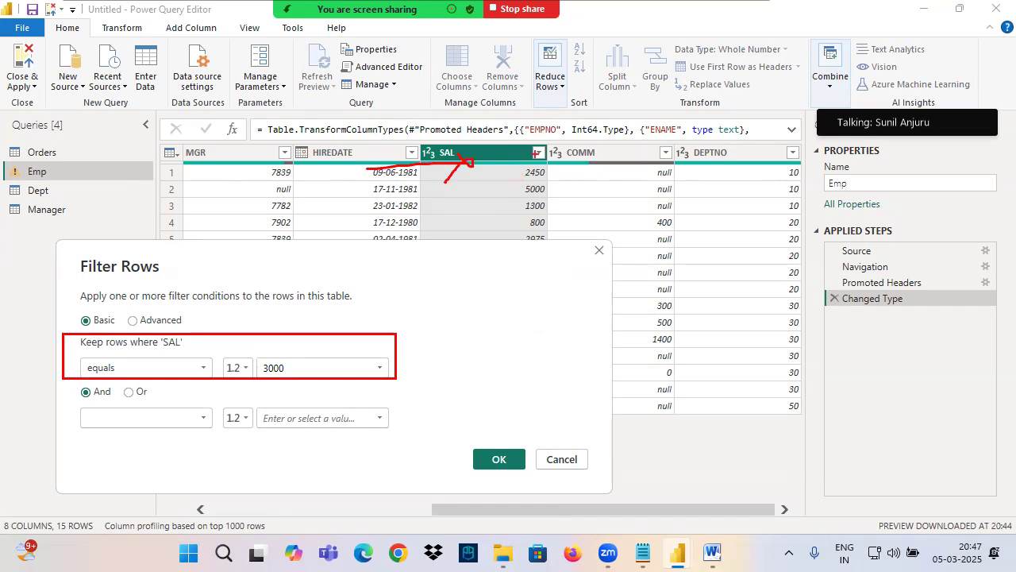
mouse_move(549, 154)
mouse_down()
mouse_move(530, 135)
mouse_move(583, 111)
mouse_move(680, 95)
mouse_up()
mouse_move(584, 171)
mouse_down()
mouse_move(586, 216)
mouse_move(622, 166)
mouse_up()
drag(582, 197, 625, 184)
drag(635, 159, 570, 221)
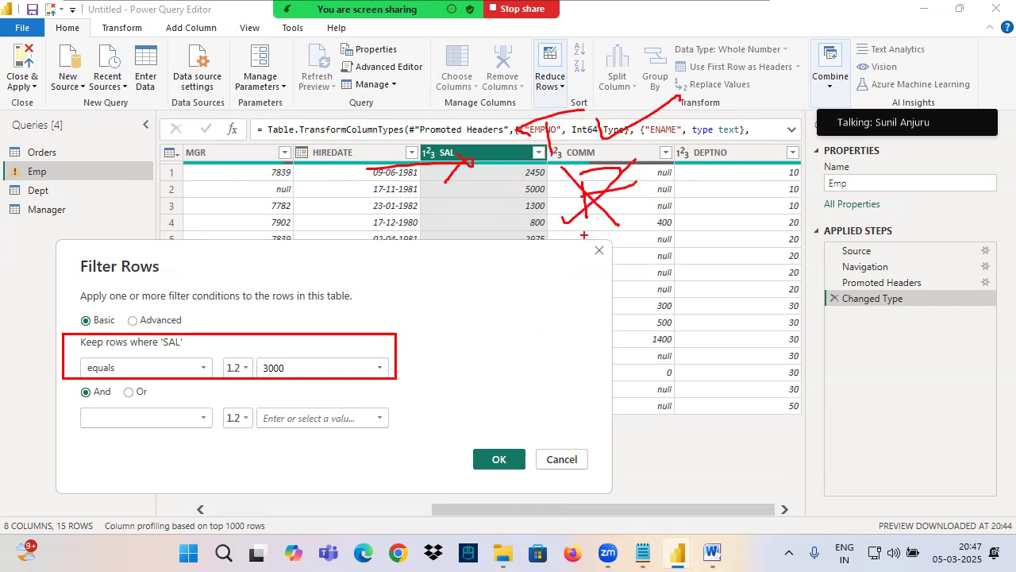
Step: Apply the SAL equals 3000 filter and remove the Filtered Rows step it adds
click(512, 464)
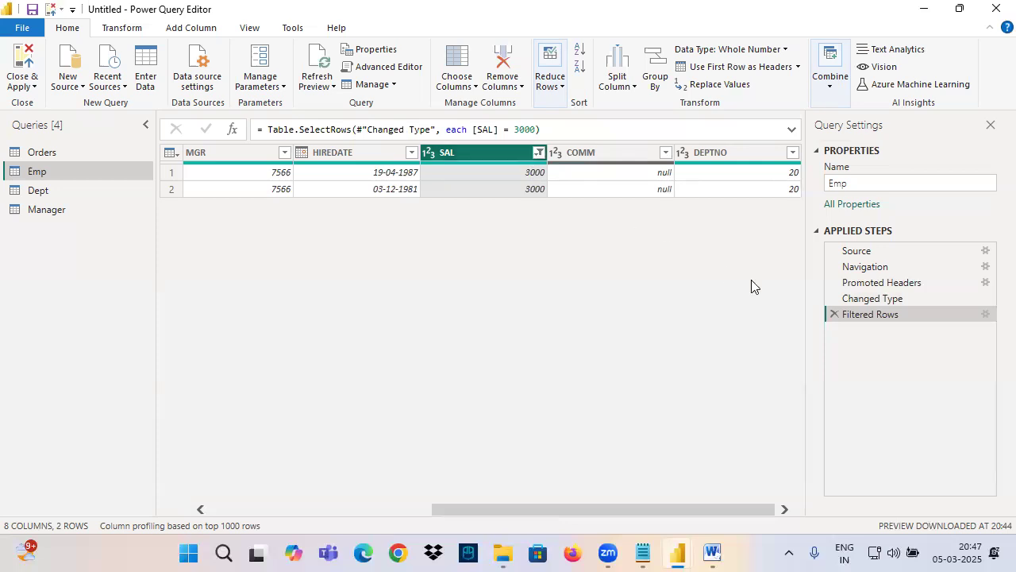
click(833, 314)
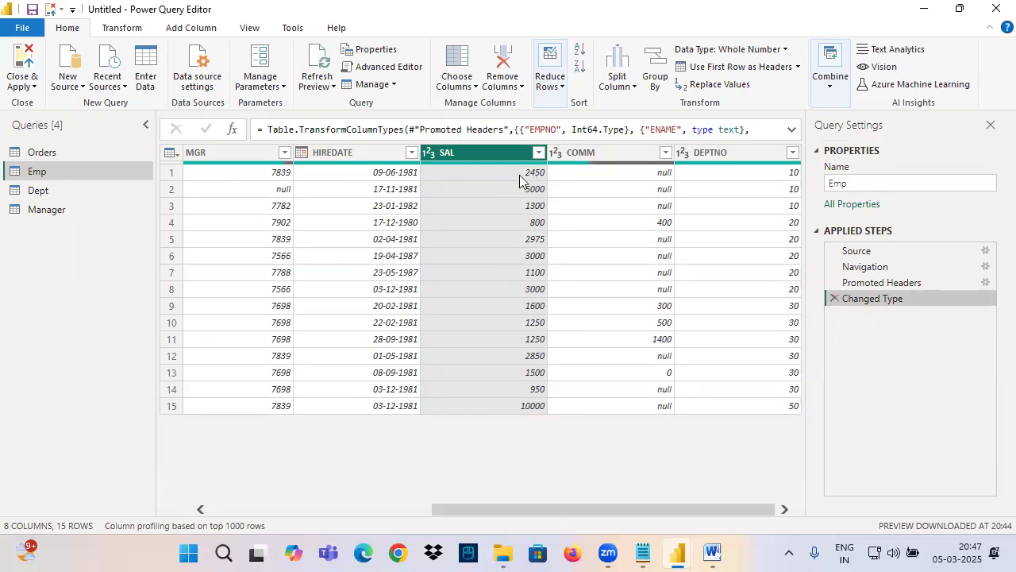
Step: Filter the SAL column of Emp to keep rows that do not equal 3000
mouse_move(44, 165)
mouse_down()
mouse_move(198, 165)
mouse_move(137, 215)
mouse_up()
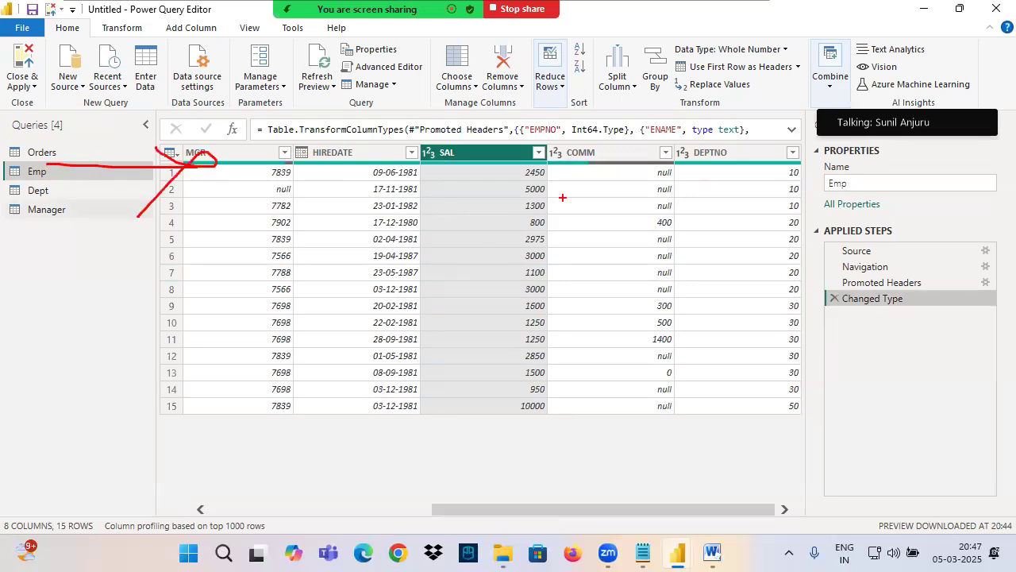
click(539, 152)
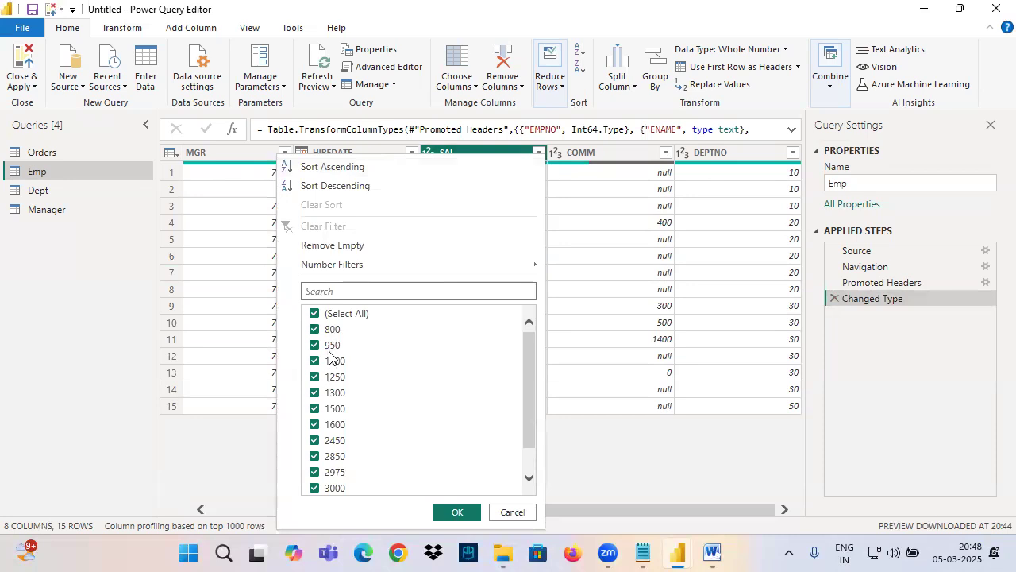
mouse_move(370, 271)
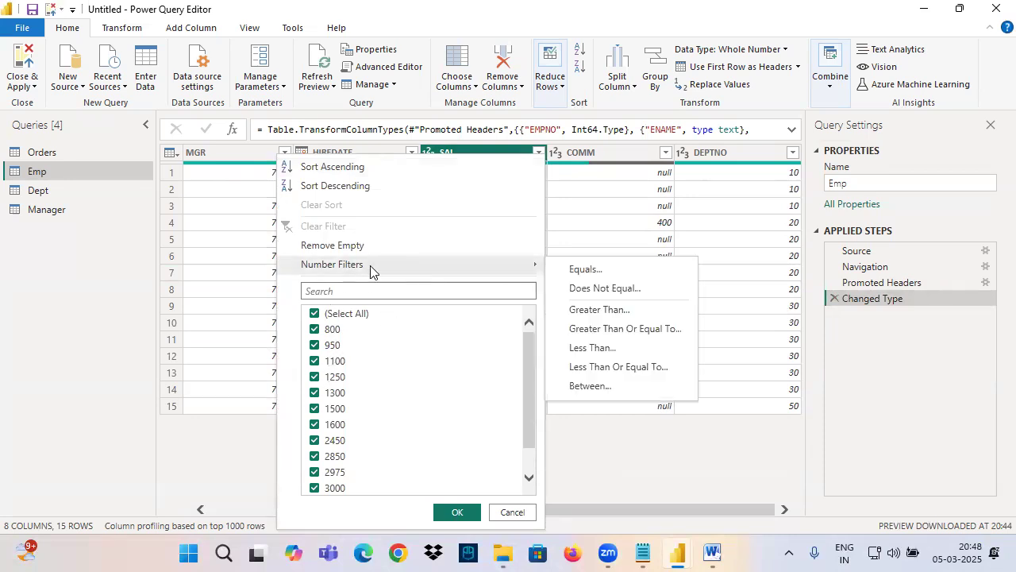
click(582, 292)
click(495, 271)
text(3000)
click(673, 359)
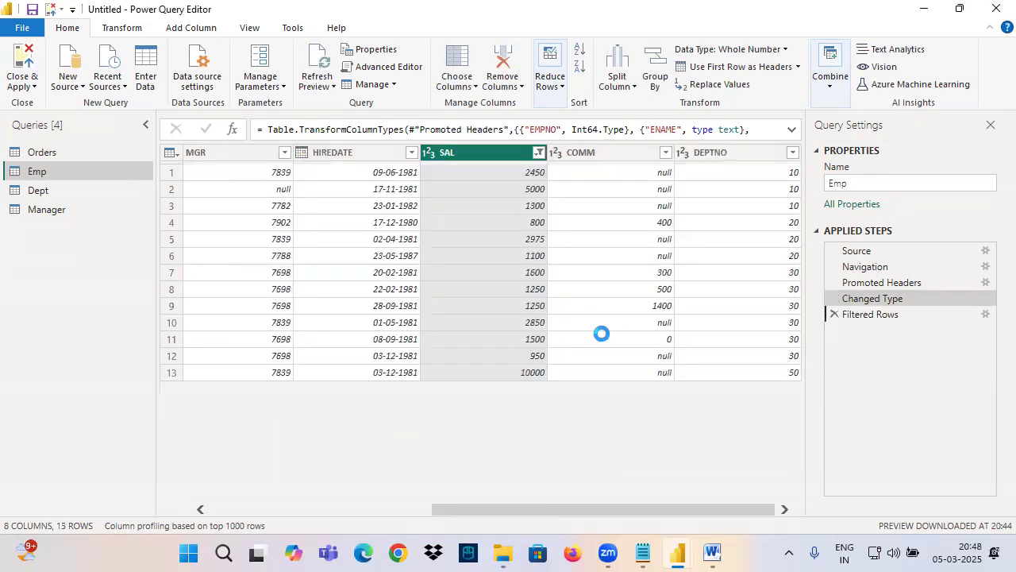
Step: Box the filtered SAL values in ink, cross them out, and remove the Filtered Rows step
key(ctrl+2)
drag(505, 163, 565, 413)
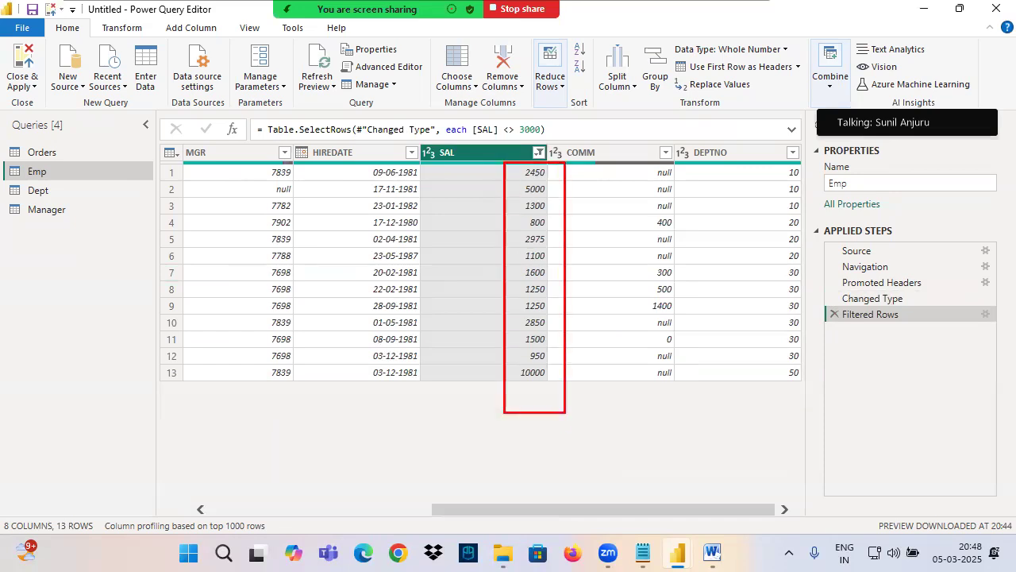
drag(617, 139, 337, 480)
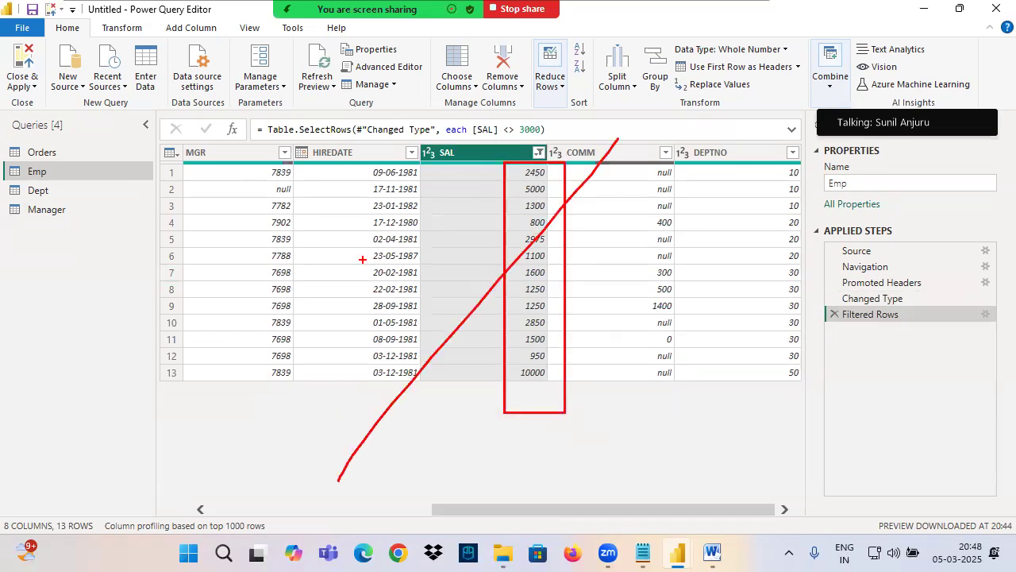
drag(393, 169, 604, 412)
key(Escape)
click(826, 301)
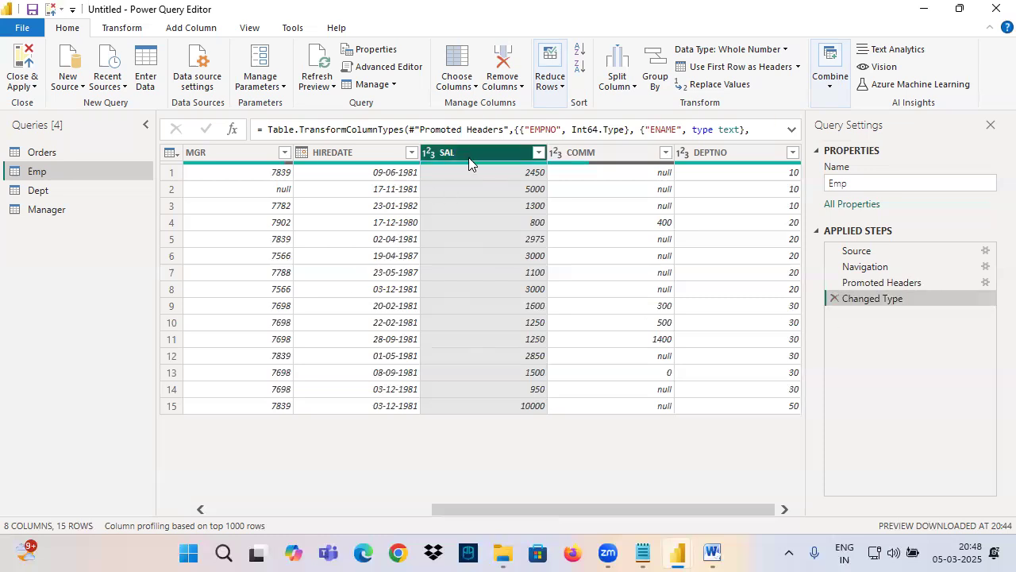
Step: Look at the Dept query and return to the SAL column of Emp
click(84, 183)
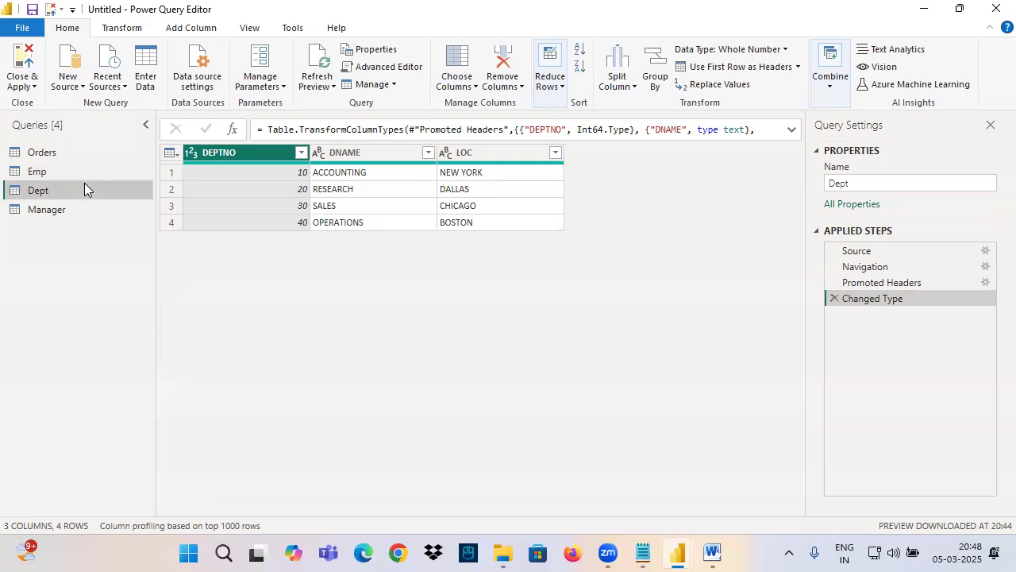
click(73, 172)
drag(435, 506, 549, 509)
click(661, 154)
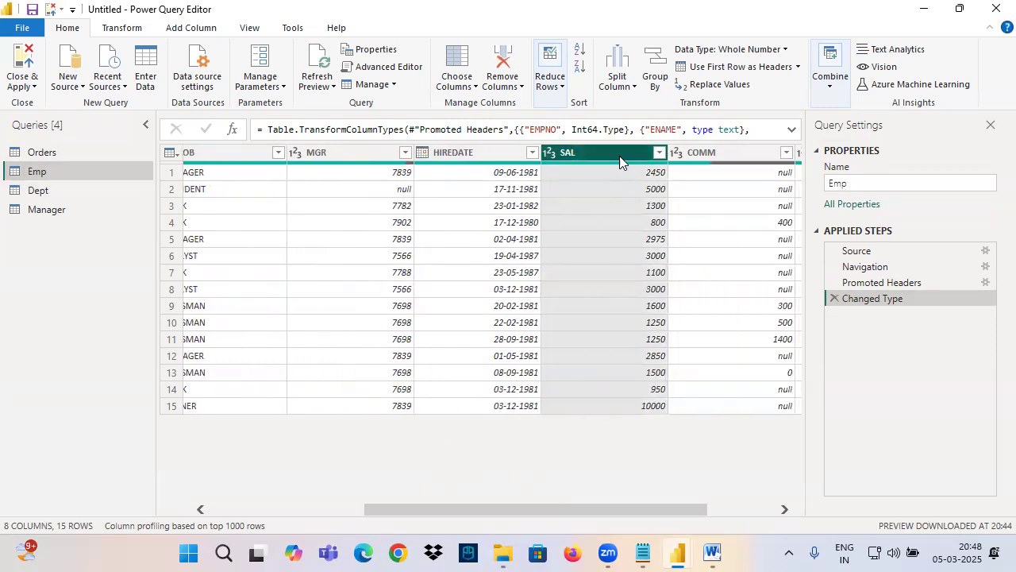
Step: Box the Emp rows in ink, draw arrows at the SAL heading and below its last value, and clear the ink
drag(178, 167, 765, 497)
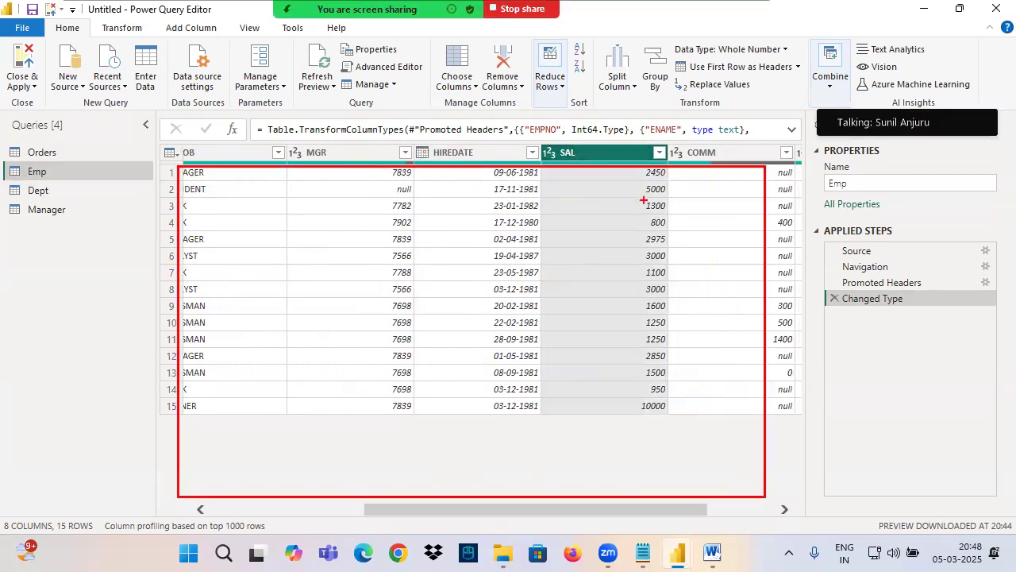
mouse_move(570, 169)
mouse_down()
mouse_move(631, 169)
mouse_move(609, 186)
mouse_up()
drag(674, 129, 679, 160)
drag(648, 408, 652, 473)
drag(629, 439, 669, 474)
drag(677, 409, 647, 485)
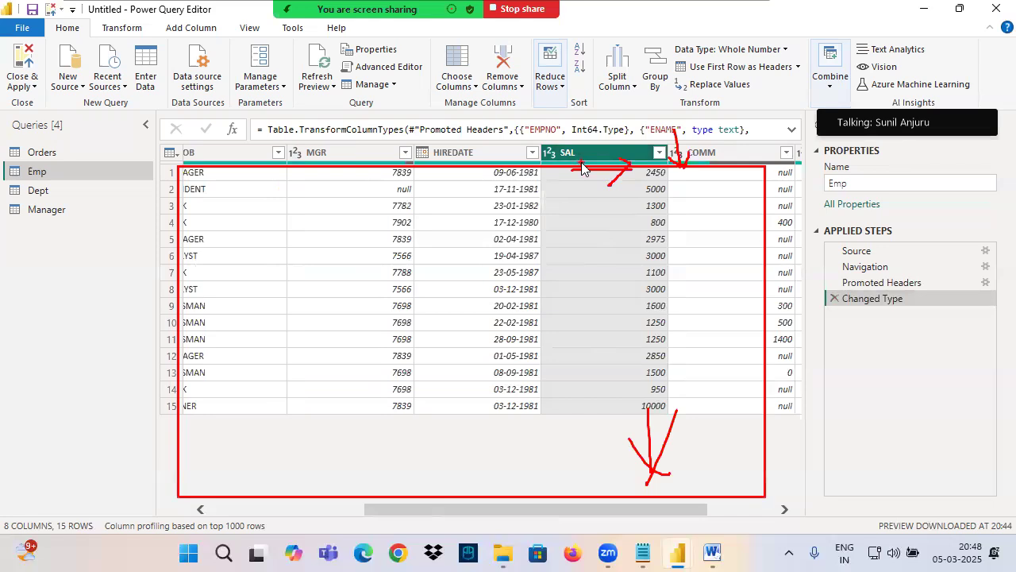
key(Escape)
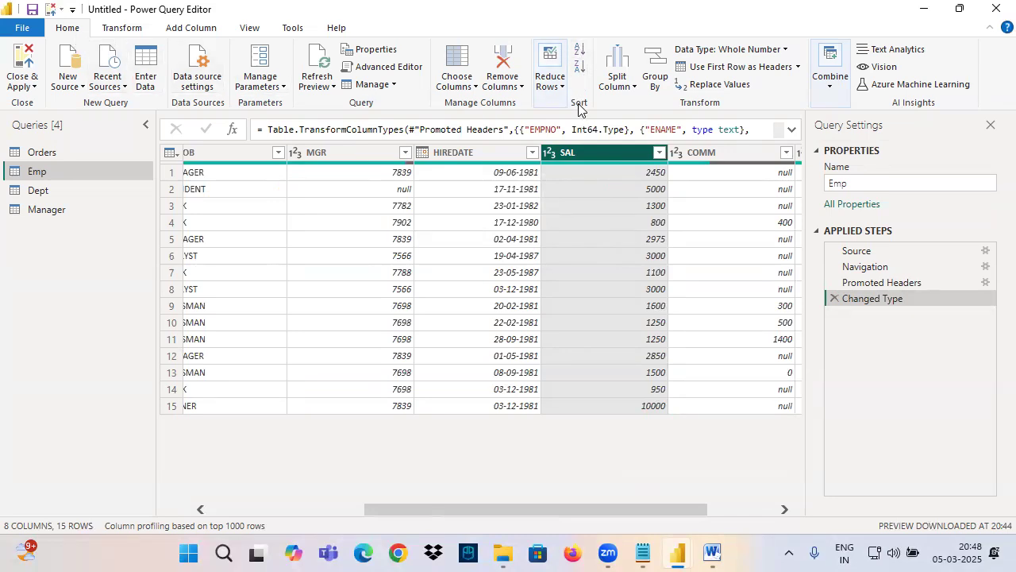
Step: Sort Emp by SAL in ascending order and mark the column's lowest and highest values in ink
click(580, 49)
key(ctrl+2)
mouse_move(639, 184)
mouse_down()
mouse_move(653, 183)
mouse_move(634, 165)
mouse_move(681, 164)
mouse_up()
drag(624, 394, 698, 422)
mouse_move(729, 248)
mouse_down()
mouse_move(636, 139)
mouse_move(649, 431)
mouse_move(700, 184)
mouse_up()
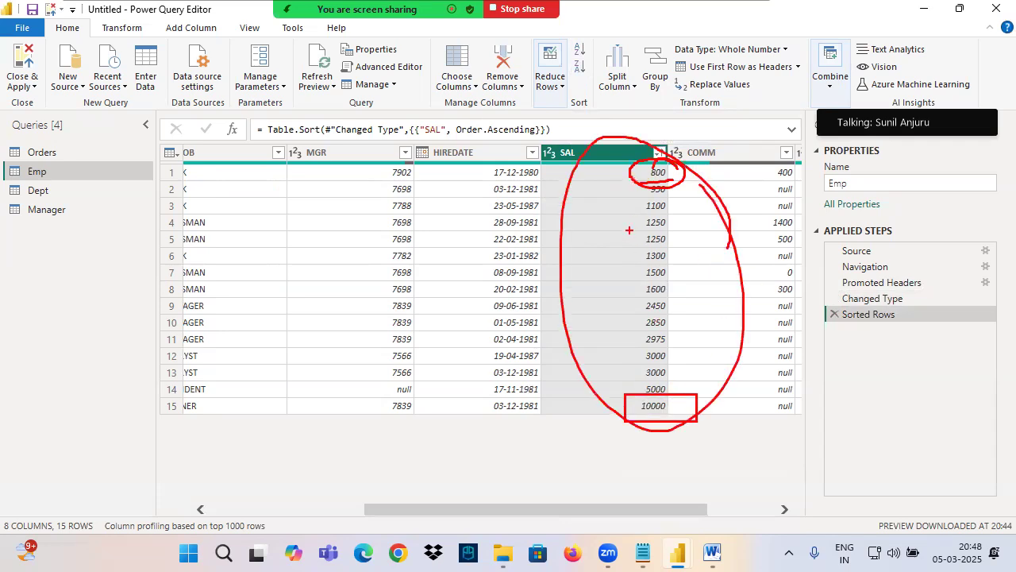
key(Escape)
Step: Box the Emp query in ink and write an underlined SAL < 3000 above the table
key(ctrl+2)
drag(4, 165, 78, 185)
mouse_move(355, 80)
mouse_down()
mouse_move(350, 115)
mouse_move(330, 102)
mouse_up()
mouse_move(383, 114)
mouse_down()
mouse_move(402, 69)
mouse_move(419, 111)
mouse_up()
mouse_move(370, 90)
mouse_down()
mouse_move(446, 80)
mouse_move(486, 103)
mouse_up()
drag(529, 68, 537, 96)
drag(574, 49, 589, 86)
drag(640, 49, 642, 51)
drag(667, 47, 668, 49)
drag(705, 50, 715, 48)
drag(356, 144, 840, 68)
Step: Box rows 1 to 11 in ink, add explanatory marks around the row numbers, and clear the ink
mouse_move(155, 165)
mouse_down()
mouse_move(198, 211)
mouse_move(818, 358)
mouse_move(844, 344)
mouse_up()
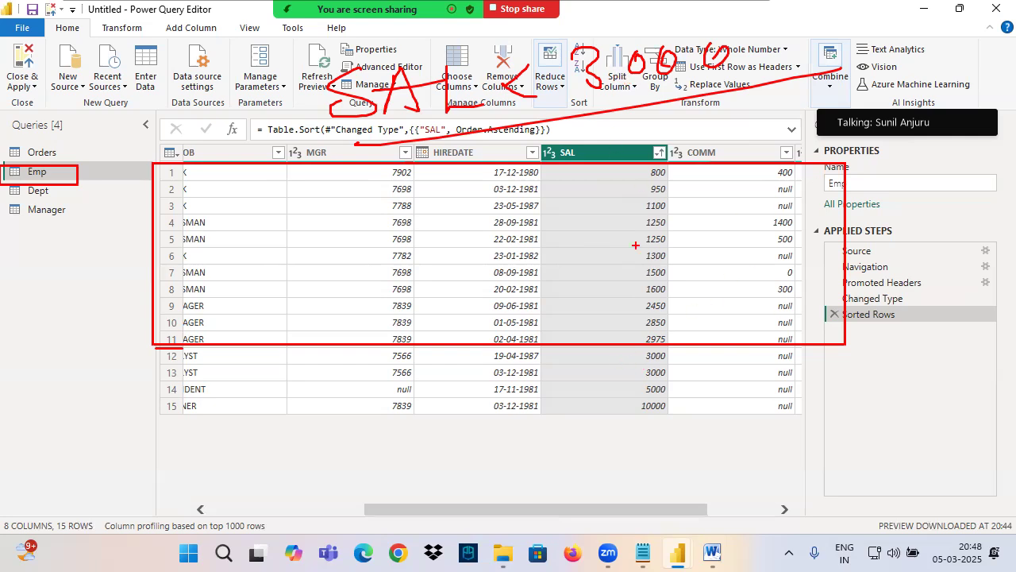
drag(147, 428, 204, 407)
mouse_move(243, 252)
mouse_down()
mouse_move(242, 296)
mouse_move(253, 294)
mouse_up()
mouse_move(245, 248)
mouse_down()
mouse_move(213, 287)
mouse_move(169, 256)
mouse_up()
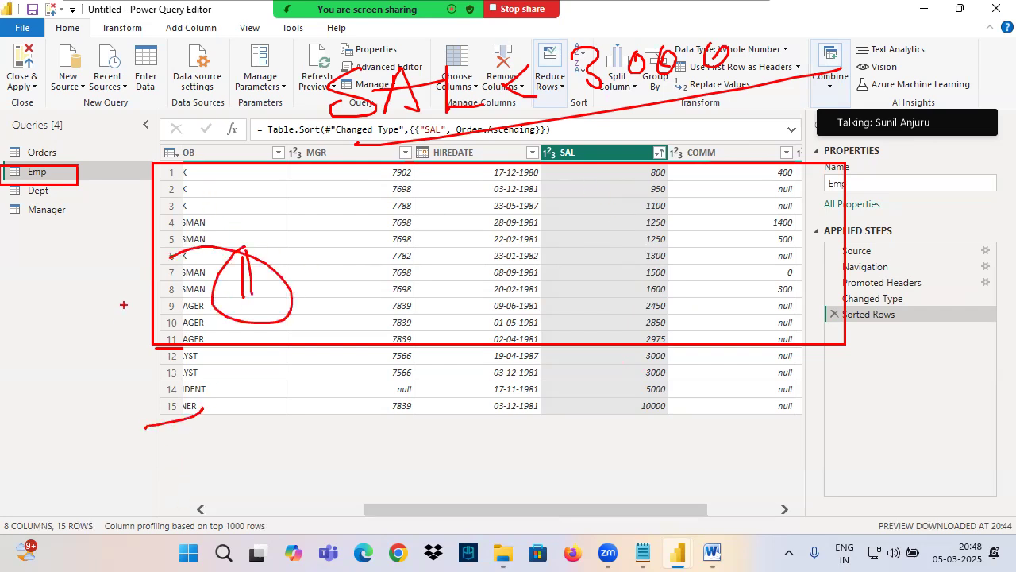
mouse_move(148, 420)
mouse_down()
mouse_move(210, 393)
mouse_move(205, 401)
mouse_move(255, 341)
mouse_move(302, 332)
mouse_up()
drag(213, 321, 311, 298)
mouse_move(296, 393)
mouse_down()
mouse_move(314, 349)
mouse_move(334, 385)
mouse_move(351, 391)
mouse_up()
drag(375, 346, 376, 395)
mouse_move(362, 370)
mouse_down()
mouse_move(393, 367)
mouse_move(407, 384)
mouse_up()
mouse_move(408, 384)
mouse_down()
mouse_move(429, 397)
mouse_move(421, 400)
mouse_up()
key(Escape)
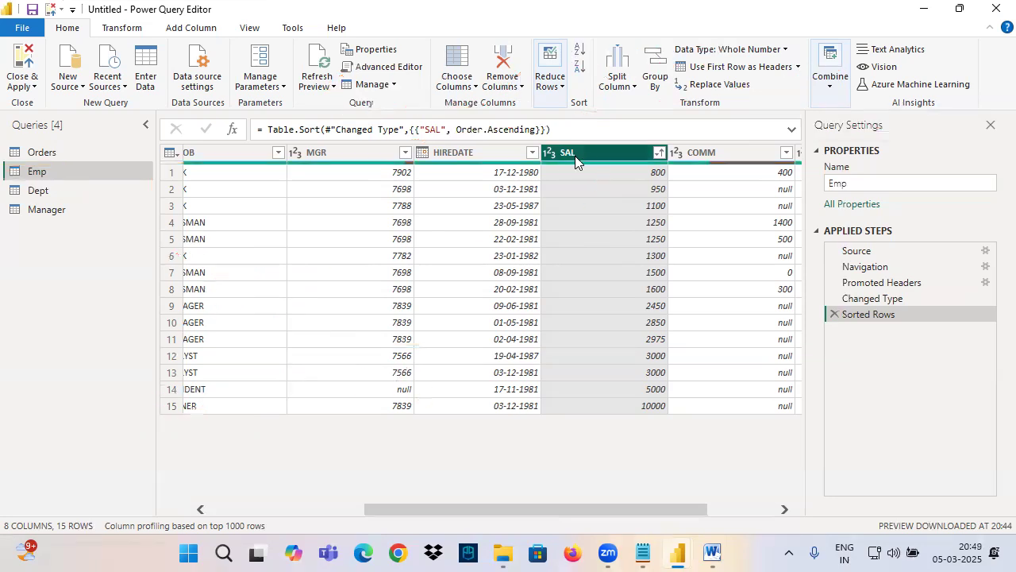
Step: Filter the SAL column to keep rows with values less than 3000
click(659, 152)
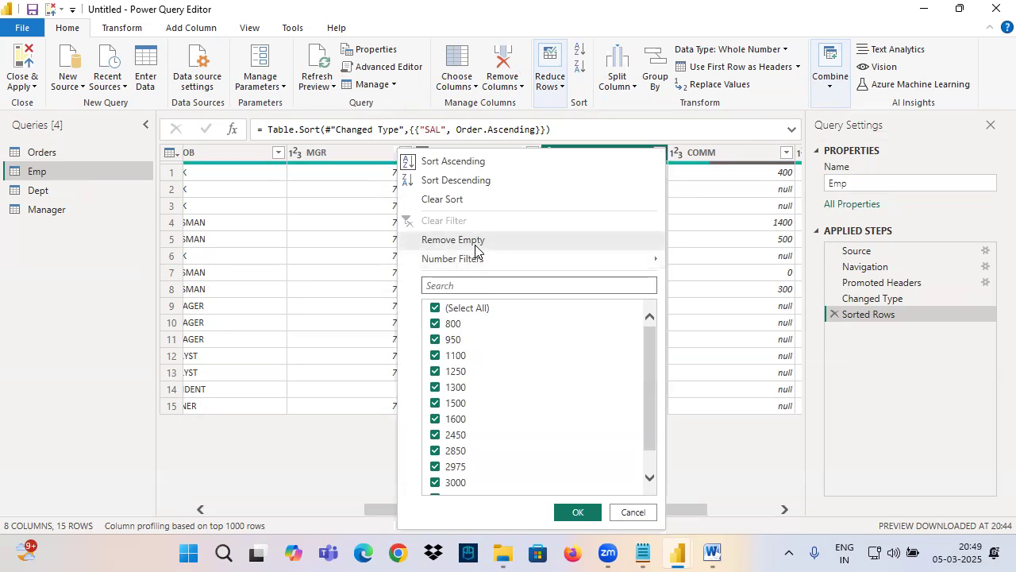
mouse_move(467, 259)
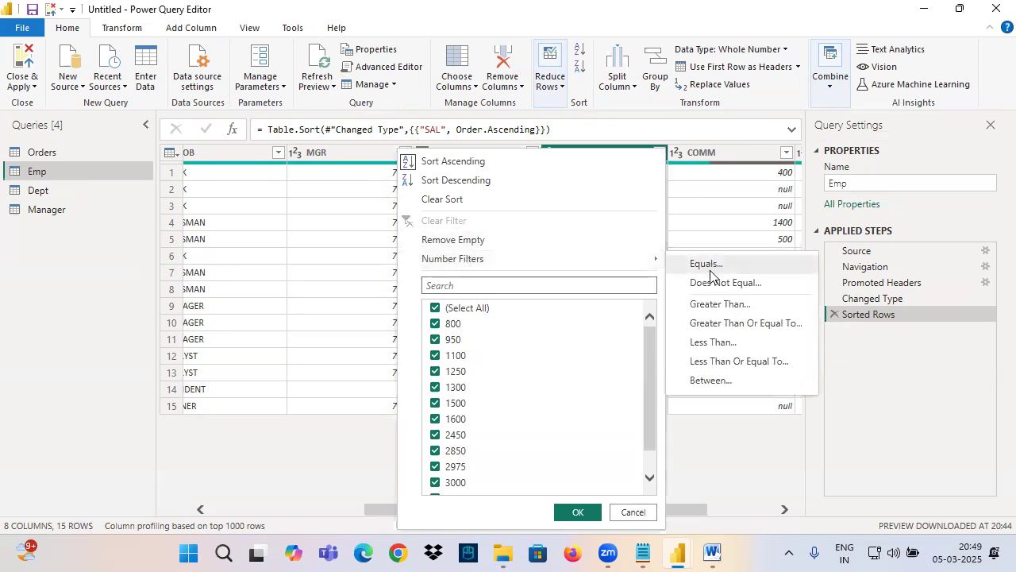
click(722, 347)
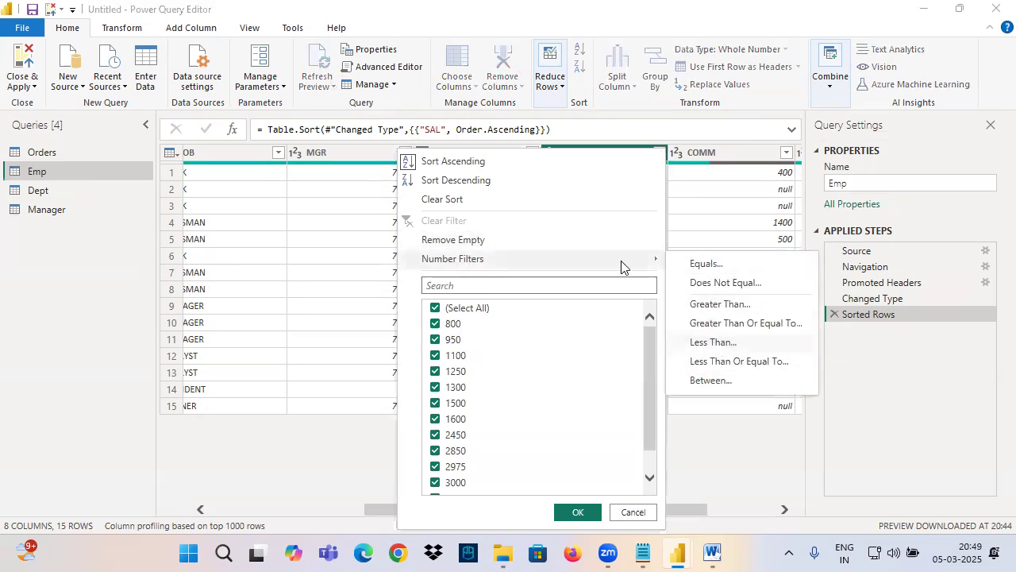
click(480, 268)
text(3000)
click(673, 359)
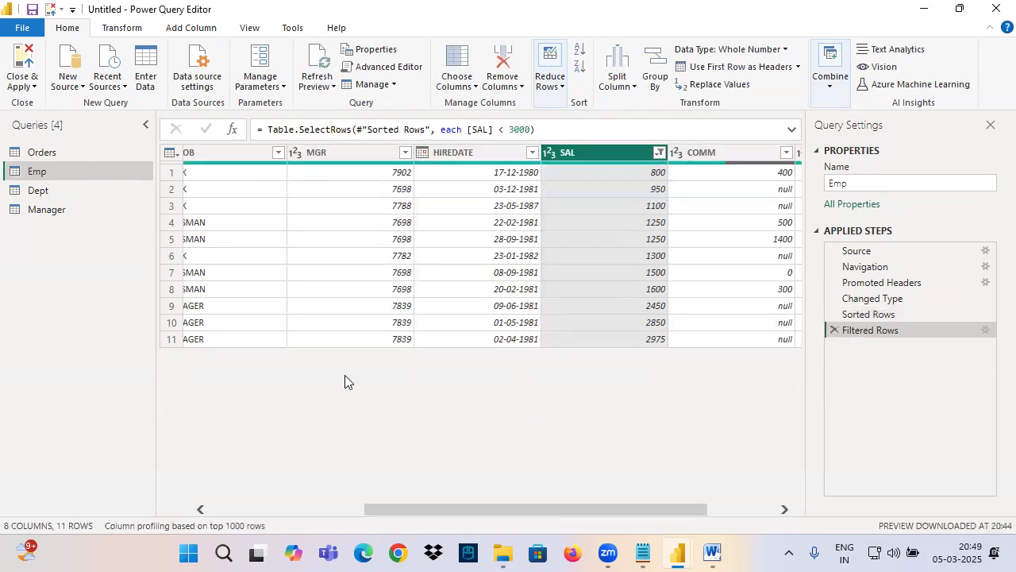
Step: Box the filtered Emp rows in ink and remove the Filtered Rows step
key(ctrl+2)
mouse_move(155, 168)
mouse_down()
mouse_move(661, 378)
mouse_move(838, 352)
mouse_up()
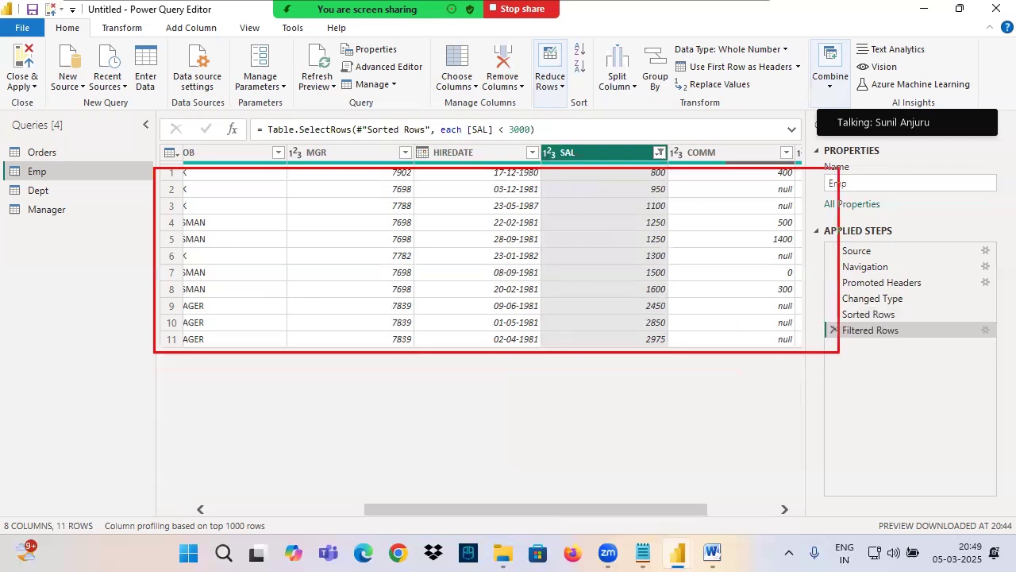
key(Escape)
click(834, 330)
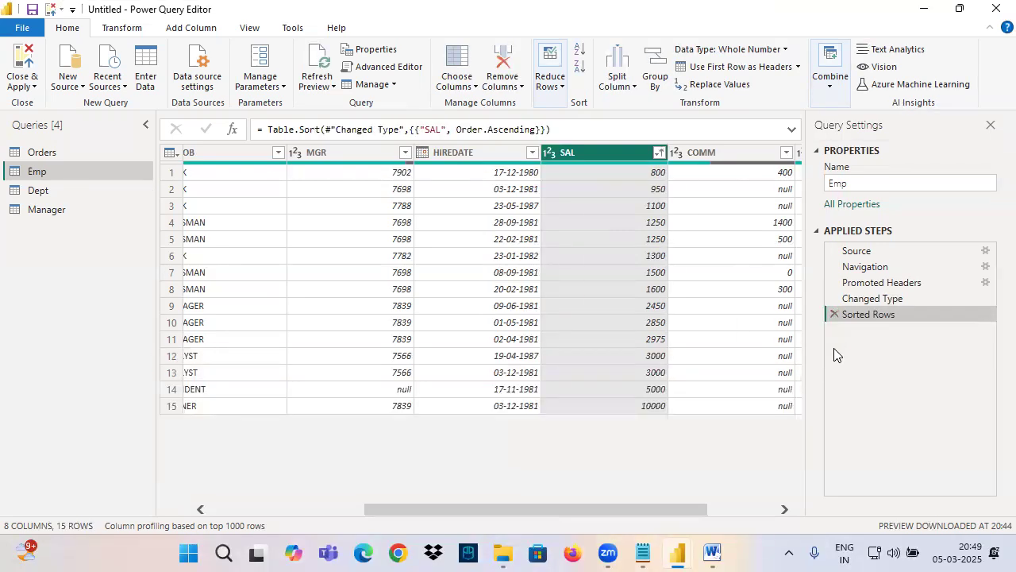
Step: Write an underlined <= 3000 in ink above the table and box rows 1 to 13
key(ctrl+2)
mouse_move(635, 49)
mouse_down()
mouse_move(572, 109)
mouse_move(655, 98)
mouse_up()
mouse_move(651, 80)
mouse_down()
mouse_move(672, 66)
mouse_move(687, 93)
mouse_up()
mouse_move(707, 66)
mouse_down()
mouse_move(718, 80)
mouse_move(707, 102)
mouse_up()
mouse_move(737, 55)
mouse_down()
mouse_move(744, 82)
mouse_move(754, 70)
mouse_up()
mouse_move(772, 41)
mouse_down()
mouse_move(793, 35)
mouse_move(784, 53)
mouse_up()
drag(683, 119, 962, 89)
mouse_move(153, 160)
mouse_down()
mouse_move(532, 356)
mouse_move(819, 381)
mouse_up()
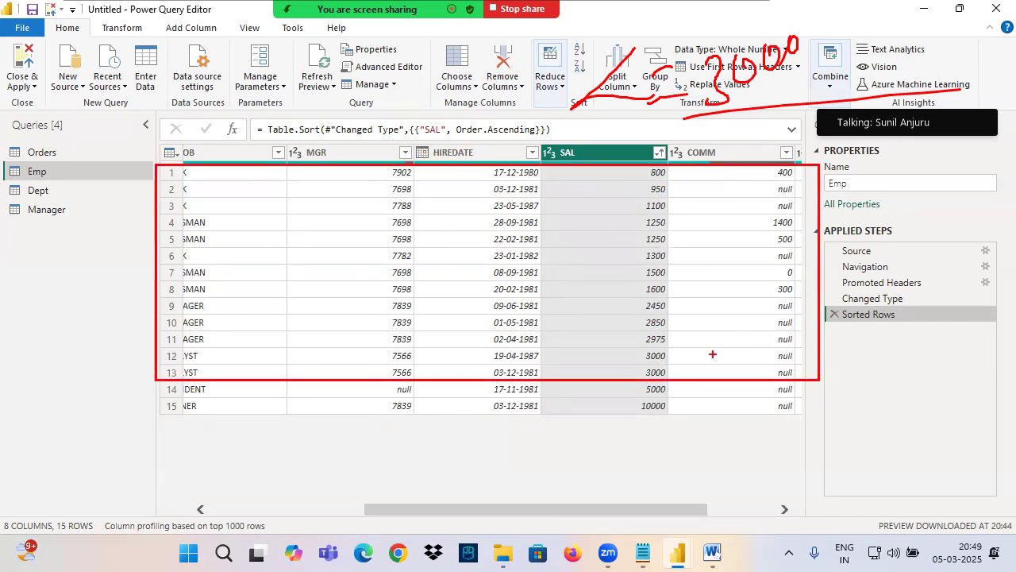
Step: Apply a SAL less than or equal to 3000 filter and remove the Filtered Rows step it adds
click(660, 153)
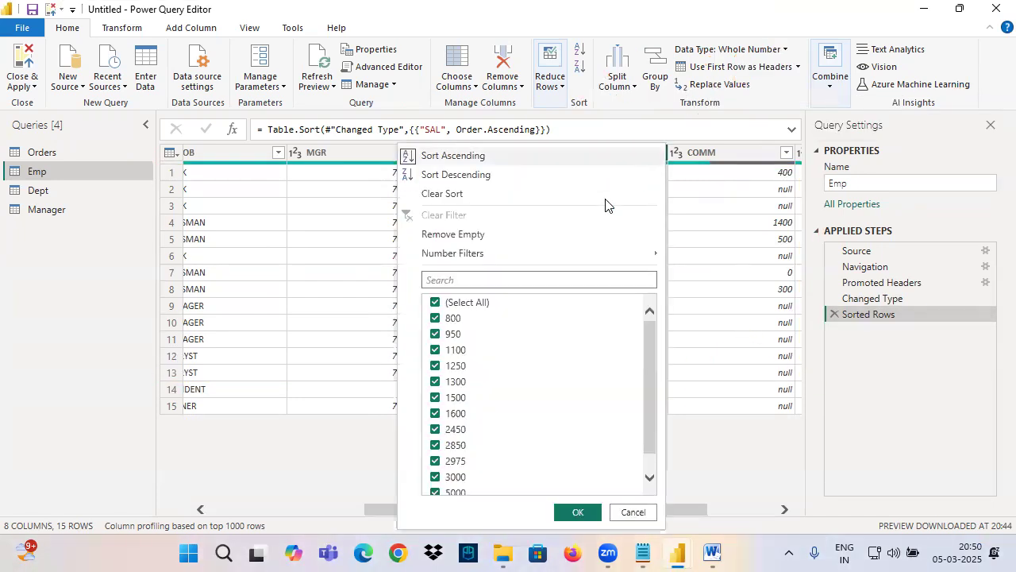
mouse_move(498, 262)
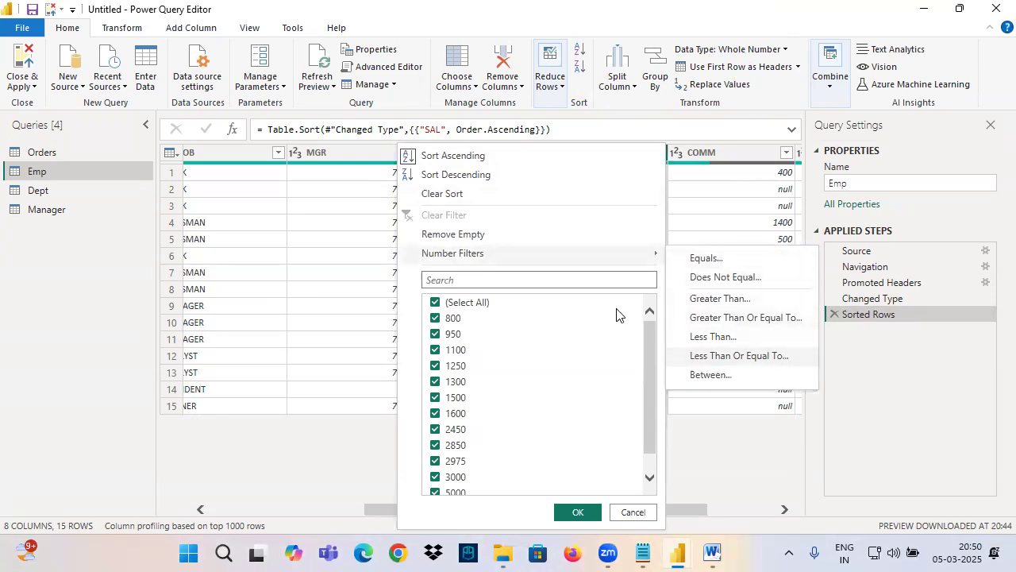
text(000)
click(672, 359)
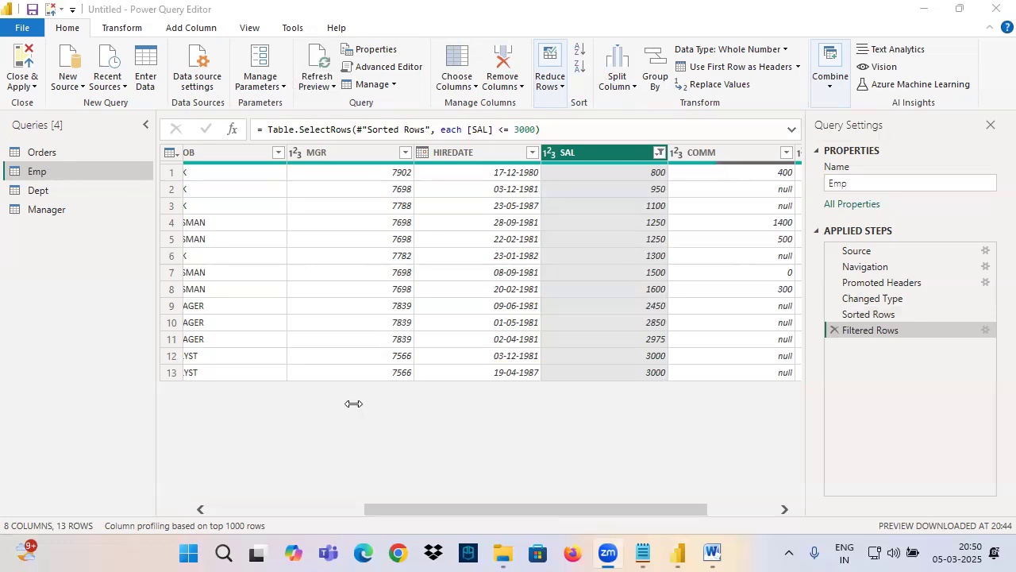
click(836, 330)
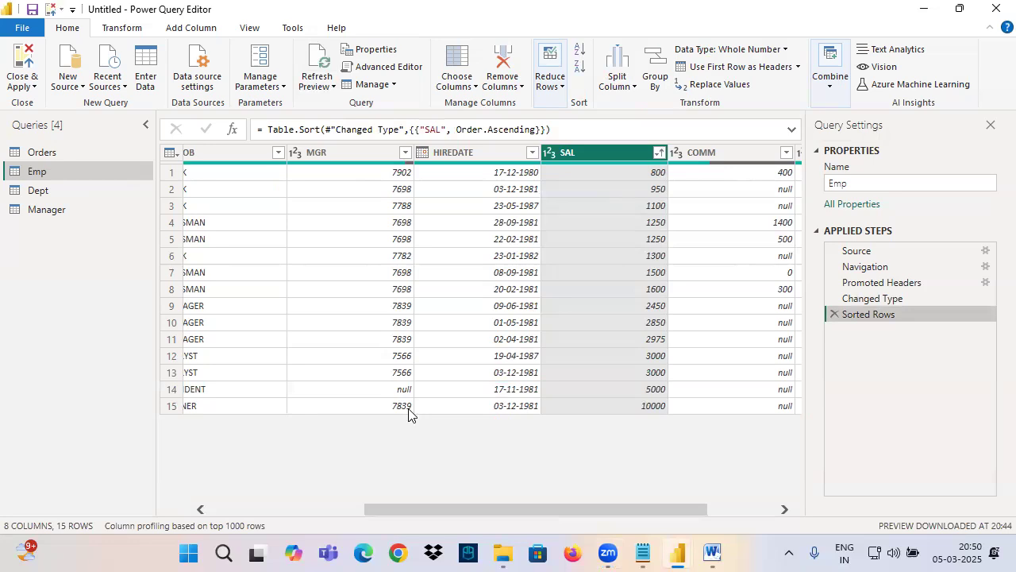
Step: Box rows 14 and 15 in ink and filter SAL to values greater than 3000
mouse_move(143, 381)
mouse_down()
mouse_move(723, 464)
mouse_move(862, 460)
mouse_up()
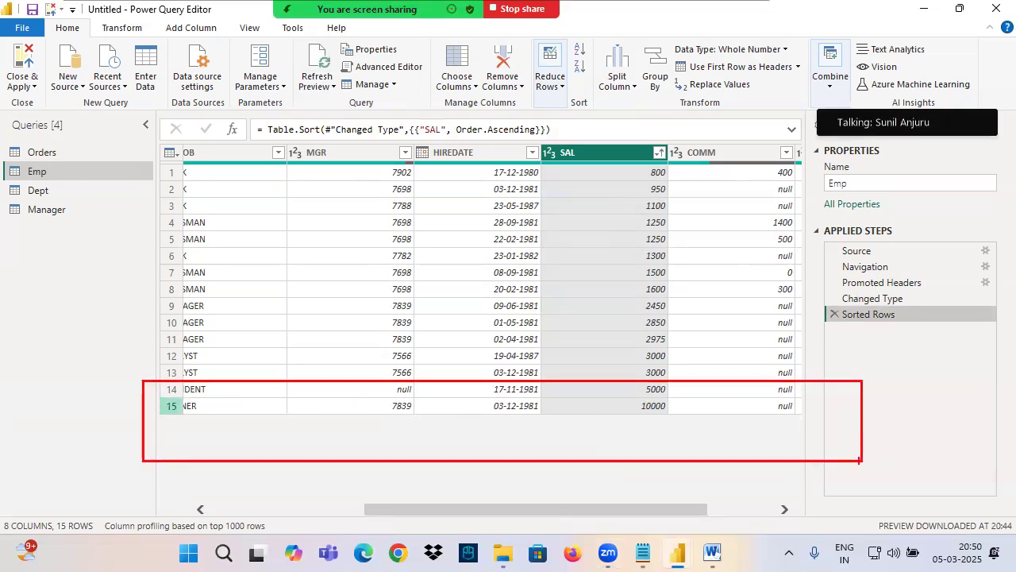
click(659, 152)
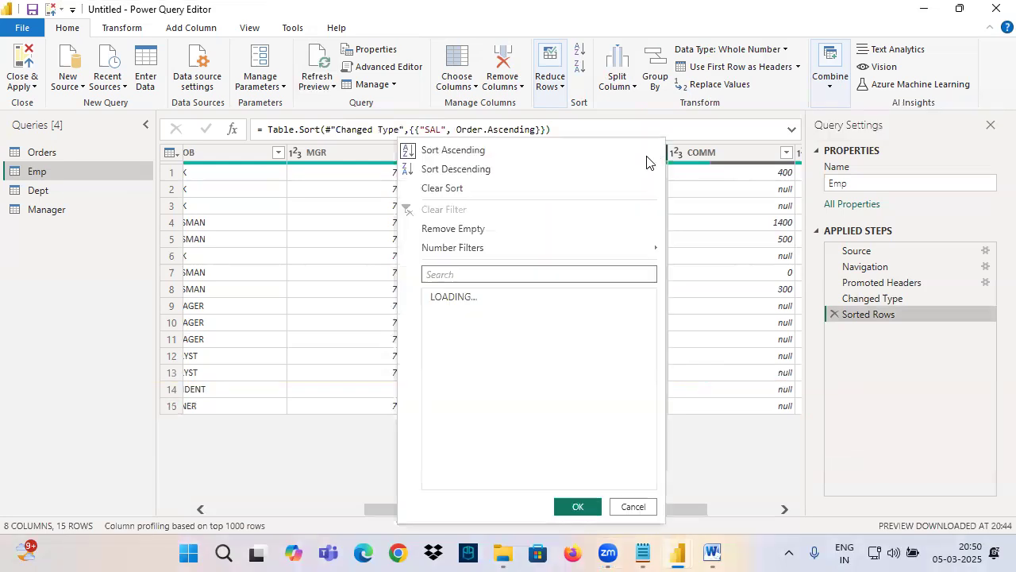
mouse_move(465, 248)
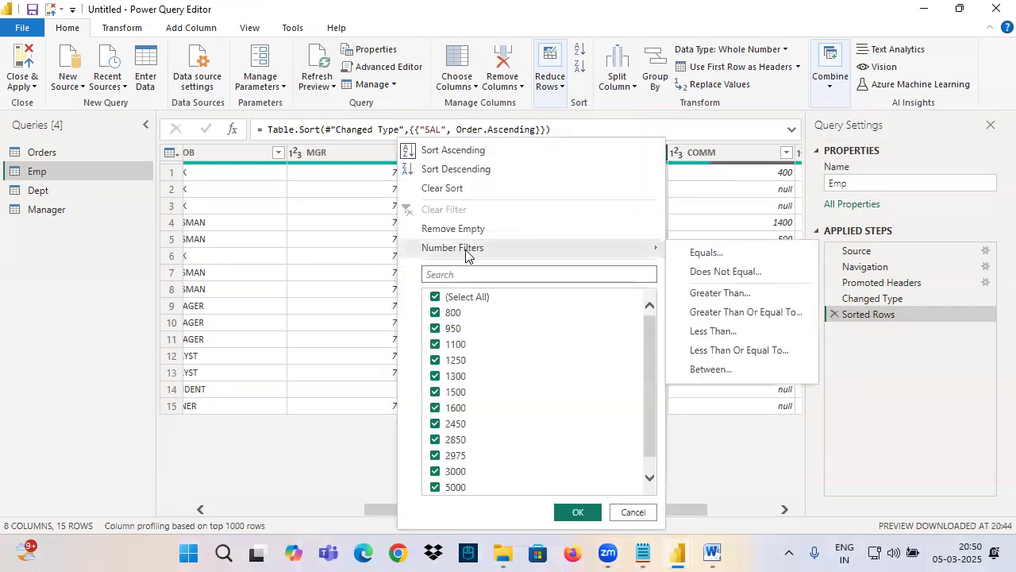
click(734, 294)
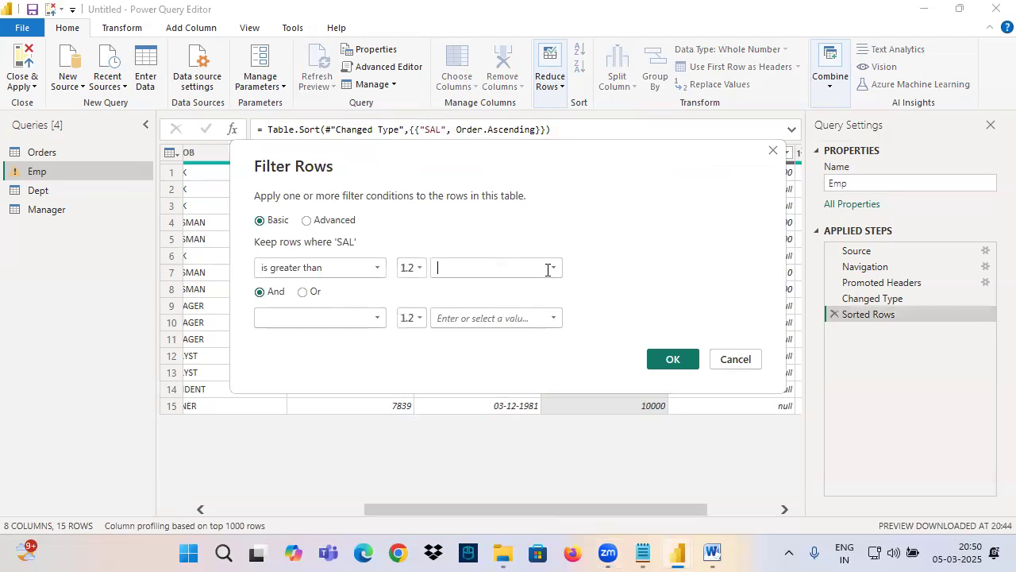
text(3000)
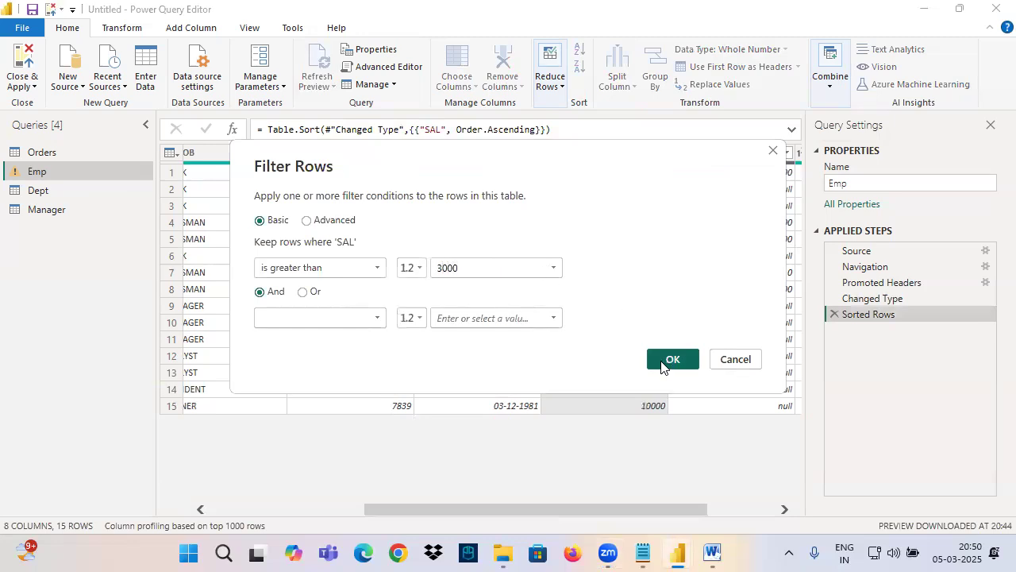
click(667, 361)
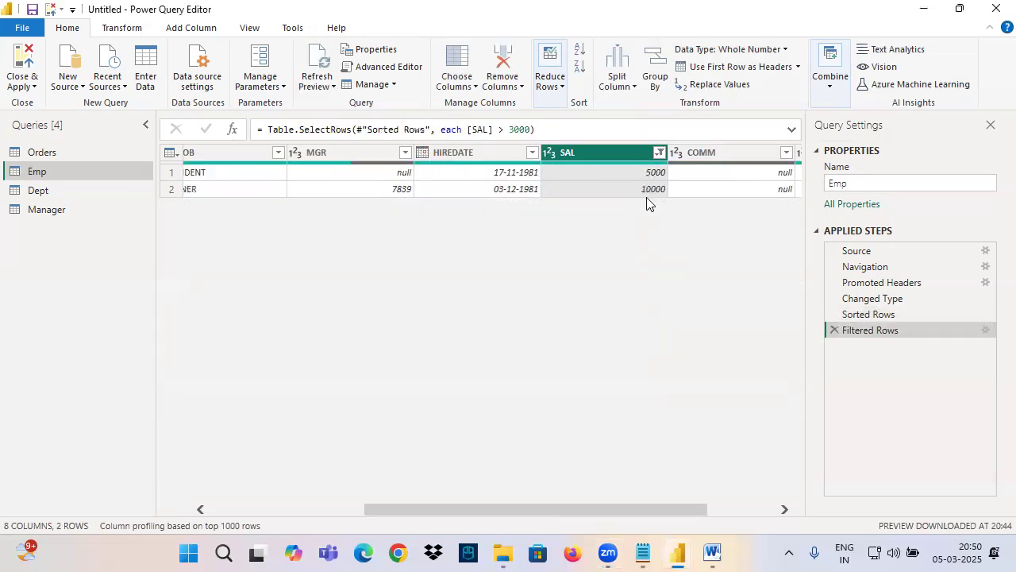
Step: Remove the SAL greater than 3000 filter step and outline rows 12 to 15 in ink with marks beside SAL
click(834, 331)
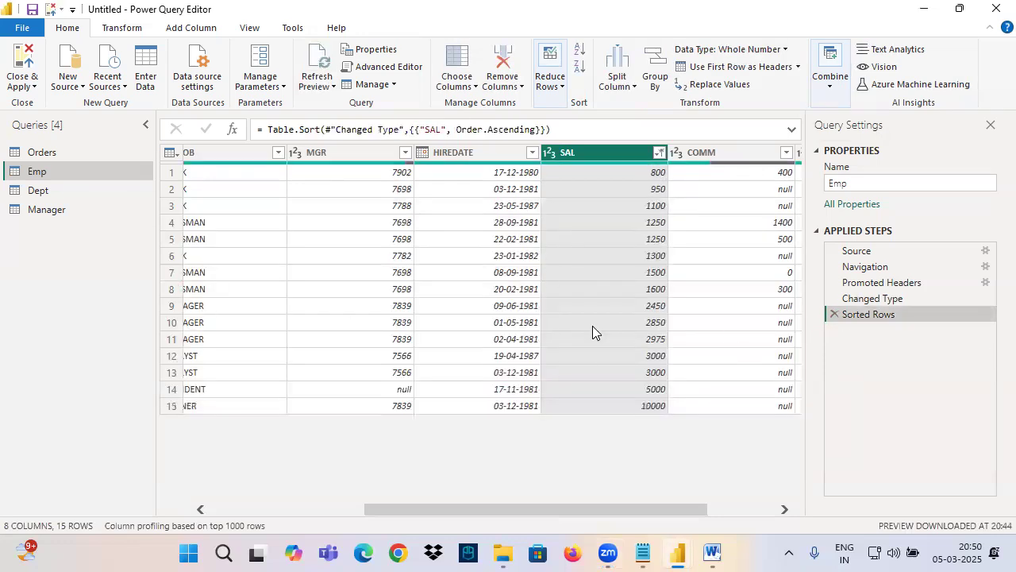
drag(143, 351, 861, 429)
drag(685, 360, 705, 424)
mouse_move(689, 354)
mouse_down()
mouse_move(736, 398)
mouse_move(636, 337)
mouse_up()
key(Escape)
Step: Filter SAL to values greater than or equal to 3000, and remove the Filtered Rows step it adds
click(659, 152)
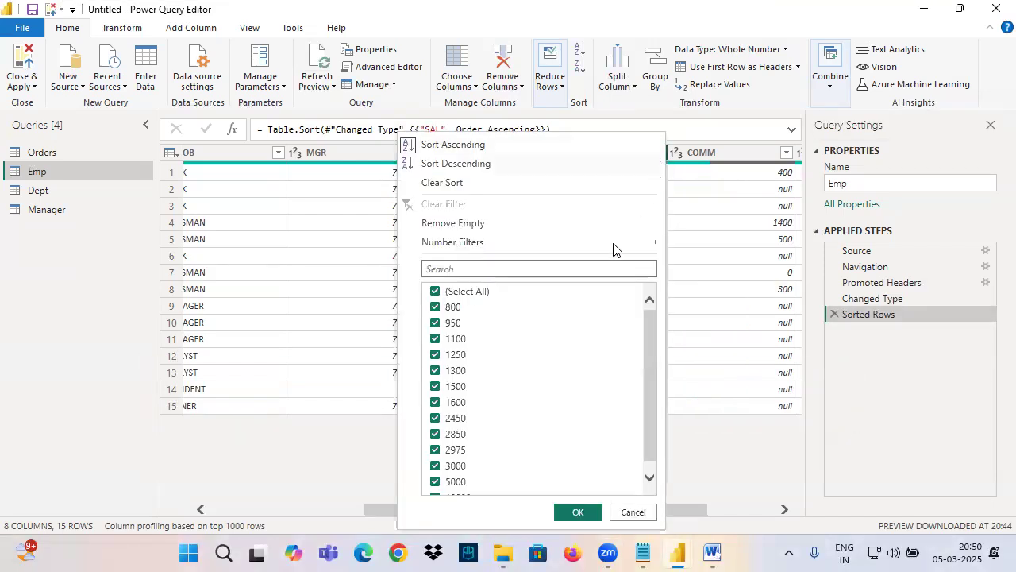
mouse_move(515, 243)
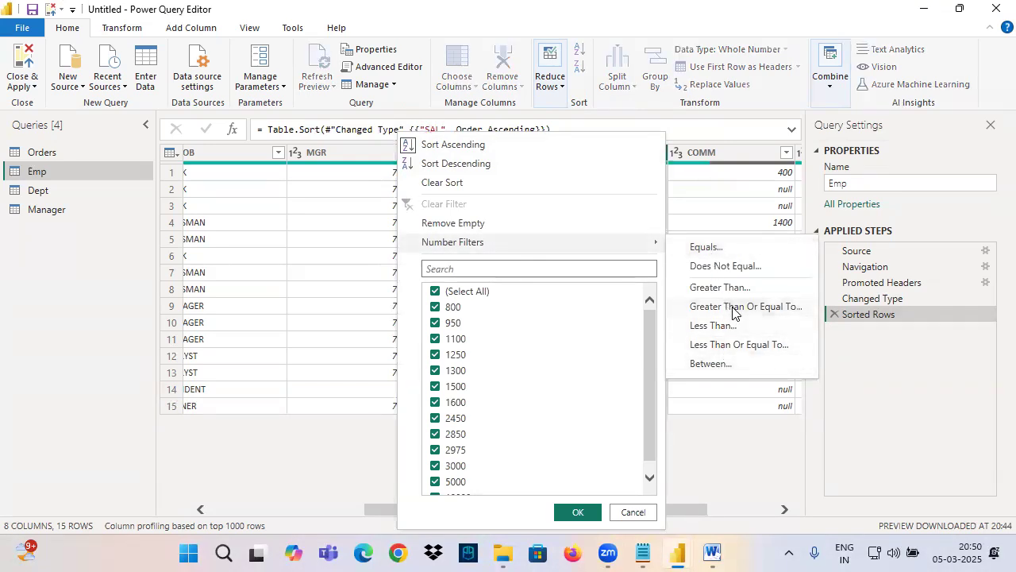
click(733, 310)
click(499, 263)
text(3000)
click(671, 359)
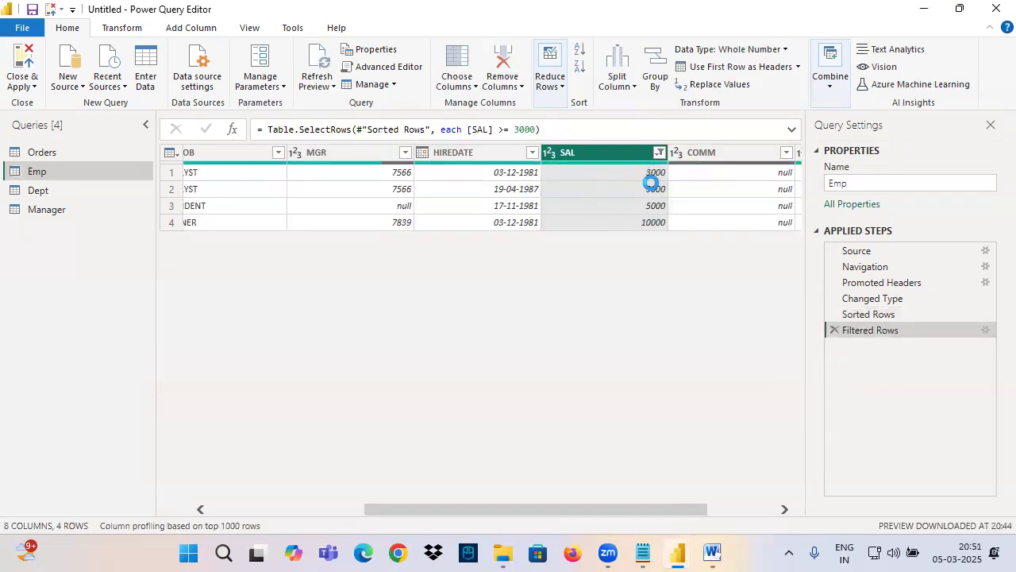
click(834, 330)
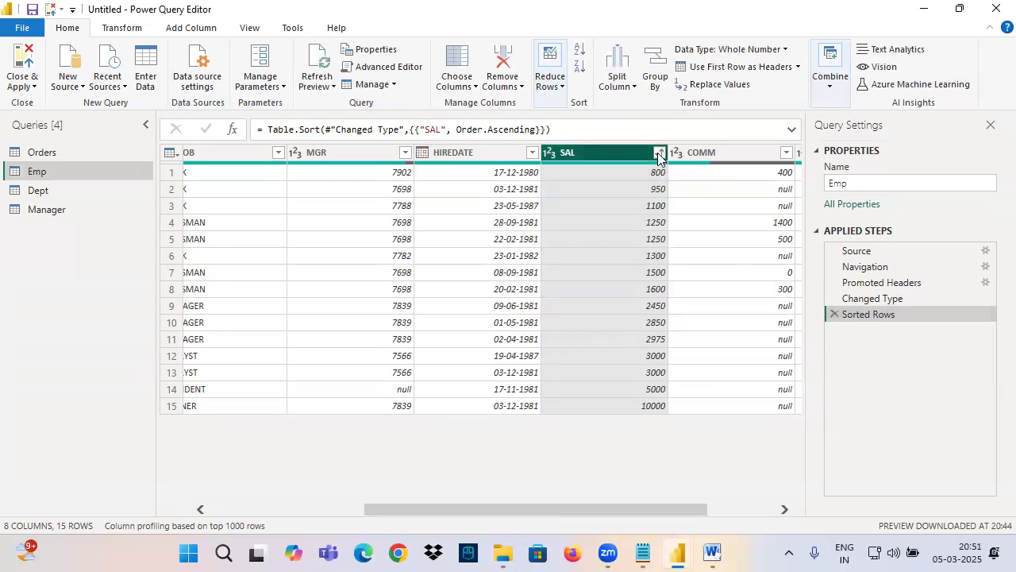
Step: Examine the SAL column's number filter operators, marking them in ink, and close the filter options without applying one
click(658, 154)
mouse_move(553, 238)
mouse_move(680, 255)
mouse_down()
mouse_move(756, 250)
mouse_move(766, 269)
mouse_up()
mouse_move(694, 296)
mouse_down()
mouse_move(772, 292)
mouse_move(777, 306)
mouse_up()
drag(679, 330, 746, 328)
mouse_move(677, 348)
mouse_down()
mouse_move(770, 346)
mouse_move(642, 365)
mouse_up()
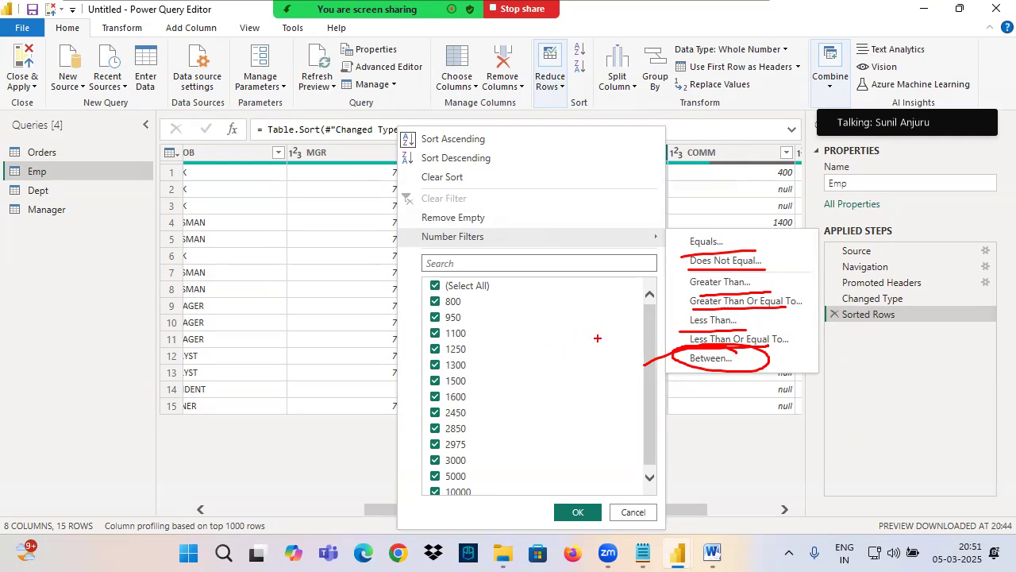
click(362, 156)
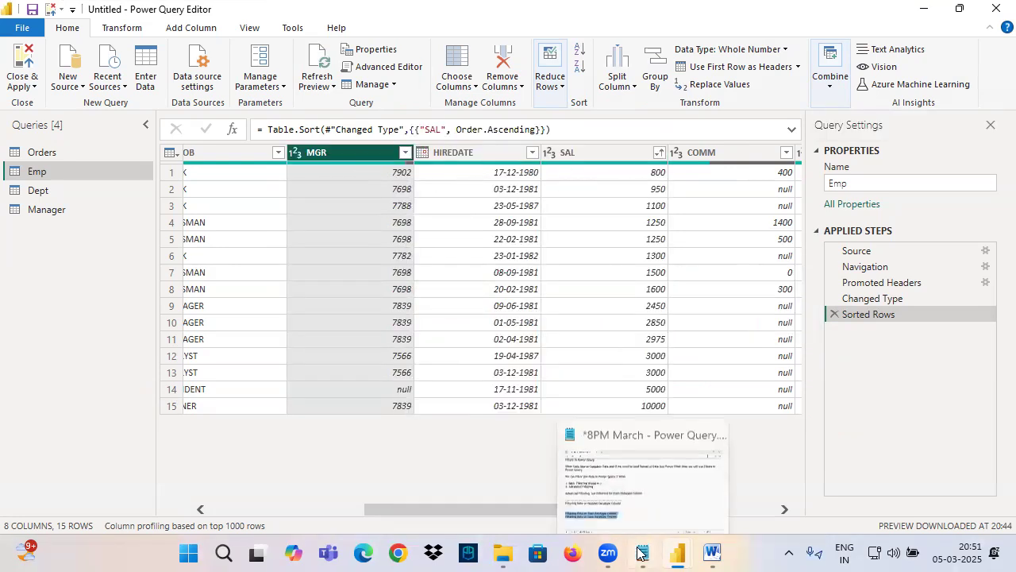
Step: Switch to the 8PM March - Power Query notes in Notepad and add a dashed separator line below the Date Datatype heading
click(642, 554)
scroll(86, 300, down, 3)
click(86, 299)
key(BackSpace)
text(-----)
text(----------------------------------)
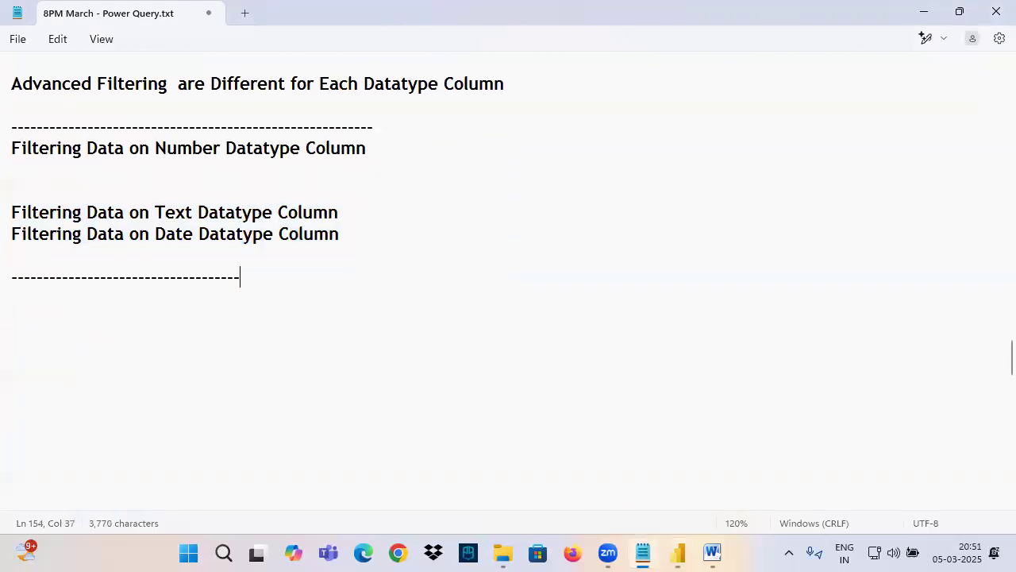
key(Return)
key(Return)
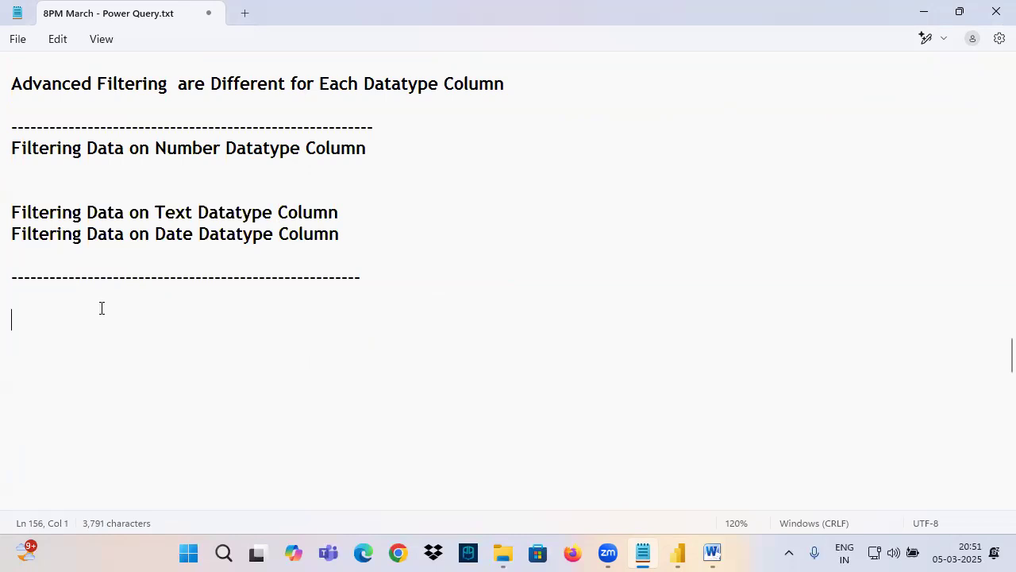
Step: Enter the heading 2 Filter Conditions below the separator and start a line beneath it with Cond1
text(2 Filt)
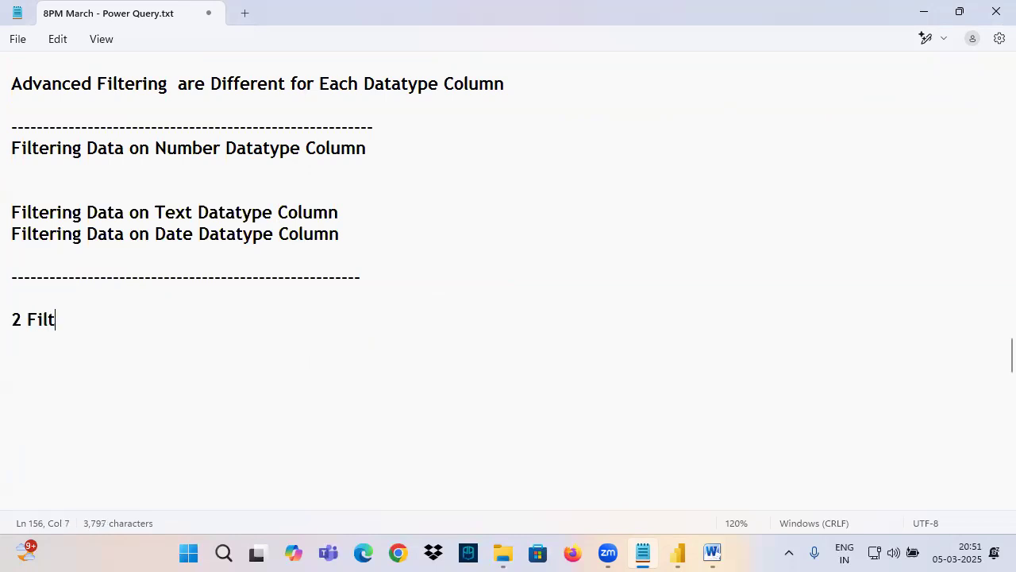
text(er Conditions)
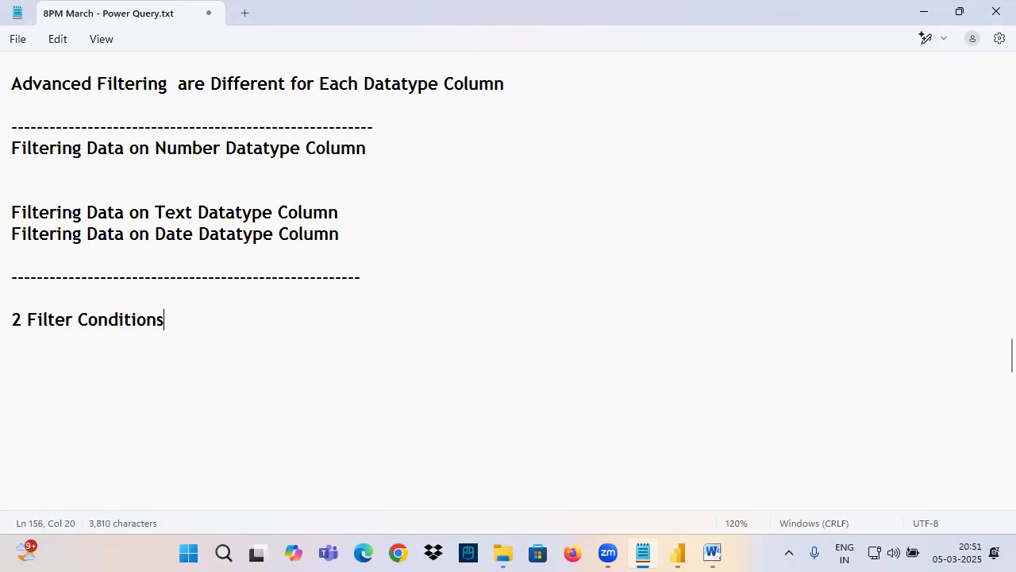
key(Return)
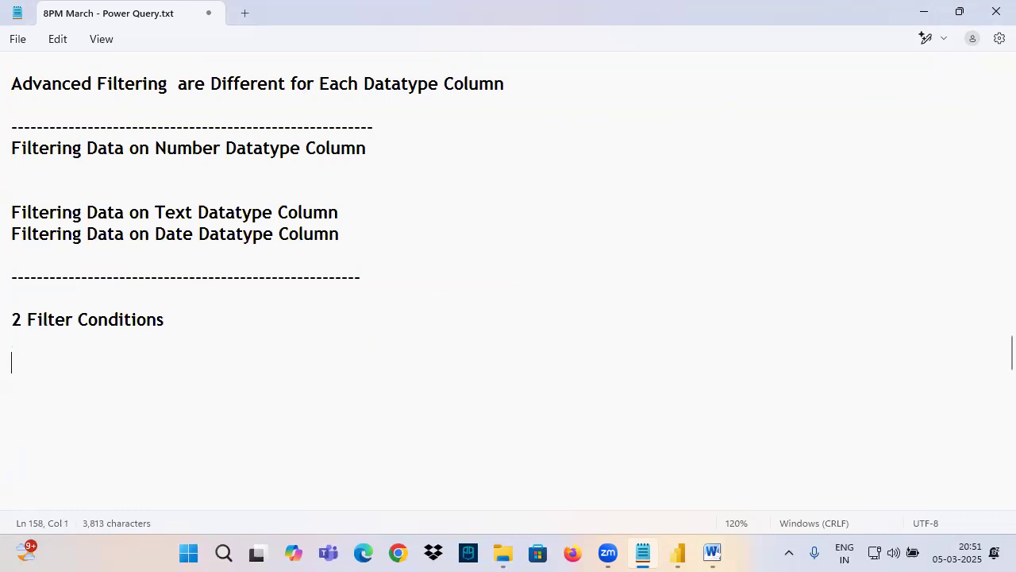
text(Cond)
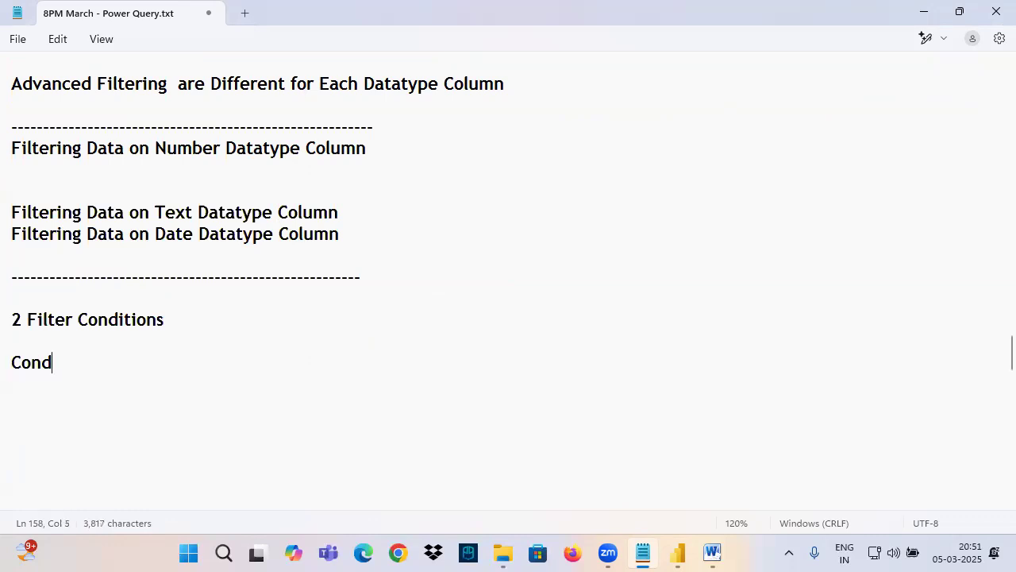
text(1)
Step: Write the conditions S = 3000 and S <> 3000 in ink in the blank area beside the notes
mouse_move(679, 195)
mouse_down()
mouse_move(652, 251)
mouse_move(611, 268)
mouse_up()
drag(667, 225, 696, 226)
drag(667, 237, 707, 238)
mouse_move(740, 209)
mouse_down()
mouse_move(784, 245)
mouse_move(755, 241)
mouse_up()
drag(786, 215, 841, 202)
mouse_move(843, 200)
mouse_down()
mouse_move(856, 212)
mouse_move(846, 191)
mouse_up()
drag(663, 312, 609, 371)
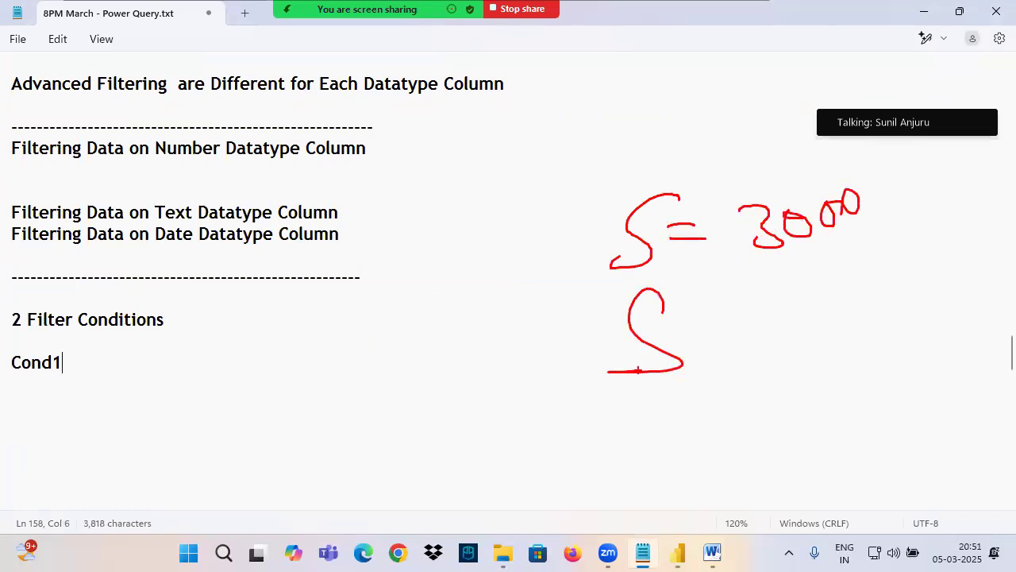
mouse_move(750, 295)
mouse_down()
mouse_move(713, 328)
mouse_move(766, 346)
mouse_up()
mouse_move(767, 301)
mouse_down()
mouse_move(777, 340)
mouse_move(793, 339)
mouse_up()
mouse_move(833, 295)
mouse_down()
mouse_move(843, 316)
mouse_move(827, 331)
mouse_up()
mouse_move(860, 300)
mouse_down()
mouse_move(920, 312)
mouse_move(893, 331)
mouse_up()
Step: Write the conditions S < 3000 and S <= 3000 in ink below the first two handwritten conditions
mouse_move(677, 411)
mouse_down()
mouse_move(713, 459)
mouse_move(645, 456)
mouse_up()
drag(794, 392, 751, 411)
drag(752, 412, 824, 421)
drag(848, 387, 866, 412)
mouse_move(899, 383)
mouse_down()
mouse_move(891, 405)
mouse_move(920, 378)
mouse_up()
drag(922, 374, 898, 413)
mouse_move(813, 447)
mouse_down()
mouse_move(771, 472)
mouse_move(836, 477)
mouse_up()
drag(835, 473, 877, 461)
mouse_move(884, 430)
mouse_down()
mouse_move(892, 459)
mouse_move(947, 441)
mouse_move(958, 422)
mouse_up()
drag(958, 418, 944, 402)
Step: Circle the handwritten conditions, add a mark above them and underline 2 Filter Conditions in ink, and clear the annotations
mouse_move(968, 300)
mouse_down()
mouse_move(594, 268)
mouse_move(632, 153)
mouse_up()
mouse_move(695, 165)
mouse_down()
mouse_move(673, 178)
mouse_move(672, 82)
mouse_up()
mouse_move(670, 70)
mouse_down()
mouse_move(658, 100)
mouse_move(729, 74)
mouse_up()
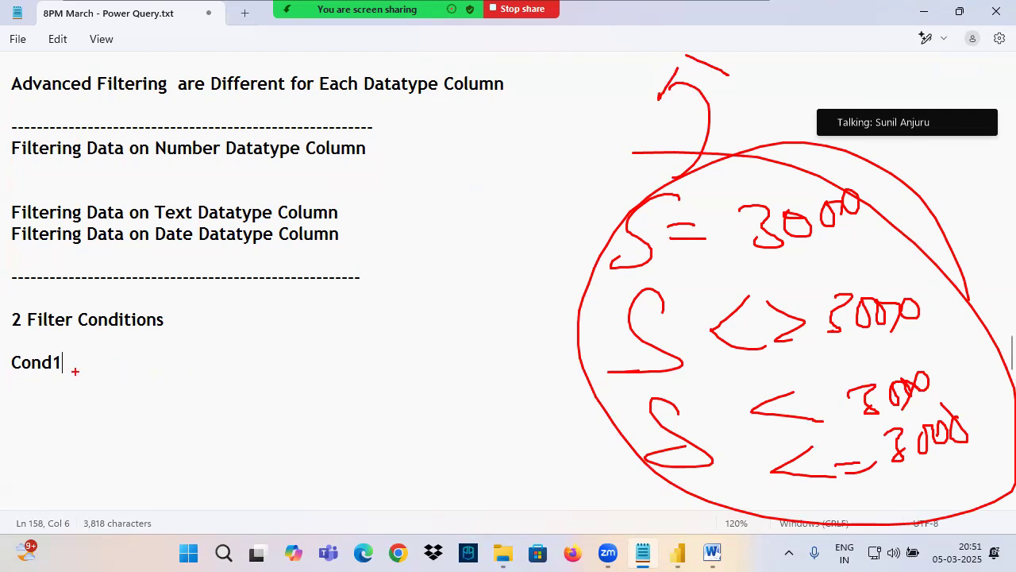
drag(12, 333, 197, 333)
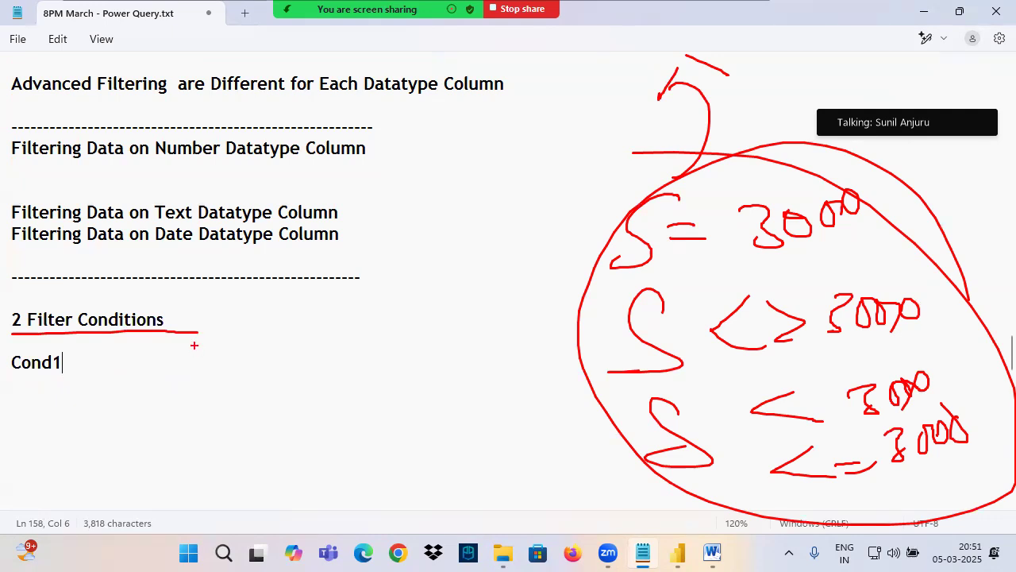
key(Escape)
Step: Add Cond2 on the same line as Cond1 and insert OR / AND between the two
key(Tab)
key(Tab)
key(Tab)
text(Cond2)
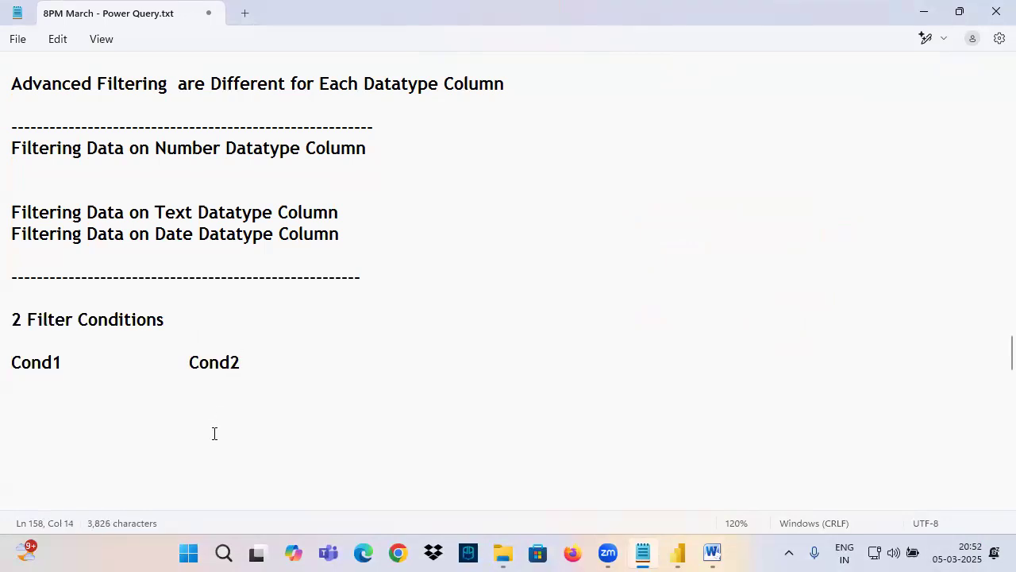
drag(10, 380, 86, 368)
drag(187, 371, 256, 369)
click(110, 366)
text(OR / AND)
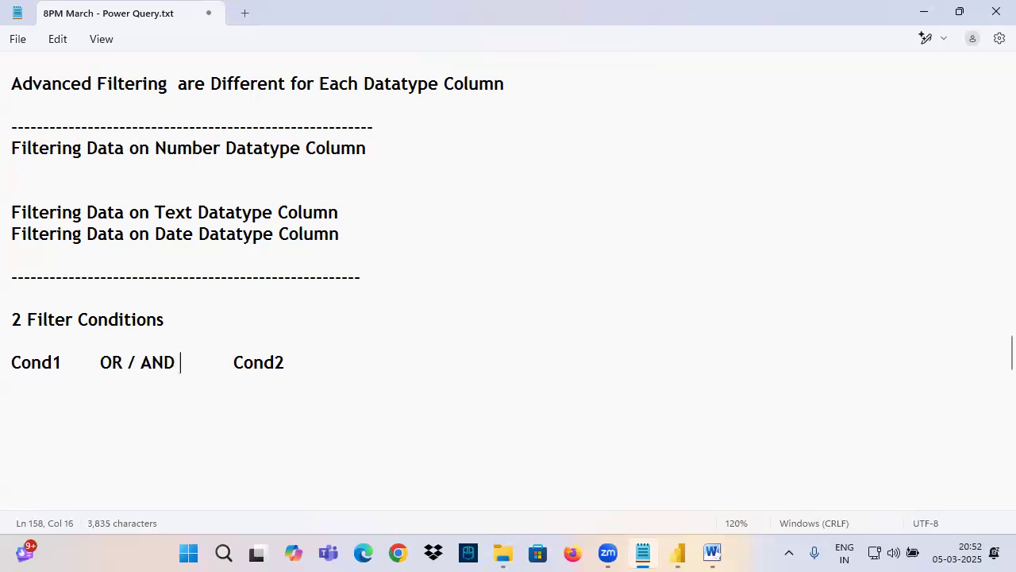
Step: Add a short dashed separator line below the Cond1 OR / AND Cond2 line
scroll(229, 347, down, 3)
click(299, 170)
key(Return)
text(-------------------)
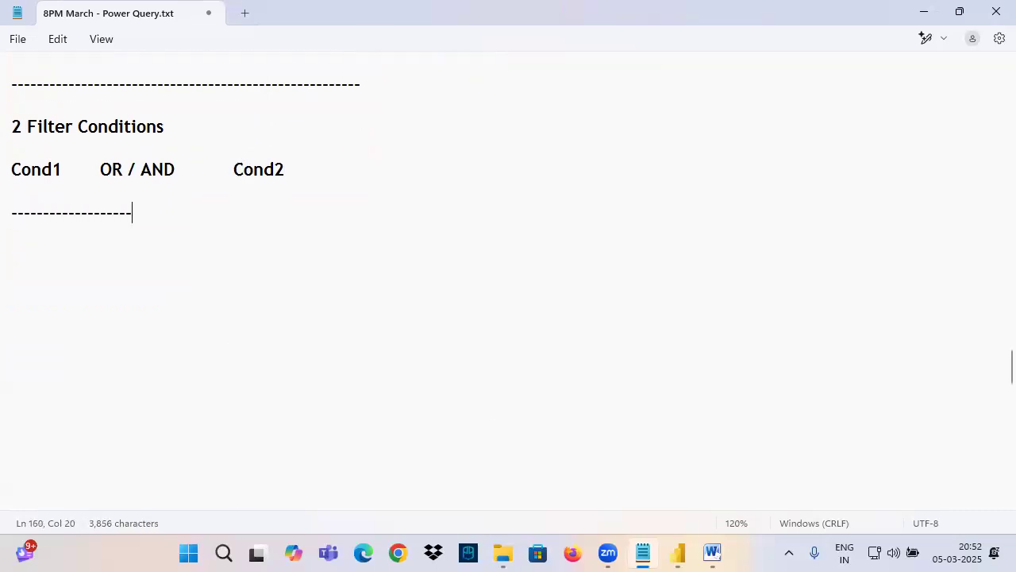
key(Return)
Step: Enter the example requirement Show the Employees where Deptno=10 along with Deptno=20 below the short separator
text(Sh)
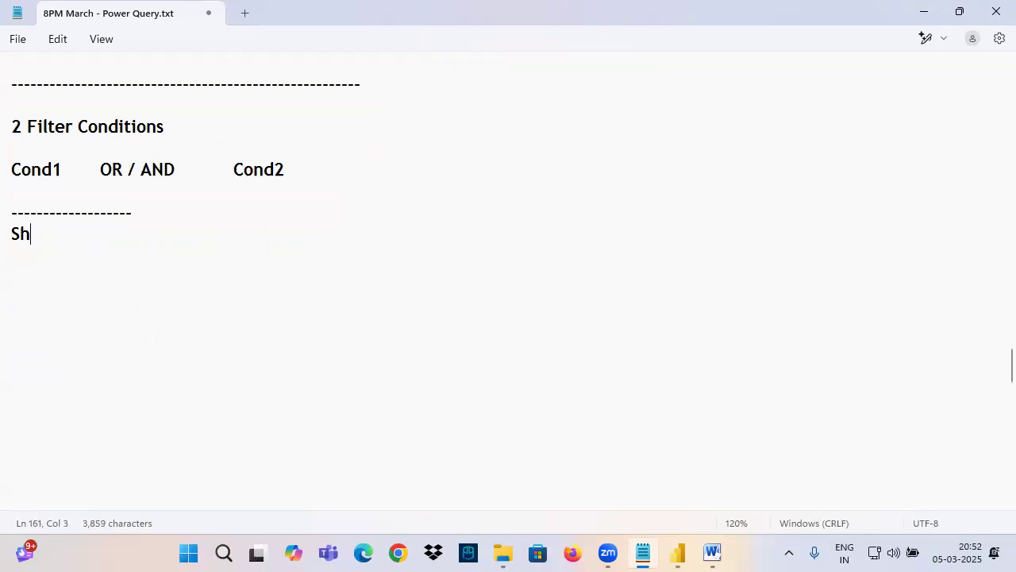
text(ow the Em)
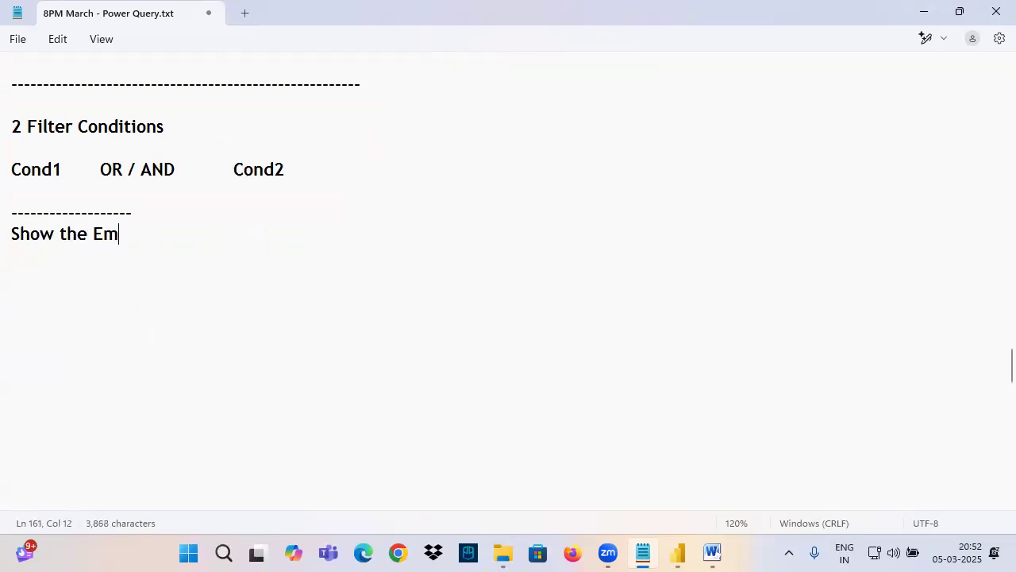
text(ployees wh)
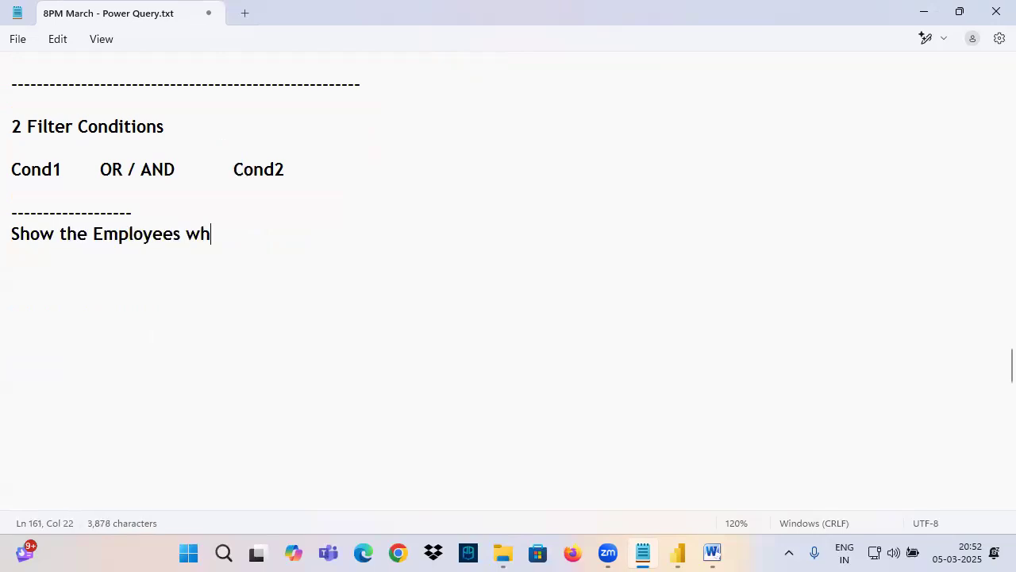
text(ere Deptn)
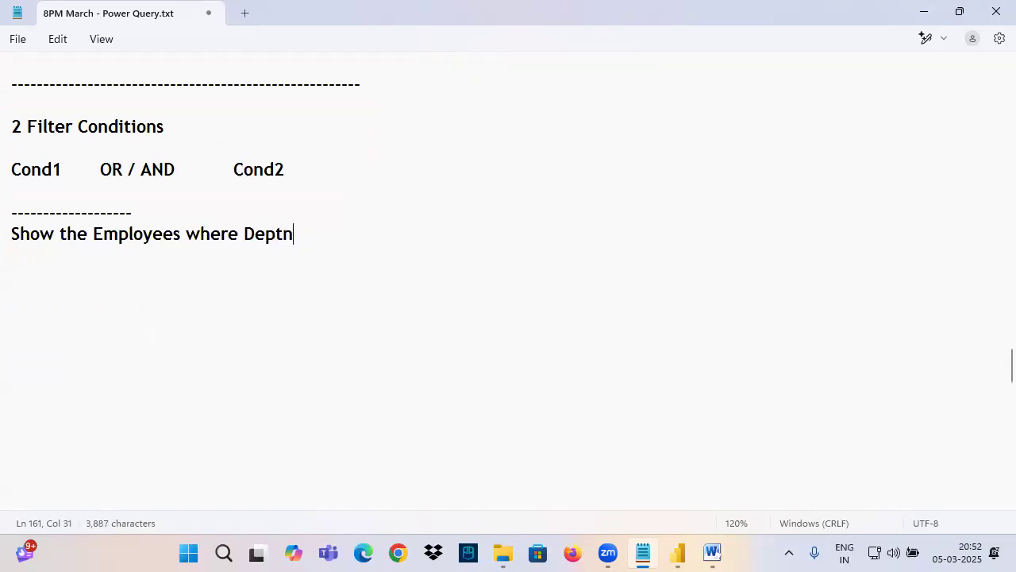
text(o=10 )
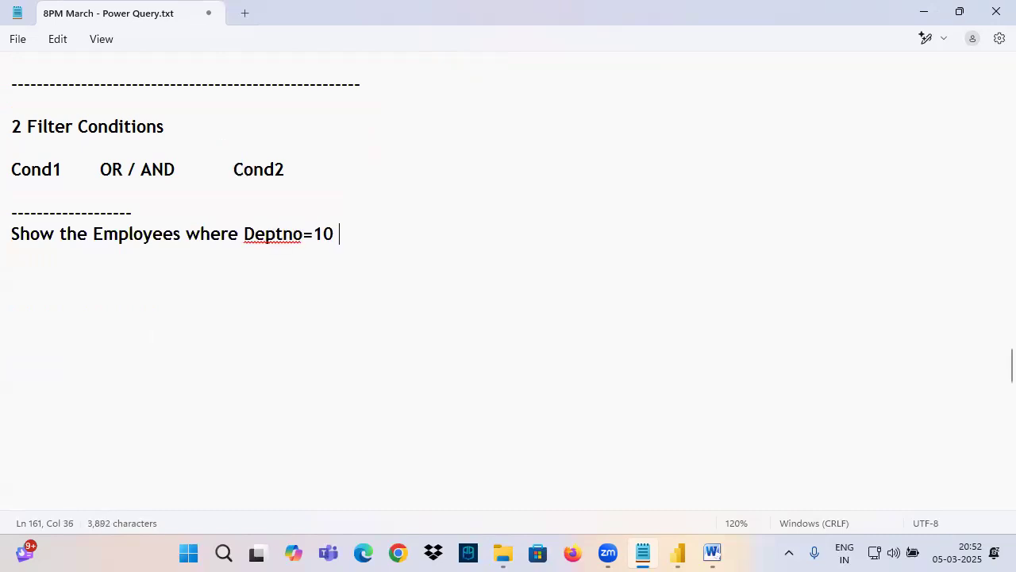
text(along wi)
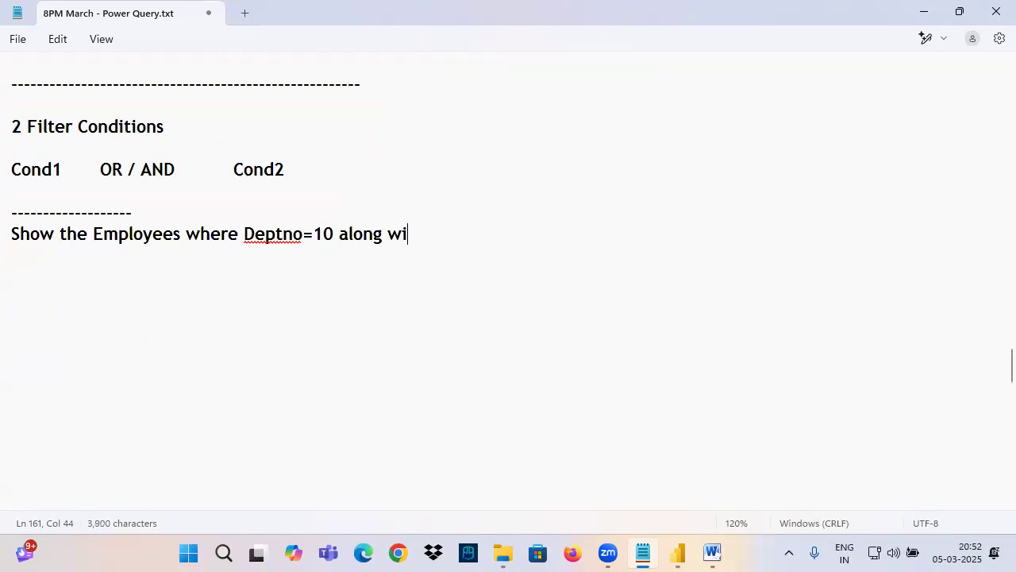
text(th Deptno=20)
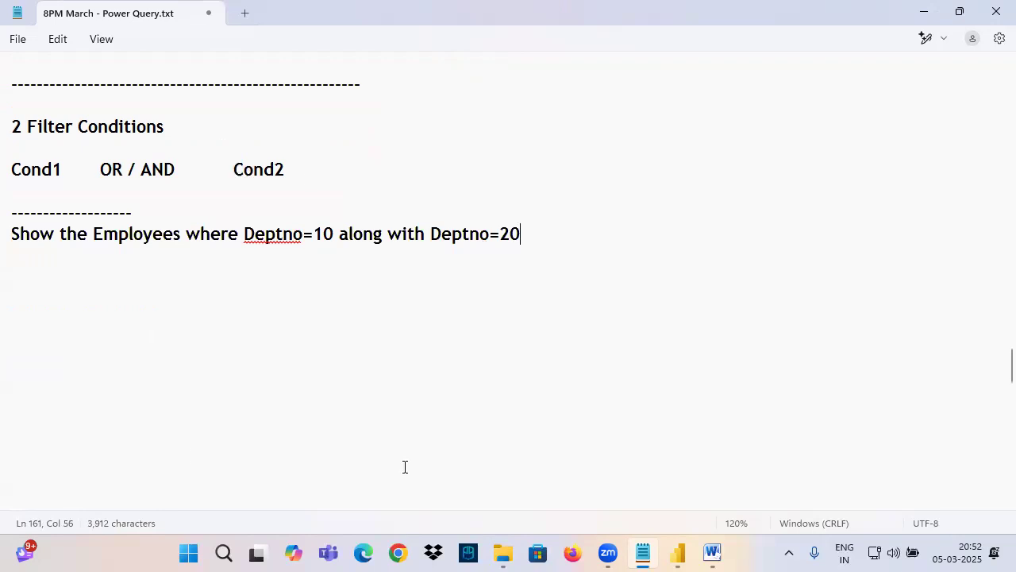
Step: Copy Deptno=10 and Deptno=20 from the example sentence onto one line below it, spaced apart with tabs
drag(244, 238, 335, 238)
drag(422, 240, 553, 241)
drag(241, 239, 337, 235)
key(ctrl+c)
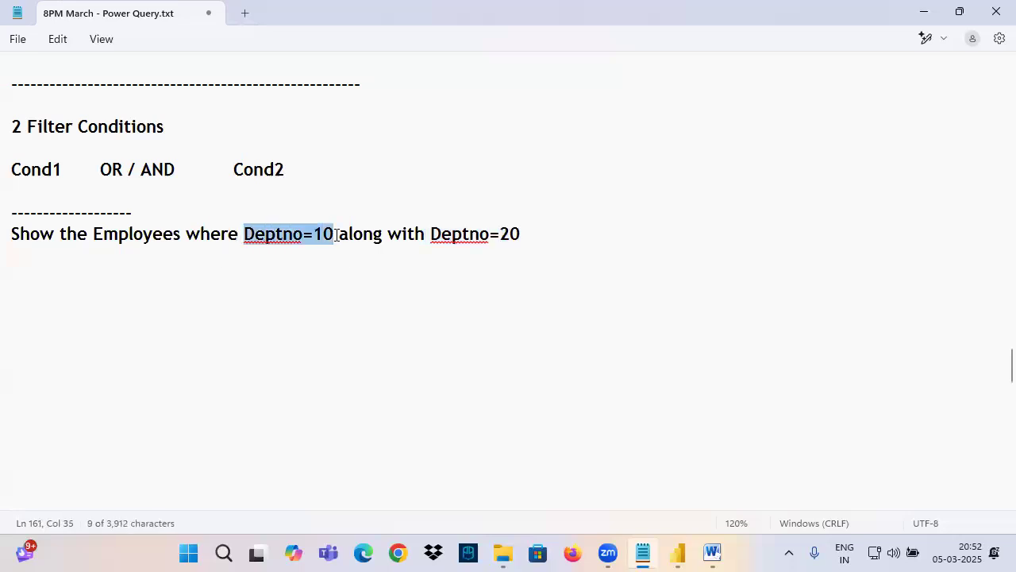
click(63, 293)
key(ctrl+v)
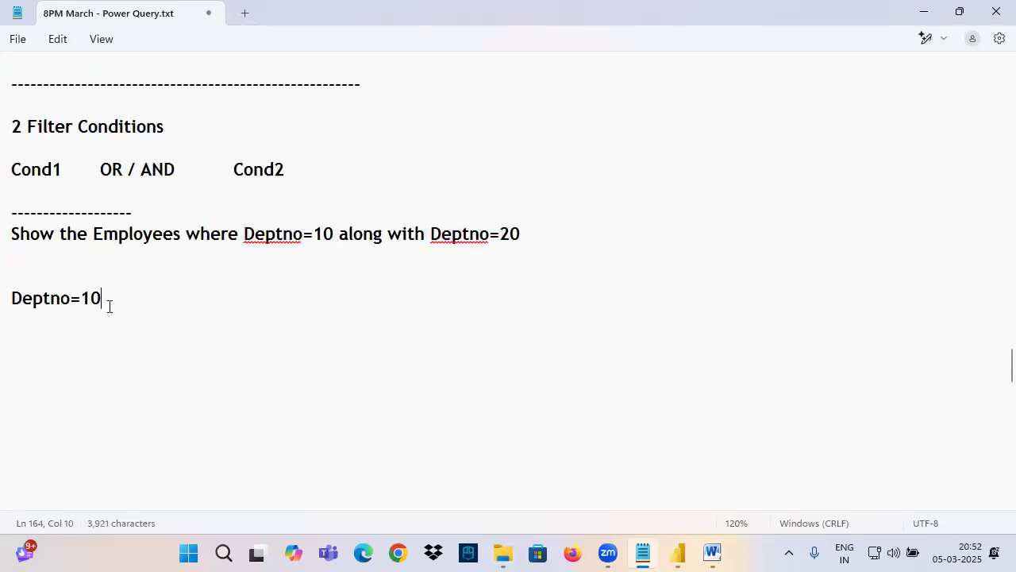
key(Tab)
key(Tab)
key(Tab)
key(Tab)
drag(431, 239, 544, 244)
key(ctrl+c)
click(262, 297)
key(ctrl+v)
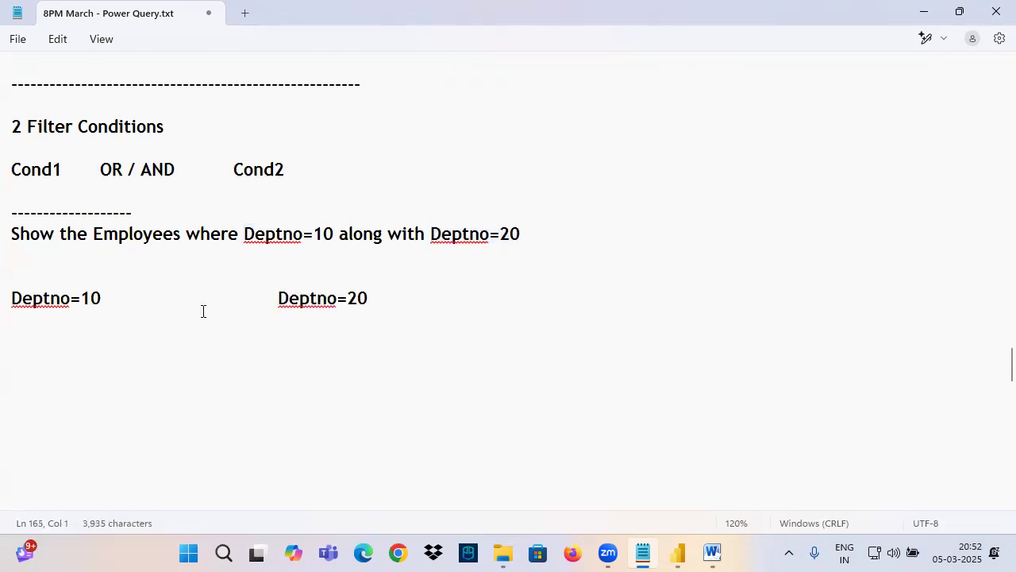
Step: In ink, underline Deptno=10 and Deptno=20, box the example sentence with an arrow, and write OR between the conditions
drag(13, 313, 112, 309)
drag(273, 316, 372, 318)
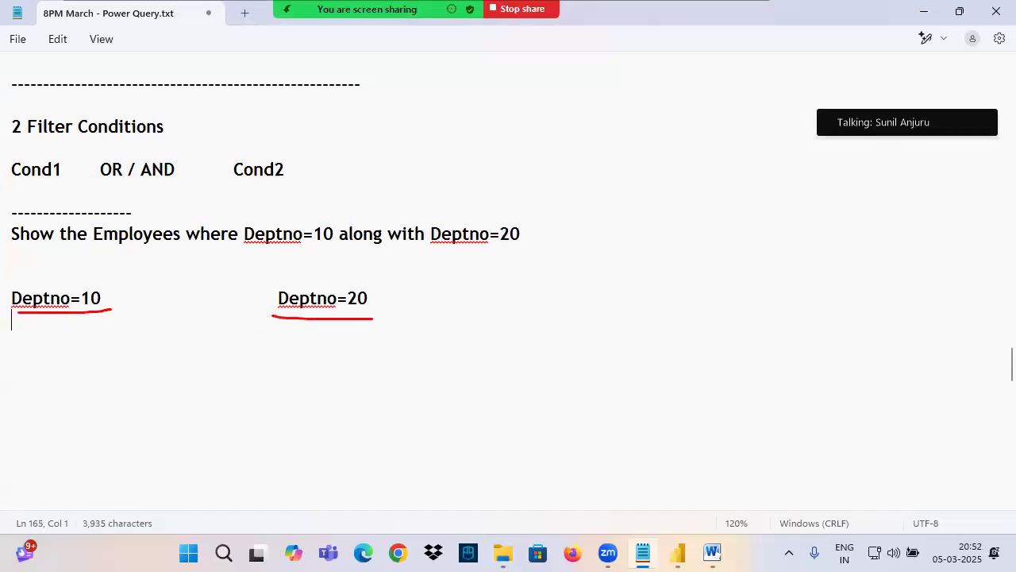
mouse_move(6, 223)
mouse_down()
mouse_move(511, 251)
mouse_move(619, 235)
mouse_move(570, 286)
mouse_up()
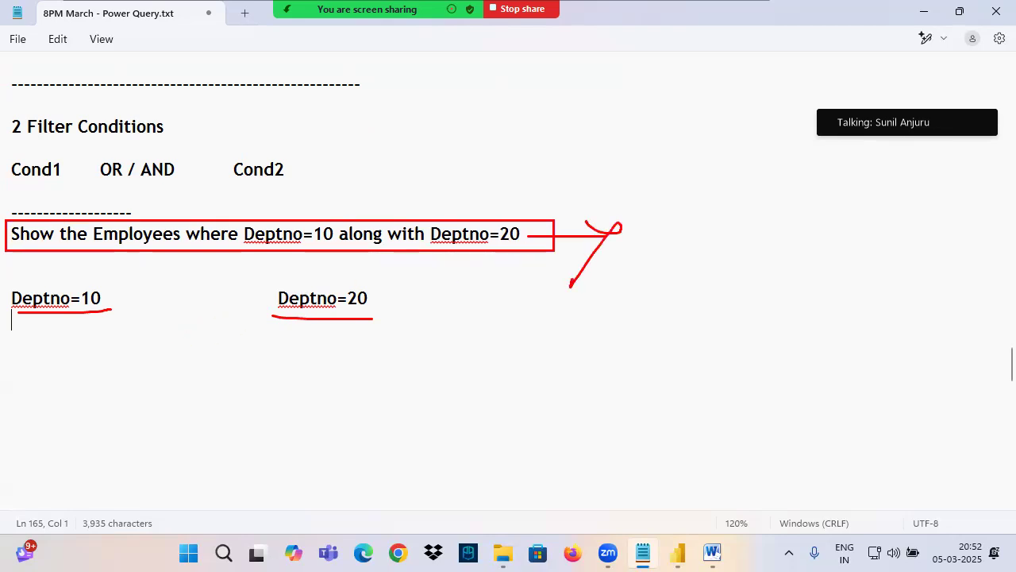
mouse_move(166, 310)
mouse_down()
mouse_move(170, 300)
mouse_move(213, 303)
mouse_up()
drag(540, 237, 663, 234)
drag(579, 208, 585, 278)
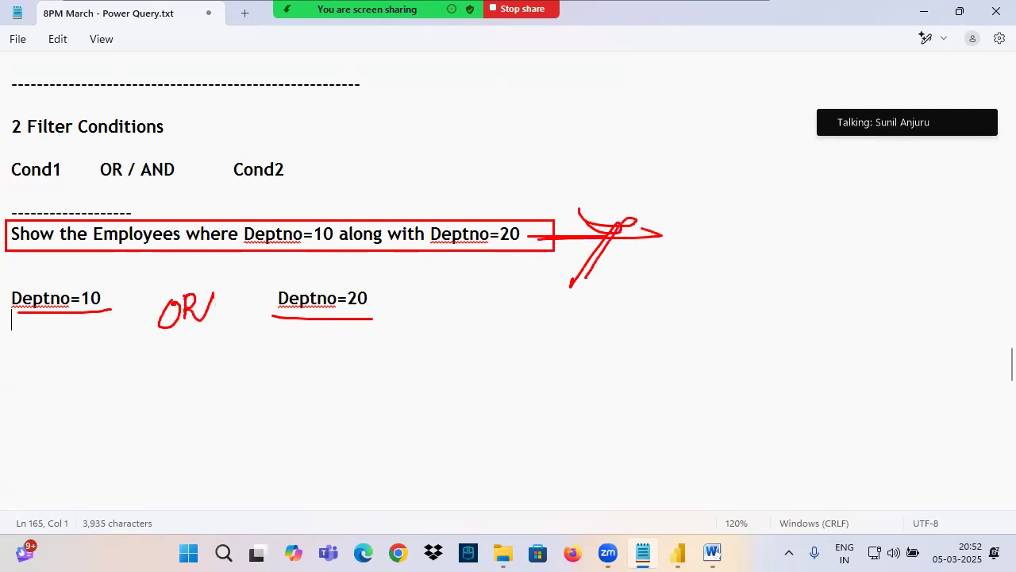
Step: Write an underlined AND in ink below OR, circle both words, underline the example sentence, and clear the annotations
mouse_move(181, 345)
mouse_down()
mouse_move(161, 403)
mouse_move(189, 397)
mouse_up()
mouse_move(168, 375)
mouse_down()
mouse_move(228, 349)
mouse_move(238, 383)
mouse_up()
drag(151, 420, 272, 380)
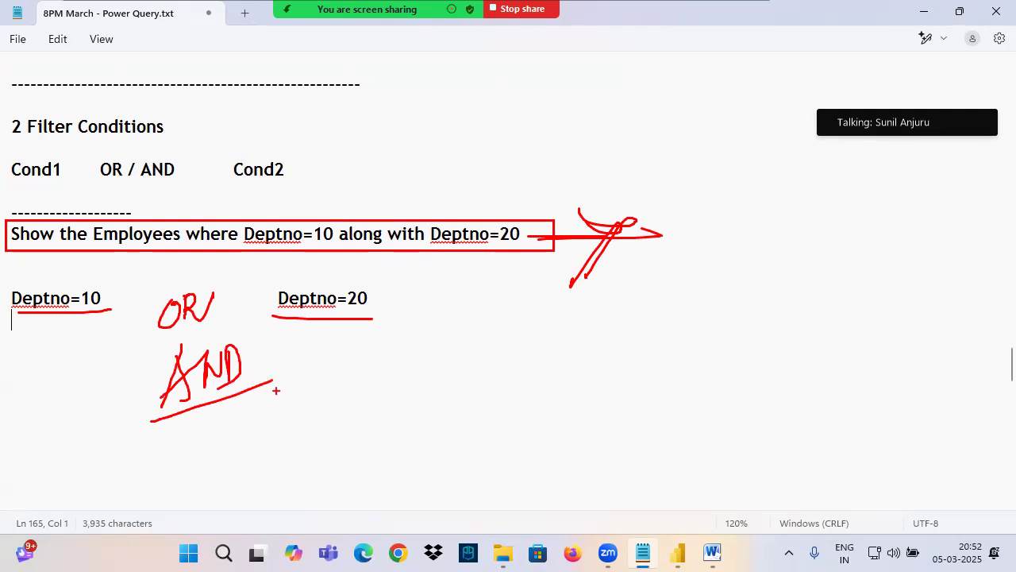
mouse_move(224, 288)
mouse_down()
mouse_move(164, 303)
mouse_move(161, 326)
mouse_move(220, 287)
mouse_up()
mouse_move(239, 337)
mouse_down()
mouse_move(161, 343)
mouse_move(273, 395)
mouse_move(211, 332)
mouse_up()
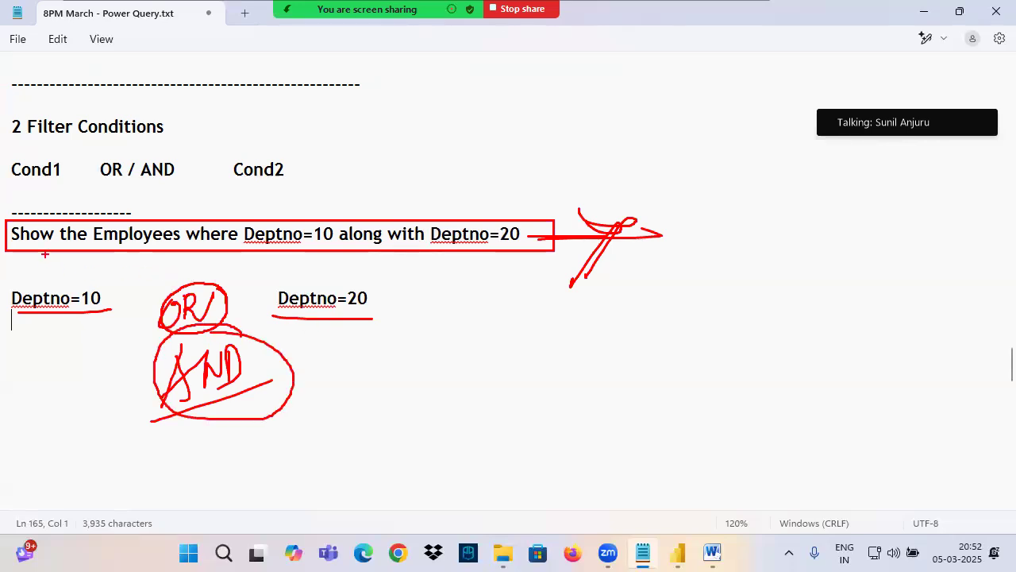
drag(30, 241, 520, 251)
key(Escape)
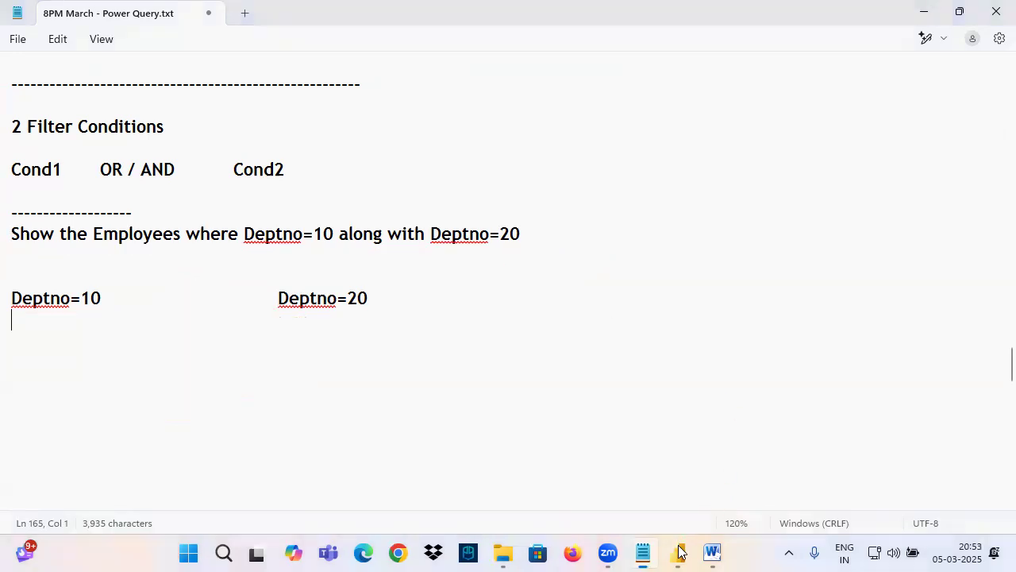
Step: Switch to Power Query Editor and remove the Sorted Rows step from the Emp query
click(679, 552)
click(753, 481)
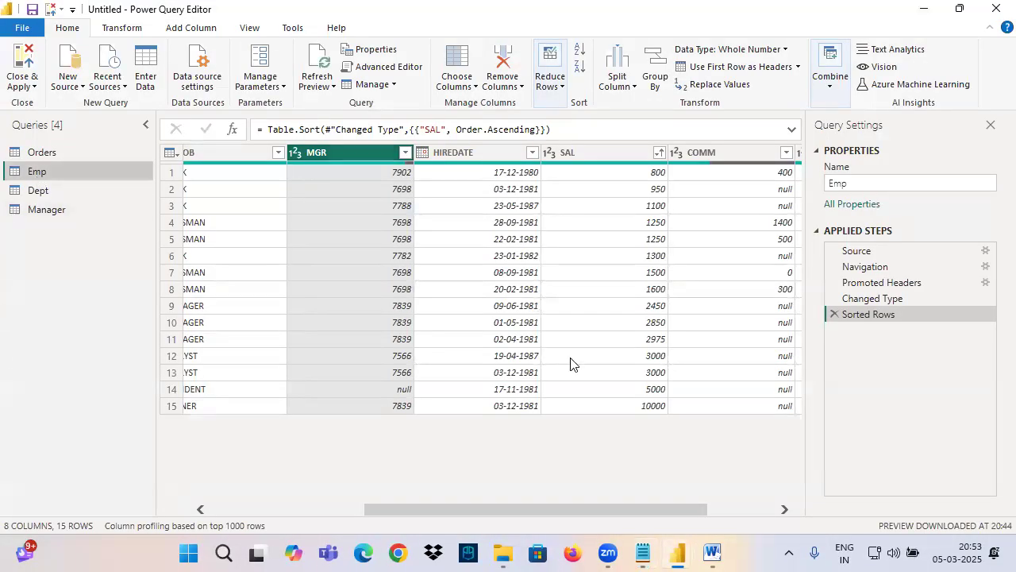
drag(642, 510, 710, 510)
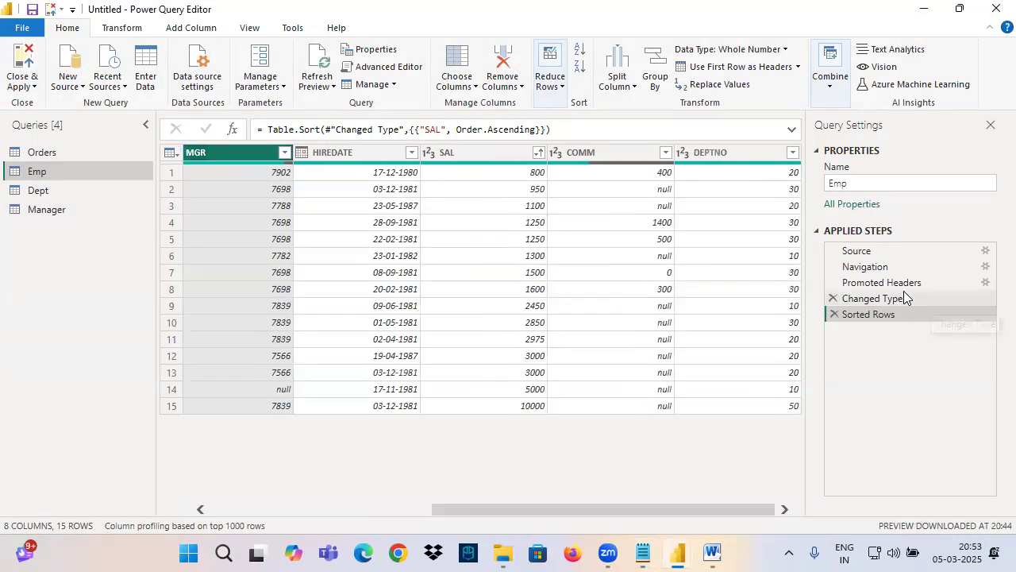
click(834, 314)
Step: In ink, box the DEPTNO 10 and 20 values, write 3 and 5 beside them, and bracket them to a circled 8
drag(782, 163, 802, 215)
mouse_move(833, 182)
mouse_down()
mouse_move(857, 177)
mouse_move(828, 203)
mouse_move(859, 208)
mouse_move(822, 213)
mouse_move(802, 303)
mouse_up()
mouse_move(807, 266)
mouse_down()
mouse_move(860, 257)
mouse_move(842, 282)
mouse_up()
mouse_move(881, 252)
mouse_down()
mouse_move(885, 272)
mouse_move(910, 236)
mouse_up()
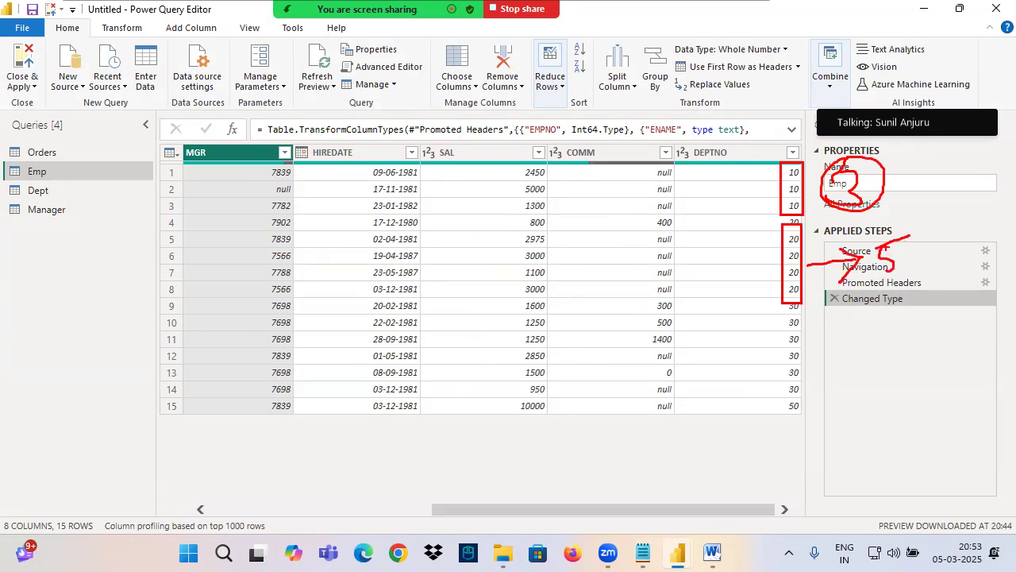
drag(921, 171, 937, 238)
mouse_move(966, 167)
mouse_down()
mouse_move(949, 199)
mouse_move(977, 162)
mouse_up()
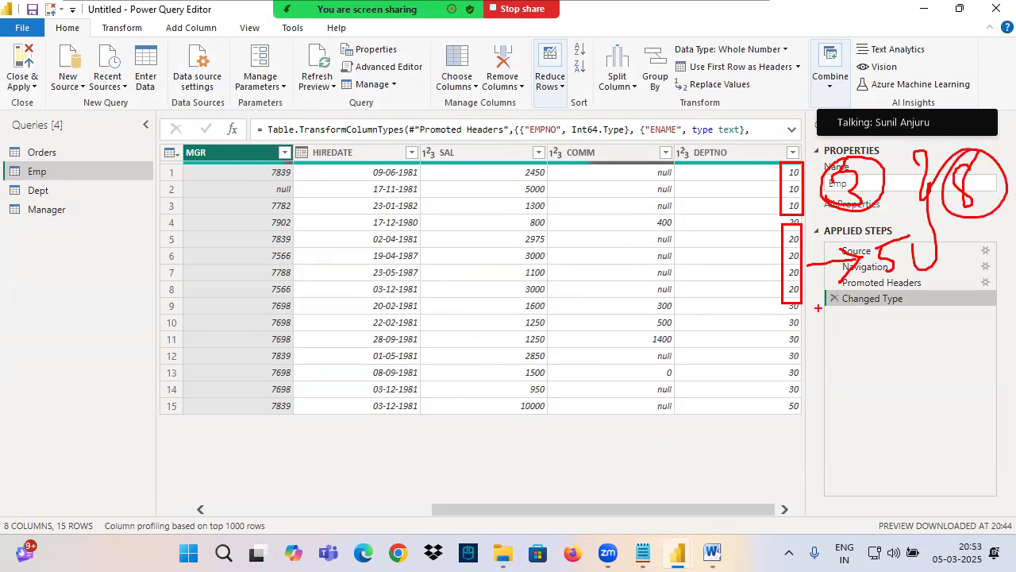
Step: Draw ink lines through and under the handwritten counts, add more marks below, and clear all annotations
mouse_move(838, 233)
mouse_down()
mouse_move(920, 190)
mouse_move(934, 232)
mouse_up()
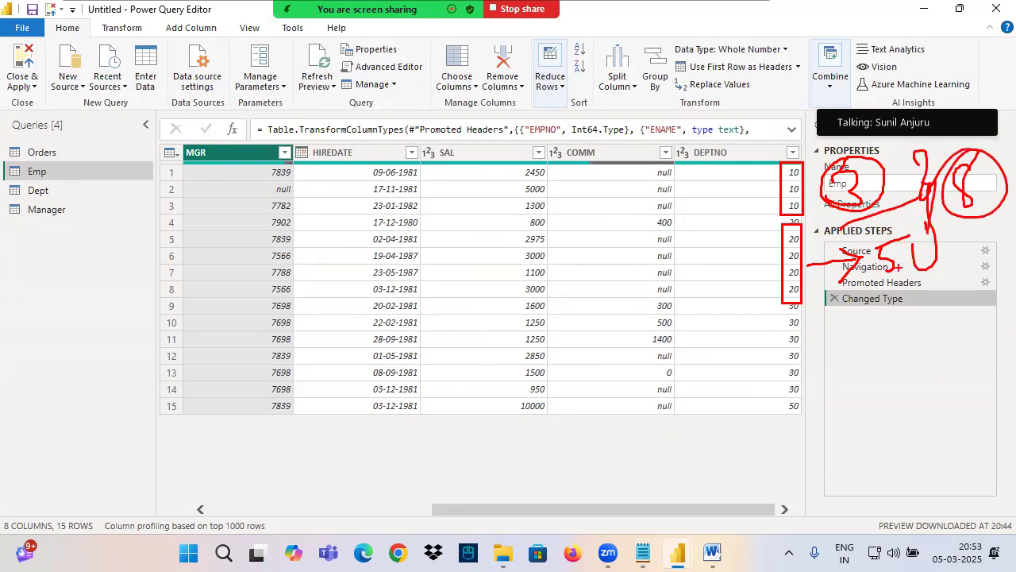
drag(772, 305, 1015, 246)
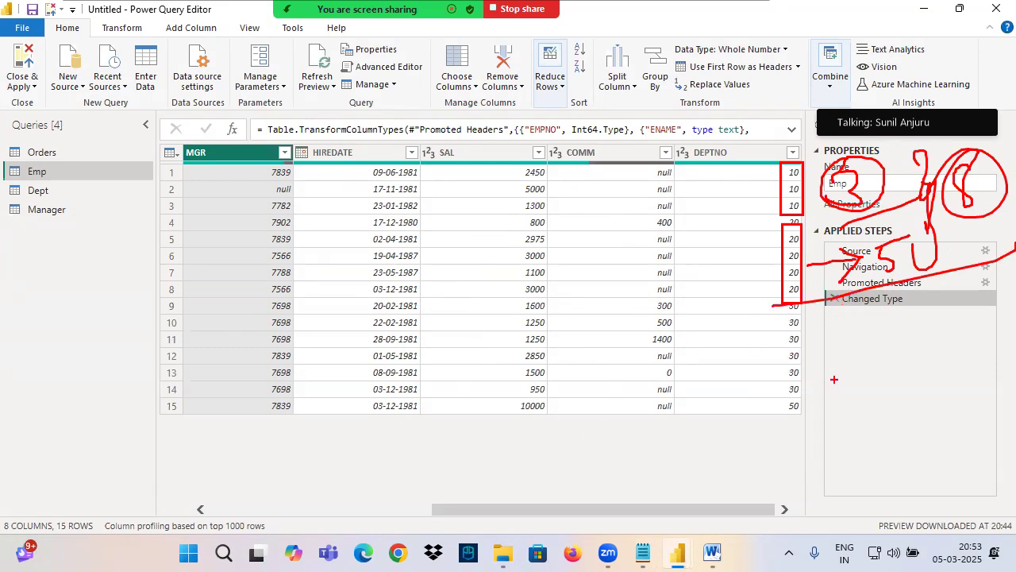
drag(664, 386, 732, 421)
mouse_move(839, 377)
mouse_down()
mouse_move(817, 413)
mouse_move(838, 409)
mouse_up()
mouse_move(786, 409)
mouse_down()
mouse_move(877, 381)
mouse_move(882, 411)
mouse_up()
drag(808, 432, 983, 415)
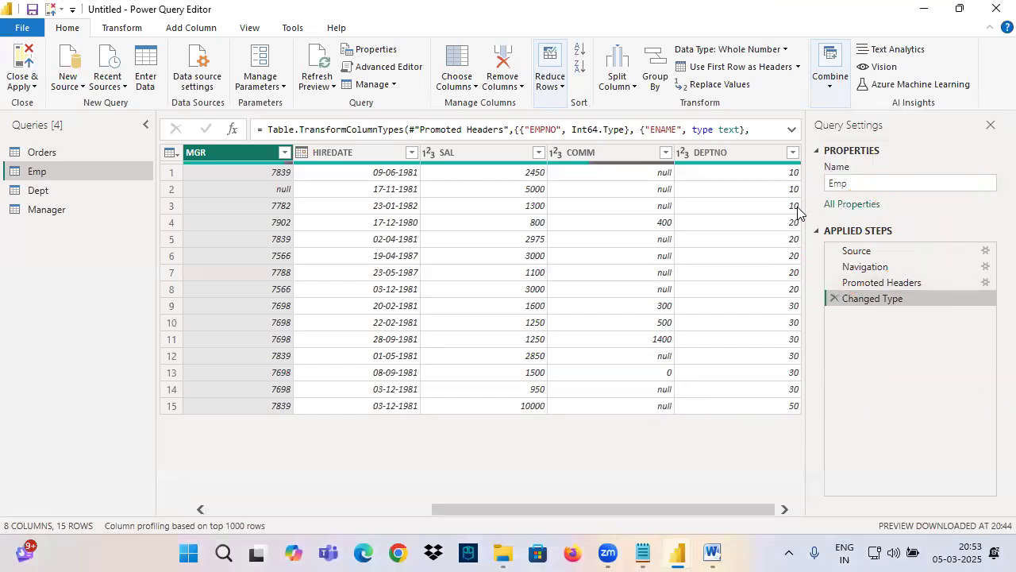
click(792, 153)
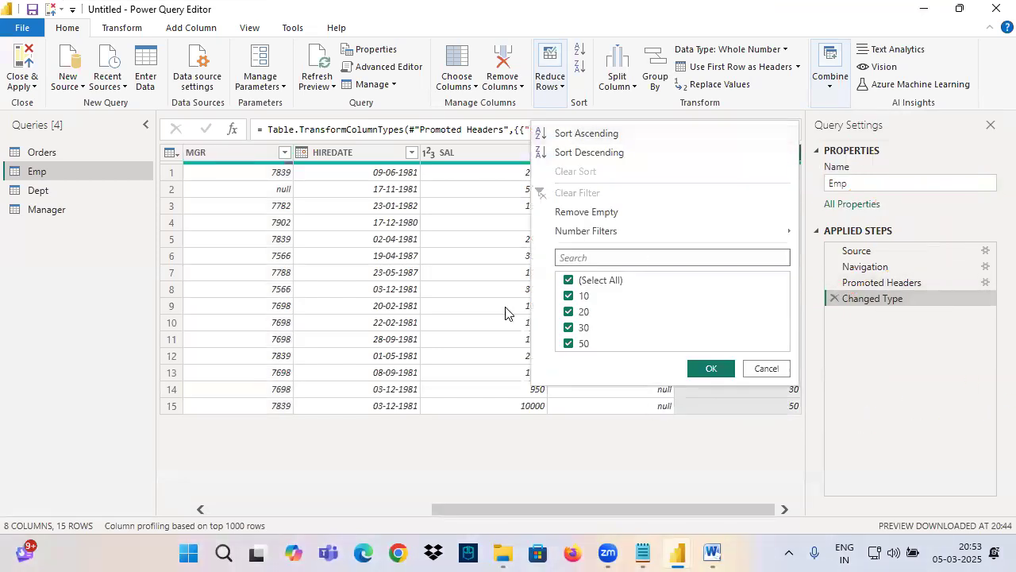
click(568, 280)
click(569, 296)
click(643, 553)
drag(71, 299, 79, 299)
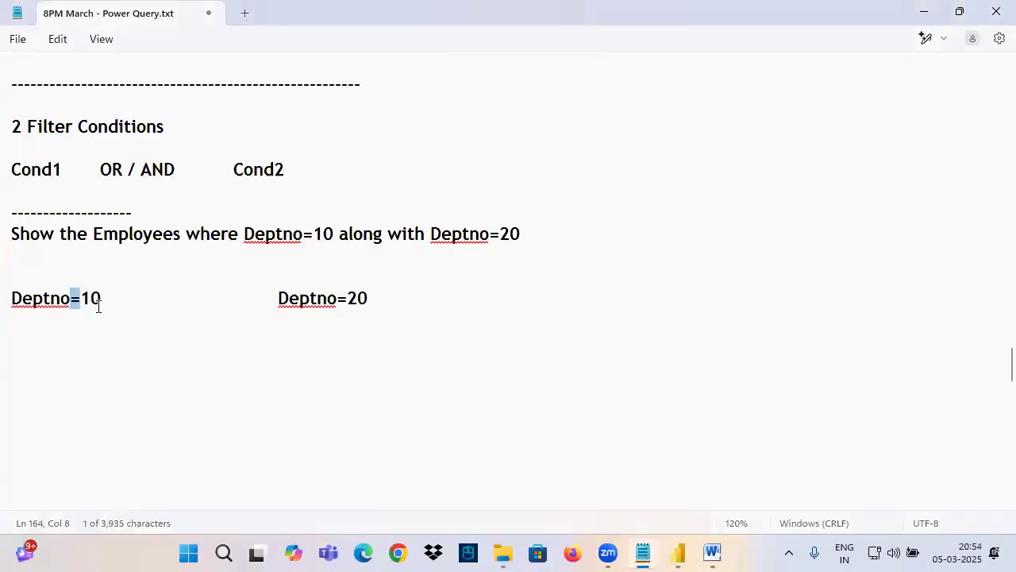
drag(338, 300, 348, 300)
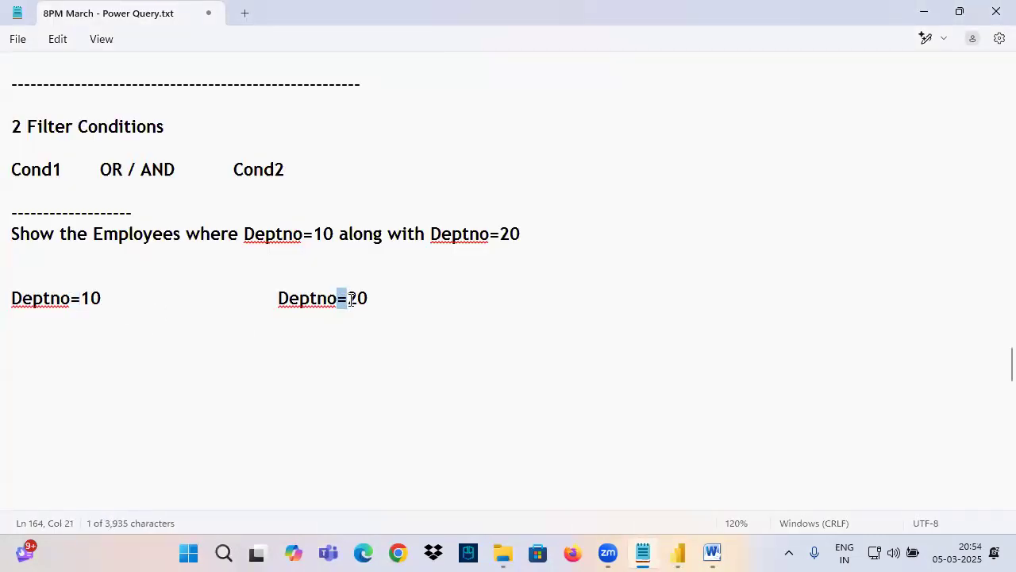
click(677, 553)
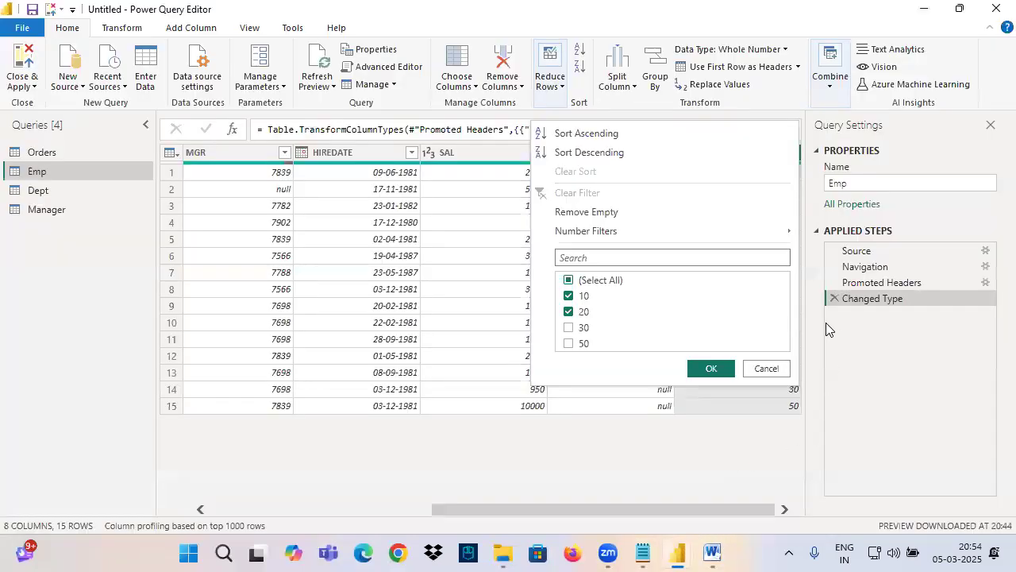
click(766, 367)
Step: Filter DEPTNO to 10 and 20 through the value checklist, and delete the resulting Filtered Rows step
click(792, 152)
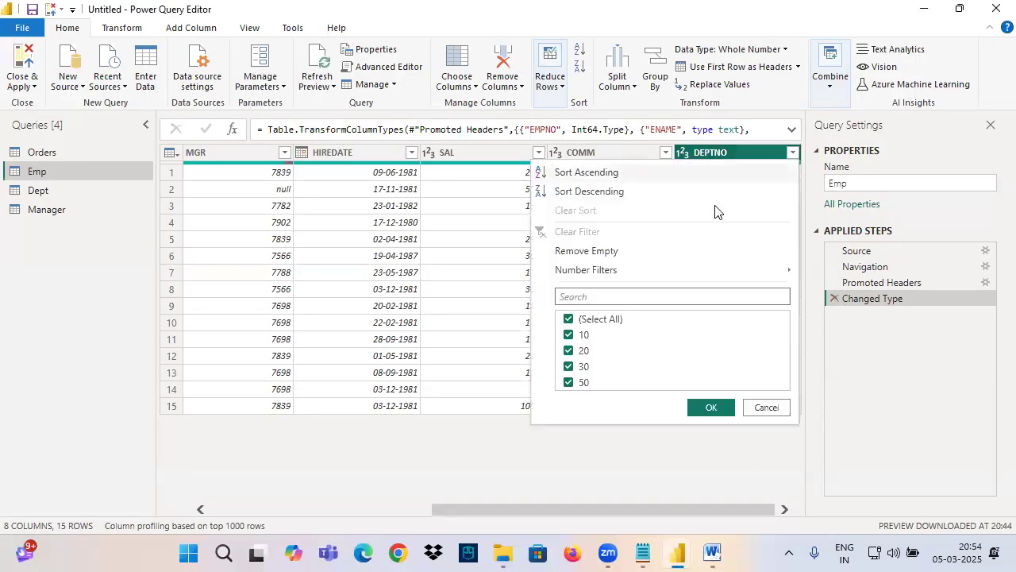
click(584, 319)
click(584, 335)
click(584, 351)
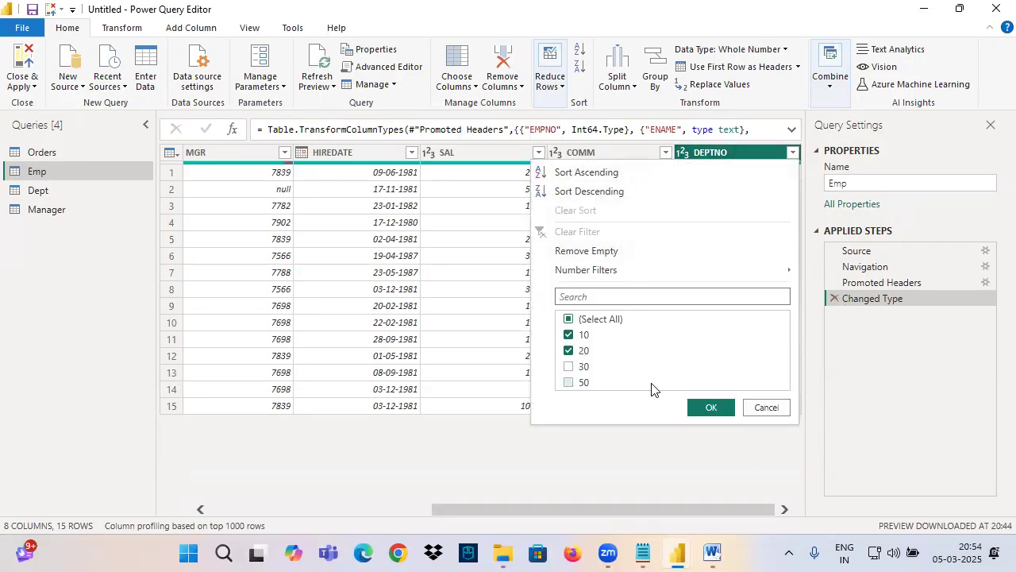
click(711, 407)
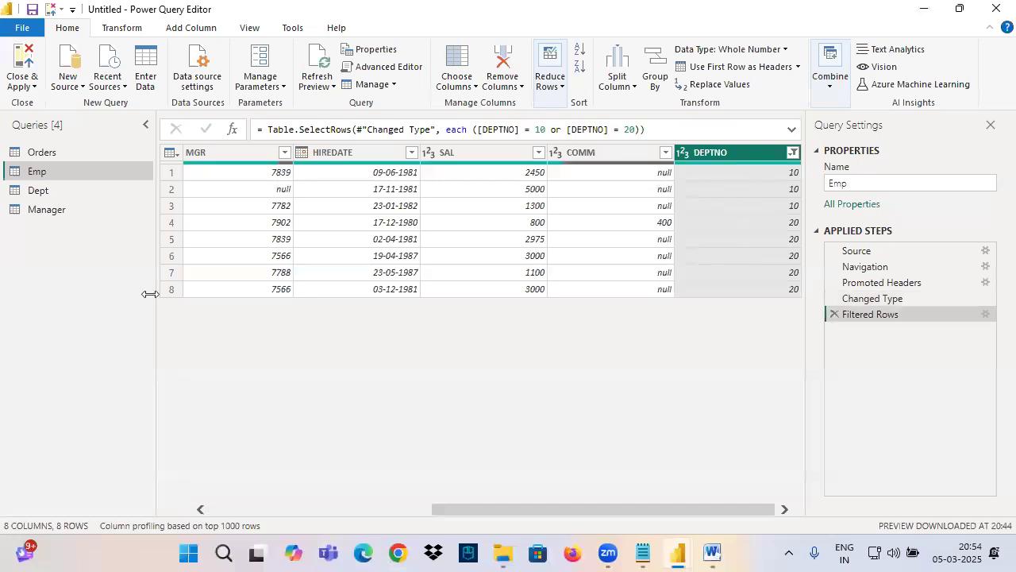
click(834, 314)
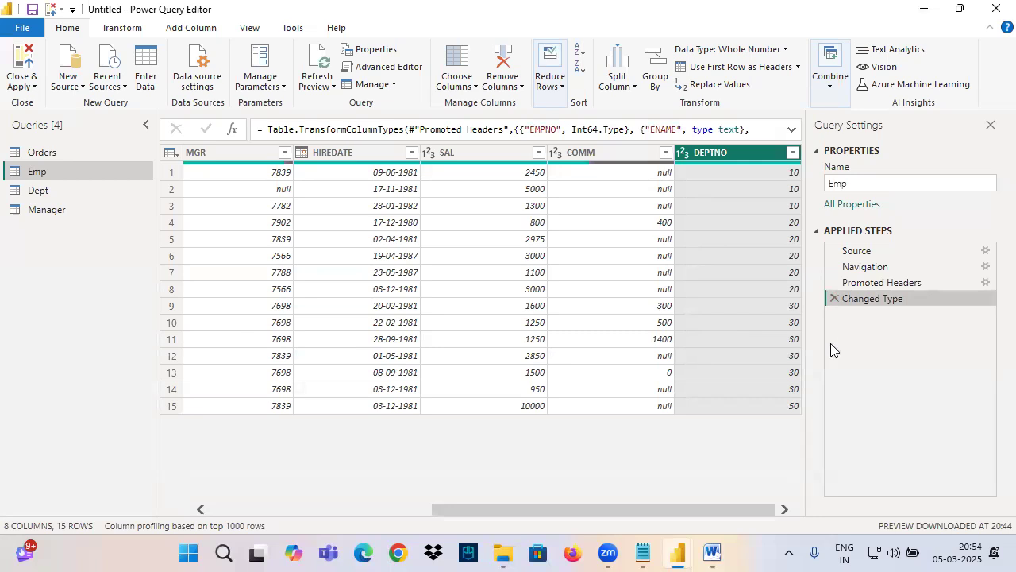
Step: Open the Equals number filter for DEPTNO, box the Basic and Advanced options in ink, and clear the mark
click(792, 153)
mouse_move(591, 270)
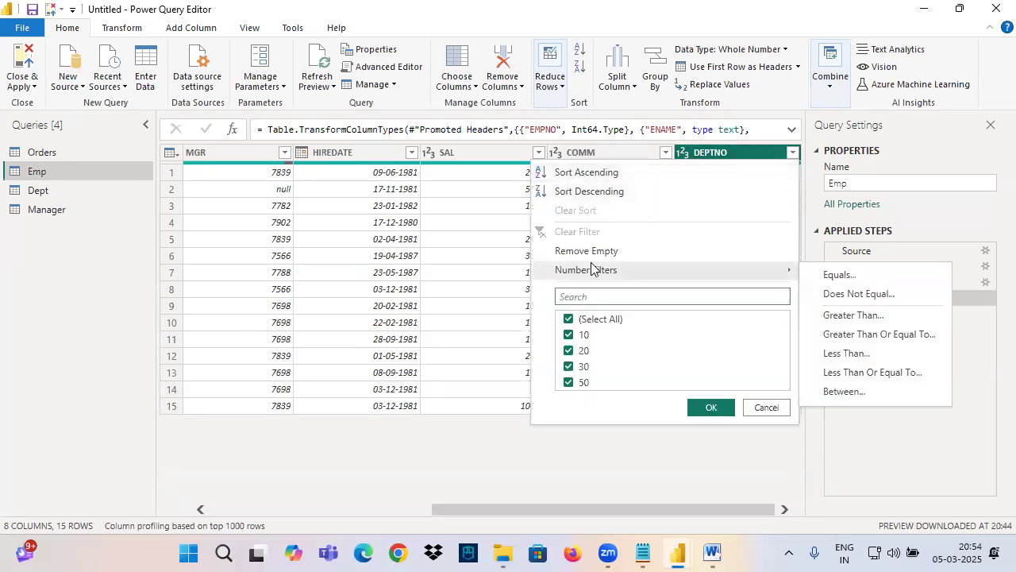
click(827, 276)
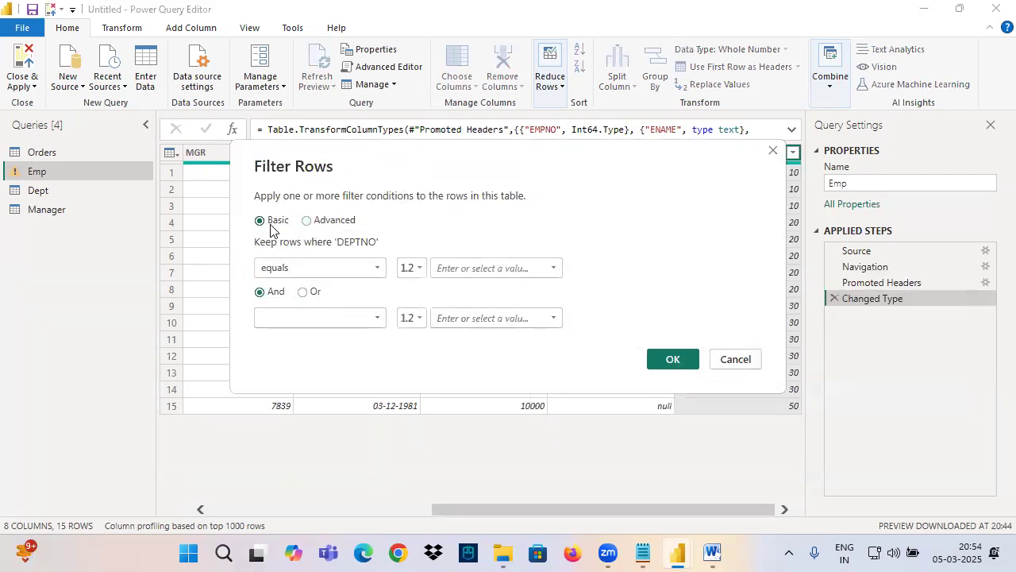
key(ctrl+2)
drag(247, 210, 386, 233)
key(Escape)
Step: In the Notepad notes, add indented sub-items A. Basic and B. Advanced under 2. Advanced Filtering
click(644, 553)
scroll(302, 239, up, 2)
scroll(301, 238, up, 6)
click(225, 320)
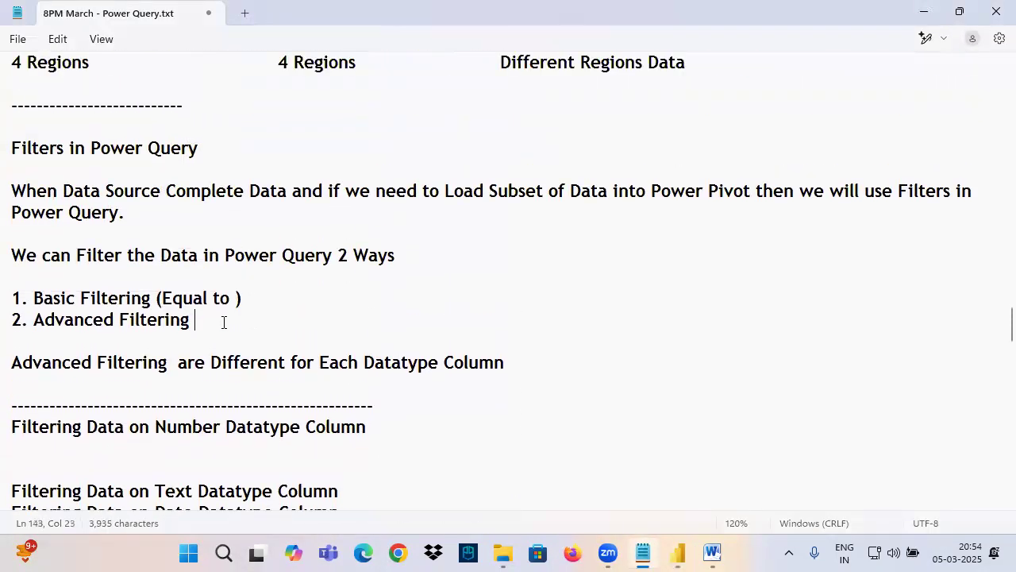
key(Return)
key(Tab)
text(A. Basic)
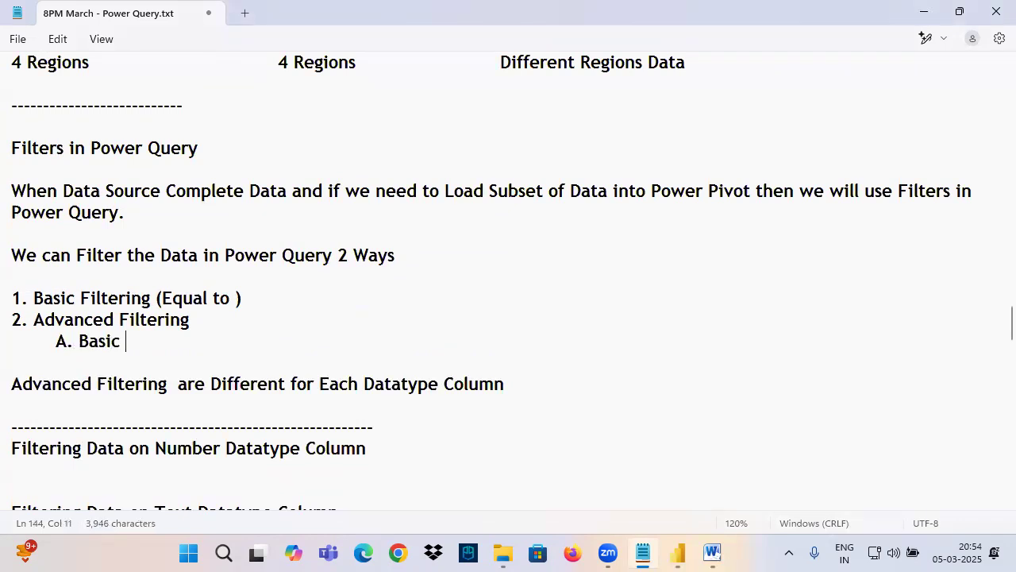
key(Return)
key(Tab)
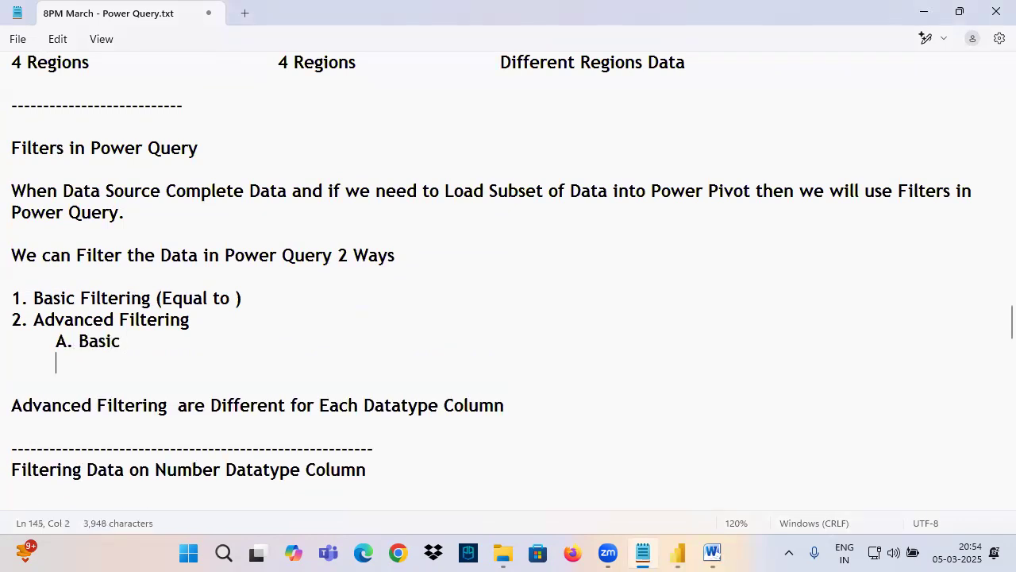
text(B. Advanced)
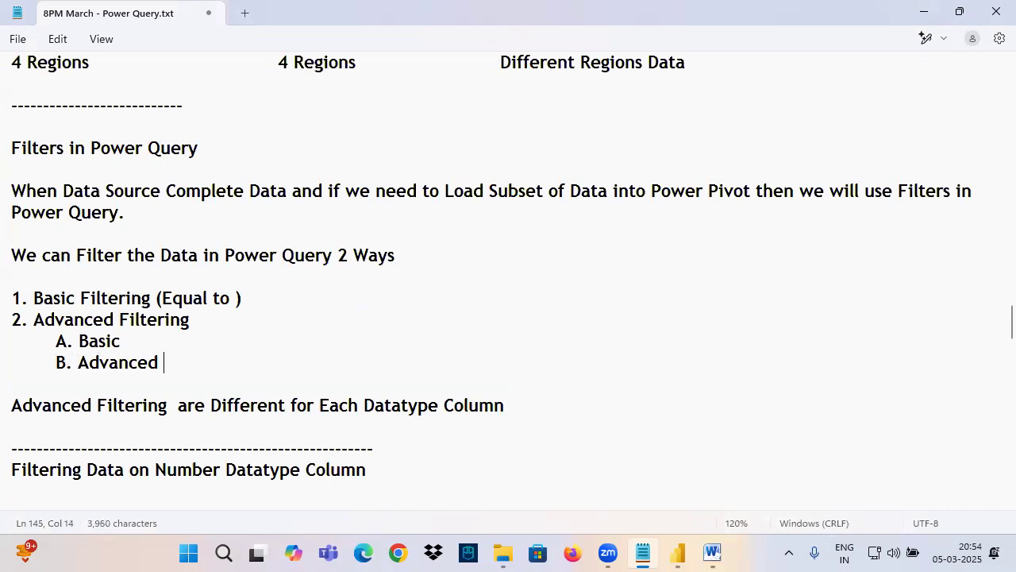
Step: Highlight Advanced Filtering and its Basic and Advanced sub-items in the notes, return to Power Query Editor, and cancel the Filter Rows dialog
drag(53, 320, 251, 315)
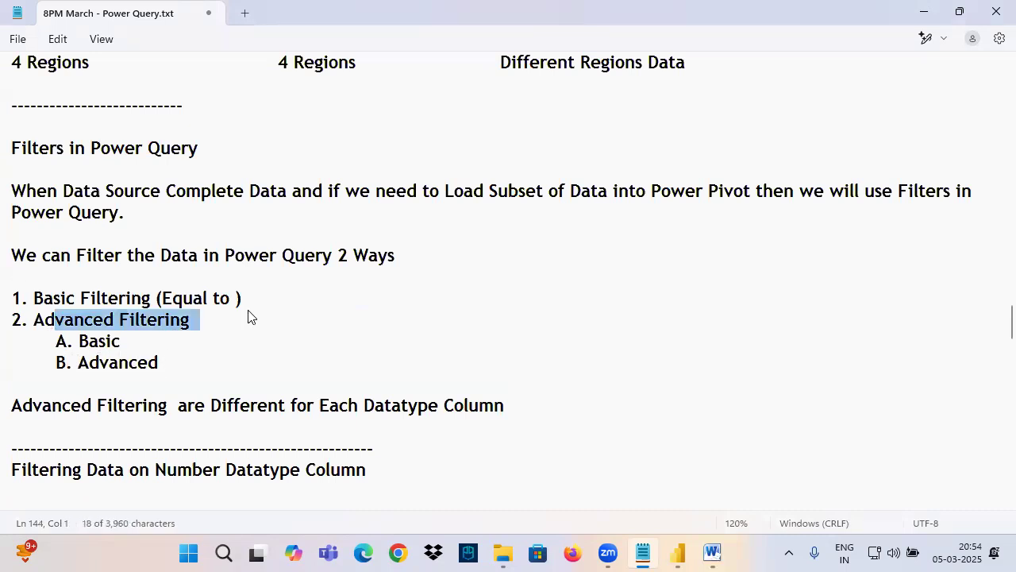
click(76, 341)
drag(101, 343, 177, 358)
mouse_move(705, 540)
click(761, 475)
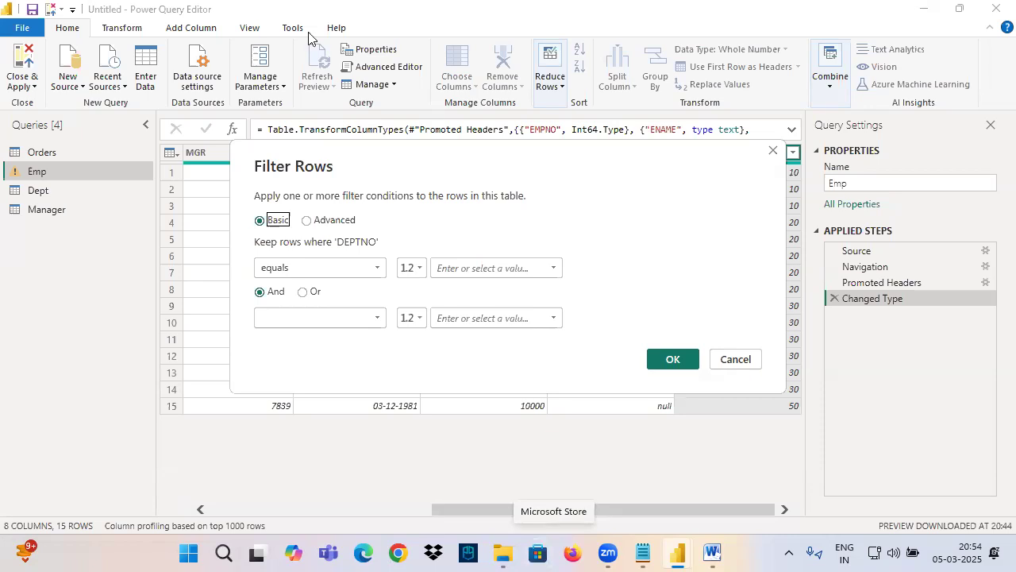
click(731, 359)
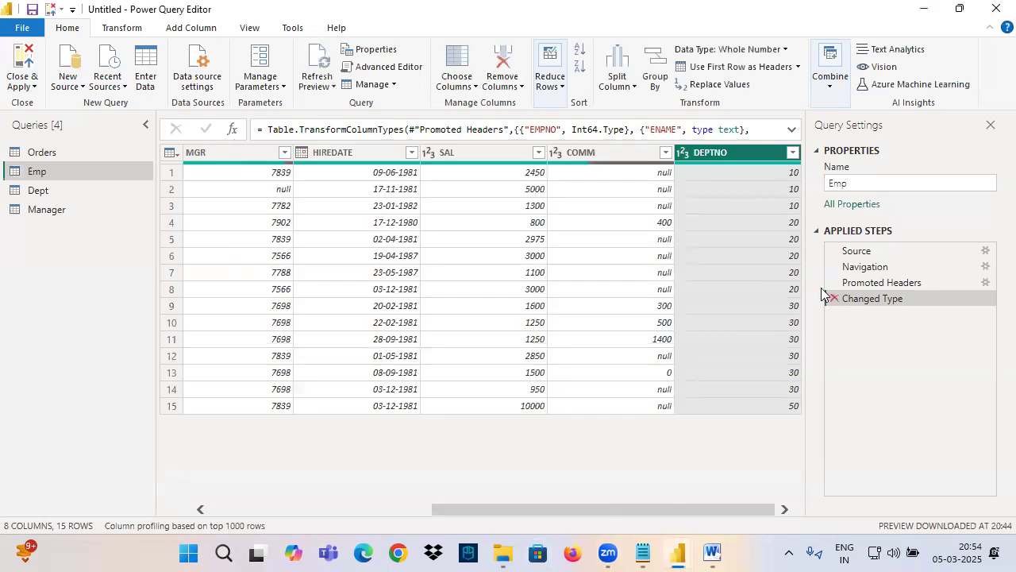
Step: Compare the Basic and Advanced layouts of the DEPTNO Equals filter, and dismiss the dialog without filtering
click(793, 152)
mouse_move(604, 270)
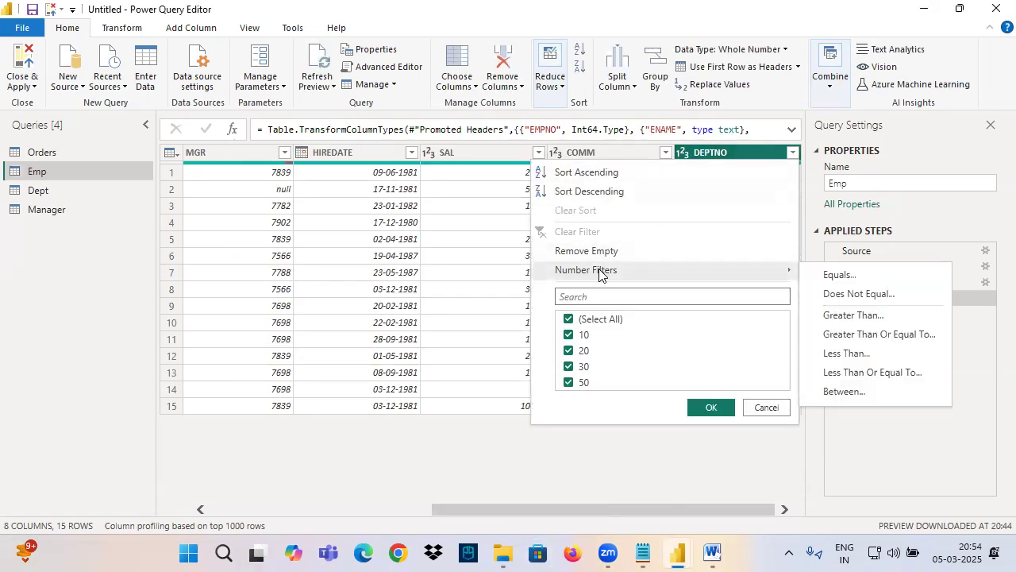
click(837, 276)
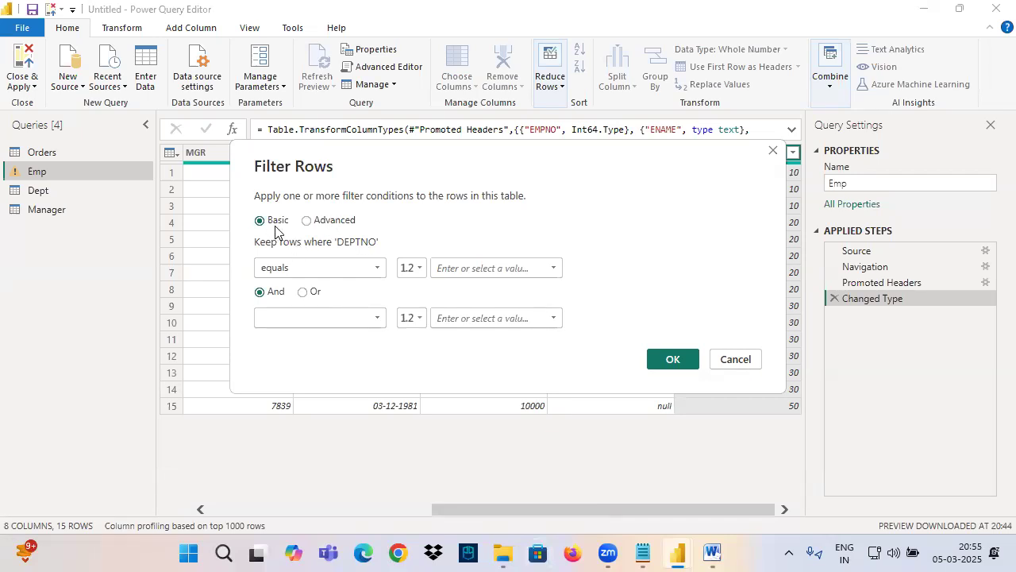
click(331, 229)
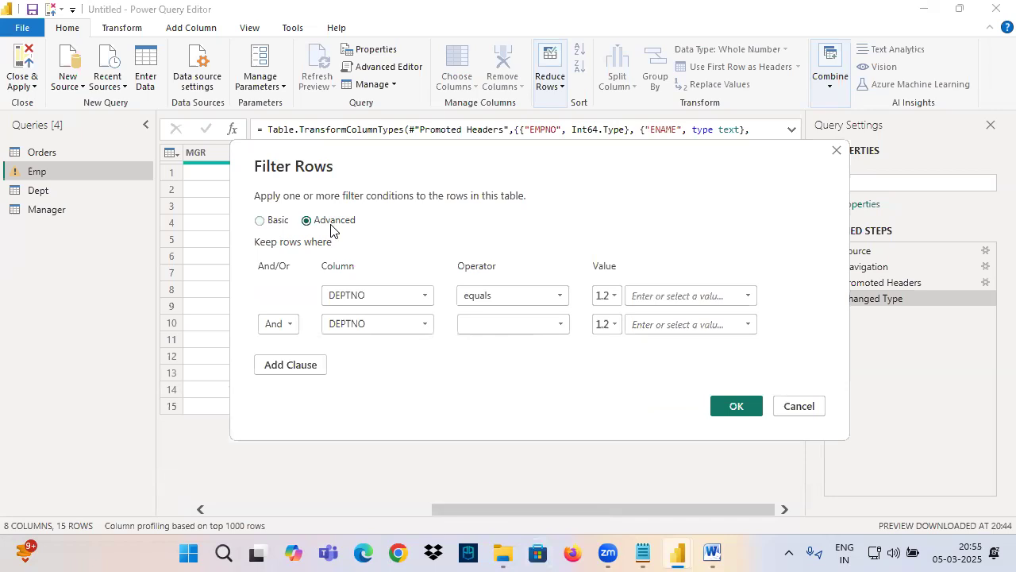
click(273, 224)
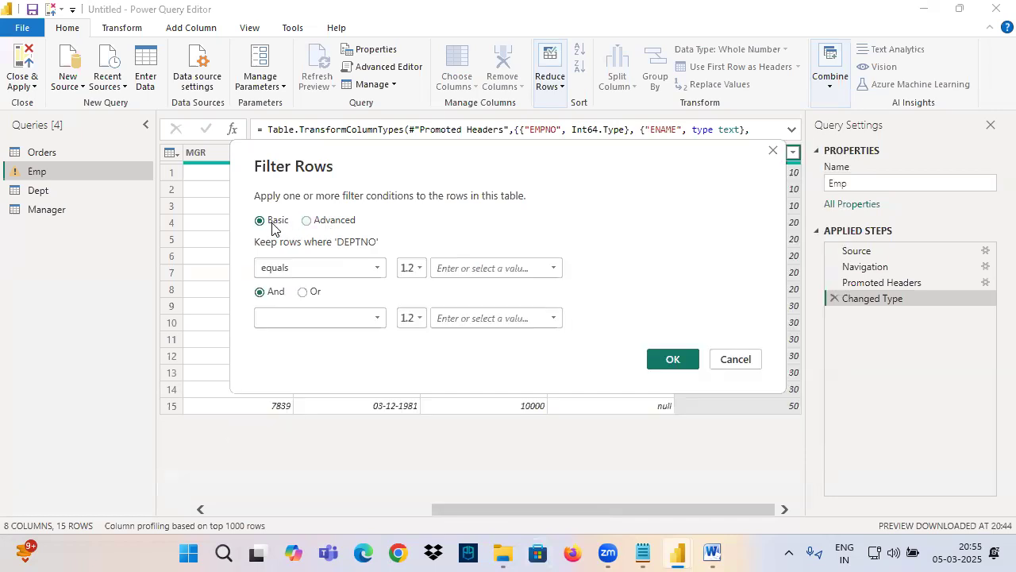
click(719, 359)
Step: Open the Equals number filter on DEPTNO in Basic mode and define the conditions equals 10 and equals 20
click(793, 152)
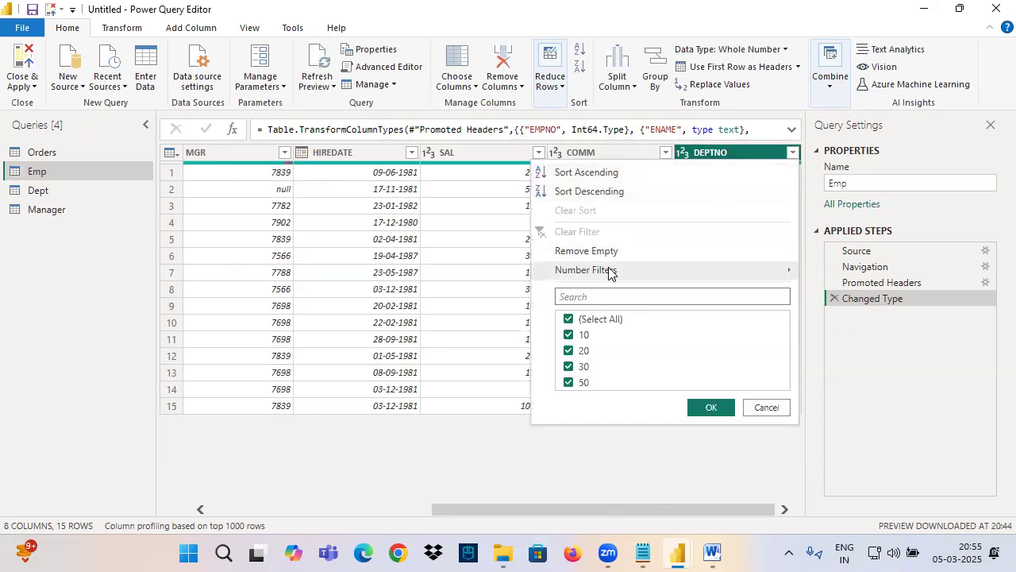
mouse_move(609, 270)
click(840, 272)
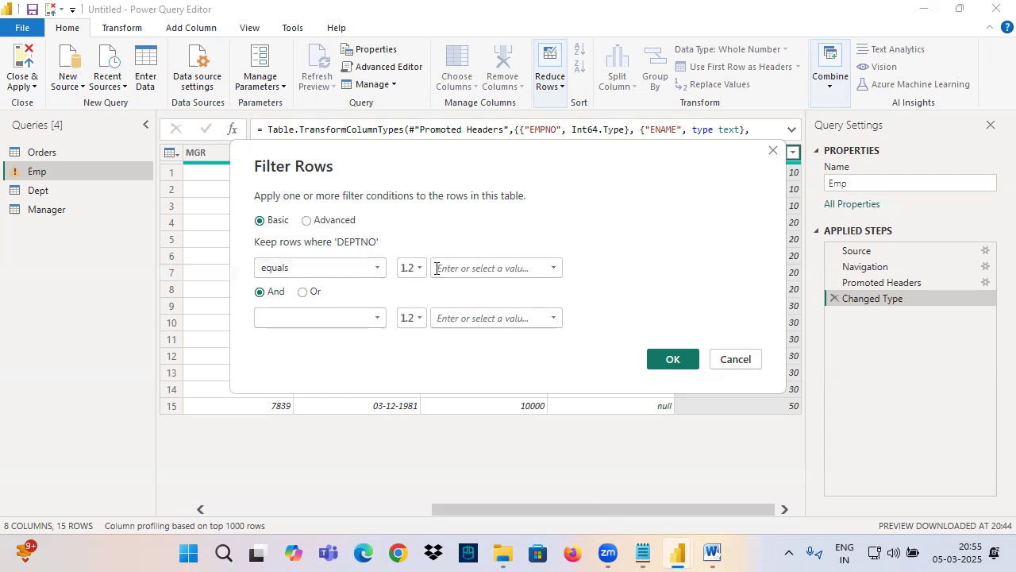
click(548, 267)
click(453, 288)
click(318, 318)
click(294, 352)
click(548, 318)
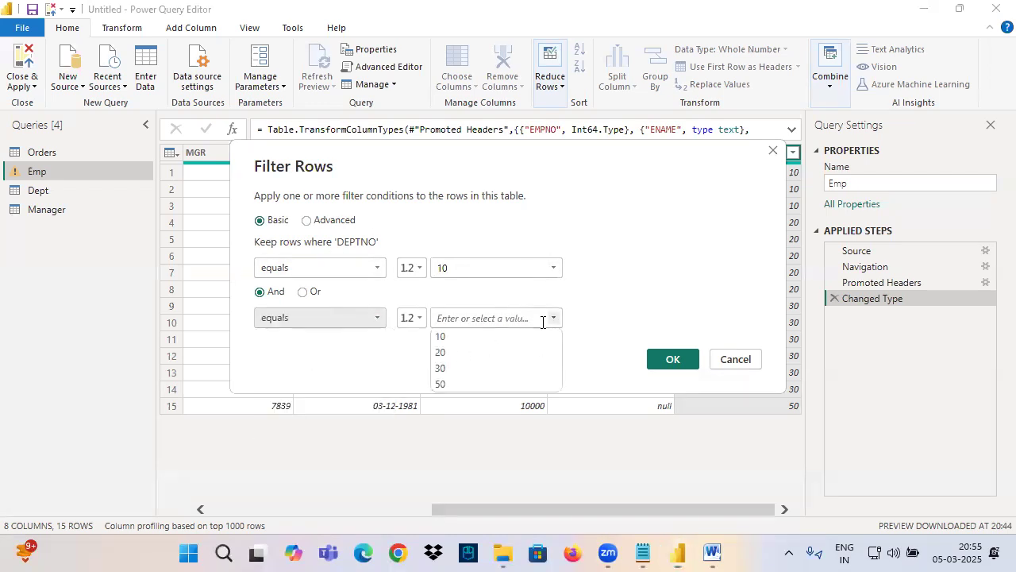
click(445, 353)
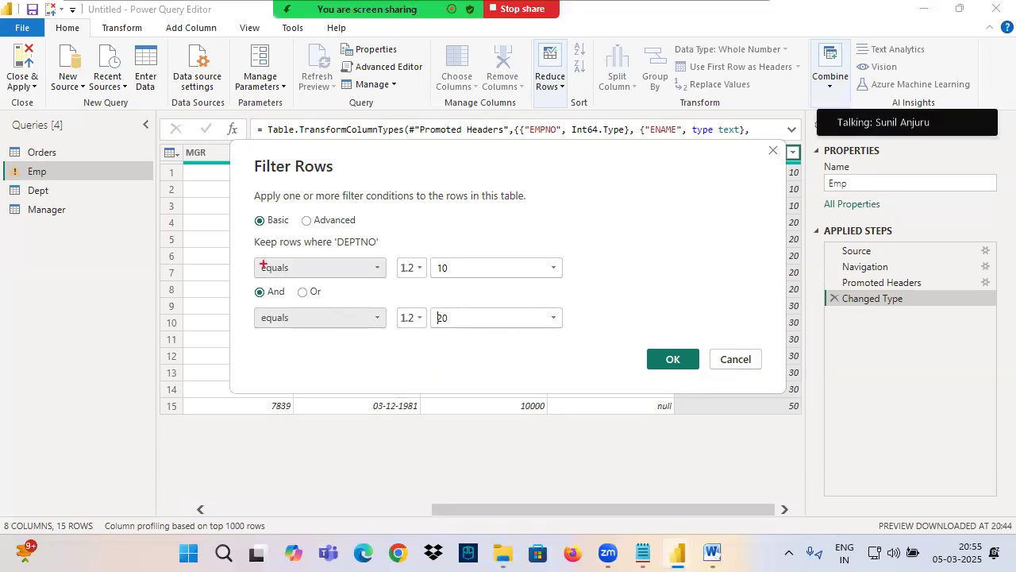
Step: In ink, box both filter conditions, circle the And and Or options between them, and clear the annotations
drag(277, 274, 559, 274)
drag(254, 309, 633, 354)
mouse_move(284, 281)
mouse_down()
mouse_move(265, 278)
mouse_move(259, 307)
mouse_move(292, 279)
mouse_move(337, 302)
mouse_move(321, 282)
mouse_up()
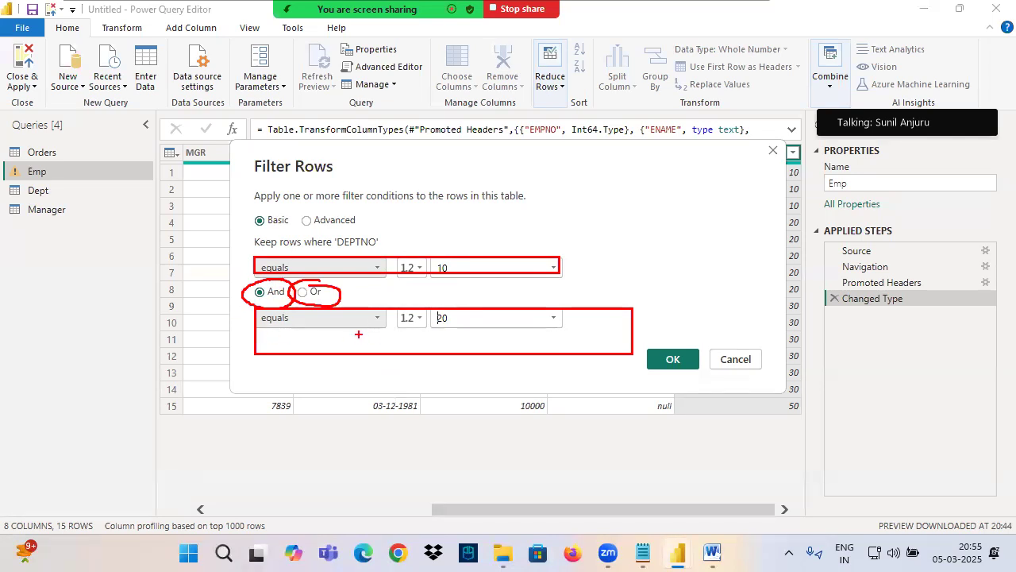
key(Escape)
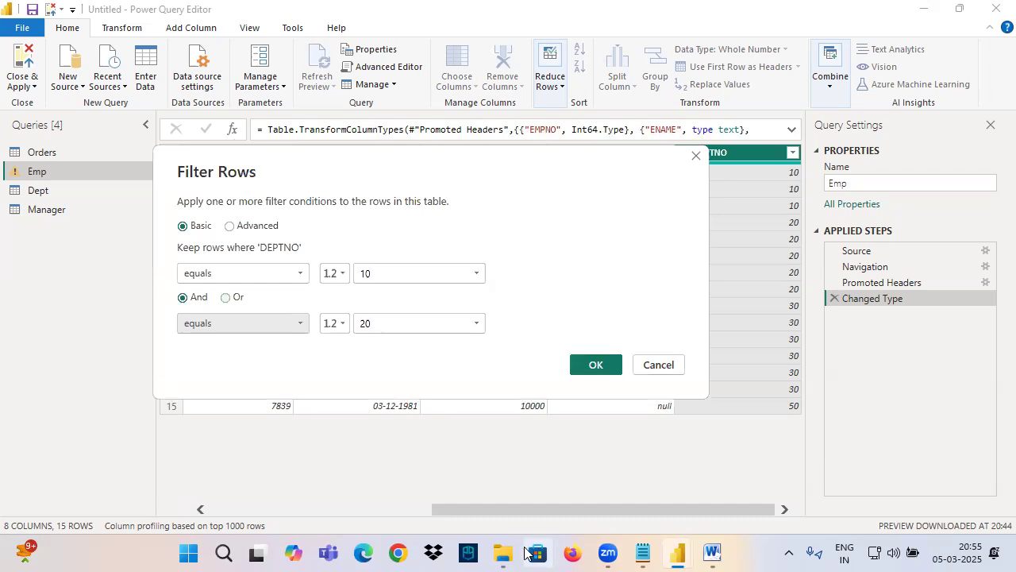
mouse_move(603, 550)
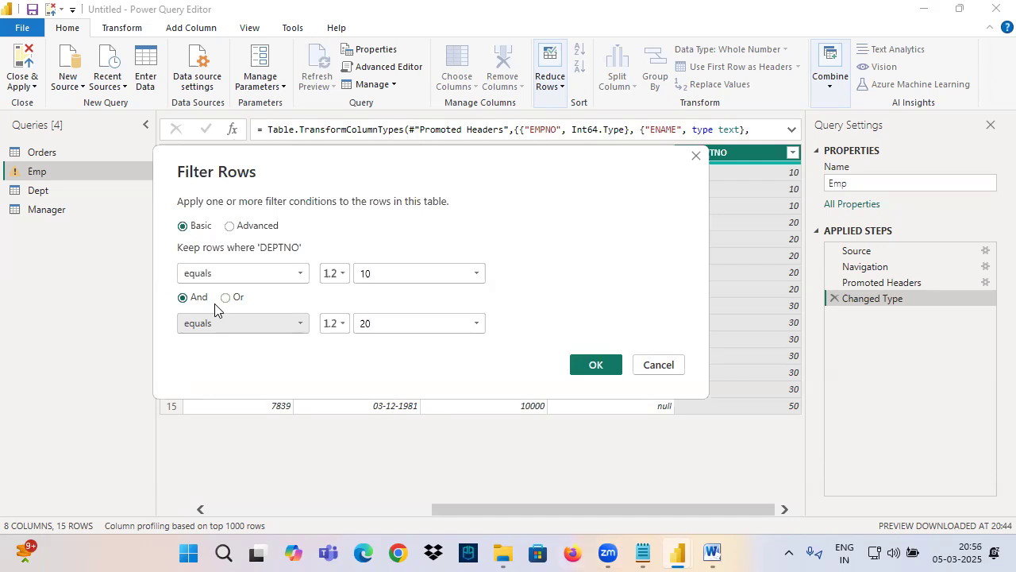
Step: Filter DEPTNO by equals 10 and equals 20, first with And and again with Or, and remove the Filtered Rows step
click(592, 366)
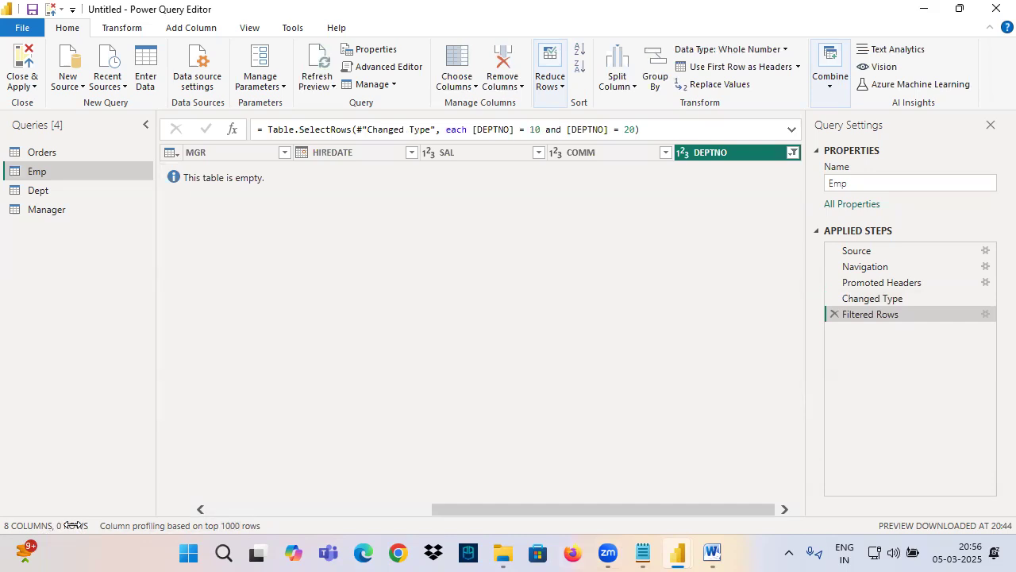
click(986, 314)
click(303, 292)
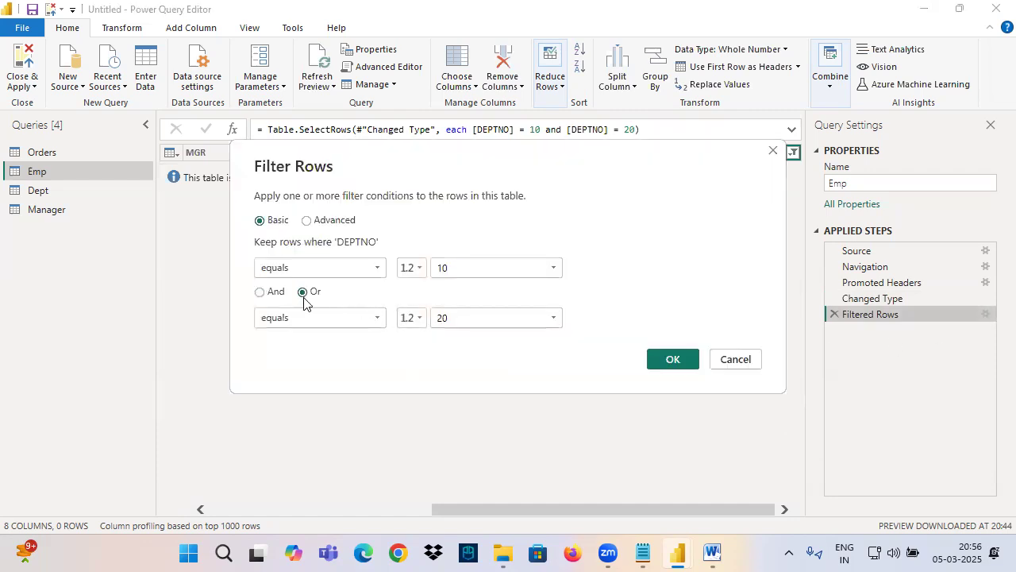
click(671, 359)
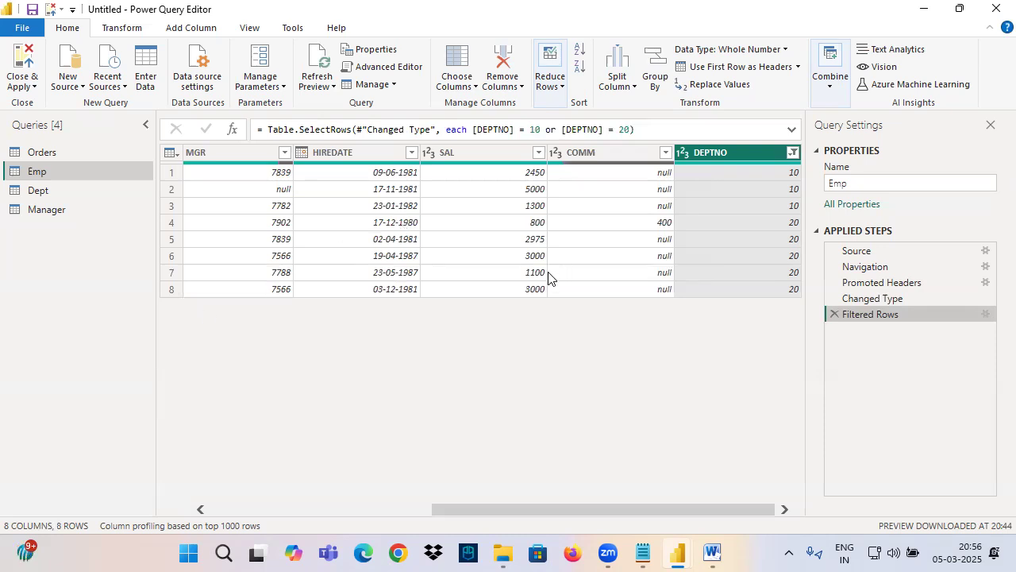
click(837, 317)
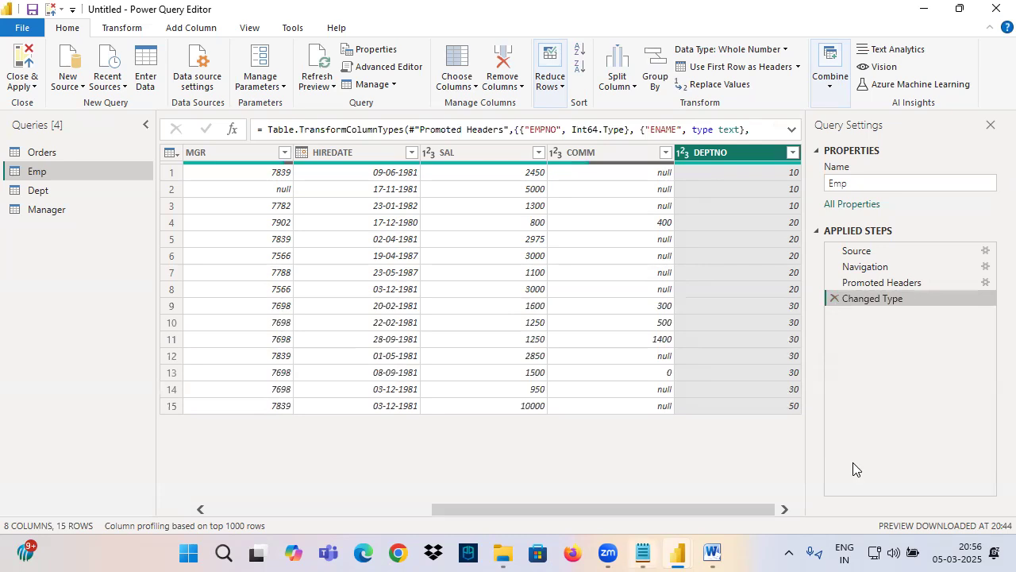
Step: Switch to the Notepad notes and add the heading "OR Logical Function" below the Deptno=10 and Deptno=20 line
click(643, 554)
scroll(130, 334, down, 2)
scroll(130, 334, down, 10)
scroll(79, 392, up, 5)
click(56, 434)
text(OR)
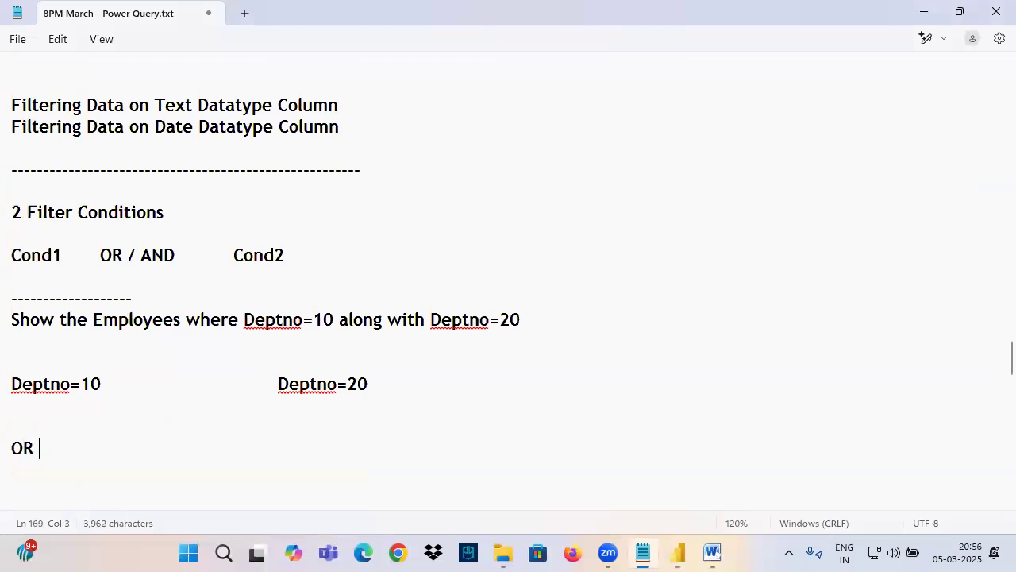
text( Logica)
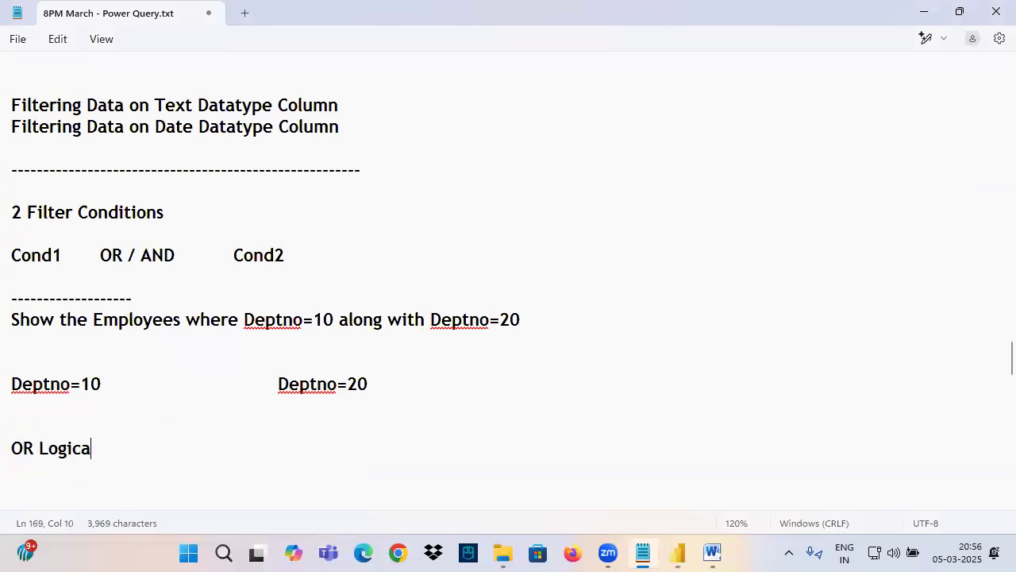
text(l Function)
key(Return)
key(Return)
key(Return)
key(Return)
key(Return)
key(Return)
key(Return)
key(Return)
key(Return)
key(Return)
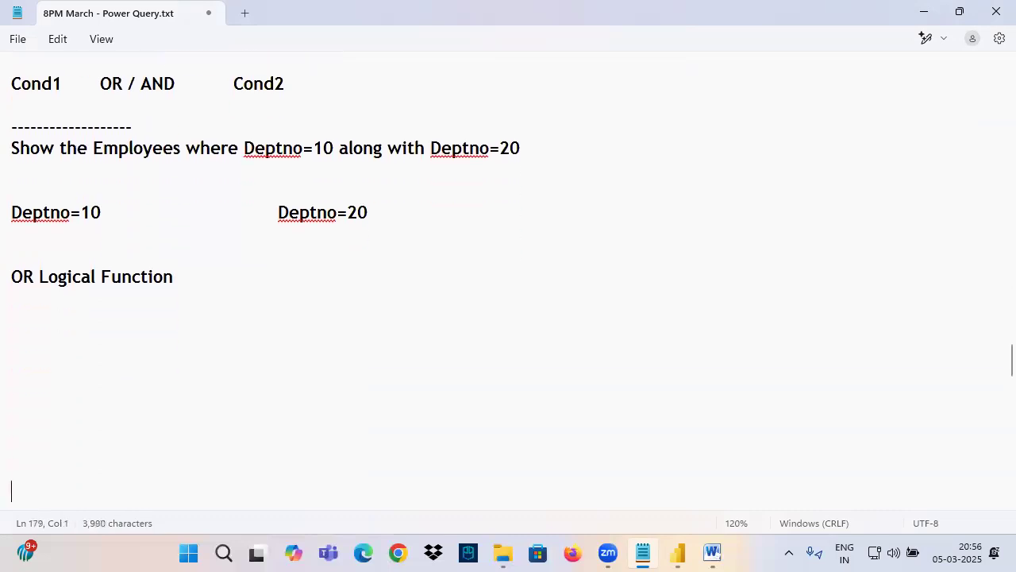
Step: Add a tab-separated header row with Cond1, Cond2 and Result under the OR Logical Function heading
click(33, 336)
text(C)
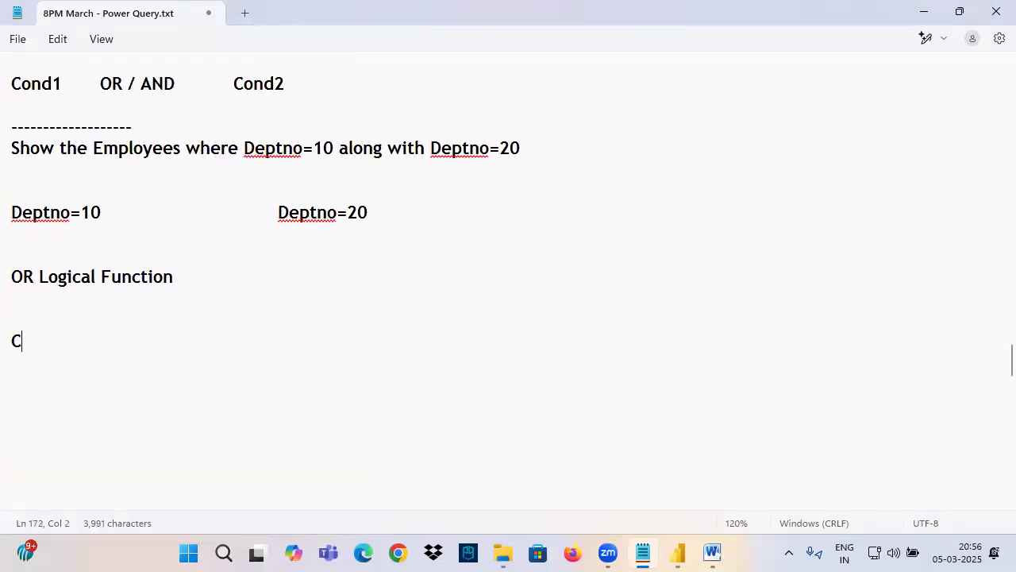
text(ond1)
key(Tab)
key(Tab)
text(Cond2)
key(Tab)
key(Tab)
key(Tab)
text(Result)
key(Return)
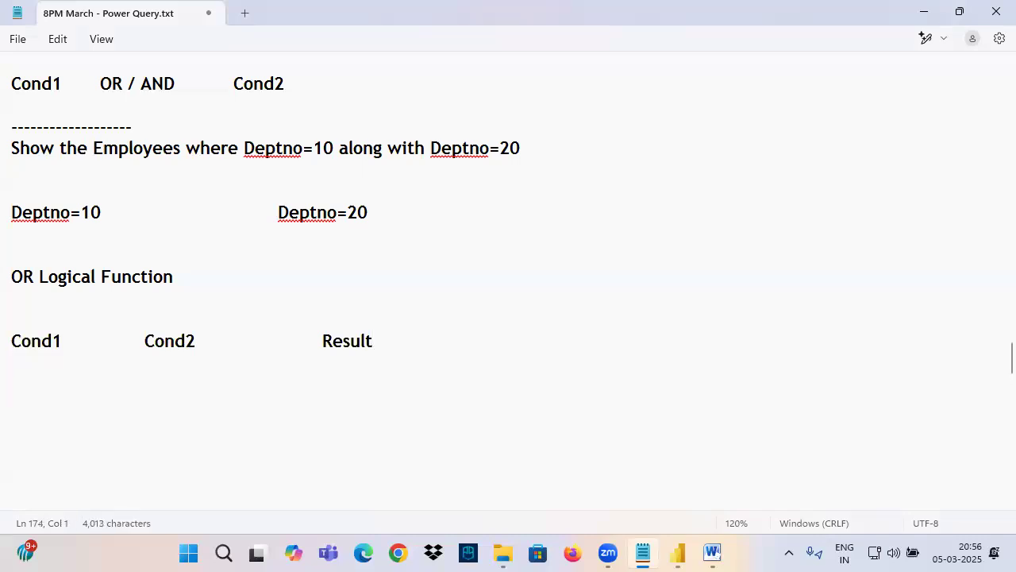
Step: Write the words TRUE and FALSE in red ink in the blank space beside the notes
drag(617, 194, 613, 233)
mouse_move(590, 203)
mouse_down()
mouse_move(651, 190)
mouse_move(644, 223)
mouse_up()
mouse_move(645, 192)
mouse_down()
mouse_move(657, 192)
mouse_move(661, 215)
mouse_up()
mouse_move(668, 192)
mouse_down()
mouse_move(670, 210)
mouse_move(683, 190)
mouse_up()
mouse_move(695, 183)
mouse_down()
mouse_move(711, 211)
mouse_move(715, 196)
mouse_up()
drag(690, 178, 715, 172)
mouse_move(639, 259)
mouse_down()
mouse_move(642, 306)
mouse_move(667, 254)
mouse_up()
mouse_move(641, 279)
mouse_down()
mouse_move(716, 279)
mouse_move(723, 268)
mouse_up()
mouse_move(737, 246)
mouse_down()
mouse_move(749, 271)
mouse_move(809, 272)
mouse_up()
drag(789, 238, 831, 213)
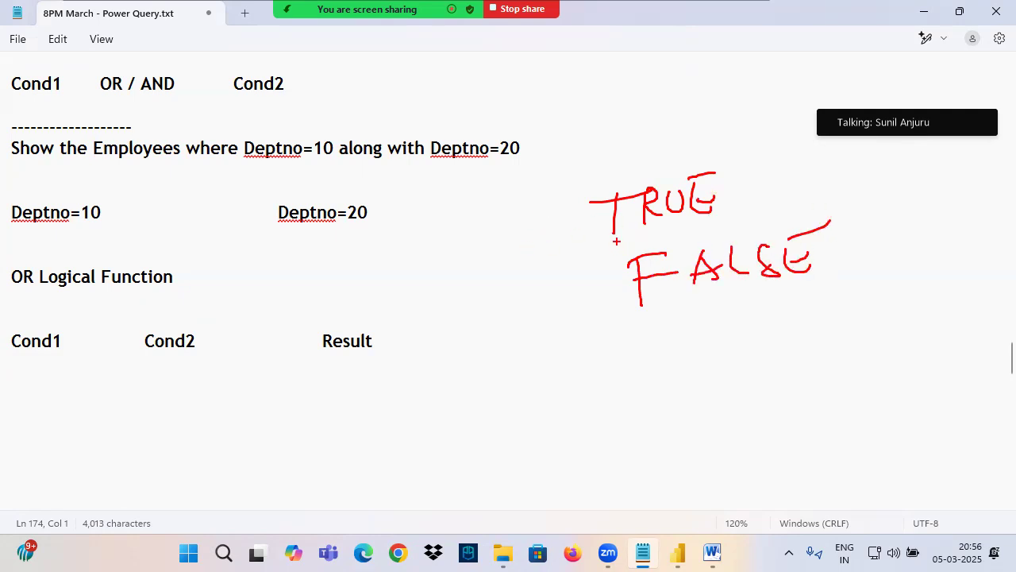
Step: In ink, tick TRUE and cross out FALSE, and underline the Cond1 and Cond2 headers
mouse_move(736, 165)
mouse_down()
mouse_move(743, 194)
mouse_move(801, 142)
mouse_up()
drag(905, 205, 554, 313)
drag(499, 214, 961, 313)
drag(8, 351, 71, 347)
drag(141, 356, 214, 349)
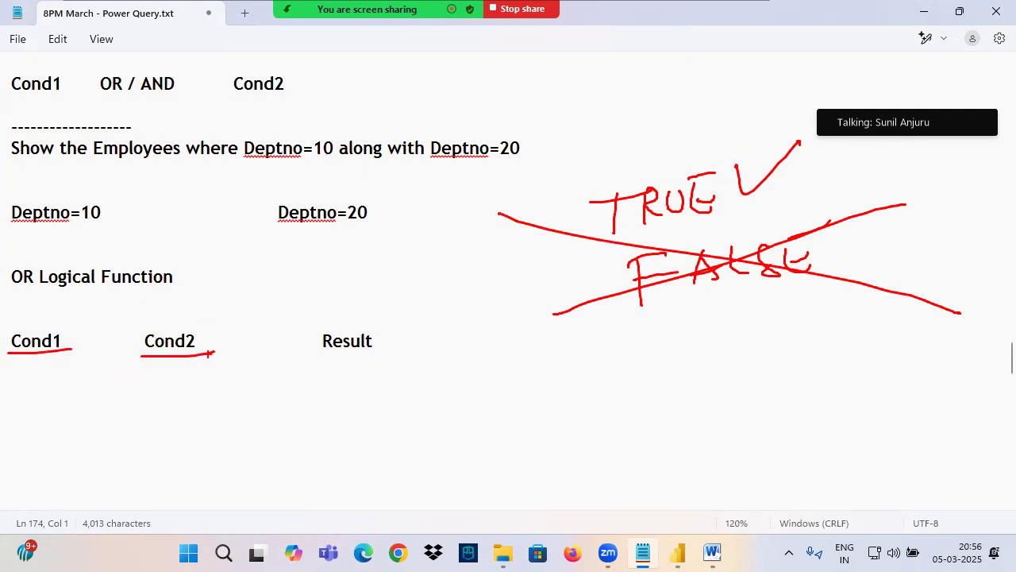
Step: Add the first truth-table row with True under Cond1 and True under Cond2
click(390, 352)
key(Return)
key(Return)
text(True)
key(Tab)
key(Tab)
Step: Add the second truth-table row with True under Cond1 and False under Cond2, correcting the misspelled False
key(Tab)
text(True)
key(Return)
text(True)
Step: Add the last two truth-table rows: False with True, and False with False
key(Tab)
key(Tab)
key(Tab)
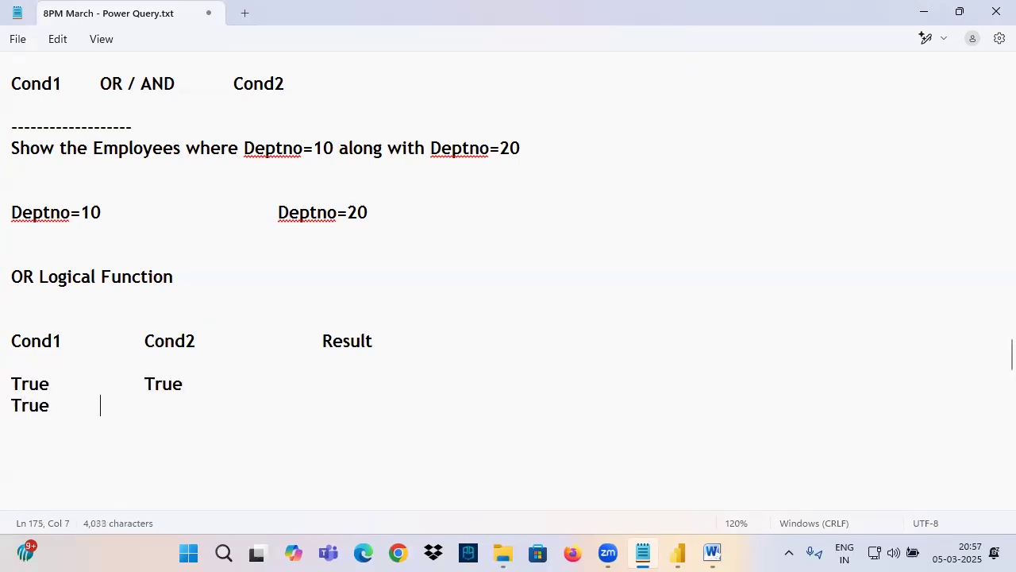
text(Flase)
key(Return)
key(BackSpace)
key(BackSpace)
key(BackSpace)
key(BackSpace)
key(BackSpace)
text(alse)
key(Return)
text(False)
key(Tab)
key(Tab)
key(Tab)
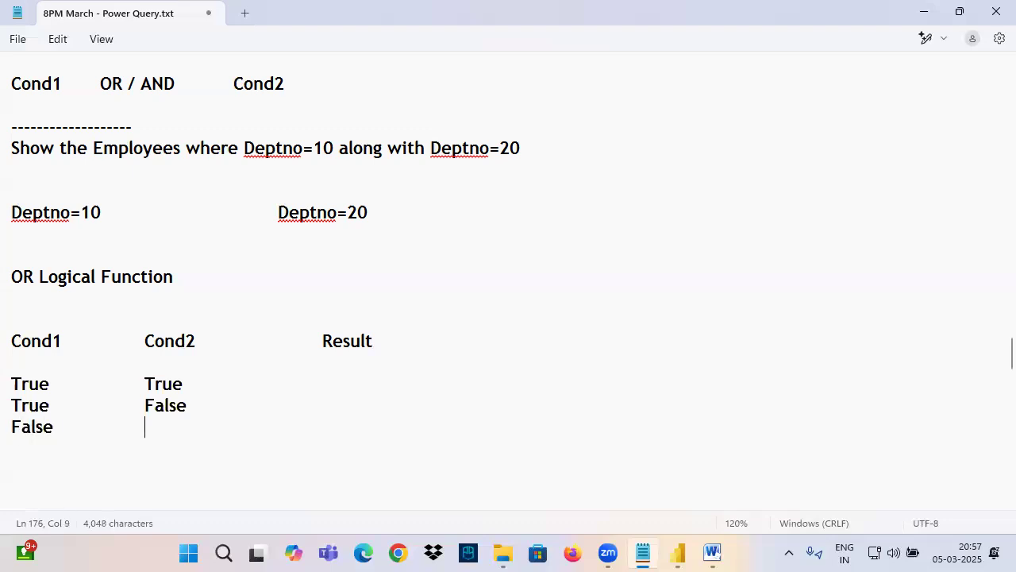
text(True)
key(Return)
text(False)
key(Tab)
key(Tab)
text(False)
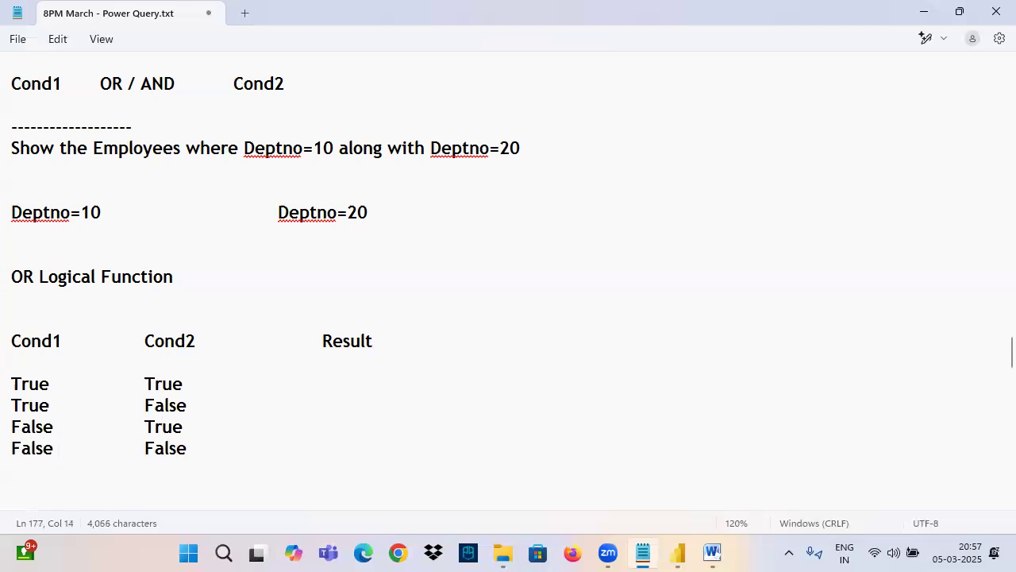
Step: Copy the Logical Function truth table and paste it below a new dashed separator line
drag(38, 276, 310, 457)
key(ctrl+c)
scroll(217, 397, down, 2)
click(28, 361)
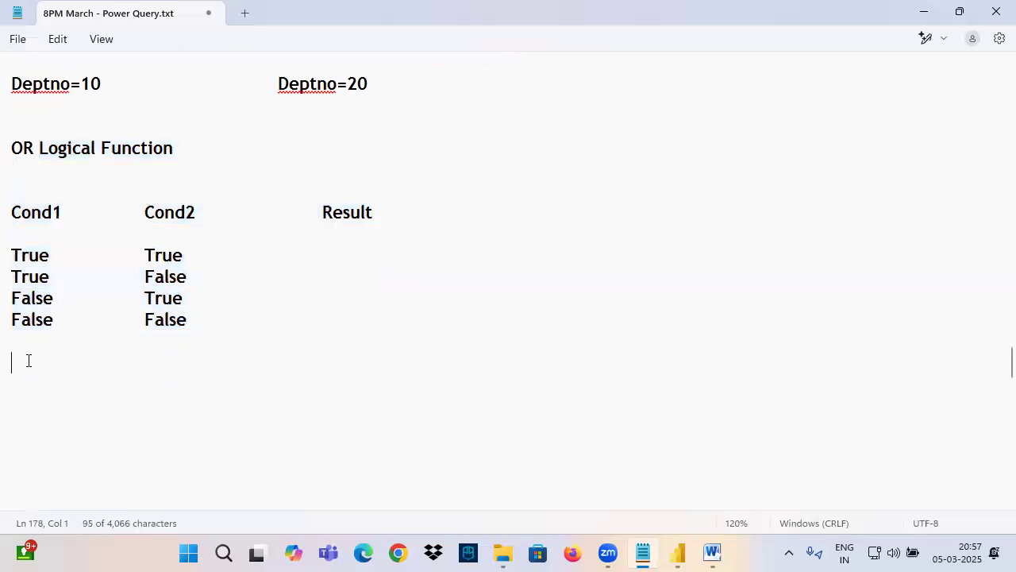
text(----------)
key(Return)
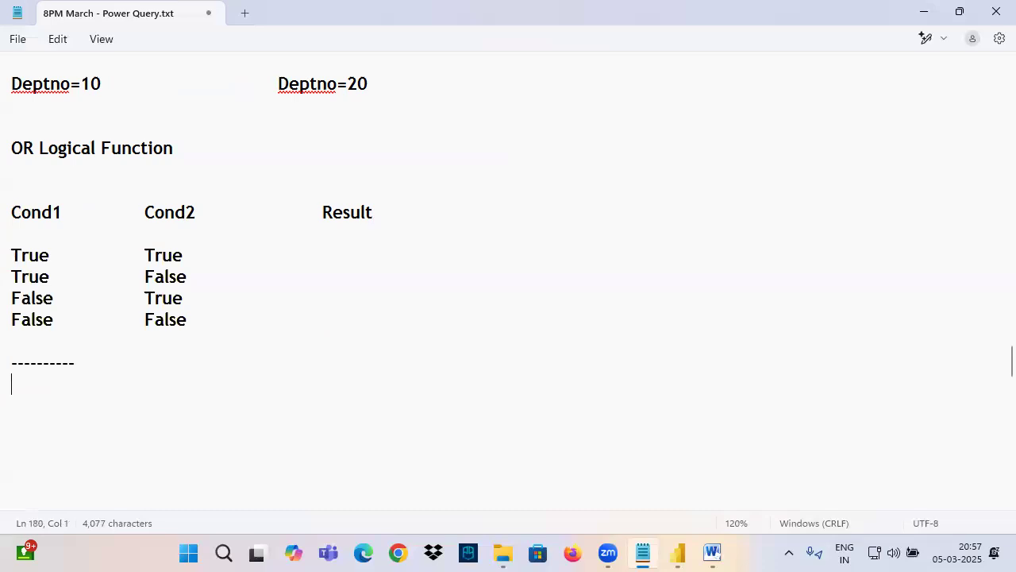
key(ctrl+v)
Step: Prefix the heading of the pasted table with AND so it reads "AND Logical Function"
drag(12, 62, 309, 238)
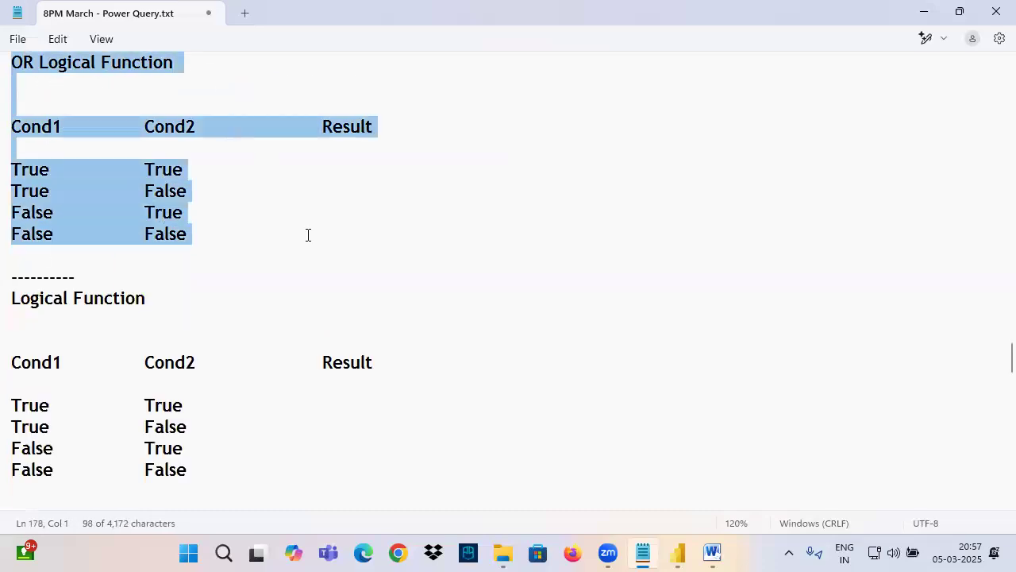
click(19, 296)
text(AND)
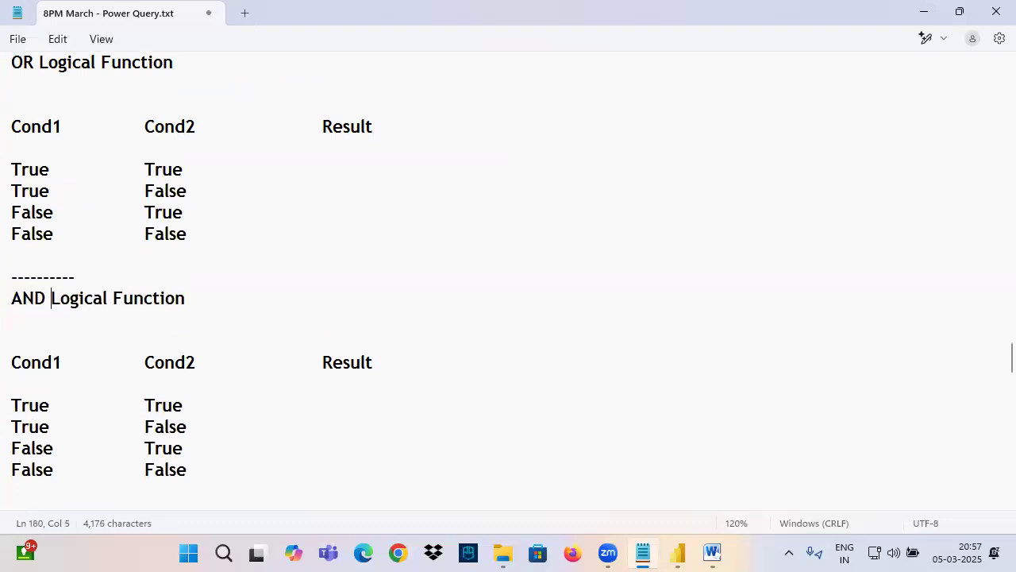
Step: Remove the extra blank line below both the OR and the AND Logical Function headings
scroll(68, 300, up, 2)
drag(11, 190, 61, 254)
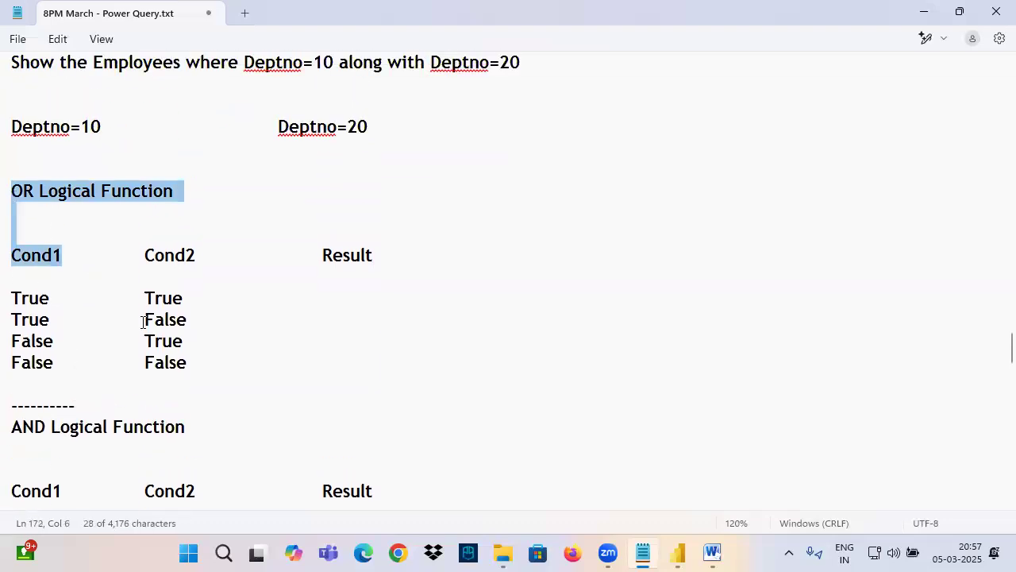
drag(142, 321, 204, 370)
click(193, 205)
key(BackSpace)
scroll(68, 349, down, 2)
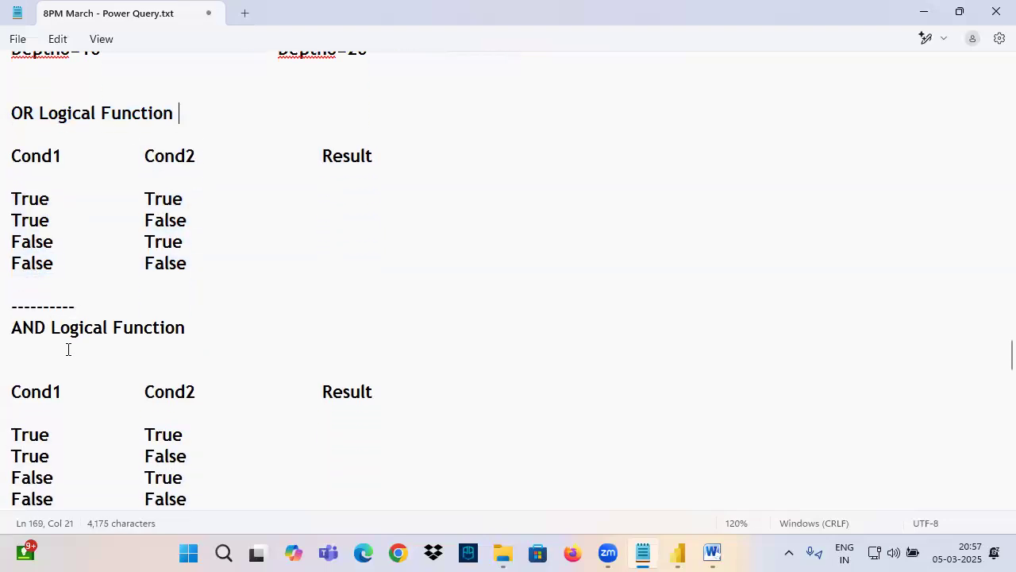
drag(14, 277, 214, 281)
click(211, 281)
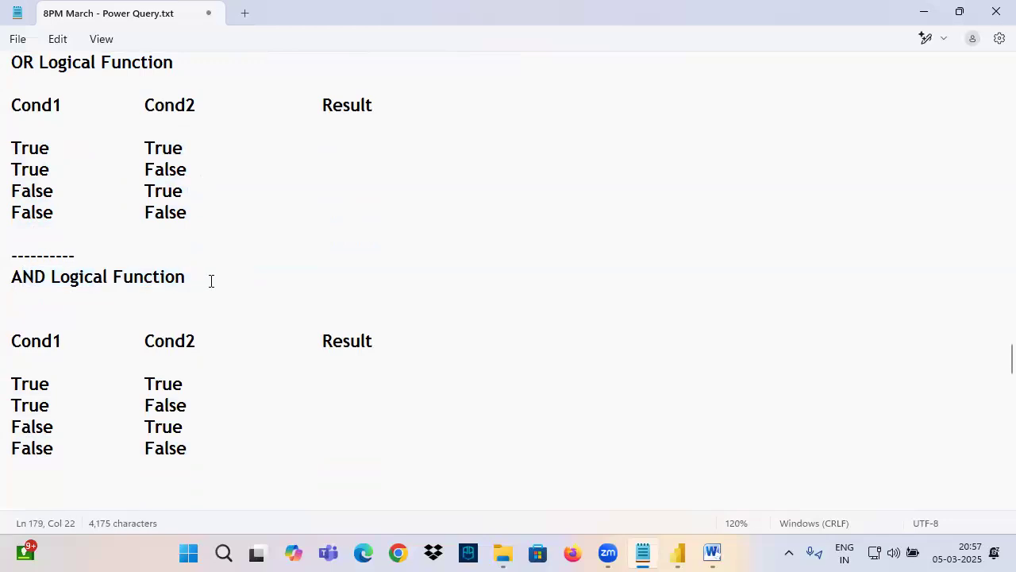
key(BackSpace)
Step: Enter True as the Result for the True/True and True/False rows of the OR table
scroll(218, 290, up, 3)
drag(12, 255, 174, 256)
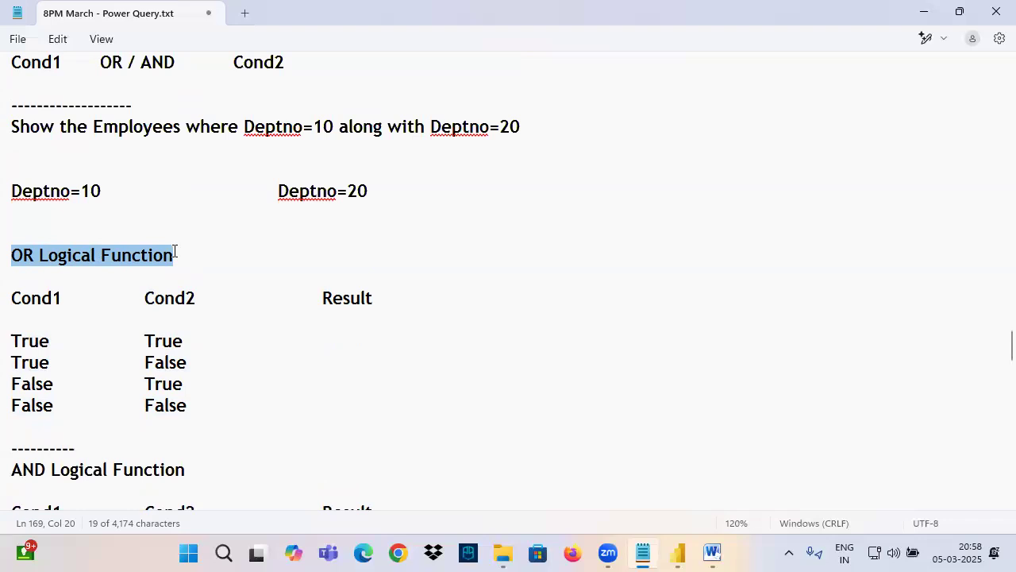
click(189, 347)
key(Tab)
key(Tab)
key(Tab)
key(Tab)
text(True)
click(208, 368)
key(Tab)
key(Tab)
key(Tab)
text(True)
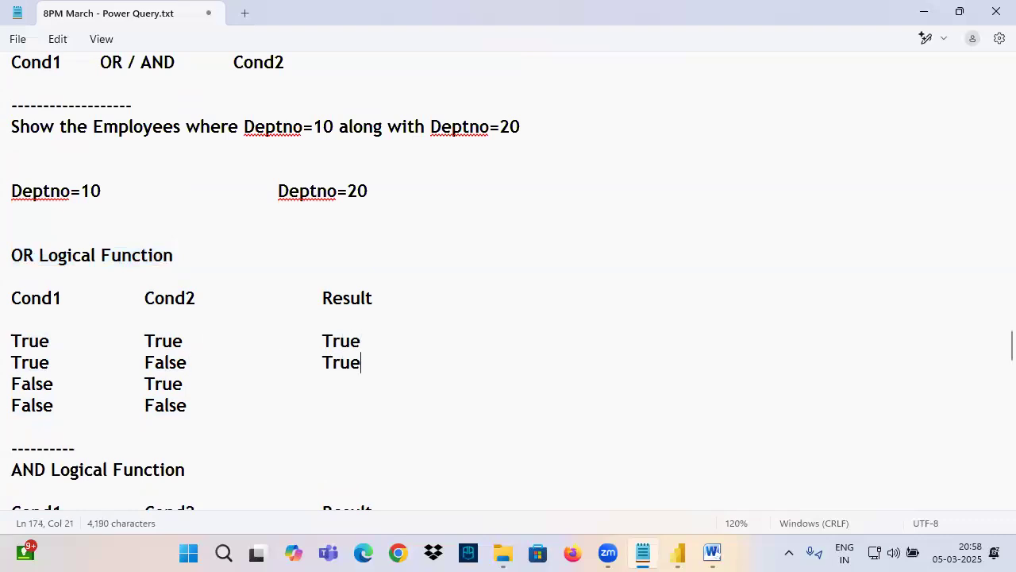
Step: Complete the OR table's Result column with True for False/True and False for False/False
click(209, 385)
key(Tab)
key(Tab)
key(Tab)
key(Tab)
text(True)
click(288, 409)
key(Tab)
key(Tab)
key(Tab)
key(Tab)
text(False)
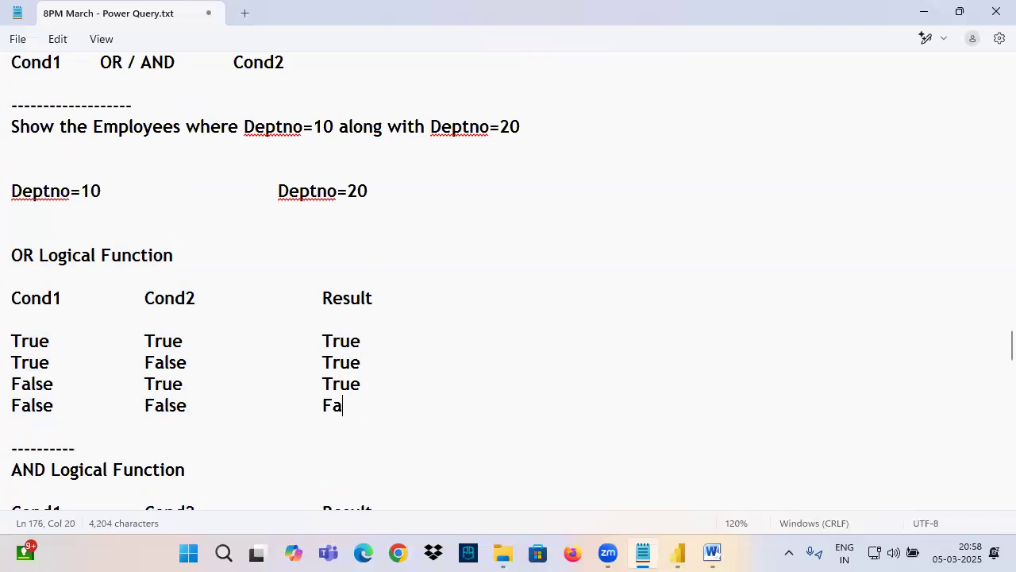
Step: Underline the OR heading and the second and third truth-table rows in ink, and clear the annotations
drag(6, 273, 118, 270)
drag(8, 373, 207, 370)
drag(311, 372, 403, 370)
mouse_move(2, 393)
mouse_down()
mouse_move(378, 411)
mouse_move(377, 389)
mouse_up()
key(Escape)
Step: In ink, underline the OR heading, bracket and tick the True results, and box and cross out the False result
key(ctrl+2)
drag(7, 274, 99, 274)
mouse_move(355, 318)
mouse_down()
mouse_move(371, 384)
mouse_move(320, 389)
mouse_up()
drag(311, 332, 512, 284)
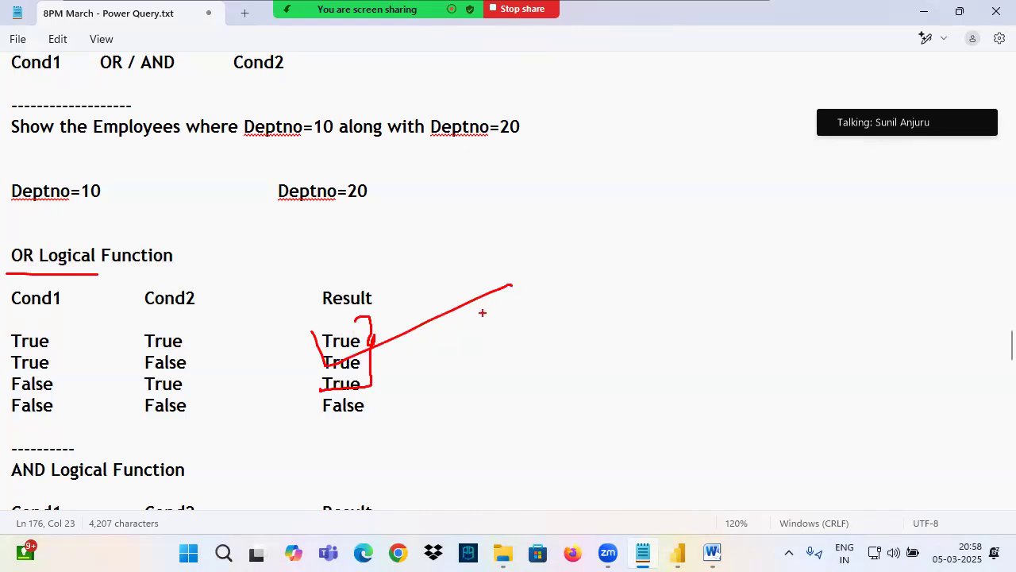
drag(308, 400, 400, 424)
drag(395, 395, 308, 436)
drag(302, 384, 457, 451)
Step: Write a circled OR between Cond1 and Cond2, mark the True and False results again, and clear all ink
mouse_move(4, 272)
mouse_down()
mouse_move(130, 270)
mouse_move(84, 288)
mouse_move(100, 309)
mouse_move(116, 302)
mouse_move(111, 276)
mouse_up()
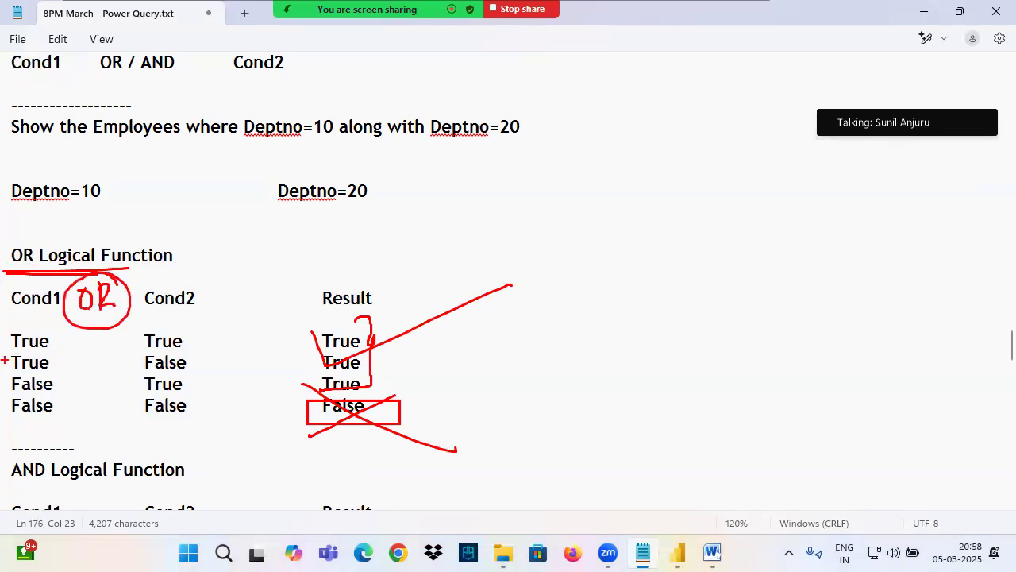
mouse_move(318, 334)
mouse_down()
mouse_move(335, 376)
mouse_move(461, 285)
mouse_up()
drag(371, 386, 284, 433)
drag(303, 376, 396, 425)
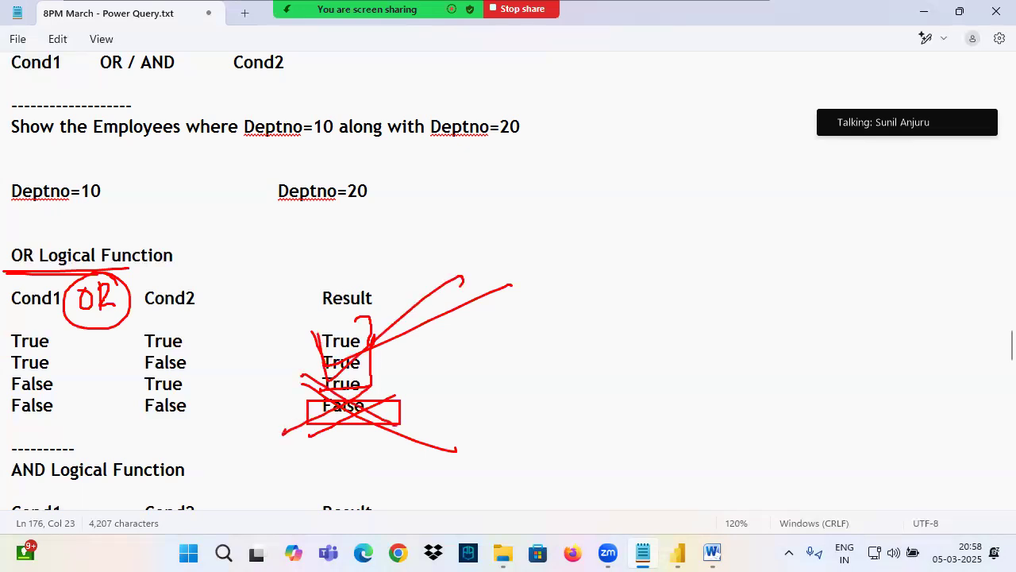
key(Escape)
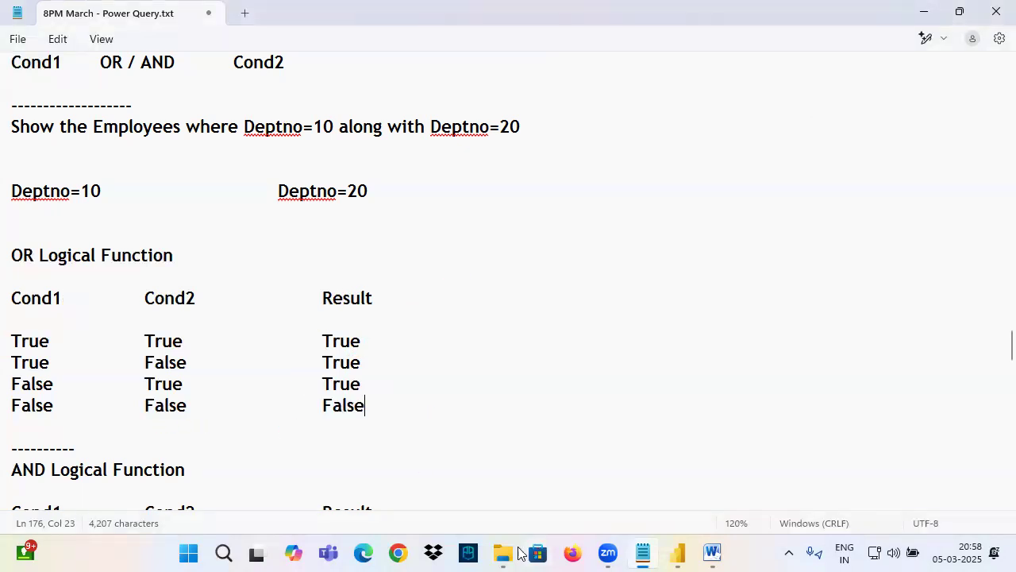
Step: Highlight the completed OR truth table and the AND Logical Function heading for review
mouse_move(604, 546)
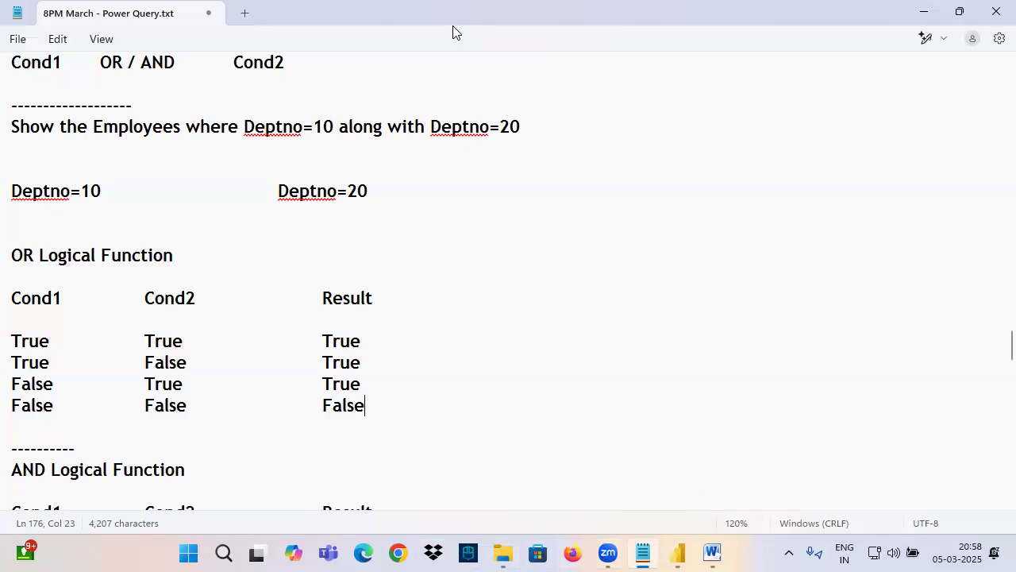
drag(14, 257, 430, 432)
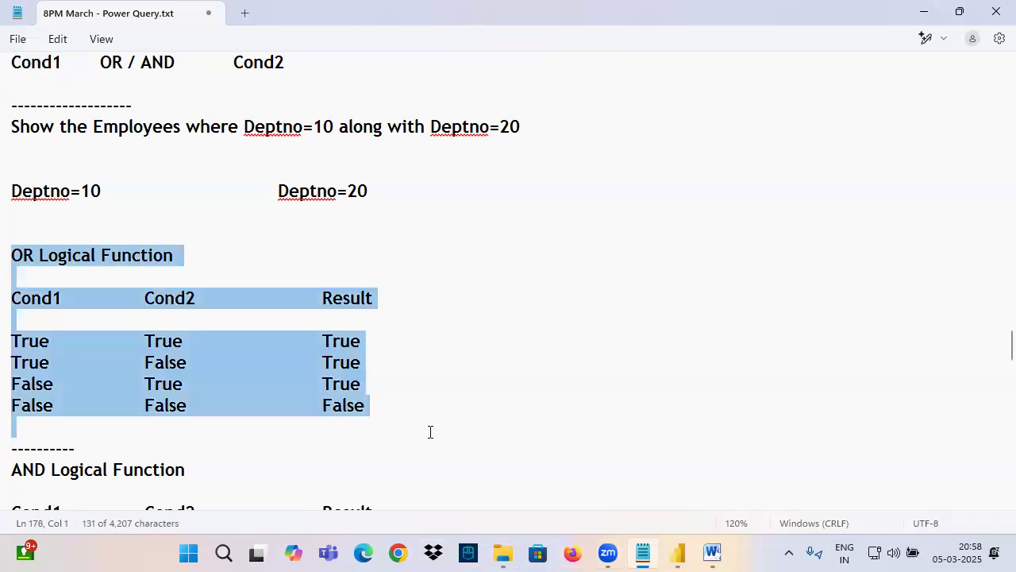
scroll(362, 344, down, 3)
drag(11, 274, 346, 289)
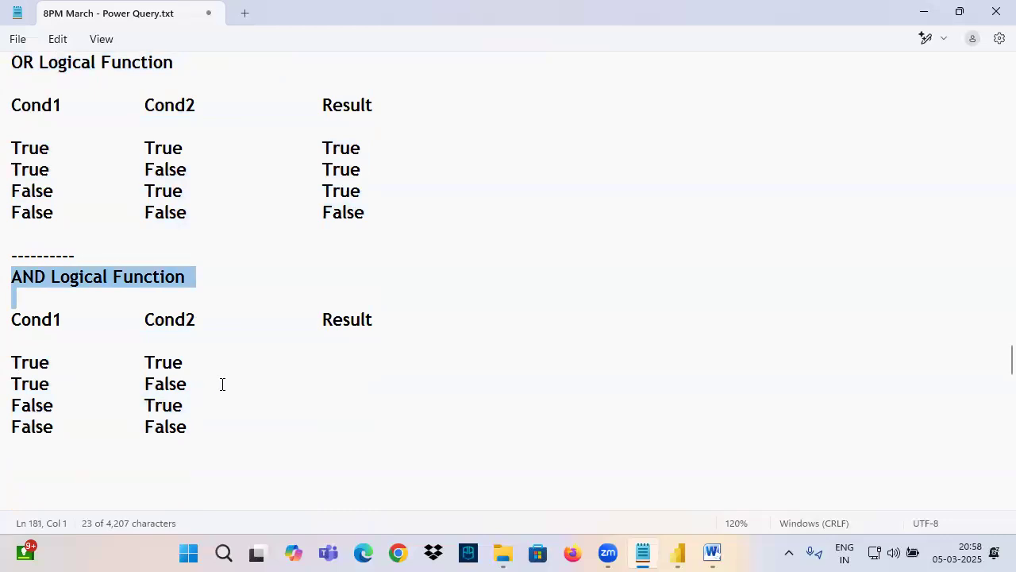
Step: In the AND table, enter the Result True for the True/True row and False for the True/False row
click(201, 363)
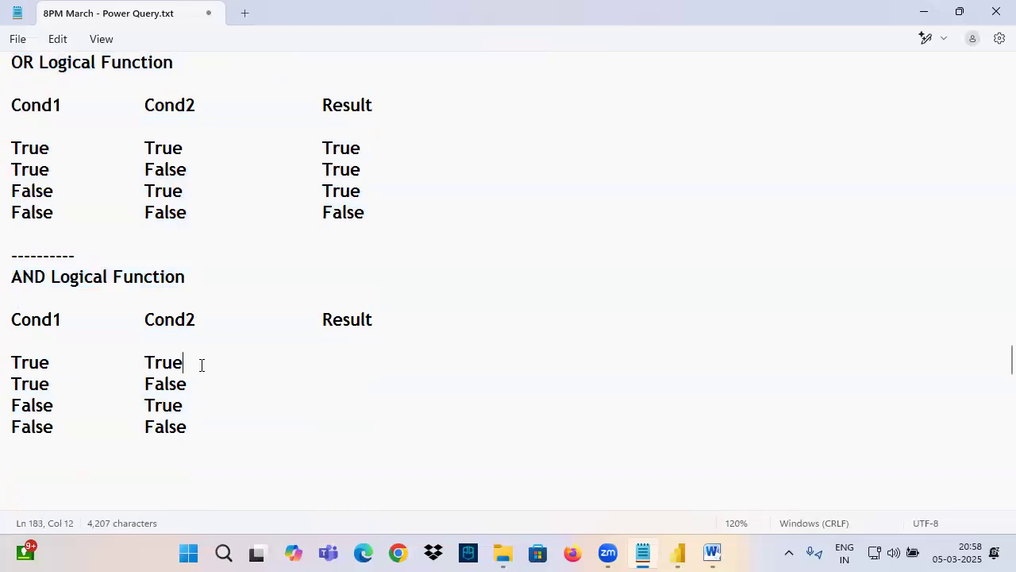
key(Tab)
key(Tab)
key(Tab)
text(True)
click(487, 388)
key(Tab)
key(Tab)
key(Tab)
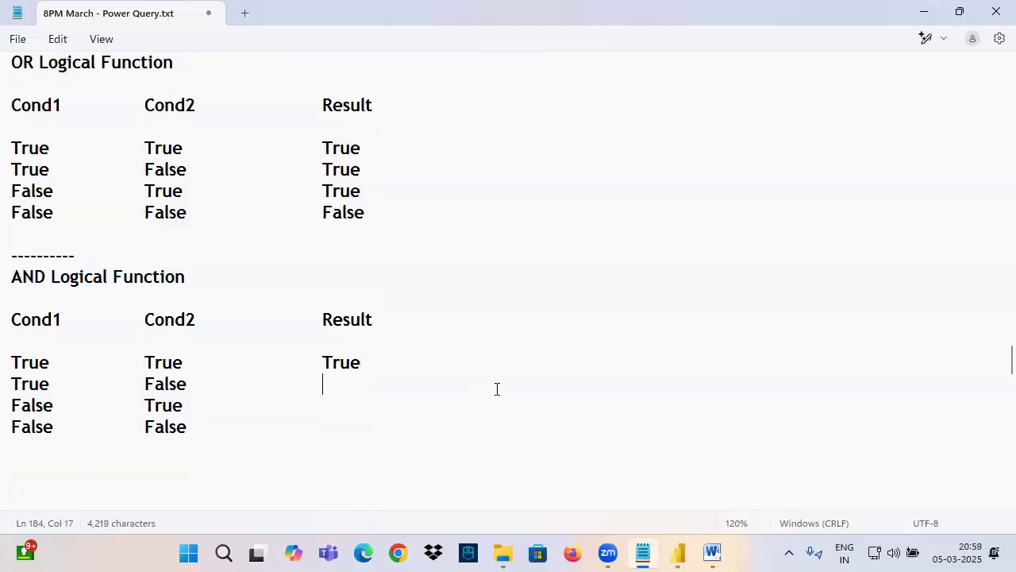
text(False)
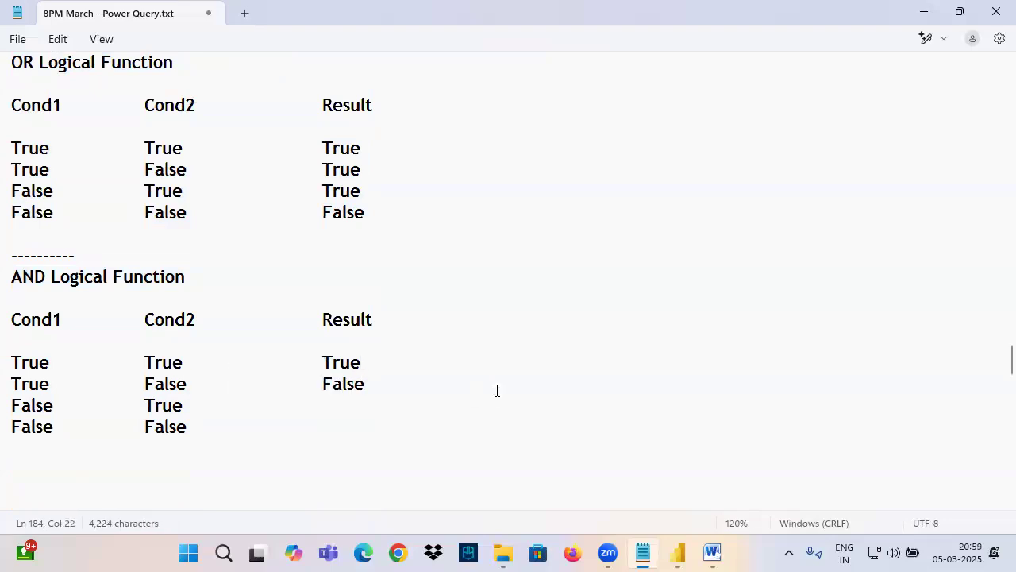
Step: Complete the AND table's Result column with False for the False/True and False/False rows
click(213, 404)
key(Tab)
key(Tab)
key(Tab)
text(False)
click(194, 425)
key(Tab)
key(Tab)
key(Tab)
text(False)
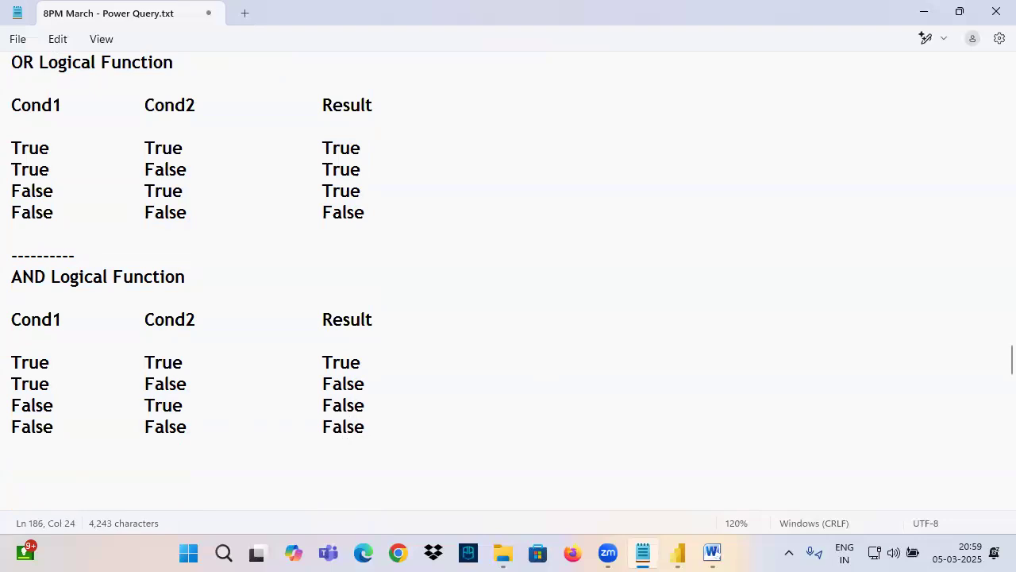
Step: Highlight the OR and AND Logical Function headings and the OR truth table for review
drag(13, 62, 101, 64)
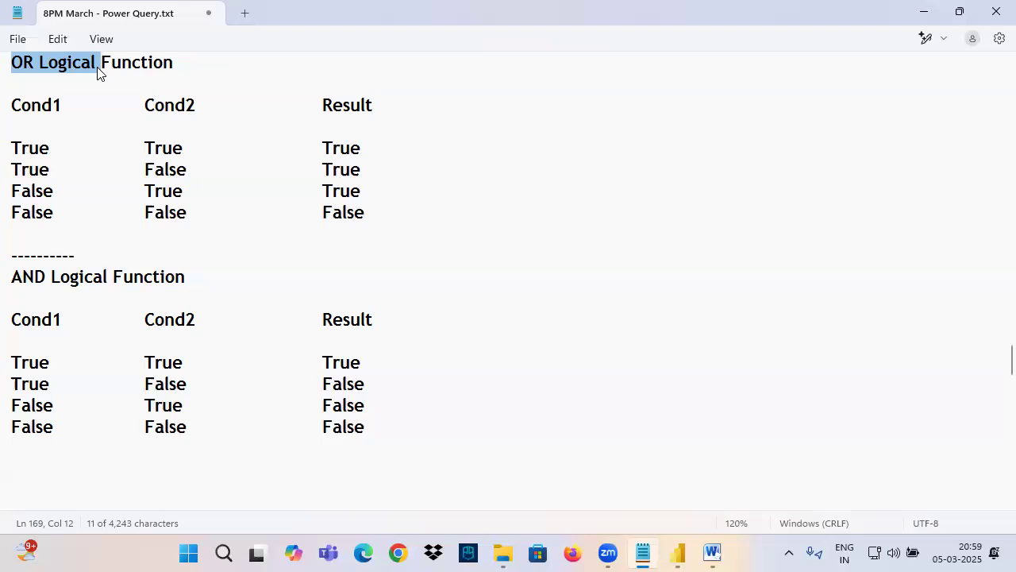
drag(23, 276, 243, 278)
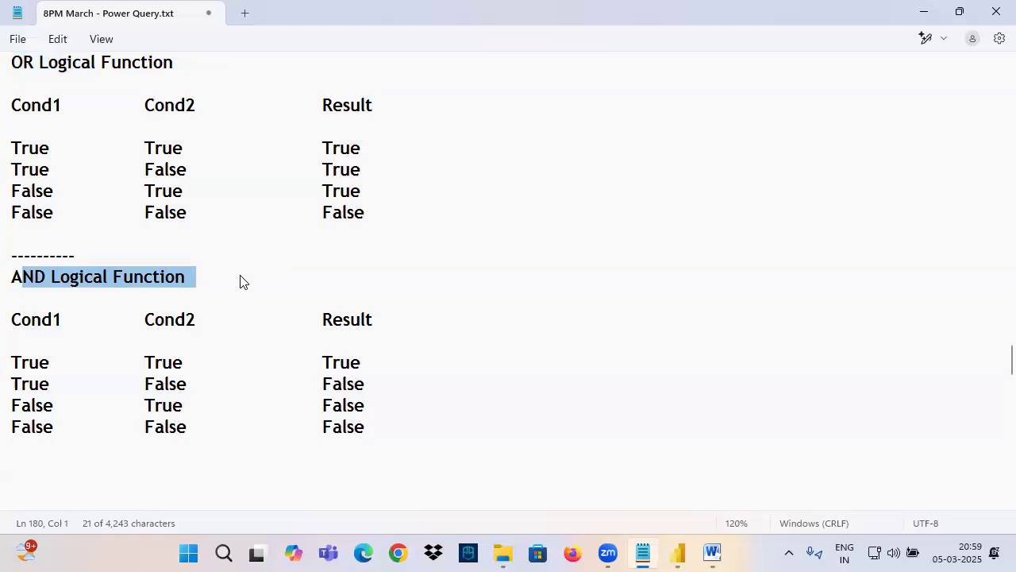
scroll(107, 278, up, 2)
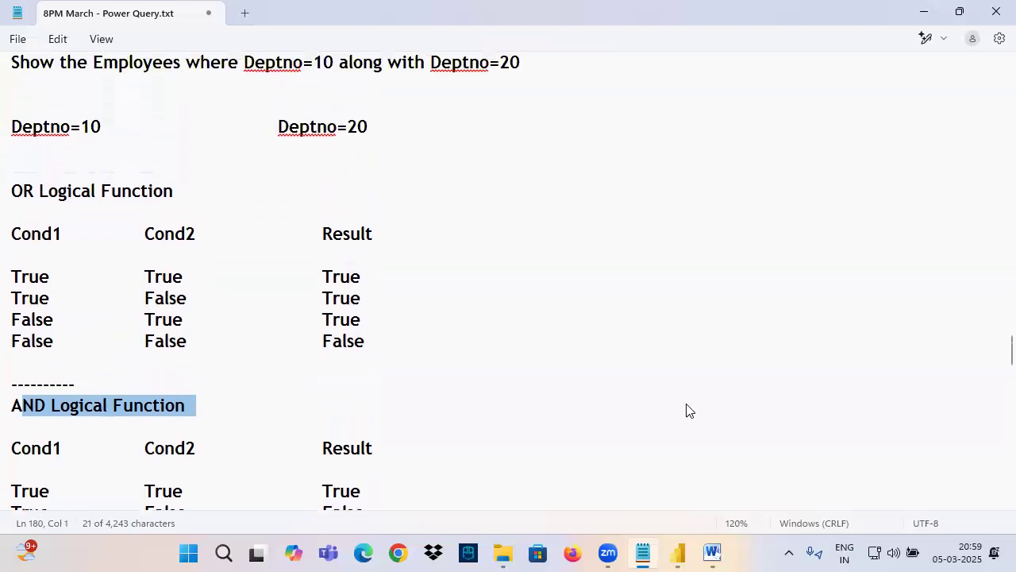
drag(23, 195, 360, 340)
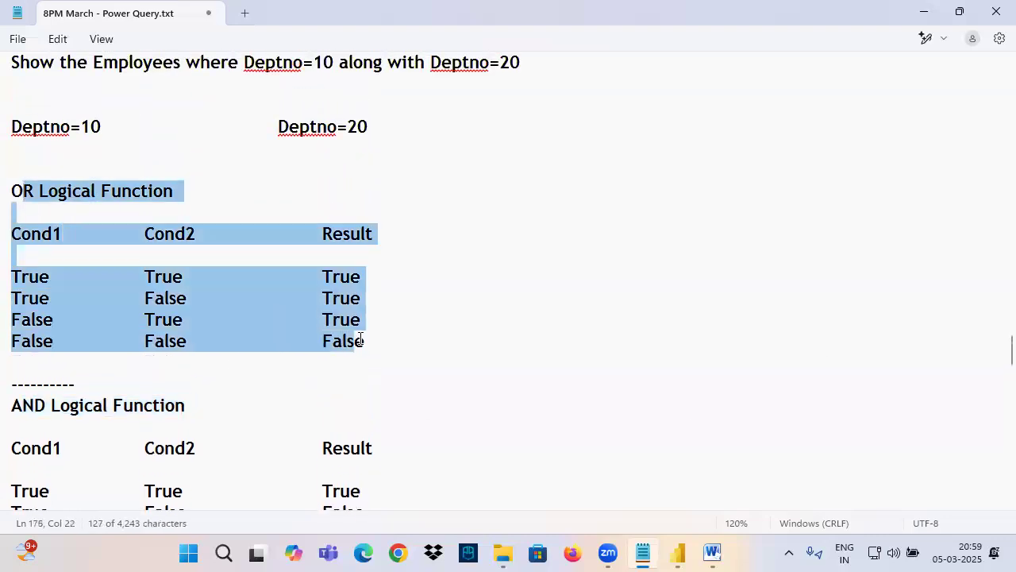
scroll(13, 405, down, 3)
drag(14, 215, 673, 554)
Step: Switch to Power Query Editor and start an Equals number filter on DEPTNO with 10 as the first condition's value
mouse_move(673, 553)
click(765, 445)
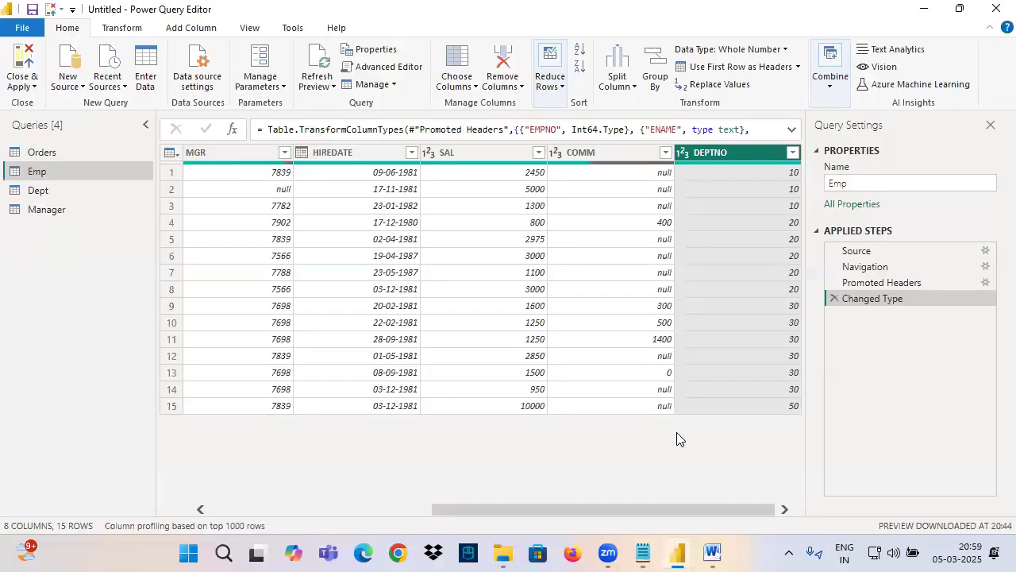
click(792, 152)
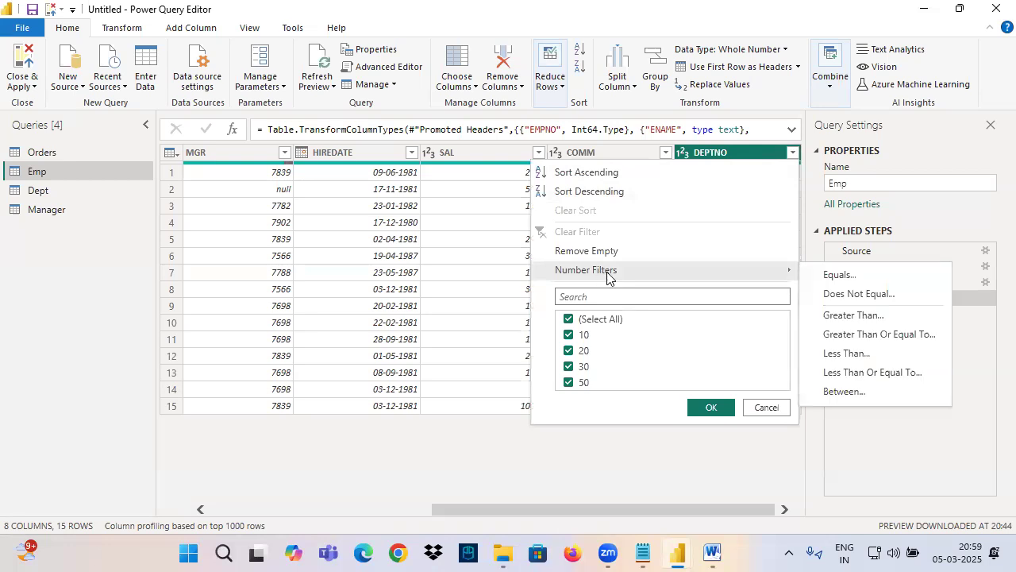
click(823, 274)
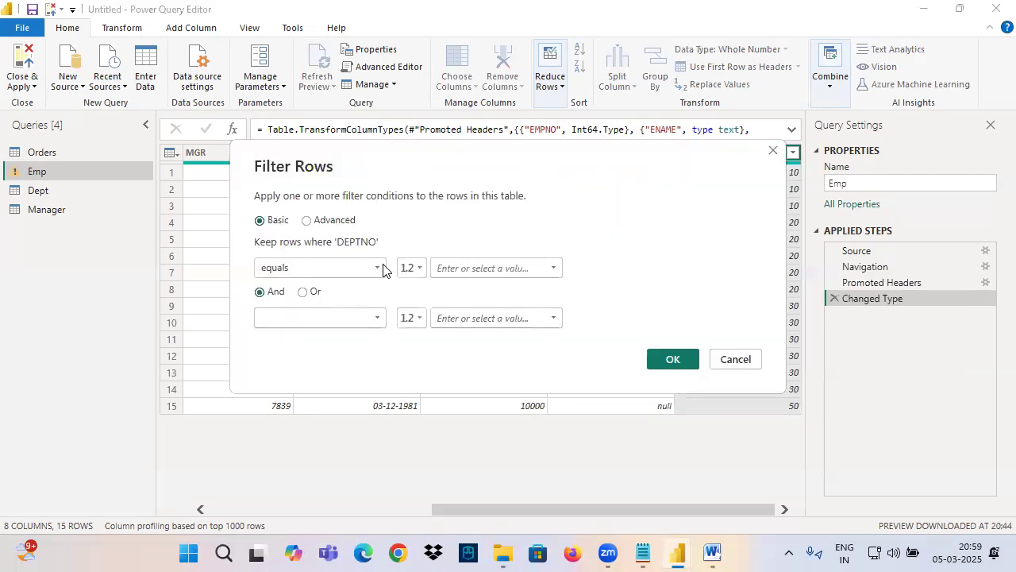
click(553, 268)
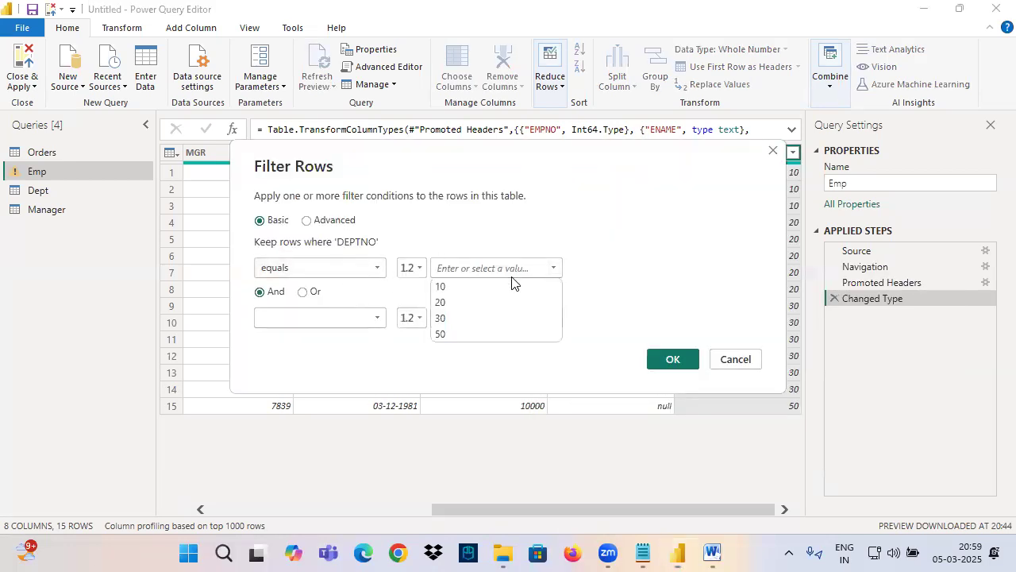
click(451, 287)
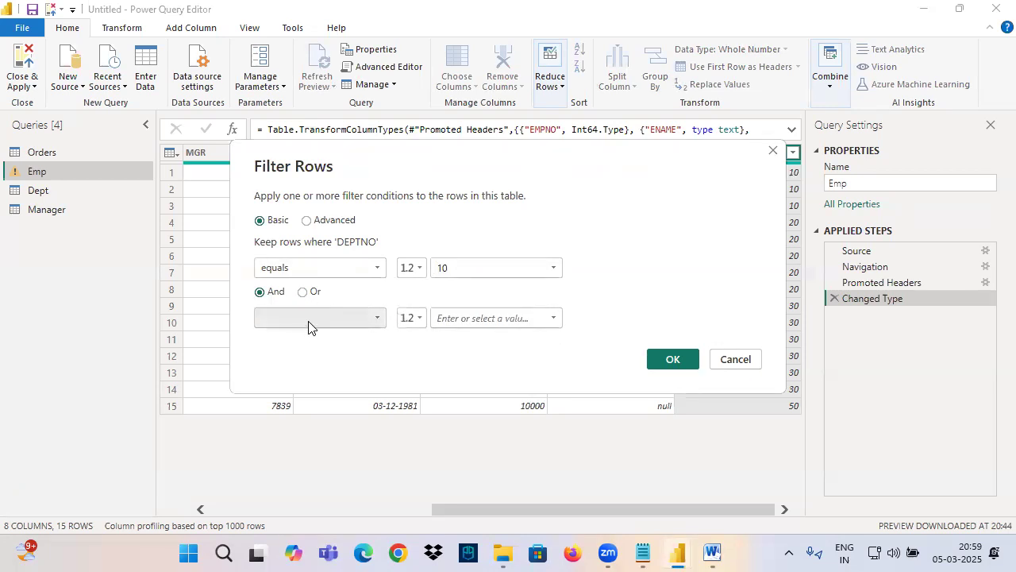
Step: Set the second DEPTNO filter condition to equals 20
click(278, 317)
click(294, 352)
click(548, 317)
click(442, 352)
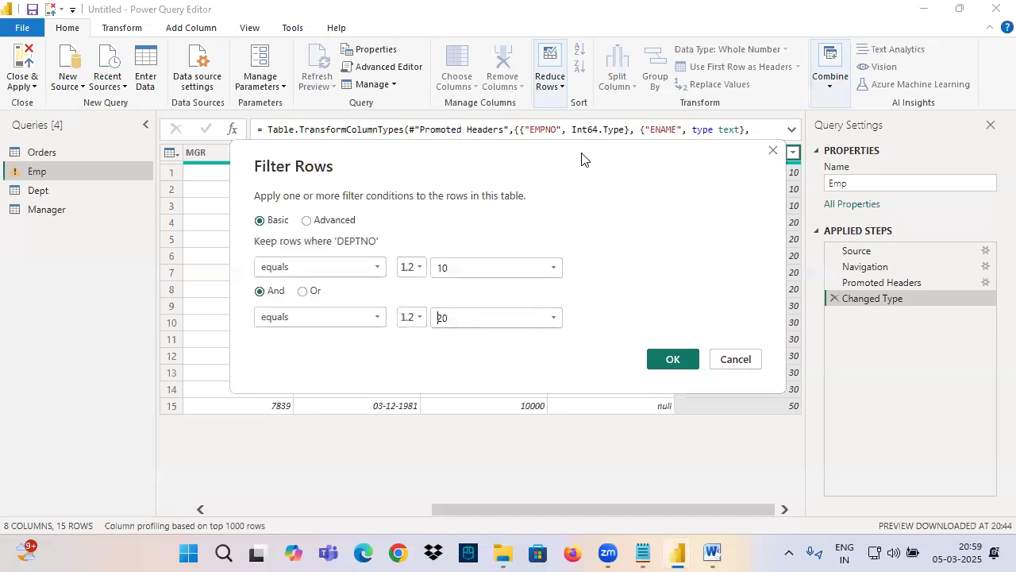
Step: Move the Filter Rows dialog off the first data rows, box both conditions and the first row in ink, and clear the ink
drag(583, 159, 244, 294)
key(ctrl+2)
mouse_move(93, 312)
mouse_down()
mouse_move(387, 404)
mouse_move(428, 396)
mouse_up()
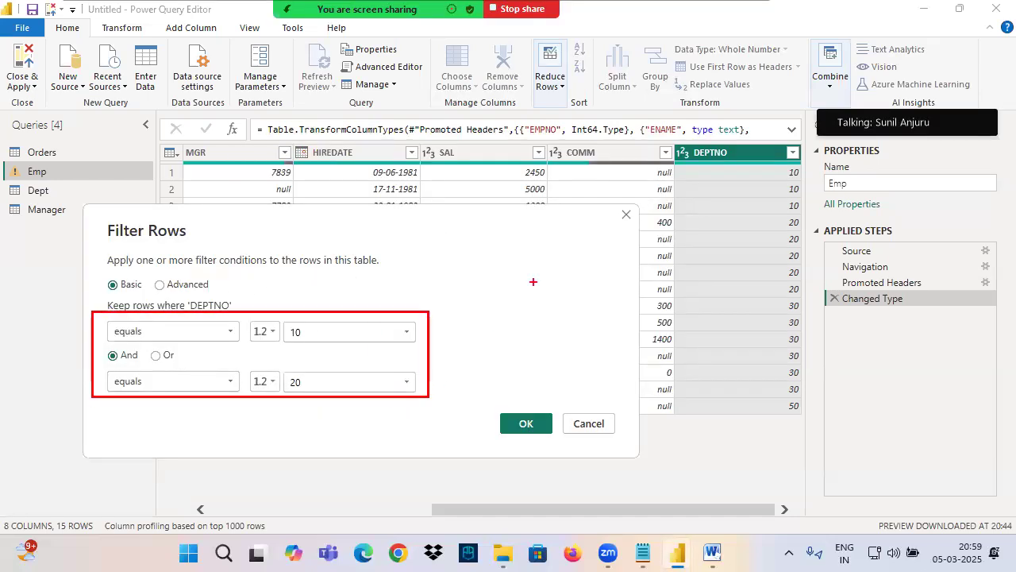
mouse_move(270, 156)
mouse_down()
mouse_move(481, 187)
mouse_move(812, 181)
mouse_up()
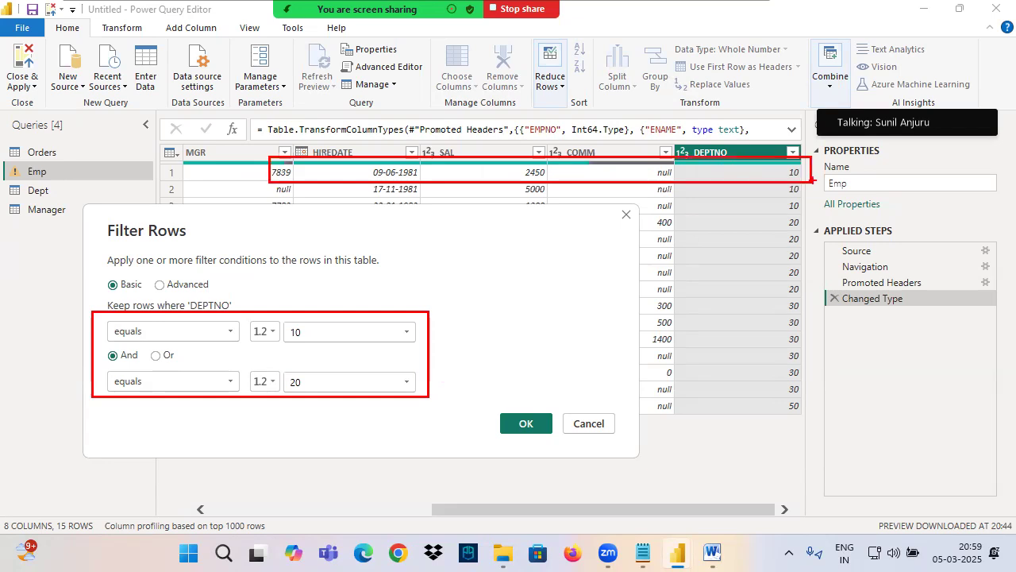
drag(685, 175, 852, 174)
key(Escape)
Step: Write 10 above DEPTNO, underline both filter conditions, and mark the first condition T and the second F
key(ctrl+2)
drag(193, 262, 193, 291)
mouse_move(208, 263)
mouse_down()
mouse_move(200, 270)
mouse_move(207, 262)
mouse_up()
drag(191, 313, 236, 314)
drag(109, 344, 183, 344)
drag(282, 348, 353, 345)
mouse_move(451, 310)
mouse_down()
mouse_move(450, 339)
mouse_move(482, 303)
mouse_up()
drag(109, 390, 173, 392)
drag(282, 393, 361, 391)
mouse_move(433, 366)
mouse_down()
mouse_move(433, 402)
mouse_move(462, 359)
mouse_up()
drag(415, 382, 467, 375)
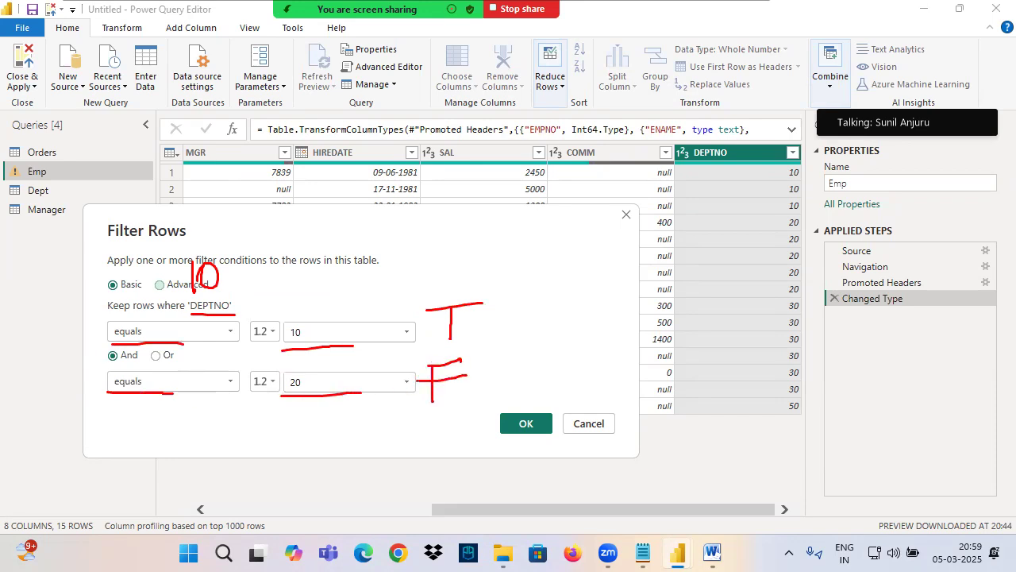
Step: Join the T and F marks into a crossed-out F, circle And, box the first DEPTNO value, and clear the ink
drag(107, 364, 165, 367)
drag(483, 303, 522, 333)
drag(475, 408, 520, 327)
drag(556, 292, 557, 350)
drag(554, 286, 585, 287)
drag(540, 328, 607, 323)
drag(516, 372, 635, 269)
drag(530, 242, 671, 418)
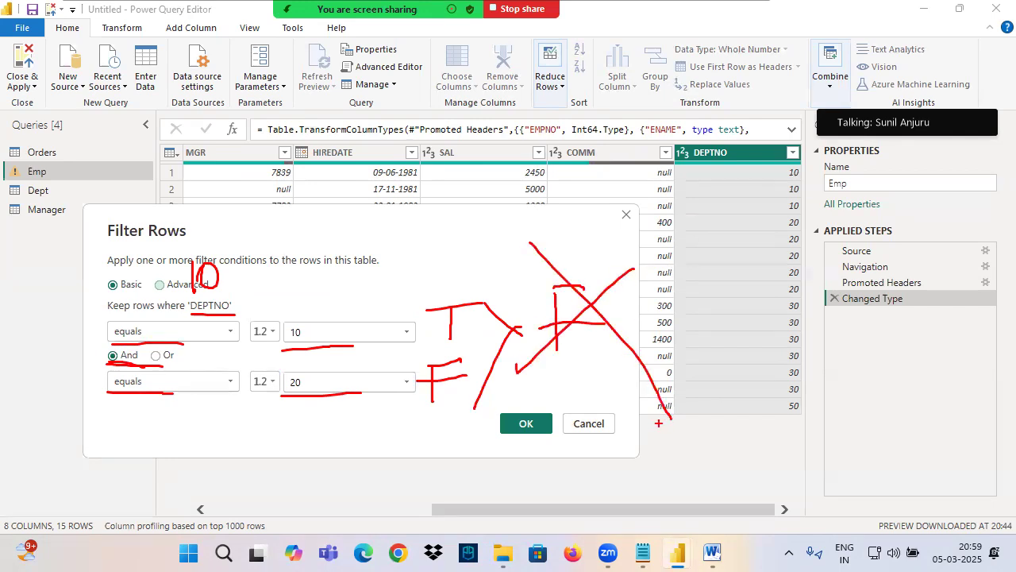
drag(778, 163, 811, 180)
mouse_move(97, 359)
mouse_down()
mouse_move(108, 370)
mouse_move(115, 340)
mouse_move(121, 370)
mouse_up()
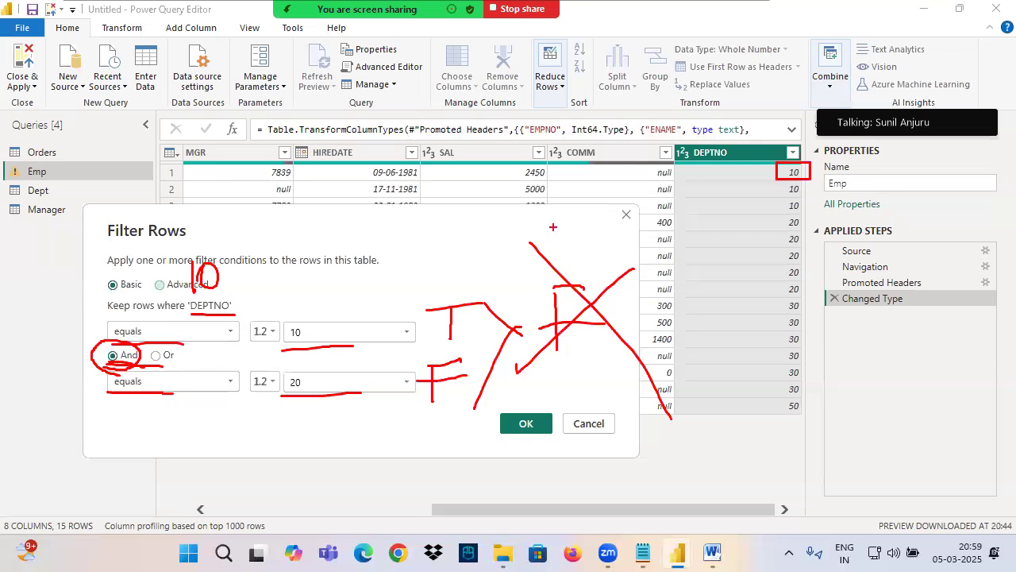
key(Escape)
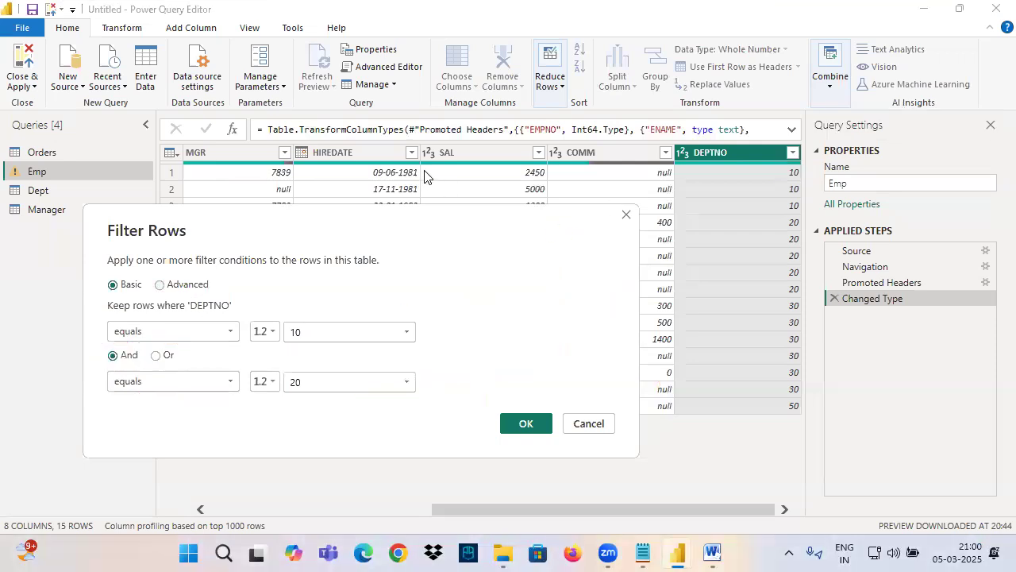
Step: Box the first data row, tick both filter conditions, write OR and AND above the table, and clear the ink
drag(392, 165, 825, 186)
mouse_move(270, 312)
mouse_down()
mouse_move(302, 309)
mouse_move(322, 288)
mouse_up()
drag(303, 374, 367, 347)
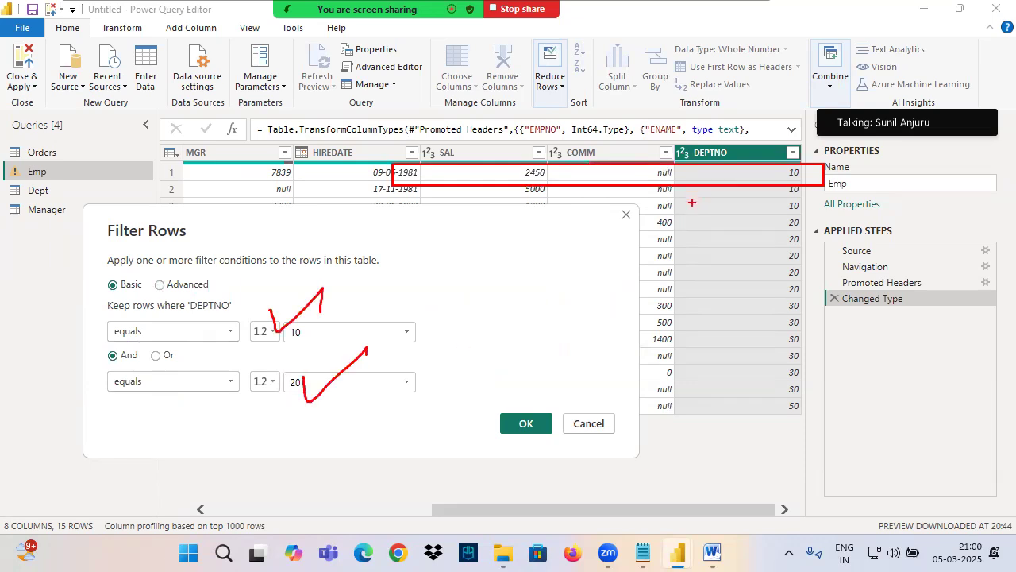
mouse_move(768, 37)
mouse_down()
mouse_move(764, 67)
mouse_move(797, 32)
mouse_move(844, 49)
mouse_up()
mouse_move(817, 95)
mouse_down()
mouse_move(822, 74)
mouse_move(834, 92)
mouse_up()
mouse_move(808, 95)
mouse_down()
mouse_move(796, 96)
mouse_move(881, 64)
mouse_move(859, 100)
mouse_move(905, 71)
mouse_up()
drag(389, 167, 837, 189)
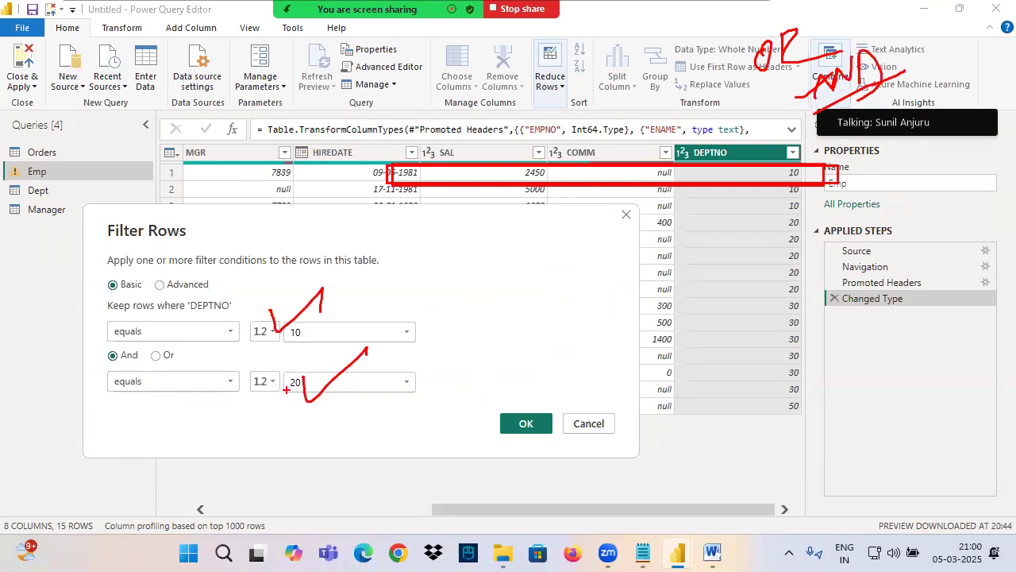
key(Escape)
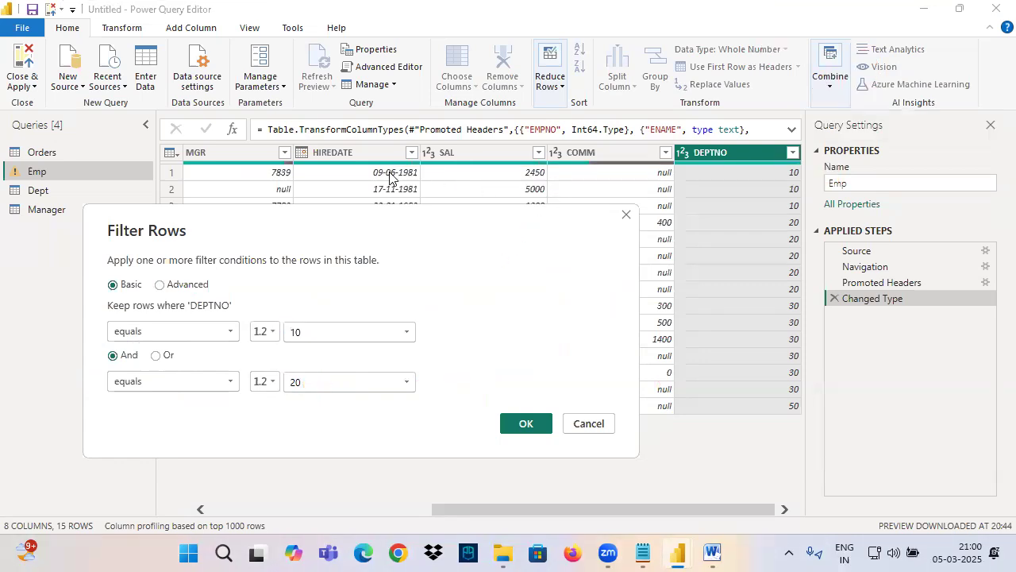
Step: Box the first data row again, mark the And option between the conditions, and clear the ink
key(ctrl+2)
mouse_move(244, 161)
mouse_down()
mouse_move(684, 189)
mouse_move(818, 180)
mouse_up()
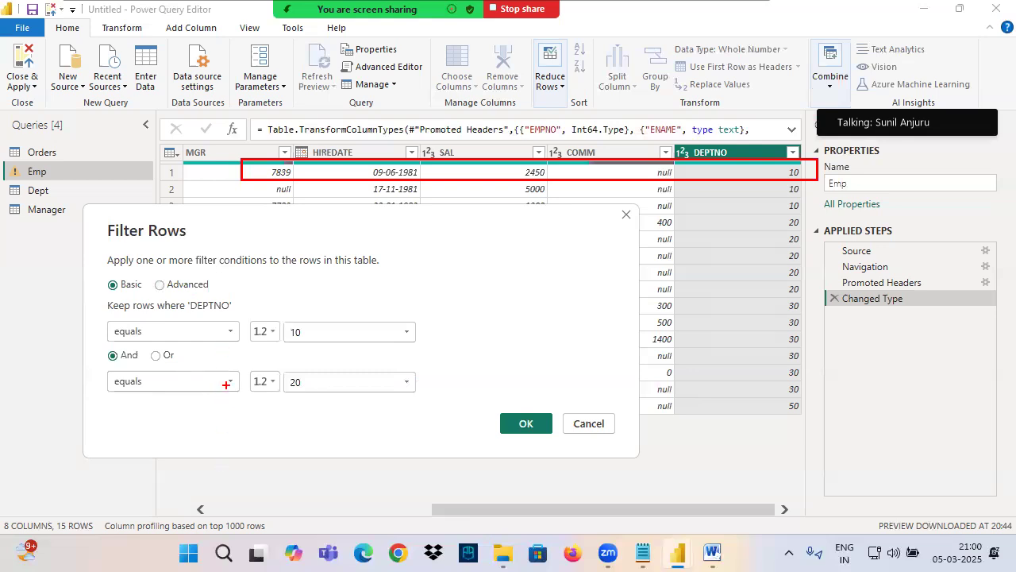
mouse_move(158, 373)
mouse_down()
mouse_move(195, 339)
mouse_move(188, 372)
mouse_up()
mouse_move(108, 372)
mouse_down()
mouse_move(143, 354)
mouse_move(95, 359)
mouse_up()
key(Escape)
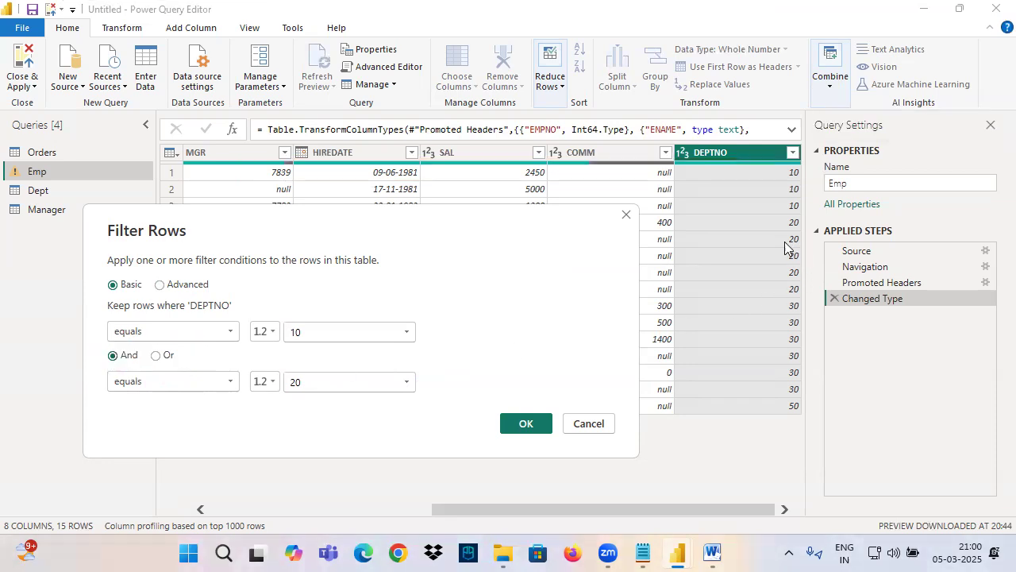
Step: Underline the first DEPTNO values and the And option in ink
key(ctrl+2)
drag(706, 175, 758, 172)
drag(712, 196, 777, 194)
drag(717, 223, 776, 214)
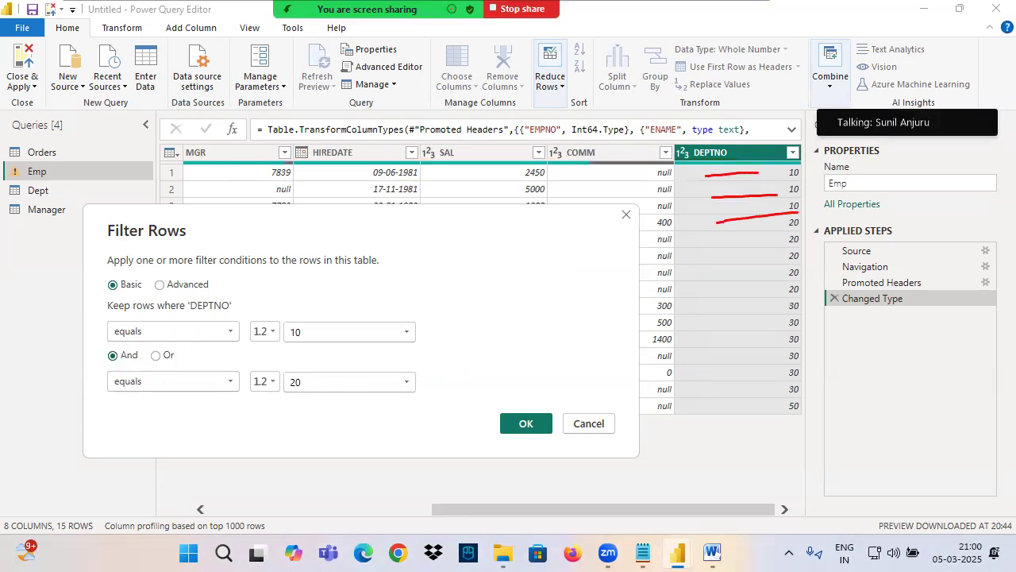
drag(96, 362, 149, 361)
Step: Combine the two DEPTNO conditions with Or and apply the filter
click(155, 355)
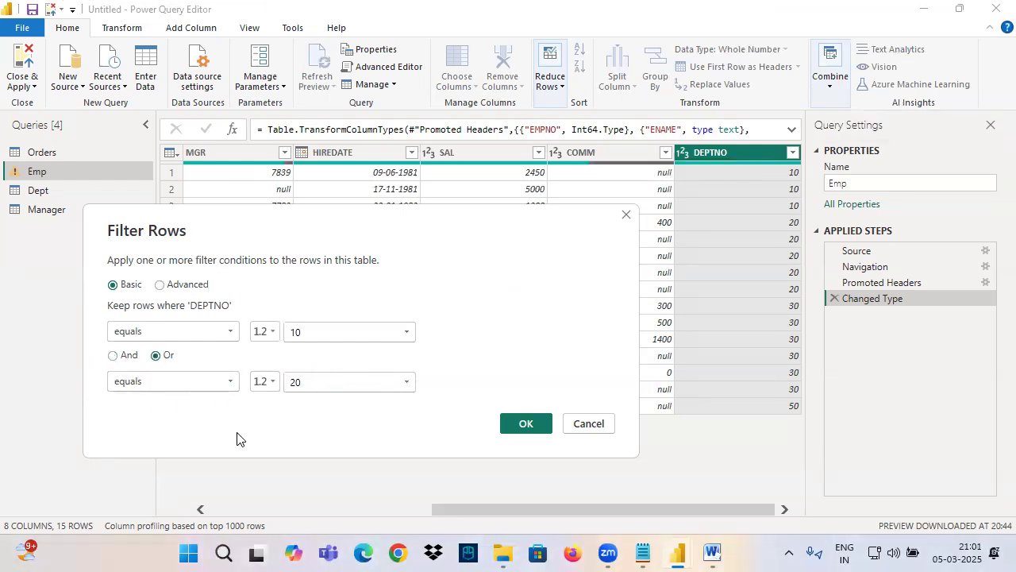
click(518, 424)
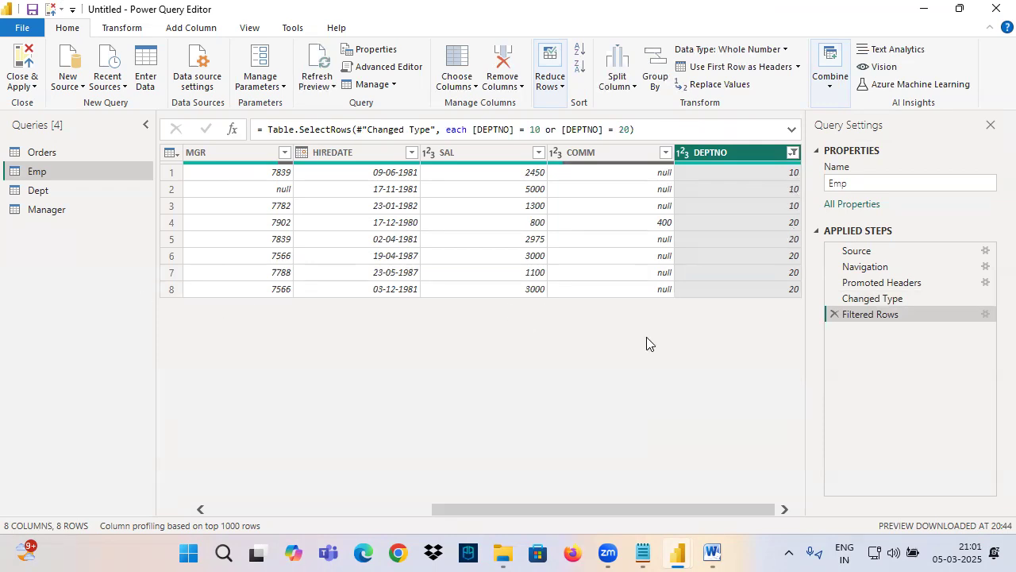
Step: Switch to the Power Query notes and highlight the OR and AND truth tables for review
click(643, 554)
scroll(136, 234, up, 3)
drag(24, 191, 329, 340)
scroll(38, 306, down, 2)
drag(23, 276, 378, 429)
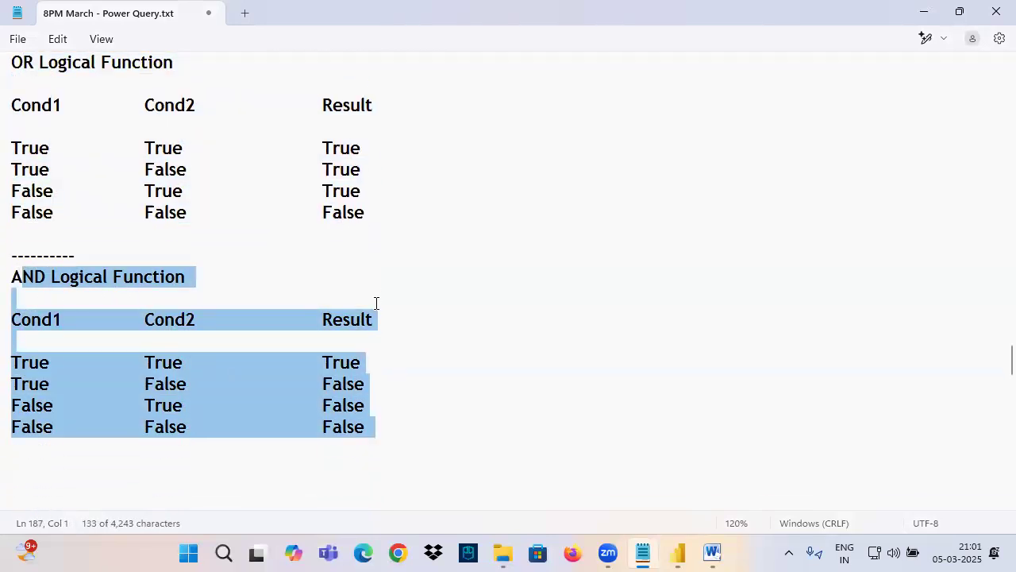
Step: Box the OR table's True results, underline both function headings, circle the AND table's True result, and cross out the AND table
drag(321, 133, 391, 202)
drag(12, 77, 119, 76)
mouse_move(328, 370)
mouse_down()
mouse_move(354, 349)
mouse_move(332, 372)
mouse_up()
drag(12, 292, 74, 288)
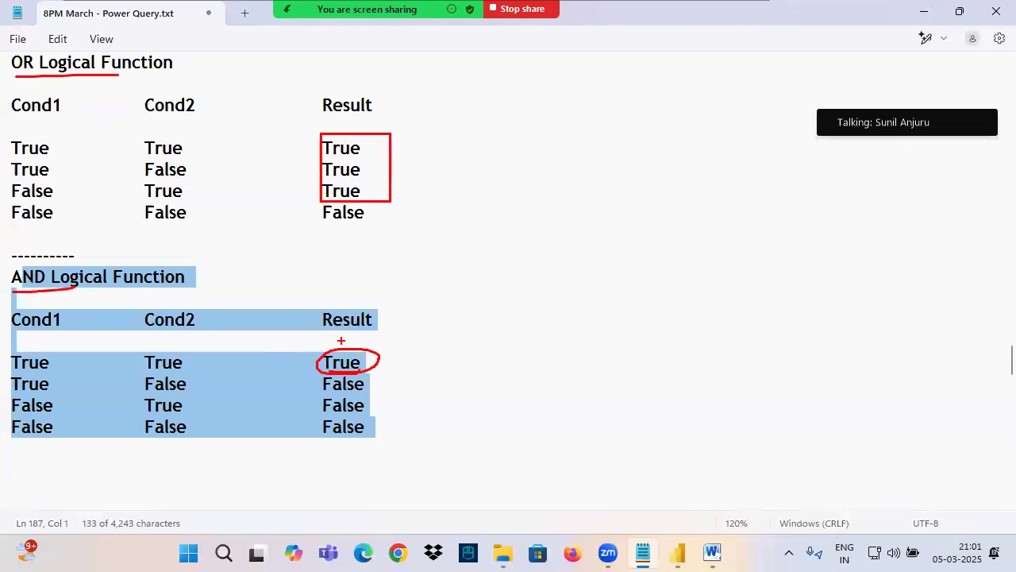
drag(364, 291, 135, 467)
drag(130, 367, 392, 501)
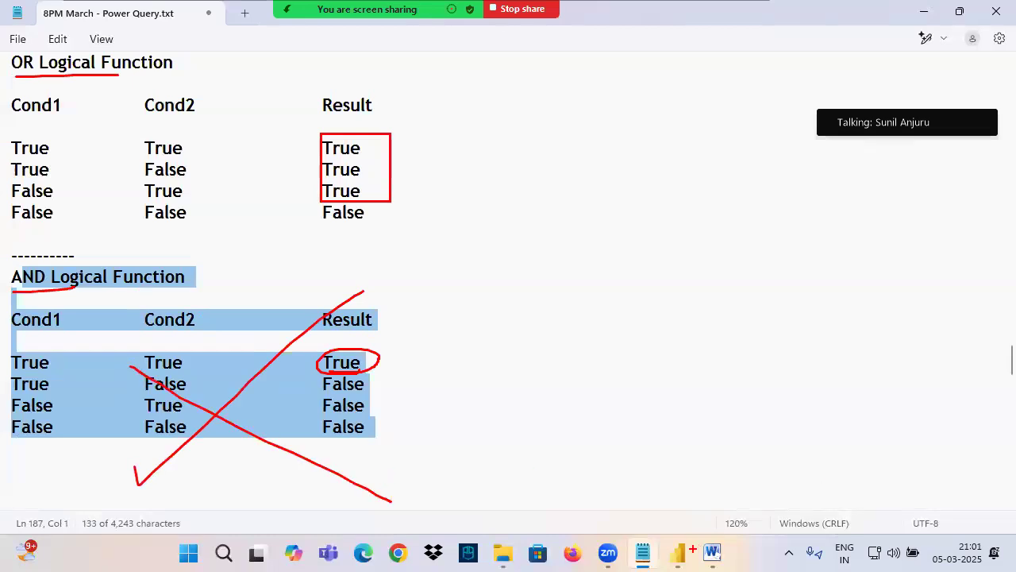
Step: Insert OR between Deptno=10 and Deptno=20 in the notes
click(111, 248)
scroll(15, 222, up, 3)
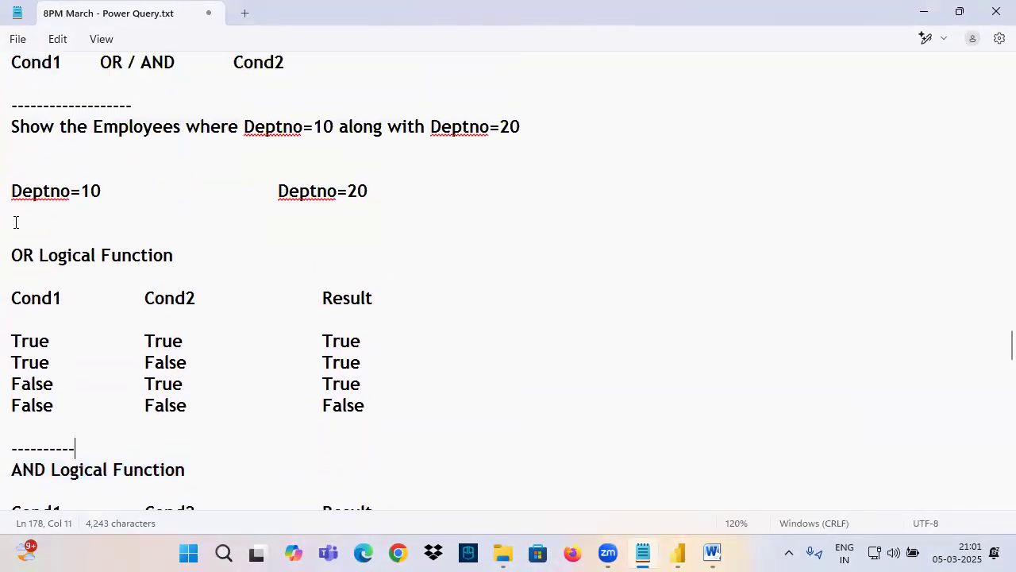
click(191, 190)
text(OR)
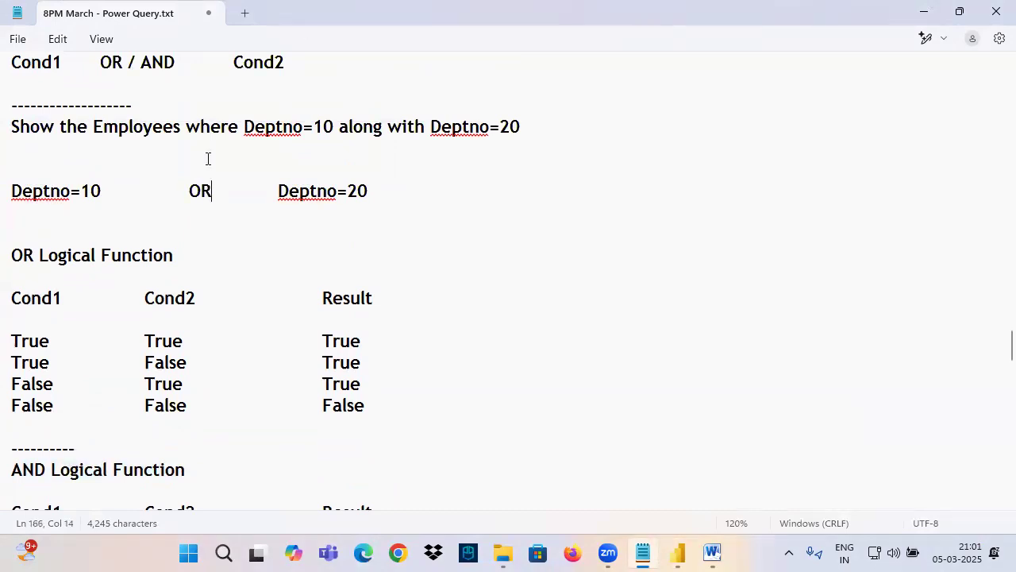
Step: Copy the phrase "Show the Employees where" to a new line below the AND truth table
drag(243, 132, 12, 129)
key(ctrl+c)
scroll(140, 154, down, 5)
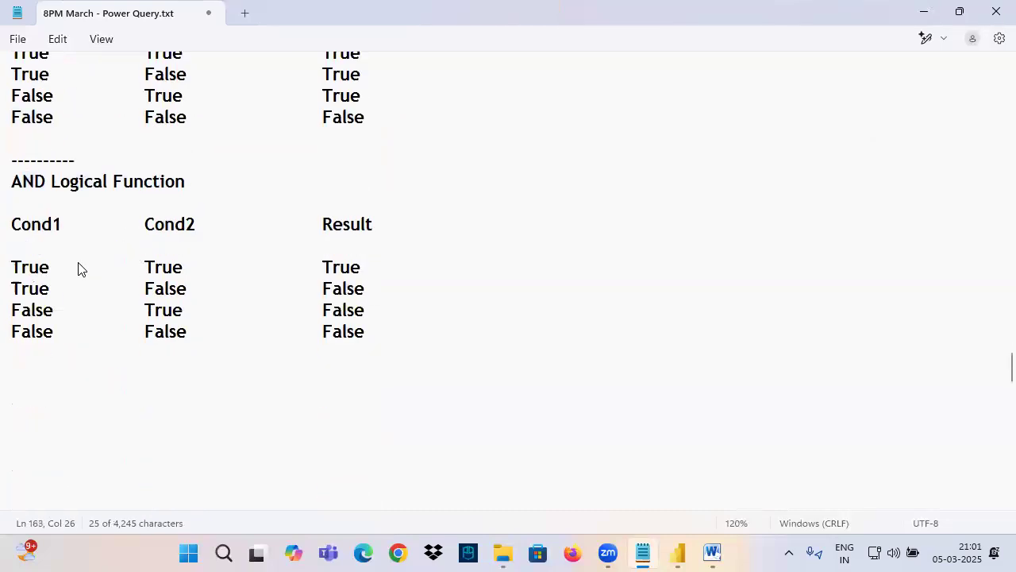
click(47, 353)
key(ctrl+v)
Step: Complete the new line below the AND table with "Salaries Between 1000 and 3000"
text(Sale)
key(BackSpace)
key(BackSpace)
text(la)
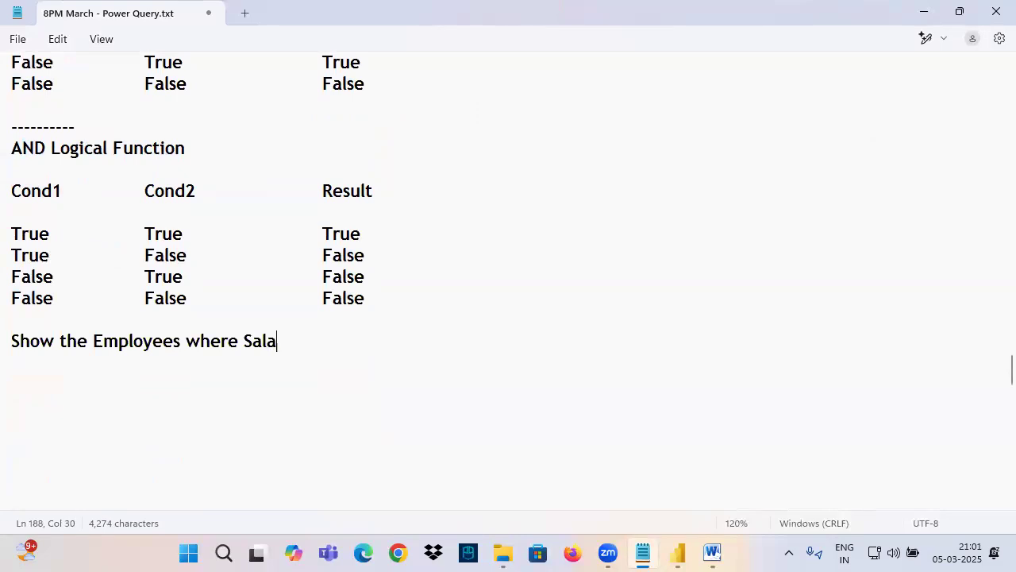
text(ries Between 10)
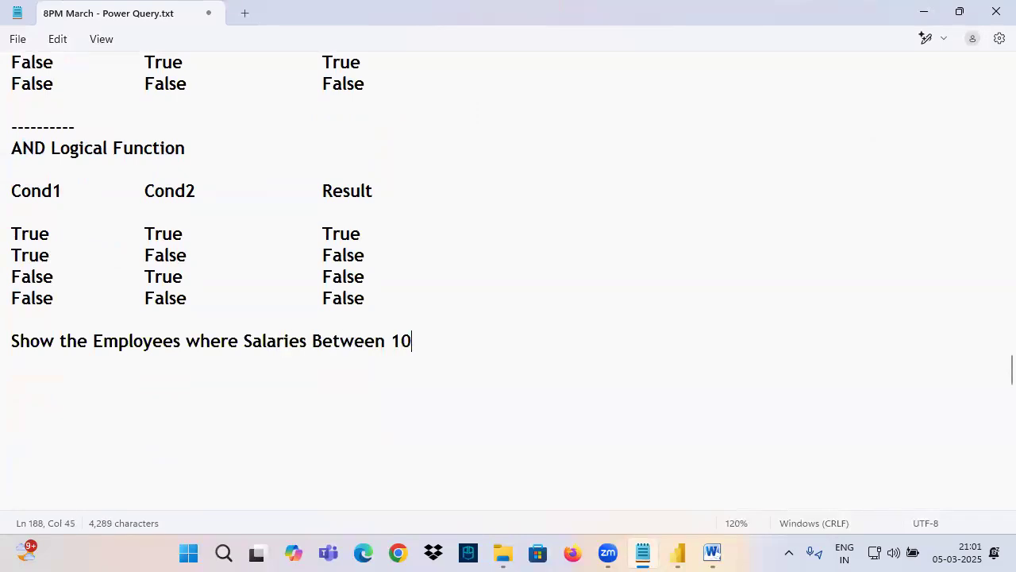
text(00 and 3000)
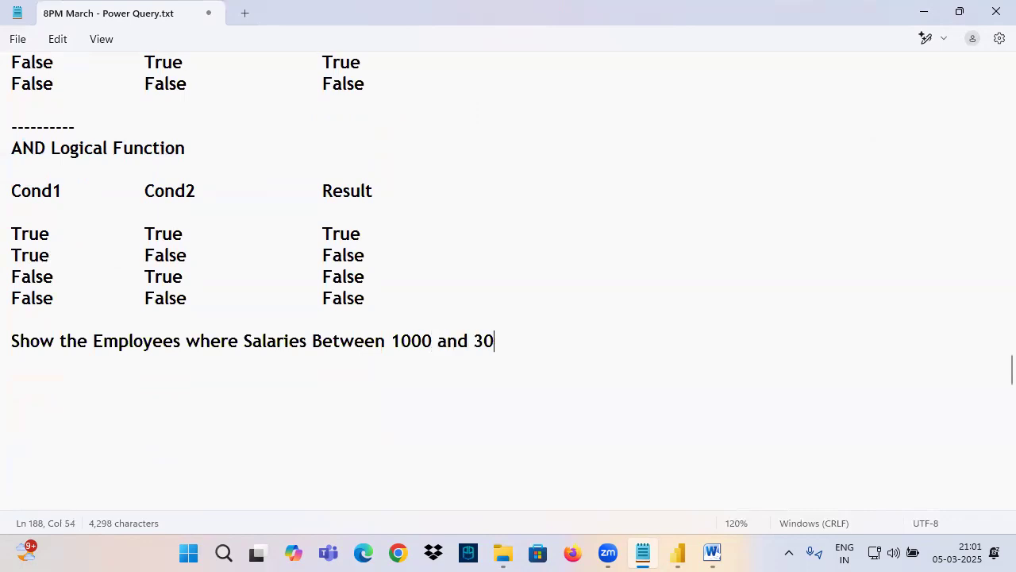
Step: Switch to Power Query Editor, delete the Filtered Rows step from the Emp query, and select the SAL column
mouse_move(677, 554)
click(799, 478)
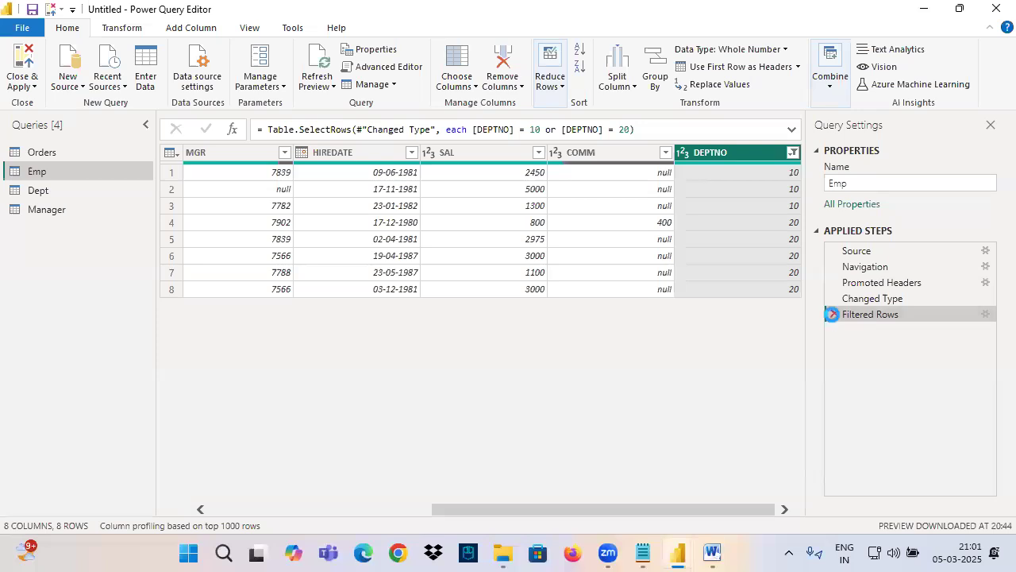
click(872, 298)
click(475, 154)
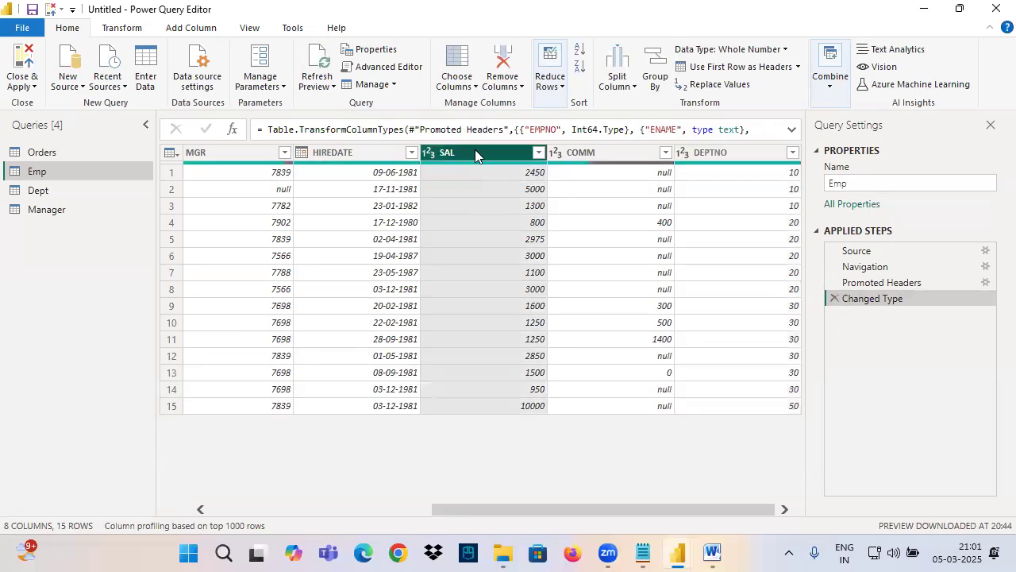
Step: Sort the Emp table by SAL in ascending order and mark the rows with salaries from 1100 to 3000
click(580, 49)
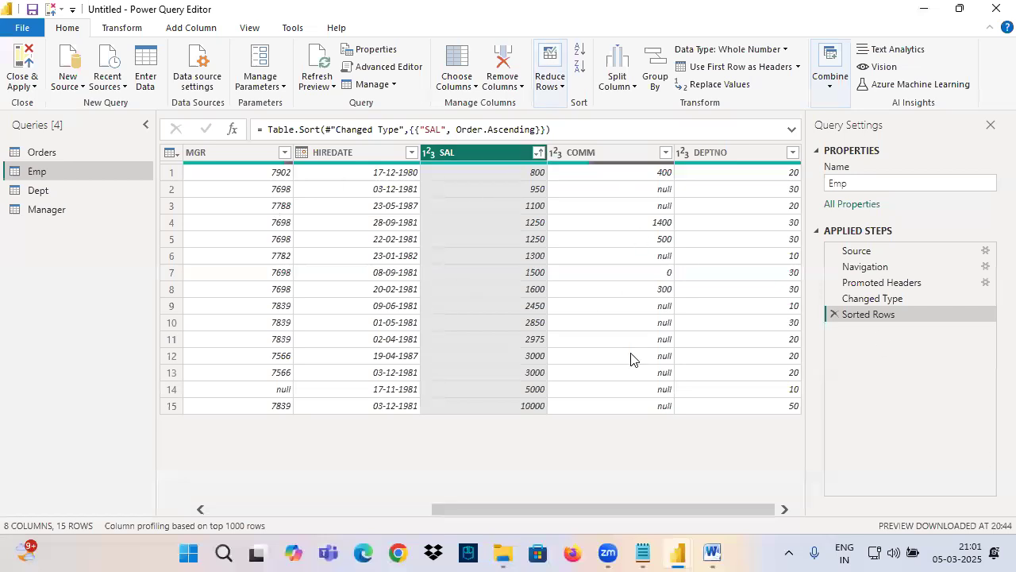
mouse_move(146, 197)
mouse_down()
mouse_move(821, 340)
mouse_move(918, 386)
mouse_up()
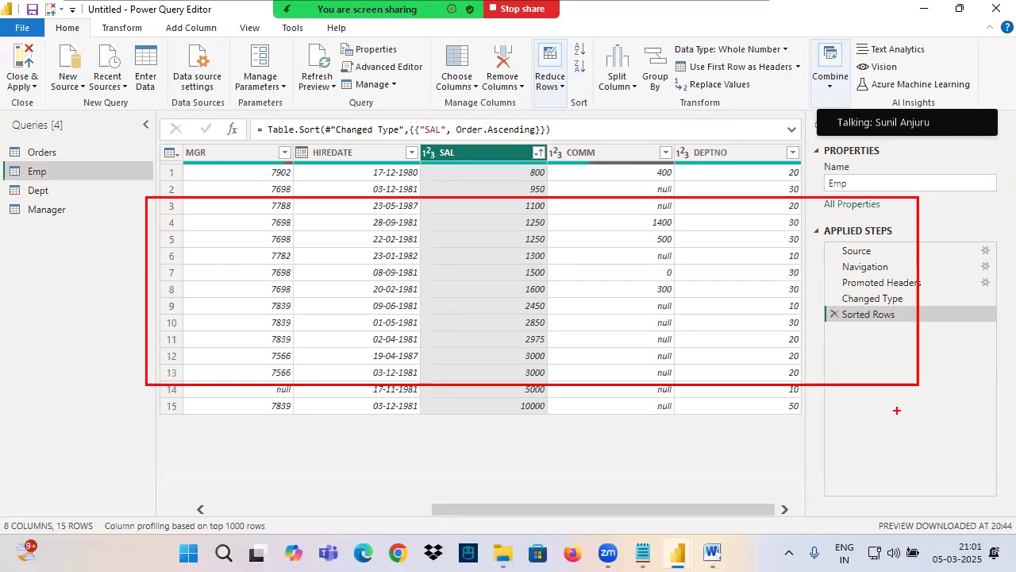
mouse_move(181, 200)
mouse_down()
mouse_move(157, 229)
mouse_move(162, 367)
mouse_move(202, 270)
mouse_move(152, 213)
mouse_up()
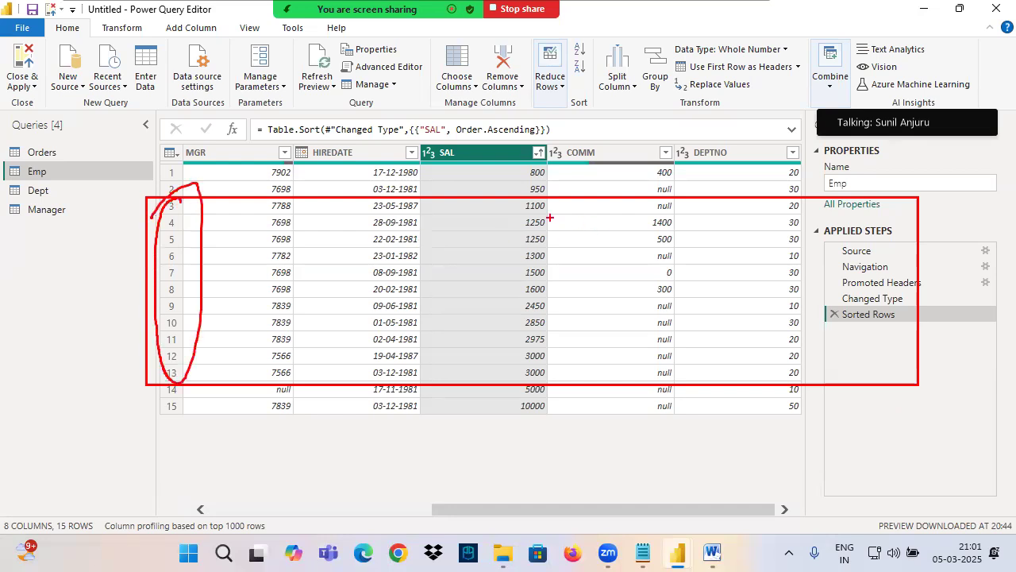
drag(517, 212, 578, 213)
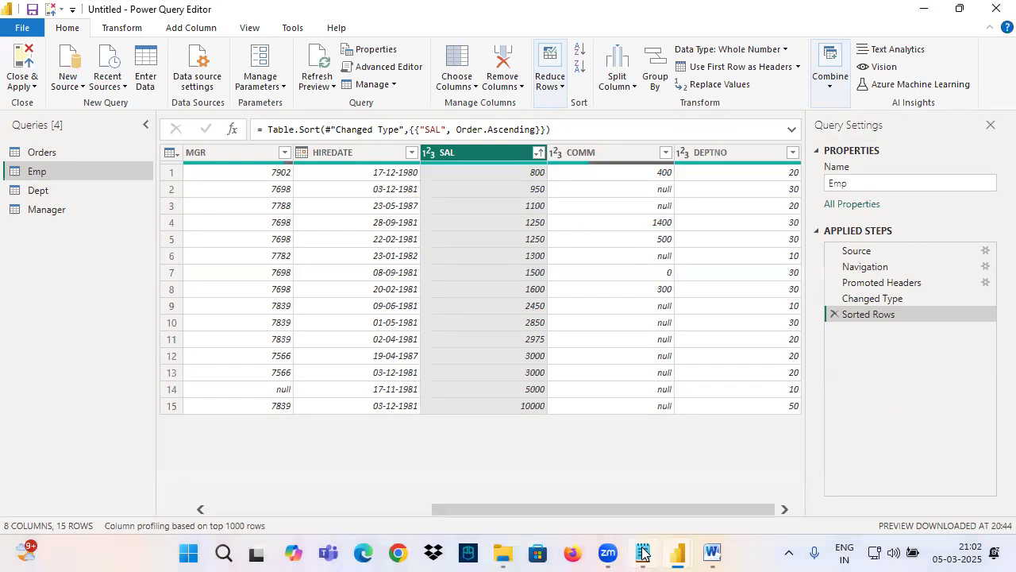
Step: Switch to the Notepad notes and copy the phrase "Salaries Between 1000 and 3000" to a new line below the sentence
click(643, 552)
drag(52, 341, 338, 355)
drag(240, 341, 518, 343)
key(ctrl+c)
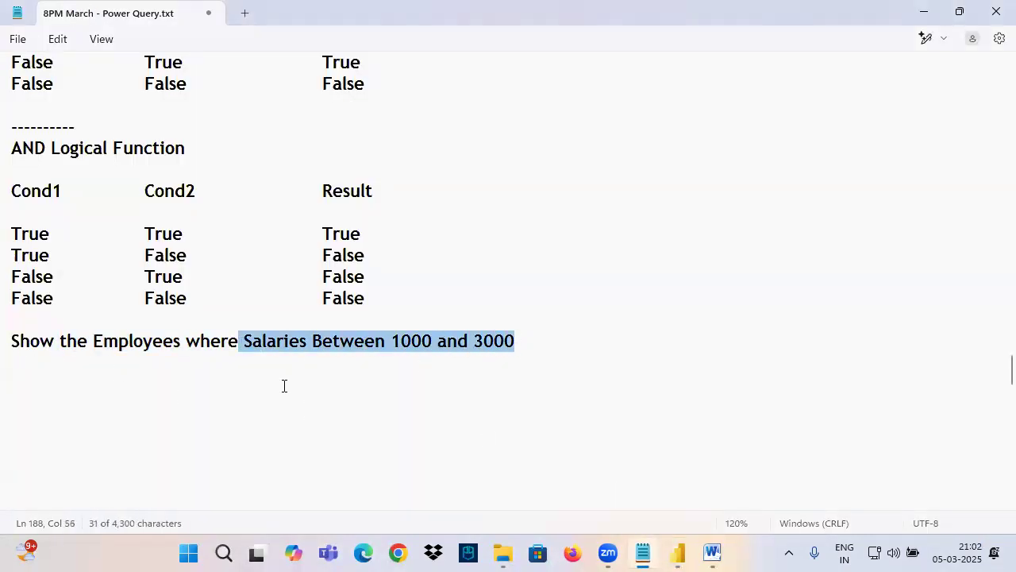
click(152, 387)
key(ctrl+v)
Step: Add a line with the two conditions "SAL>= 1000" and "SAL<=3000", separated by tabs, below the copied phrase
click(170, 421)
text(SAl)
key(BackSpace)
text(L>= 1000)
key(Tab)
key(Tab)
text(SAL<=3000)
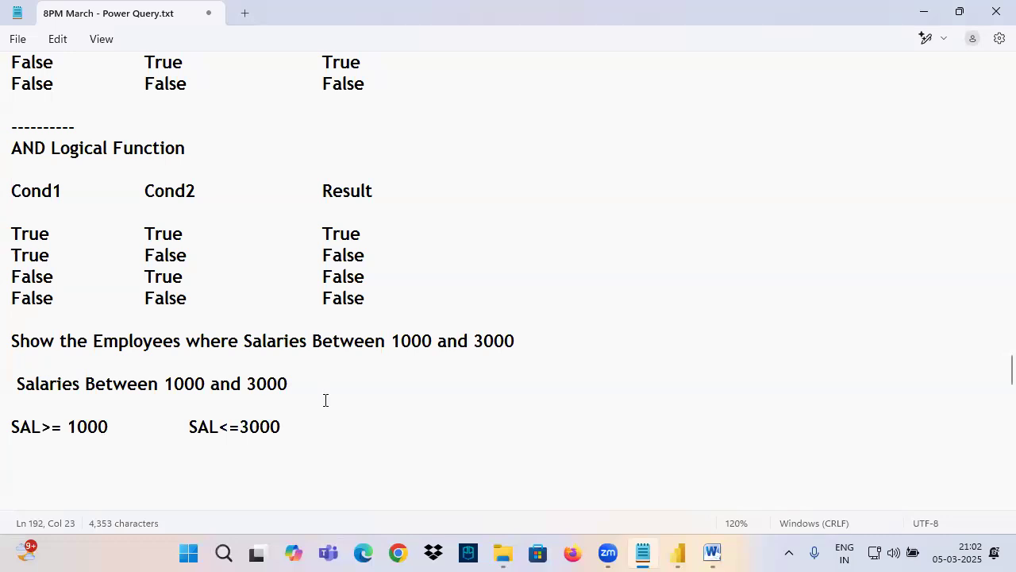
Step: Highlight the salary range phrase and its two SAL conditions in the notes
drag(238, 341, 523, 344)
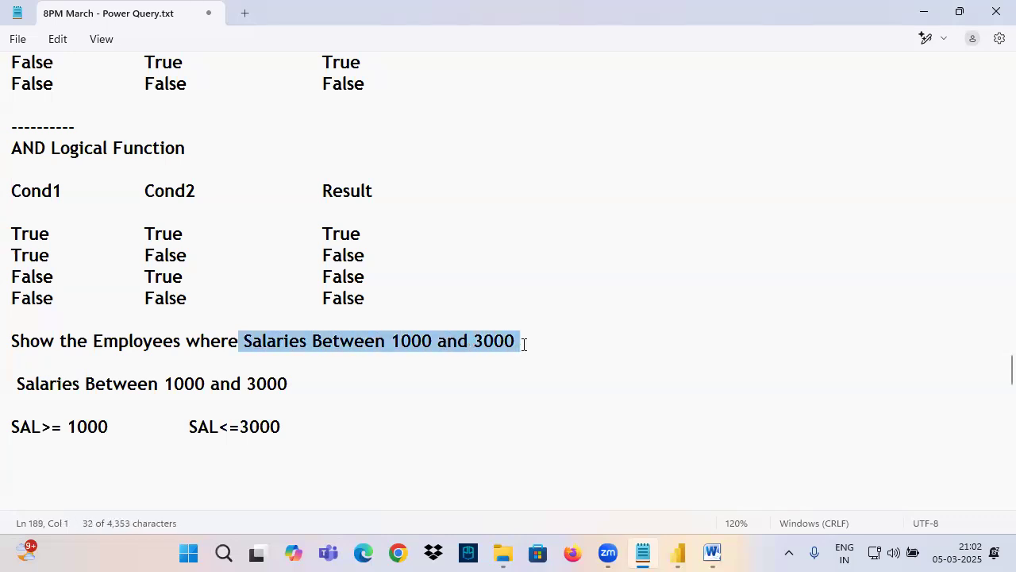
drag(51, 427, 113, 426)
drag(231, 426, 289, 429)
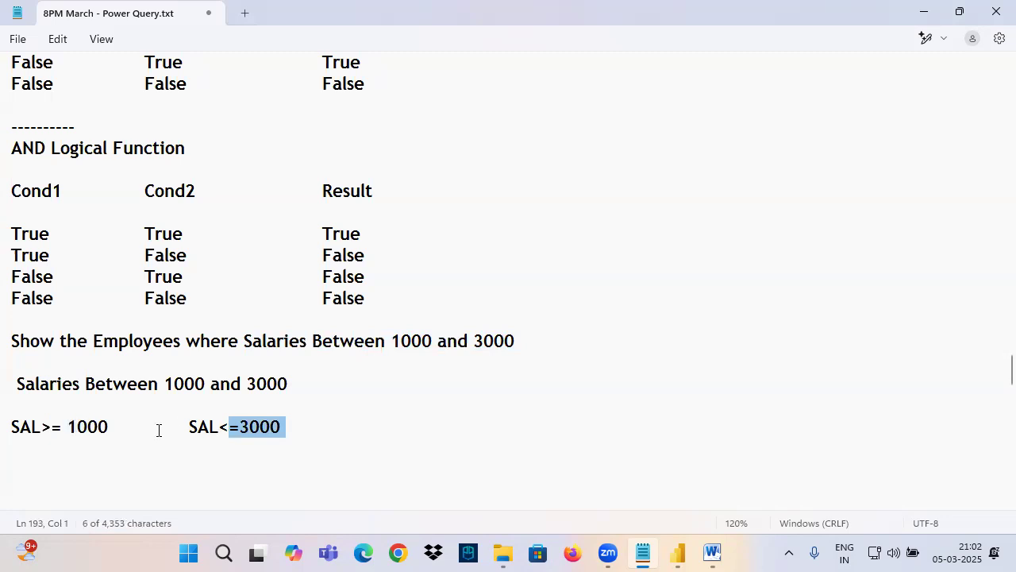
drag(169, 423, 11, 453)
Step: Switch to Power Query Editor and set up a Between filter on SAL with 1000 as the lower and 3000 as the upper limit
mouse_move(678, 554)
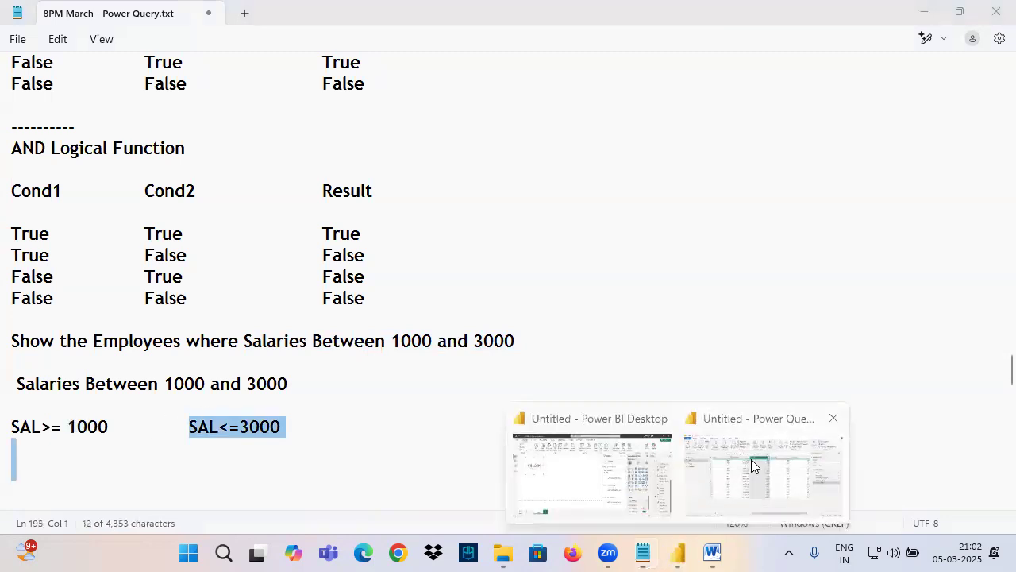
click(719, 420)
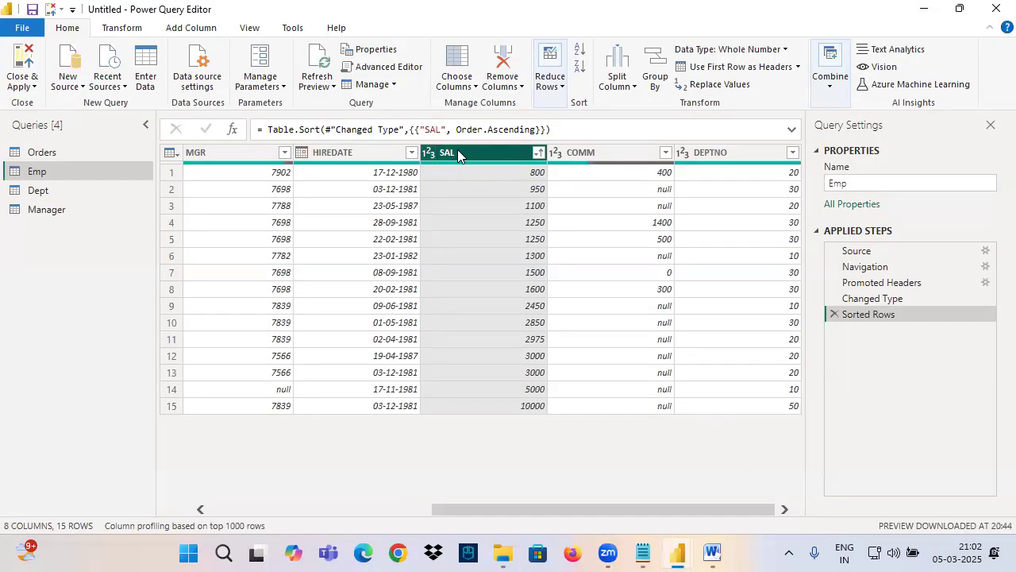
click(539, 152)
mouse_move(334, 278)
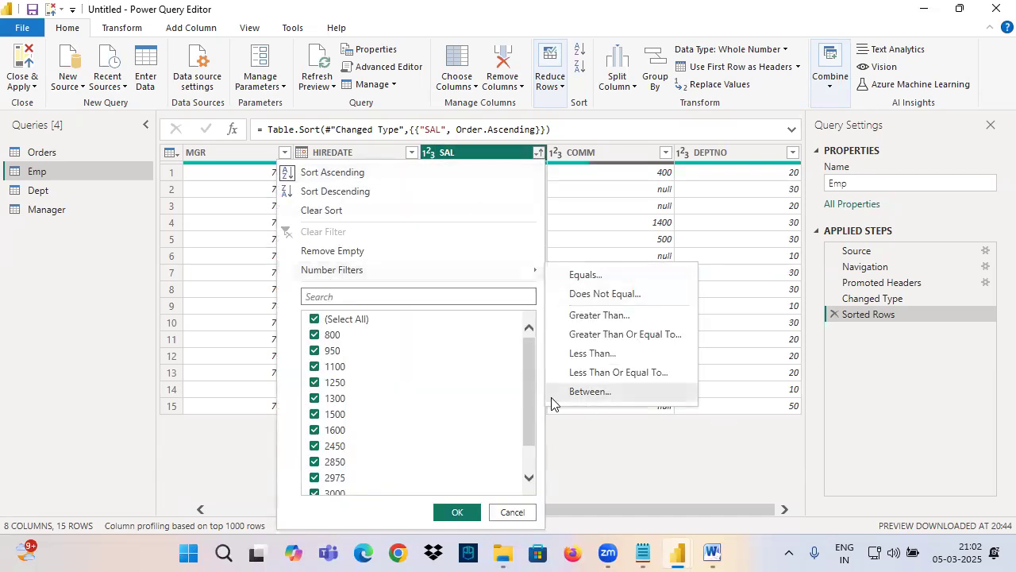
click(588, 392)
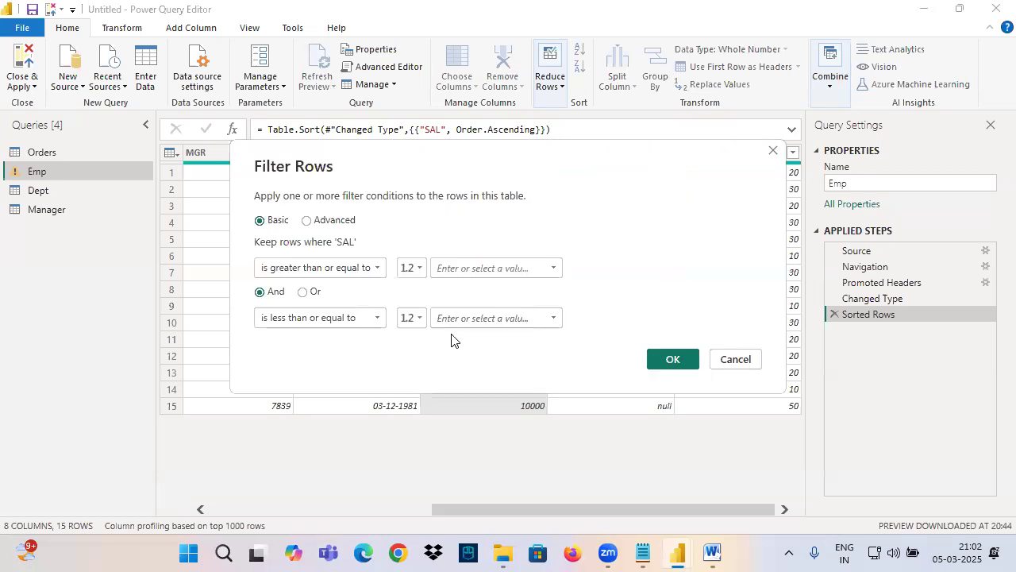
drag(466, 163, 391, 259)
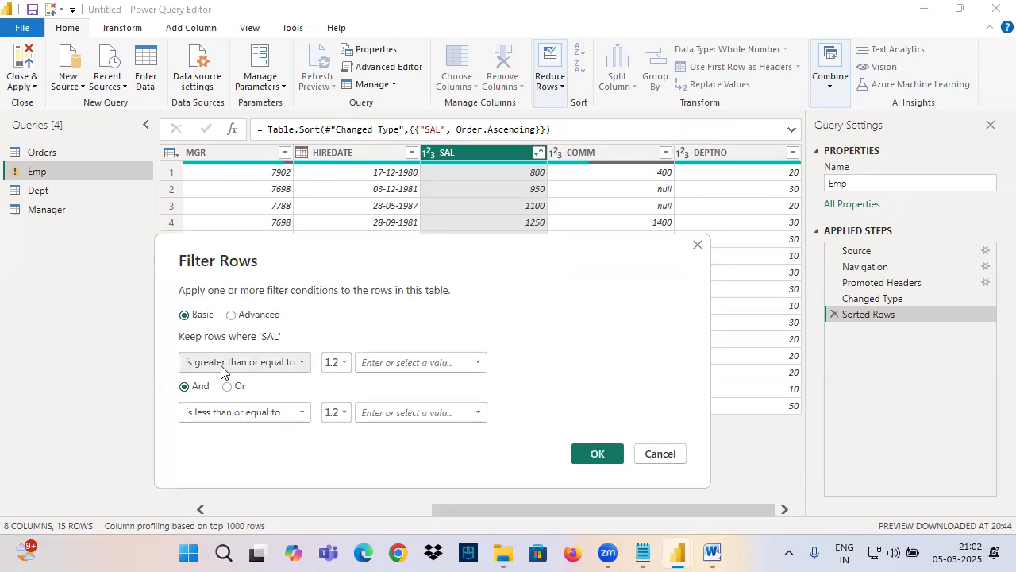
click(380, 365)
text(1000)
click(377, 415)
text(3000)
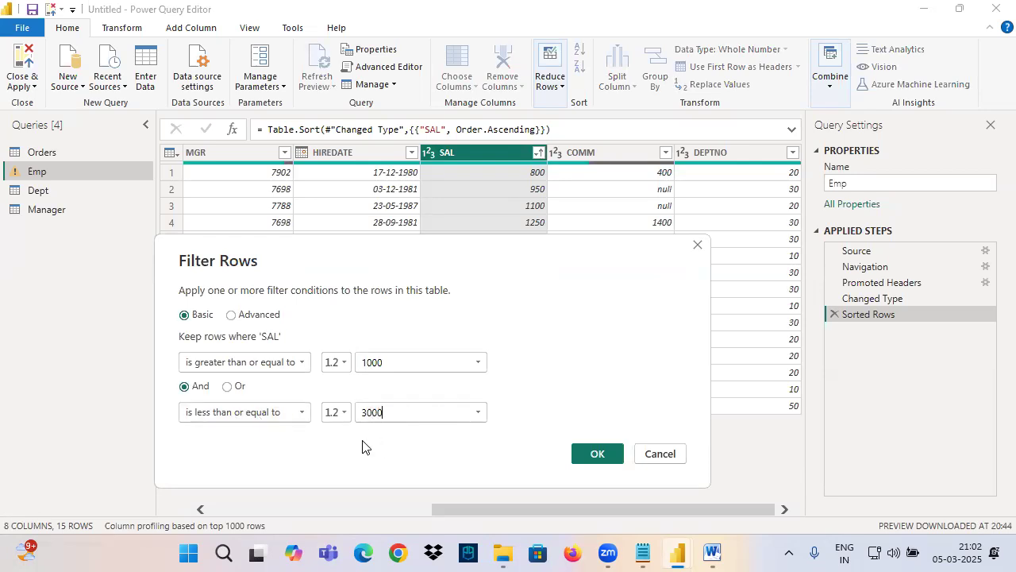
Step: Mark the two SAL conditions and the And and Or options in the Filter Rows dialog with on-screen annotations
drag(181, 355, 487, 378)
drag(181, 403, 549, 428)
mouse_move(179, 390)
mouse_down()
mouse_move(215, 379)
mouse_move(178, 390)
mouse_up()
drag(239, 374, 216, 377)
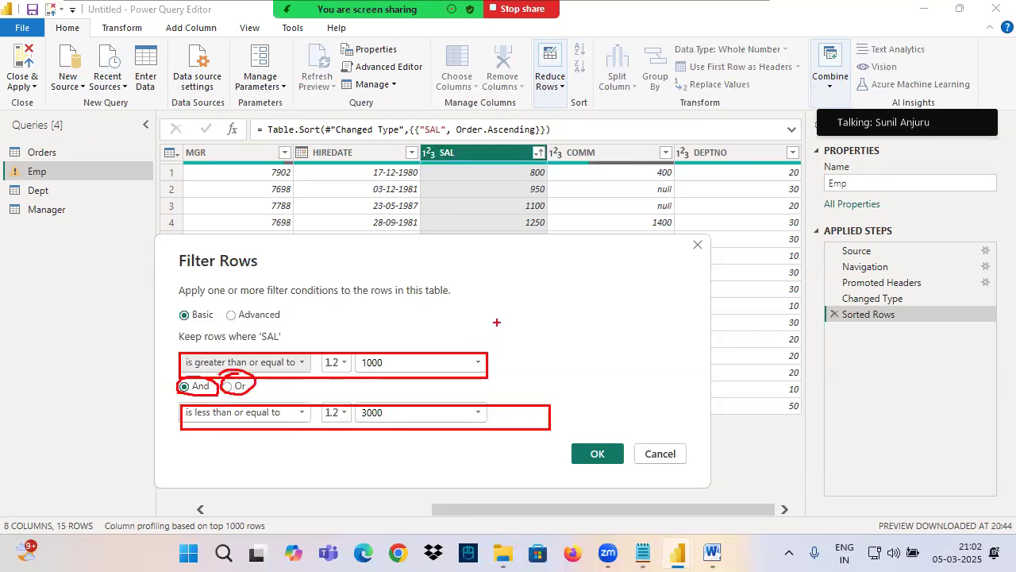
key(Escape)
Step: Check the 1100 salary row against both filter conditions by annotating it, ticking each condition and marking And and Or
drag(486, 261, 472, 290)
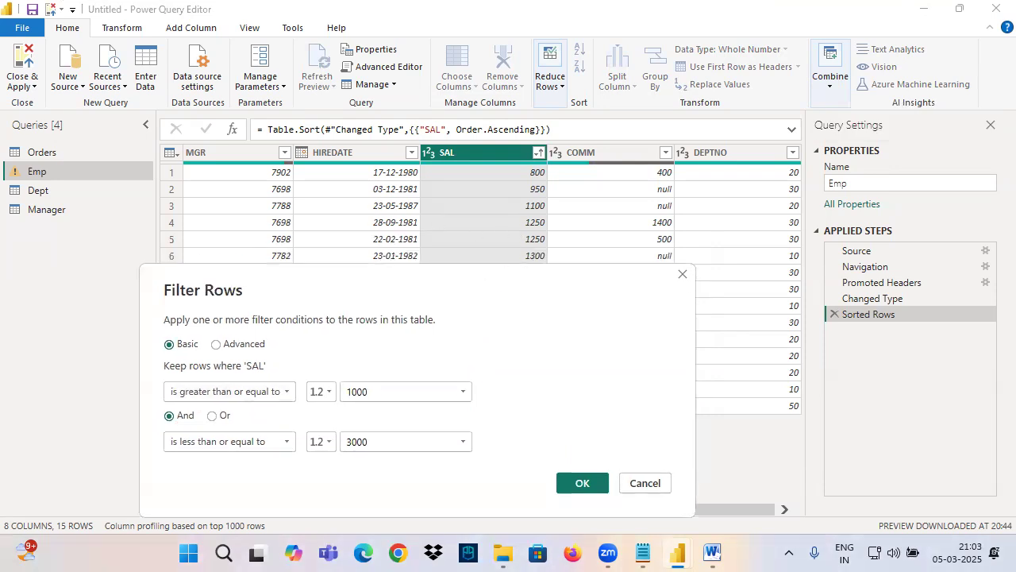
key(ctrl+2)
drag(323, 197, 620, 222)
drag(286, 372, 324, 347)
drag(286, 429, 346, 400)
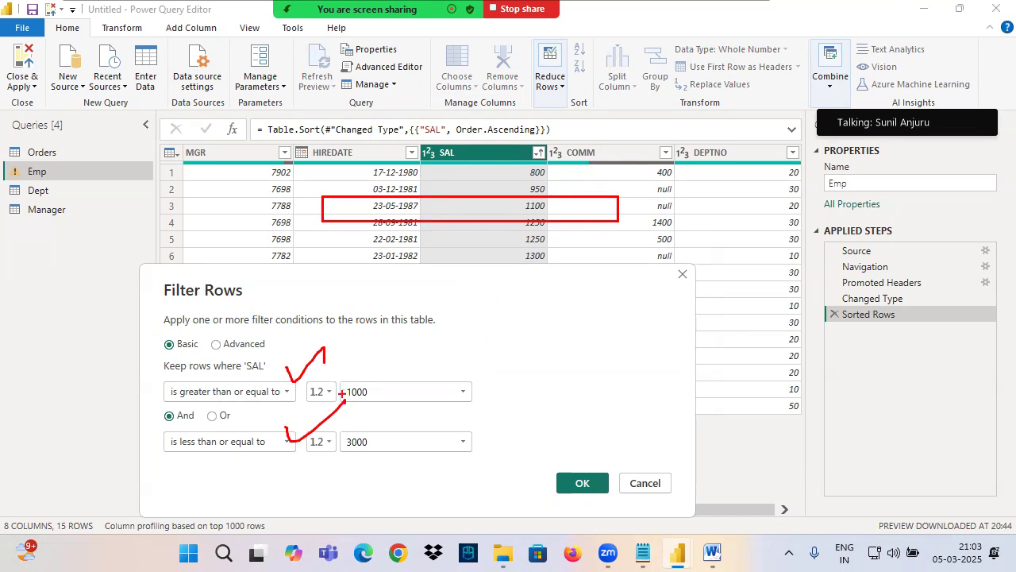
mouse_move(168, 426)
mouse_down()
mouse_move(215, 433)
mouse_move(238, 405)
mouse_up()
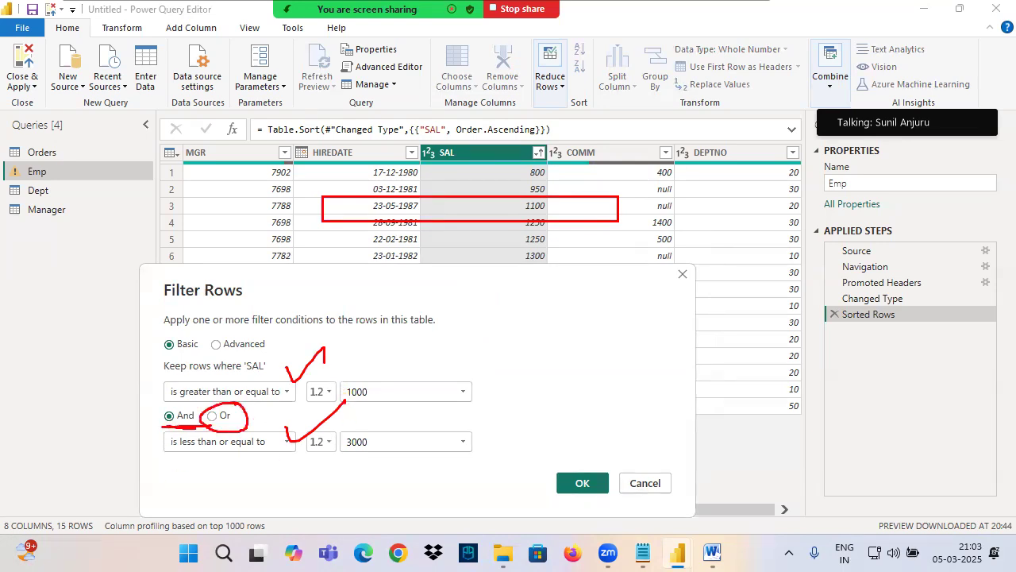
key(Escape)
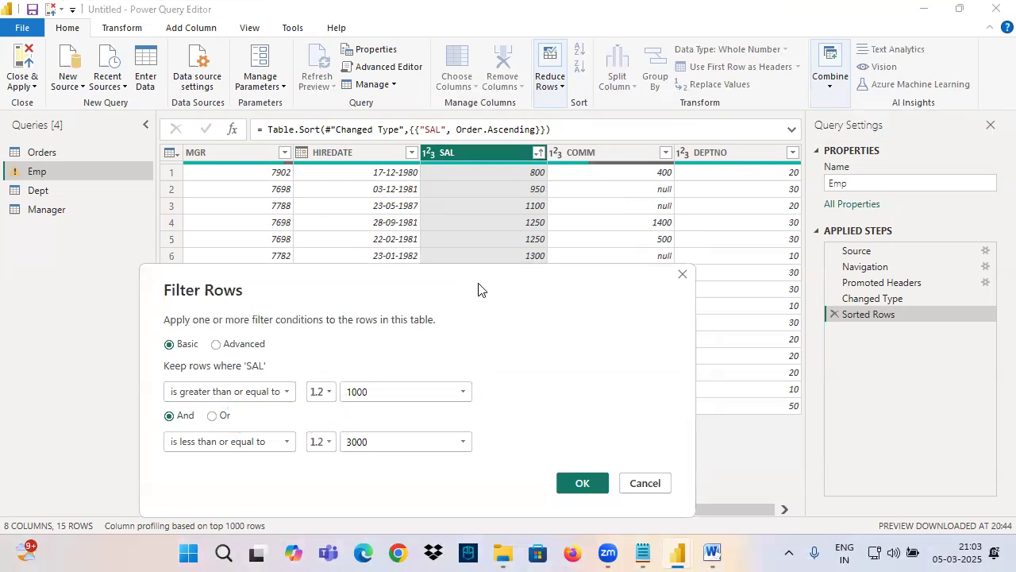
Step: Check the 1250 salary row against both filter conditions using an arrow and tick annotations
mouse_move(401, 215)
mouse_down()
mouse_move(518, 216)
mouse_move(484, 247)
mouse_up()
drag(253, 364, 305, 345)
drag(255, 428, 314, 419)
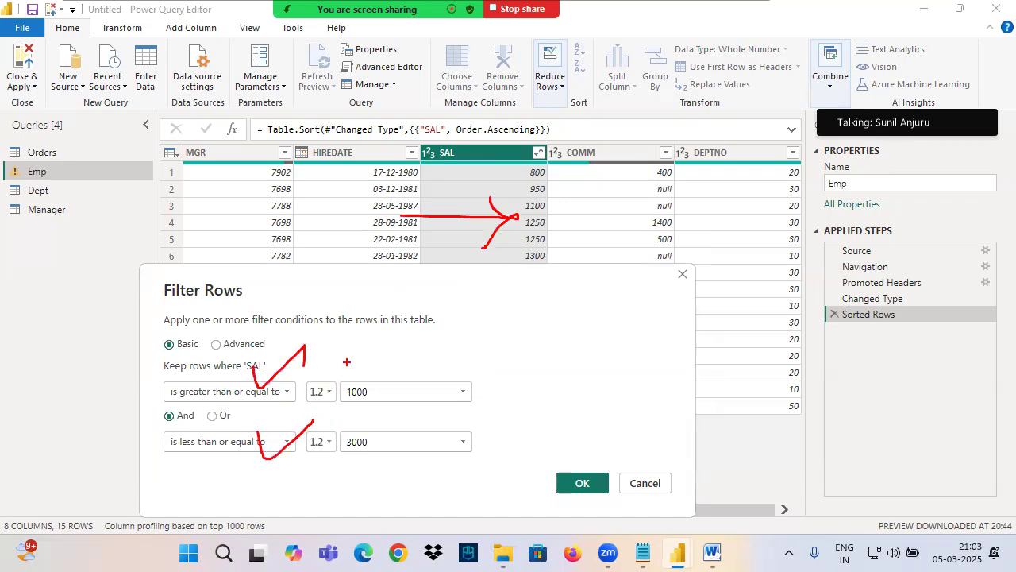
drag(394, 212, 544, 213)
mouse_move(476, 197)
mouse_down()
mouse_move(486, 251)
mouse_move(459, 270)
mouse_up()
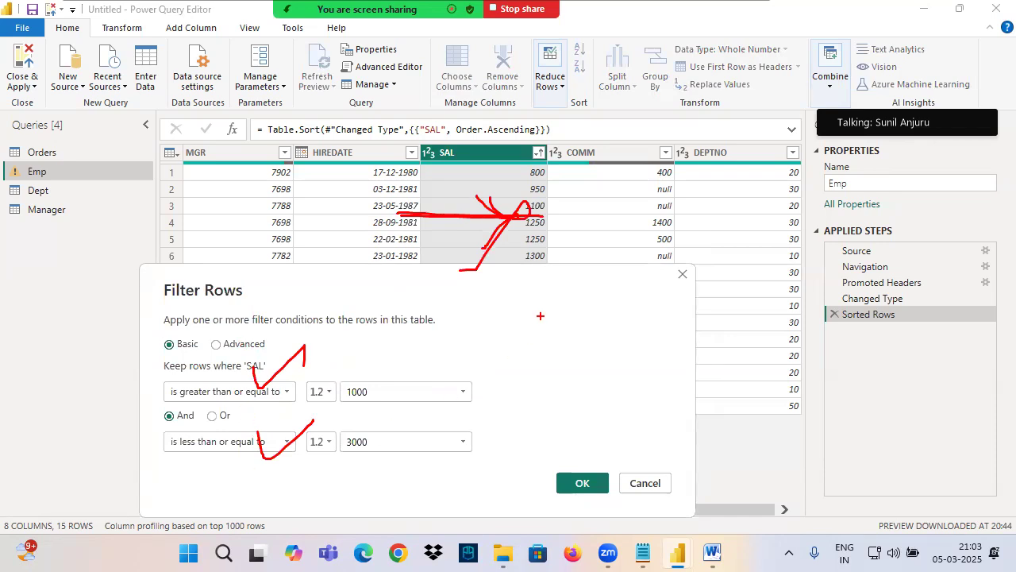
key(Escape)
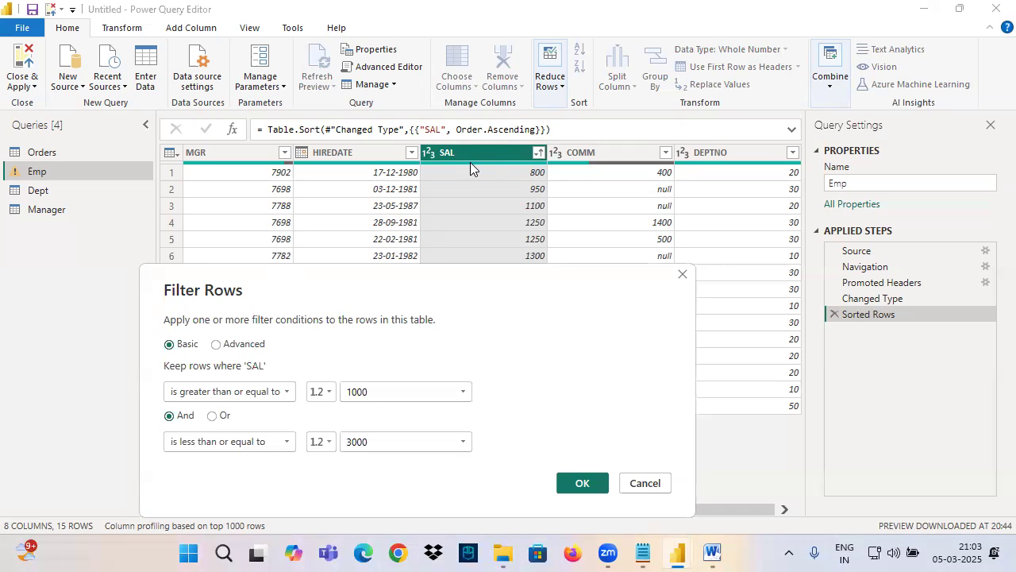
Step: Return to the notes and highlight the sentence "Show the Employees where Salaries Between 1000 and 3000"
key(alt+Tab)
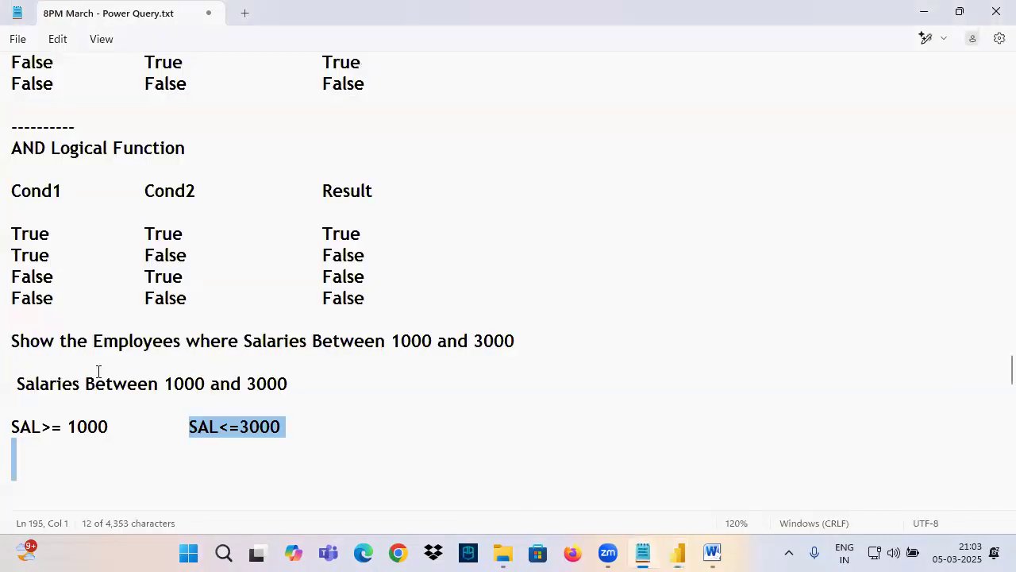
drag(11, 340, 652, 344)
drag(161, 348, 675, 363)
Step: Return to Power Query Editor and point annotation arrows at the first SAL condition and the 1100 salary
mouse_move(679, 552)
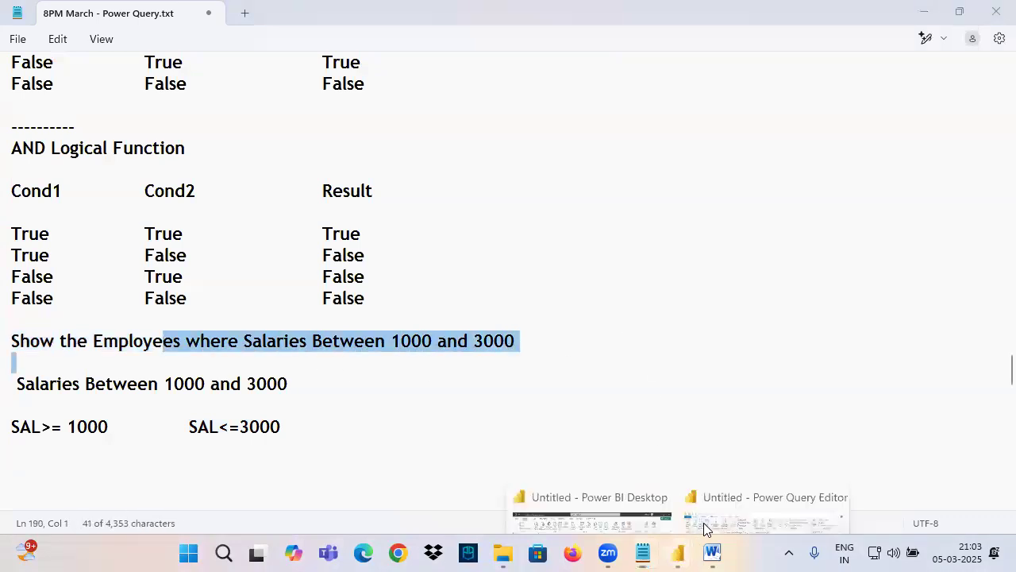
click(704, 523)
drag(149, 395, 182, 368)
mouse_move(438, 210)
mouse_down()
mouse_move(532, 208)
mouse_move(520, 229)
mouse_up()
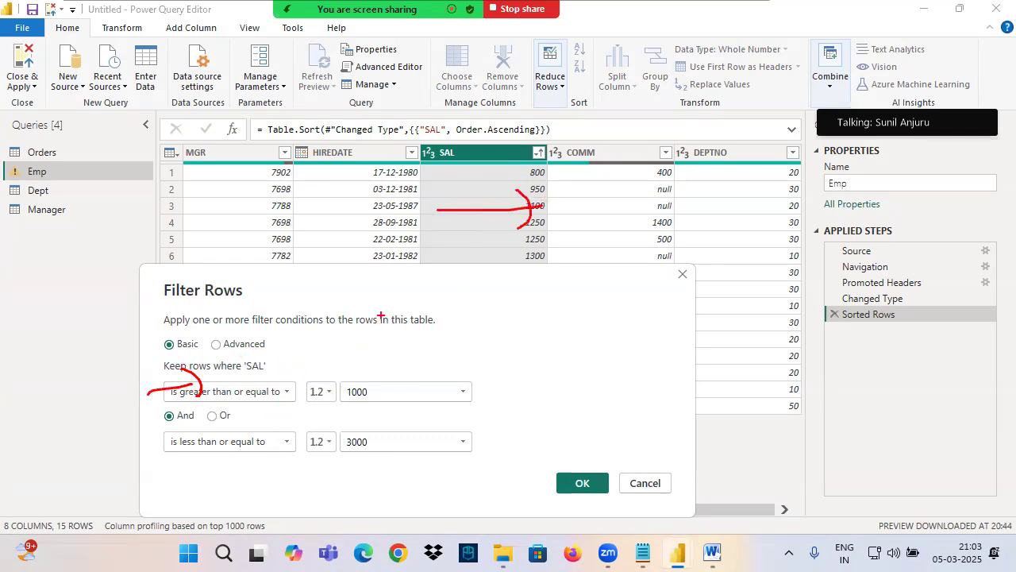
key(Escape)
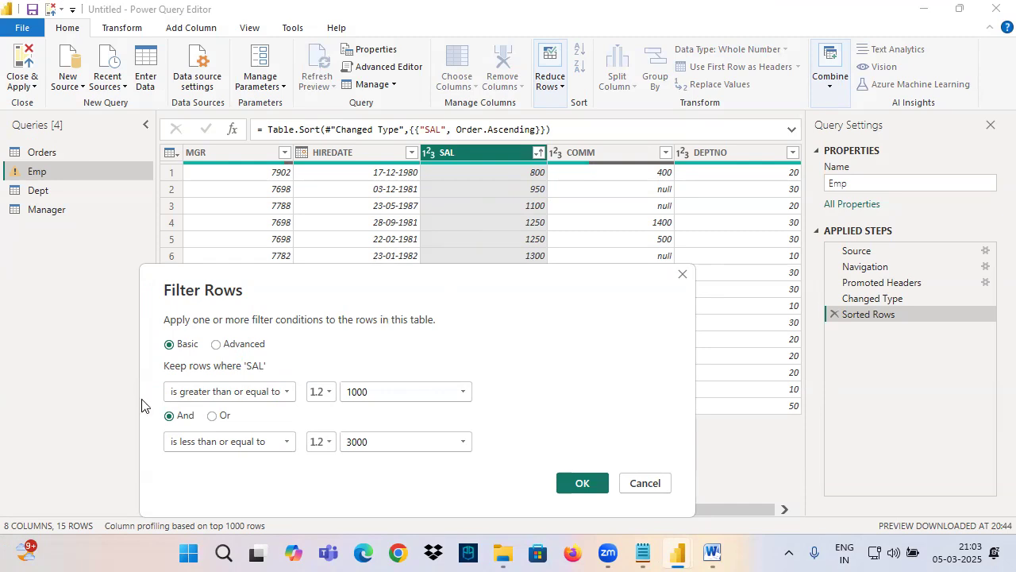
Step: Combine the two SAL conditions with Or, apply the filter, and inspect the condition in the resulting formula
click(213, 415)
click(565, 486)
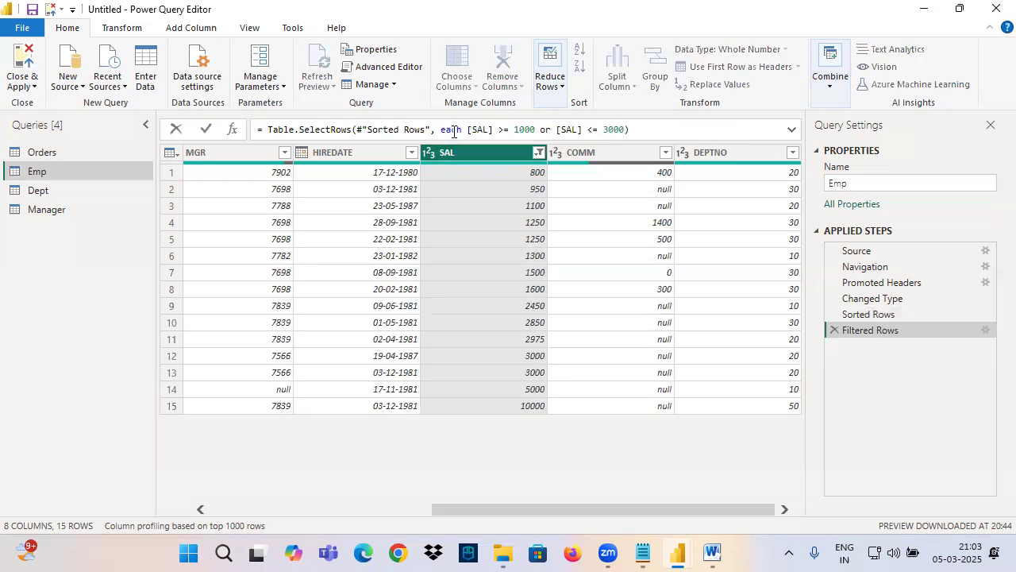
drag(442, 130, 664, 131)
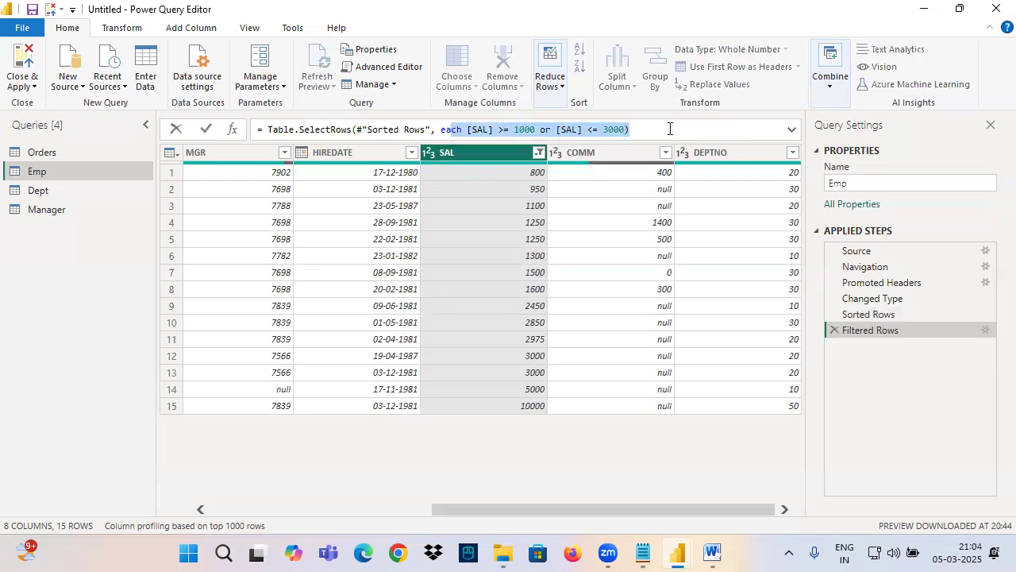
click(500, 129)
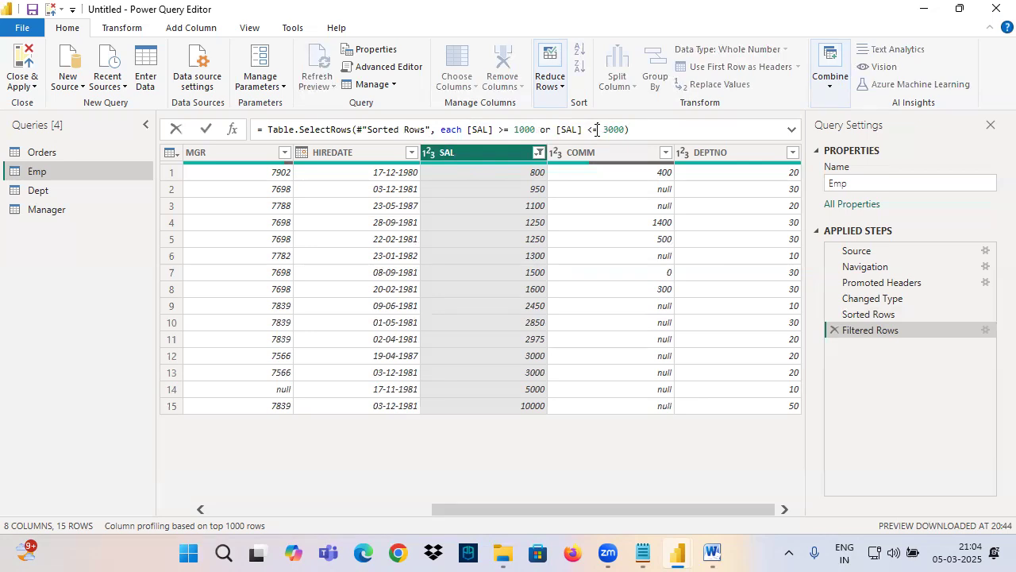
Step: Edit the Filtered Rows step to combine the two SAL conditions with And, and apply it
click(983, 337)
click(983, 337)
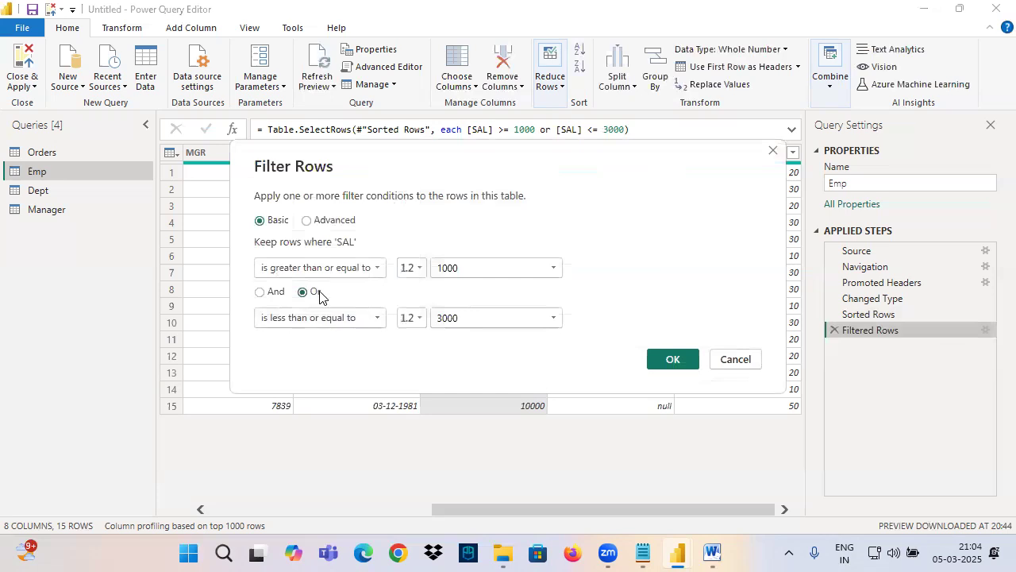
click(270, 292)
click(672, 359)
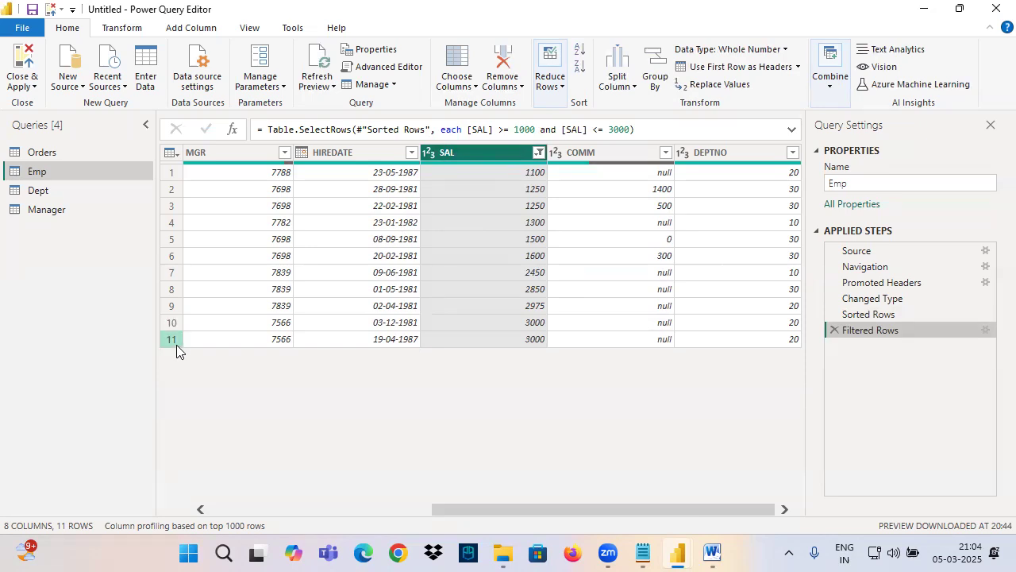
Step: Switch to the notes and highlight the OR Logical Function heading and the AND Logical Function truth table
click(639, 554)
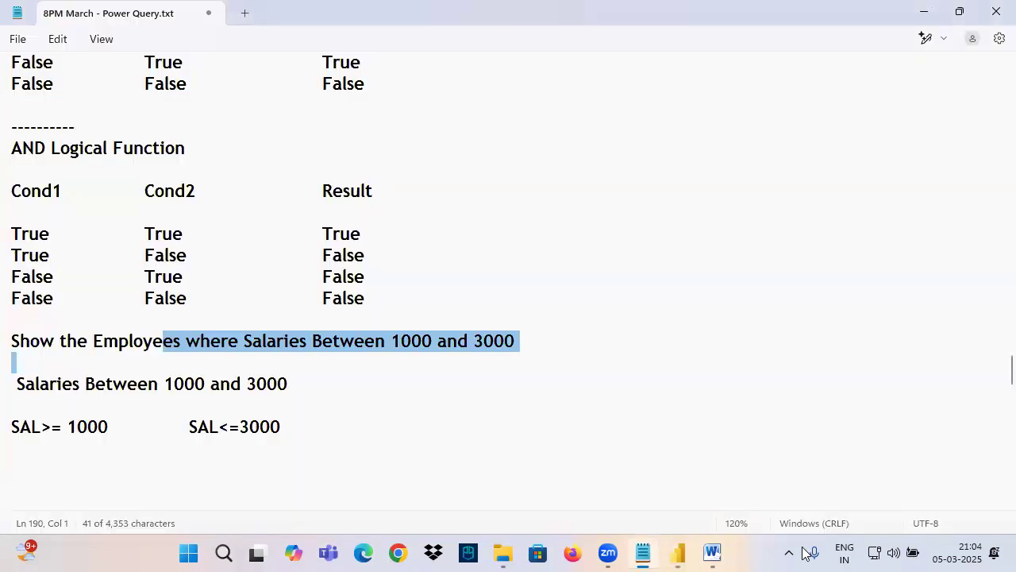
scroll(151, 365, up, 5)
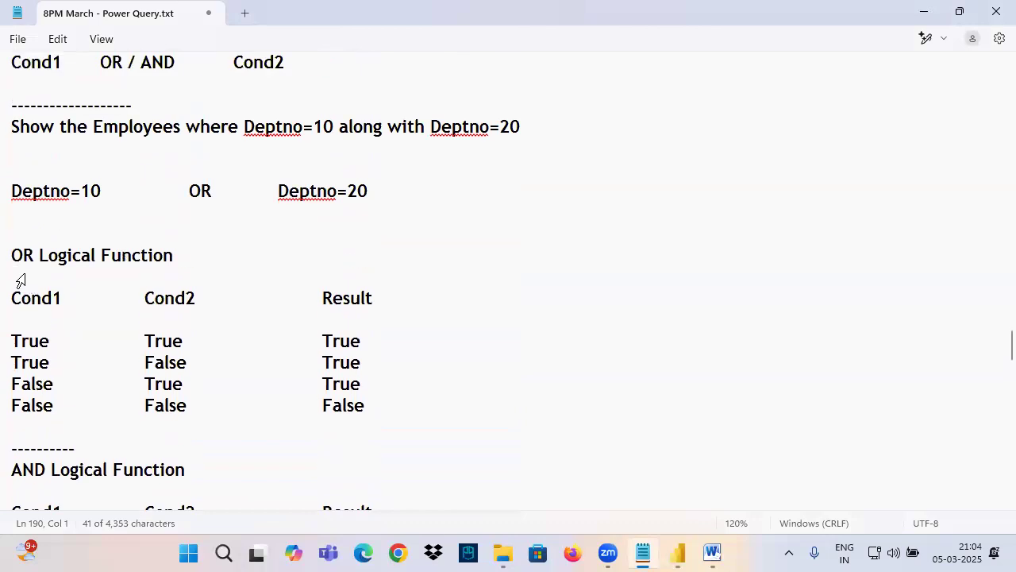
drag(13, 255, 204, 255)
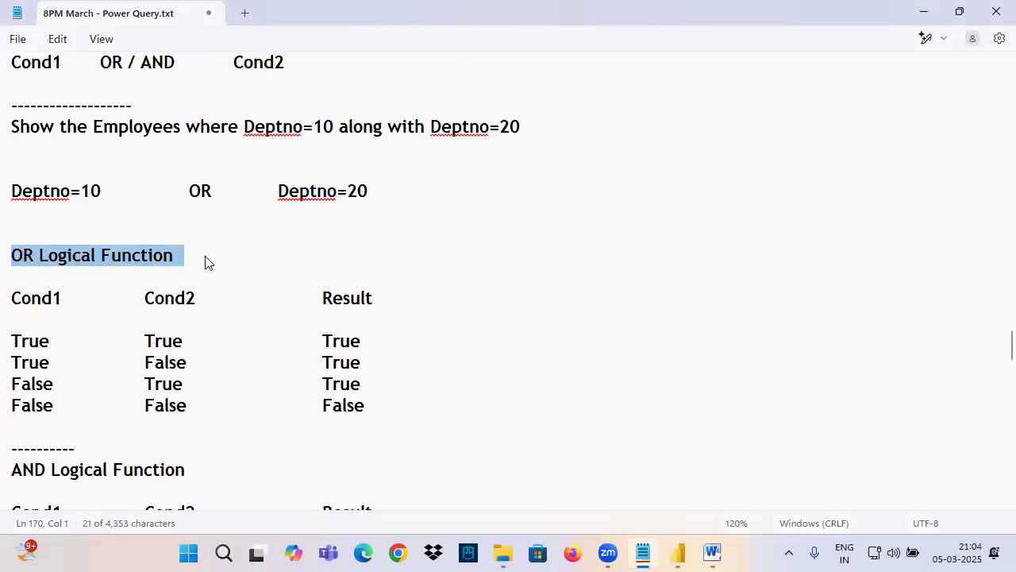
scroll(170, 320, down, 4)
drag(24, 214, 391, 372)
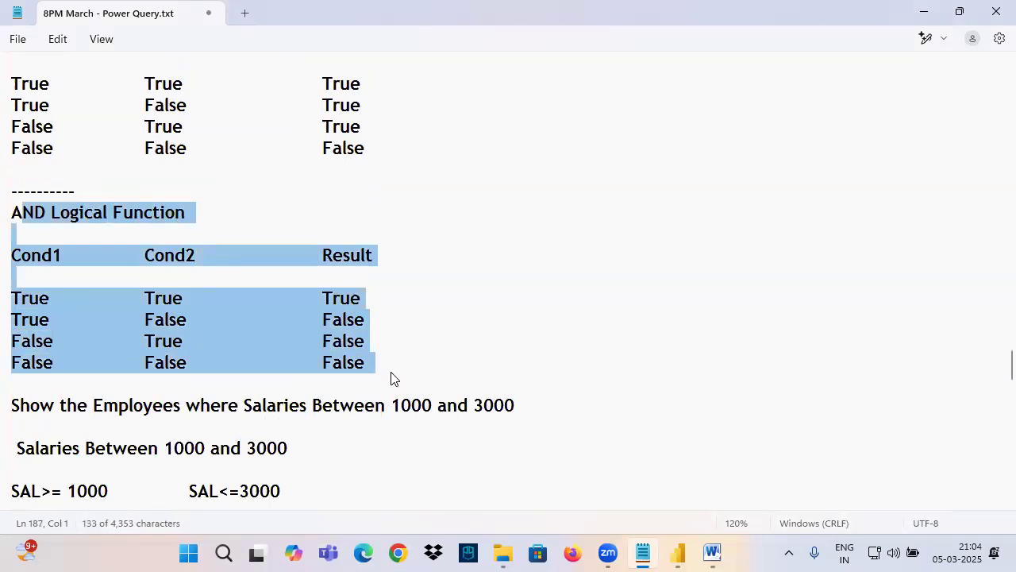
Step: Return to the topic list in the notes and highlight the line about applying multiple filter conditions on the same column
scroll(391, 379, up, 2)
click(32, 146)
click(52, 342)
scroll(59, 295, up, 3)
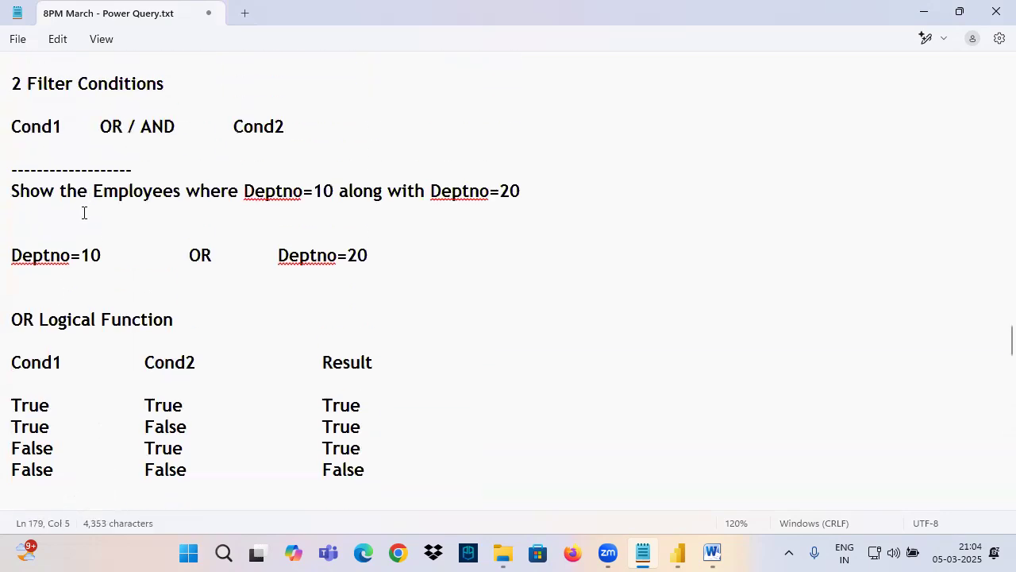
scroll(92, 215, up, 20)
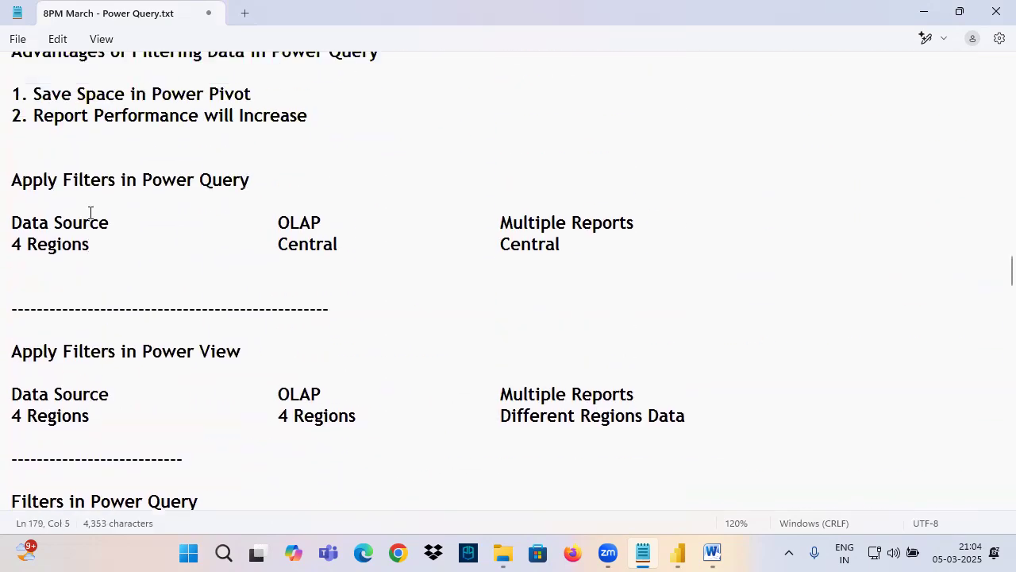
drag(32, 300, 579, 300)
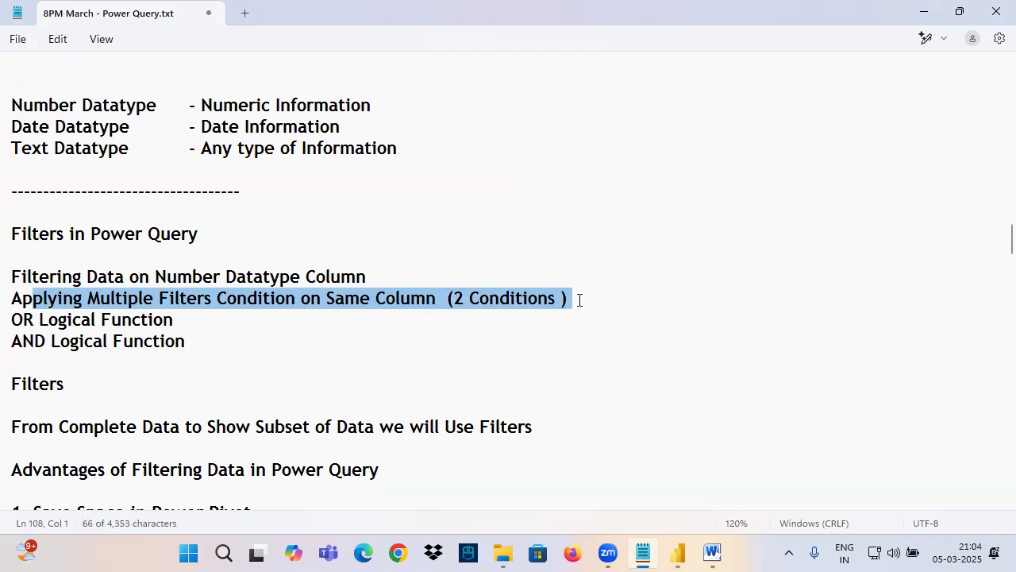
Step: Highlight the OR Logical Function and AND Logical Function topics, first individually and then together, and clear the selection
drag(40, 320, 220, 317)
drag(23, 342, 200, 343)
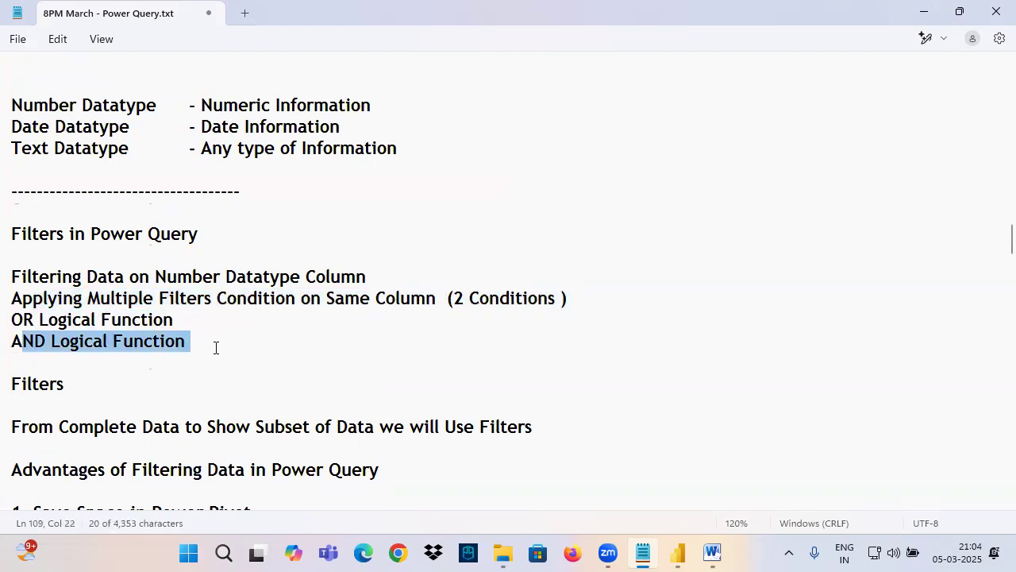
click(215, 347)
drag(25, 319, 211, 347)
click(210, 345)
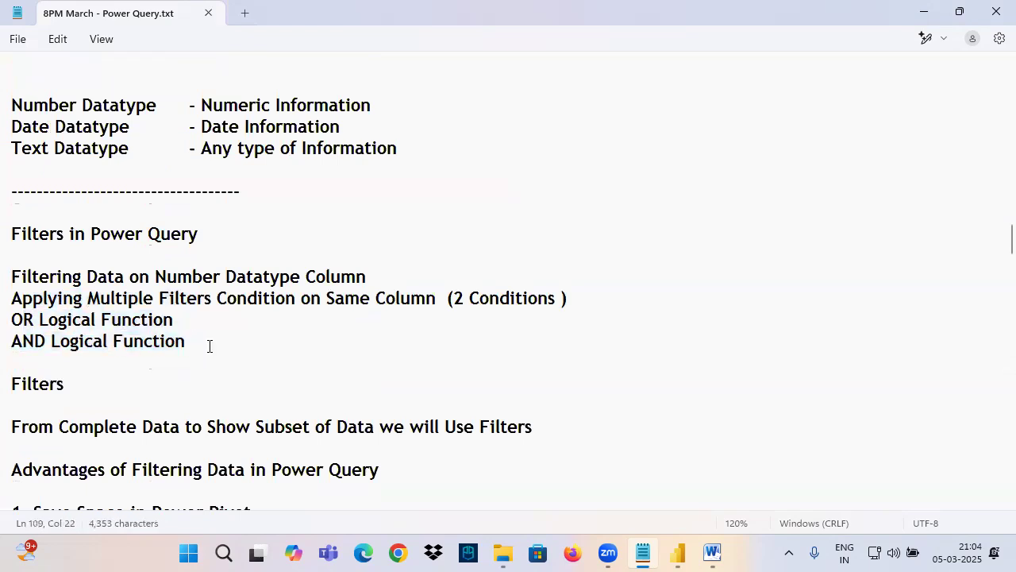
Step: Highlight the Filters in Power Query heading above the topic list, then clear the selection
click(22, 235)
key(shift+Down)
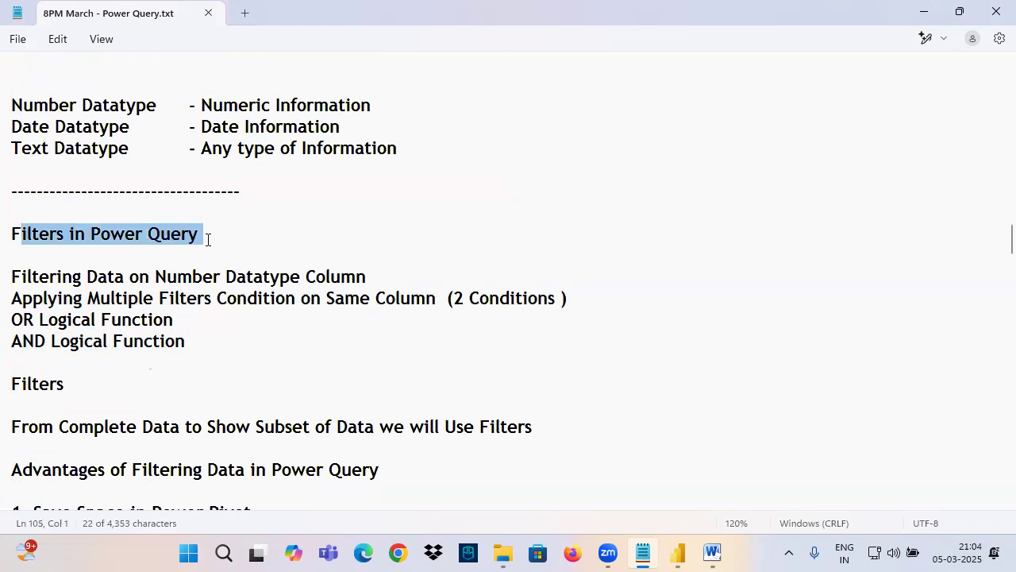
click(206, 243)
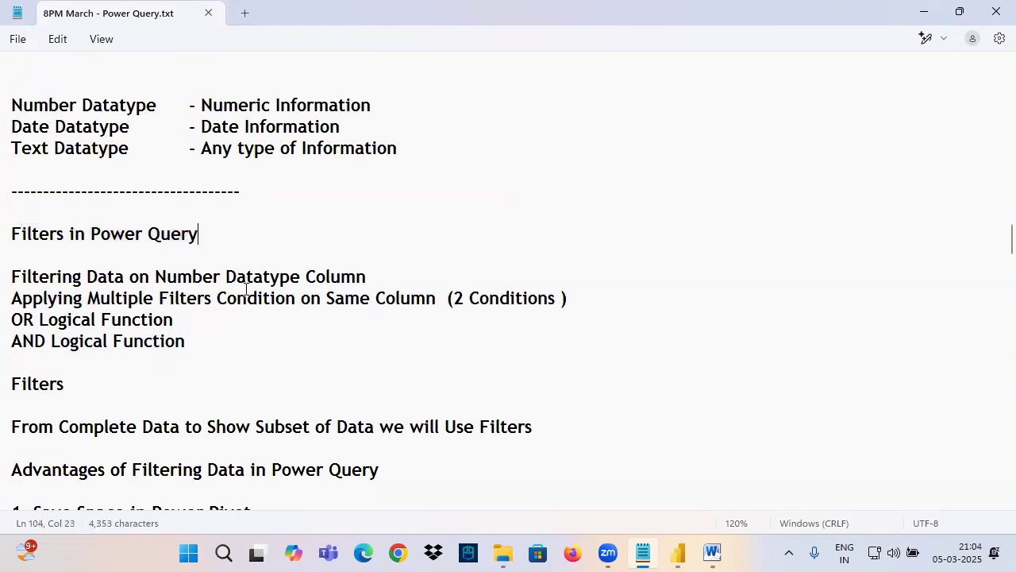